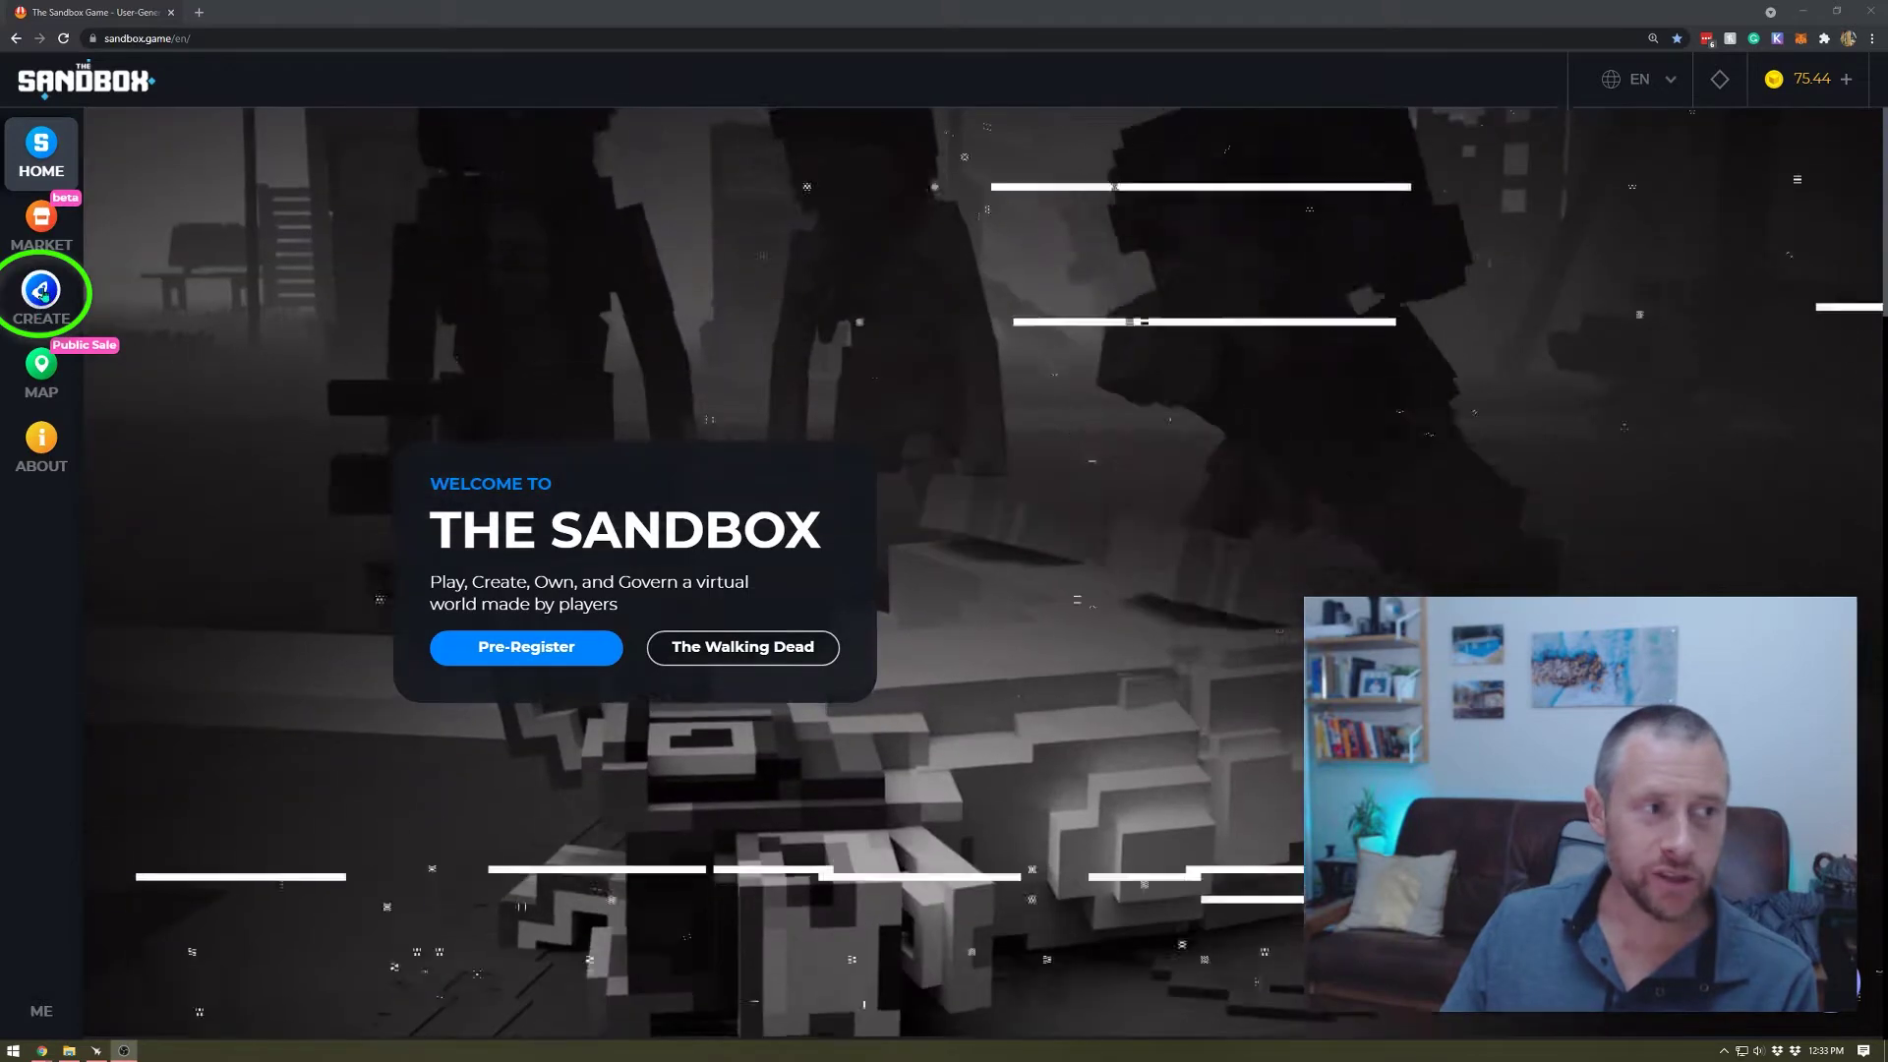
Step: Download the Windows version of the Game Maker Alpha from The Sandbox website's creation section
{"action": "left_click", "coordinate": [42, 296]}
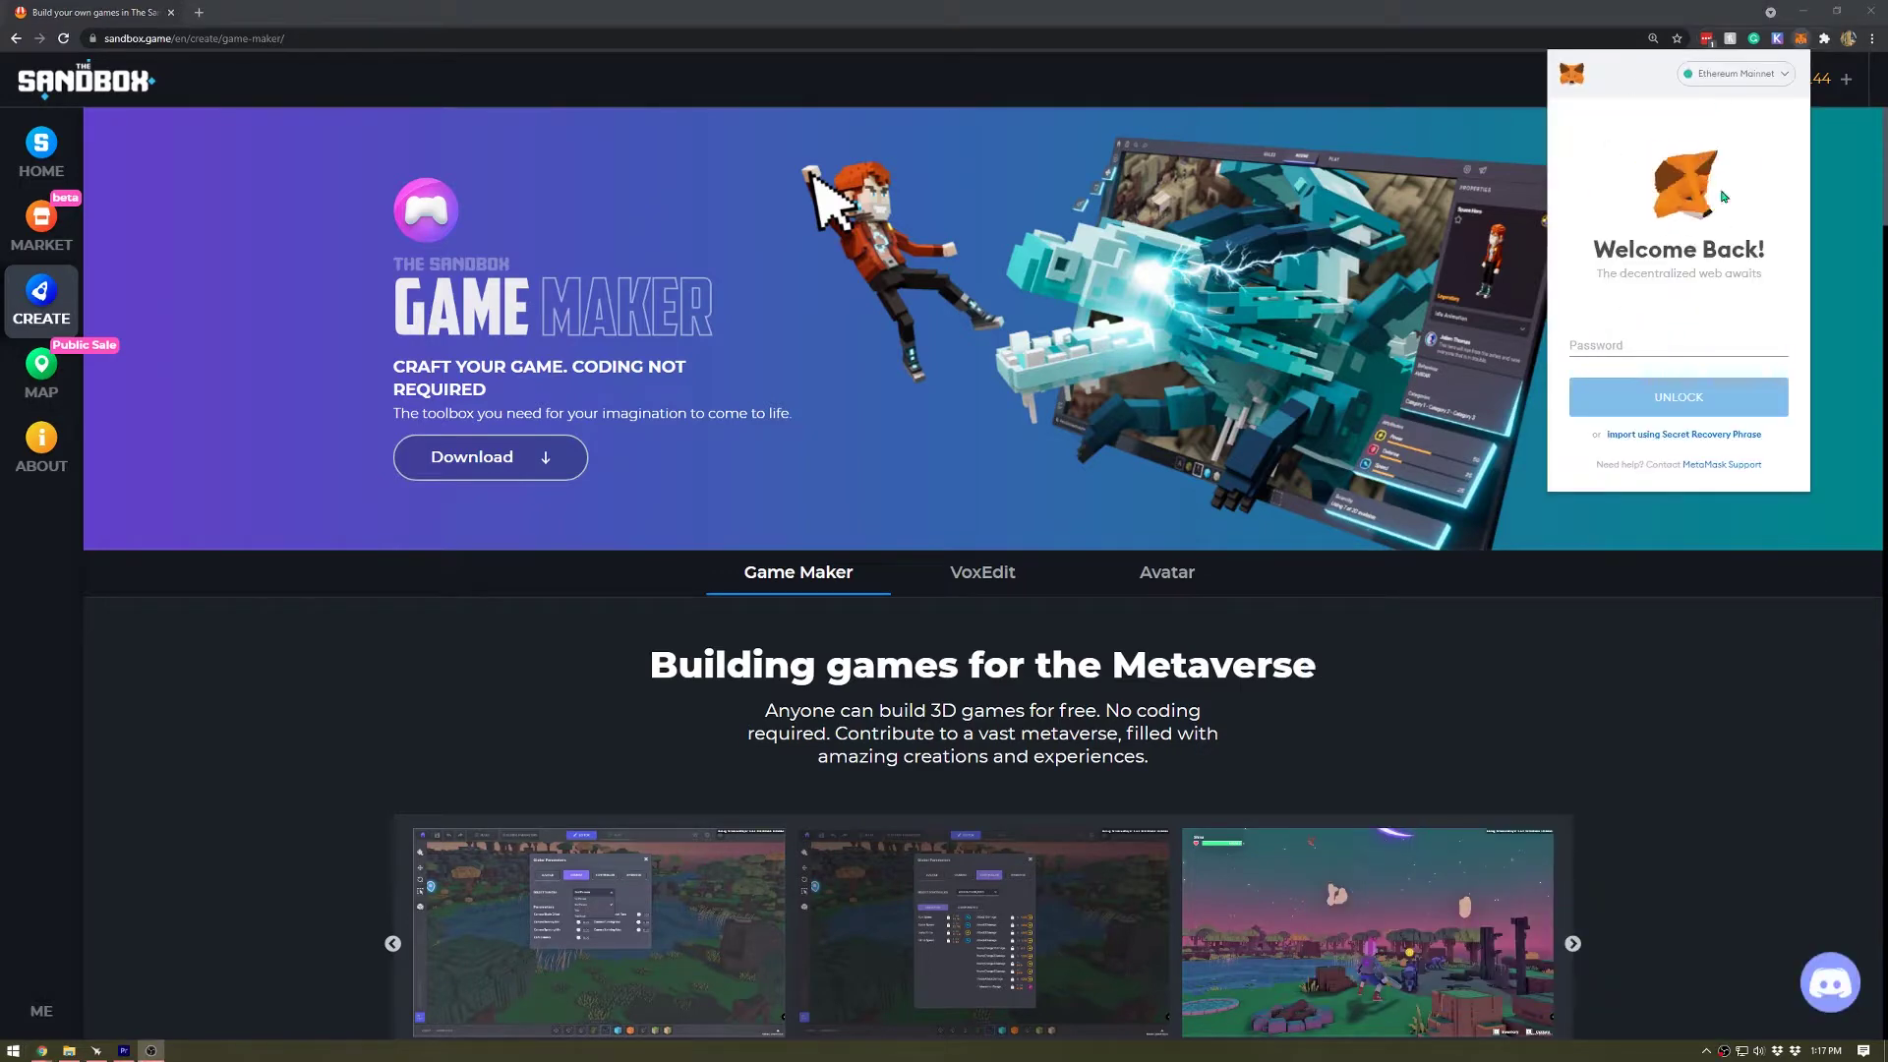
{"action": "left_click", "coordinate": [498, 458]}
{"action": "left_click", "coordinate": [863, 531]}
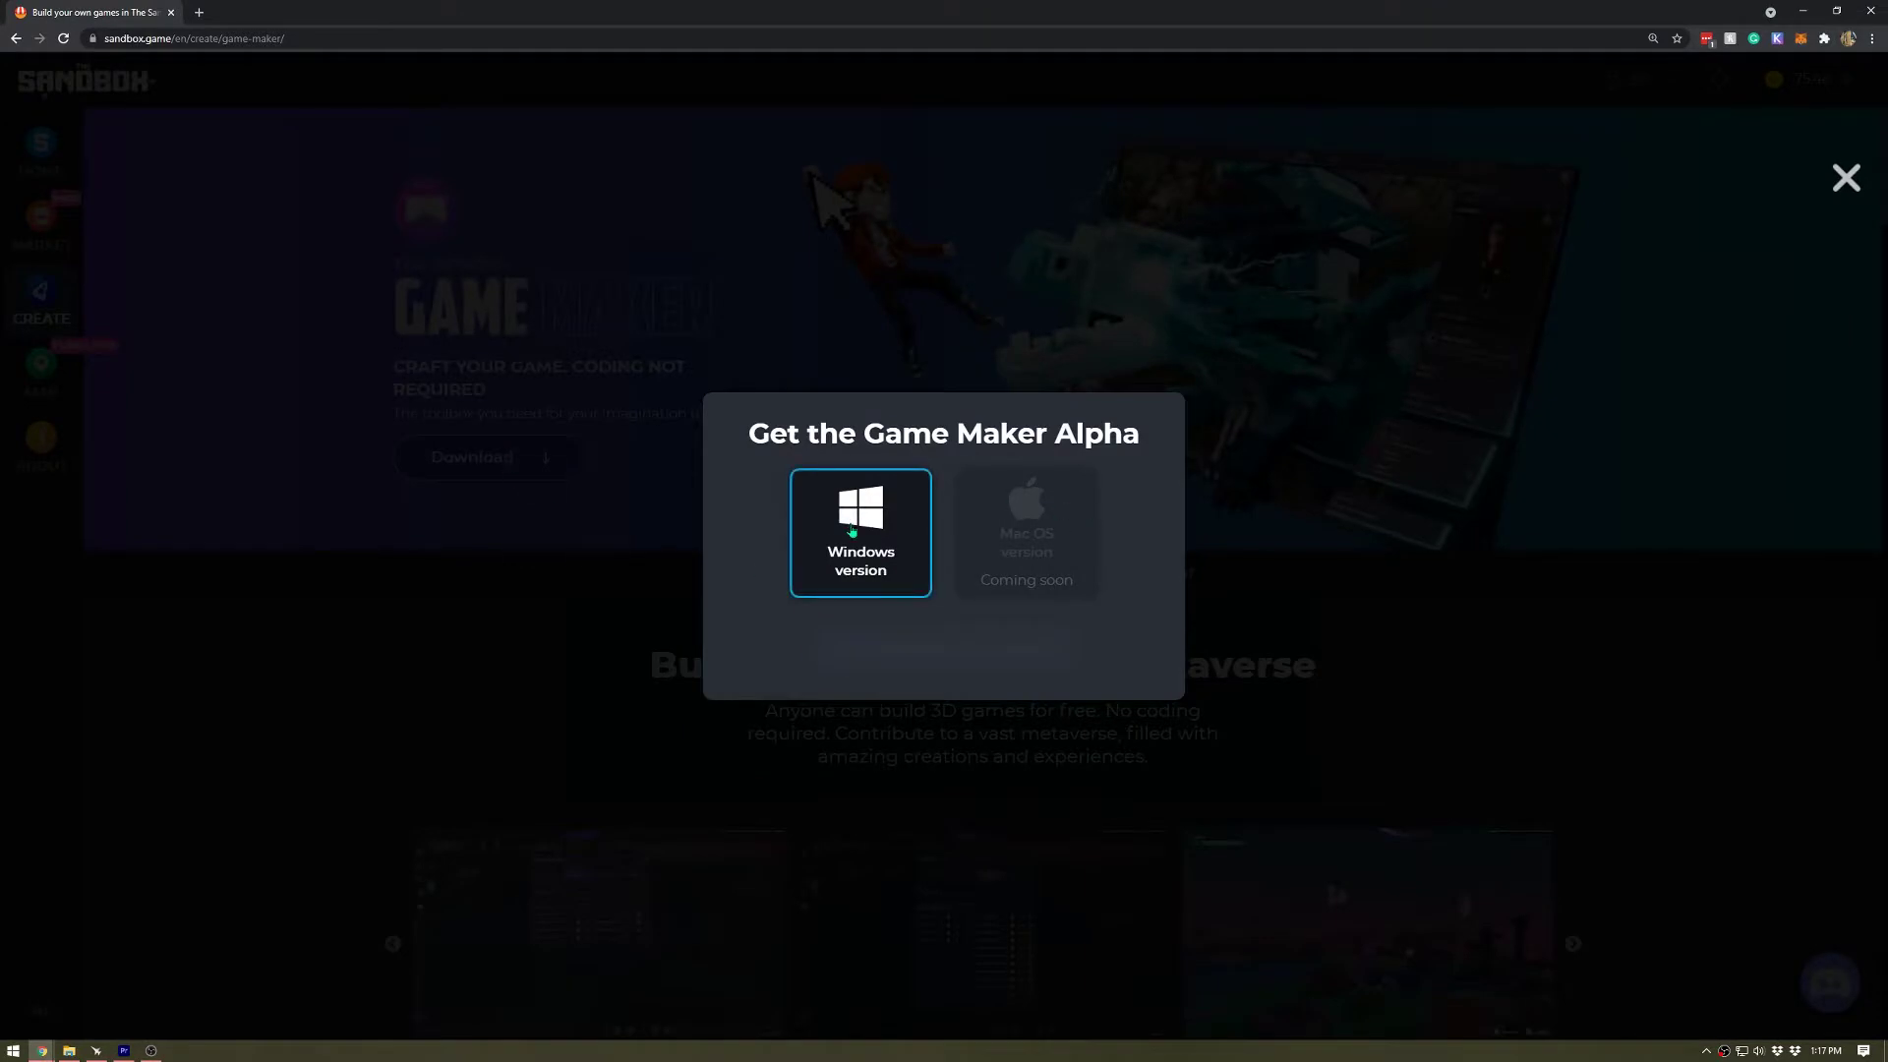
{"action": "left_click", "coordinate": [944, 641]}
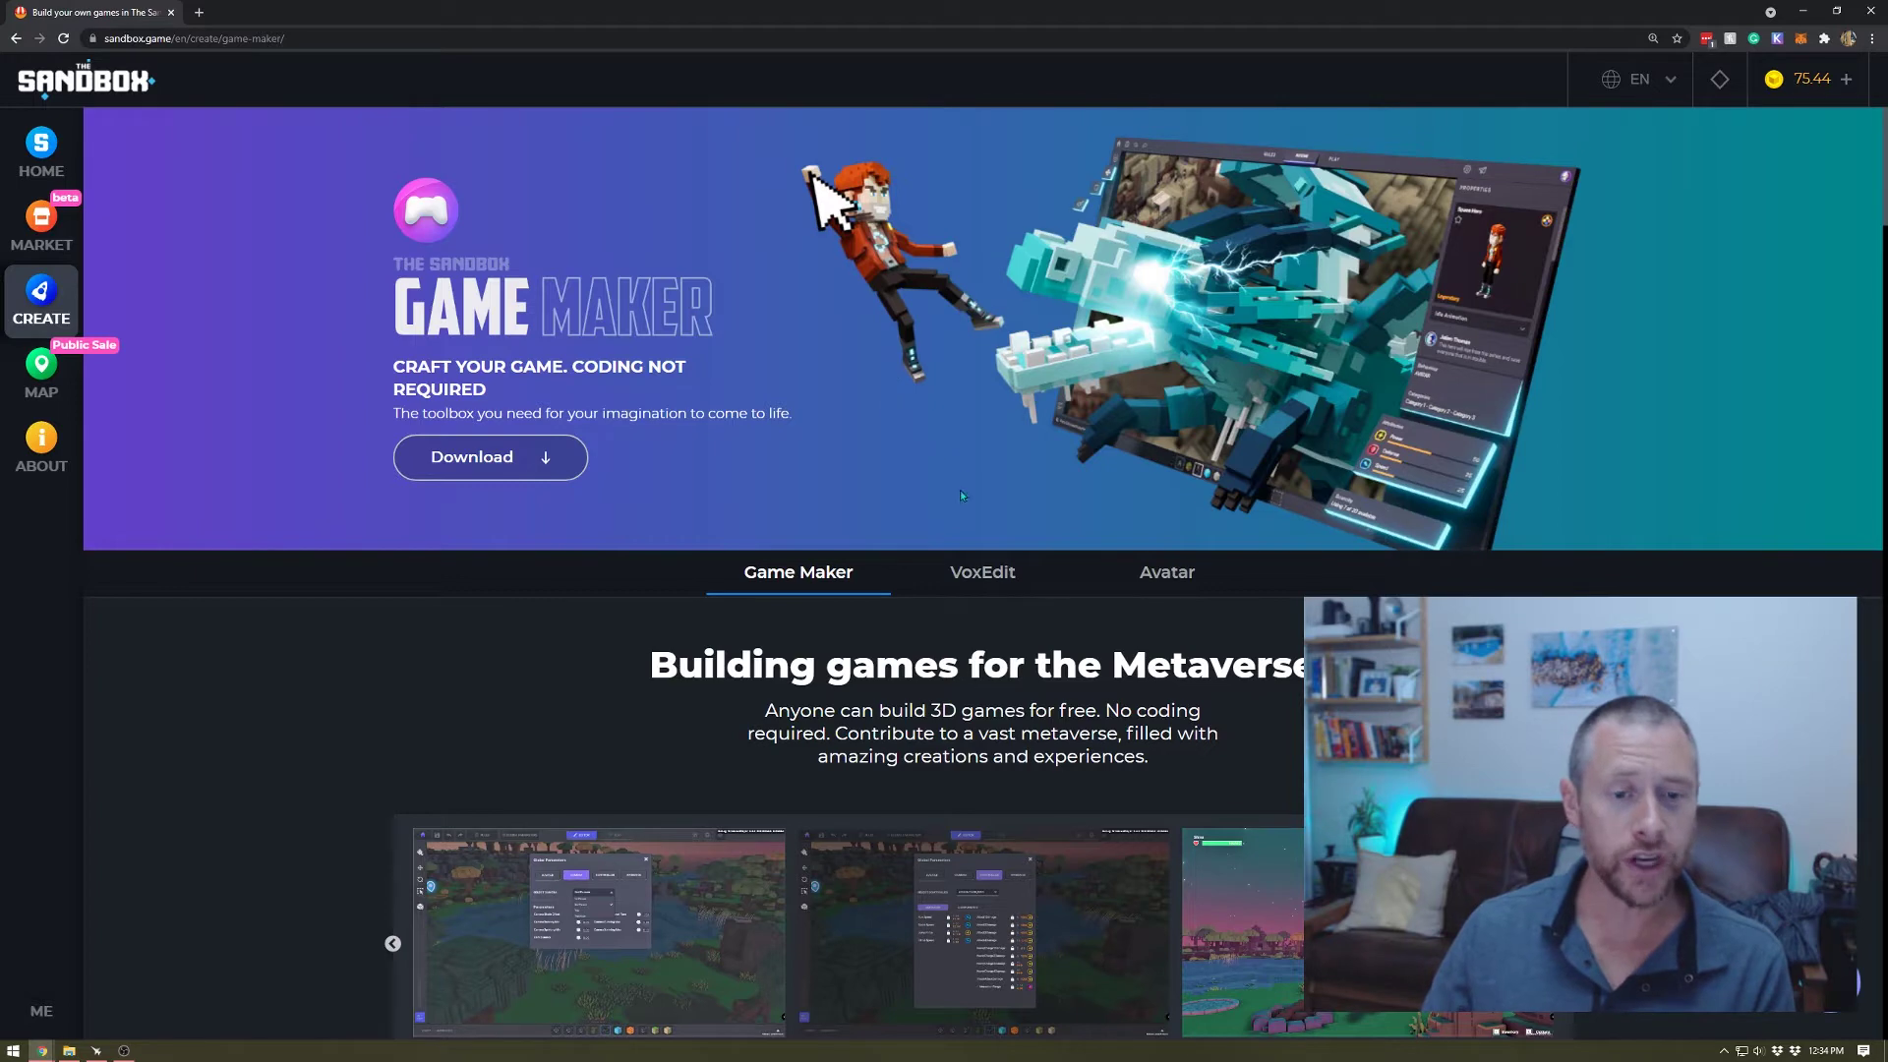
Step: Look at the VoxEdit and Avatar pages, open the Avatar Creator and rotate the avatar to inspect it
{"action": "left_click", "coordinate": [986, 586]}
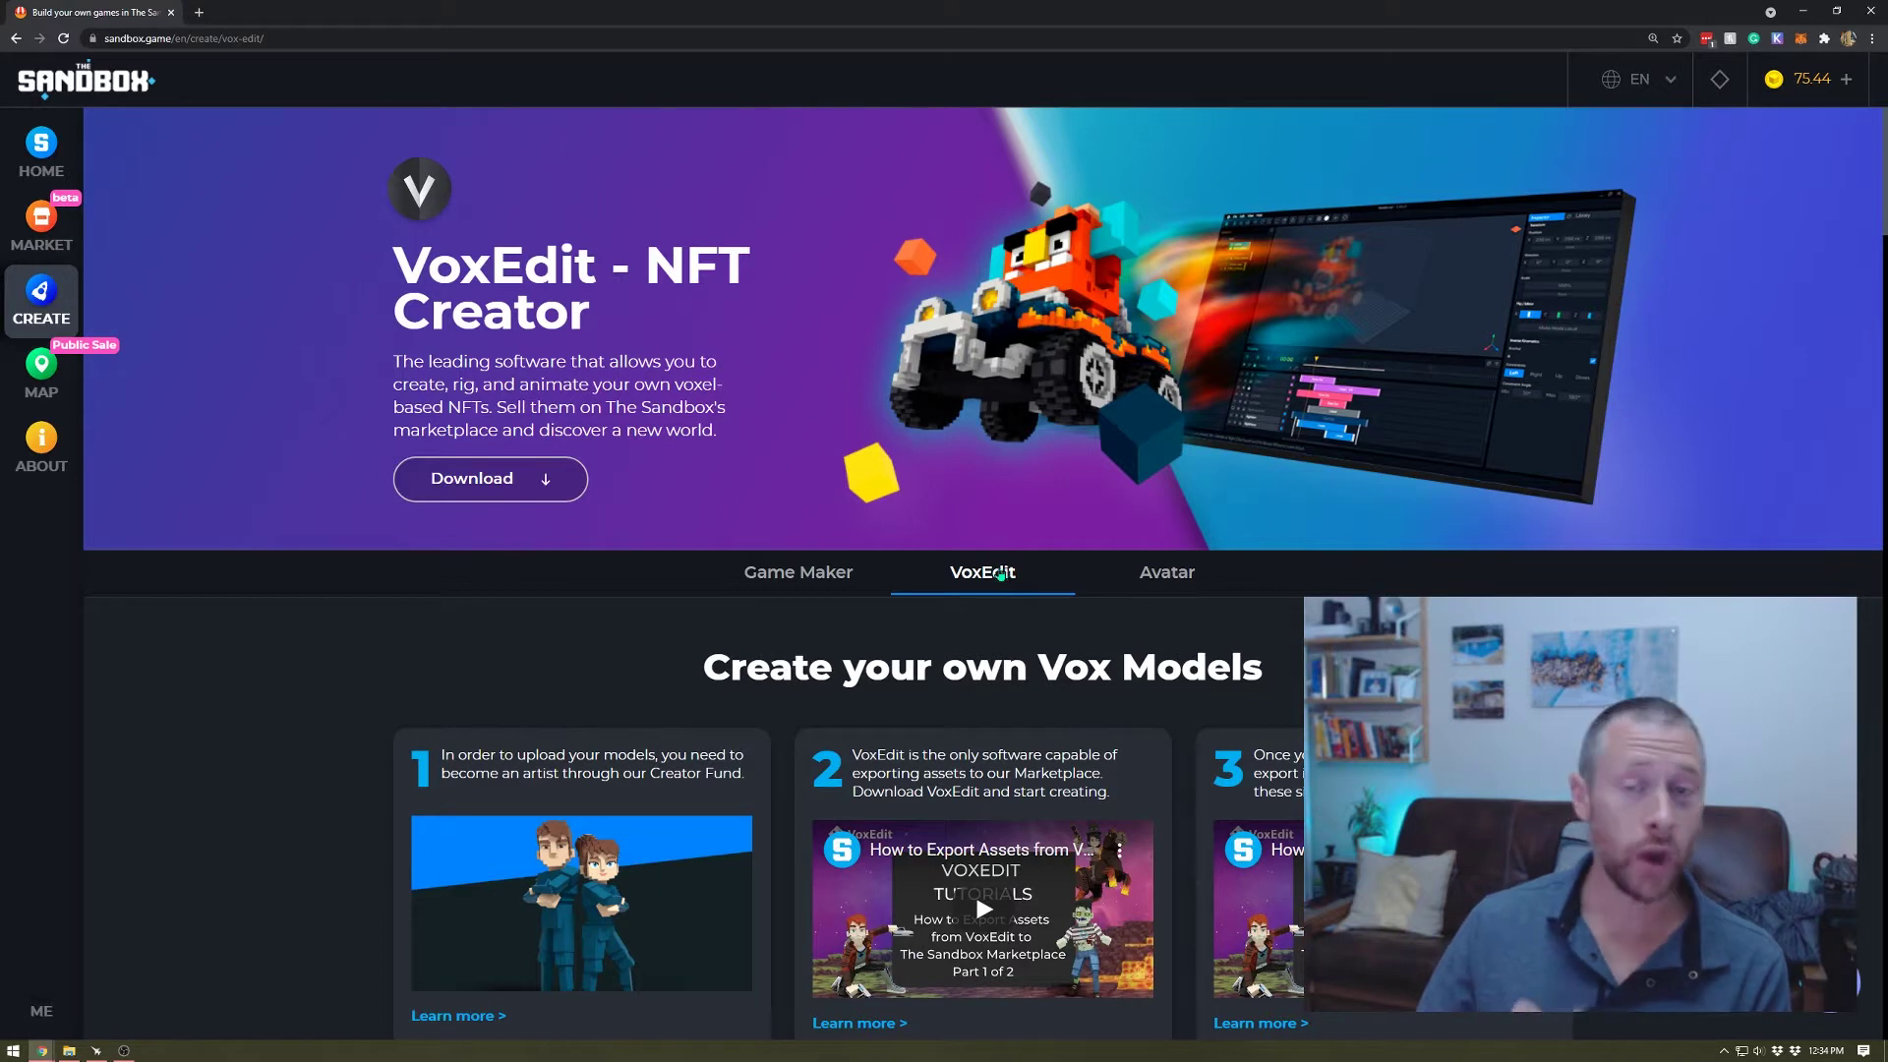
{"action": "left_click", "coordinate": [1188, 588]}
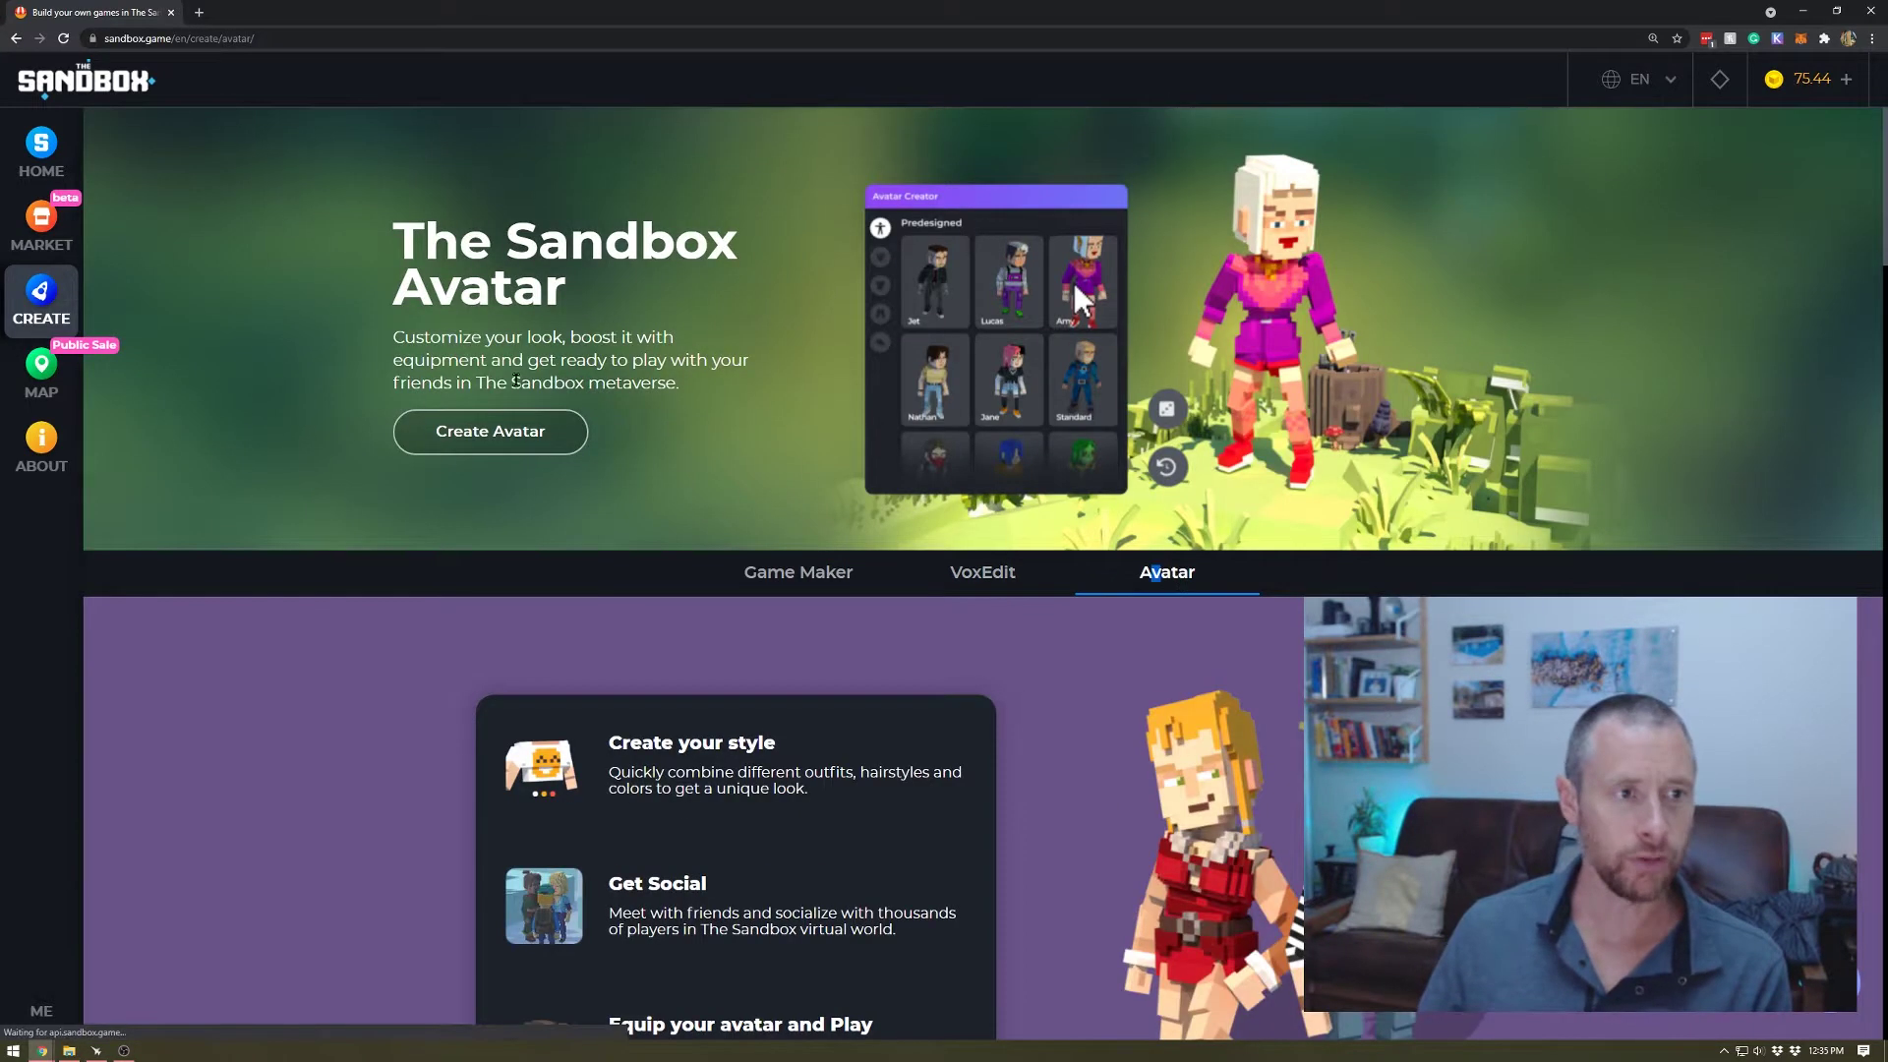
{"action": "left_click", "coordinate": [490, 430]}
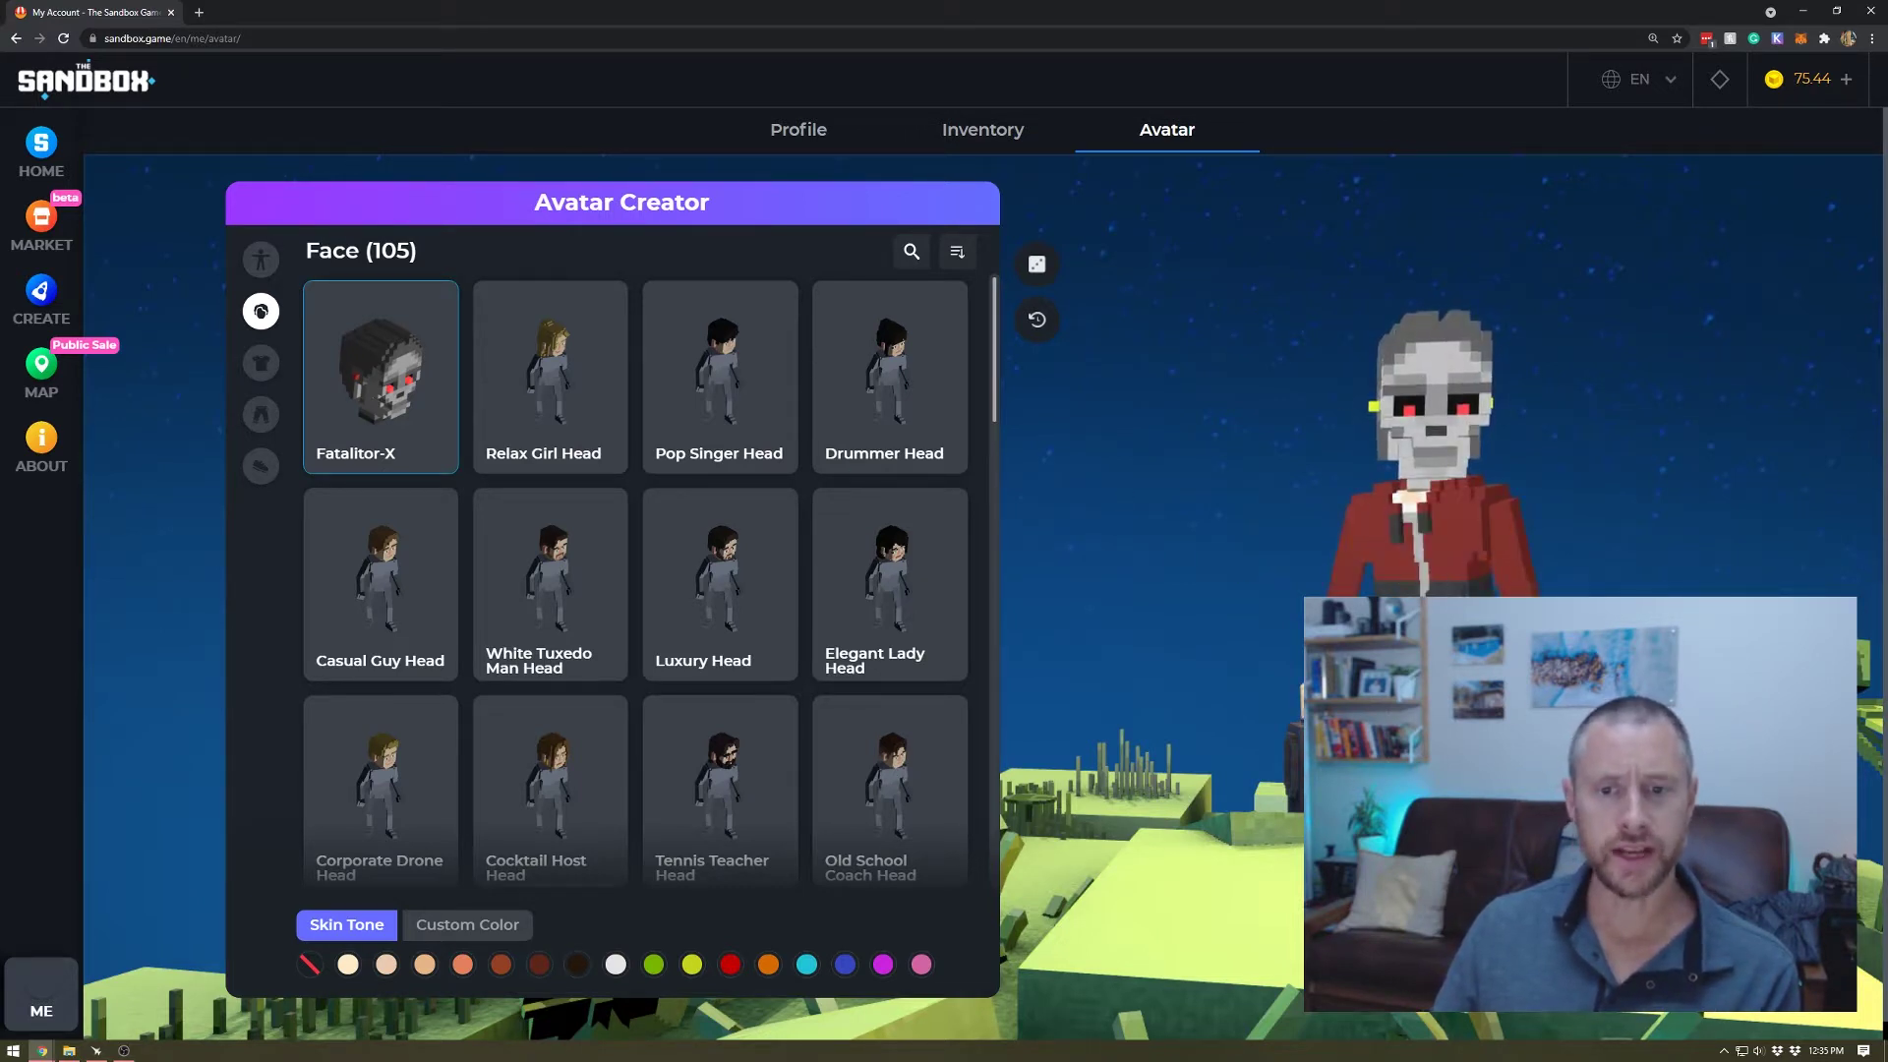
{"action": "left_click_drag", "start_coordinate": [1244, 575], "coordinate": [1460, 575]}
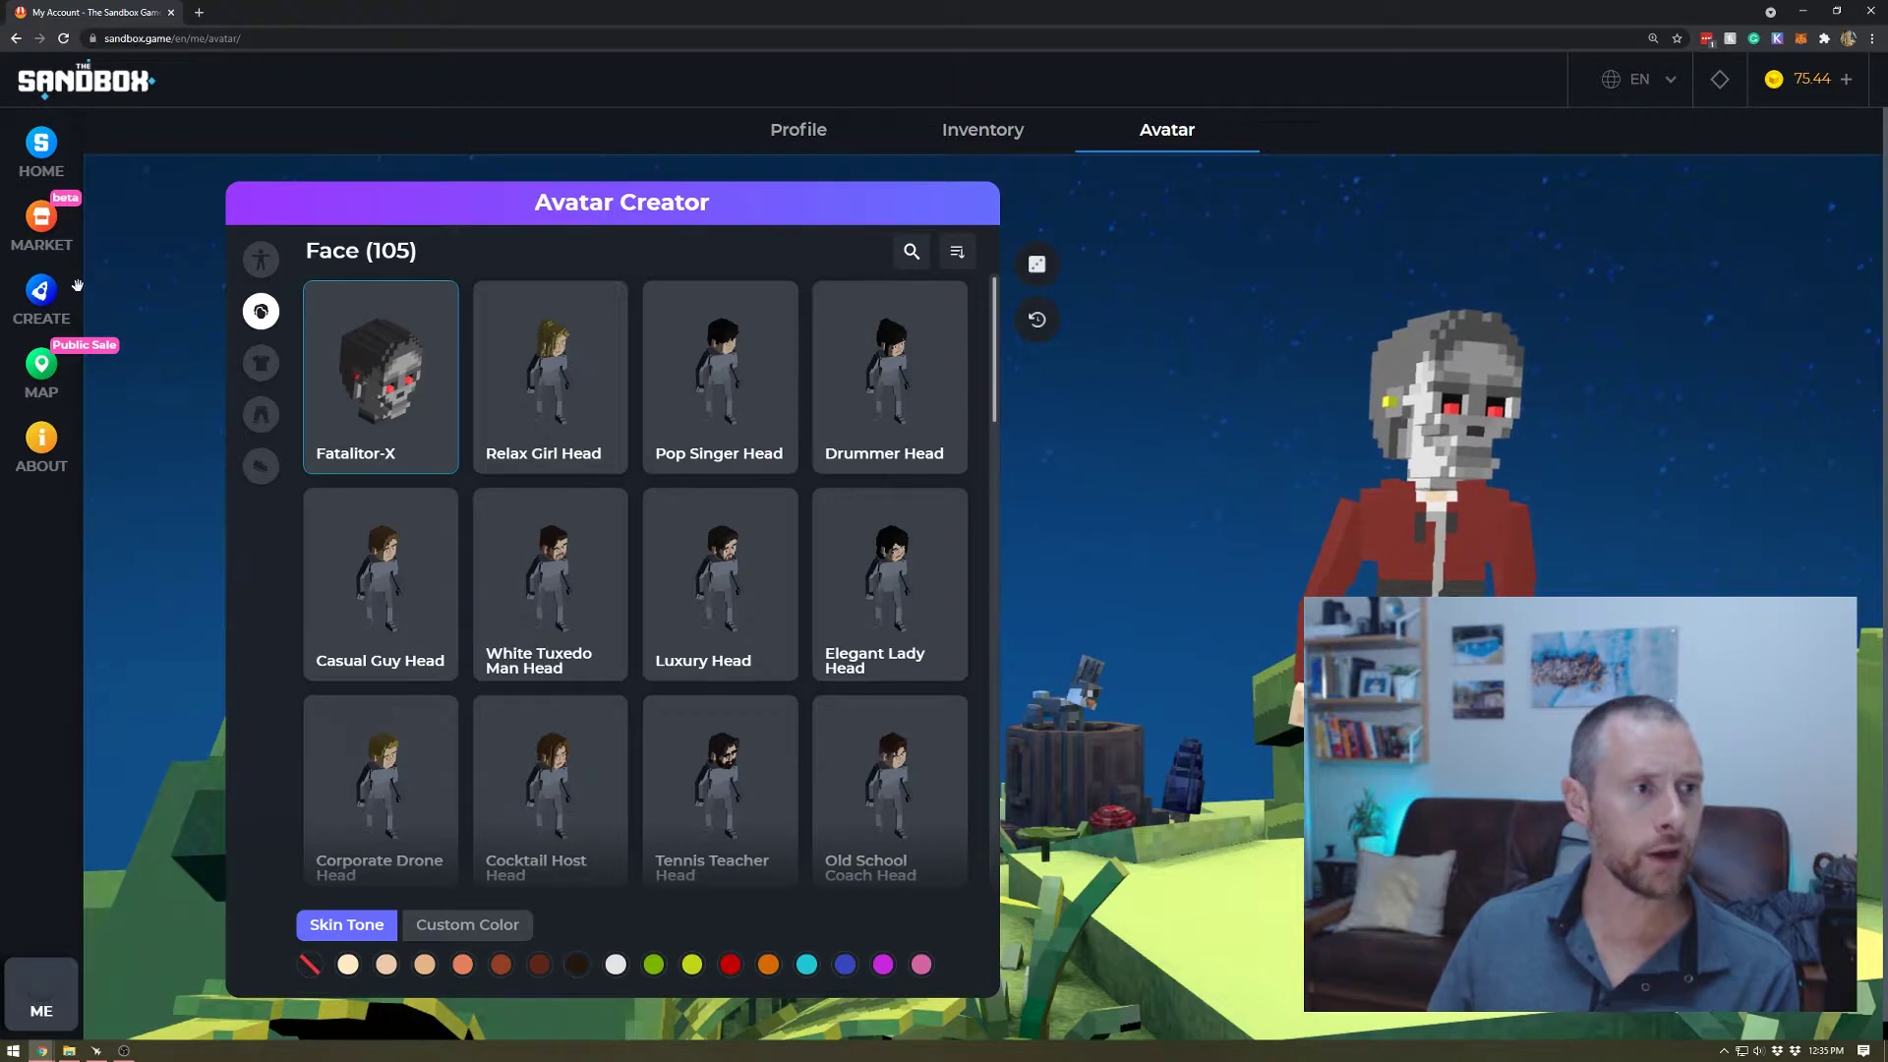
Step: Return to the VoxEdit page and review the instructions for creating your own Vox models
{"action": "left_click", "coordinate": [37, 302]}
{"action": "left_click", "coordinate": [949, 566]}
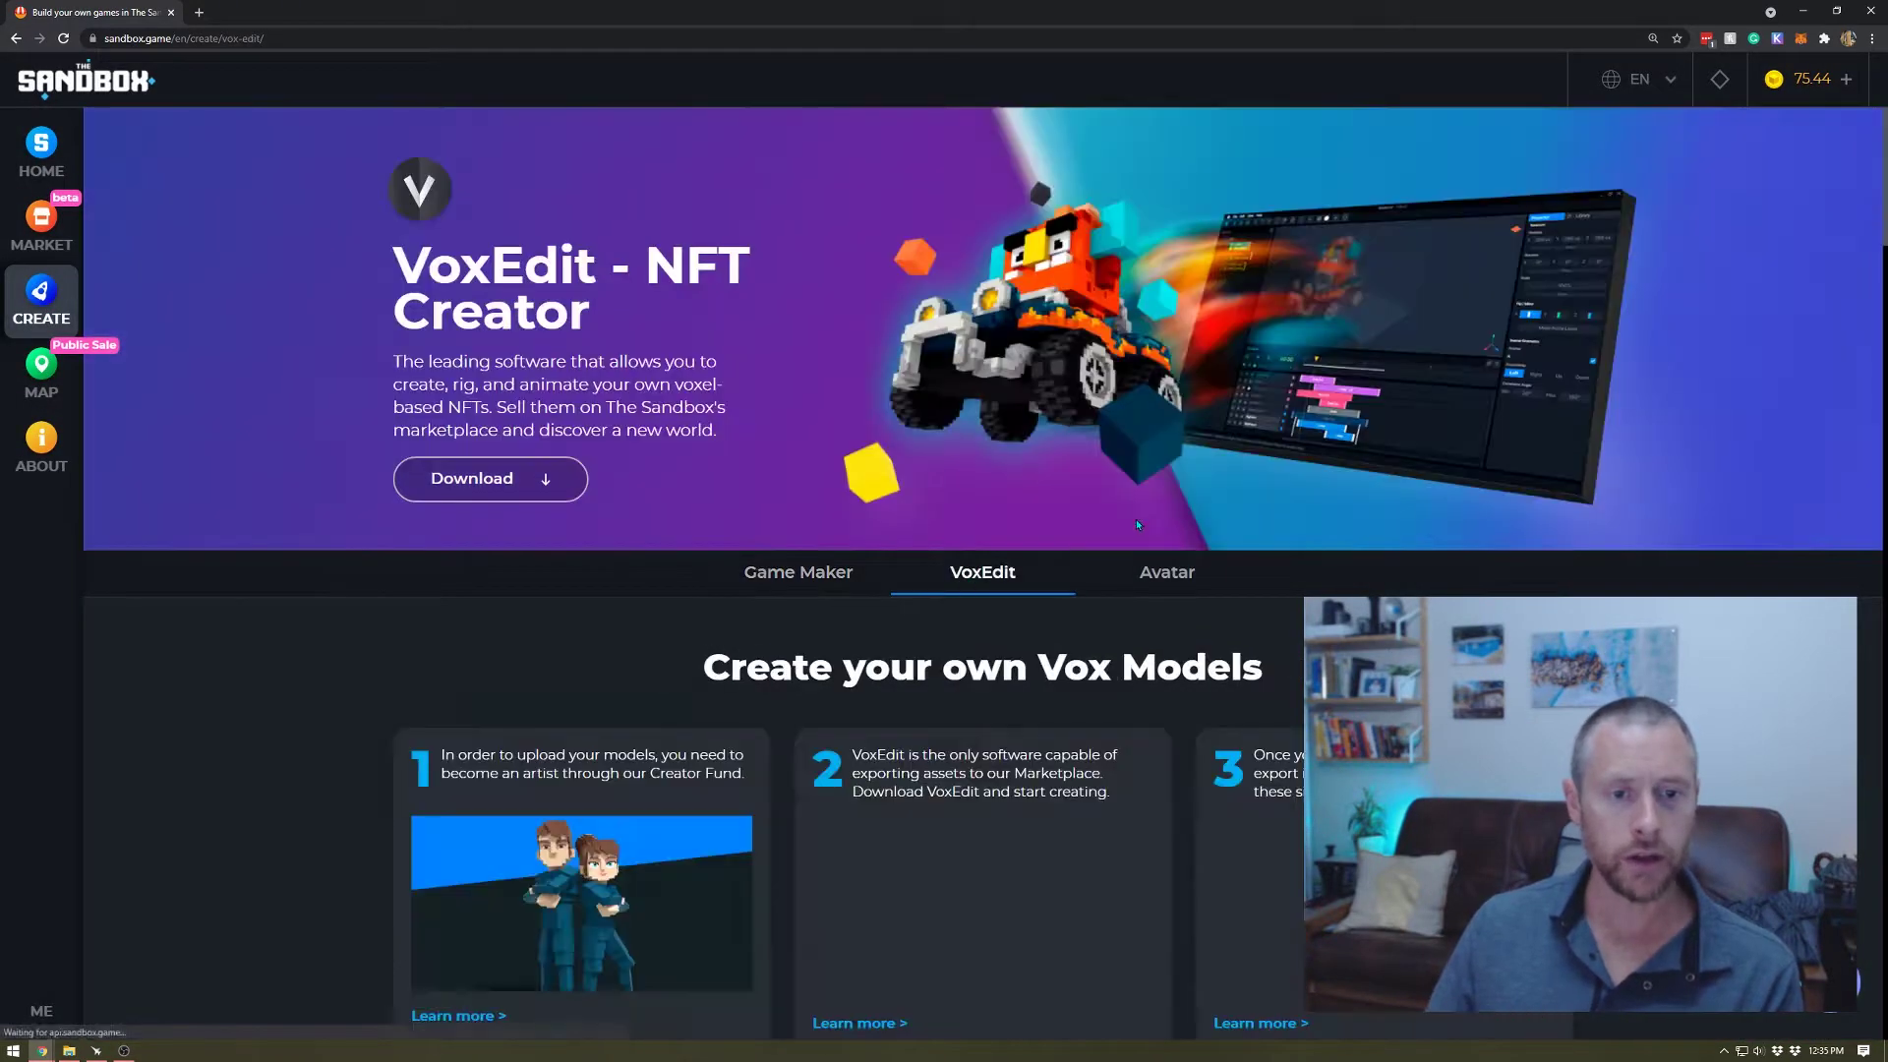
{"action": "scroll", "coordinate": [1137, 521], "scroll_direction": "down", "scroll_amount": 3}
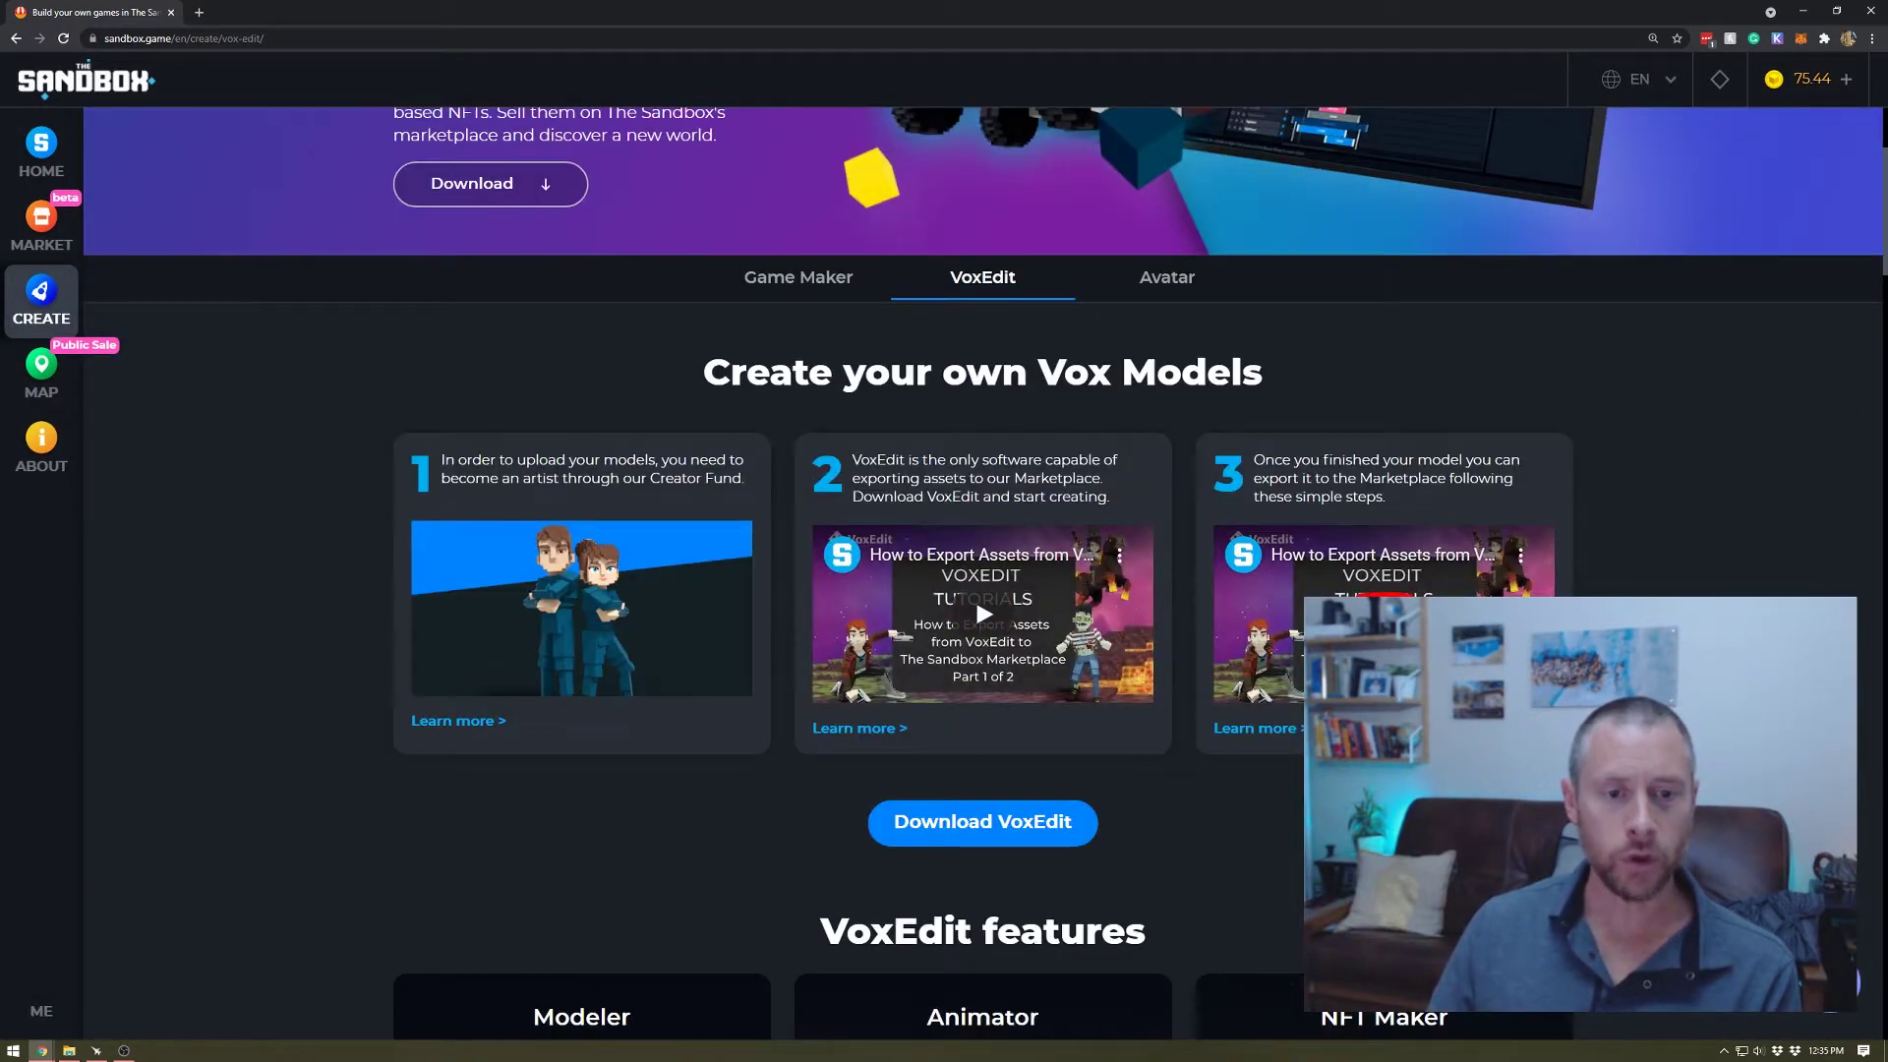
{"action": "scroll", "coordinate": [1331, 594], "scroll_direction": "up", "scroll_amount": 3}
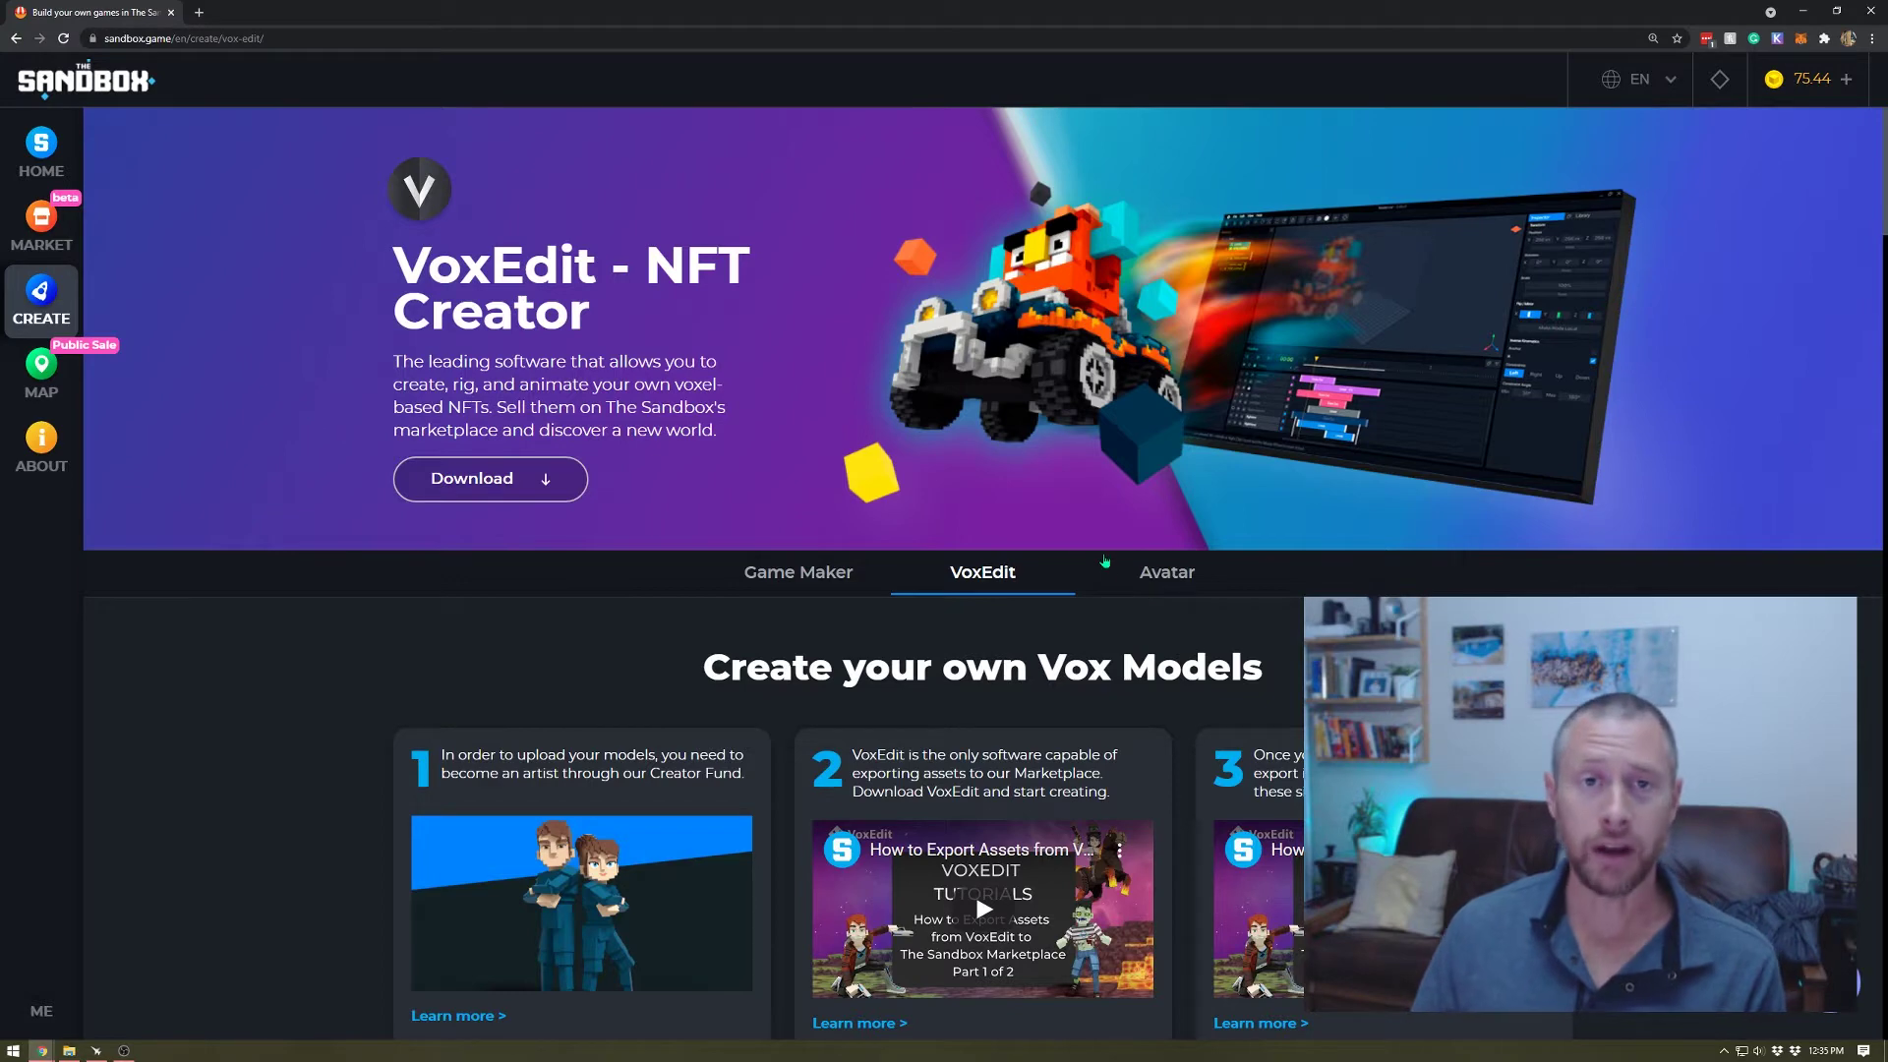
Step: Open the Game Maker page and review its feature overview, related articles and Play-to-Earn section
{"action": "left_click", "coordinate": [795, 584]}
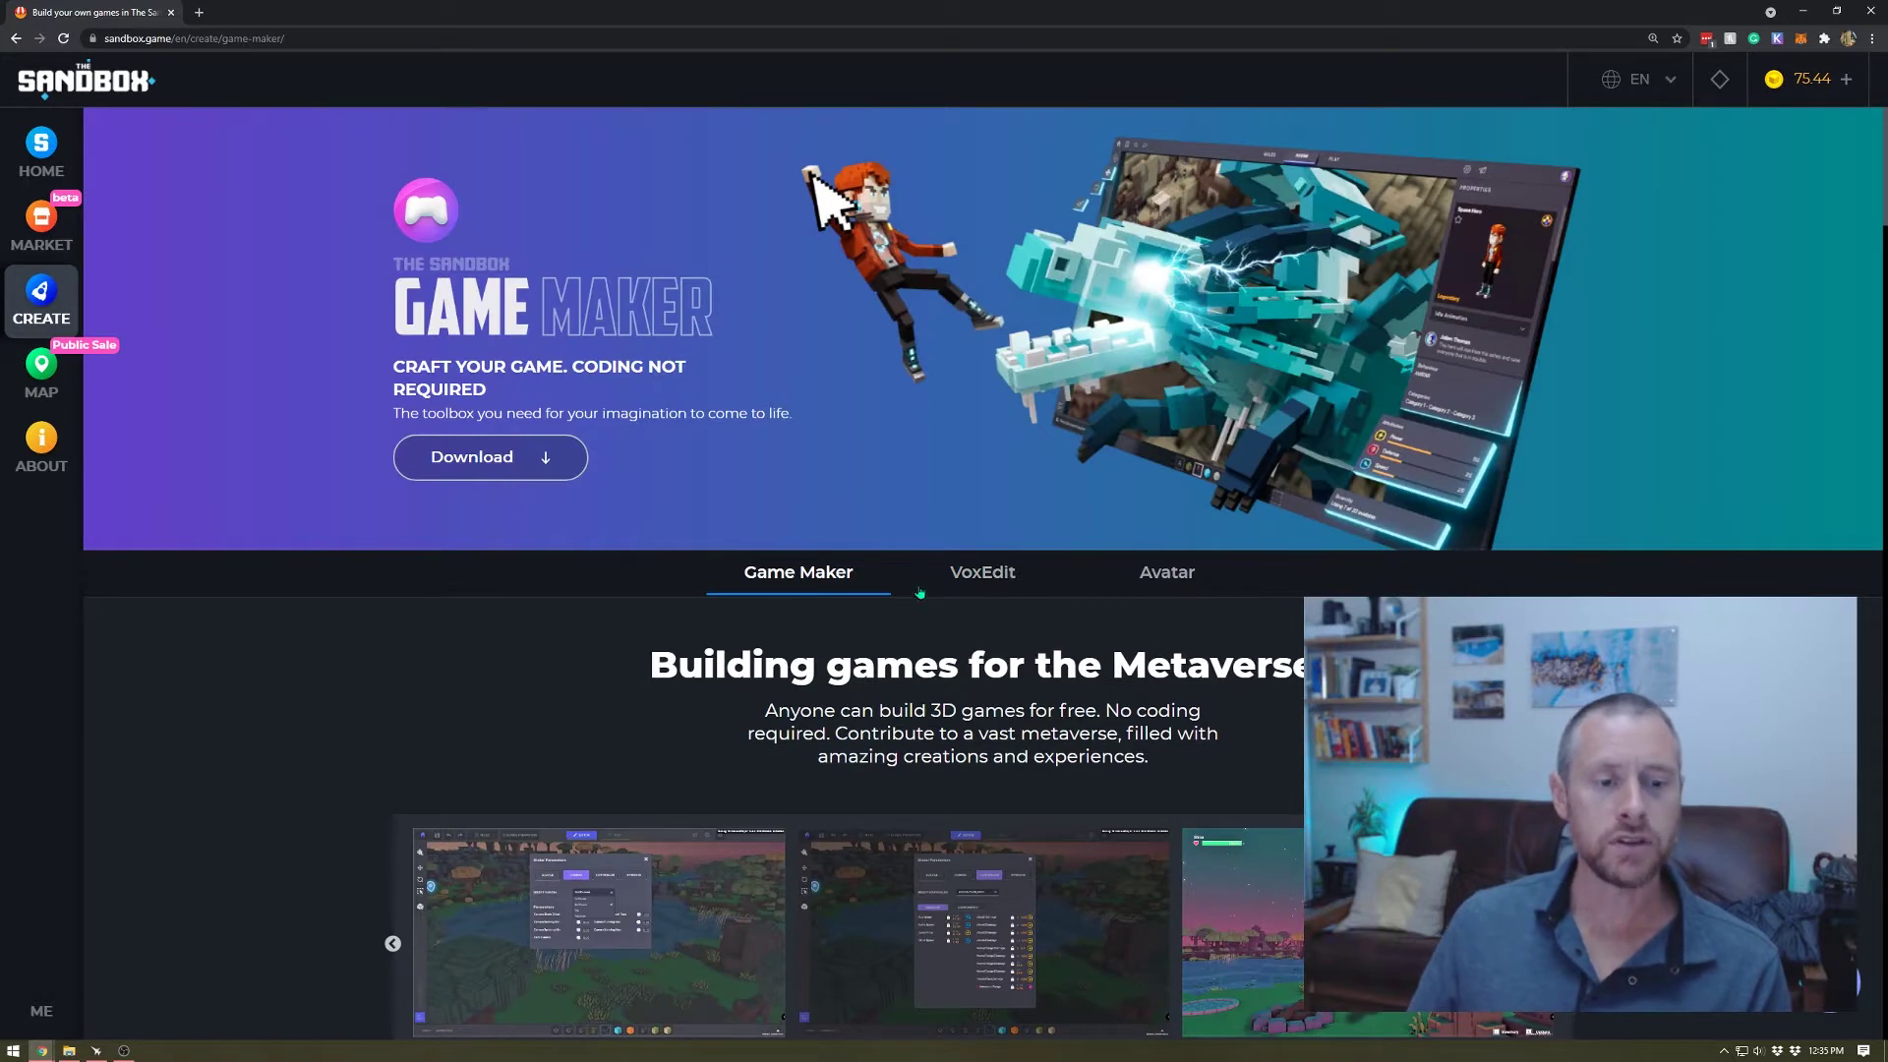
{"action": "scroll", "coordinate": [862, 652], "scroll_direction": "down", "scroll_amount": 4}
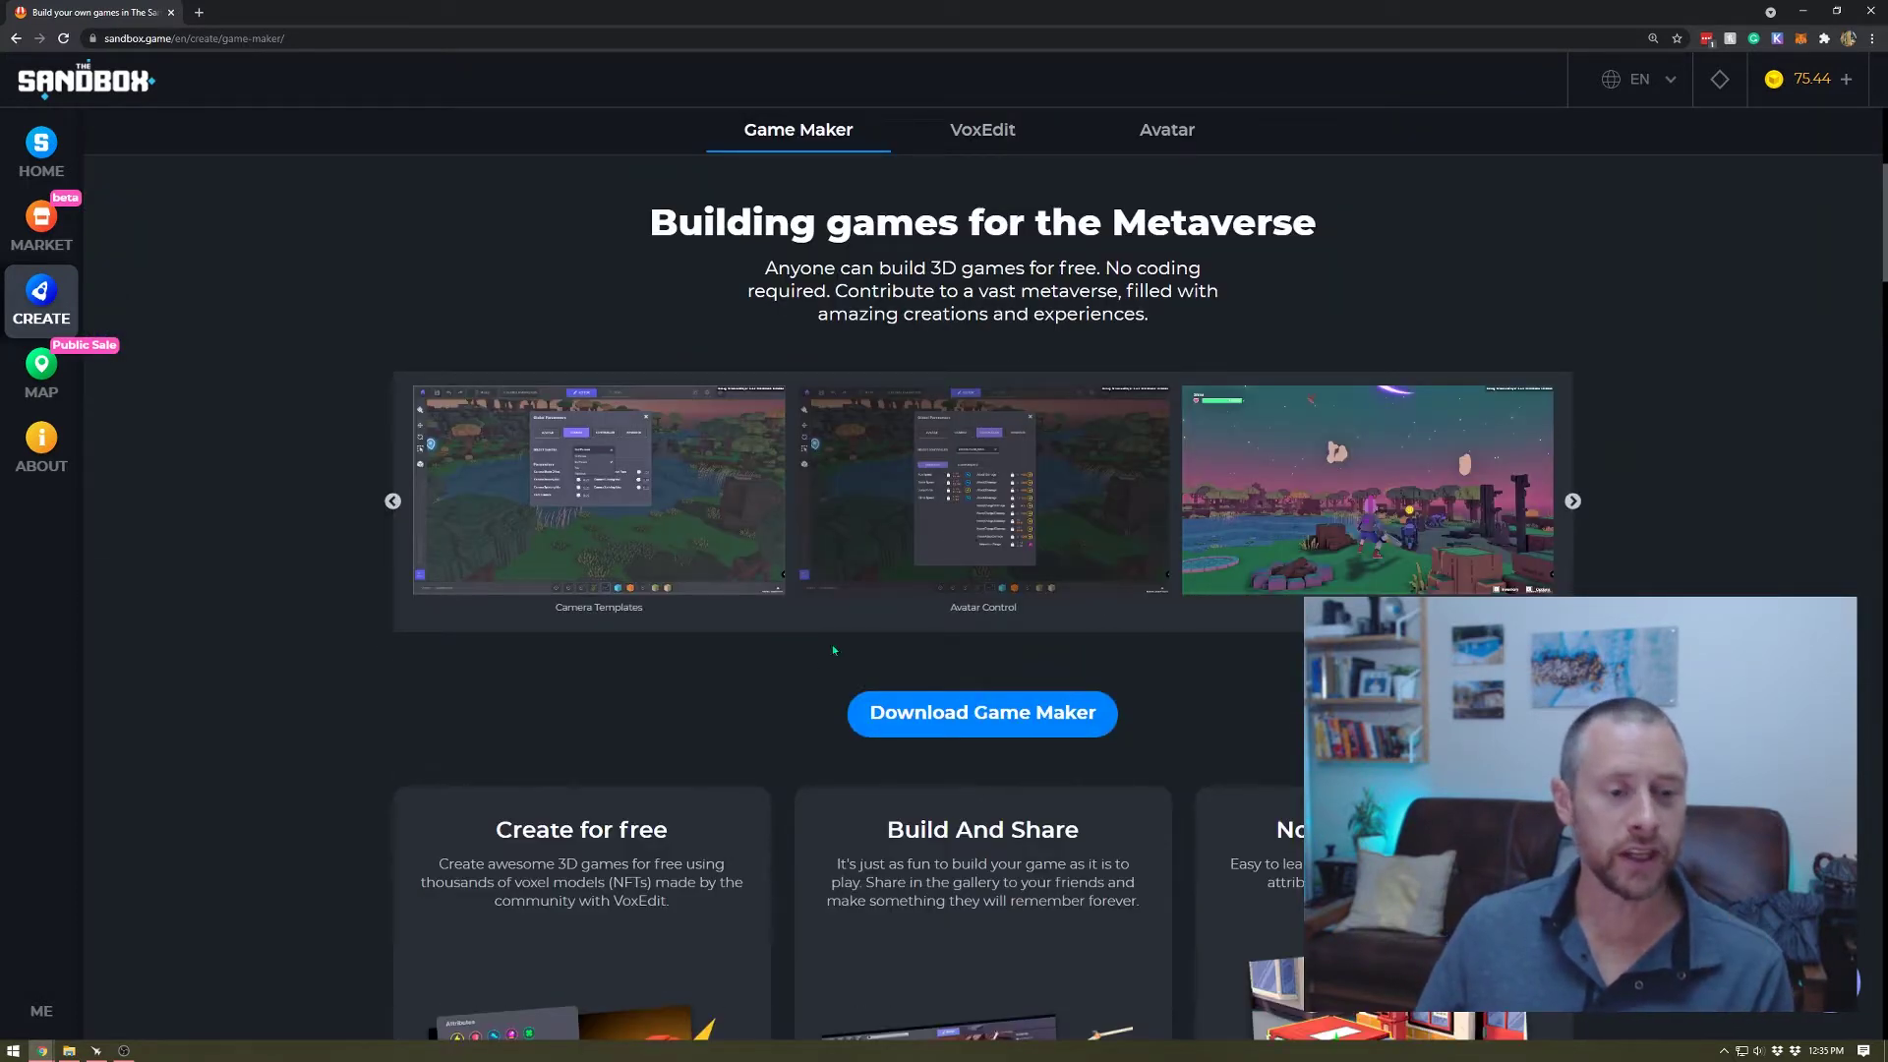
{"action": "scroll", "coordinate": [812, 665], "scroll_direction": "down", "scroll_amount": 4}
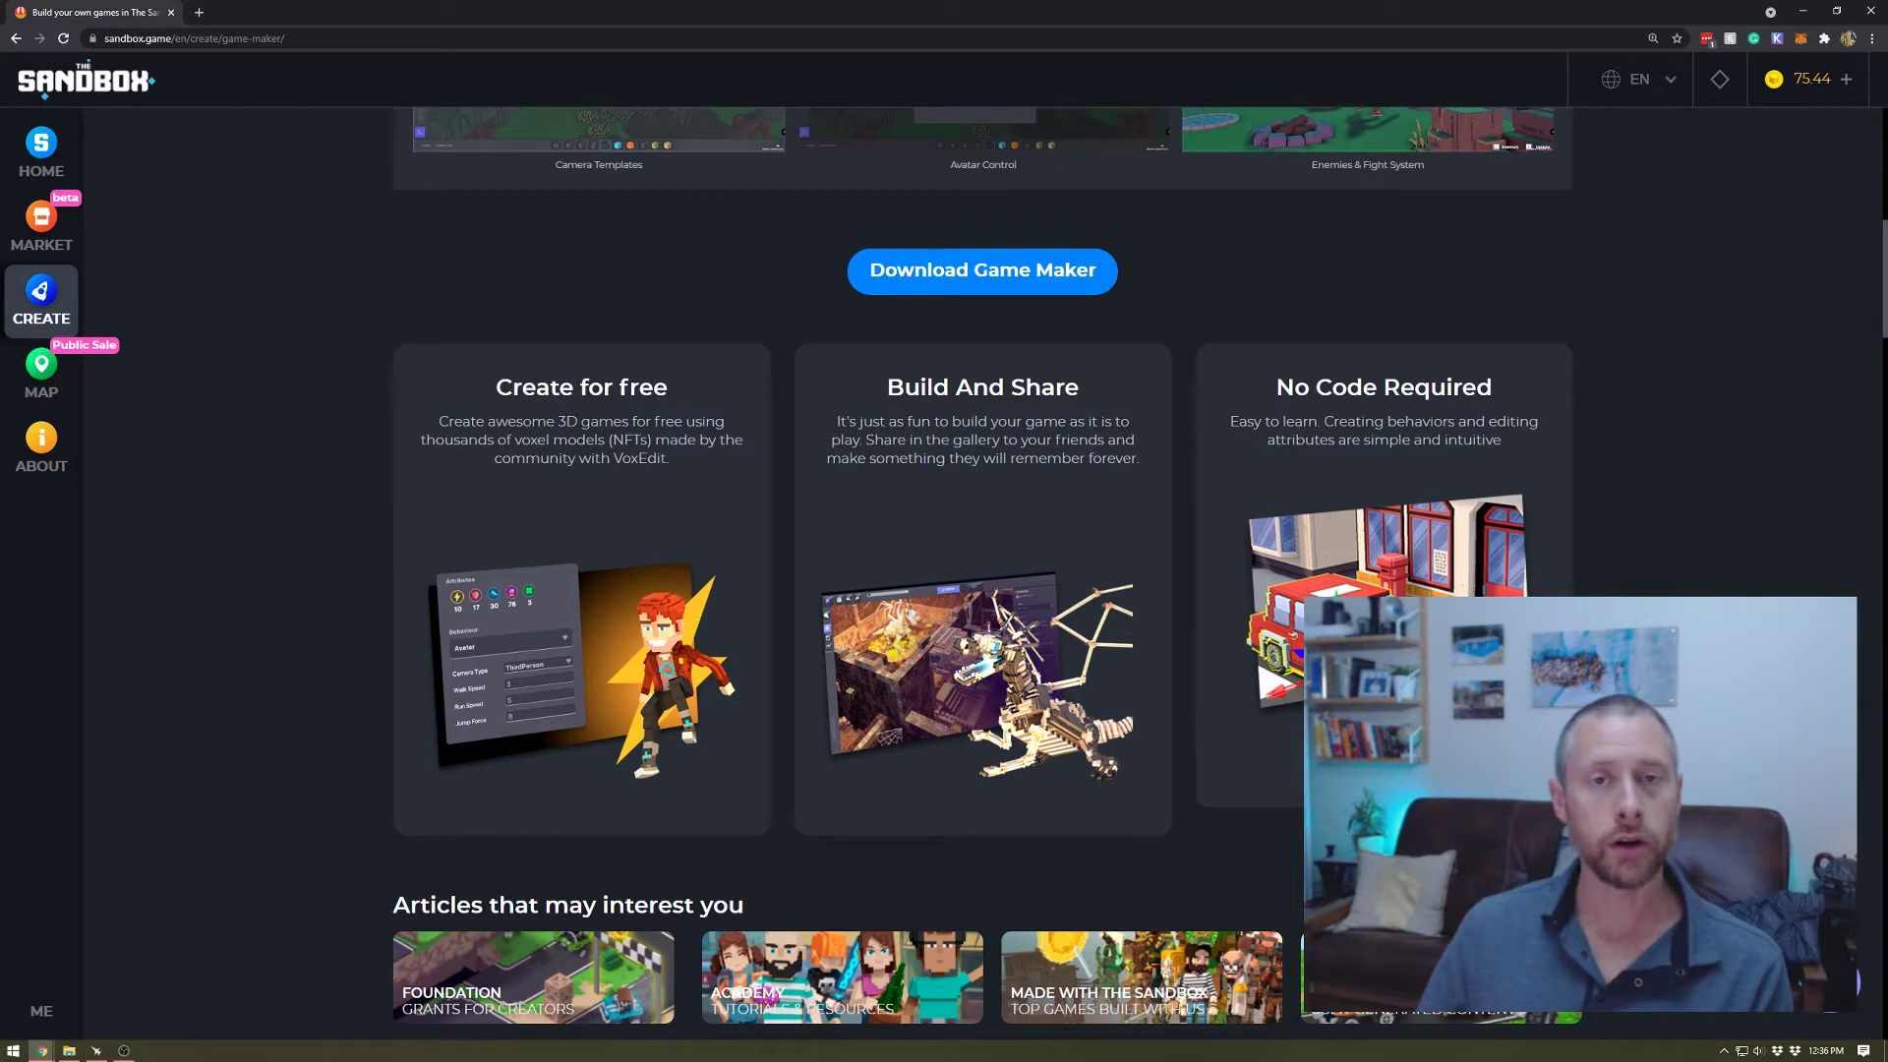
{"action": "scroll", "coordinate": [983, 570], "scroll_direction": "down", "scroll_amount": 7}
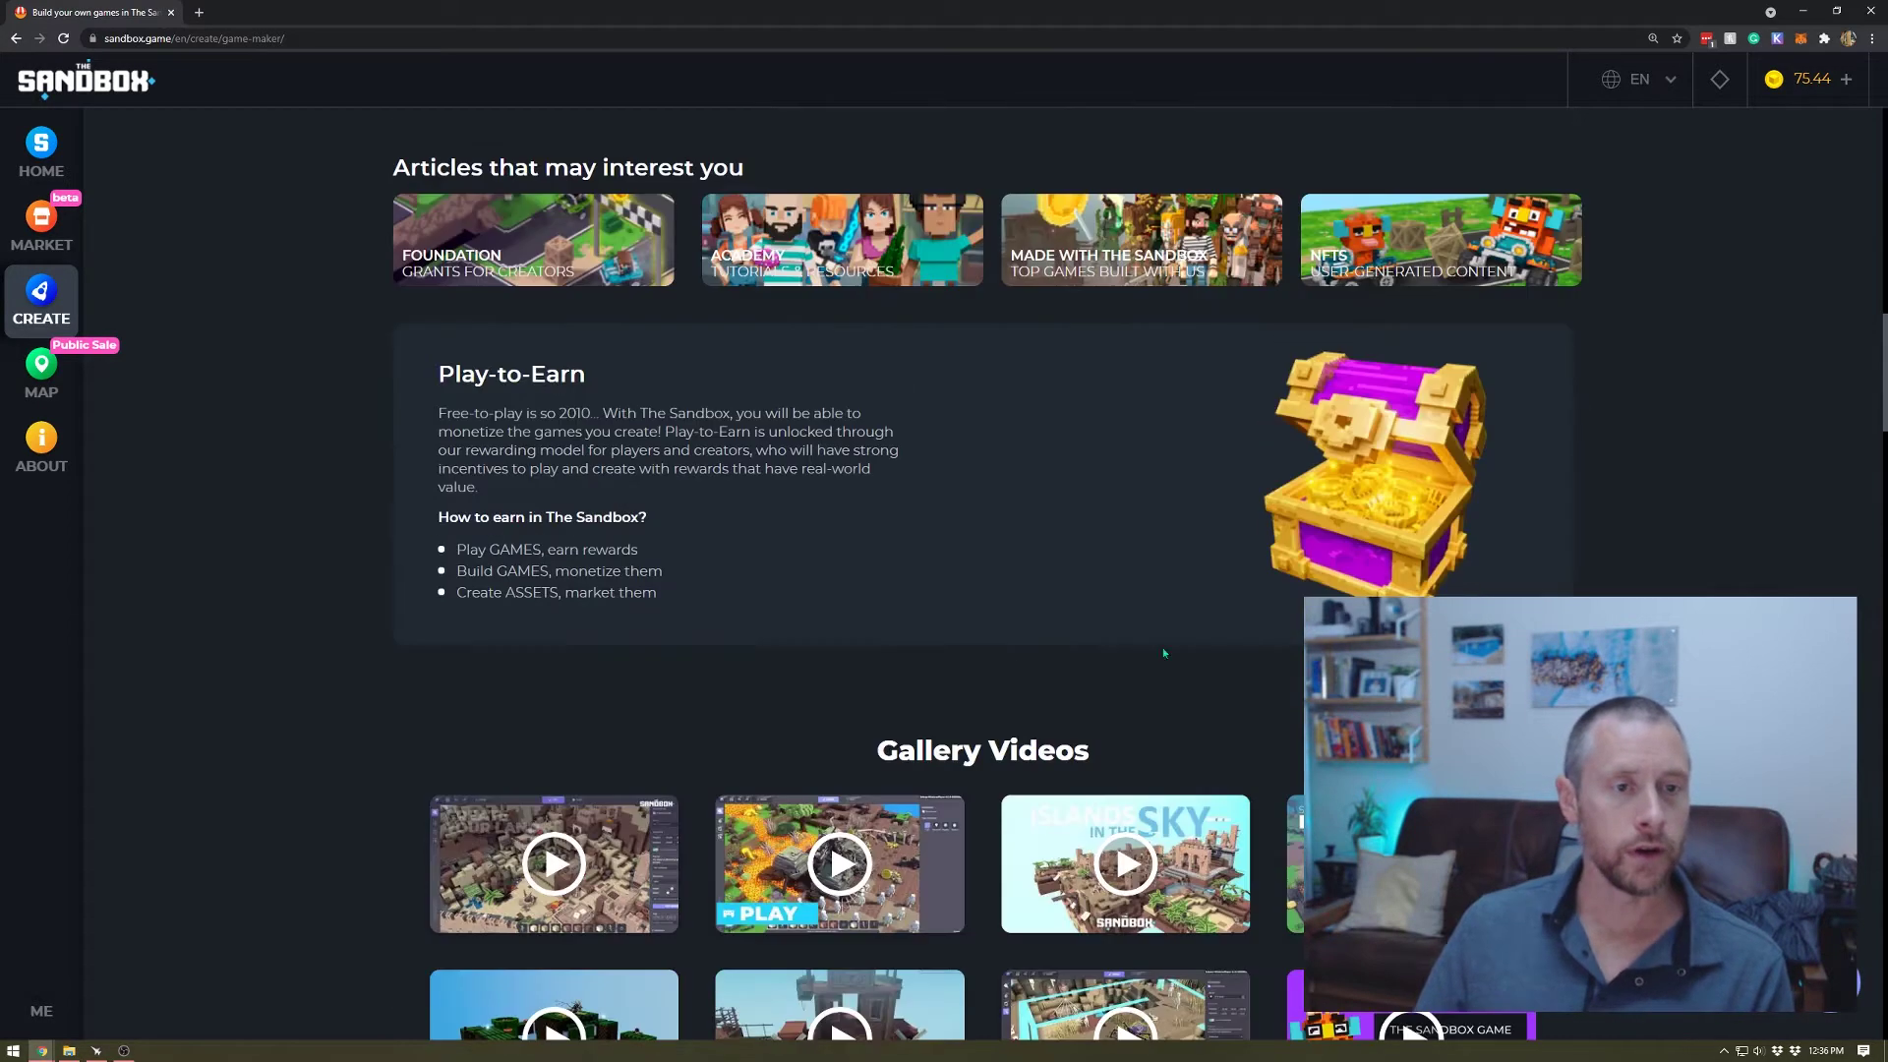
{"action": "scroll", "coordinate": [1081, 551], "scroll_direction": "up", "scroll_amount": 5}
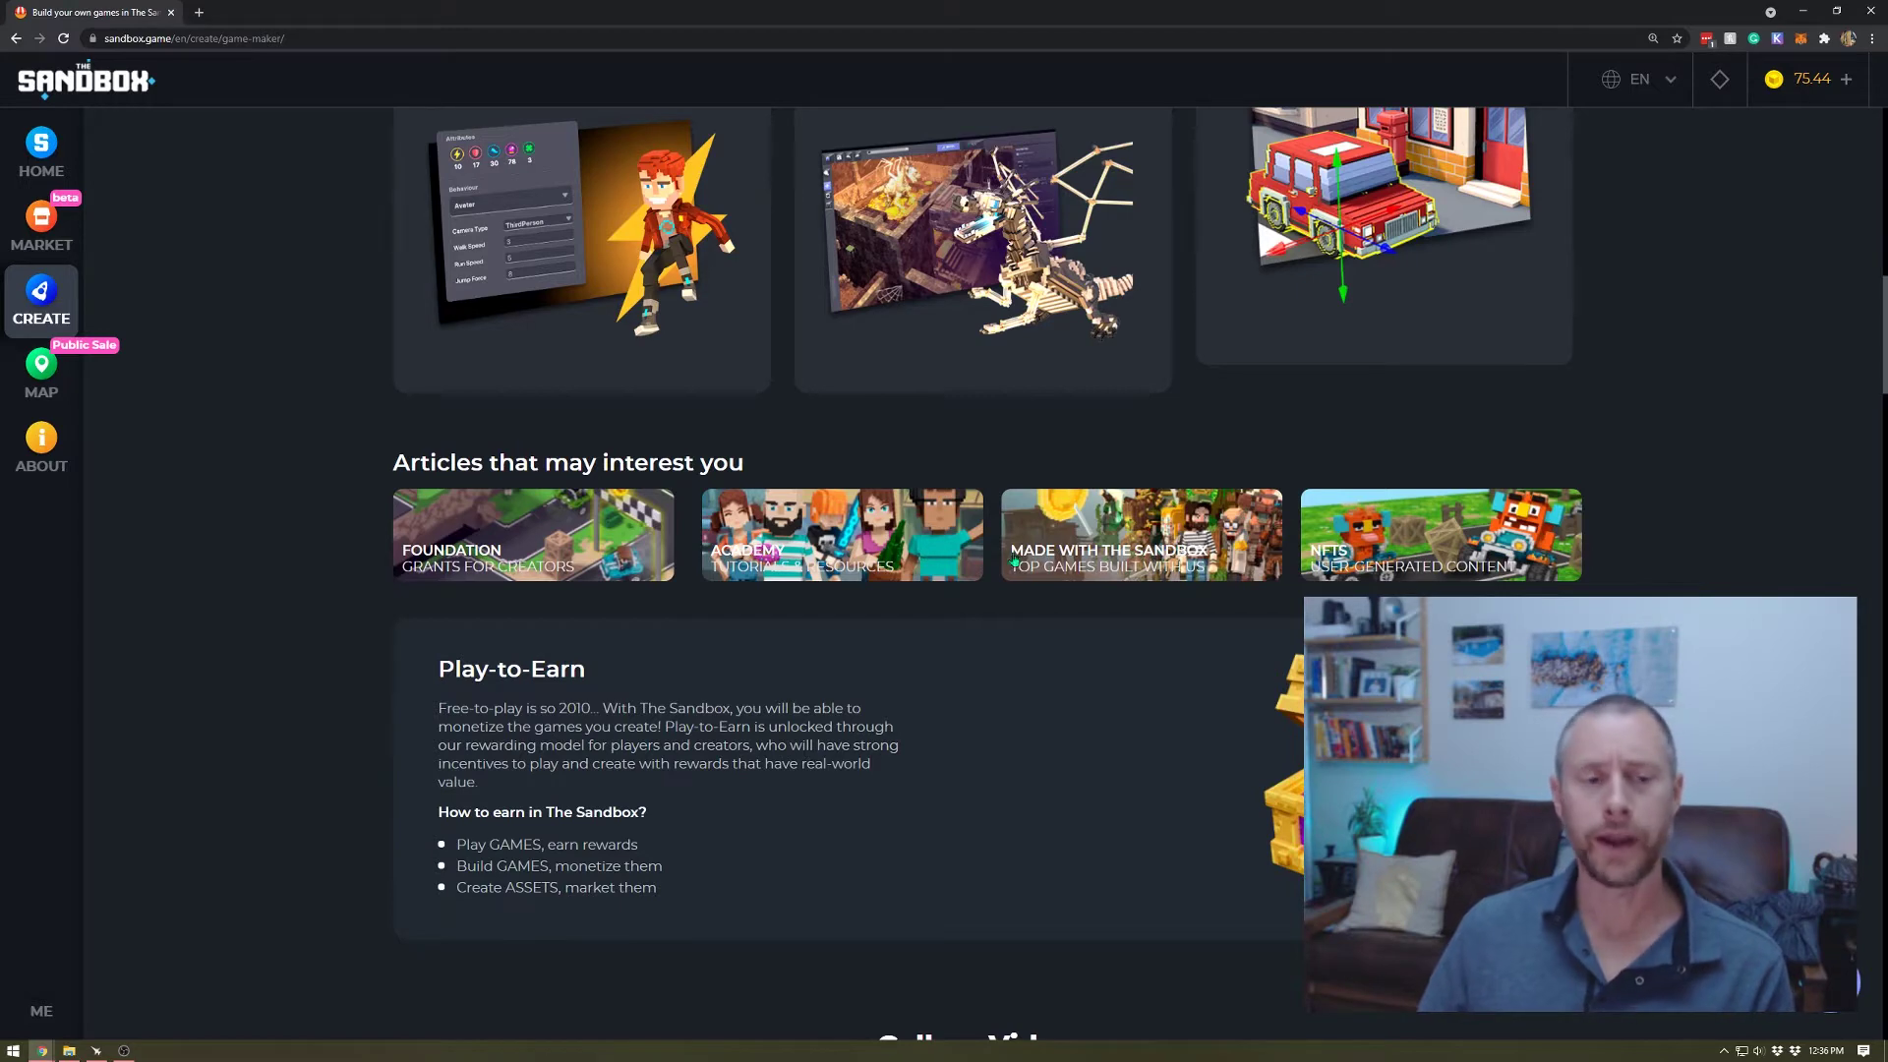
{"action": "scroll", "coordinate": [1203, 535], "scroll_direction": "down", "scroll_amount": 3}
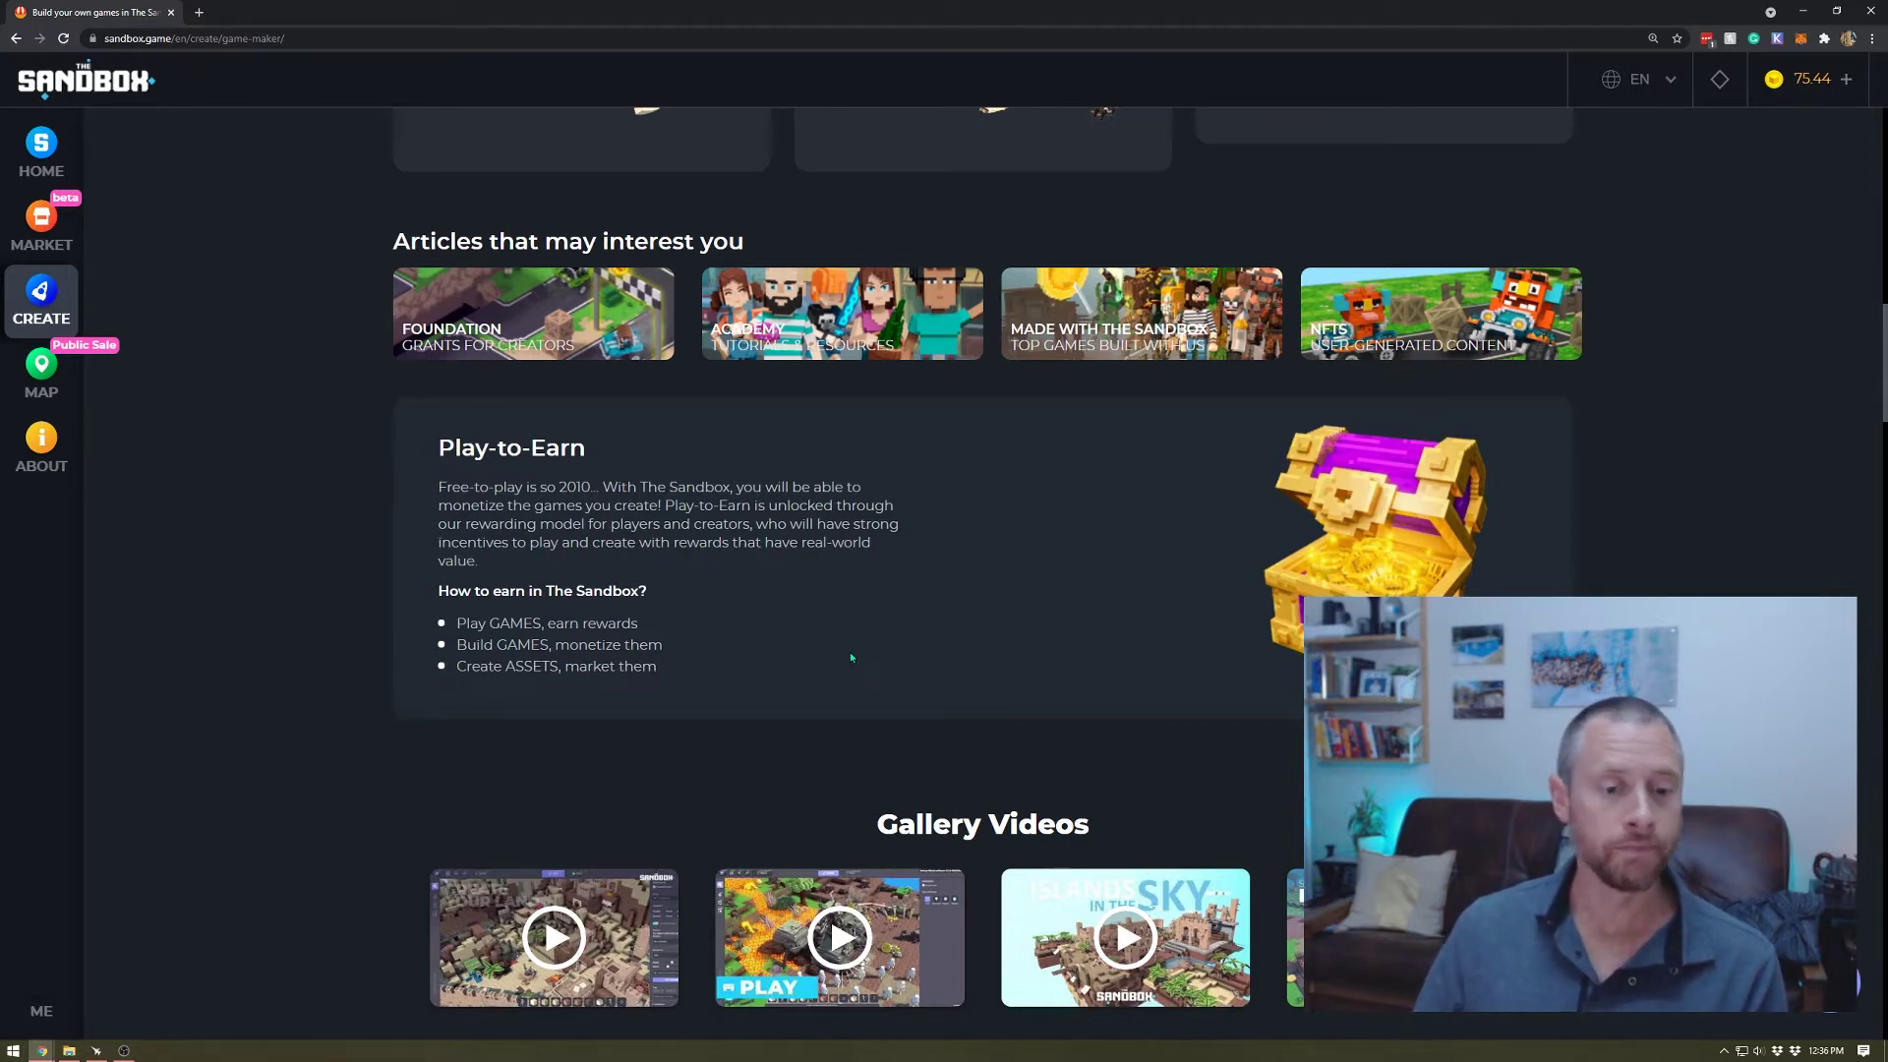
Step: Examine the Game Maker page's gallery videos, system requirements and changelog
{"action": "scroll", "coordinate": [851, 656], "scroll_direction": "down", "scroll_amount": 5}
{"action": "scroll", "coordinate": [1132, 710], "scroll_direction": "down", "scroll_amount": 5}
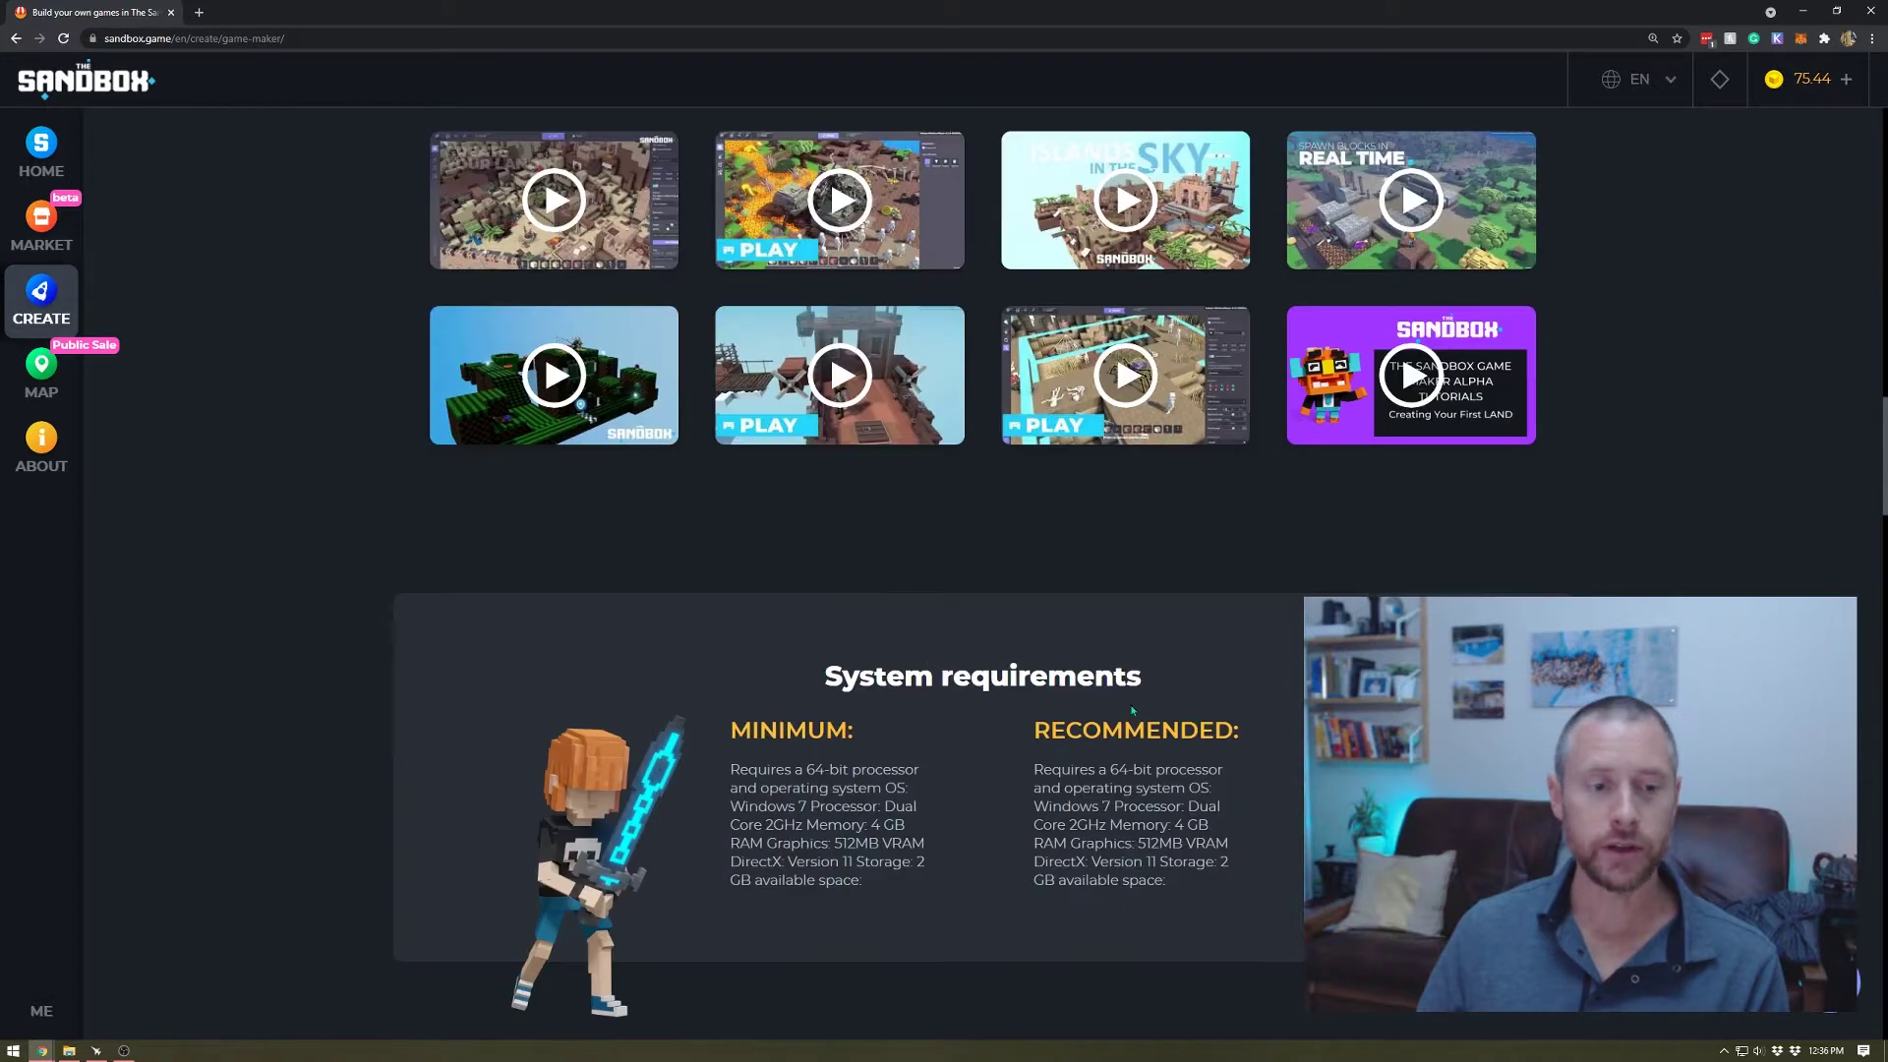
{"action": "scroll", "coordinate": [1131, 710], "scroll_direction": "down", "scroll_amount": 3}
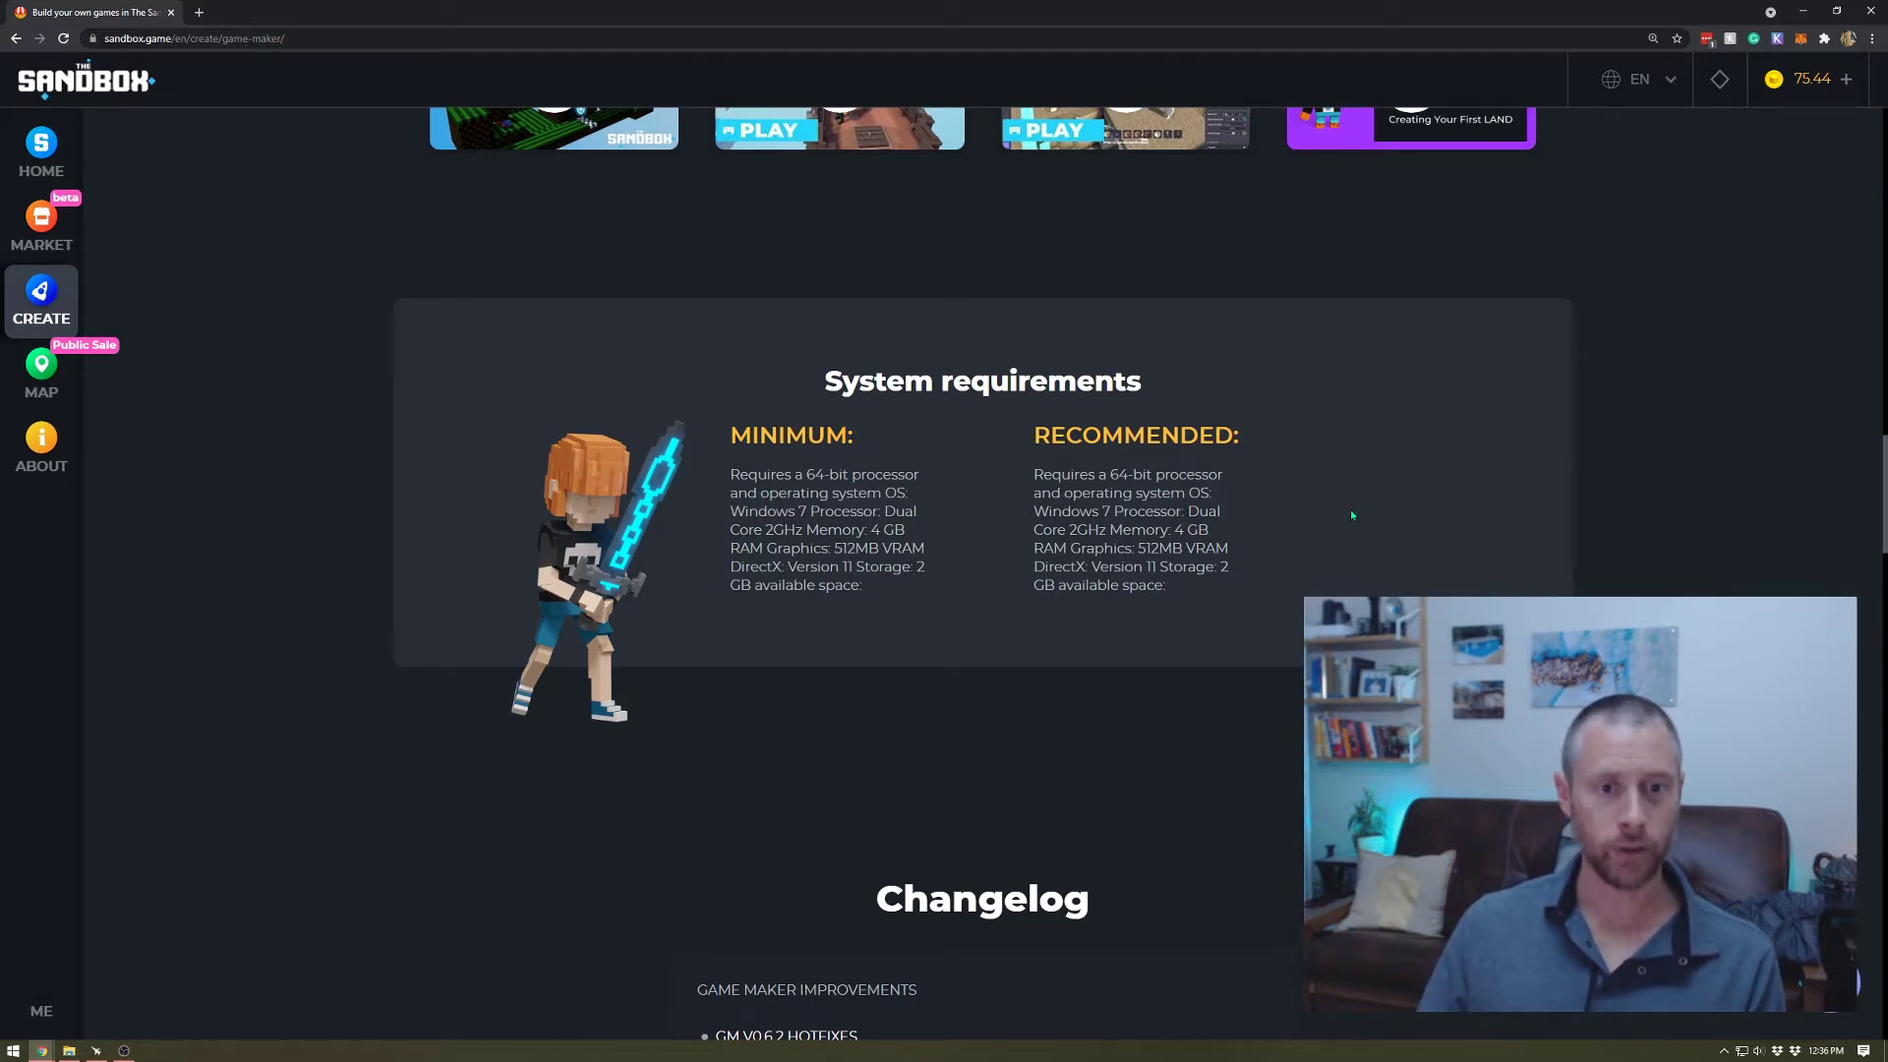
{"action": "scroll", "coordinate": [1349, 510], "scroll_direction": "down", "scroll_amount": 3}
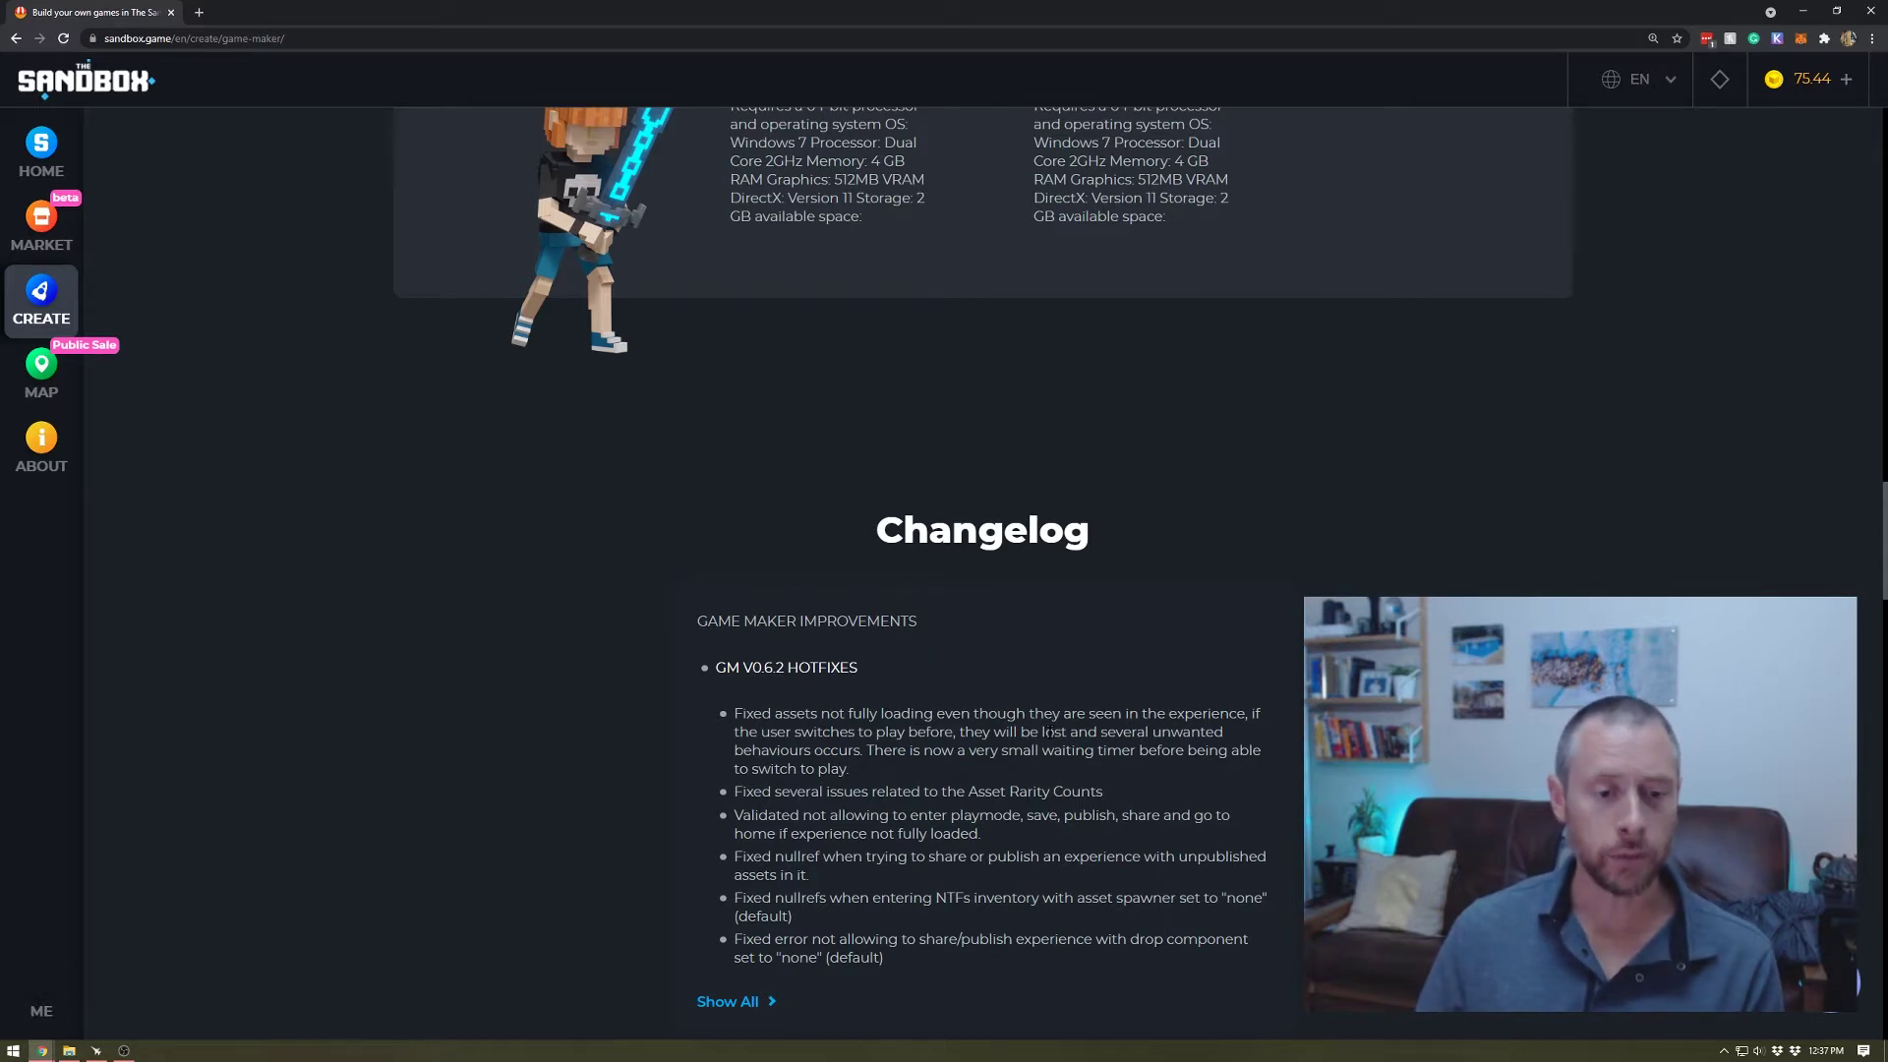
{"action": "scroll", "coordinate": [1035, 843], "scroll_direction": "down", "scroll_amount": 2}
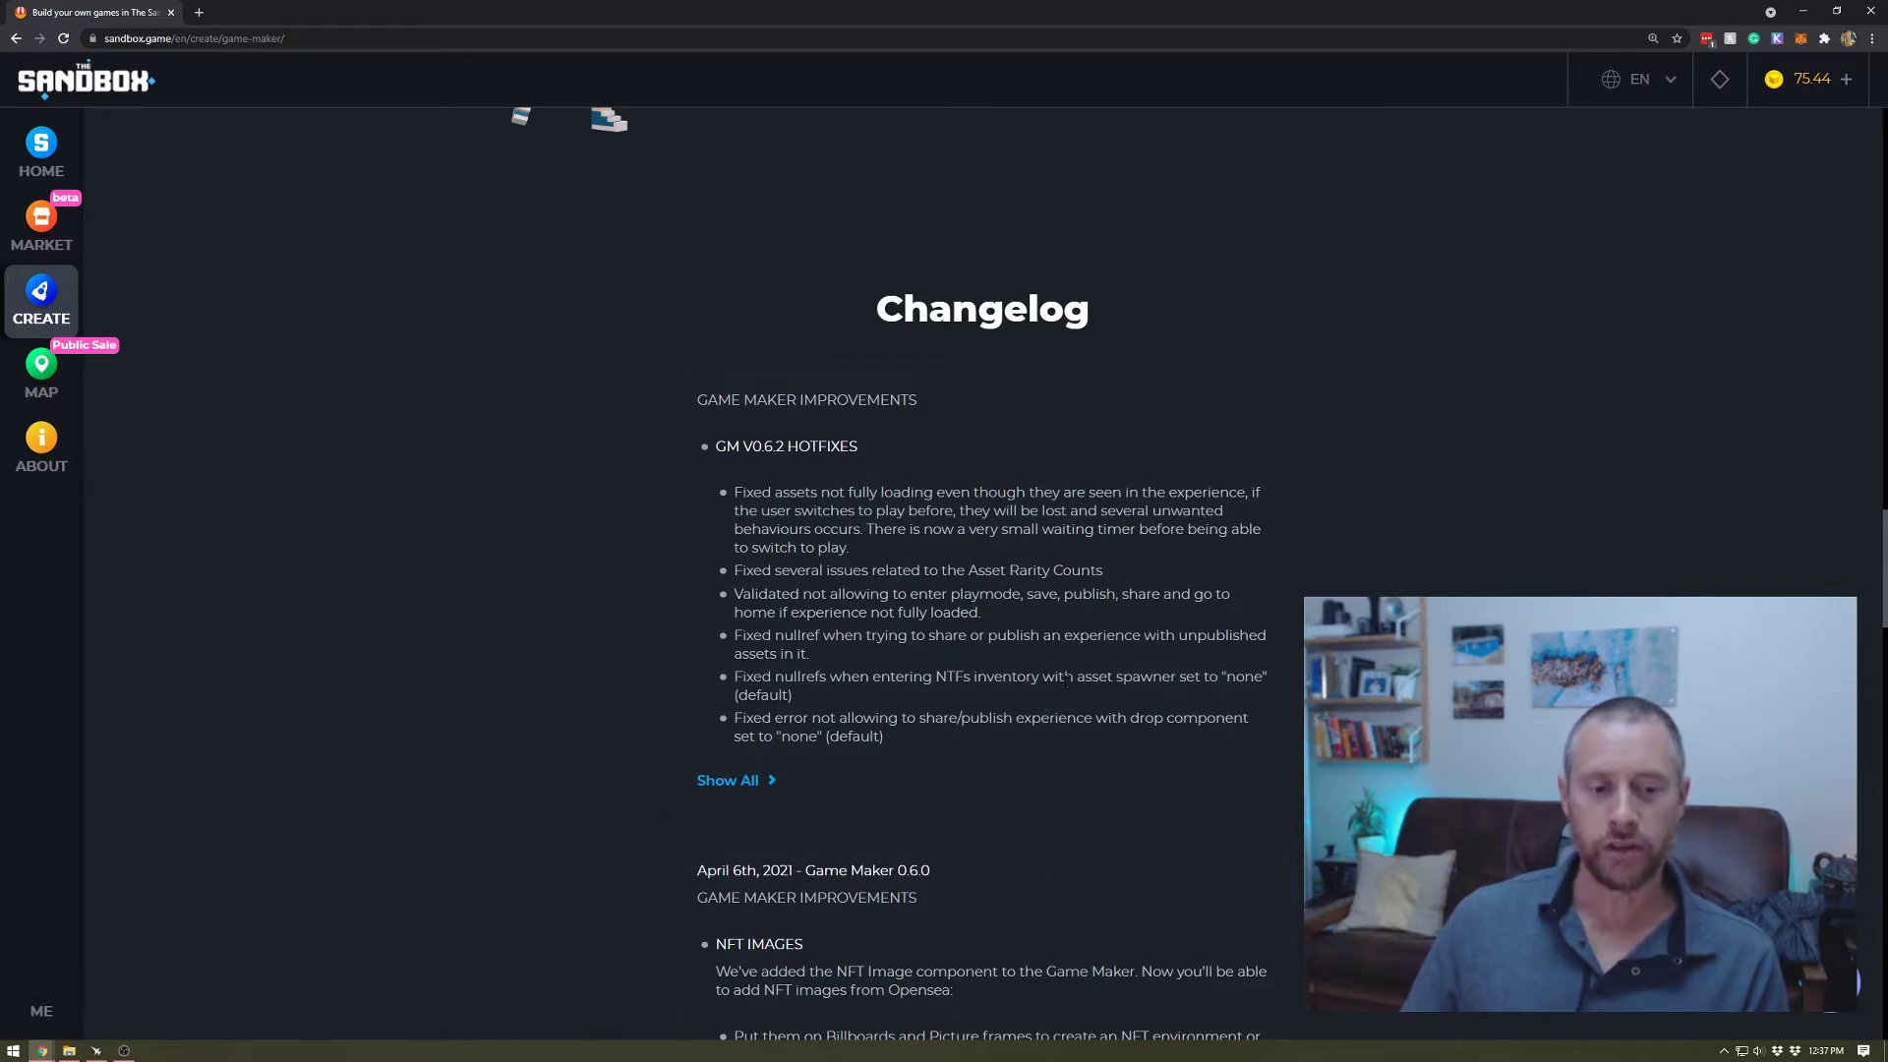
{"action": "scroll", "coordinate": [1033, 610], "scroll_direction": "down", "scroll_amount": 3}
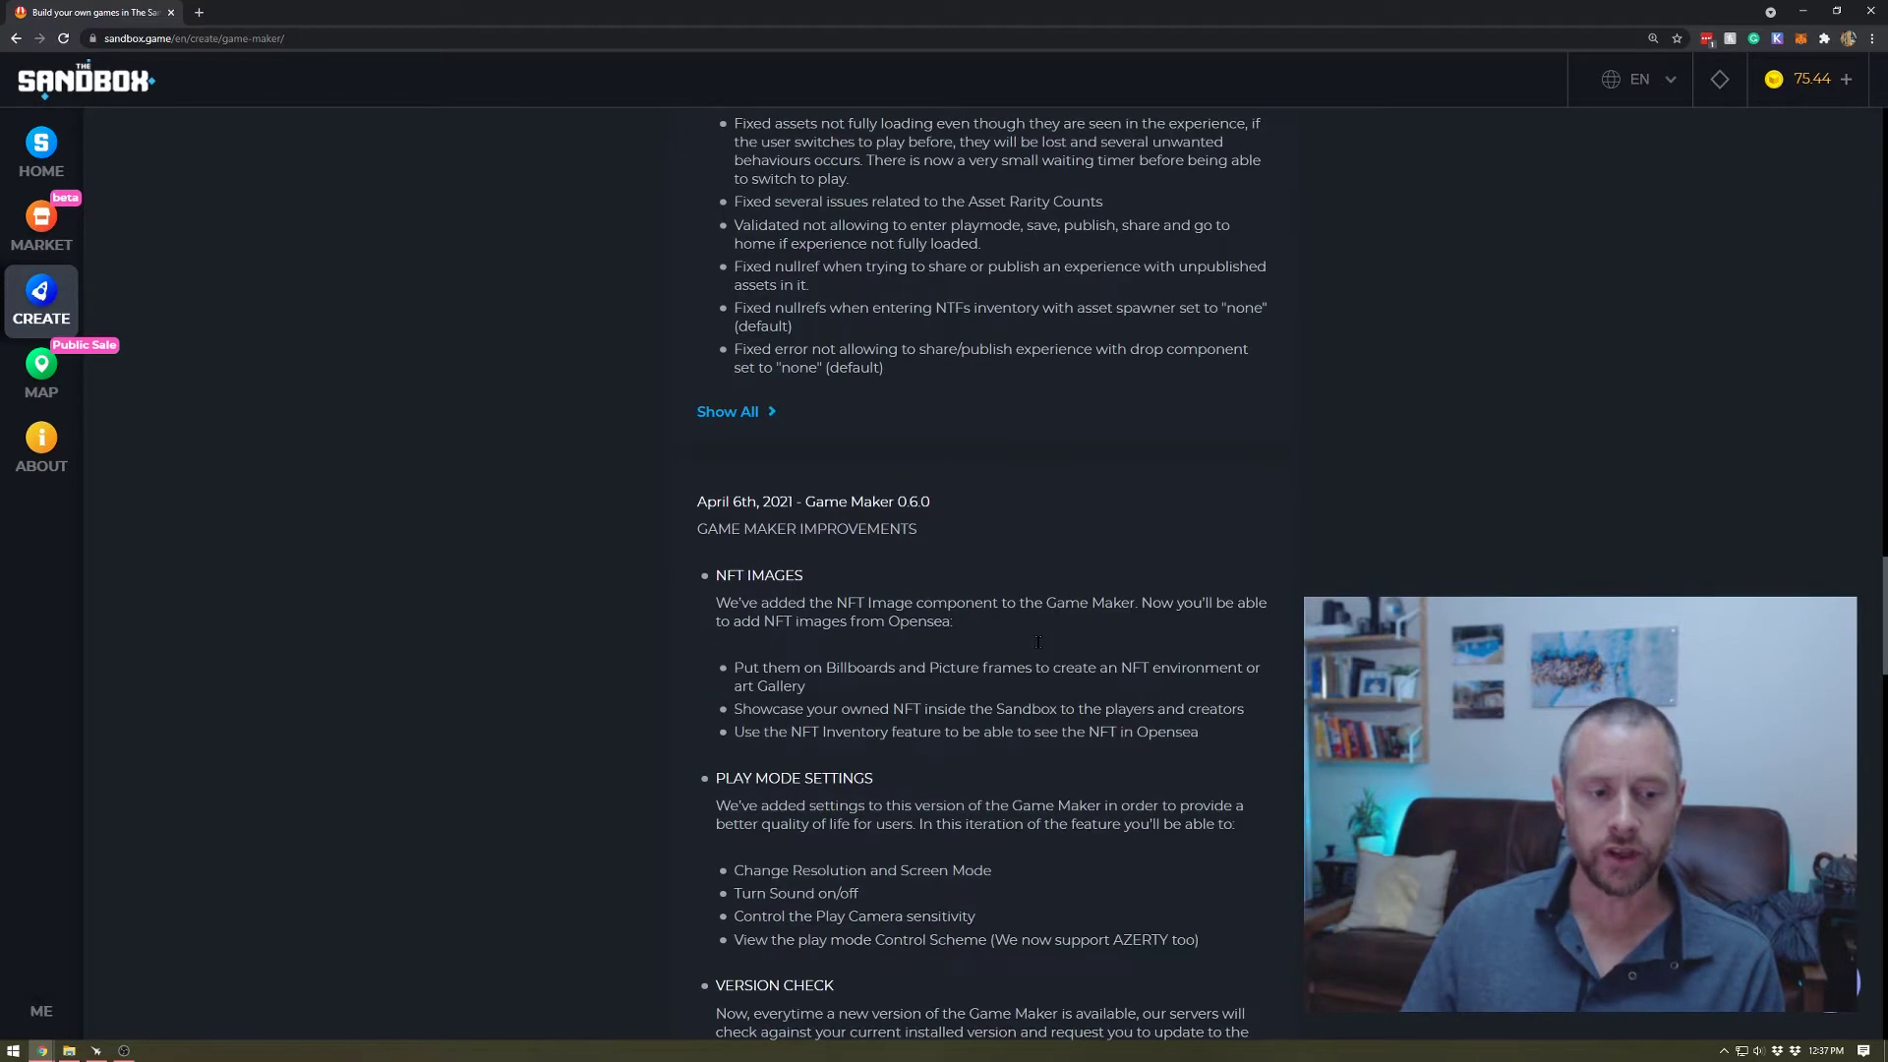
{"action": "scroll", "coordinate": [1048, 657], "scroll_direction": "up", "scroll_amount": 16}
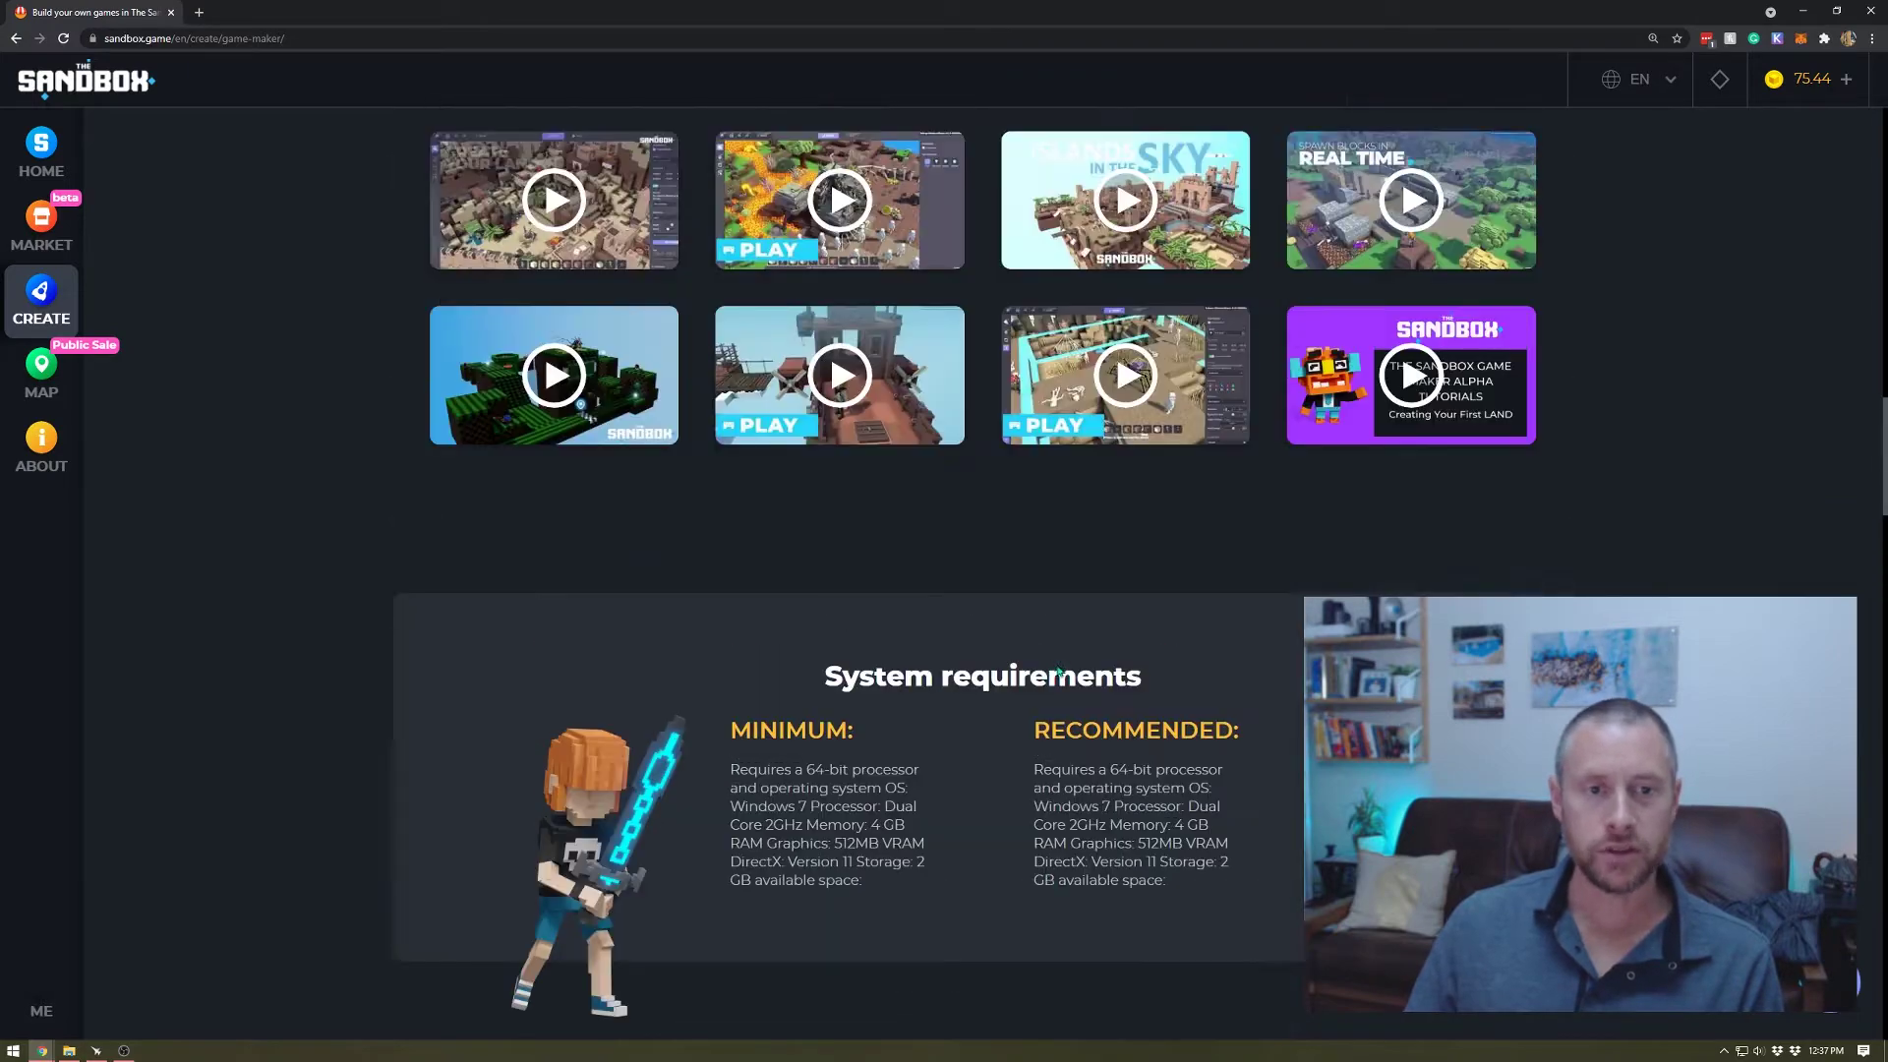
{"action": "scroll", "coordinate": [1062, 675], "scroll_direction": "down", "scroll_amount": 2}
{"action": "scroll", "coordinate": [1057, 672], "scroll_direction": "up", "scroll_amount": 5}
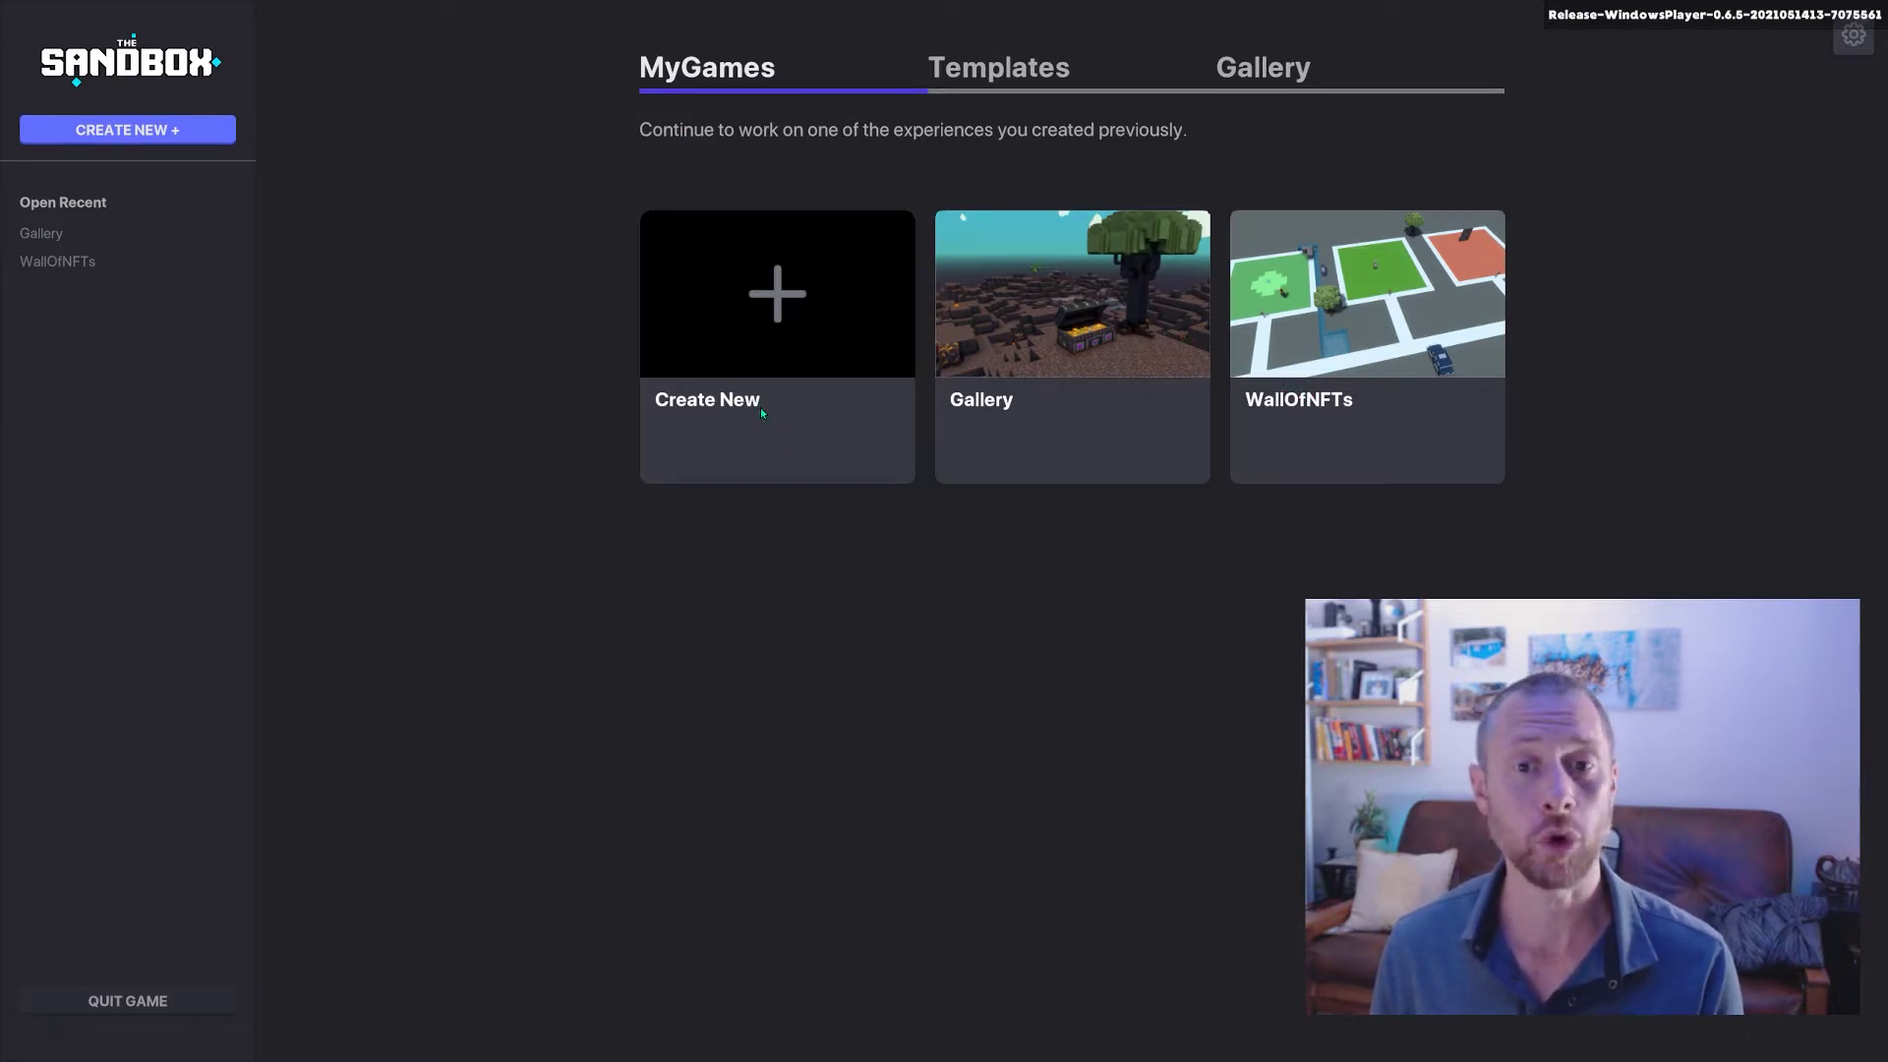
Step: In the Game Maker application, browse the templates and the gallery of user experiences, and return to MyGames
{"action": "left_click", "coordinate": [998, 67]}
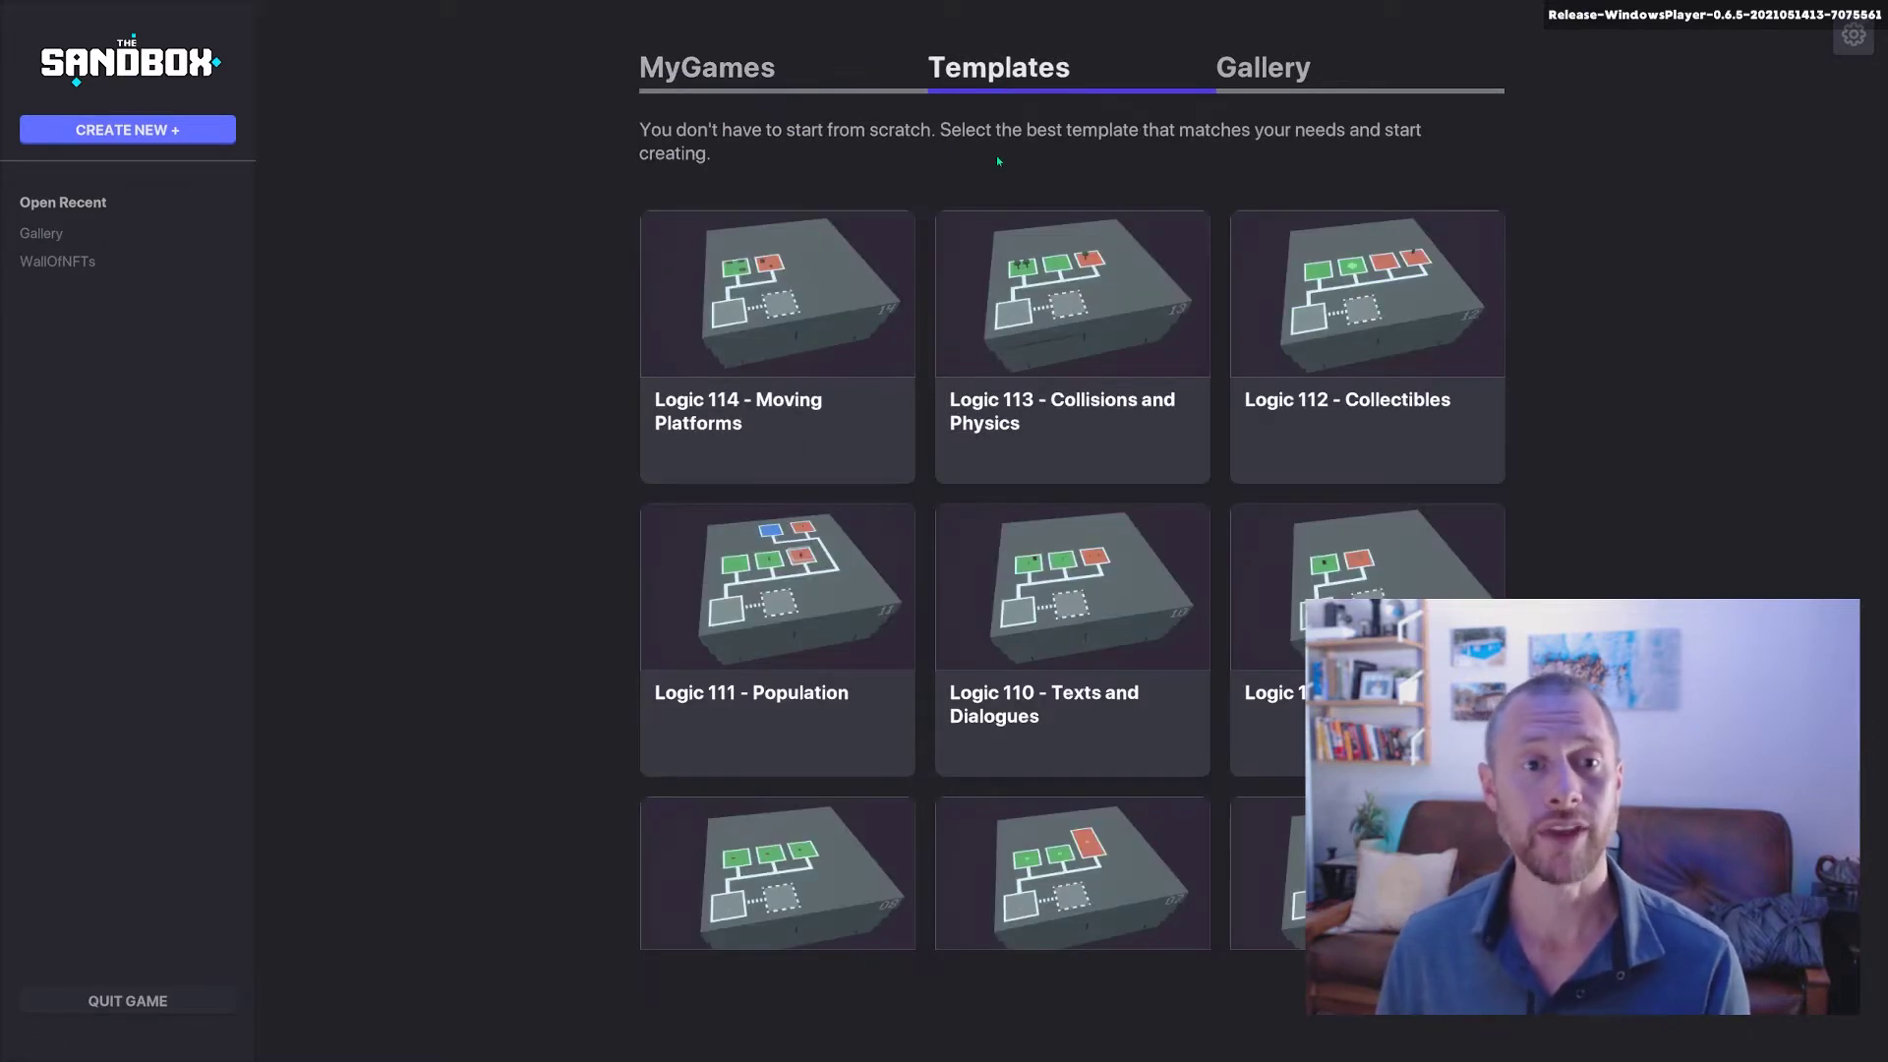
{"action": "scroll", "coordinate": [1084, 473], "scroll_direction": "down", "scroll_amount": 5}
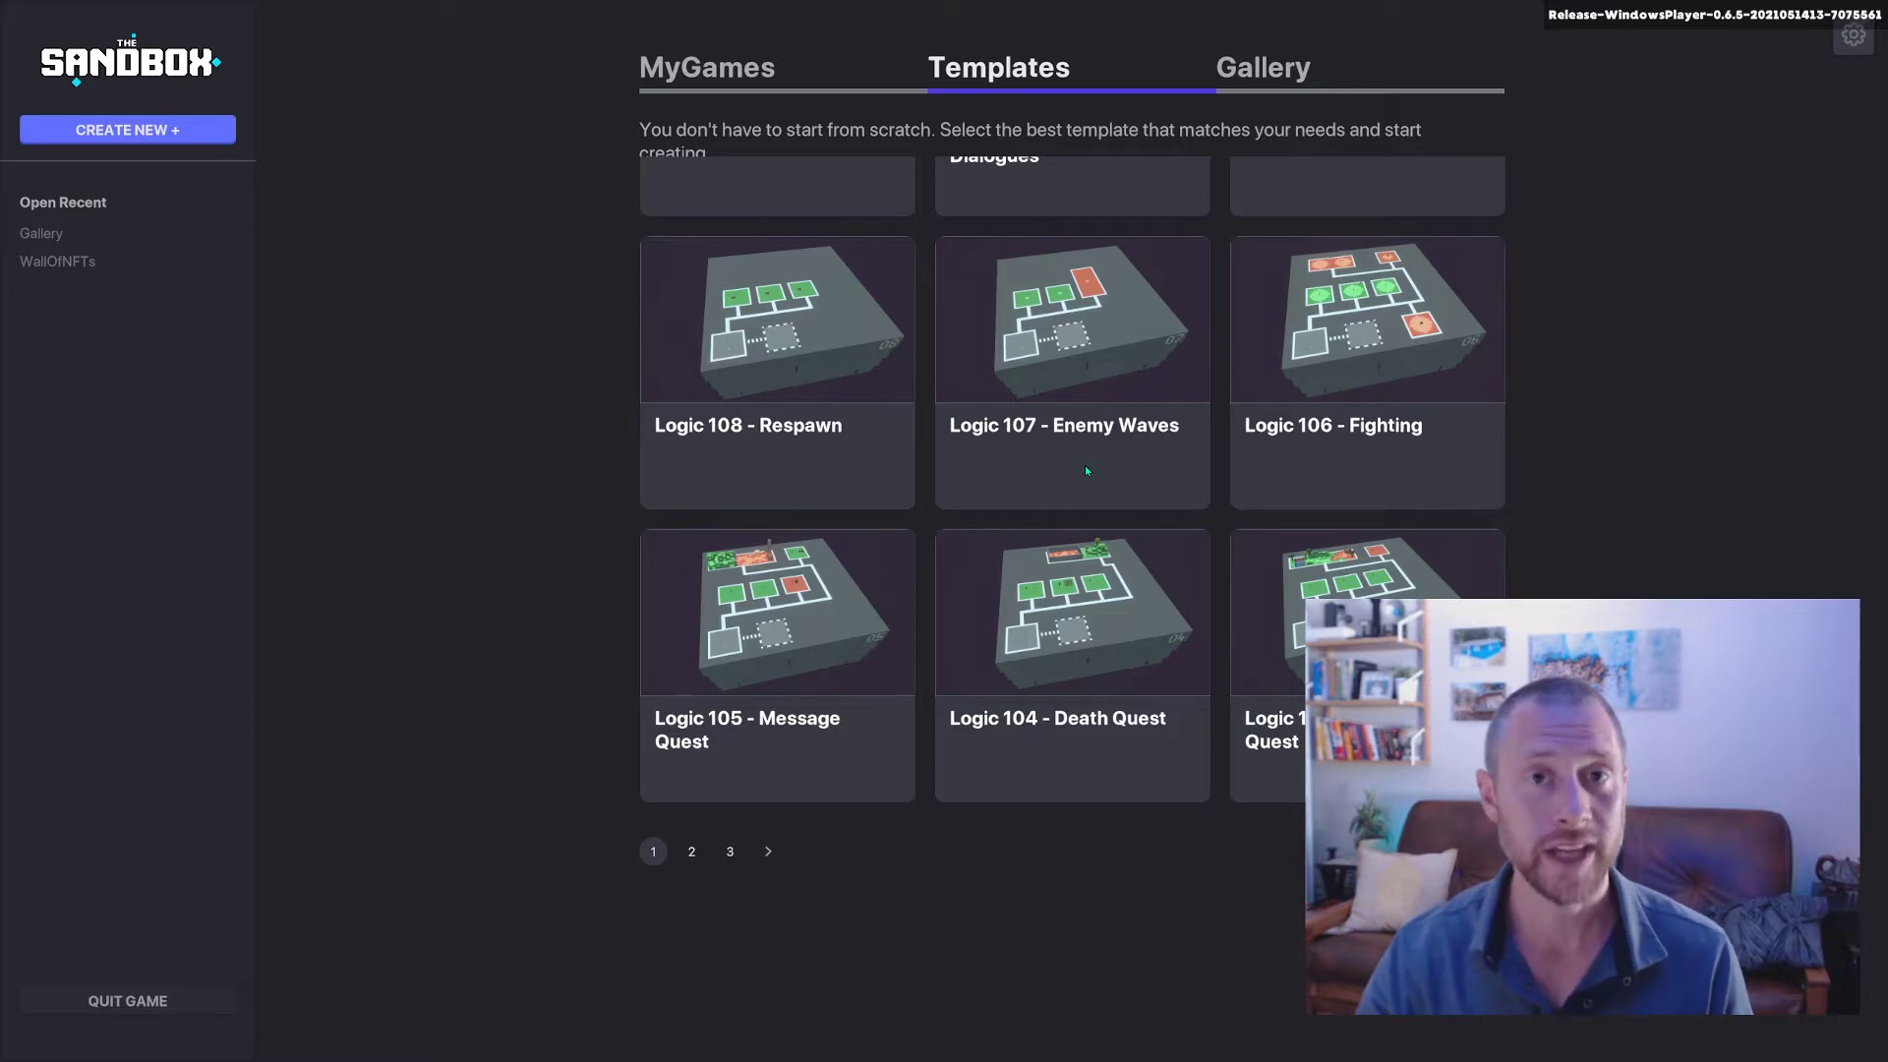
{"action": "scroll", "coordinate": [1101, 467], "scroll_direction": "up", "scroll_amount": 5}
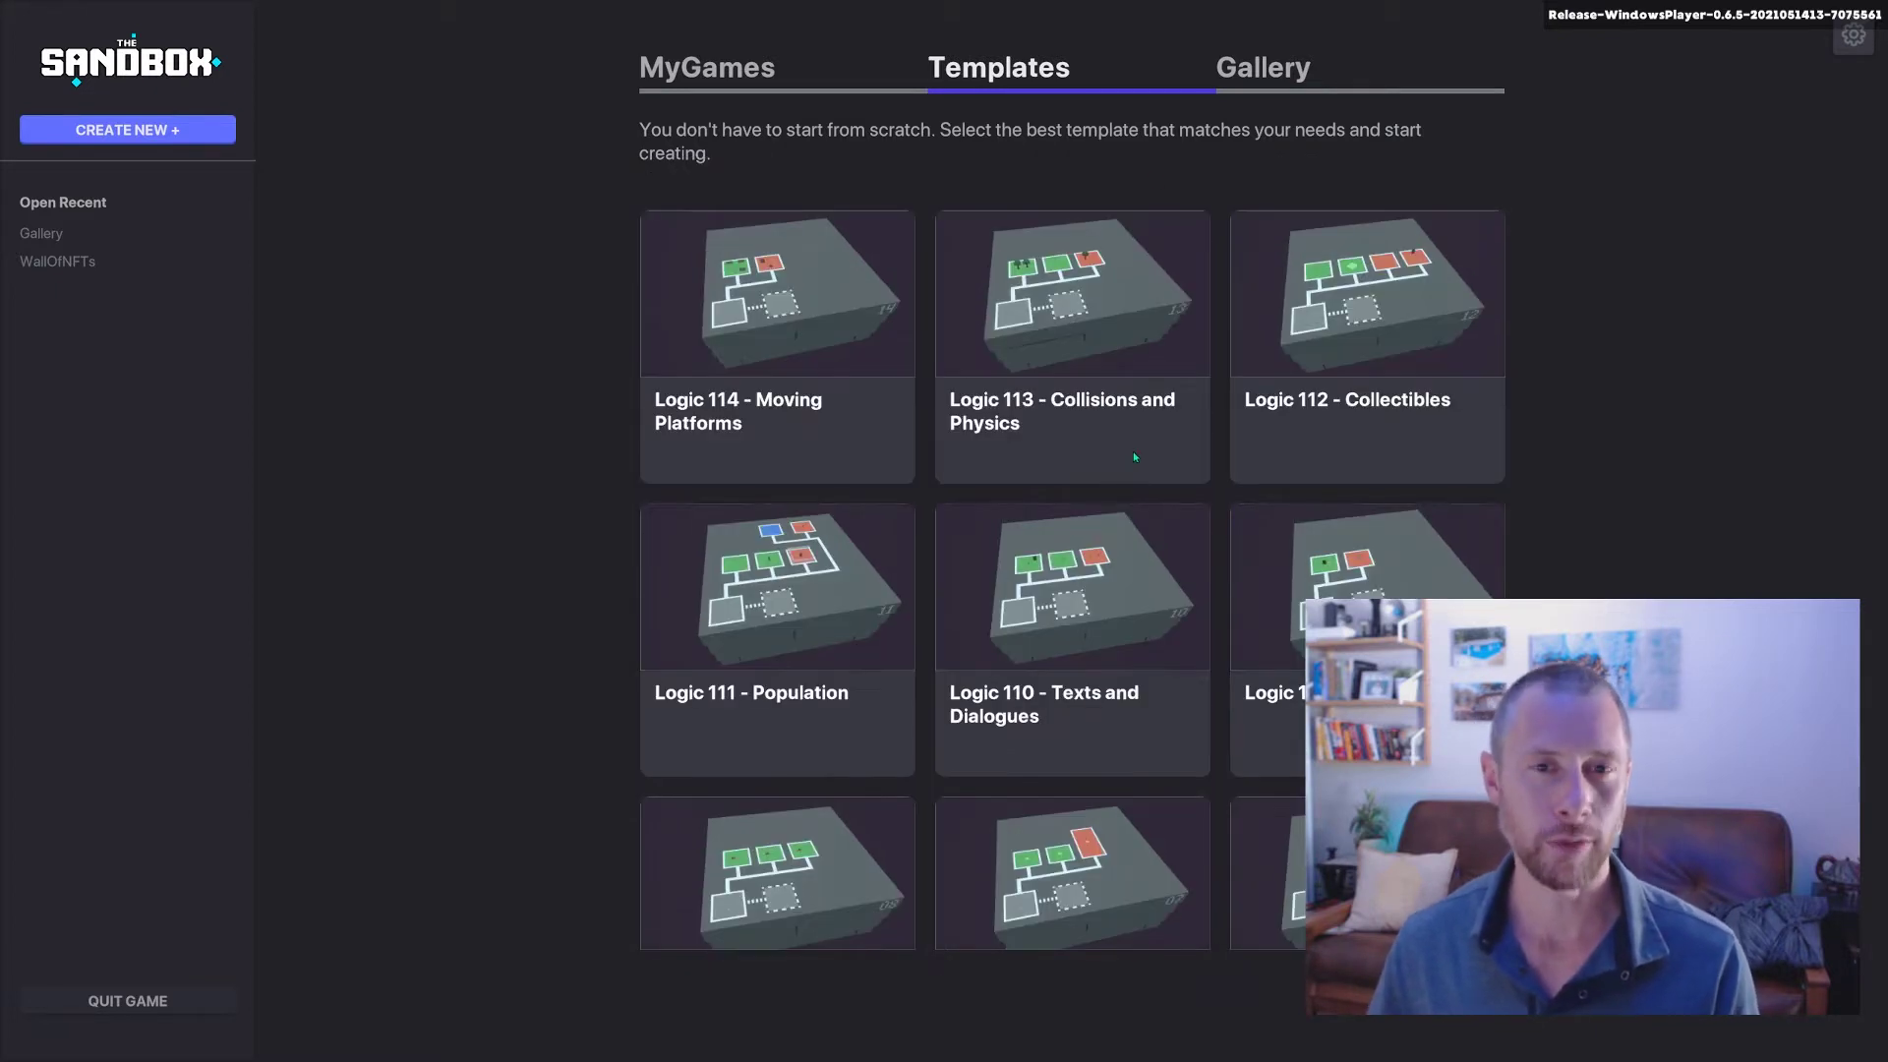
{"action": "left_click", "coordinate": [1266, 67]}
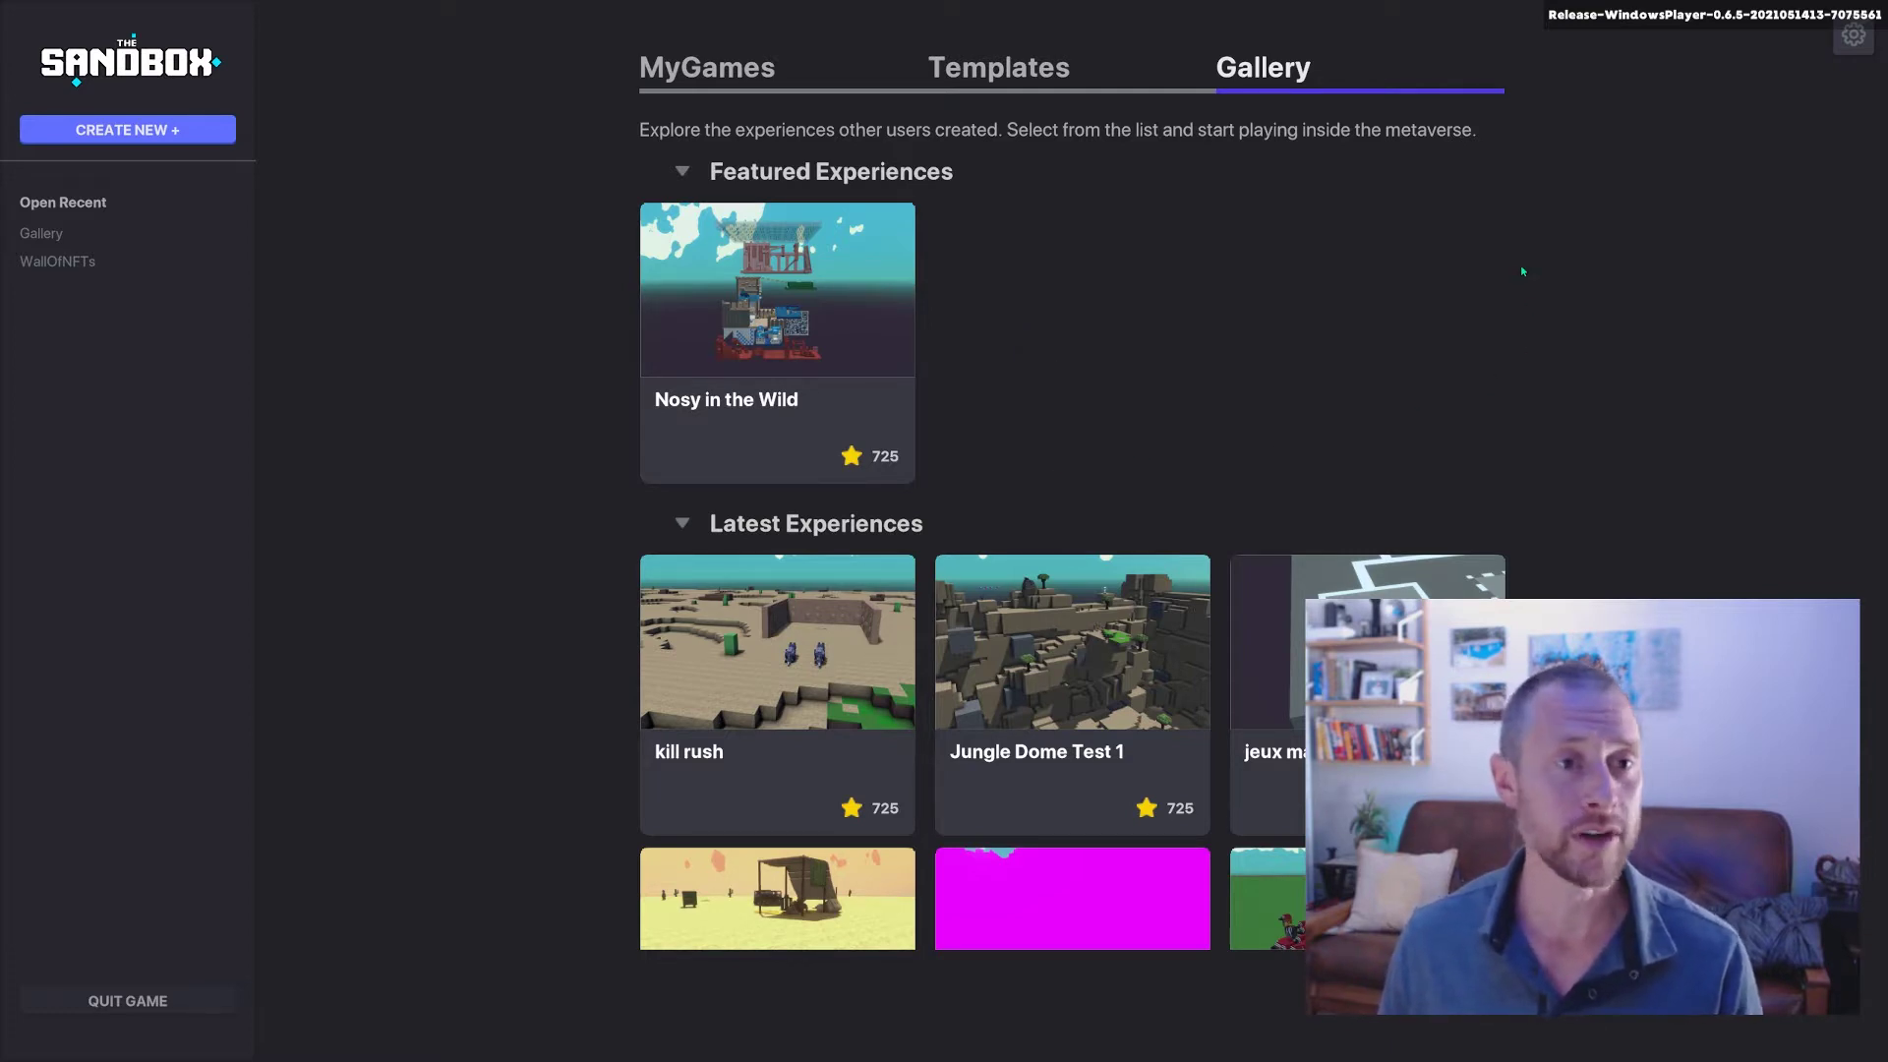
{"action": "left_click", "coordinate": [787, 89]}
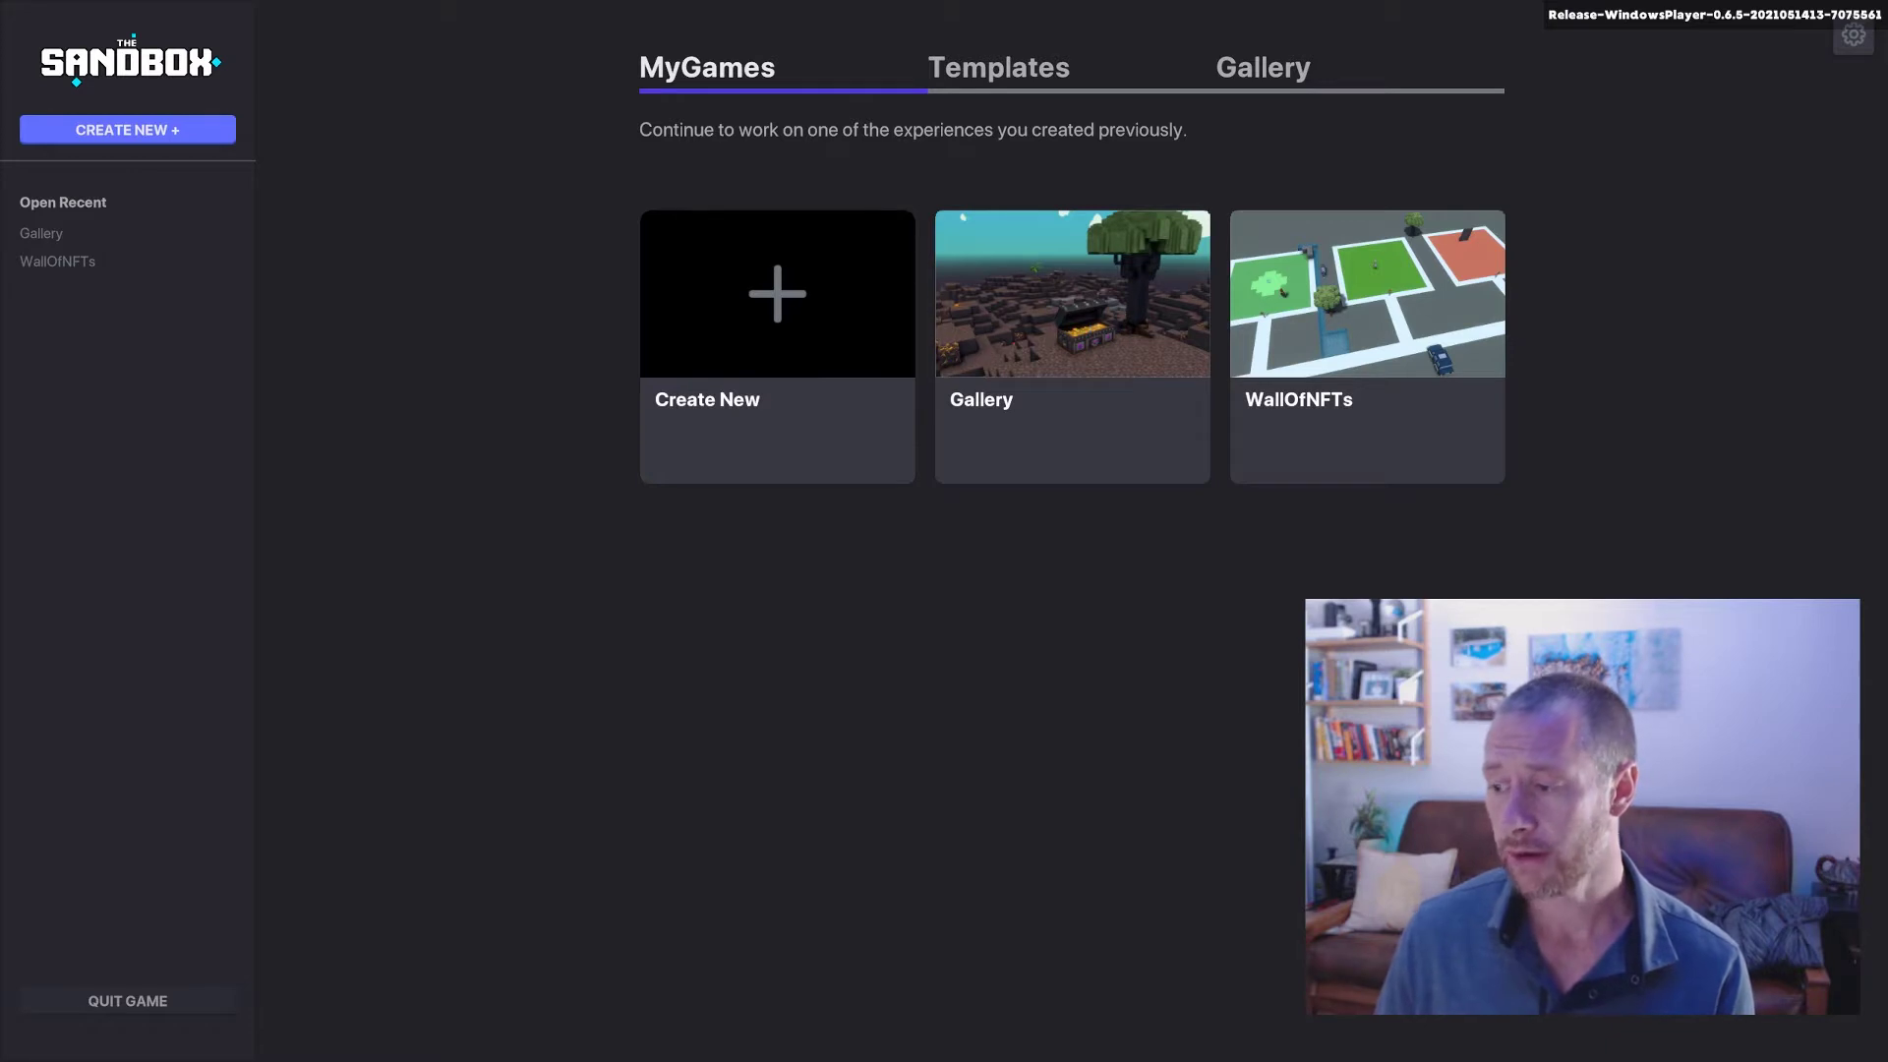
Step: Start generating a new experience, try a 2x2 land size, and set the size to 1x1
{"action": "left_click", "coordinate": [128, 131]}
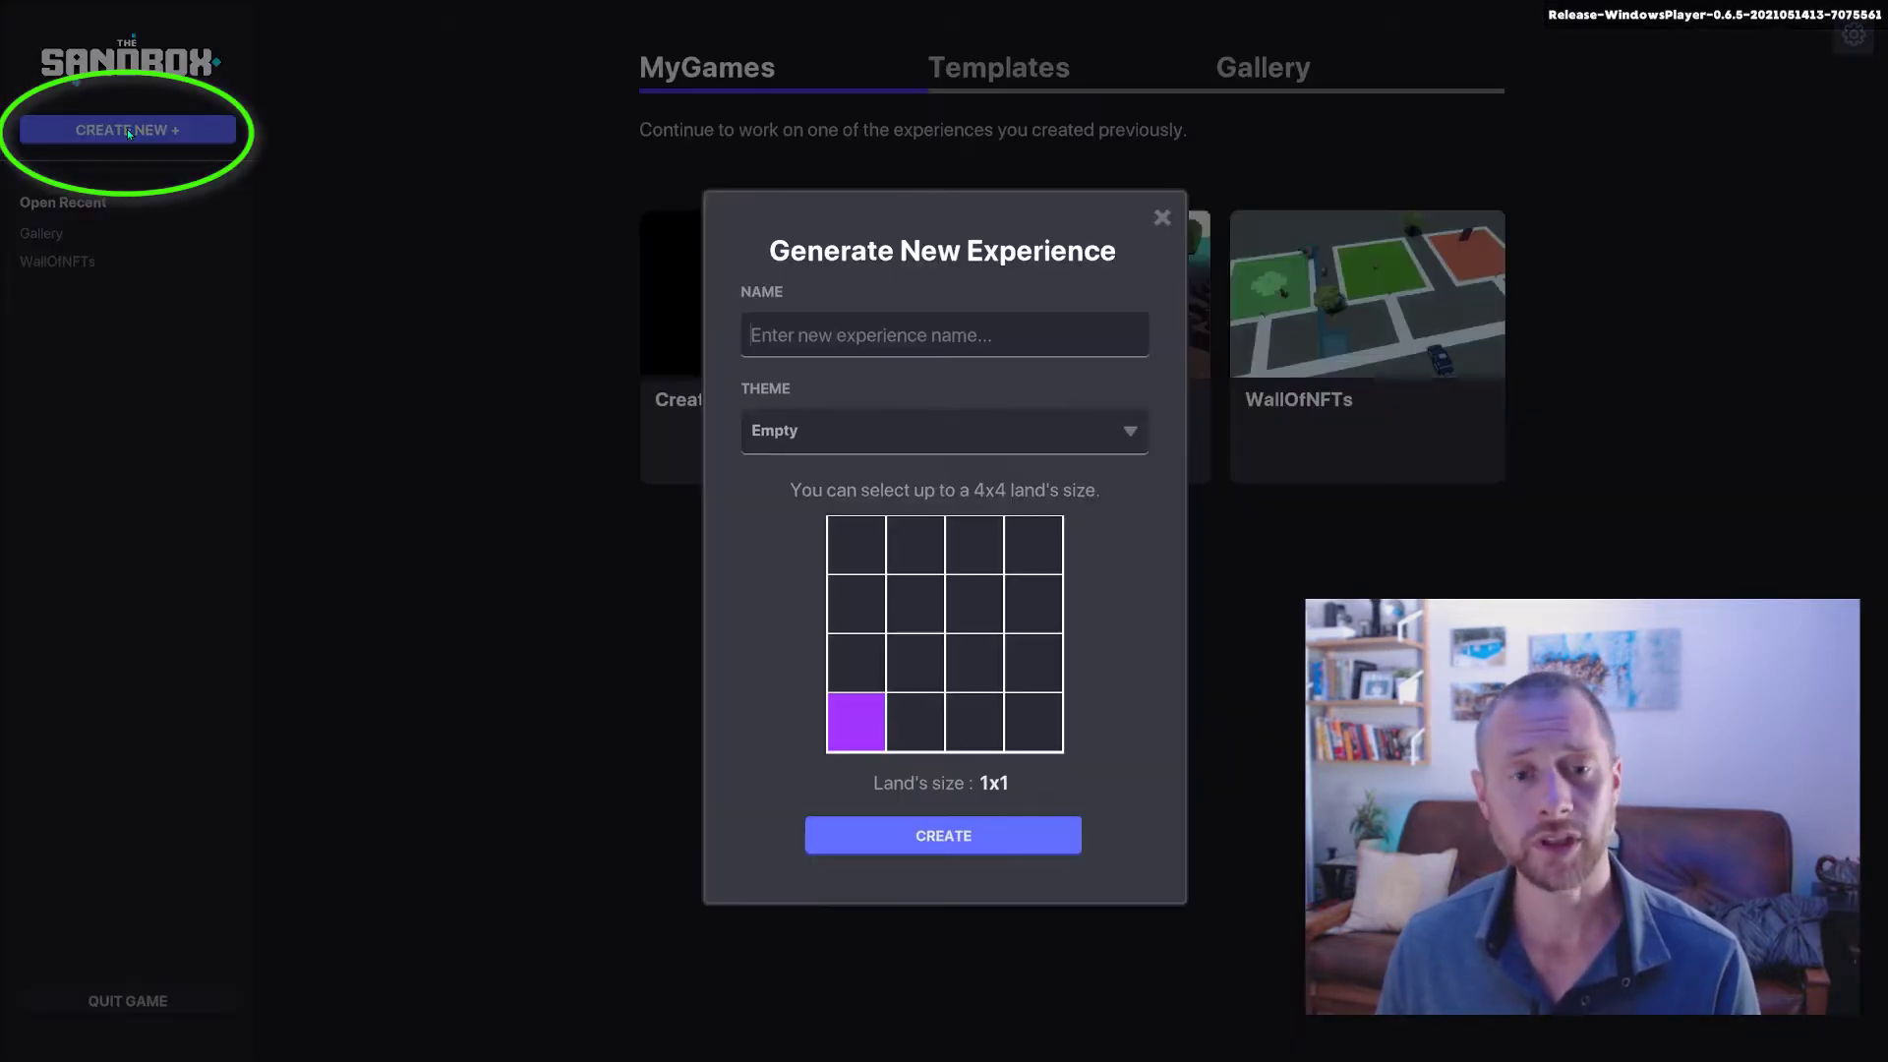
{"action": "left_click", "coordinate": [1049, 545]}
{"action": "left_click", "coordinate": [844, 734]}
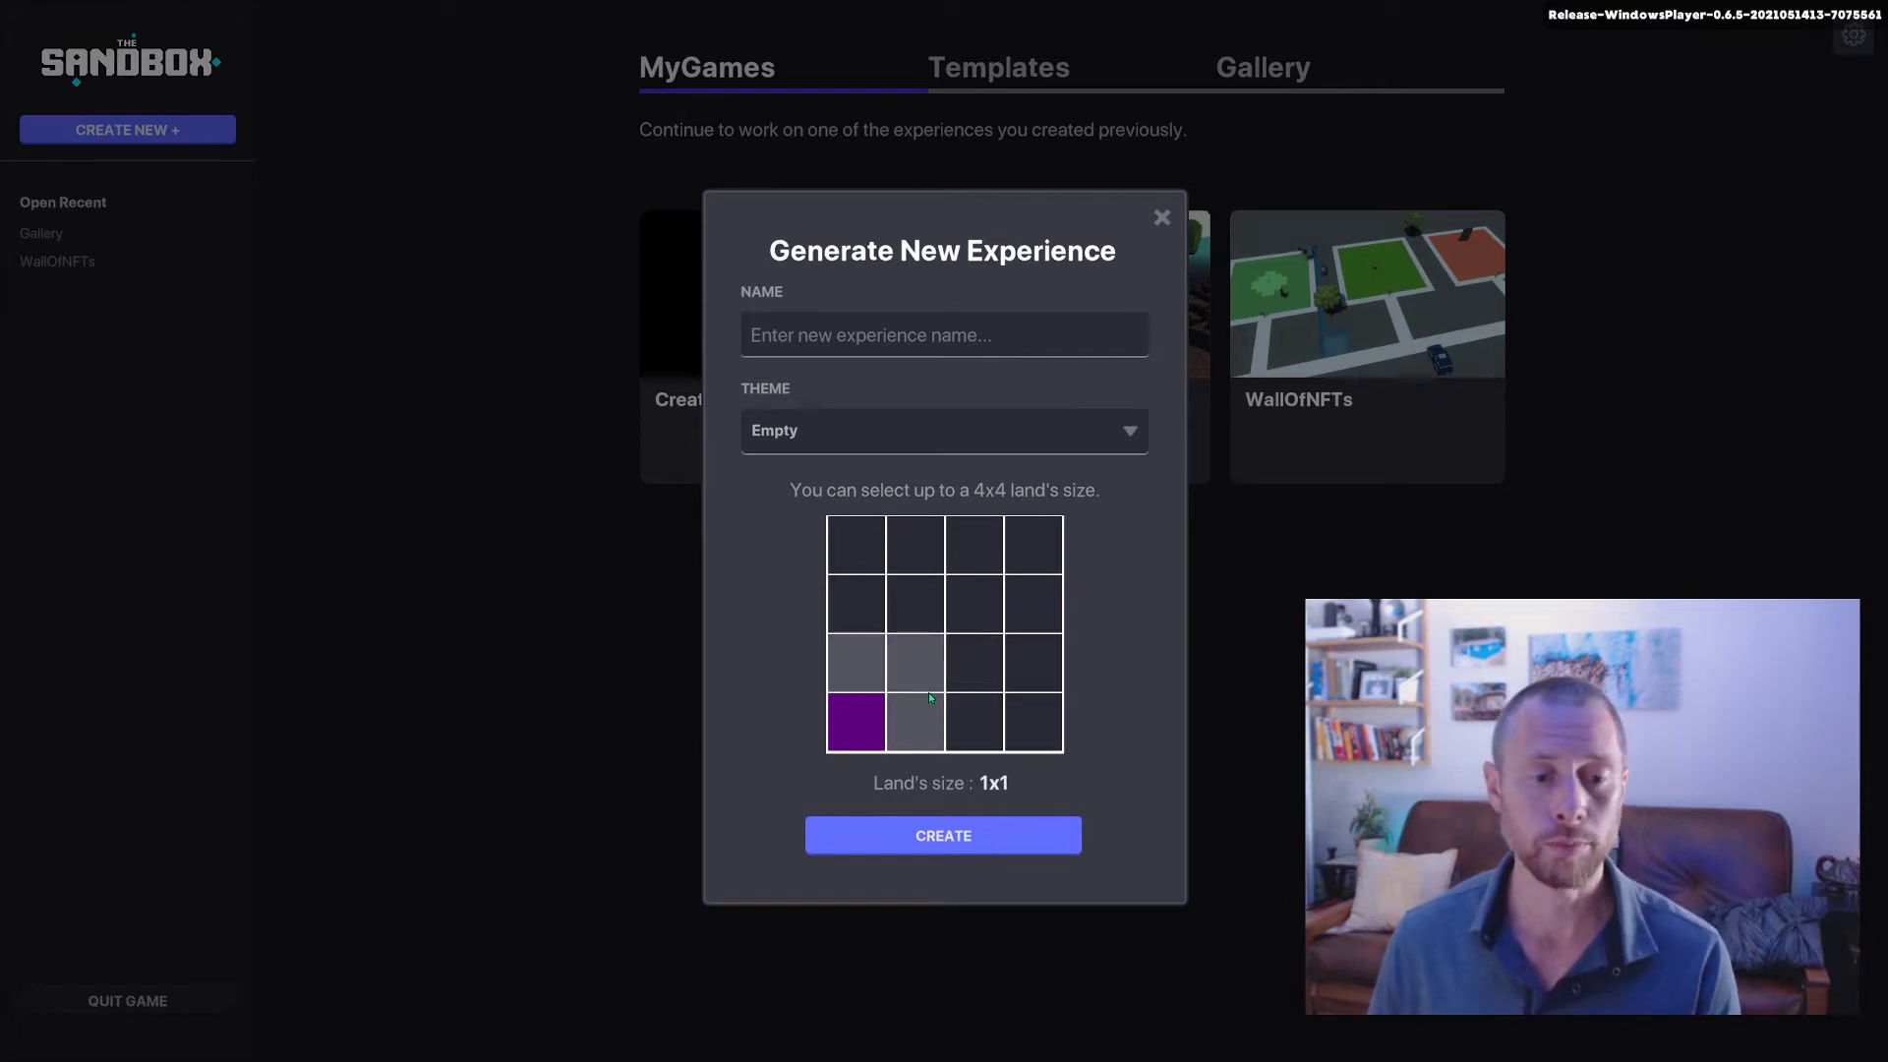
{"action": "left_click", "coordinate": [910, 668]}
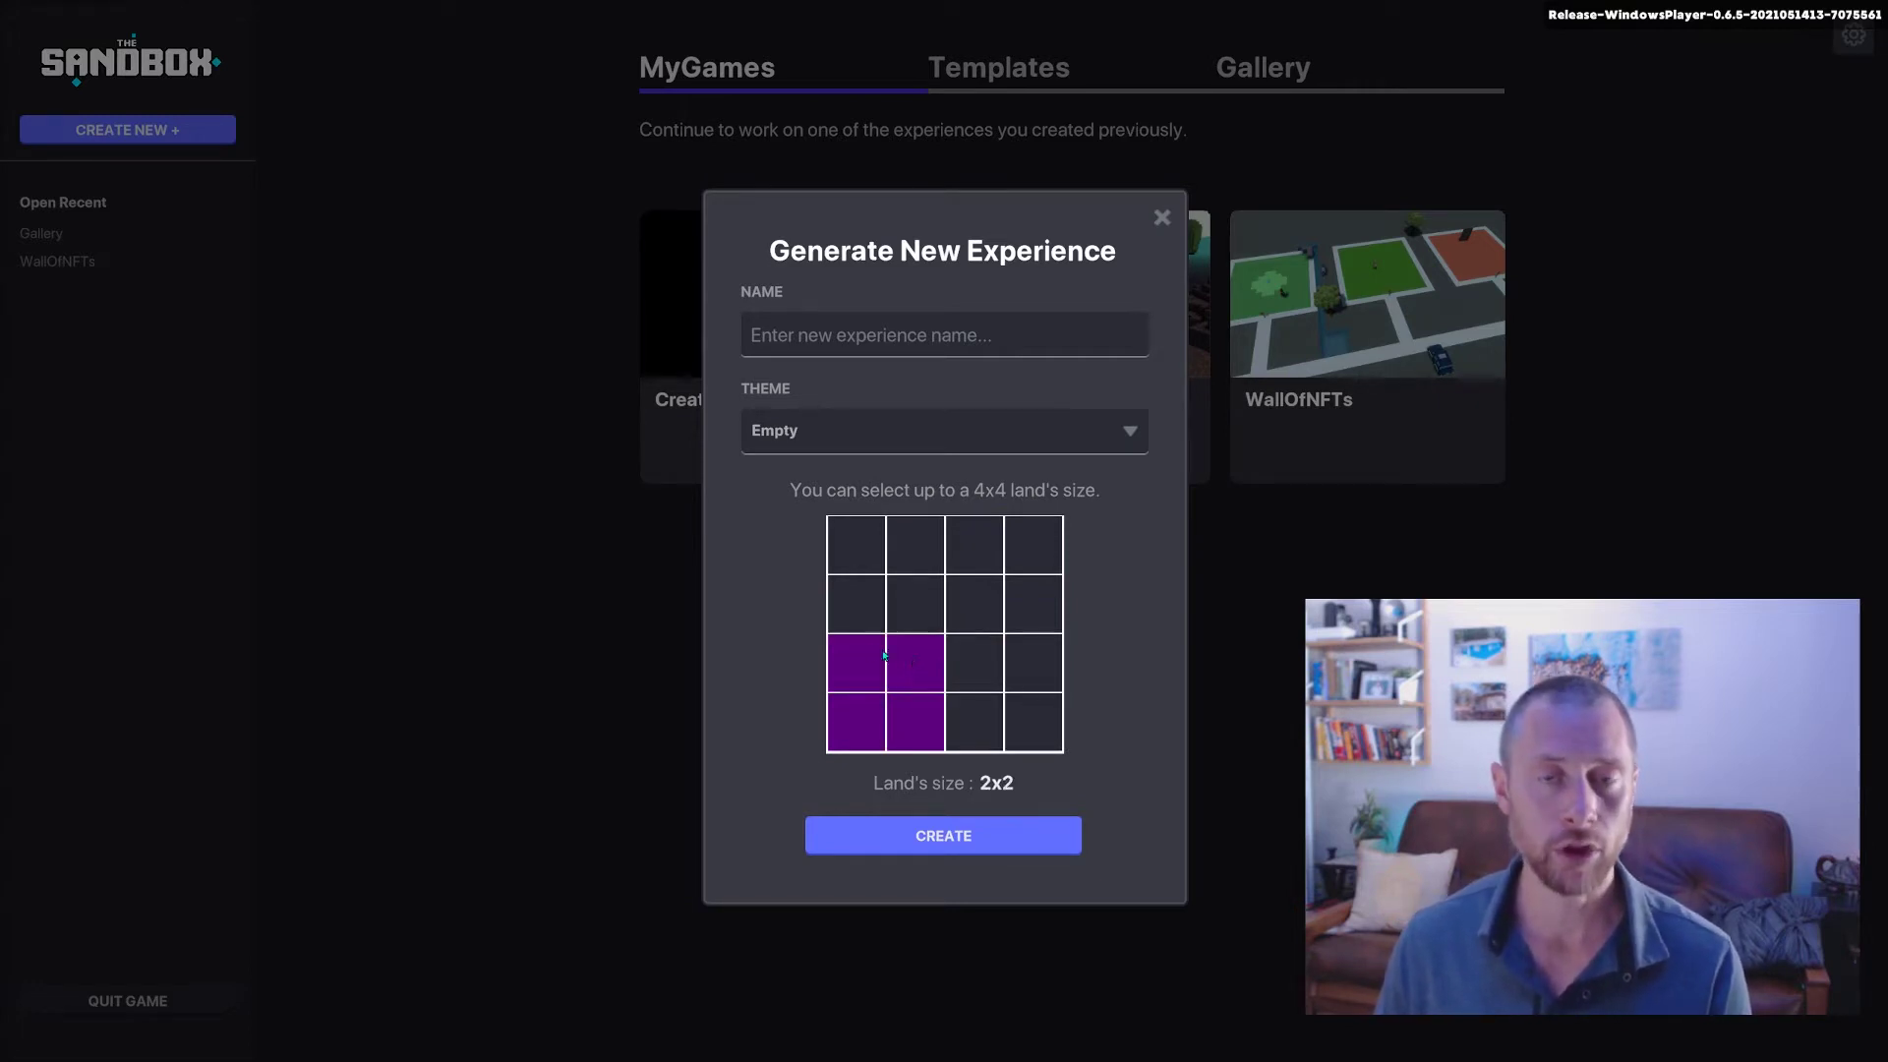
{"action": "left_click", "coordinate": [865, 720]}
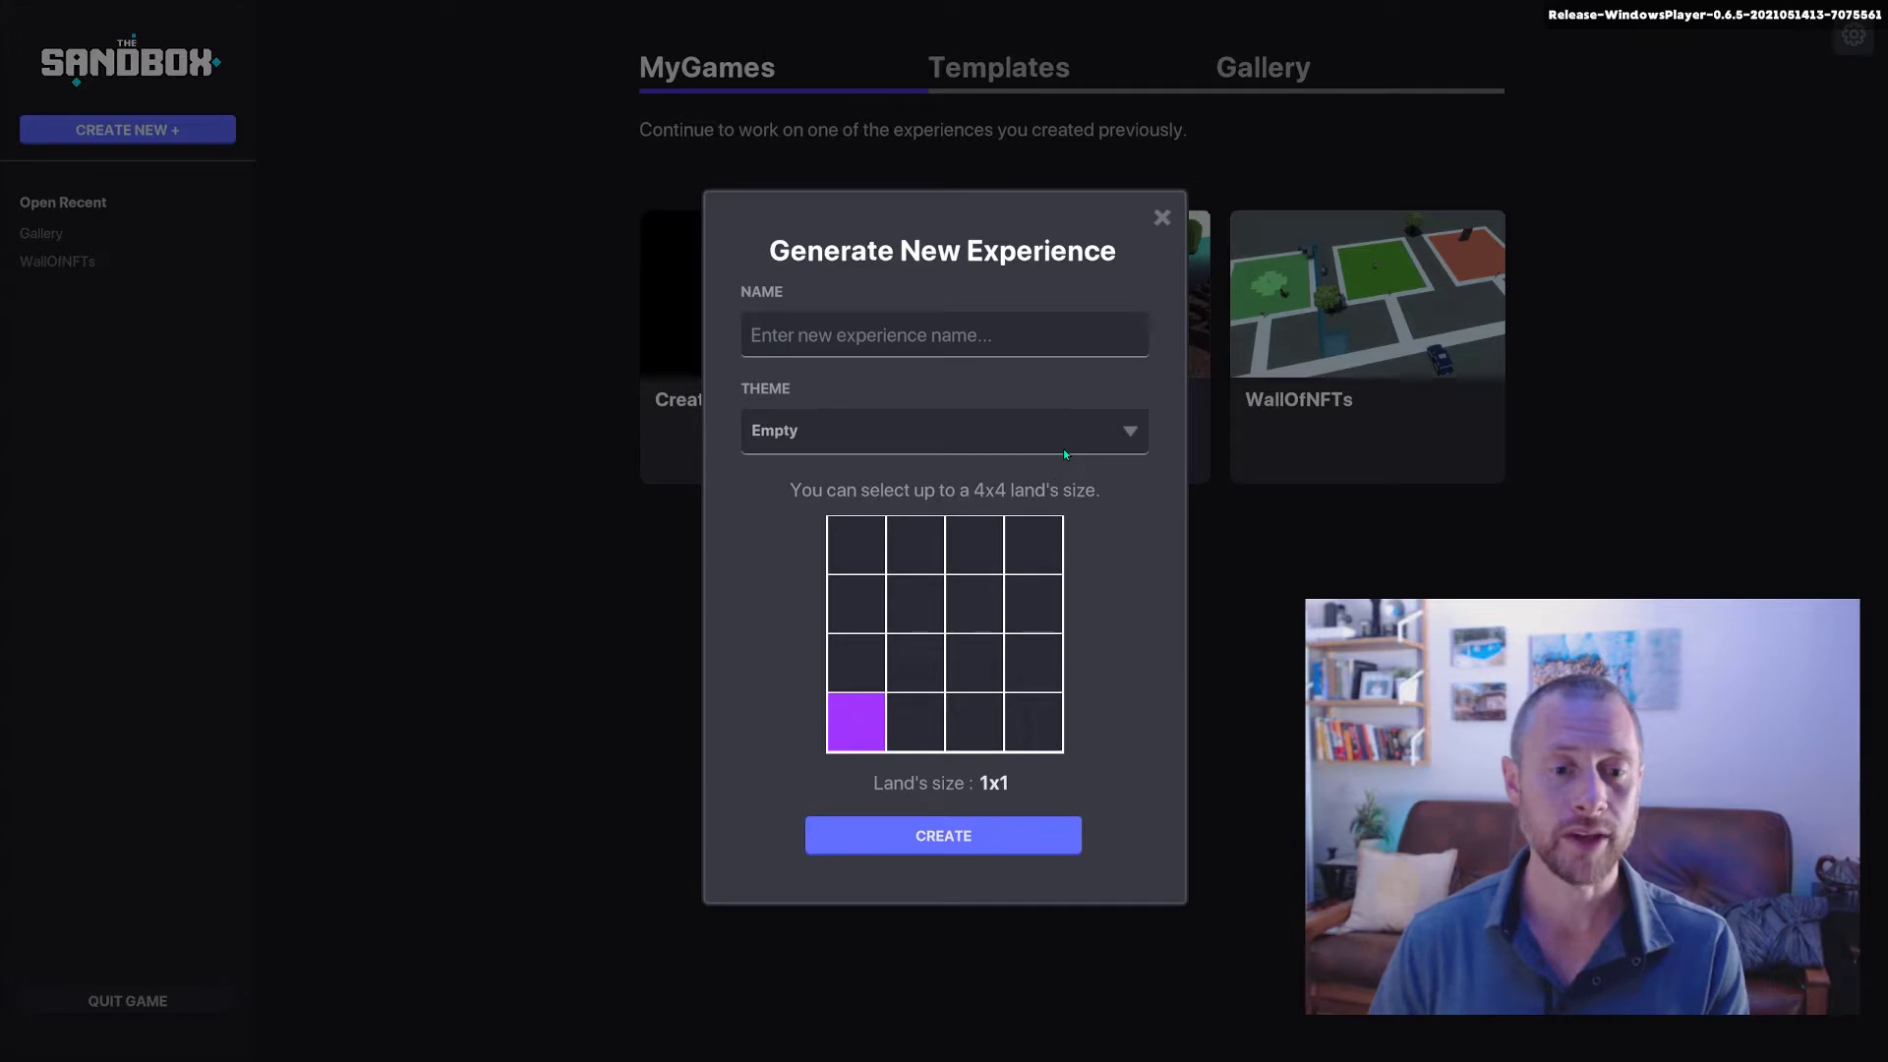
Step: Browse the available themes for the new experience and choose Lake
{"action": "left_click", "coordinate": [1130, 433]}
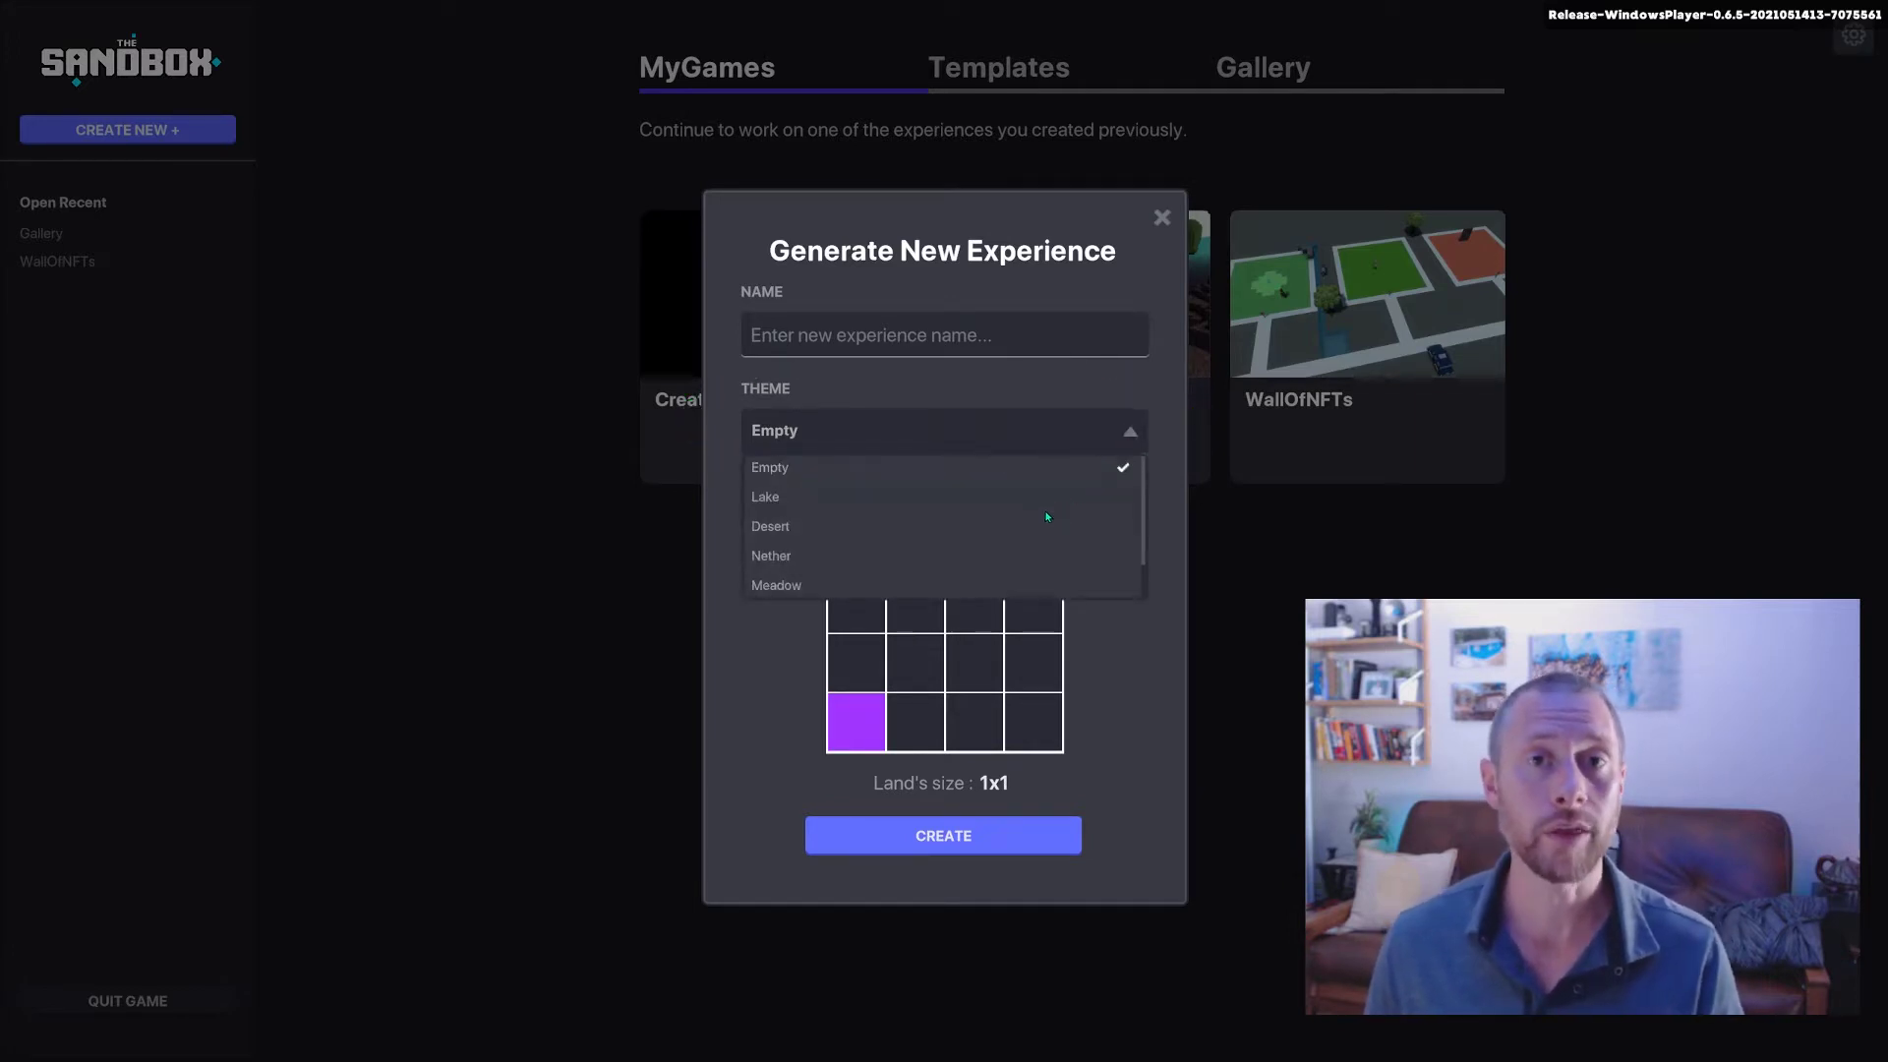
{"action": "scroll", "coordinate": [995, 546], "scroll_direction": "down", "scroll_amount": 1}
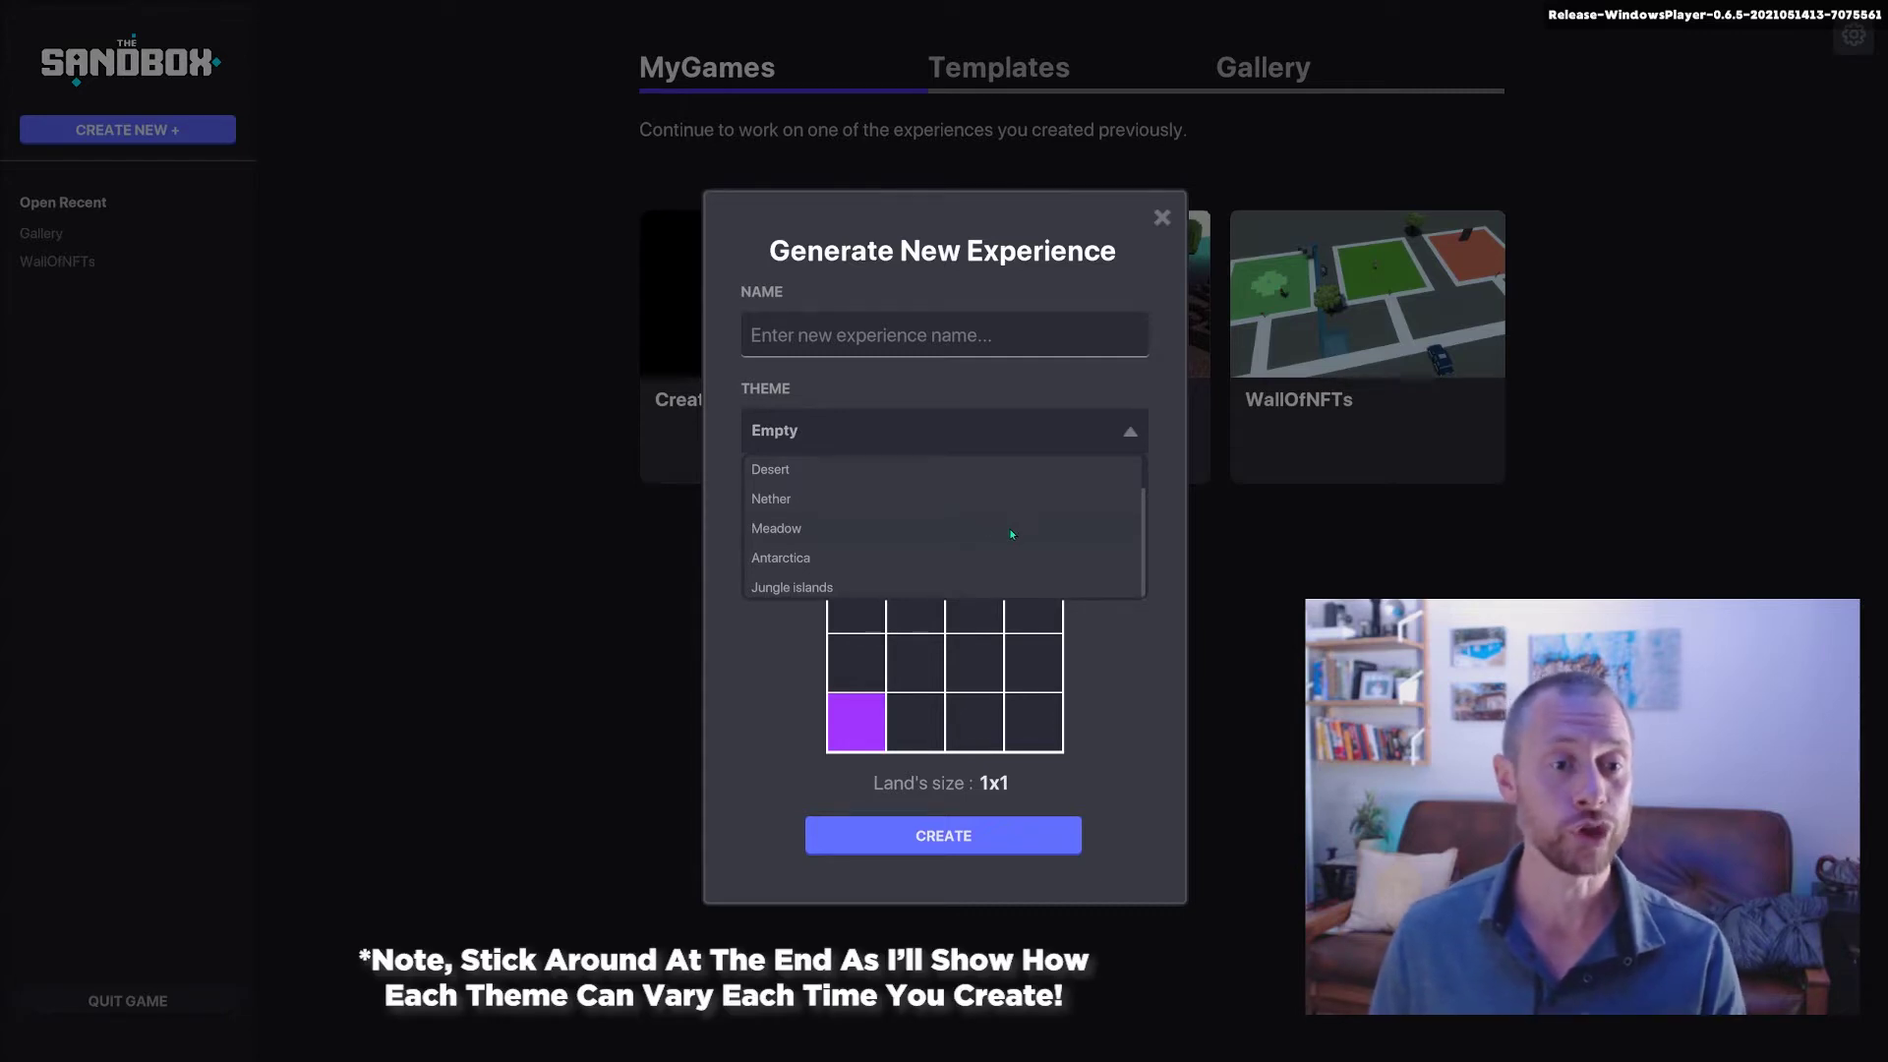
{"action": "scroll", "coordinate": [1015, 540], "scroll_direction": "up", "scroll_amount": 2}
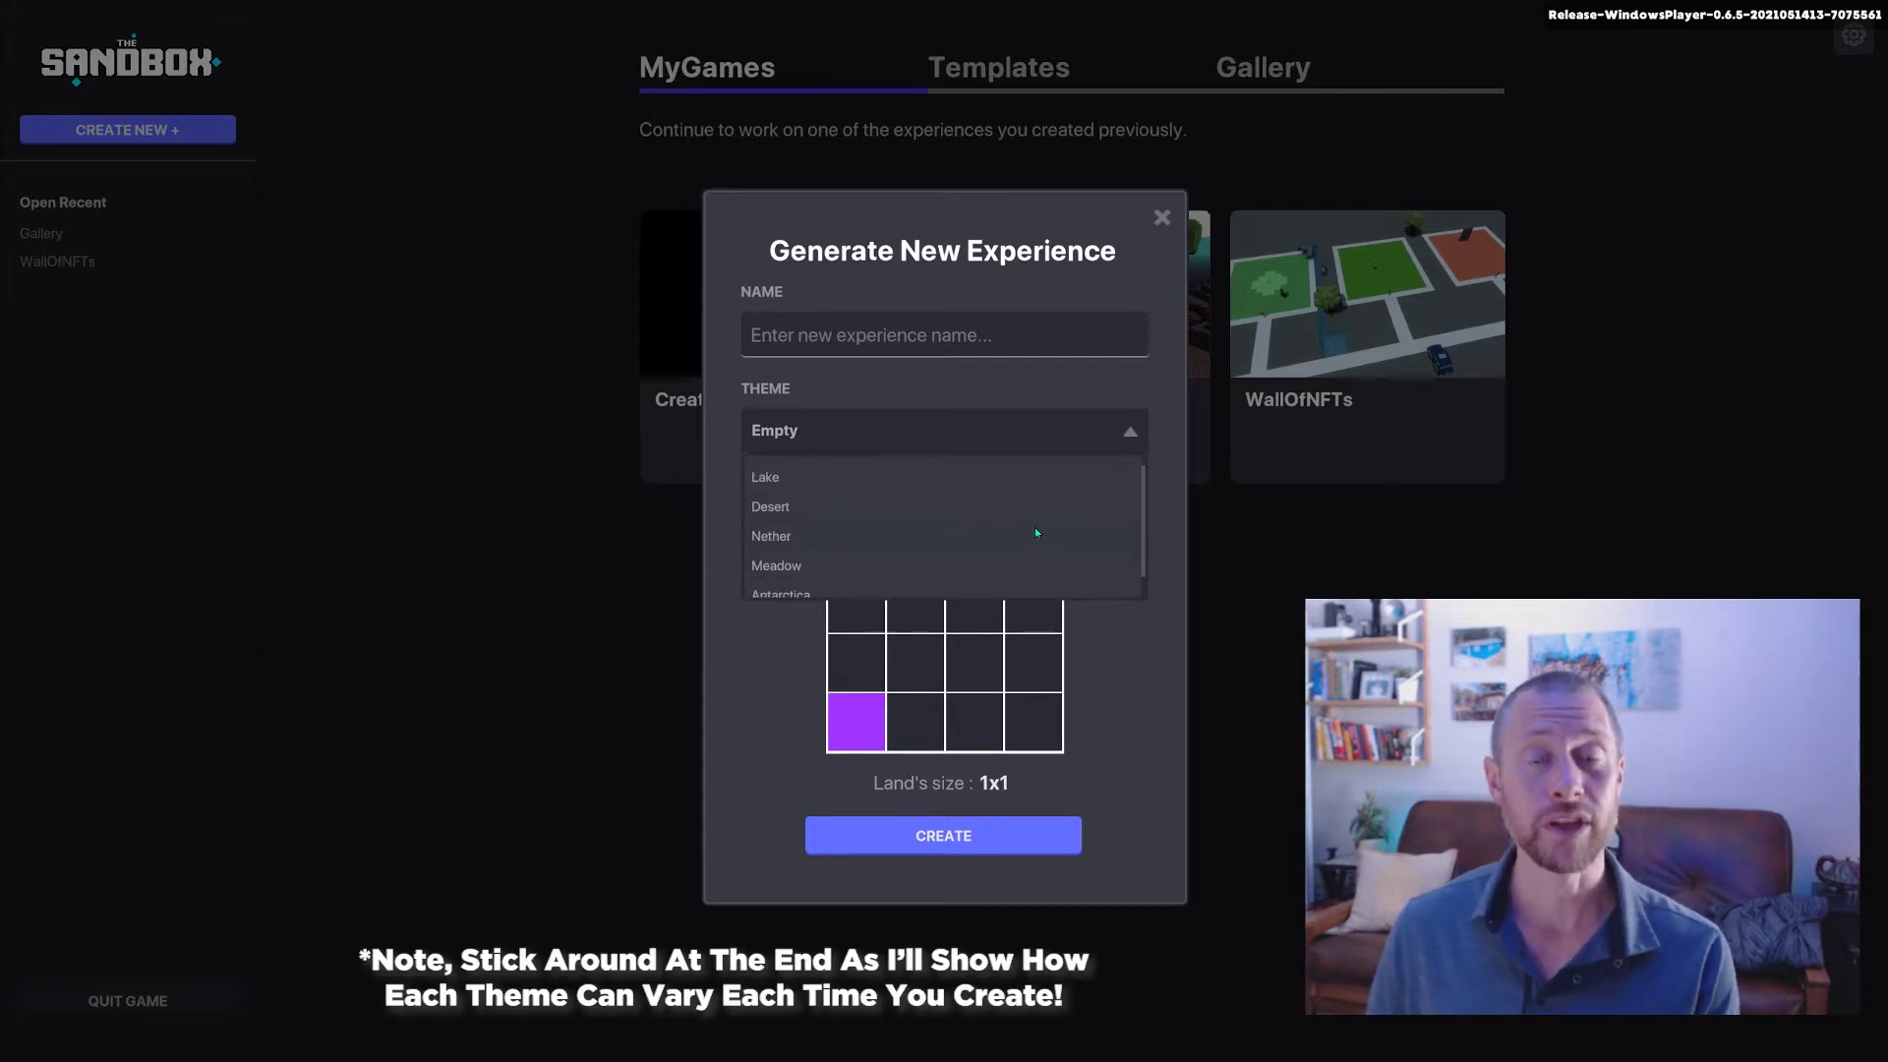
{"action": "left_click", "coordinate": [897, 475]}
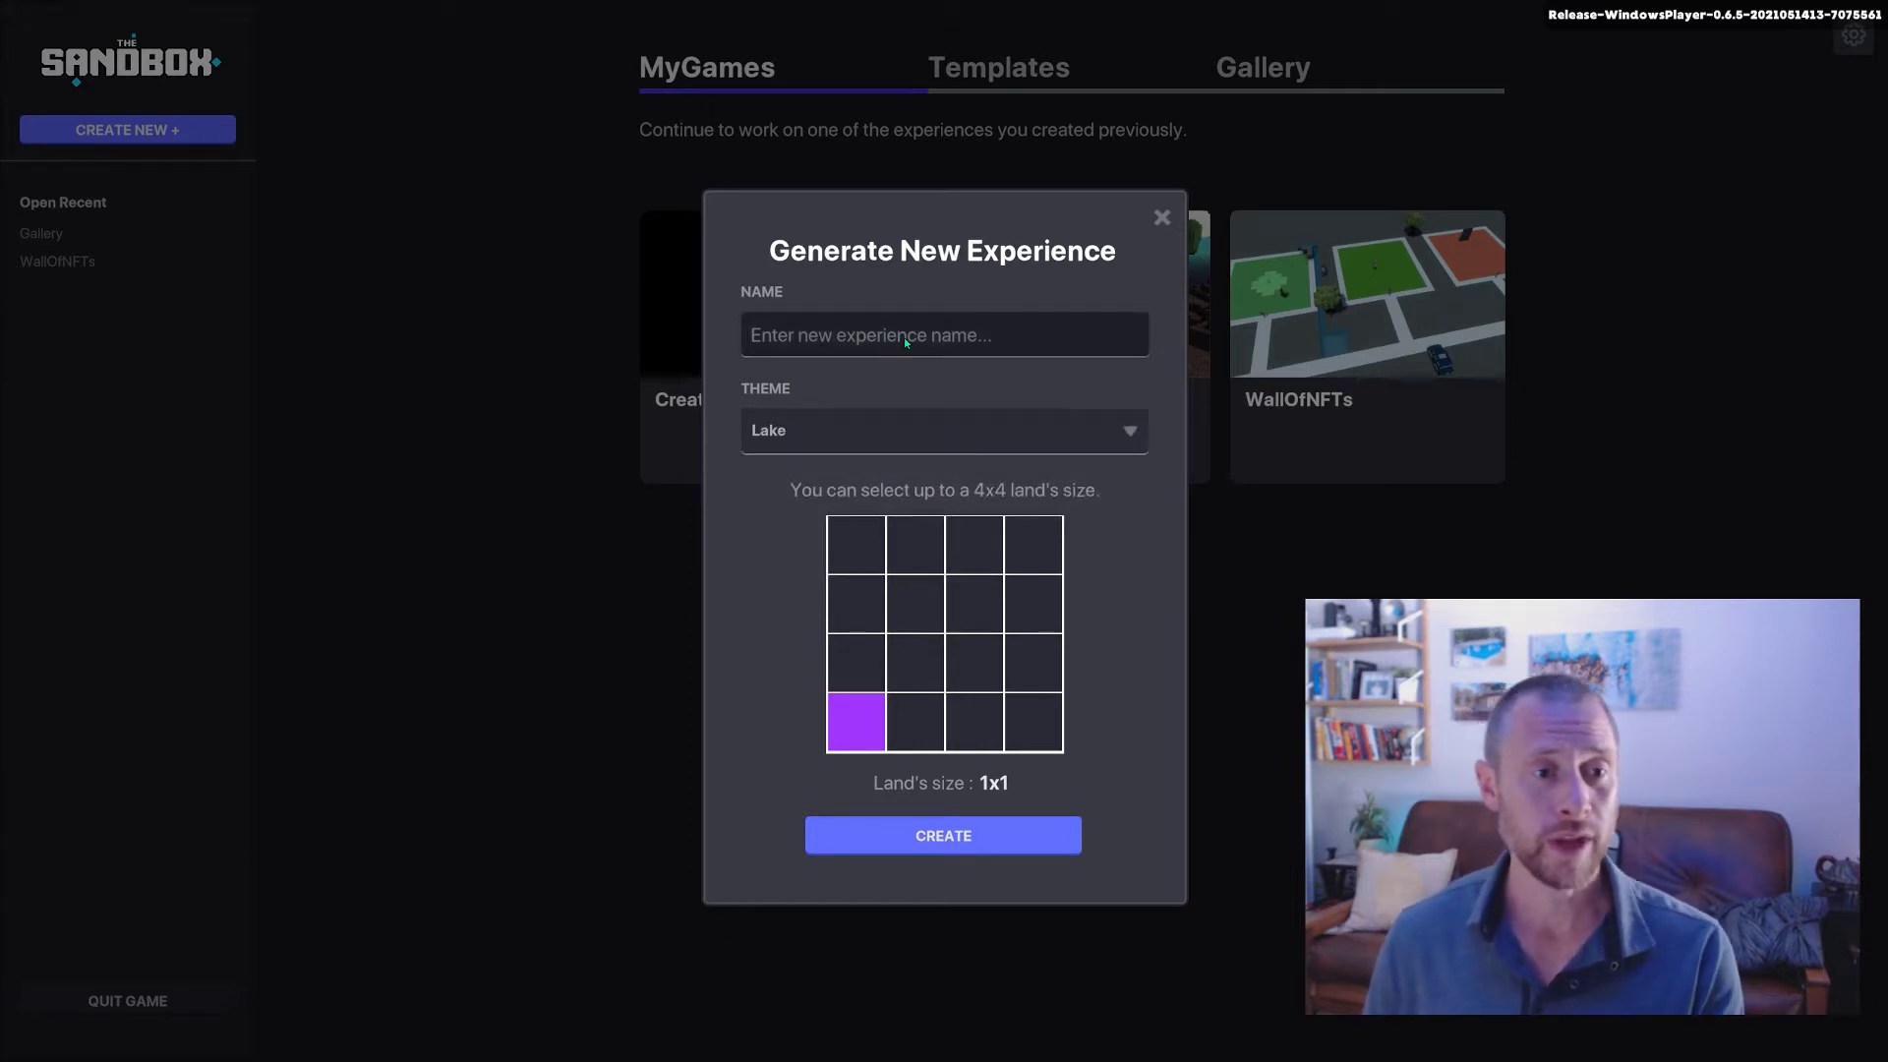
Step: Name the experience Lake1 and create it with a 1x1 land size
{"action": "left_click", "coordinate": [905, 339]}
{"action": "type", "text": "Lake1"}
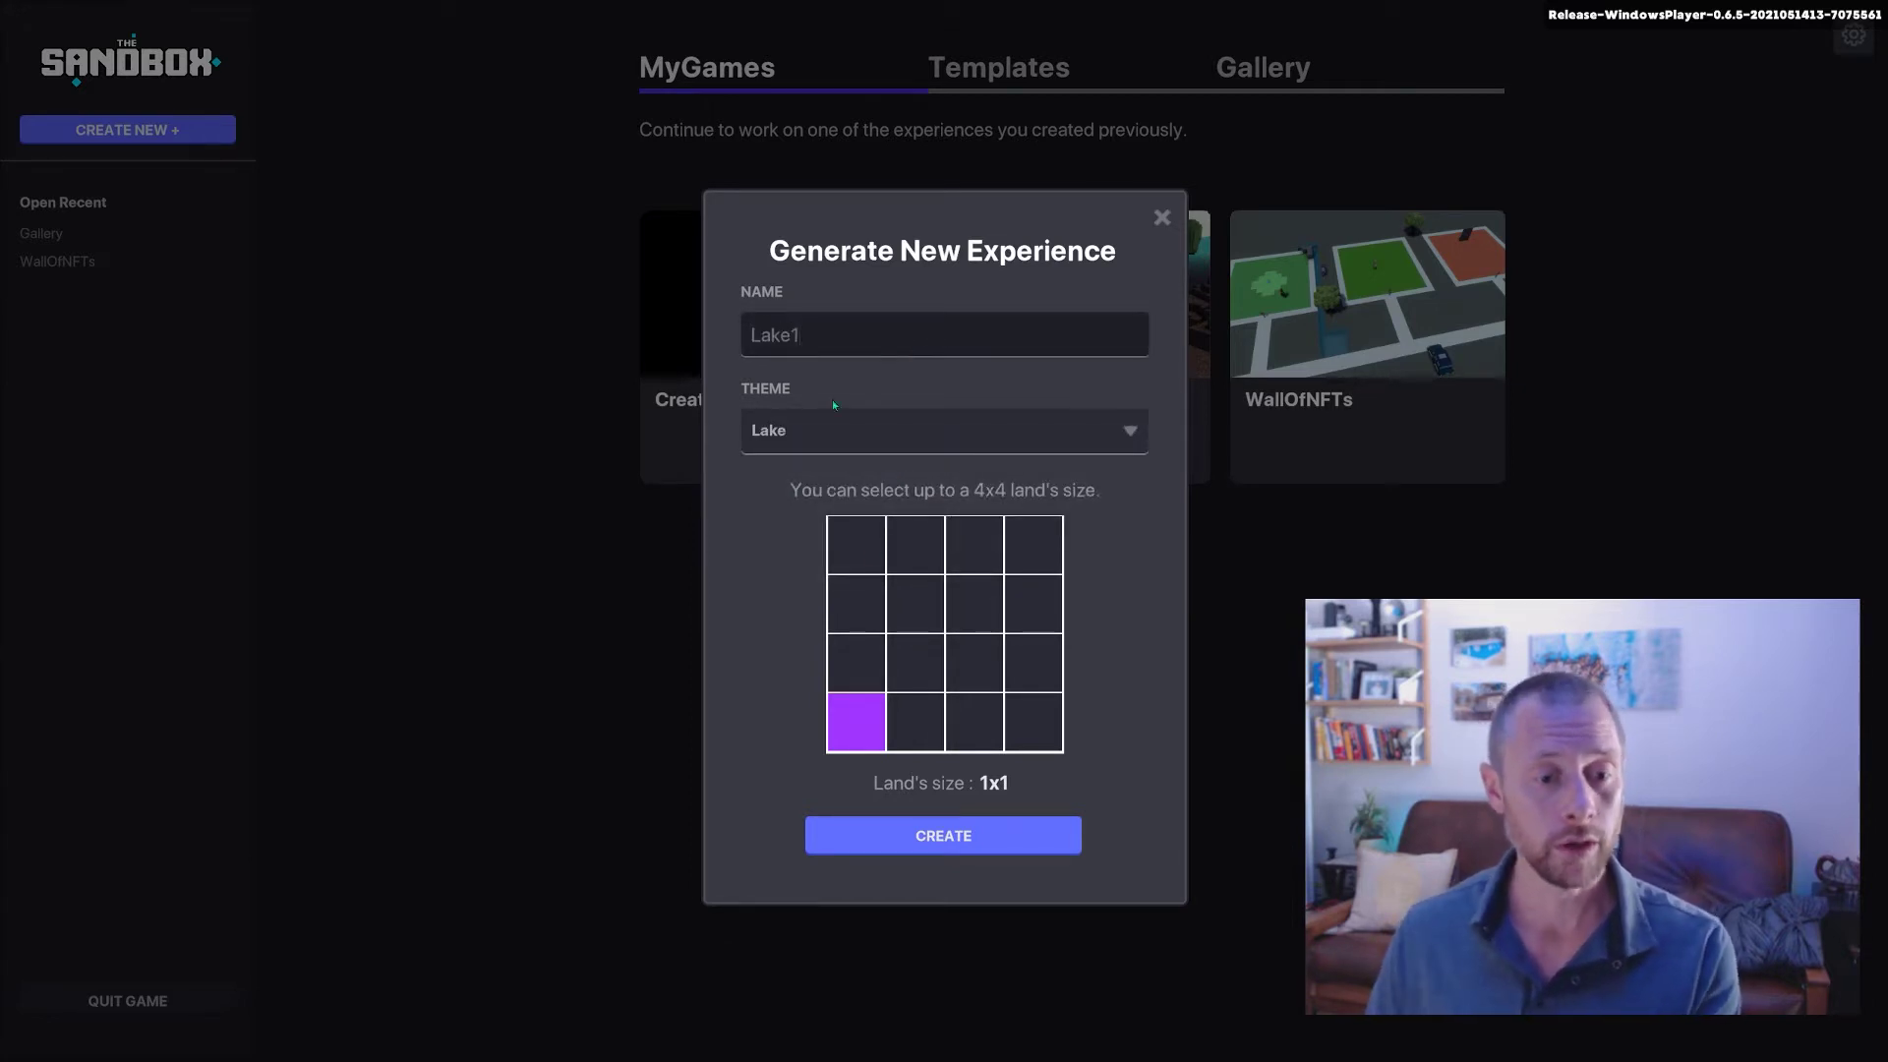
{"action": "left_click", "coordinate": [872, 736]}
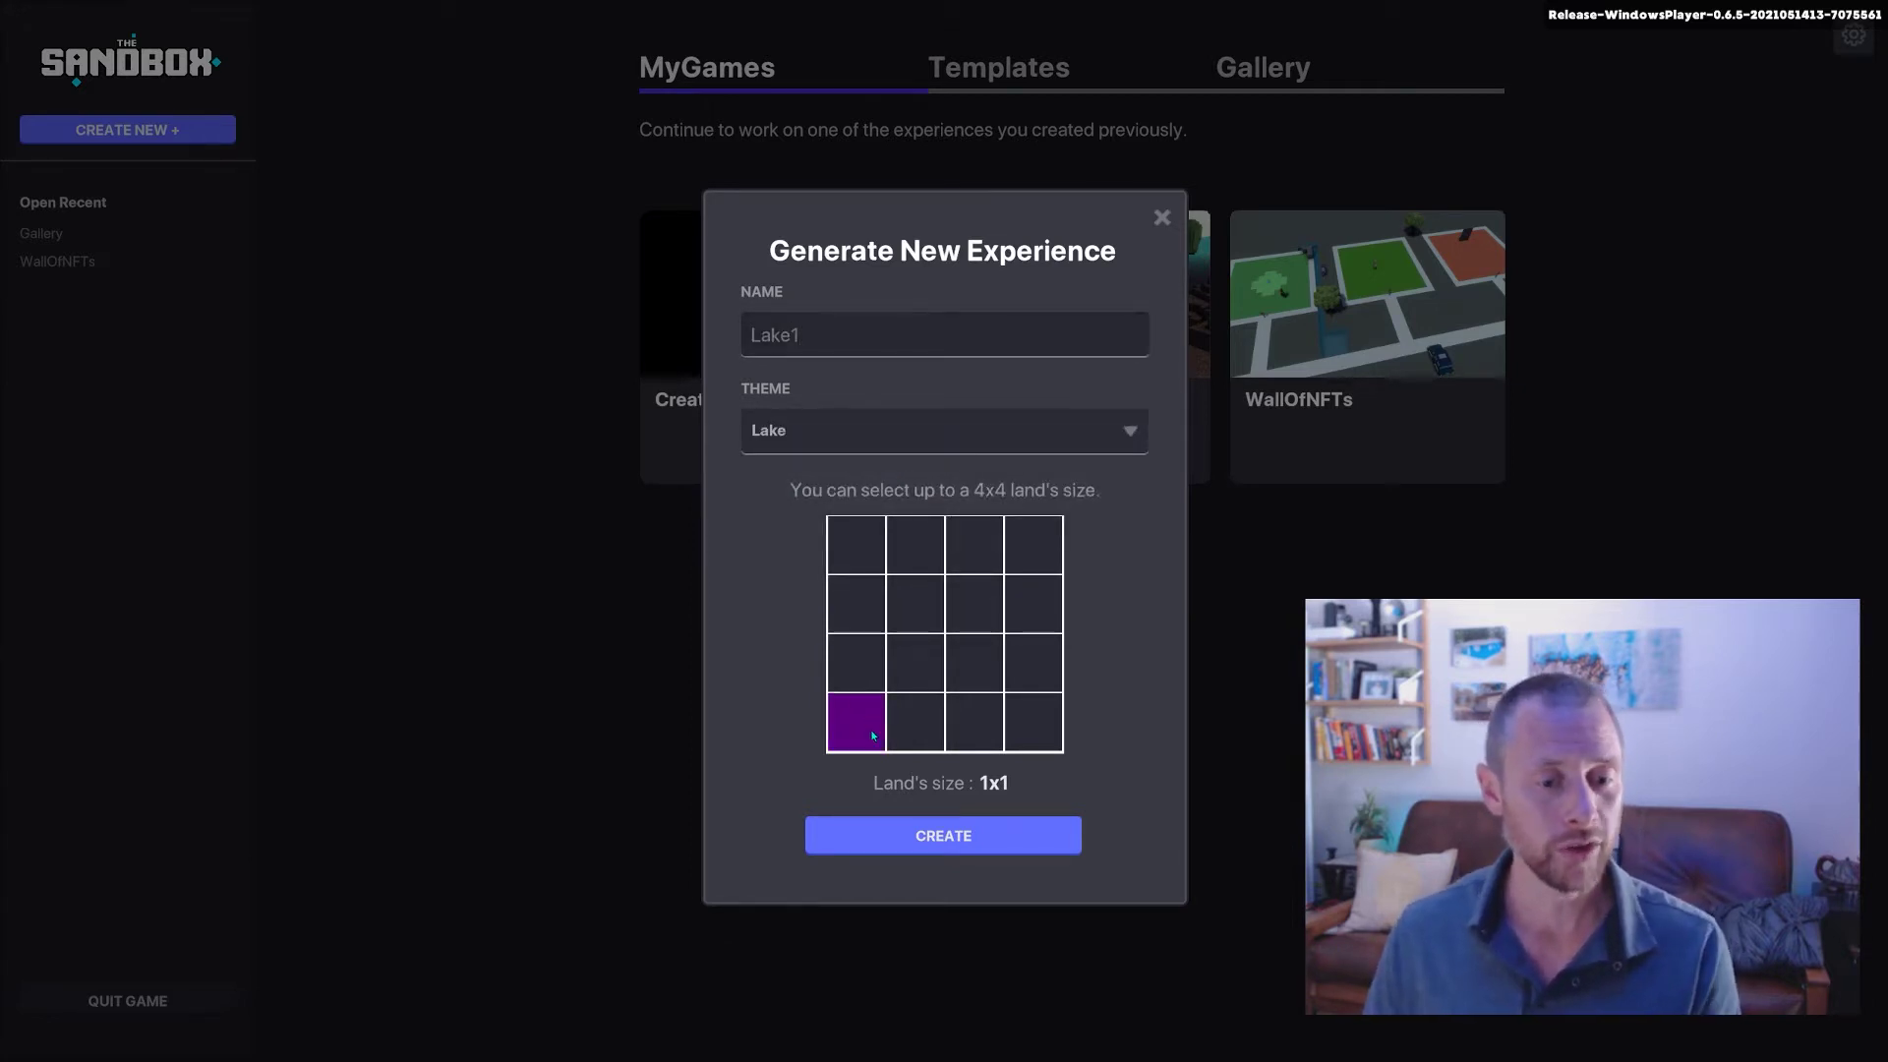
{"action": "left_click", "coordinate": [943, 838]}
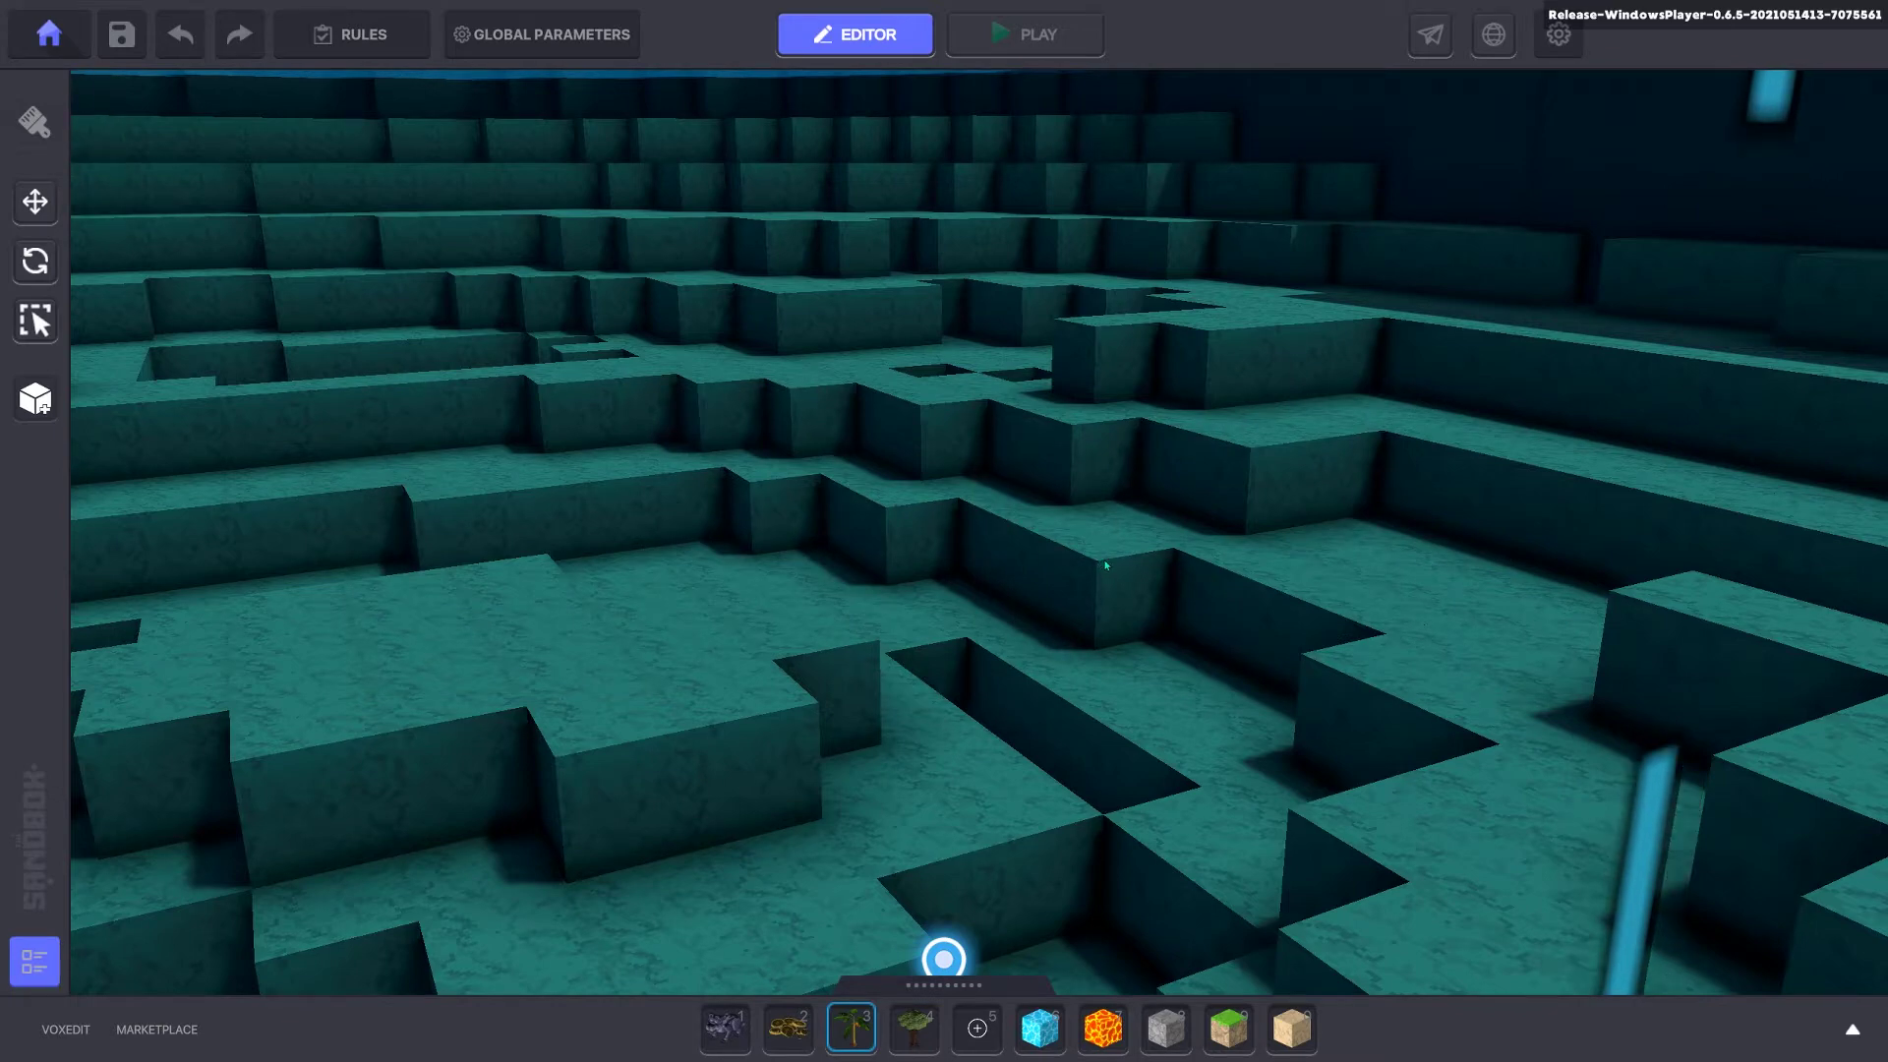
Step: Fly the camera from the lake bed up above the water to view the generated lake from overhead
{"action": "key", "text": "s"}
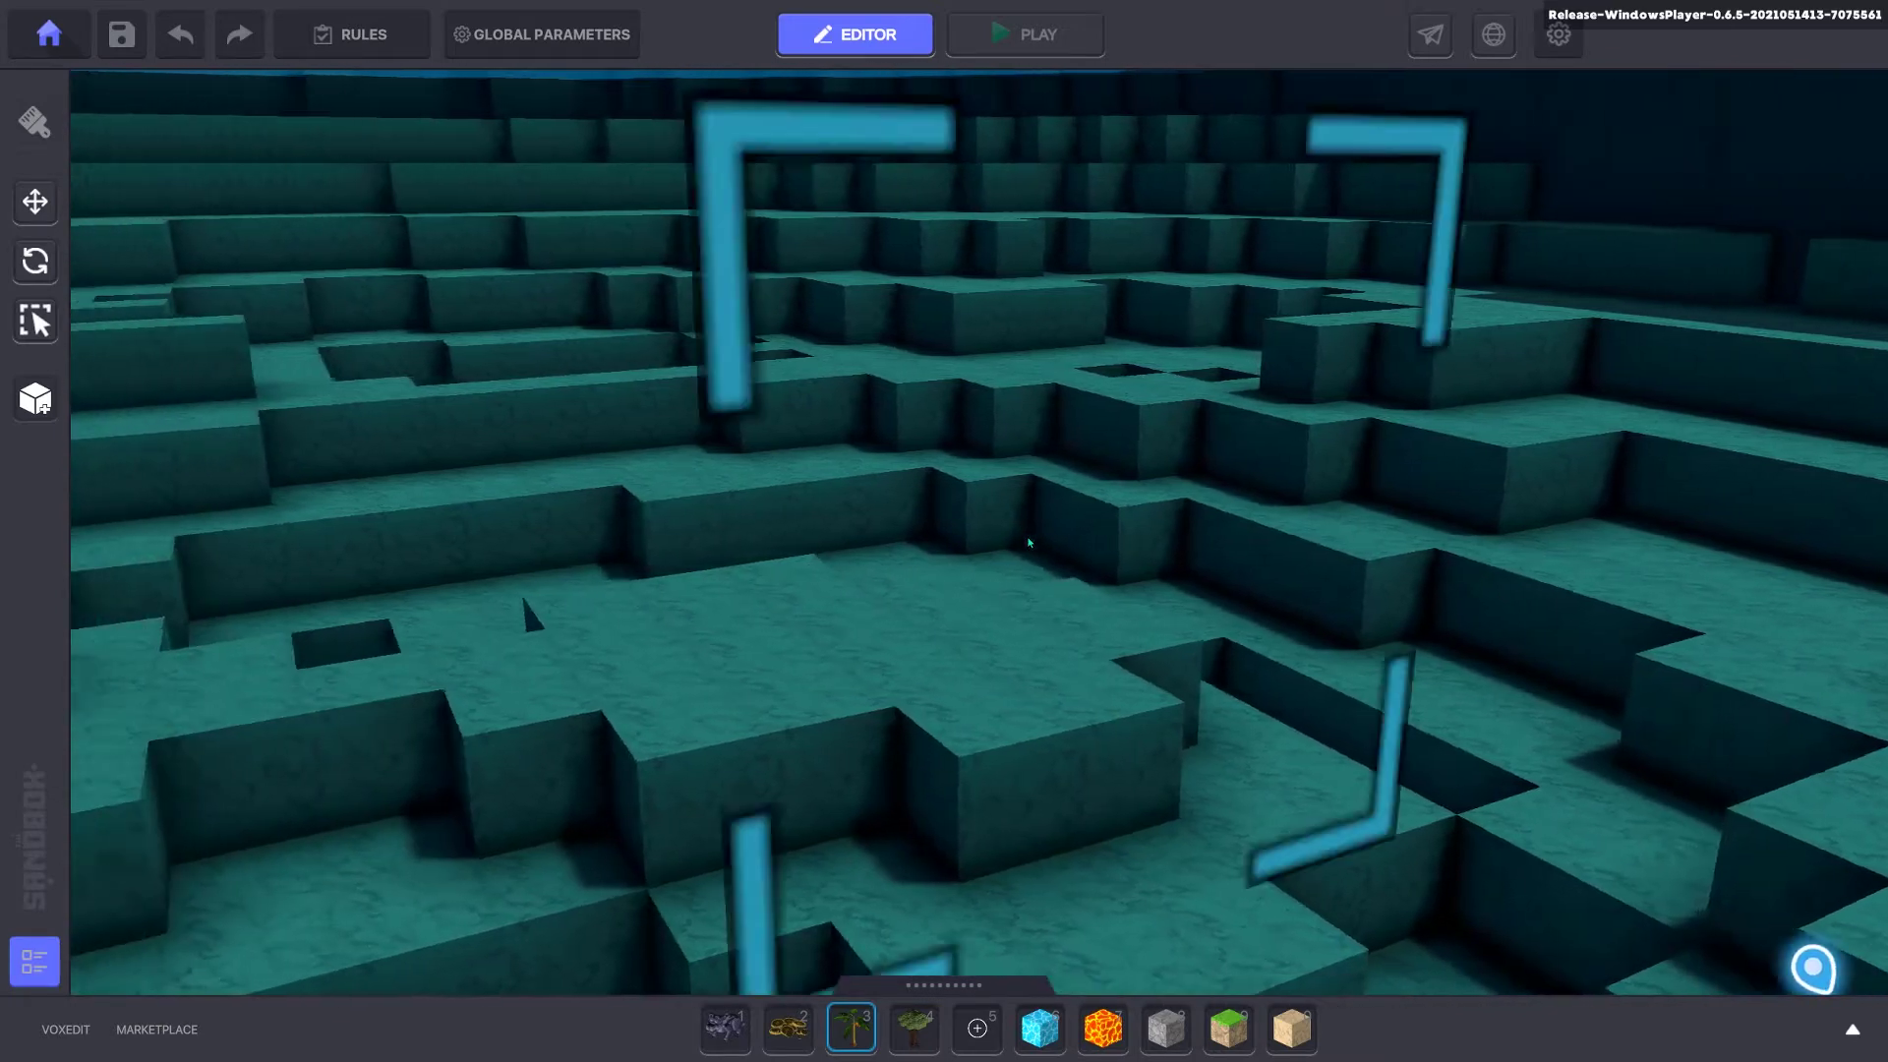
{"action": "key", "text": "w"}
{"action": "key", "text": "a"}
{"action": "key", "text": "w"}
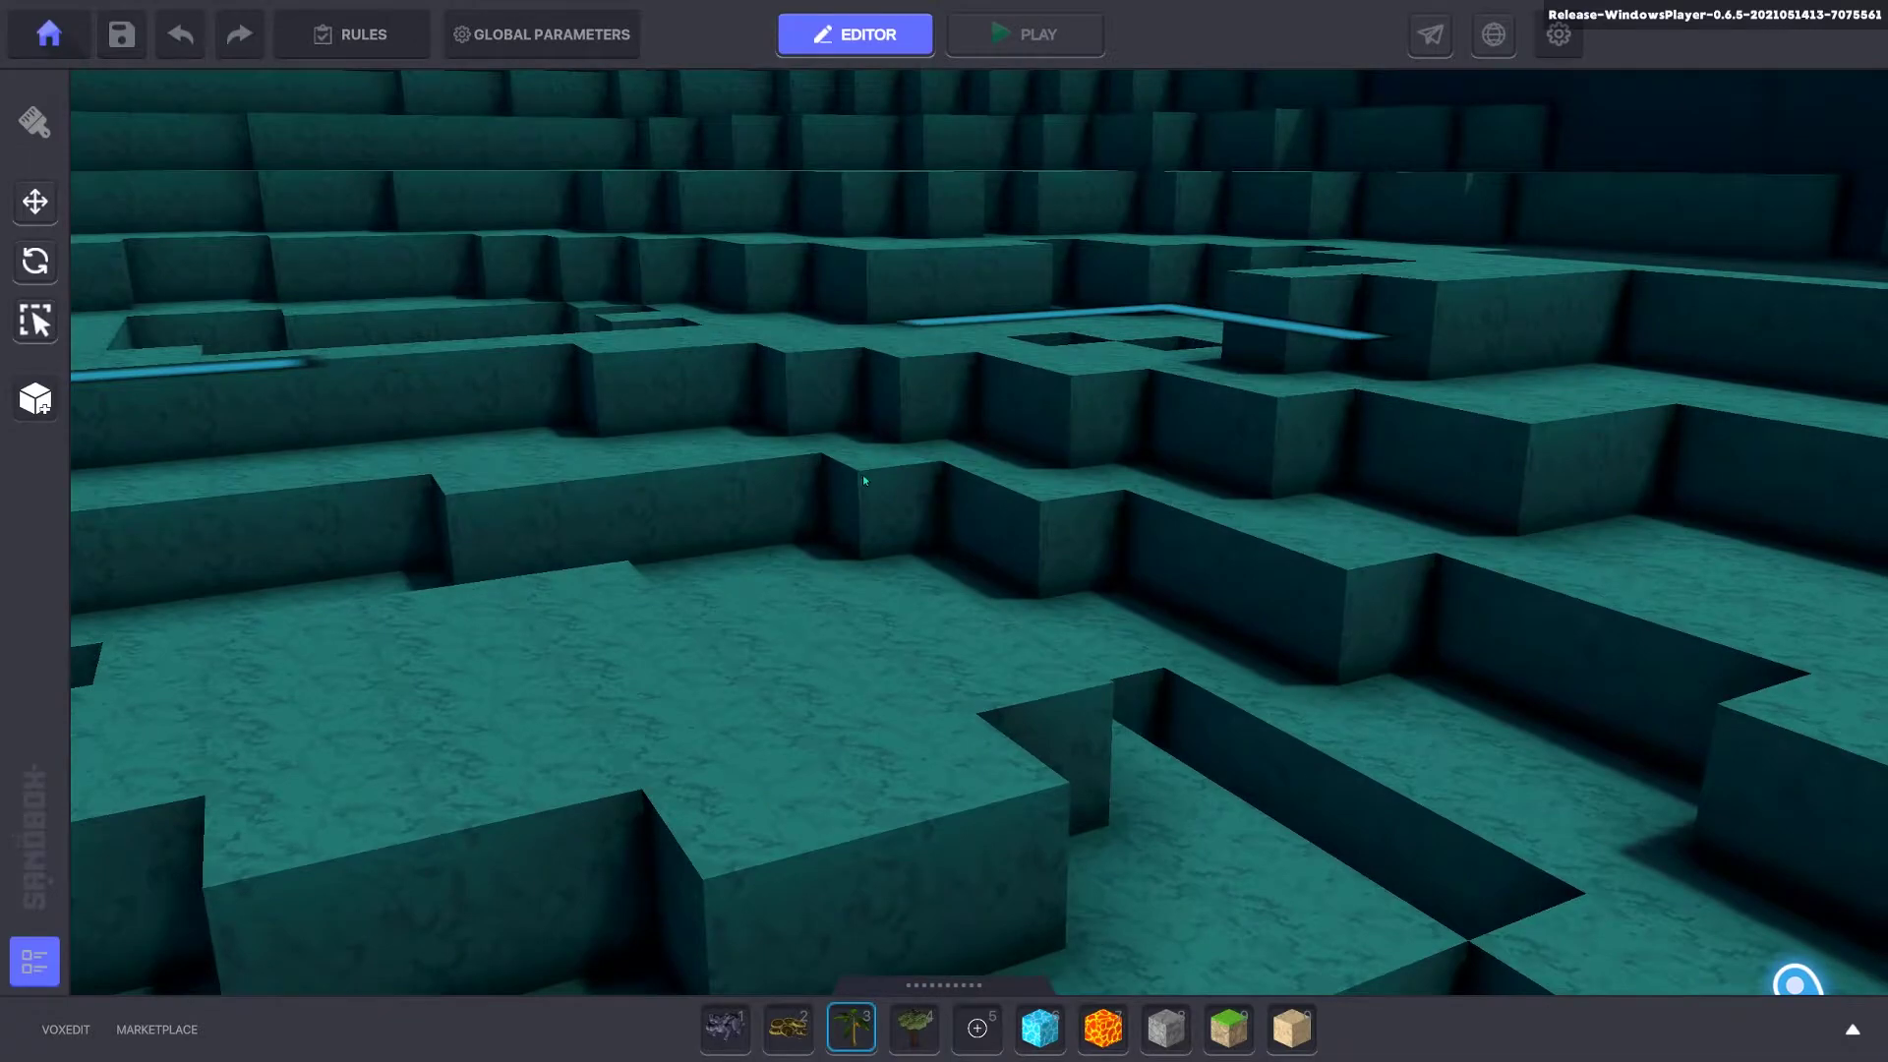
{"action": "key", "text": "s"}
{"action": "key", "text": "a"}
{"action": "key", "text": "e"}
{"action": "key", "text": "s"}
{"action": "key", "text": "s"}
{"action": "key", "text": "q"}
{"action": "key", "text": "e"}
{"action": "key", "text": "e"}
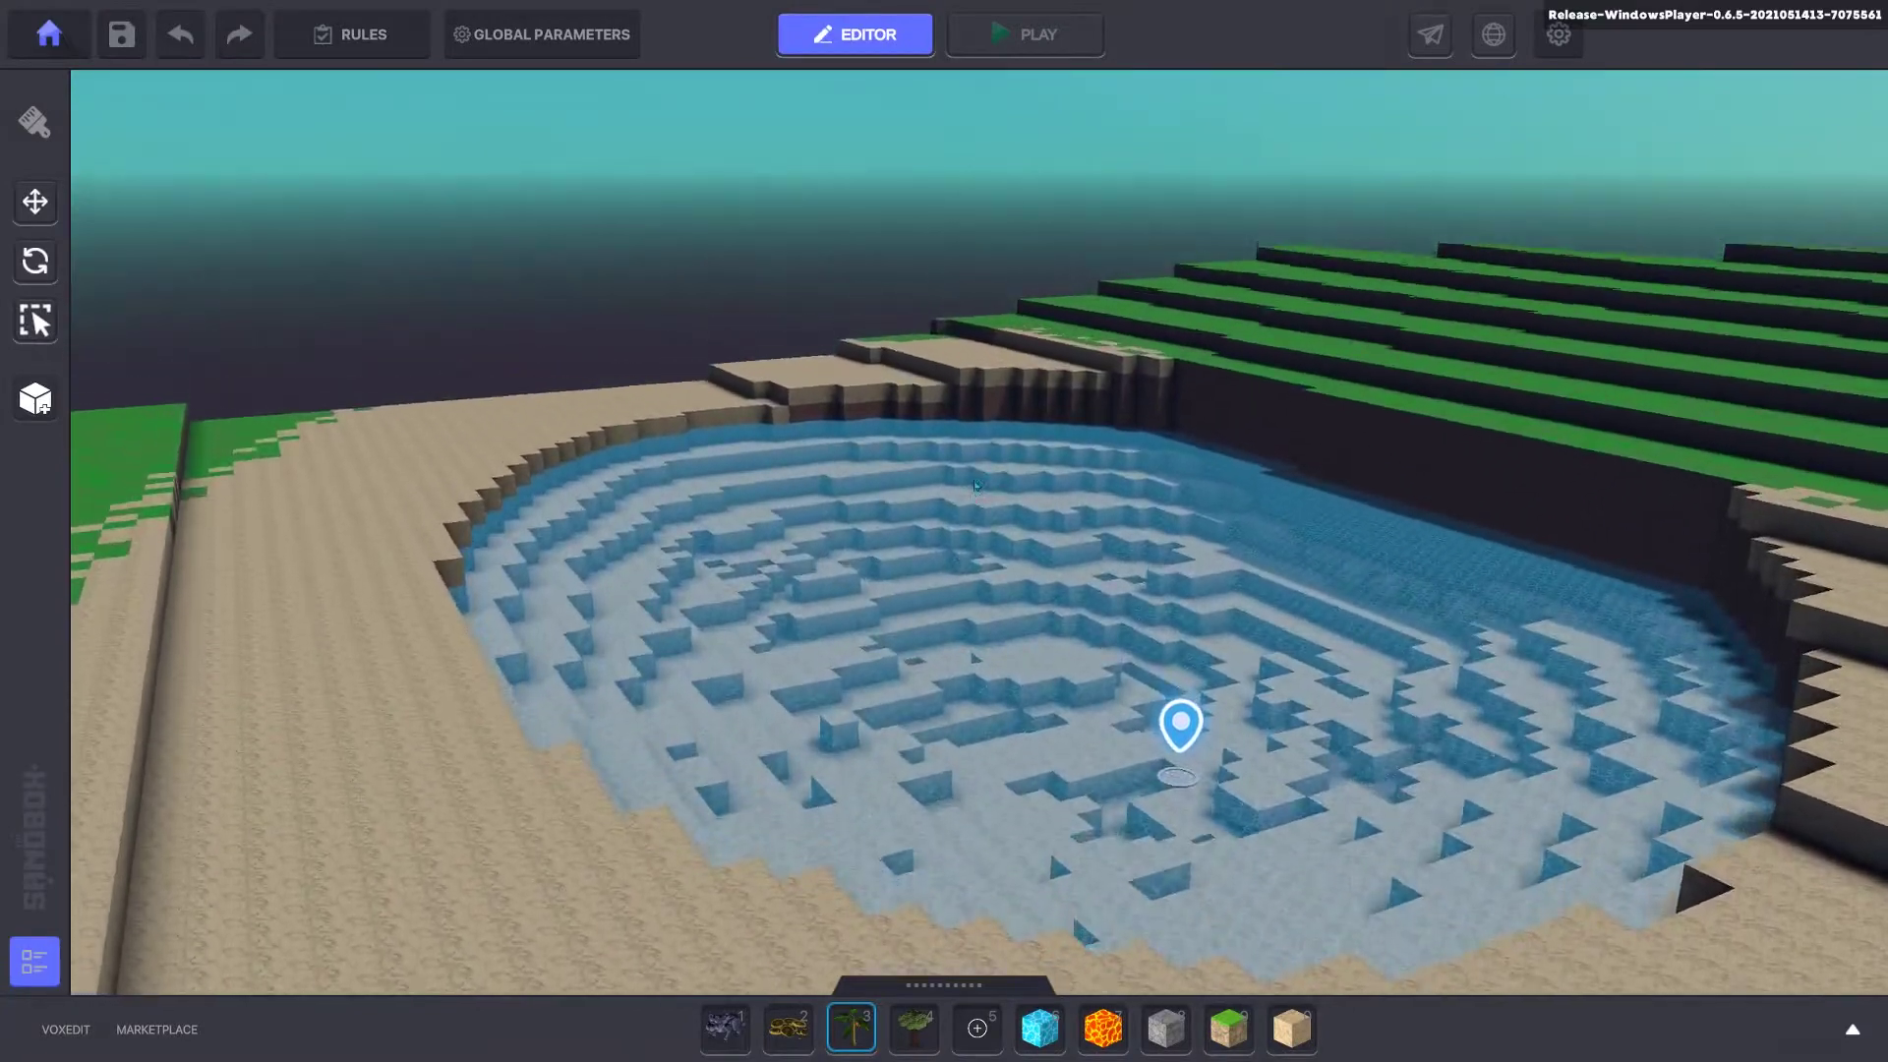
Step: Examine the lake and its sandy shore from a low viewpoint, moving the camera forward and back
{"action": "key", "text": "q"}
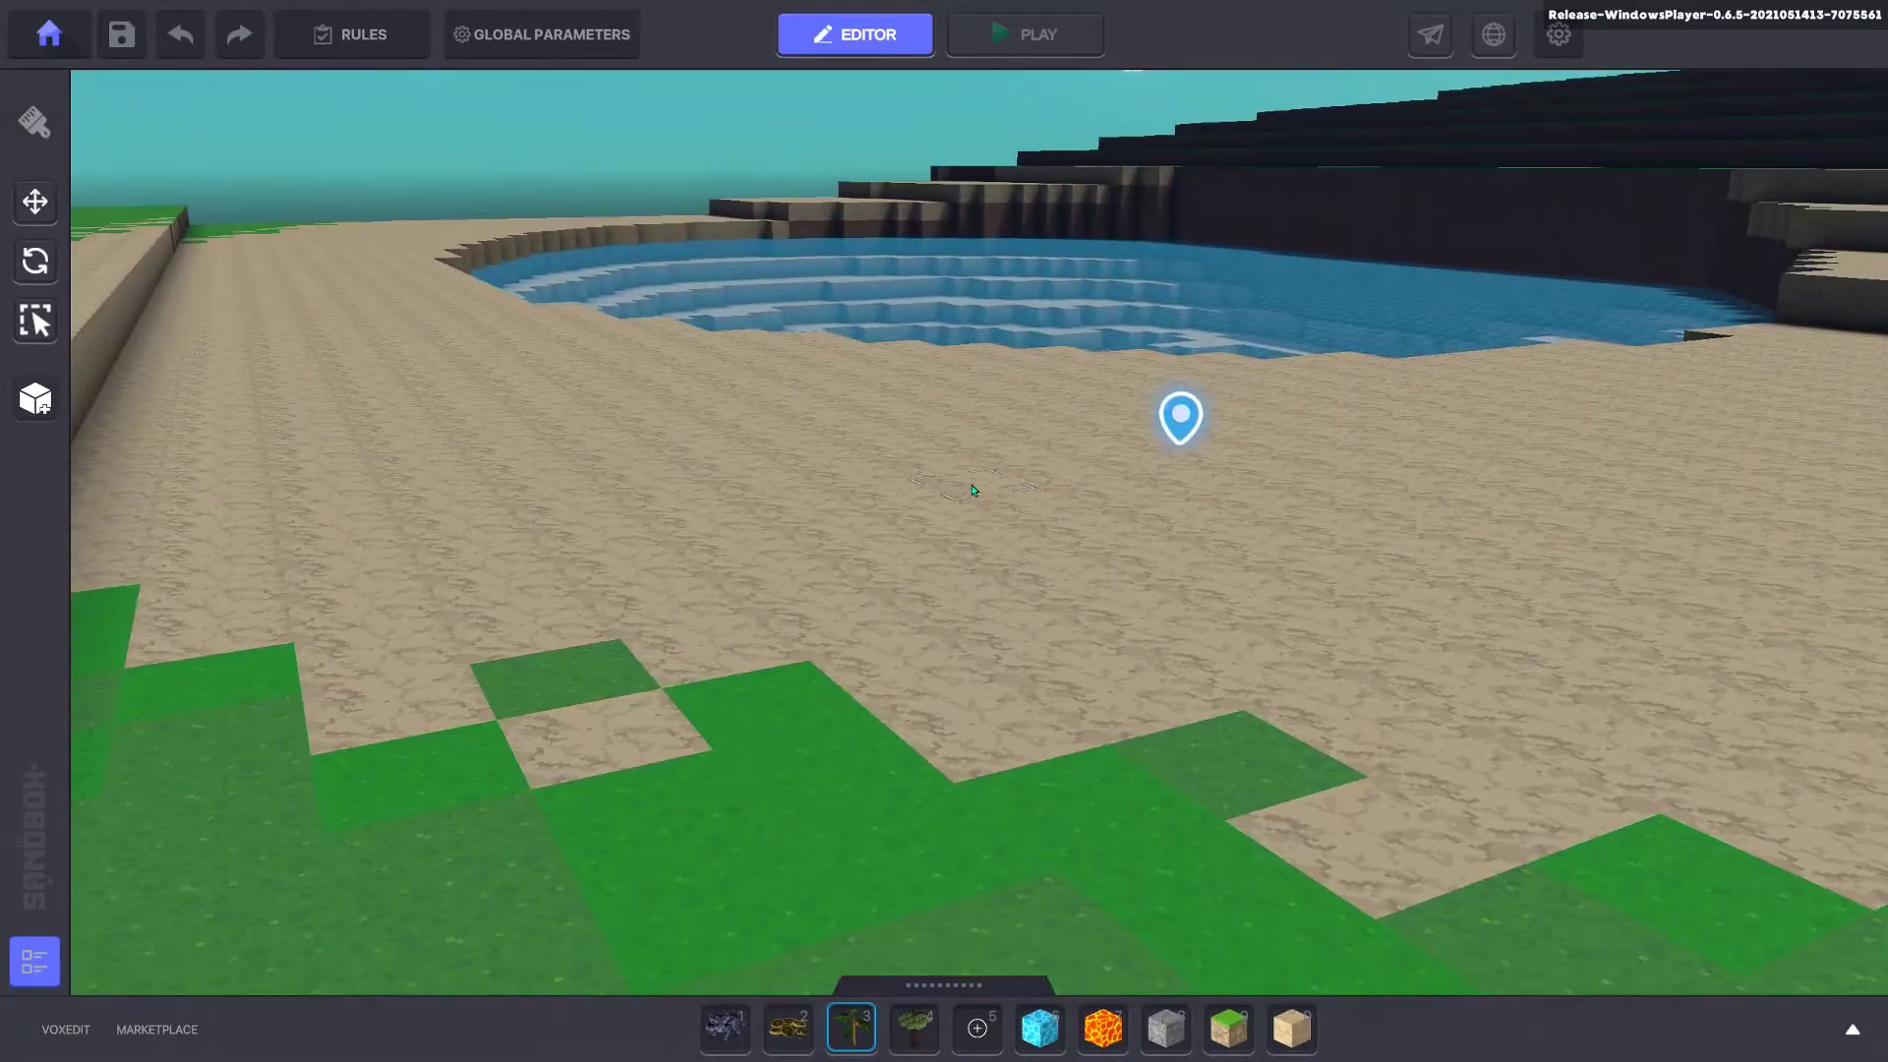
{"action": "key", "text": "e"}
{"action": "right_click_drag", "start_coordinate": [972, 485], "coordinate": [1882, 472]}
{"action": "key", "text": "s"}
{"action": "key", "text": "w"}
{"action": "key", "text": "s"}
{"action": "key", "text": "w"}
{"action": "key", "text": "s"}
{"action": "key", "text": "w"}
{"action": "key", "text": "s"}
{"action": "key", "text": "s"}
{"action": "key", "text": "s"}
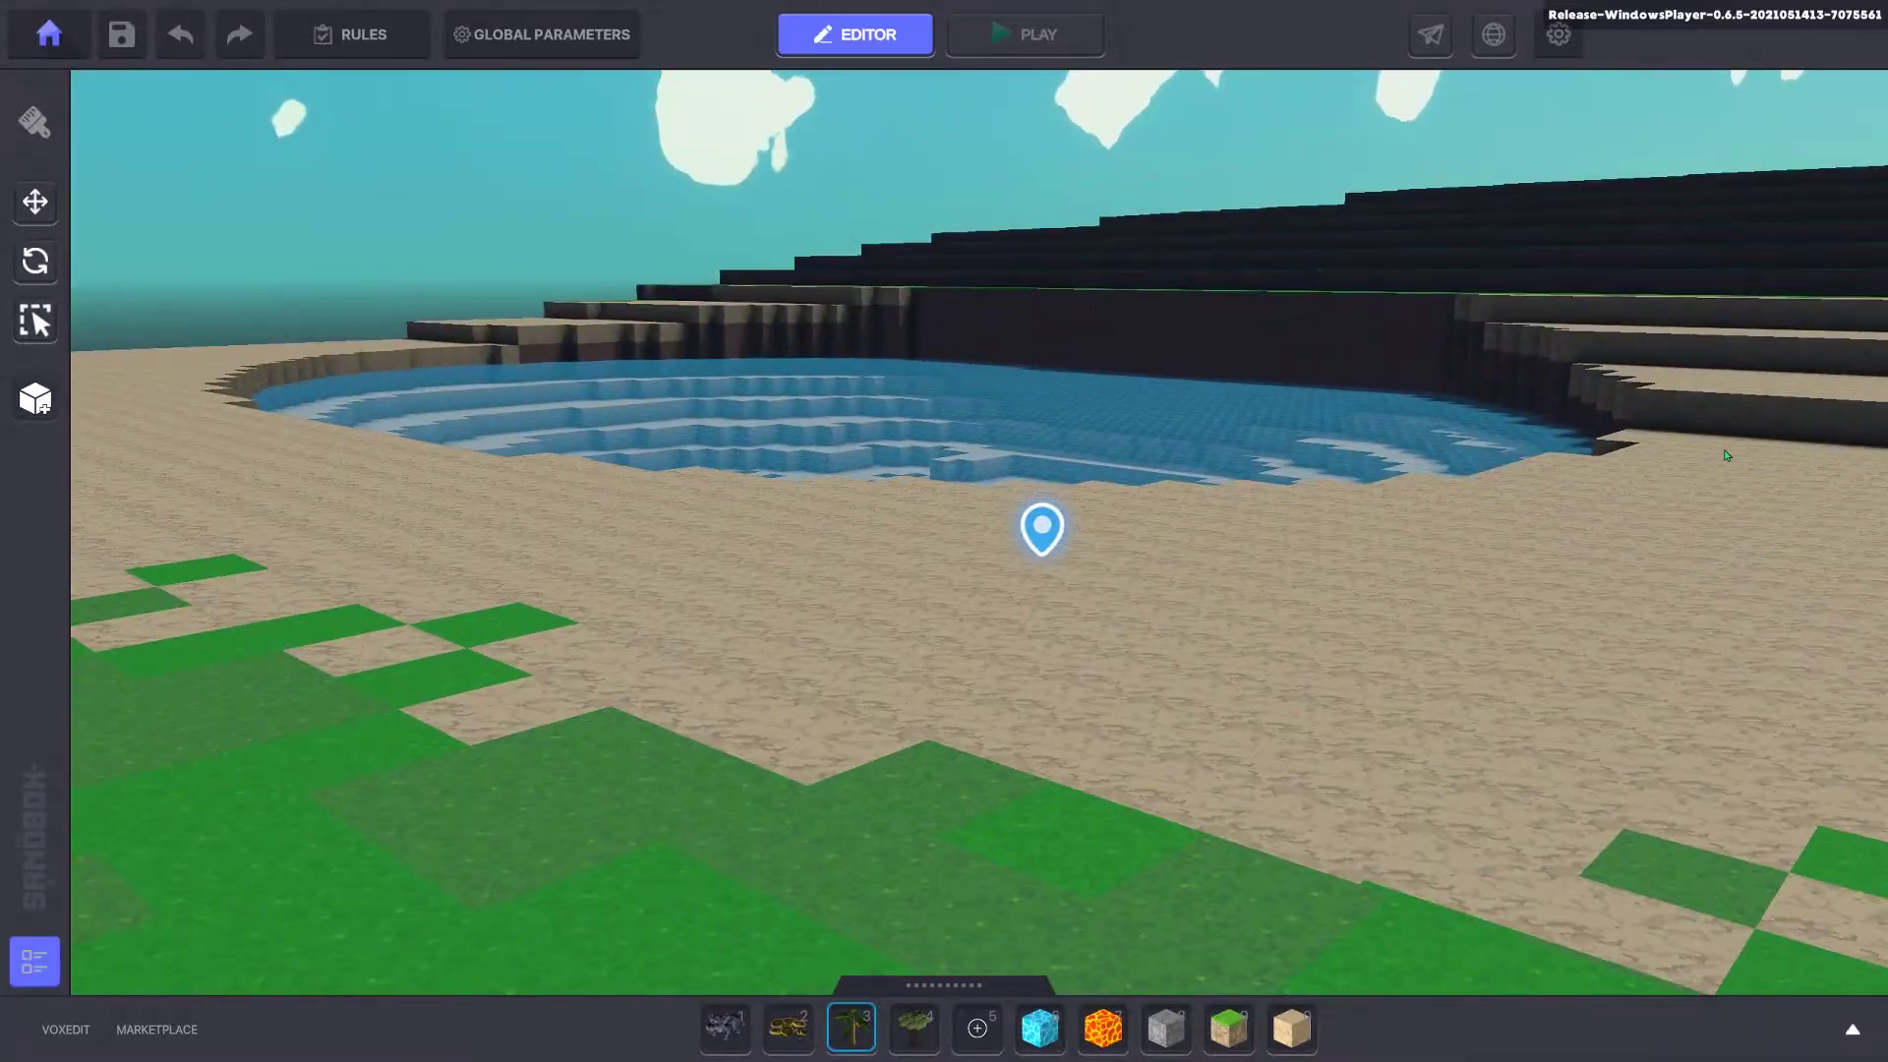
Step: Raise and pull back the camera to inspect the whole lake land block from outside its edges
{"action": "mouse_move", "coordinate": [1474, 454]}
{"action": "right_mouse_down"}
{"action": "mouse_move", "coordinate": [1082, 433]}
{"action": "mouse_move", "coordinate": [1699, 436]}
{"action": "mouse_move", "coordinate": [526, 441]}
{"action": "mouse_move", "coordinate": [609, 384]}
{"action": "mouse_move", "coordinate": [1212, 623]}
{"action": "mouse_move", "coordinate": [1664, 498]}
{"action": "mouse_move", "coordinate": [1348, 446]}
{"action": "mouse_move", "coordinate": [1365, 568]}
{"action": "right_mouse_up"}
{"action": "key", "text": "e"}
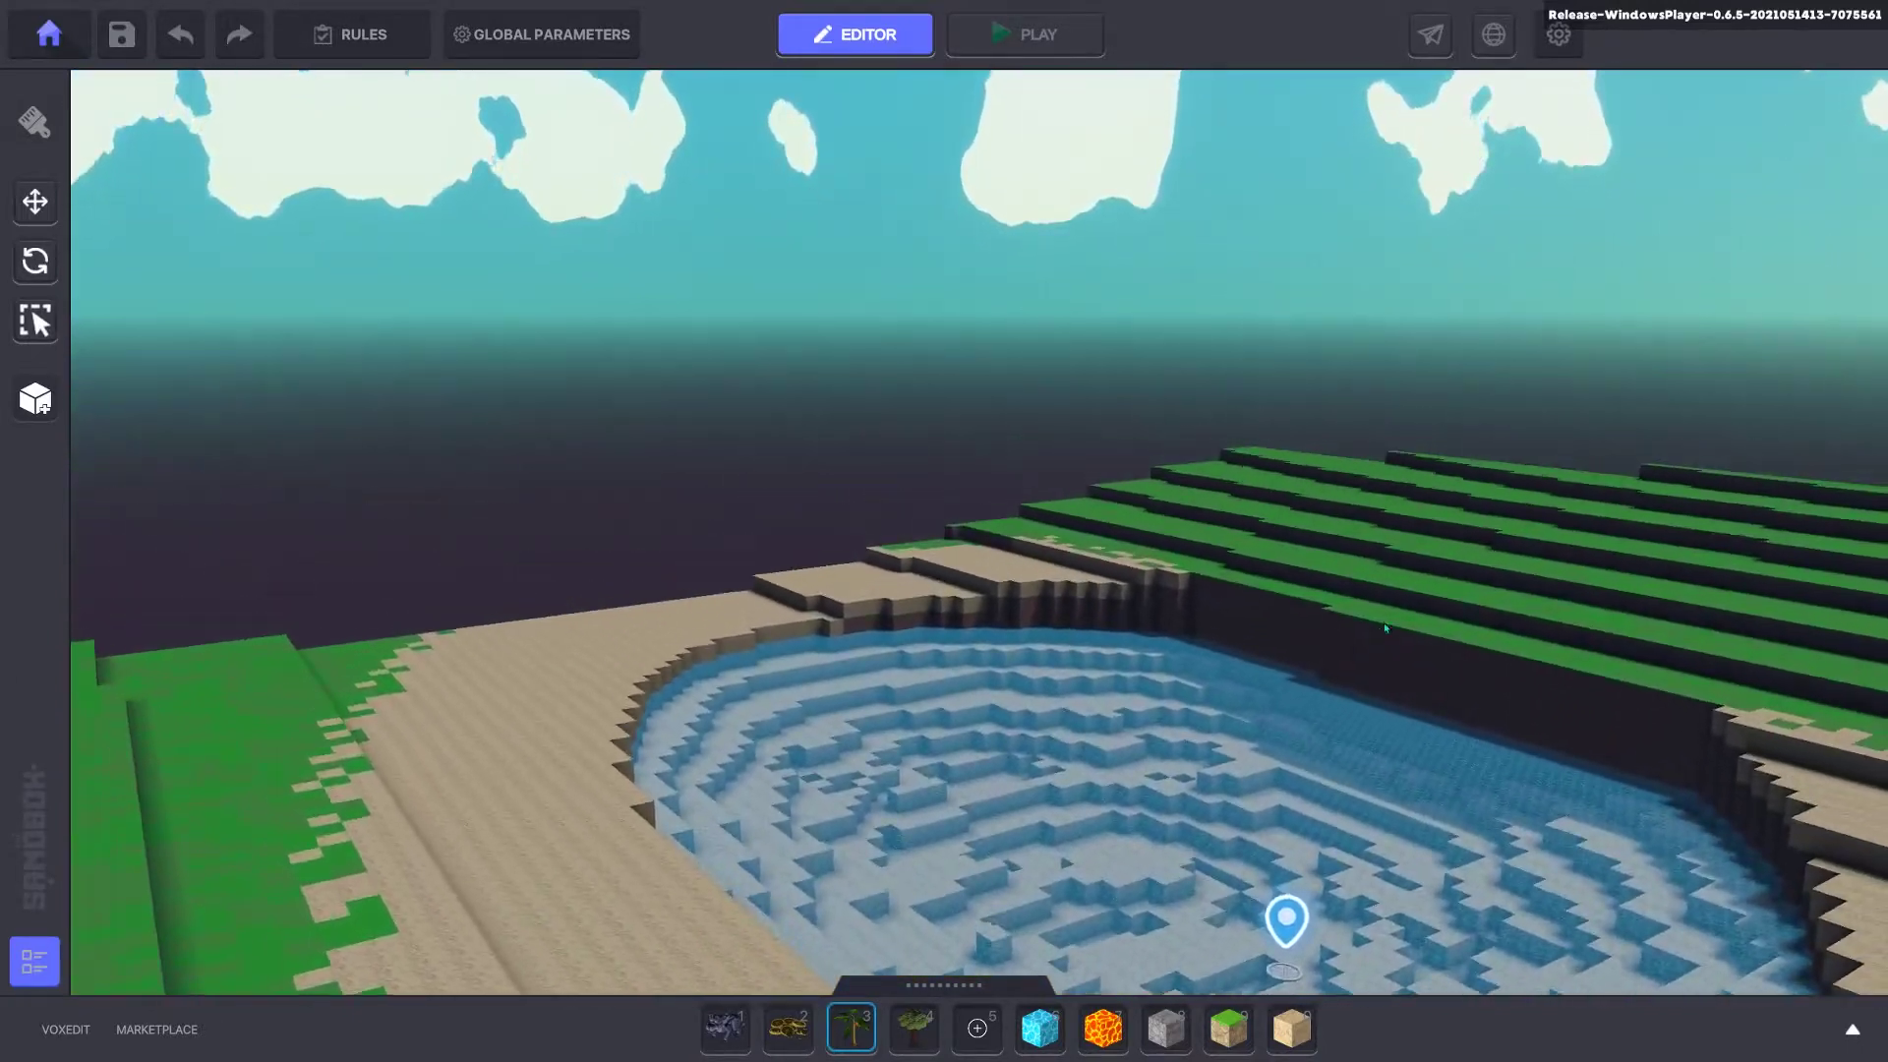
{"action": "key", "text": "s"}
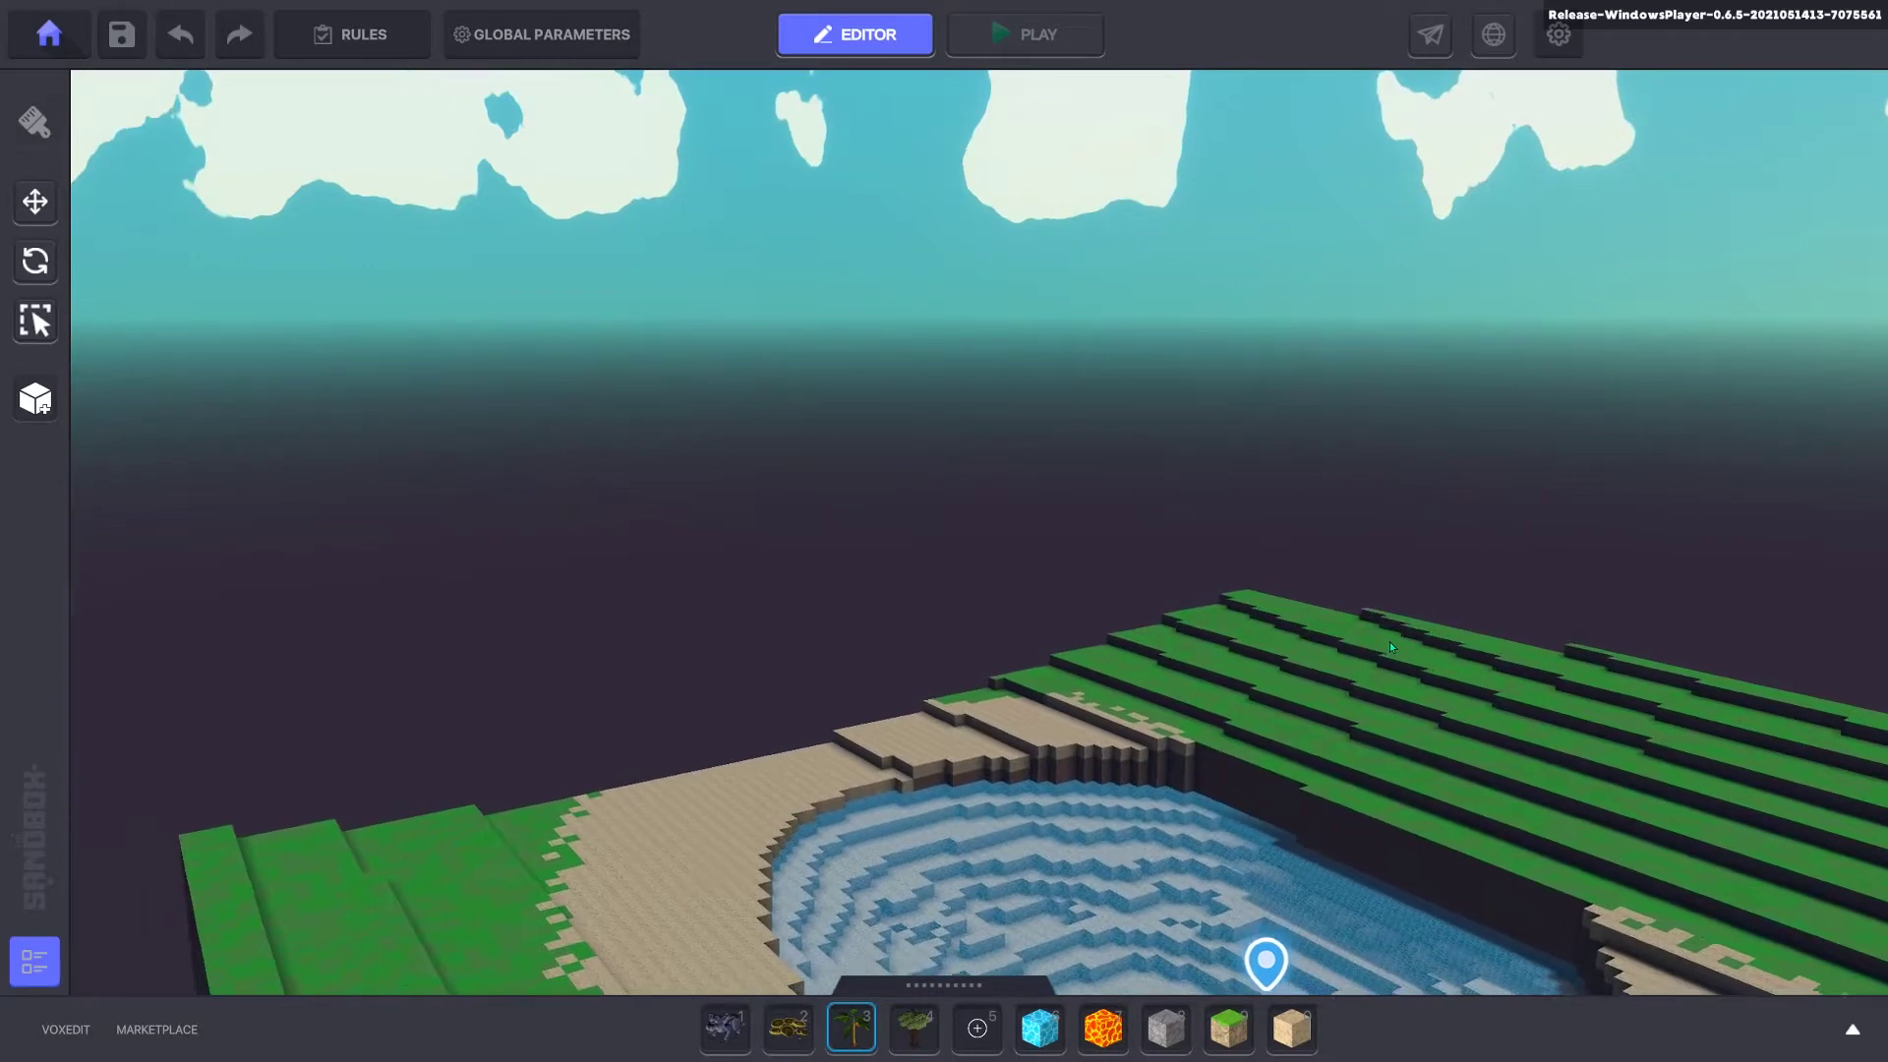
{"action": "key", "text": "q"}
{"action": "key", "text": "q"}
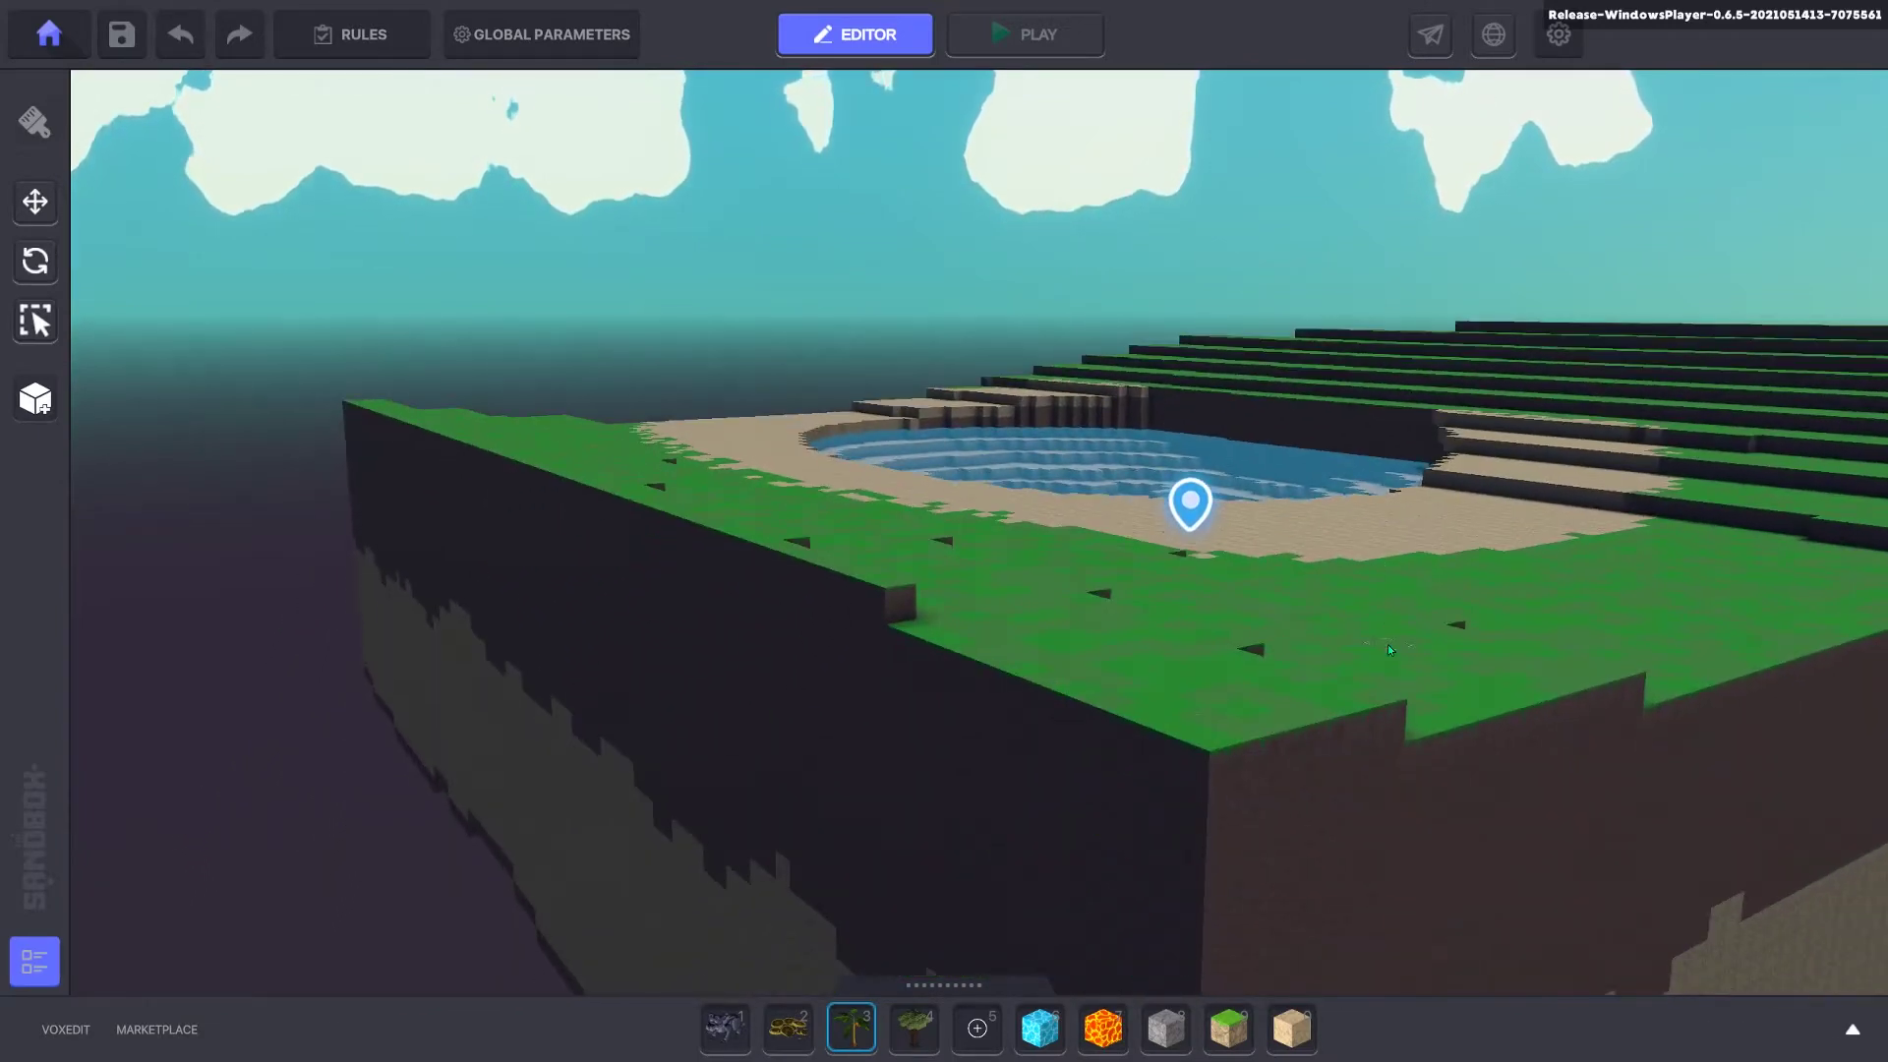
{"action": "key", "text": "e"}
{"action": "key", "text": "s"}
{"action": "key", "text": "s"}
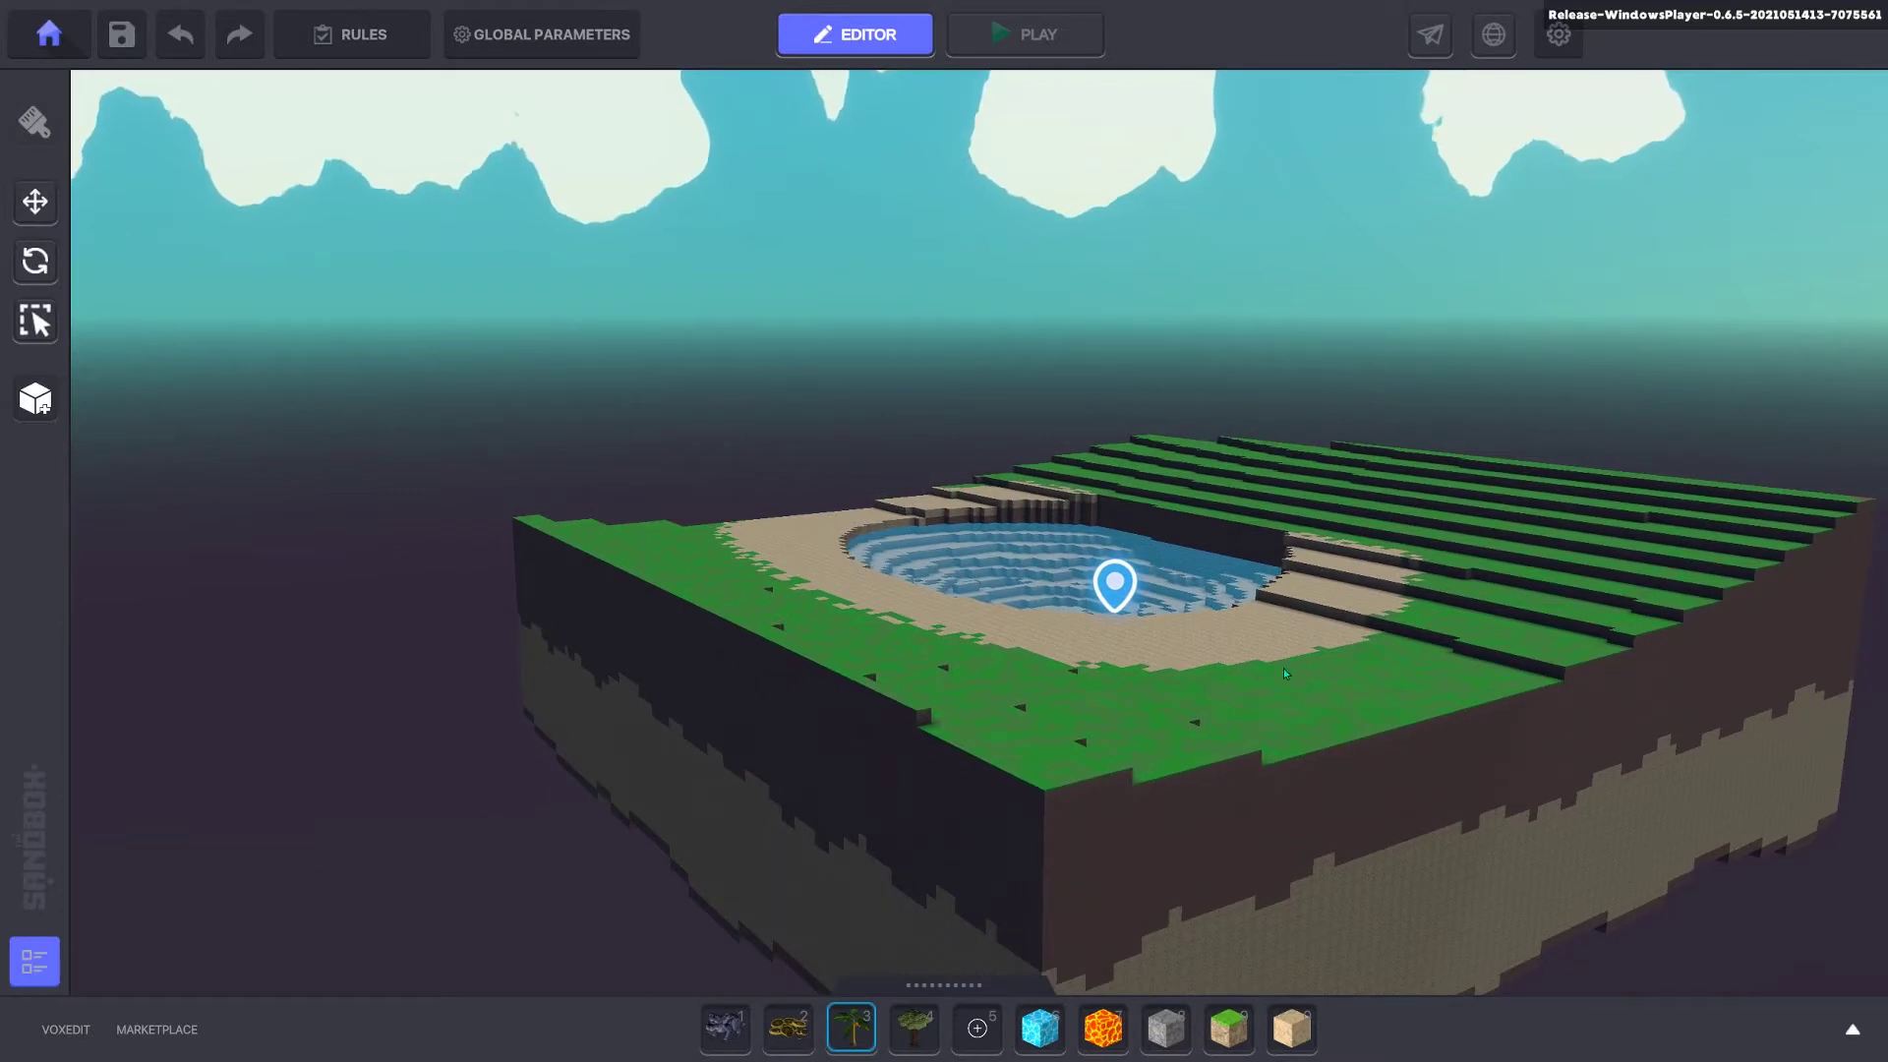
Step: Circle the land block to examine the lake, beach and grassy terraces from several sides
{"action": "right_click_drag", "start_coordinate": [1284, 668], "coordinate": [1877, 662]}
{"action": "key", "text": "a"}
{"action": "key", "text": "a"}
{"action": "key", "text": "a"}
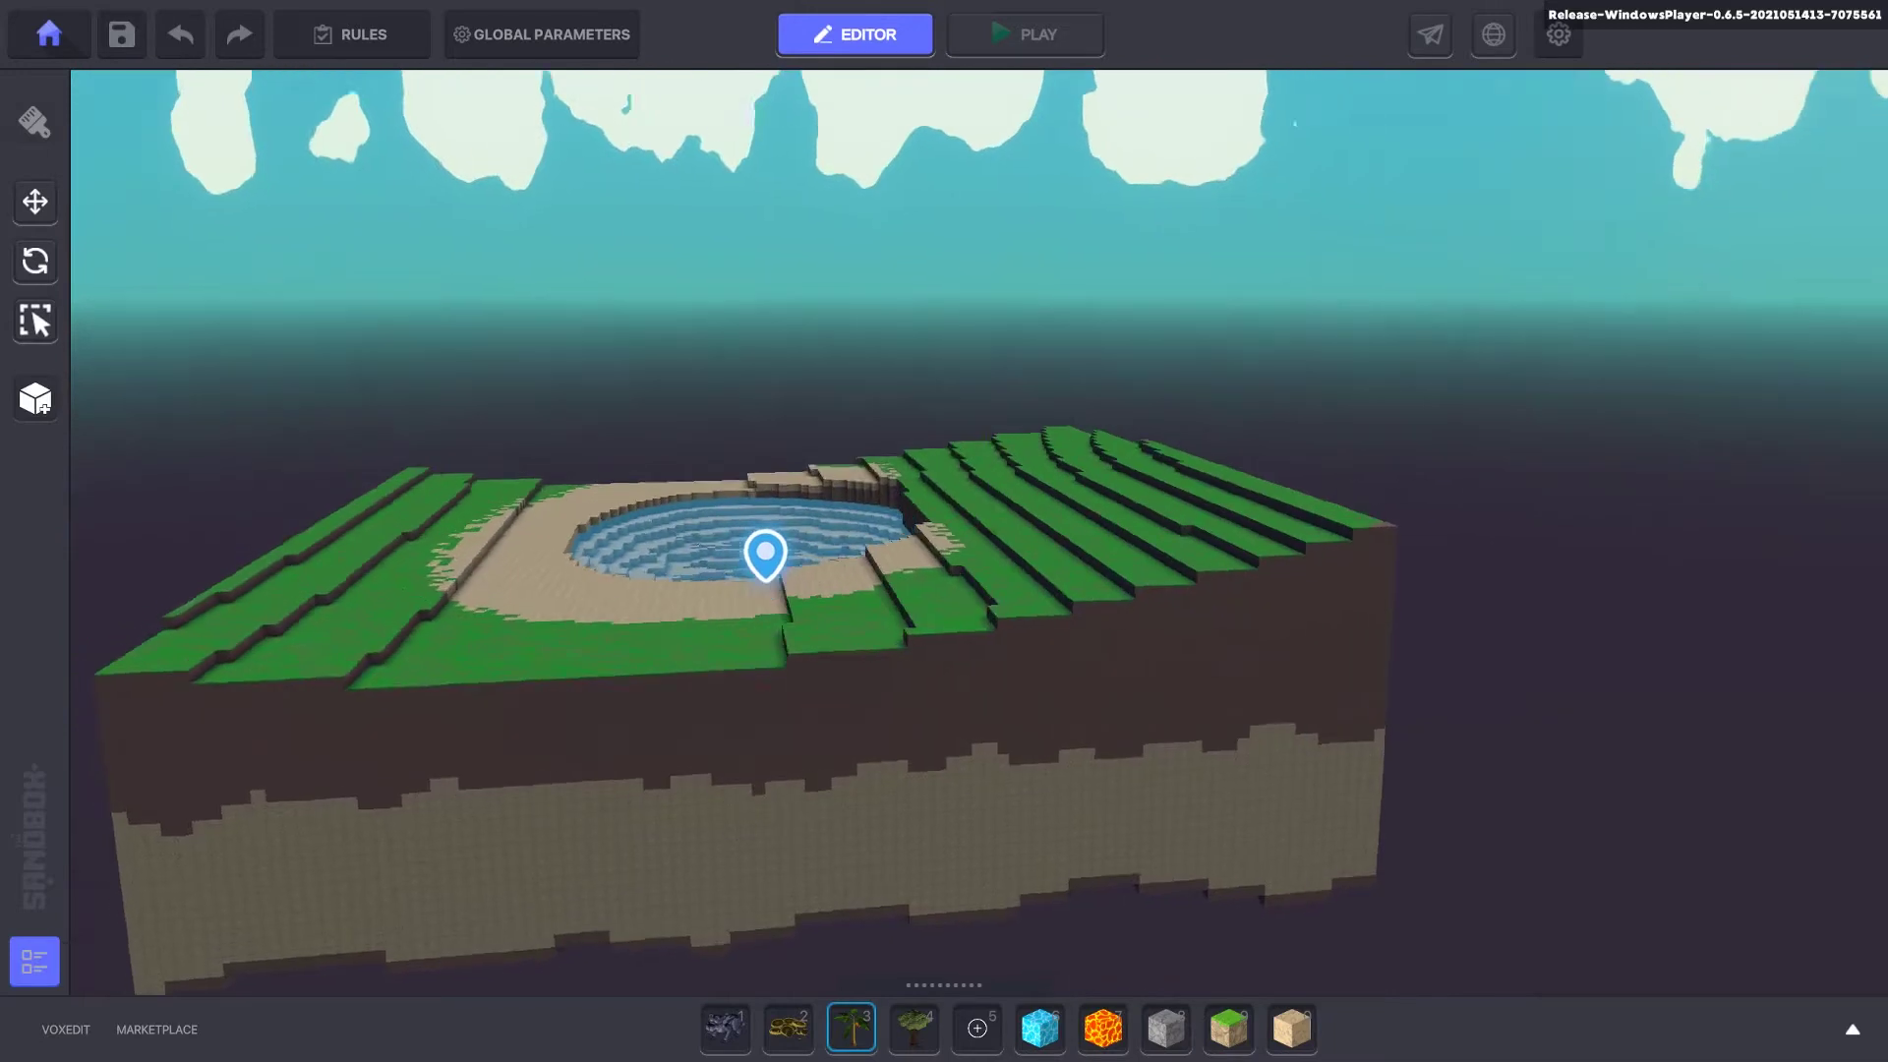
{"action": "key", "text": "a"}
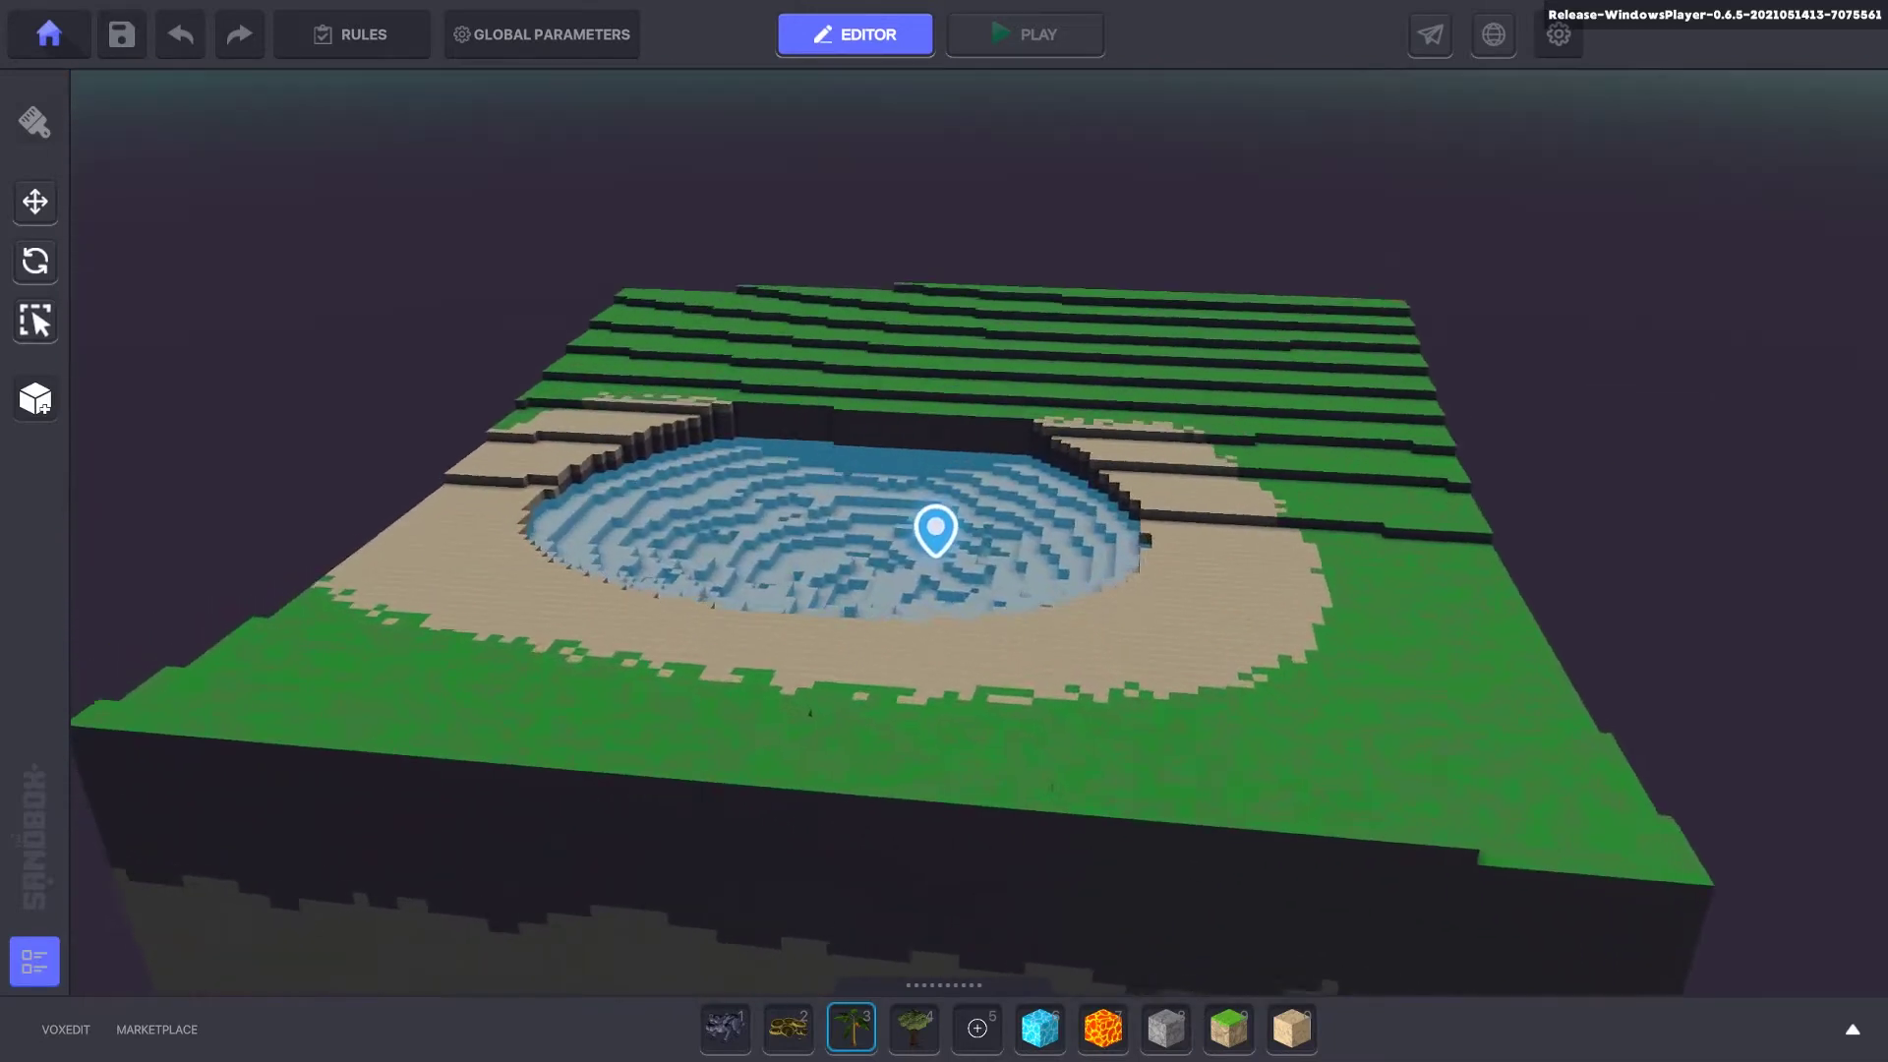
{"action": "key", "text": "a"}
{"action": "key", "text": "s"}
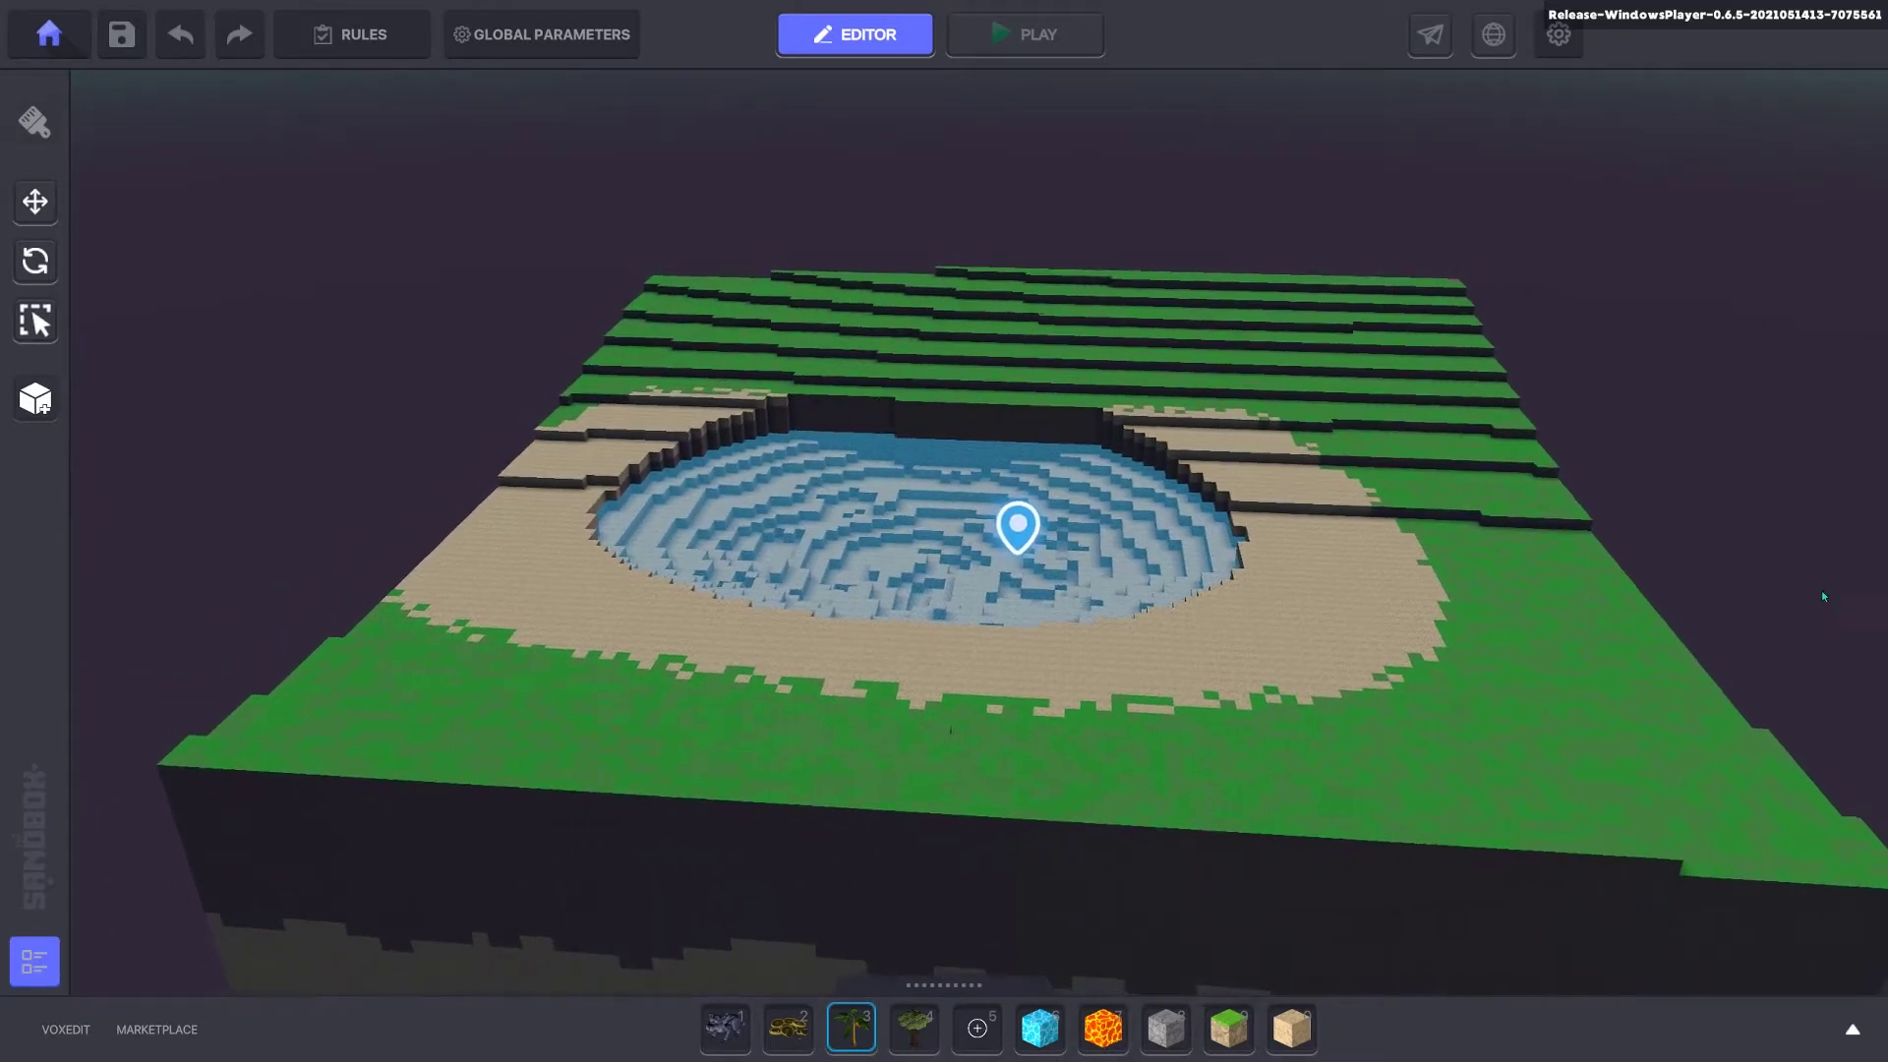
{"action": "key", "text": "d"}
{"action": "key", "text": "a"}
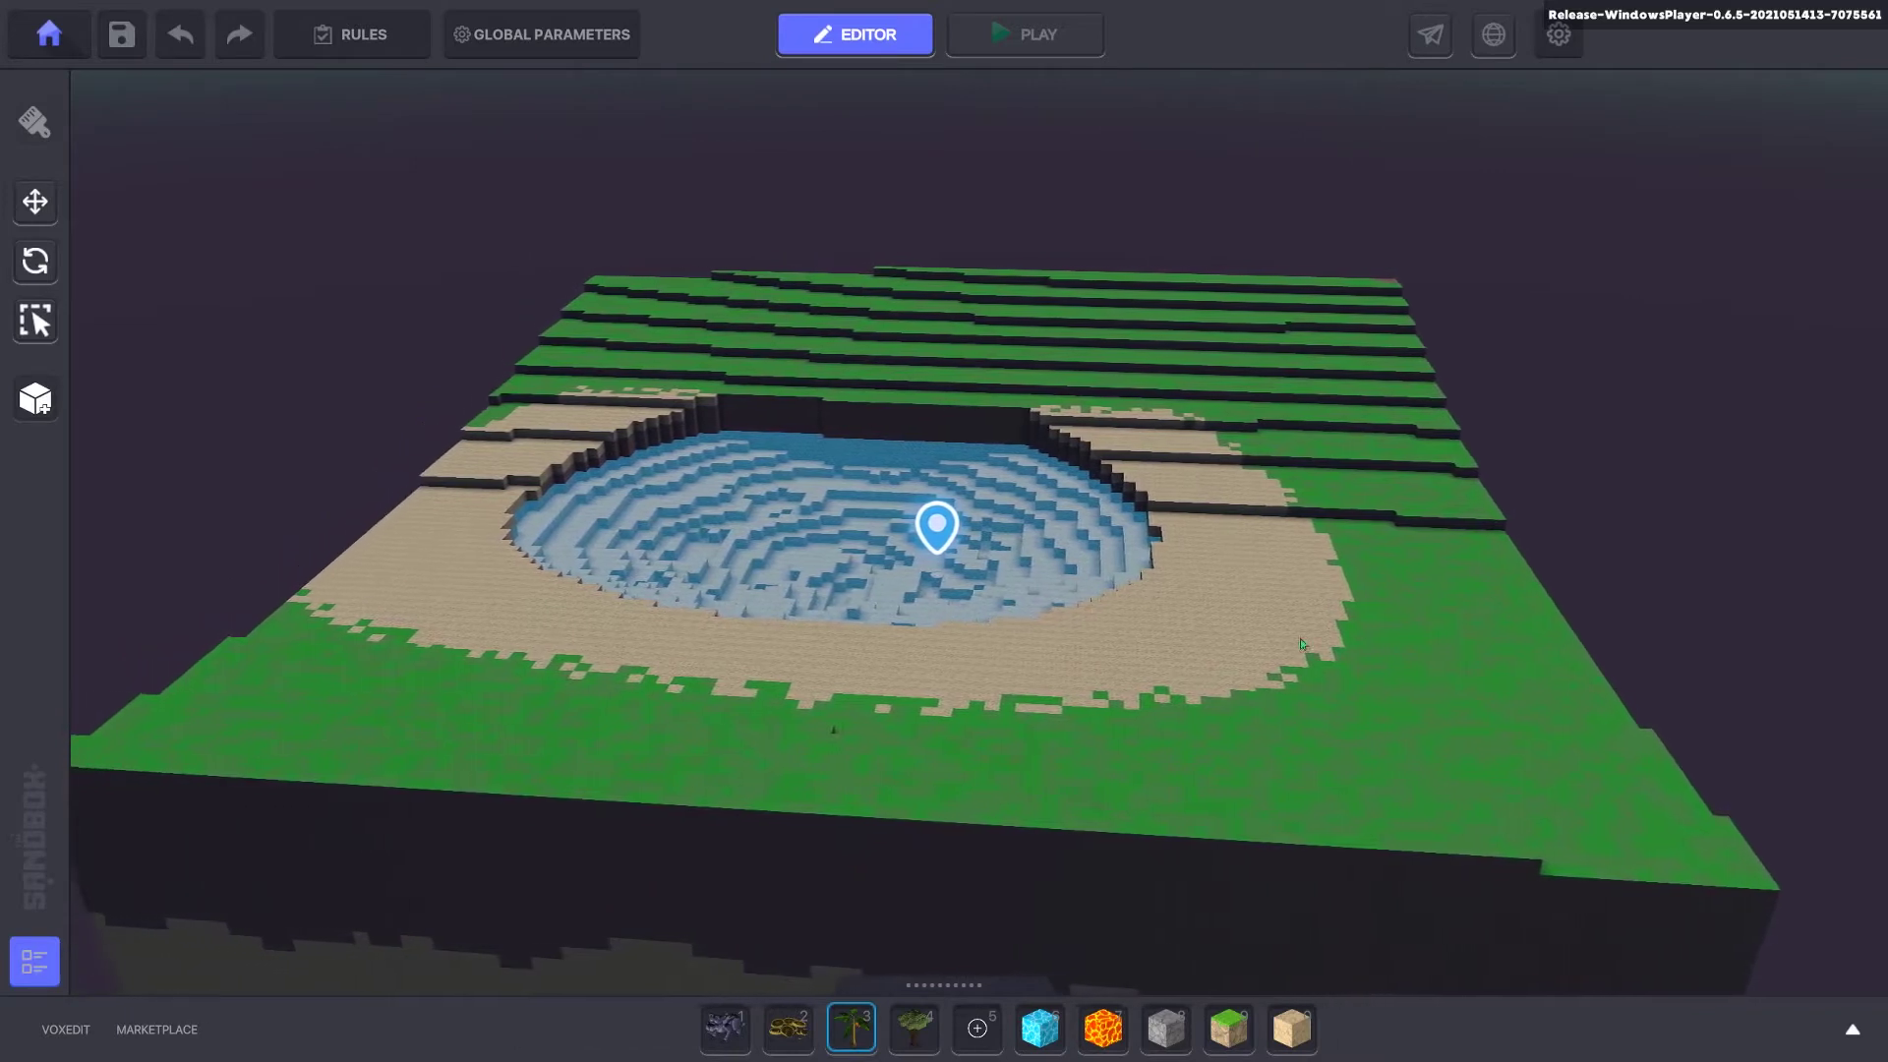
{"action": "key", "text": "a"}
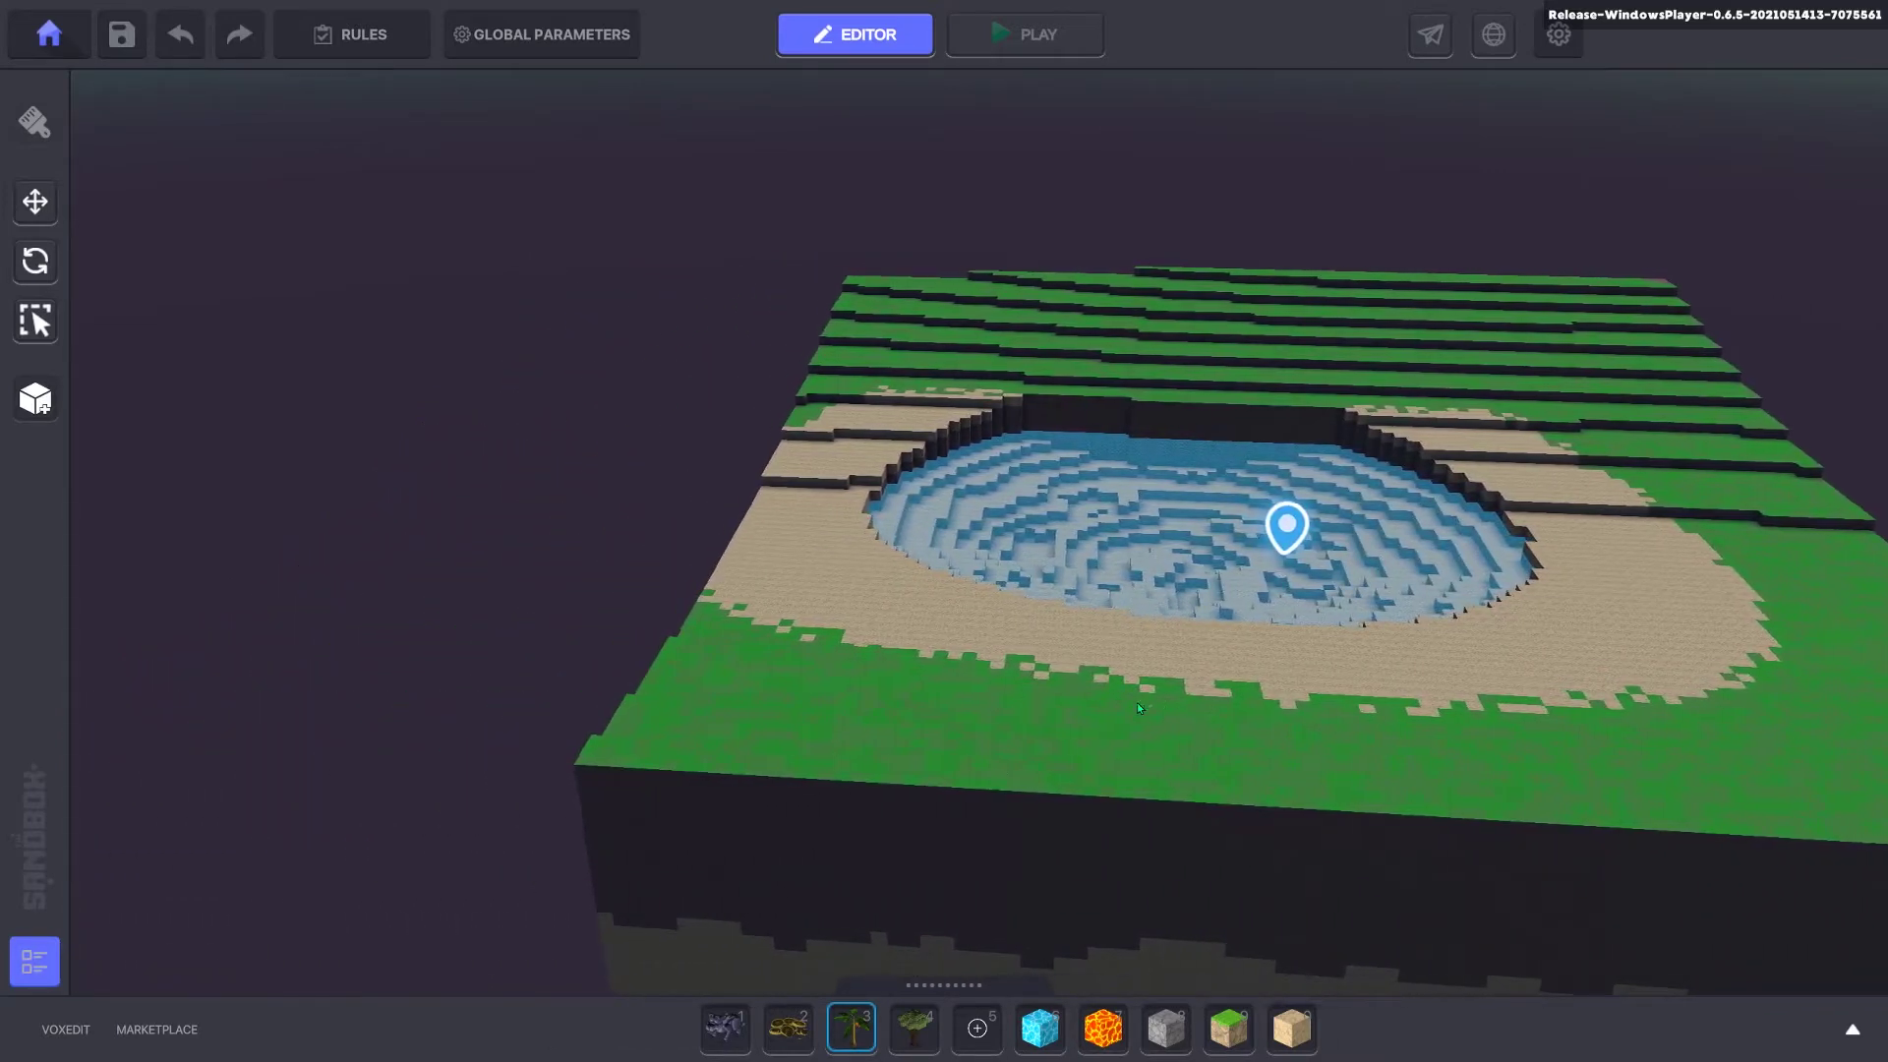
{"action": "right_click_drag", "start_coordinate": [1347, 669], "coordinate": [462, 701]}
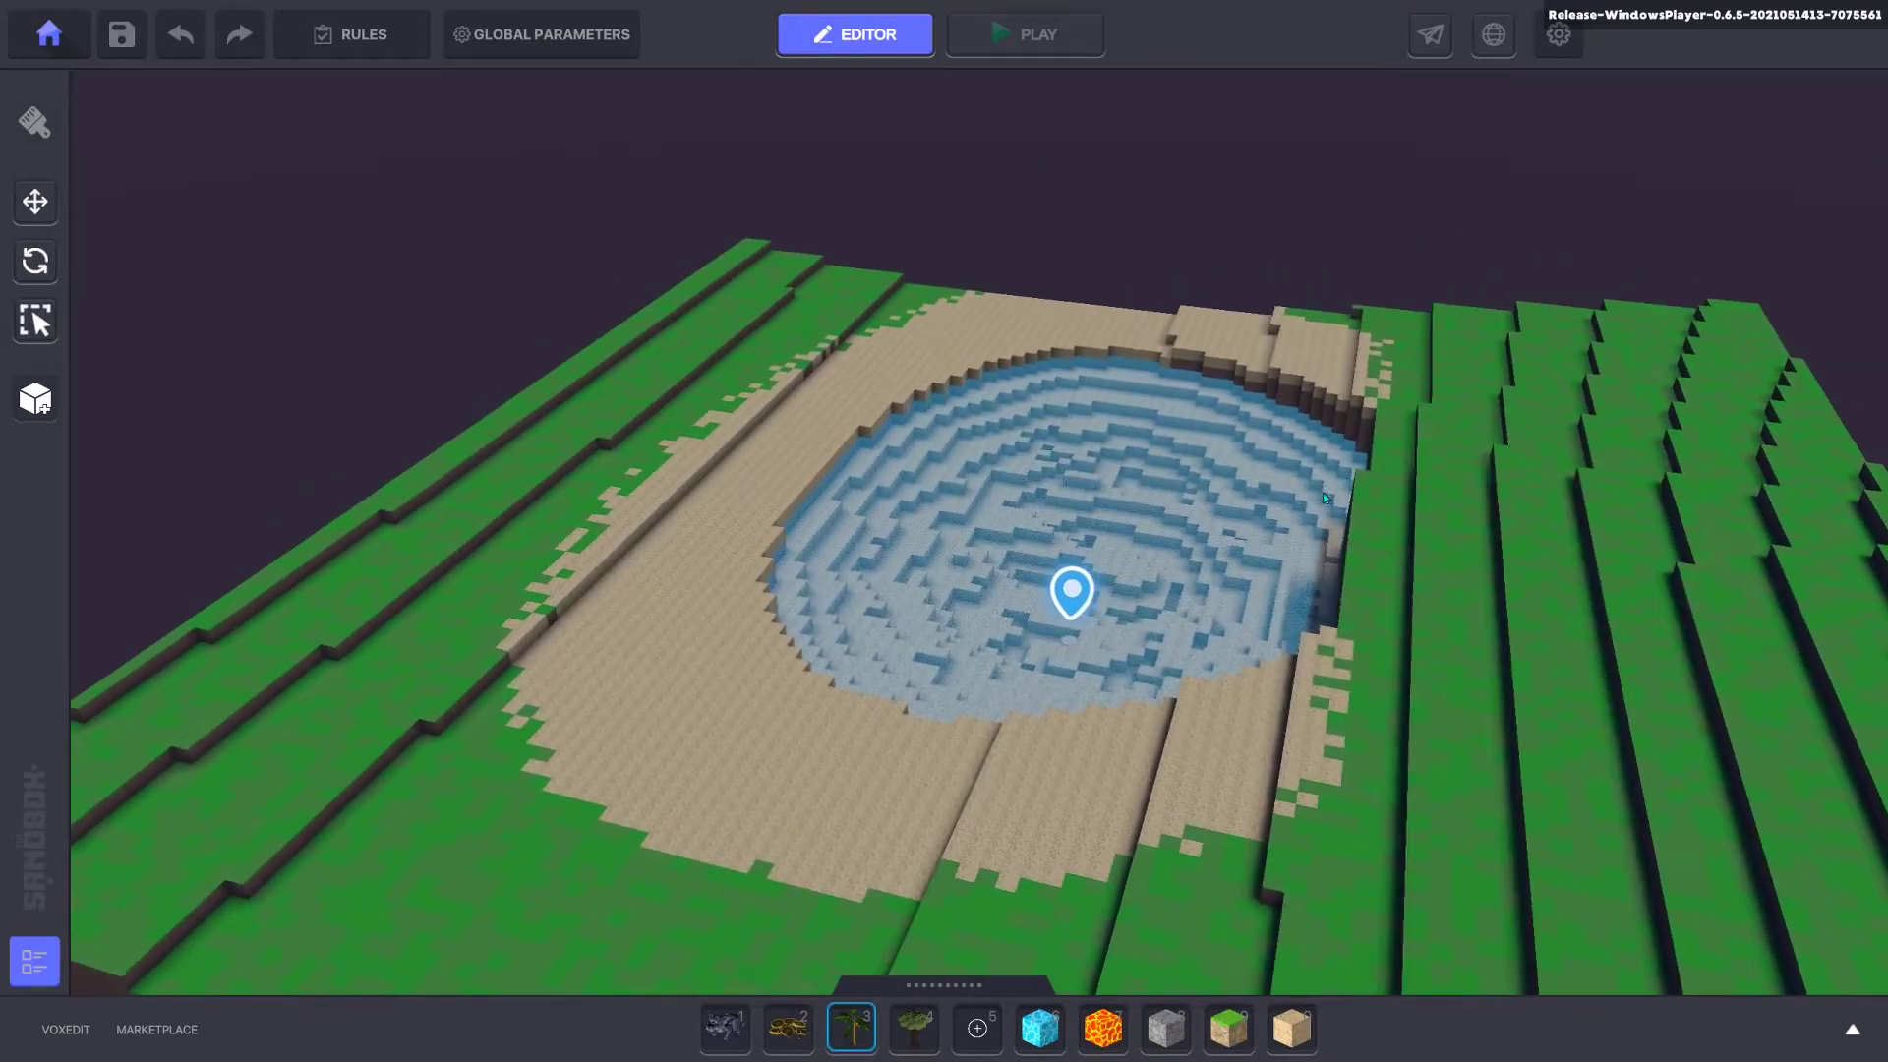
Step: Move the avatar's portal out of the lake onto the sandy shore, at about X 33.92, Y 35.68, Z 69.95
{"action": "scroll", "coordinate": [1325, 498], "scroll_direction": "up", "scroll_amount": 3}
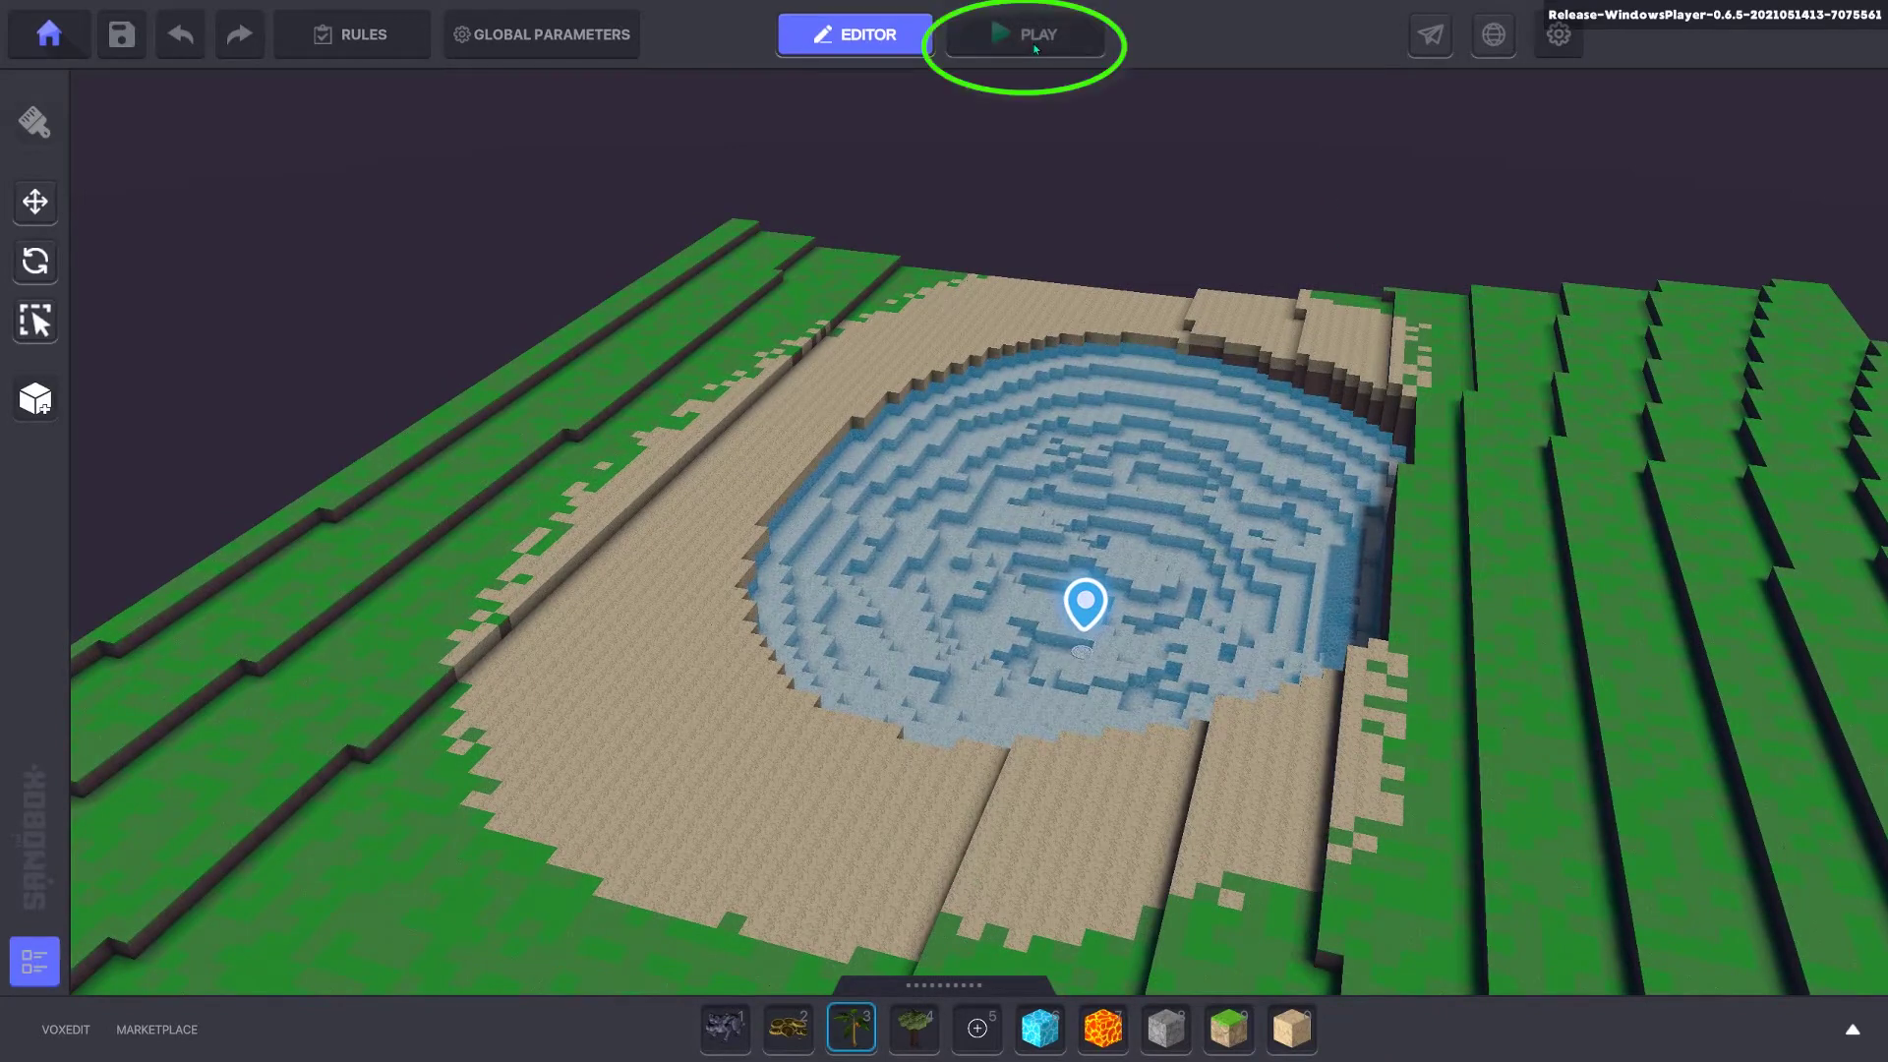
{"action": "scroll", "coordinate": [1079, 656], "scroll_direction": "up", "scroll_amount": 5}
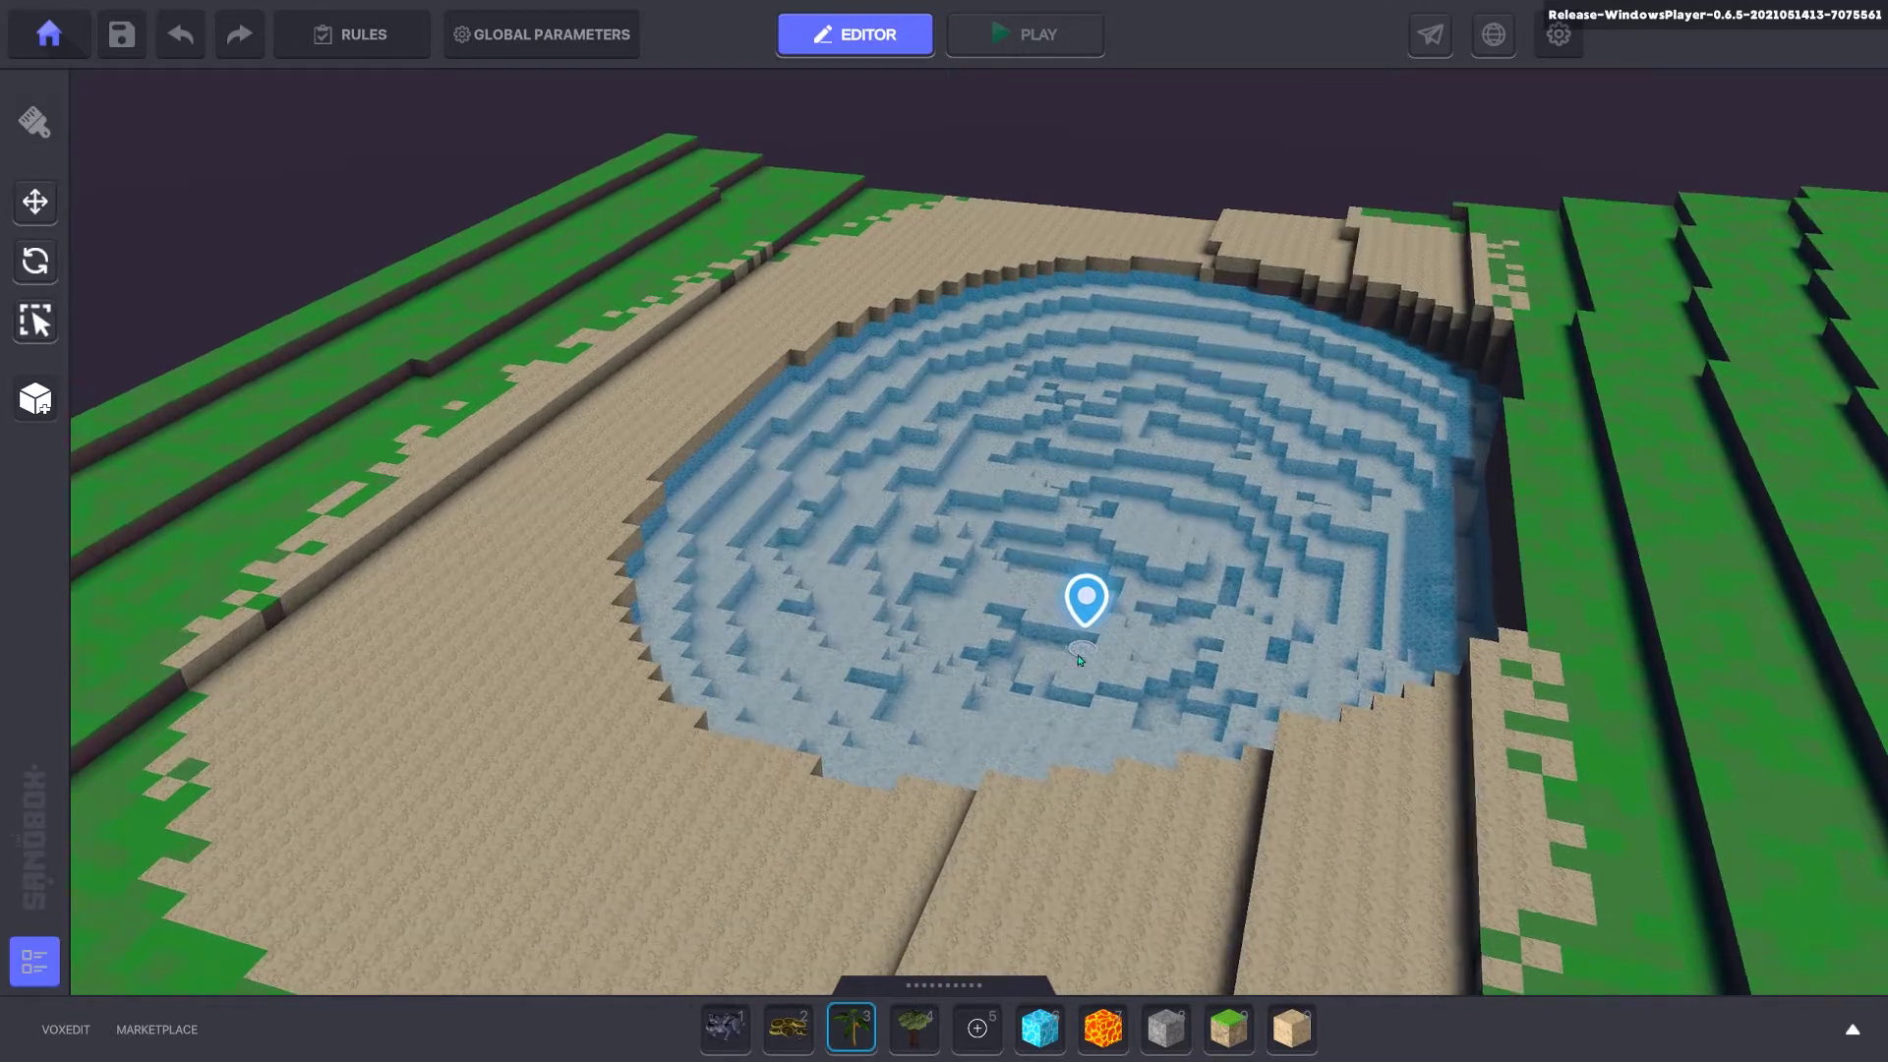
{"action": "left_click", "coordinate": [1081, 652]}
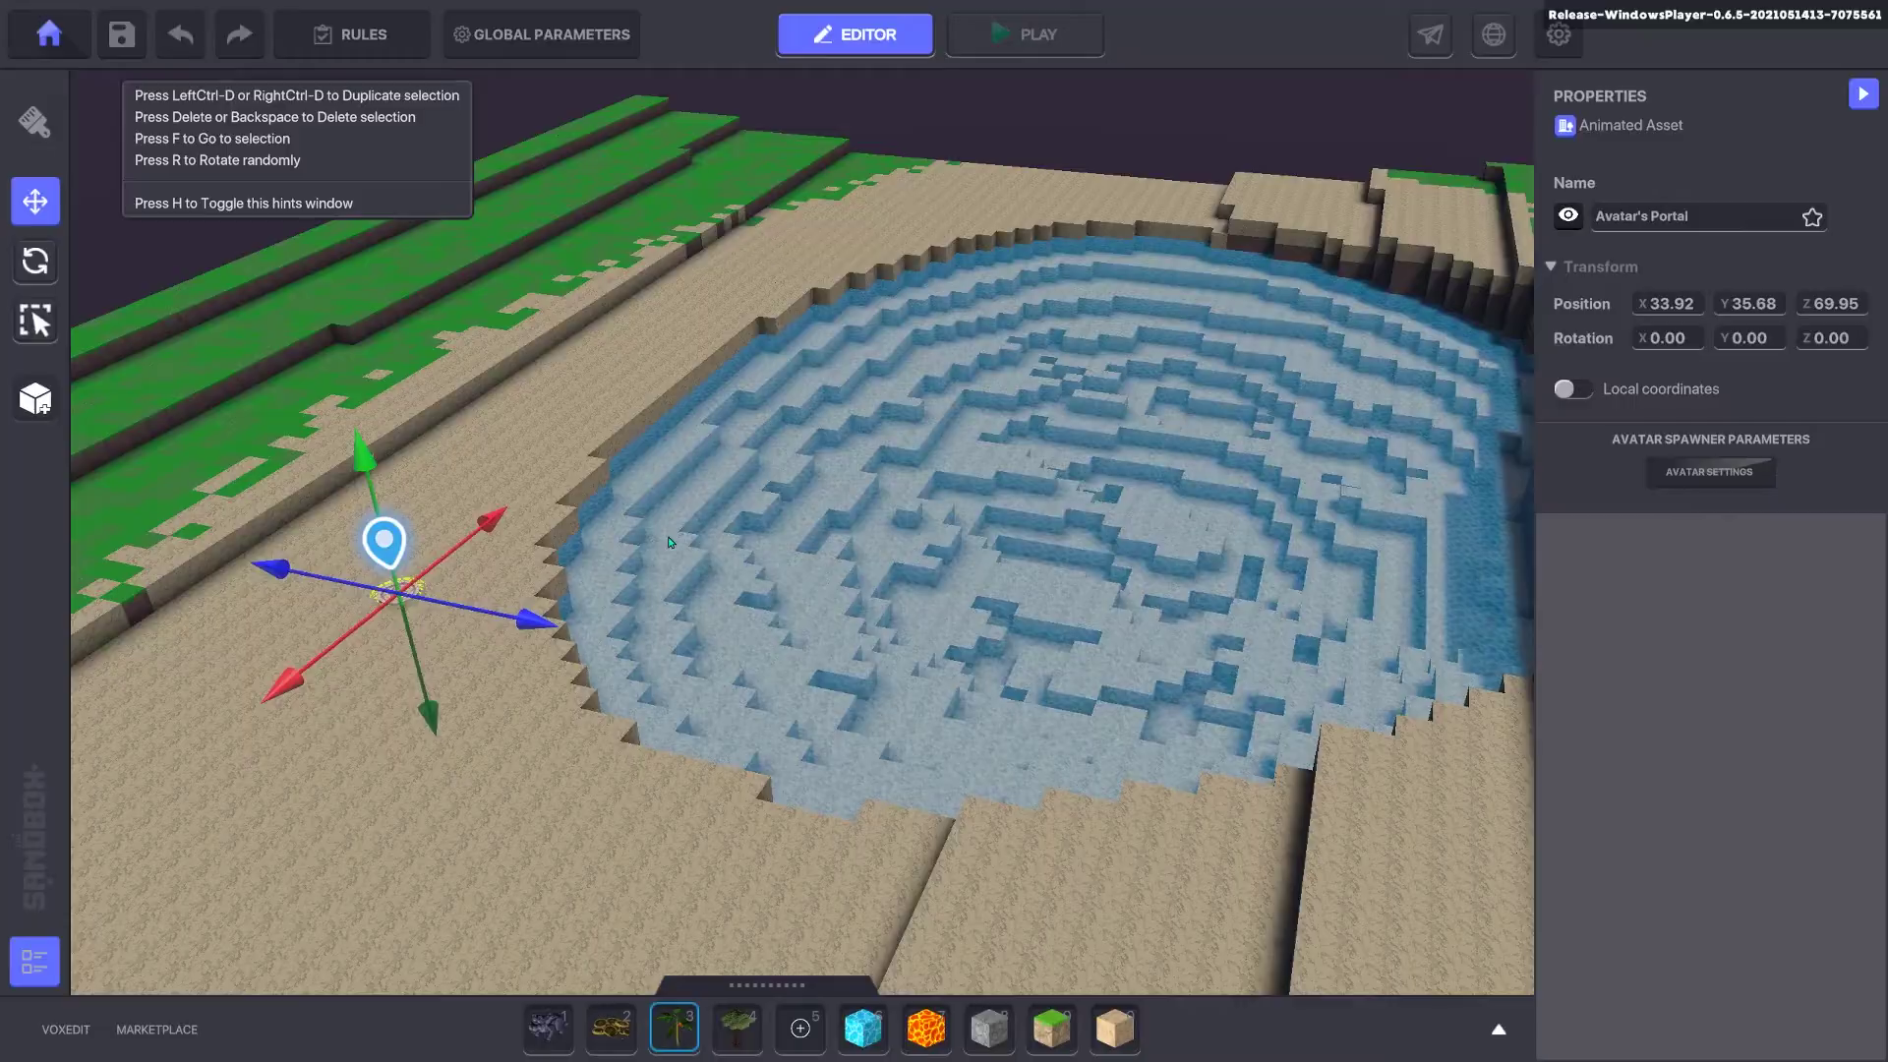
Step: Play-test the experience by walking the avatar along the beach beside the lake and trying an attack
{"action": "key", "text": "ctrl+p"}
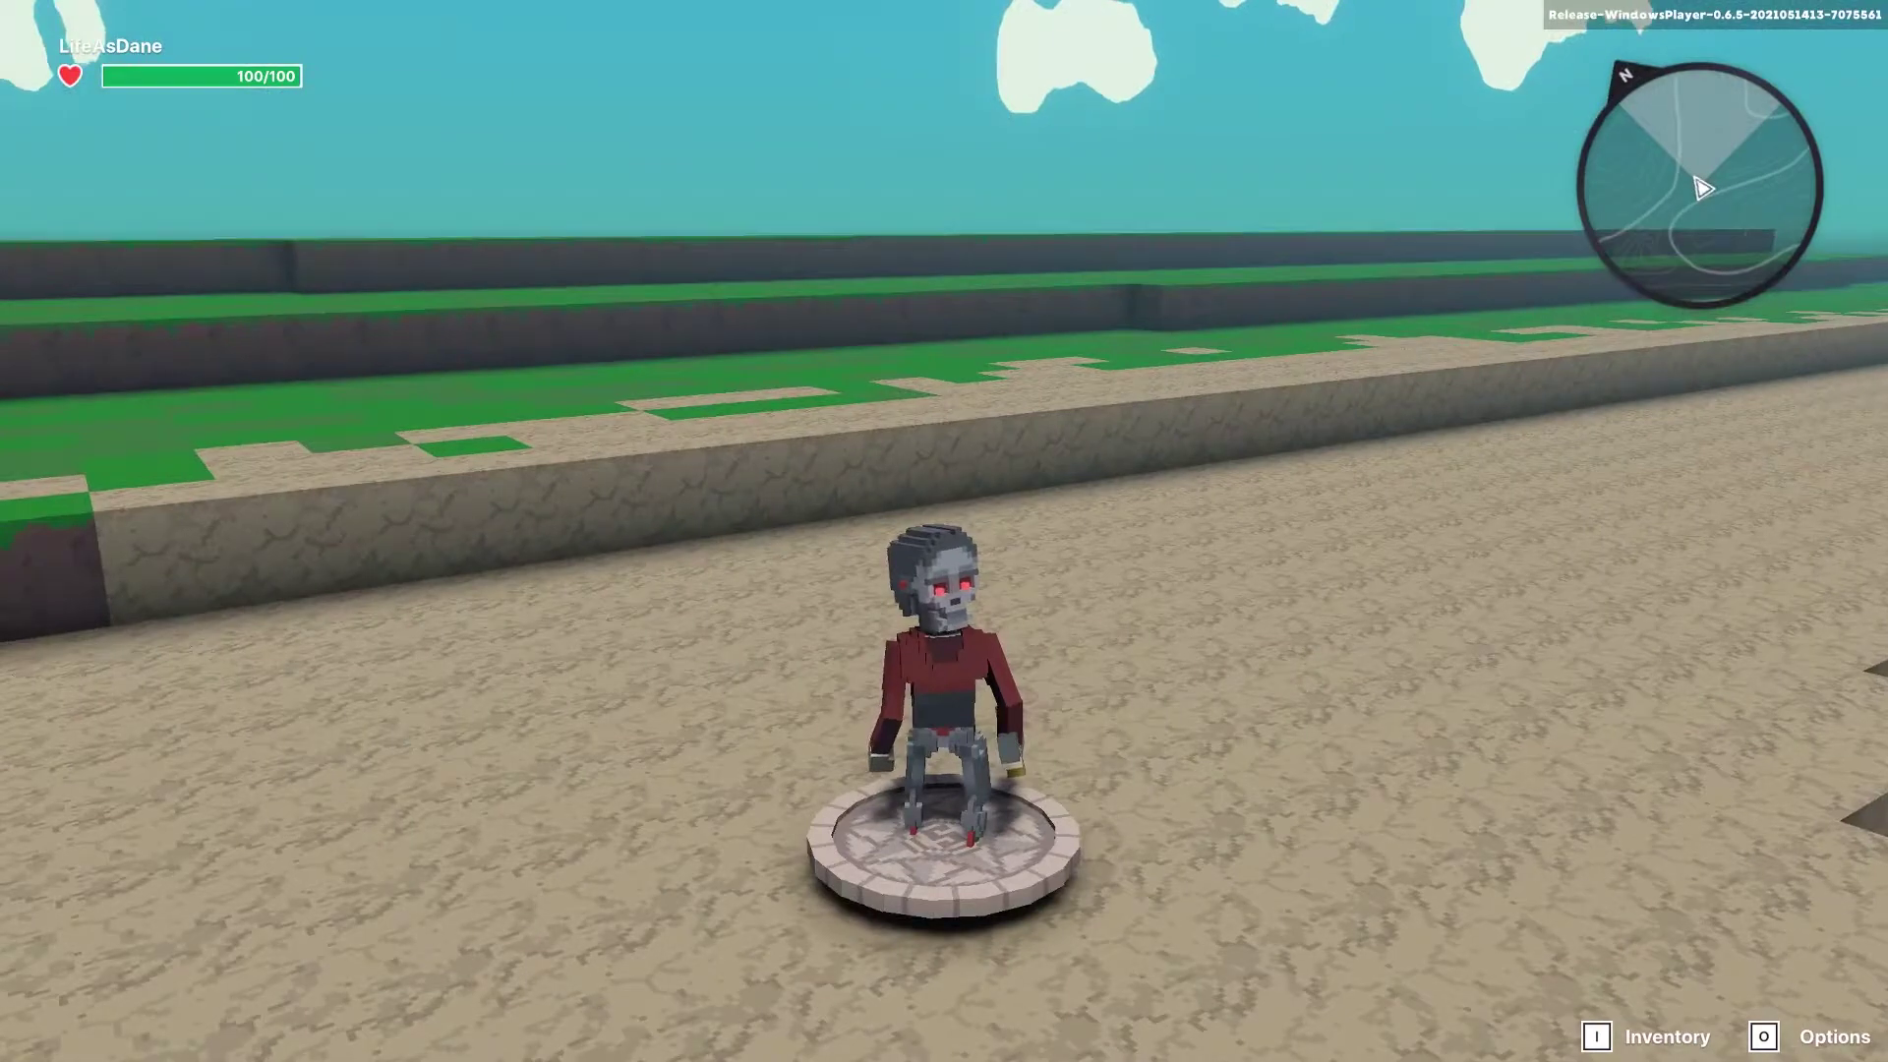
{"action": "key", "text": "w"}
{"action": "left_click", "coordinate": [943, 531]}
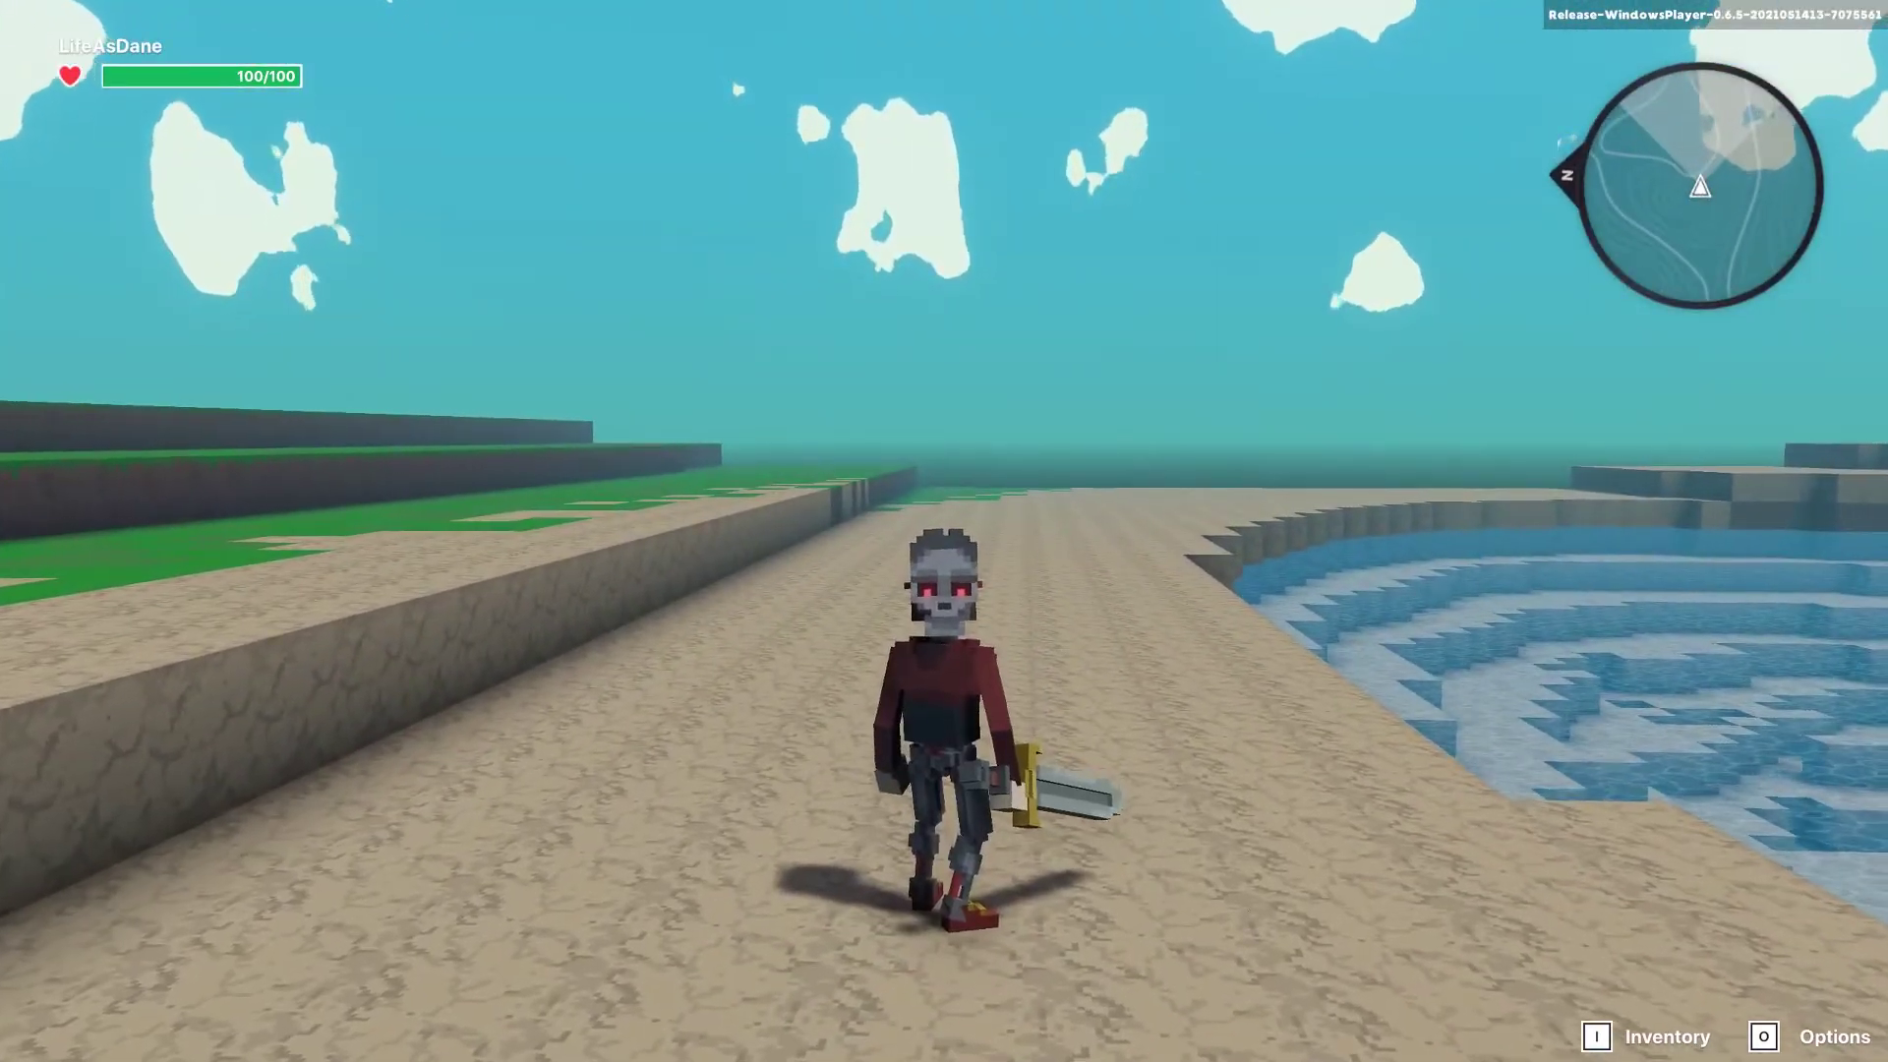
{"action": "key", "text": "w"}
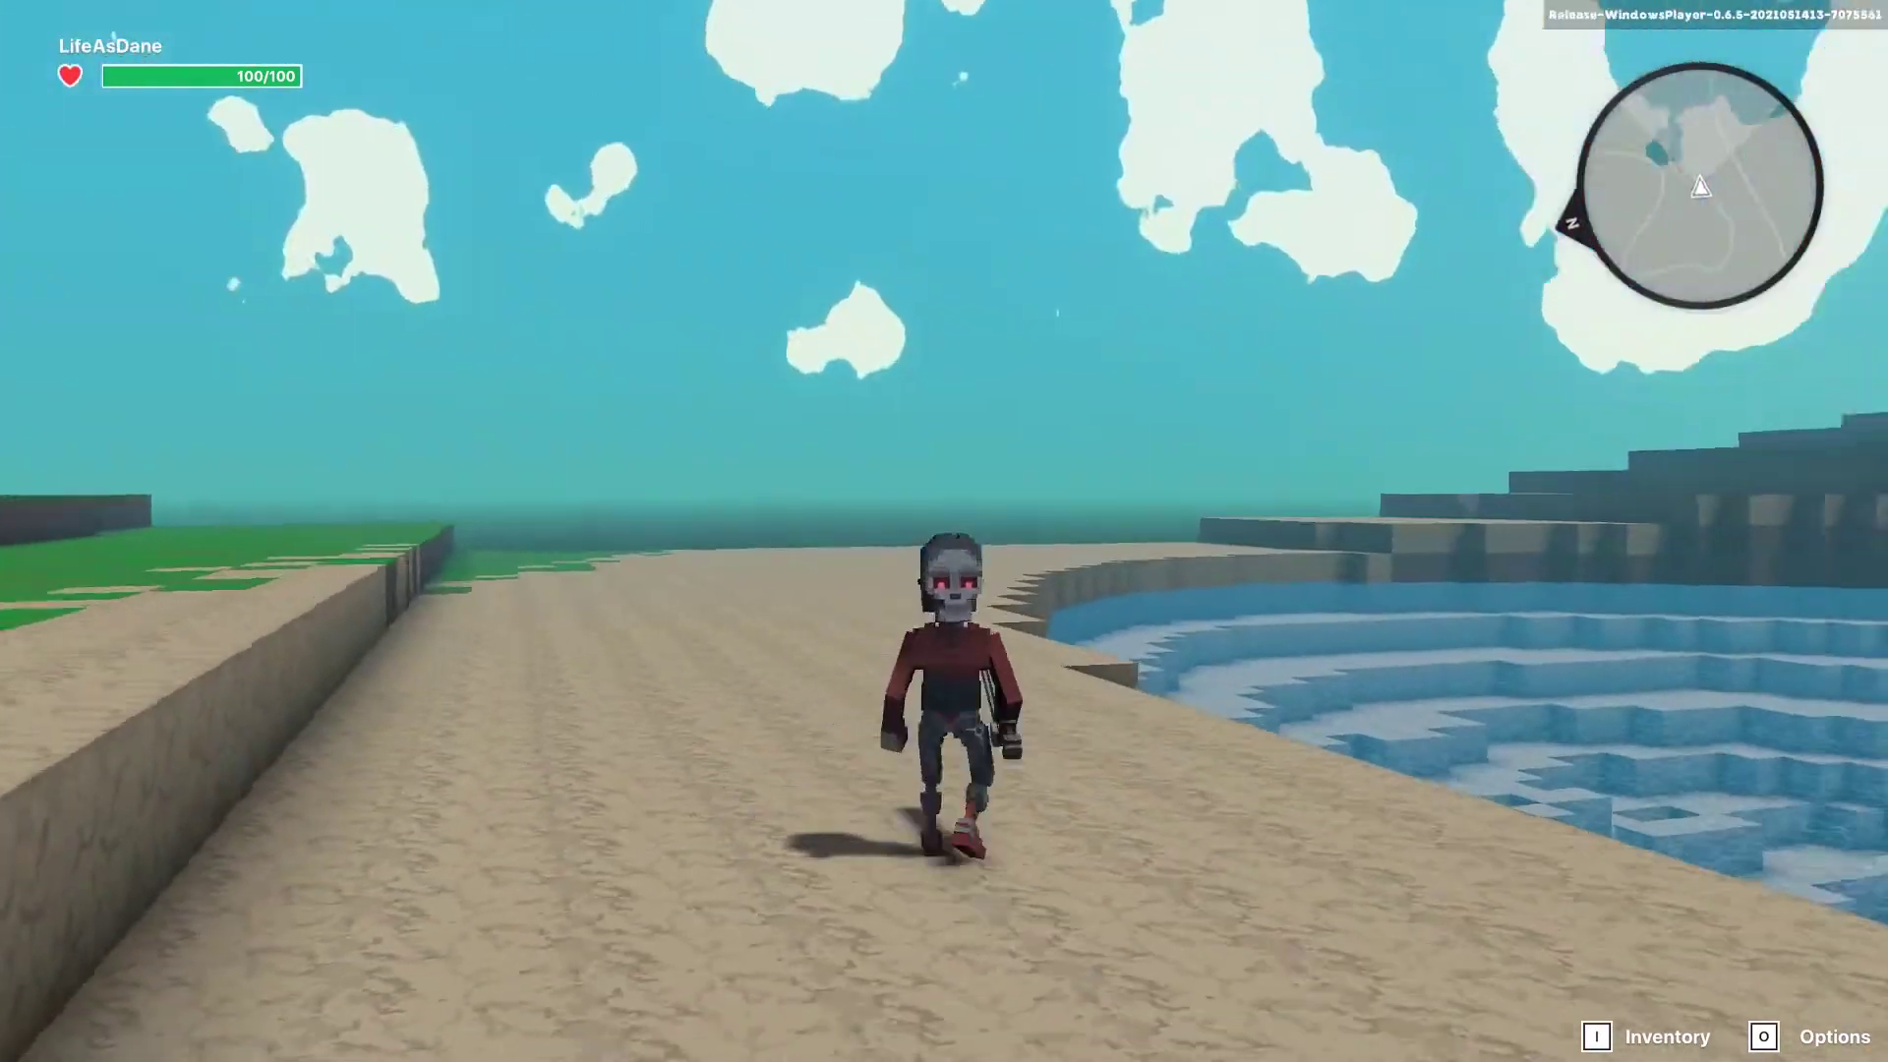
{"action": "key", "text": "s"}
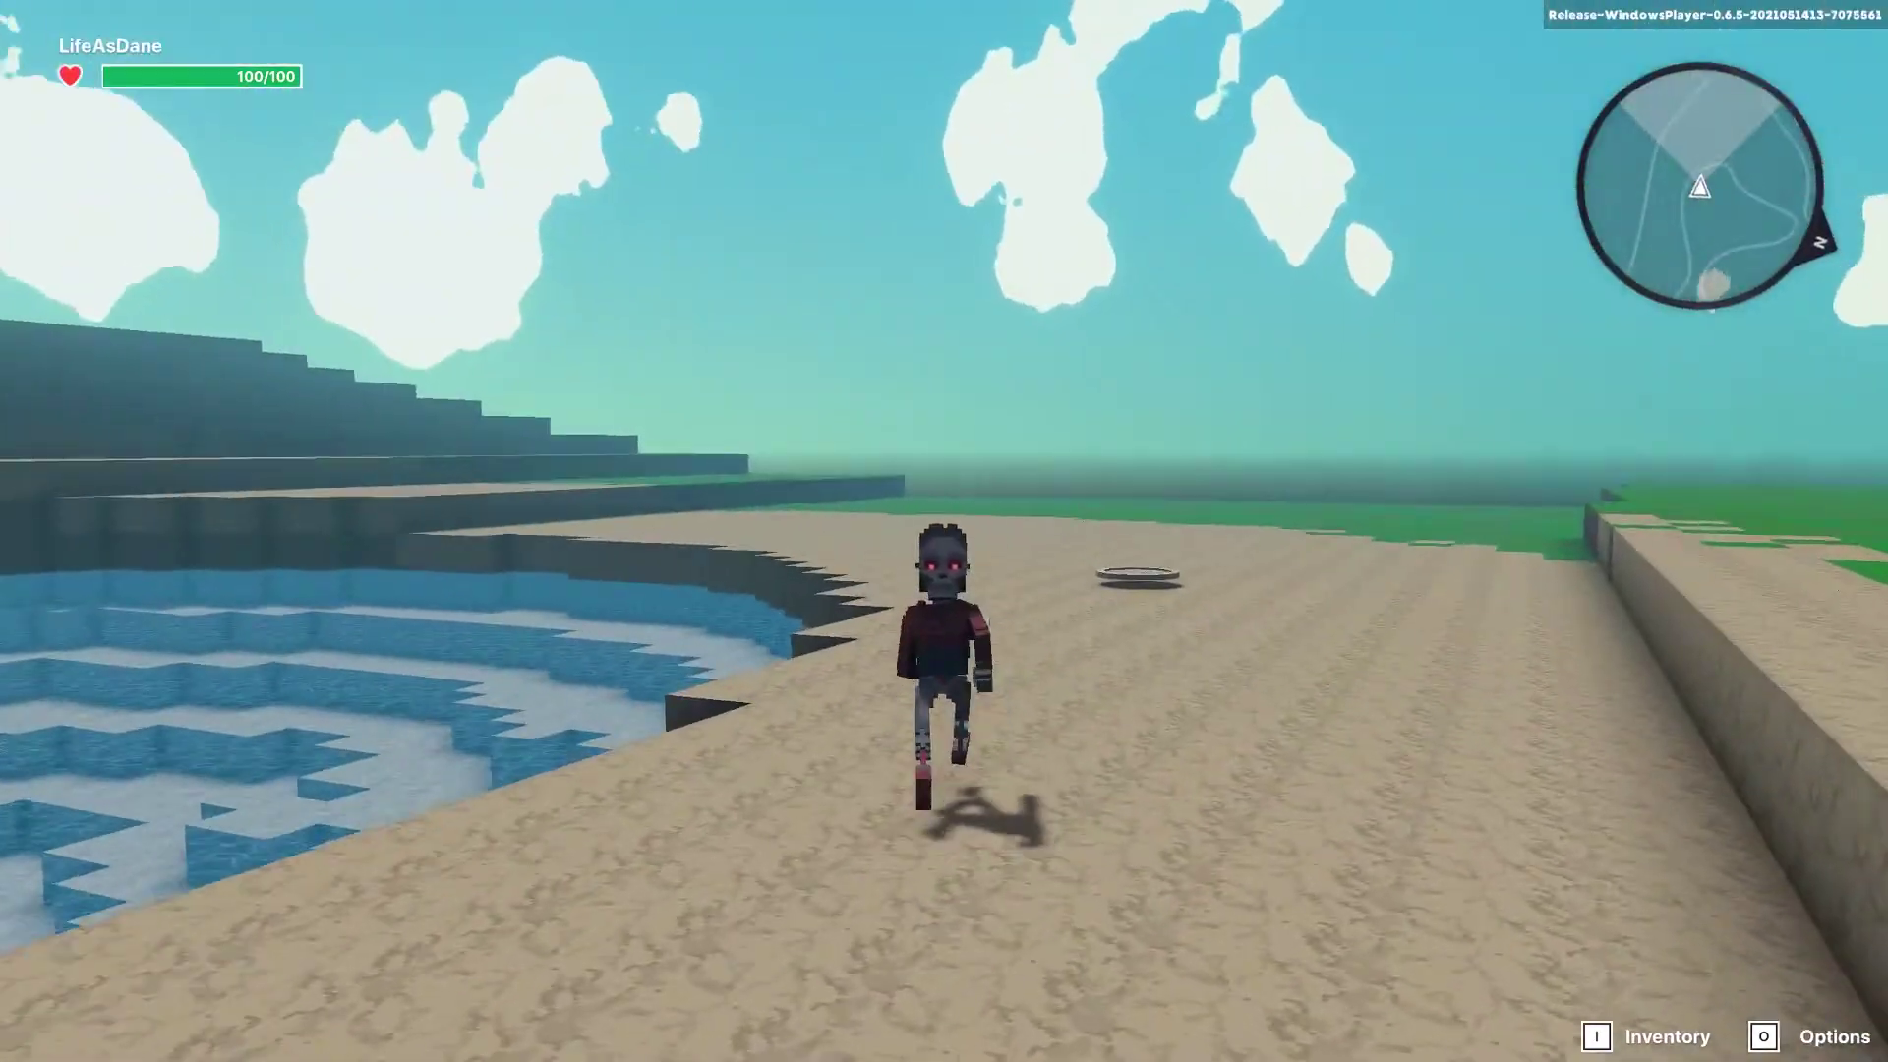
{"action": "key", "text": "w"}
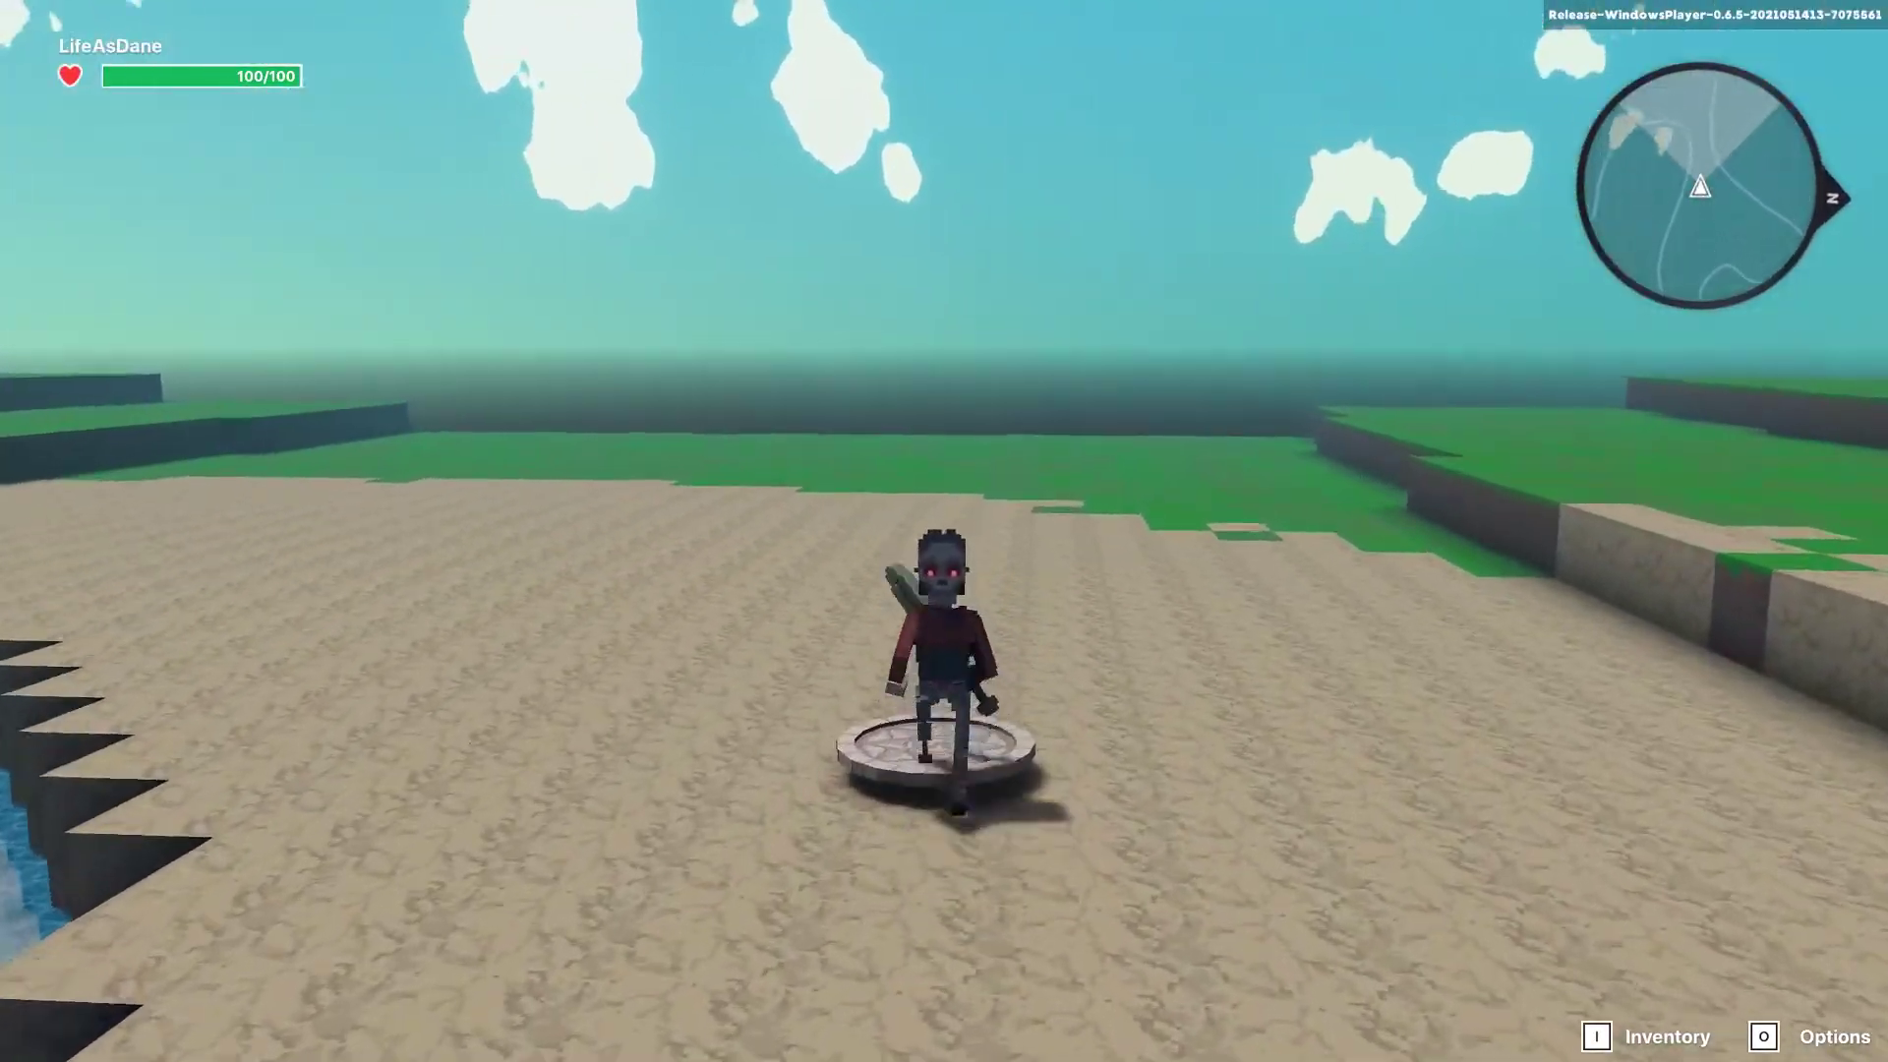
{"action": "key", "text": "w"}
{"action": "scroll", "coordinate": [943, 530], "scroll_direction": "up", "scroll_amount": 1}
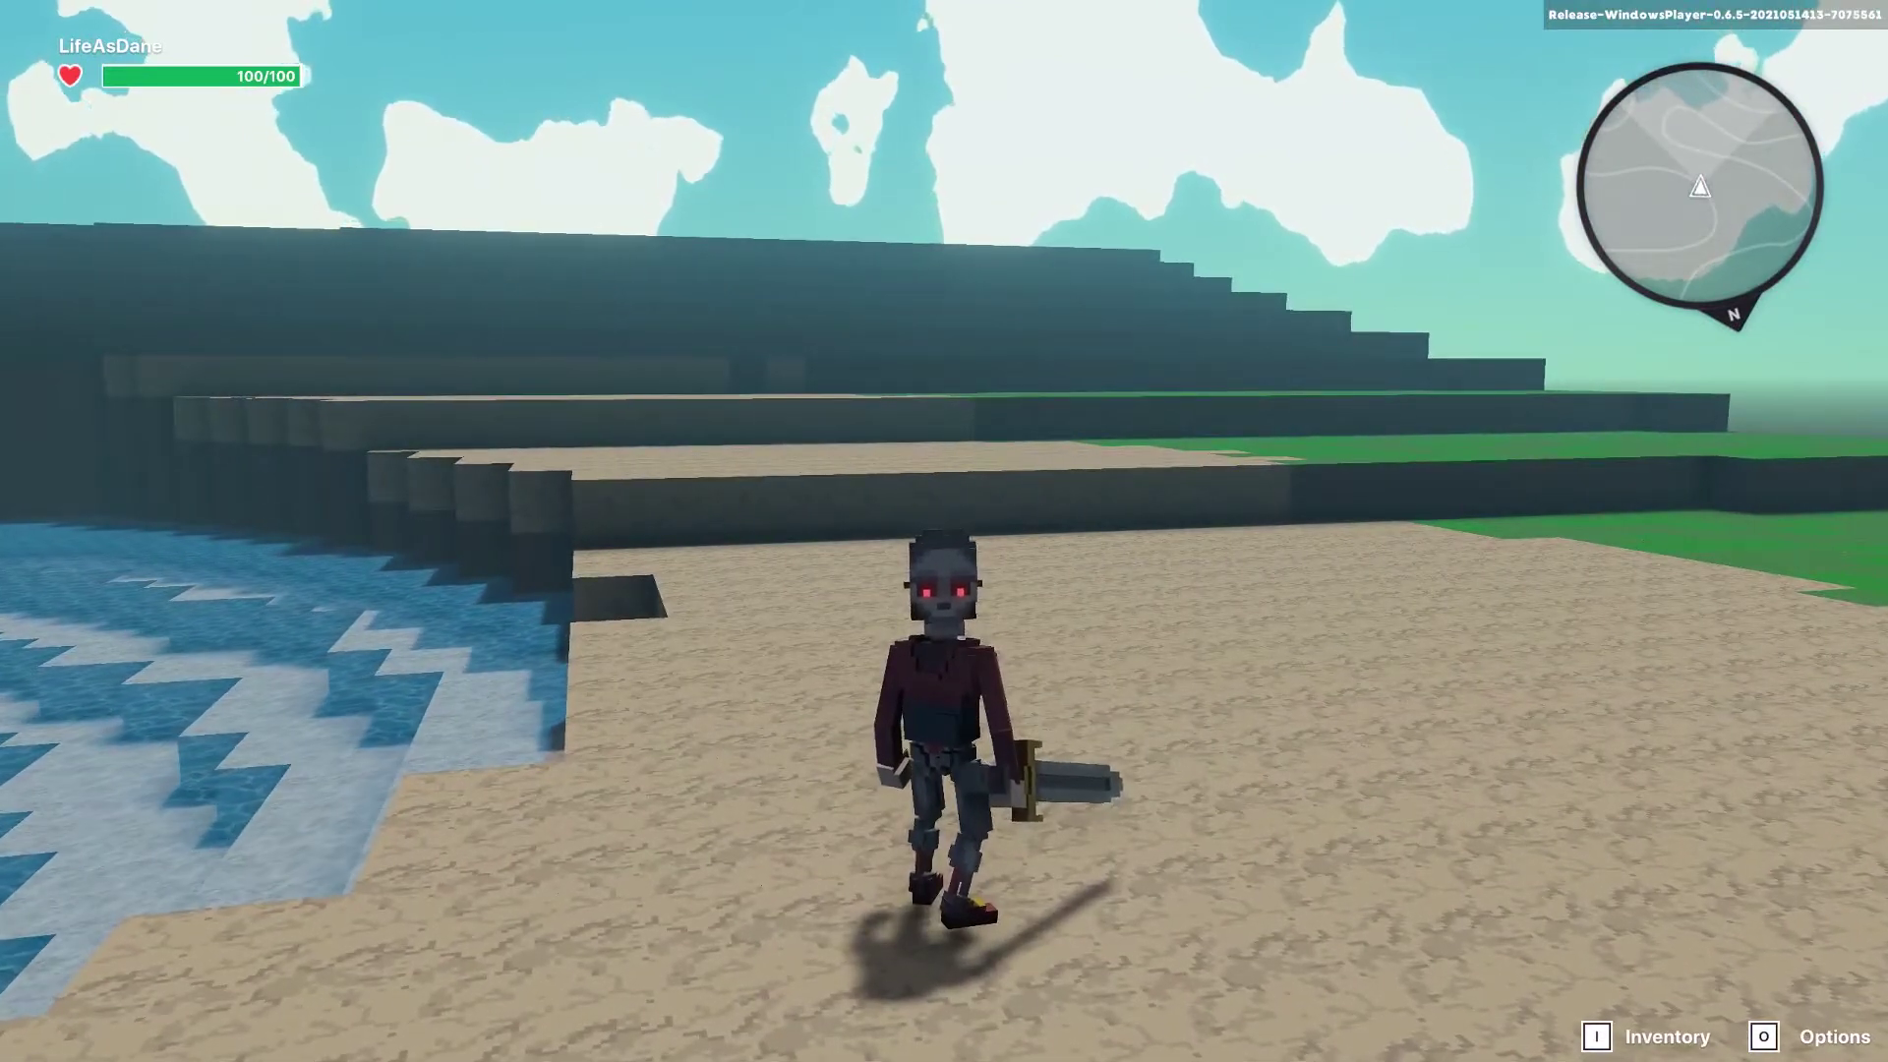
Step: Equip the avatar with the blue shoes from the inventory, and try out sword swings and walking beside the lake
{"action": "key", "text": "i"}
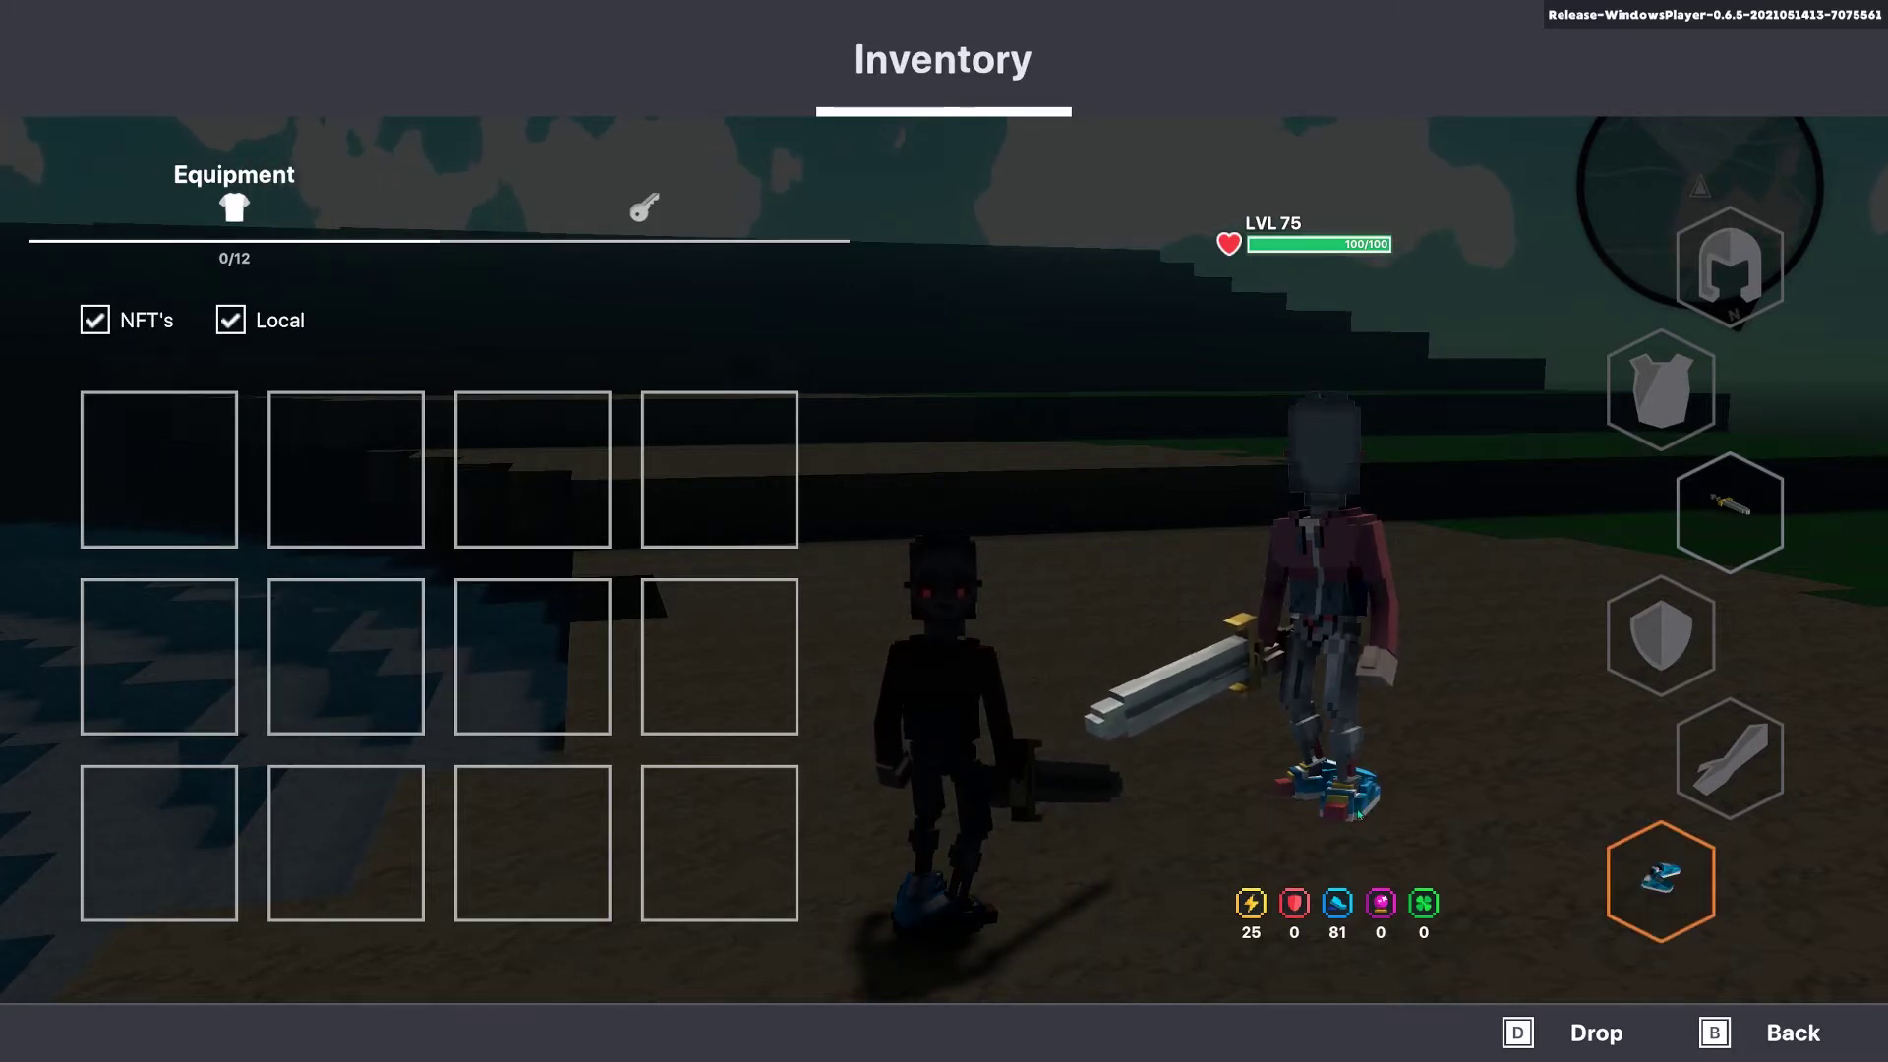
{"action": "key", "text": "b"}
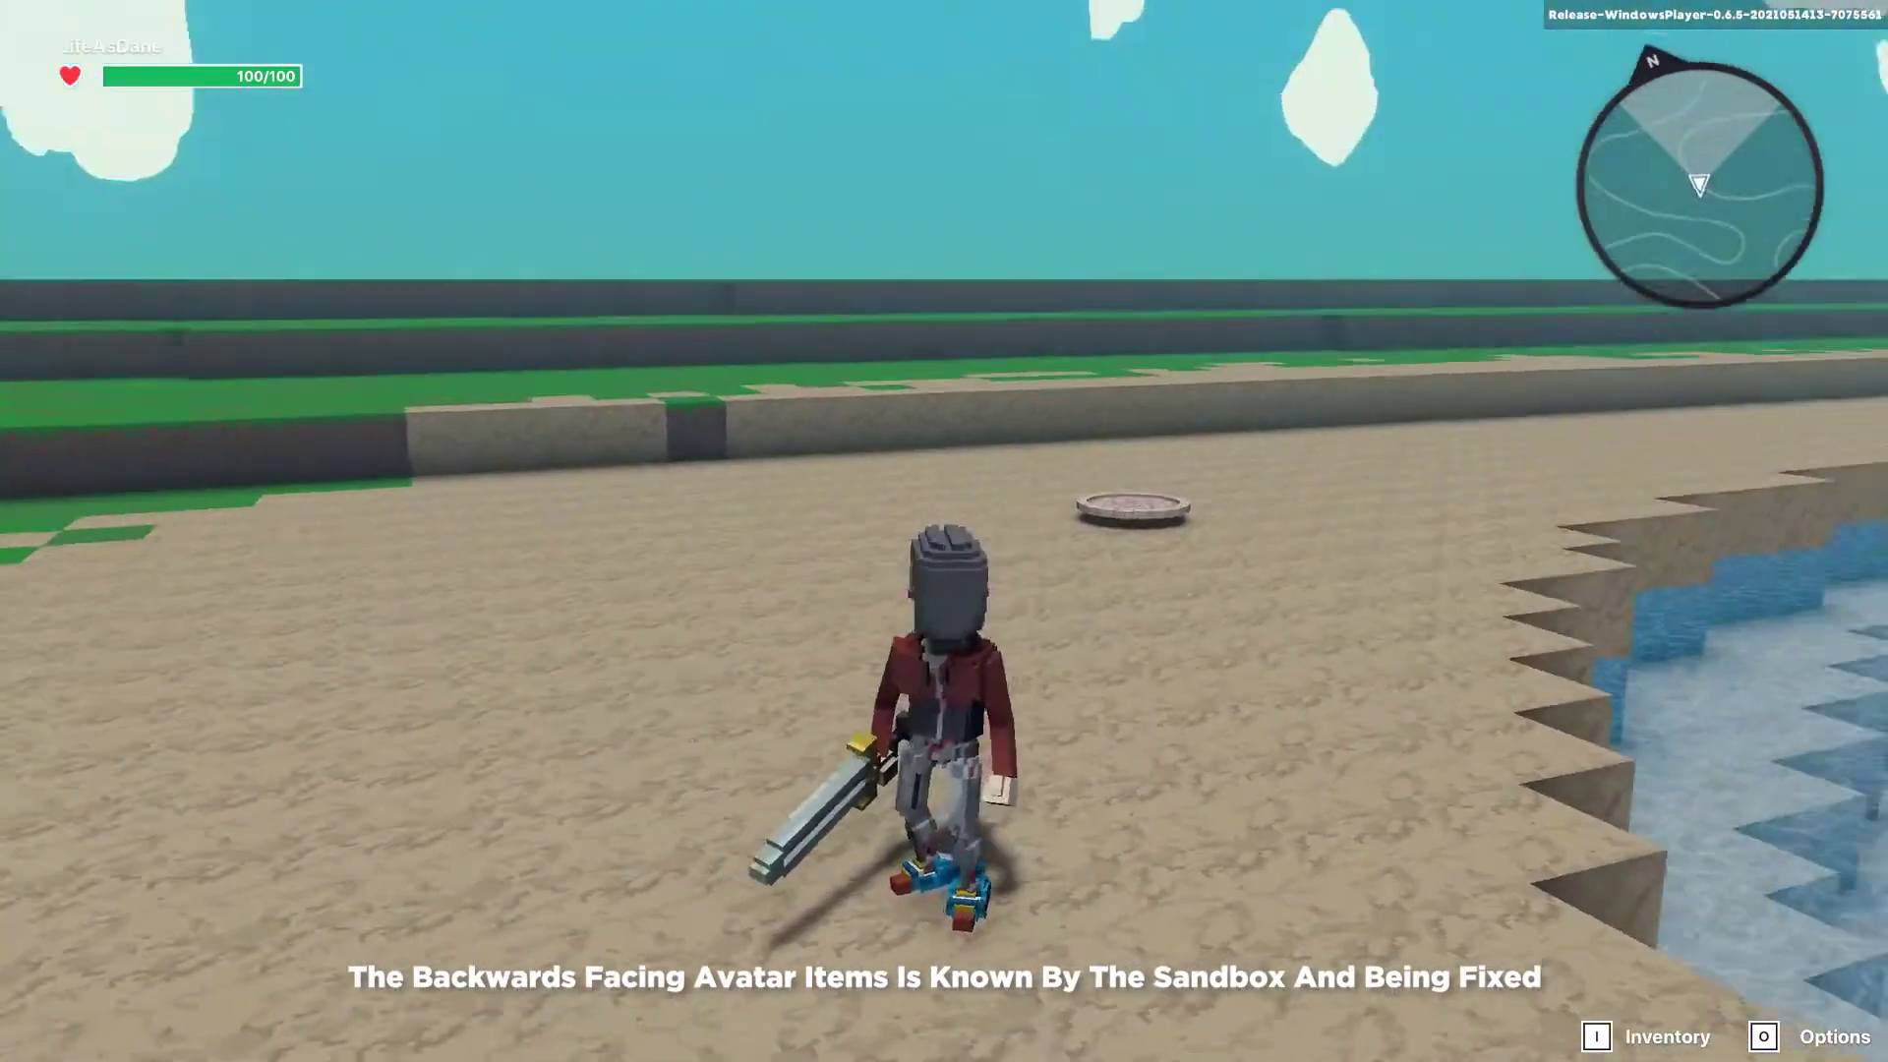
{"action": "left_click", "coordinate": [944, 531]}
{"action": "left_click", "coordinate": [944, 531]}
{"action": "left_click", "coordinate": [944, 531]}
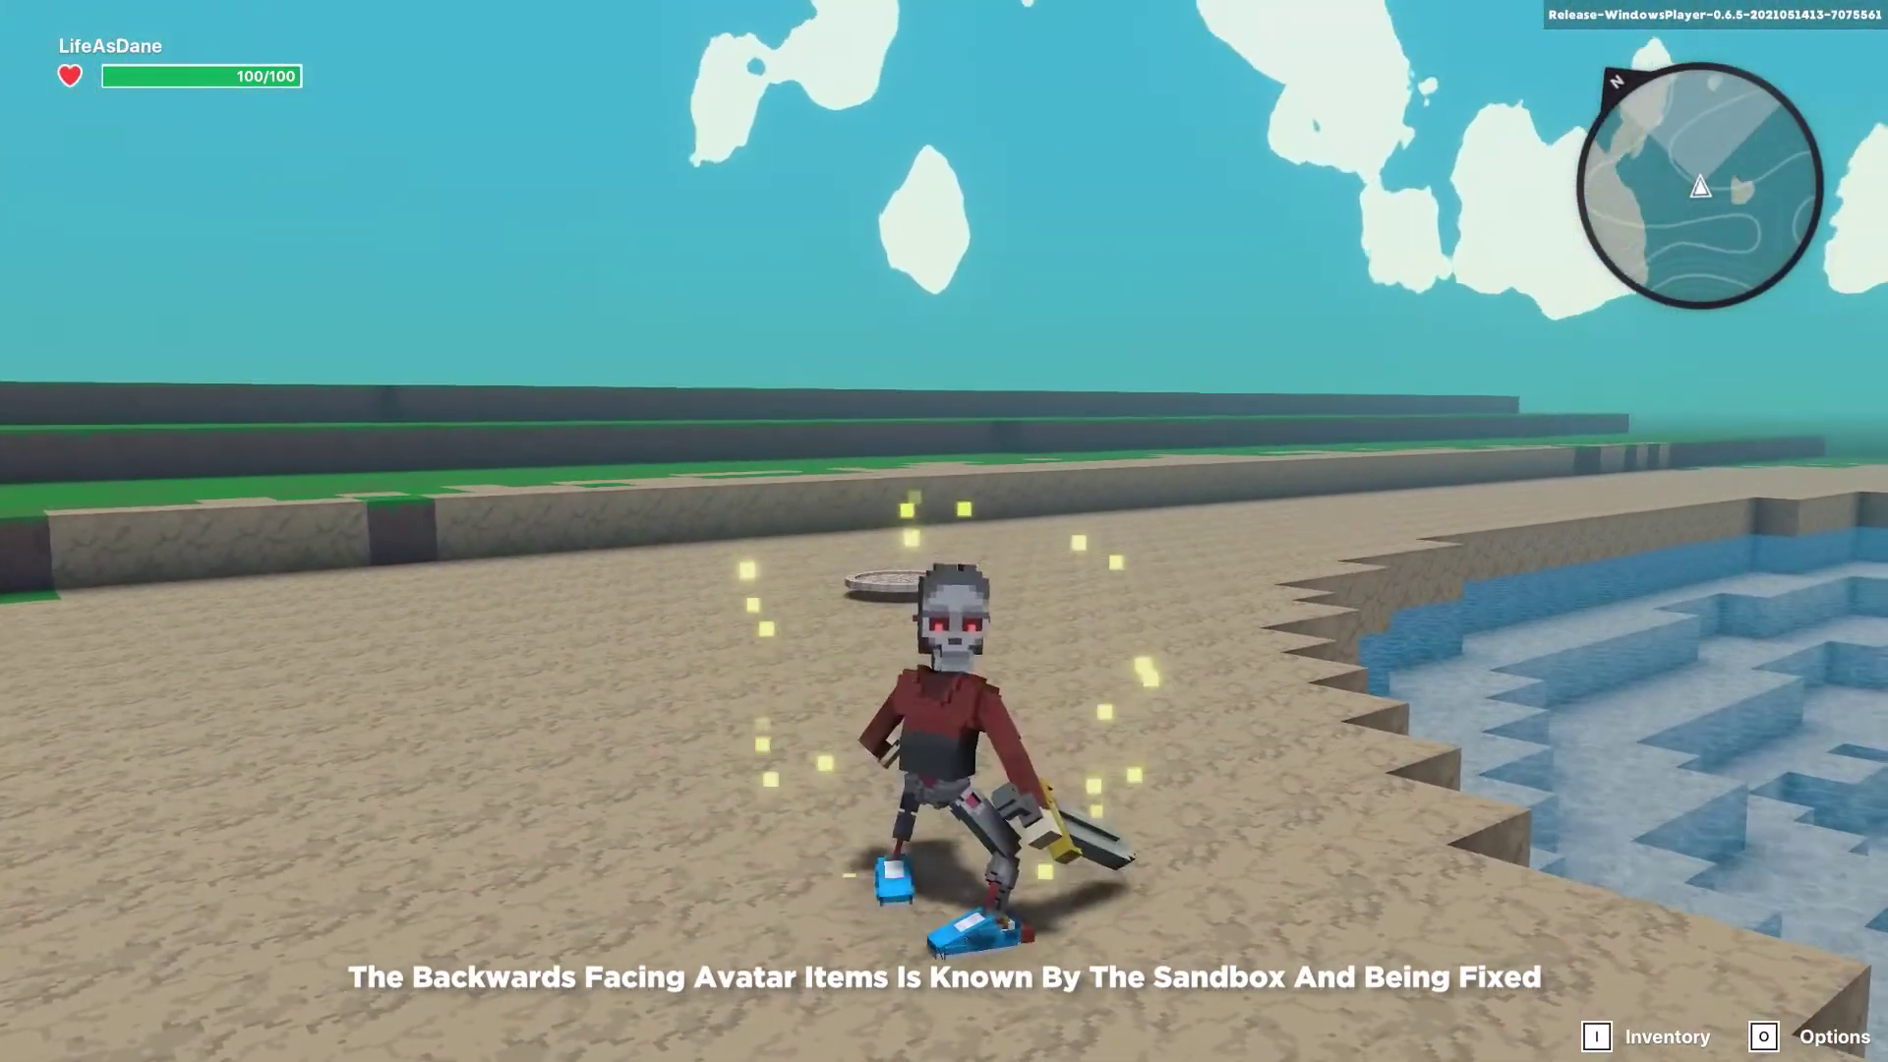
{"action": "key", "text": "w"}
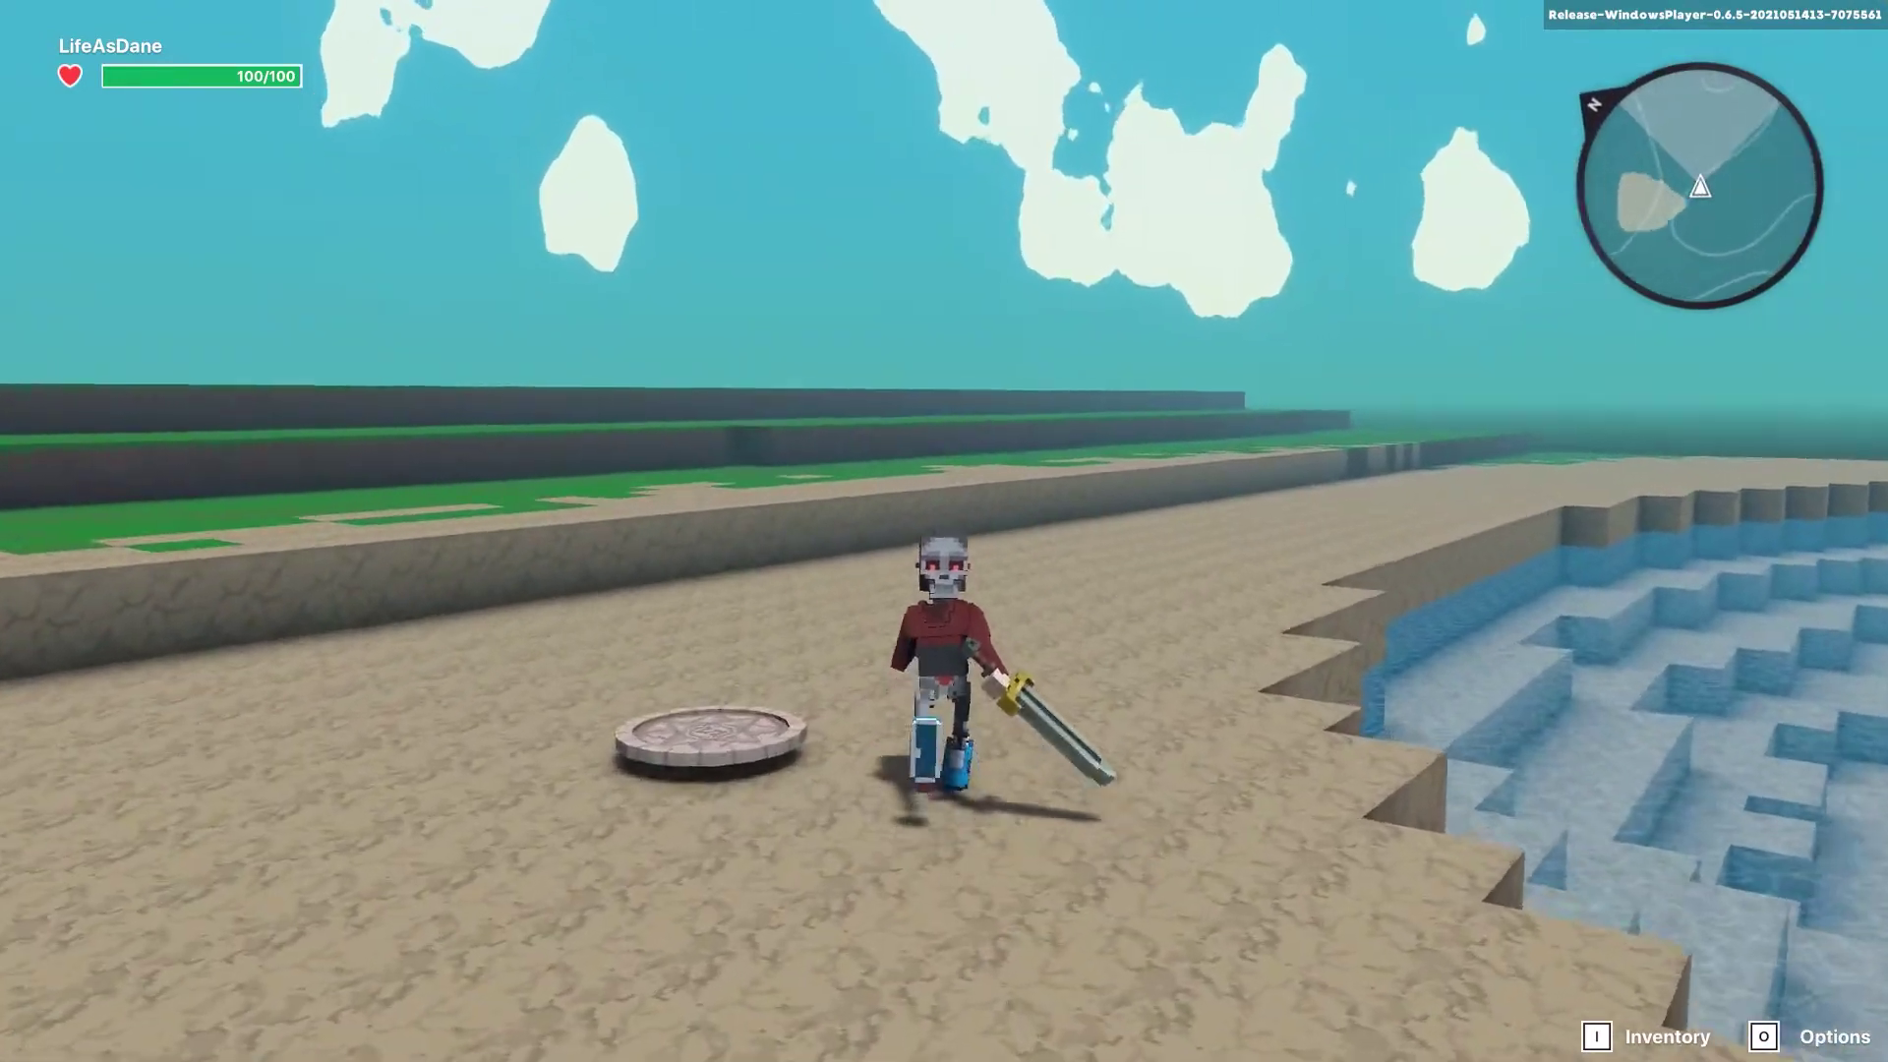
Step: Run the avatar off the beach and jump up the grassy terraces to the outer corner of the land
{"action": "key", "text": "w"}
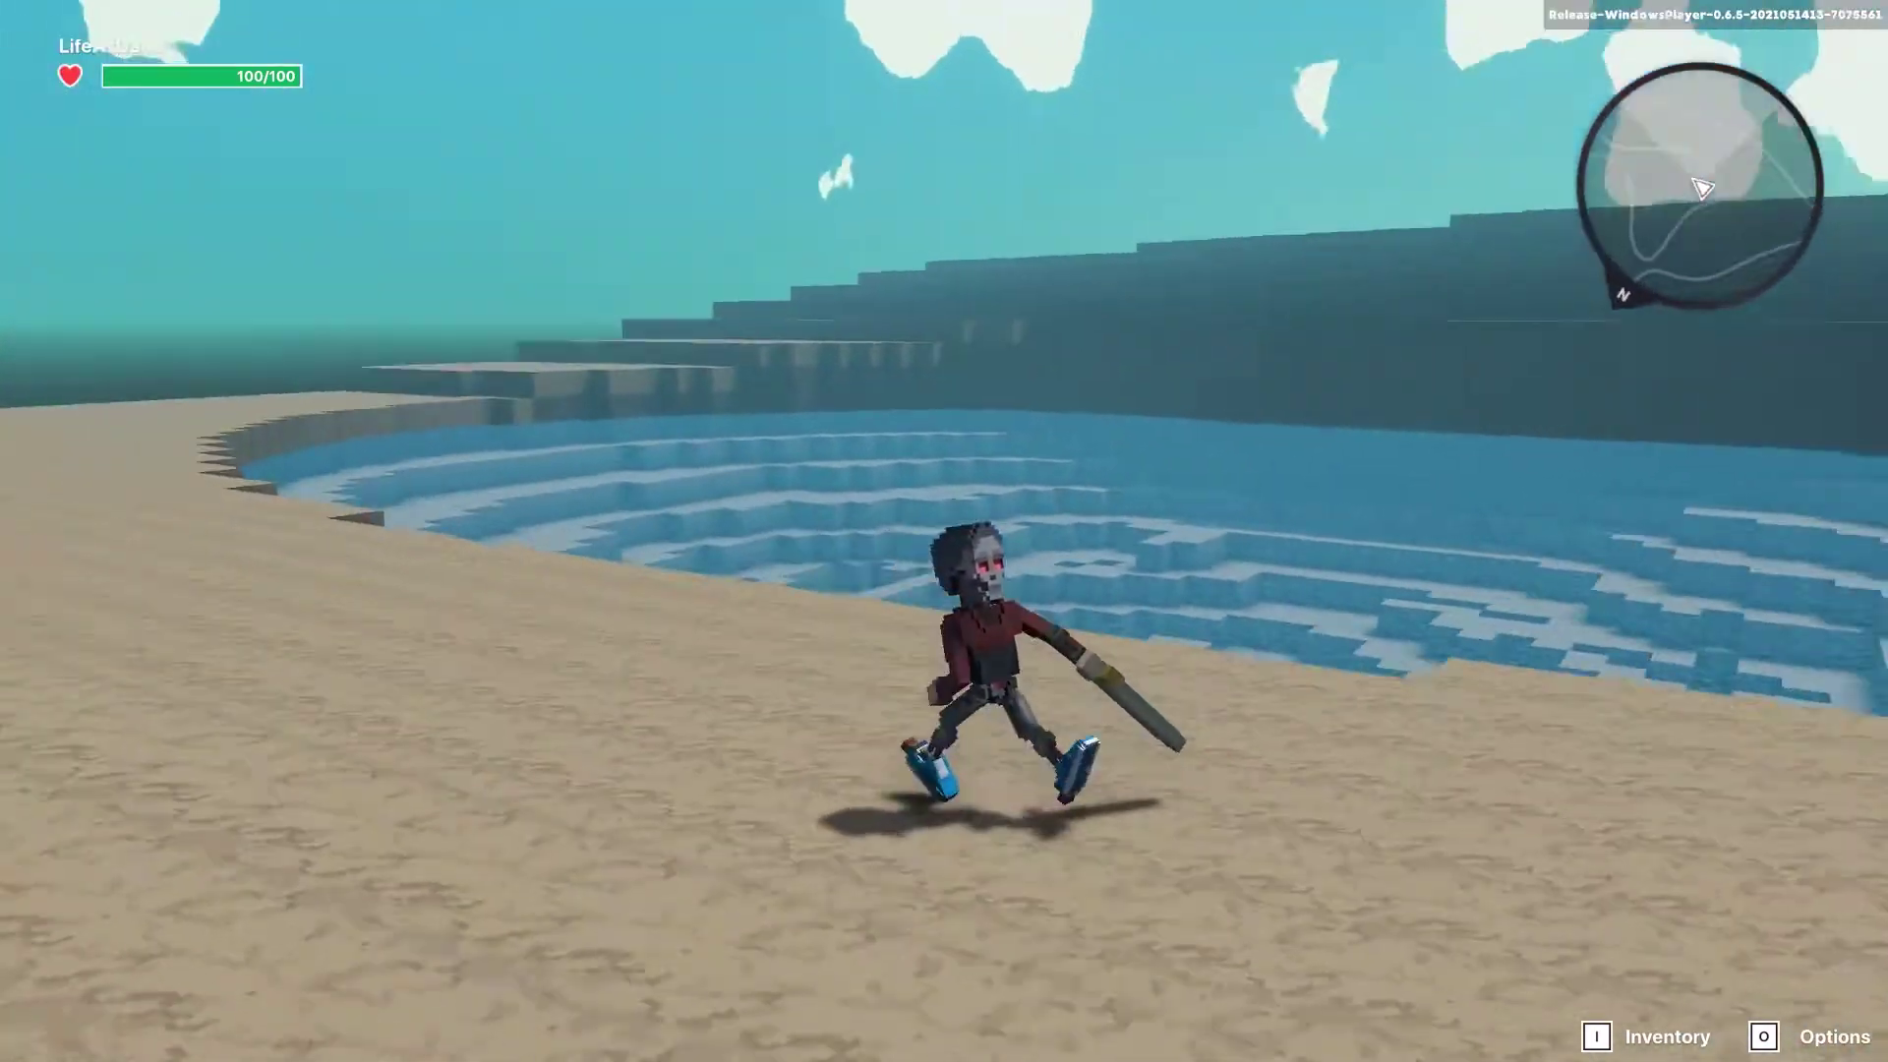
{"action": "key", "text": "w"}
{"action": "key", "text": "space"}
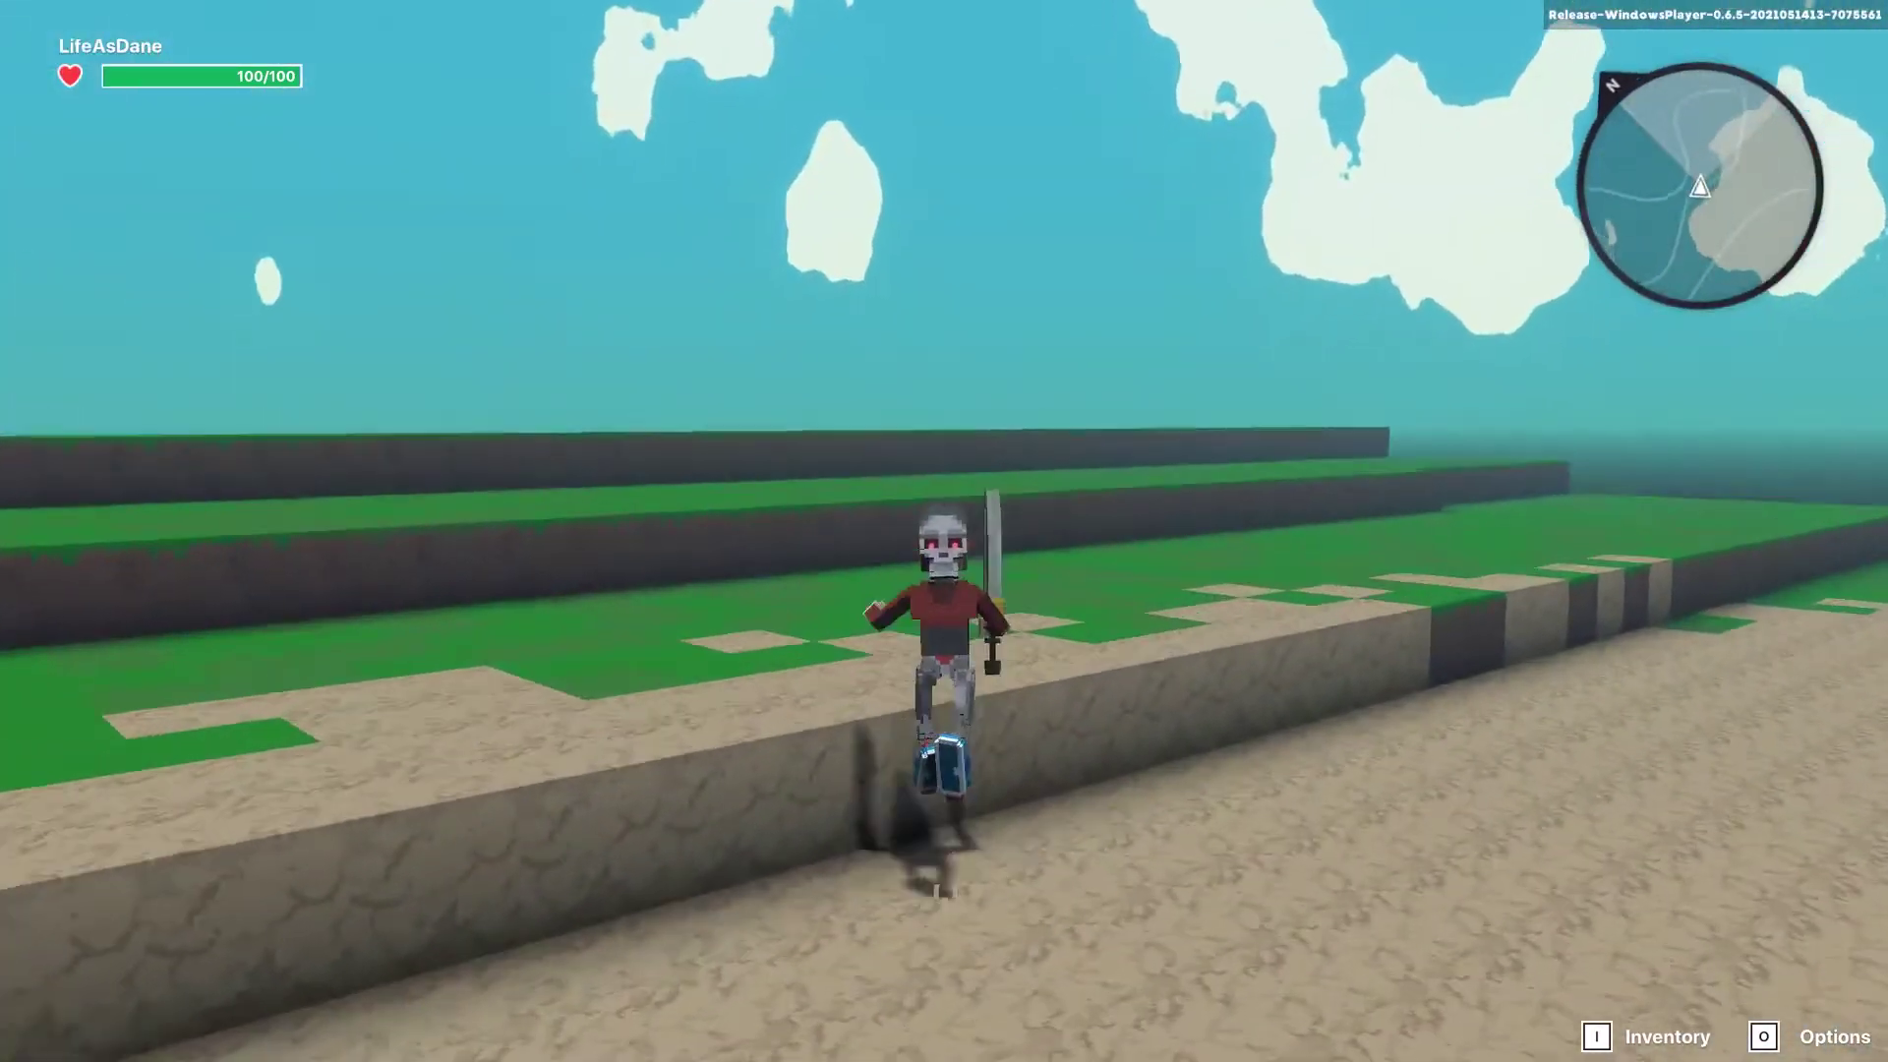
{"action": "key", "text": "w"}
{"action": "key", "text": "space"}
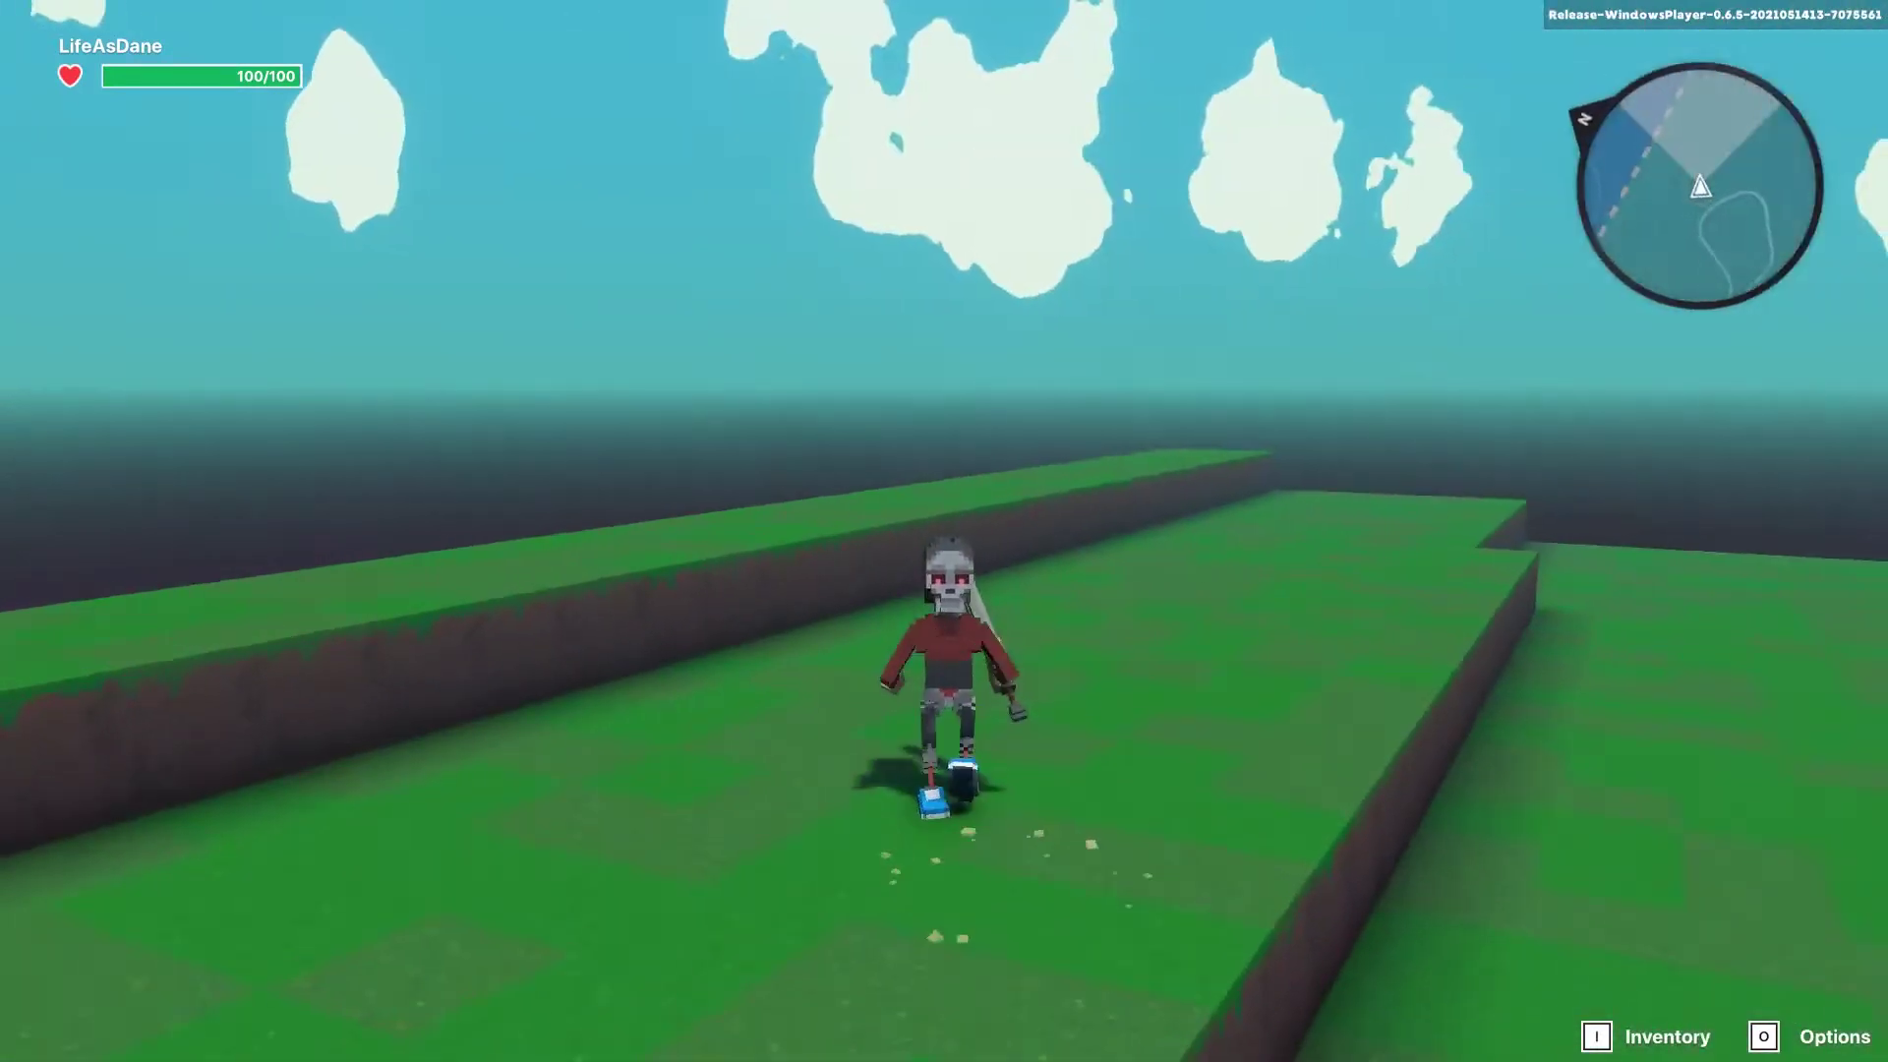
{"action": "key", "text": "w"}
{"action": "key", "text": "space"}
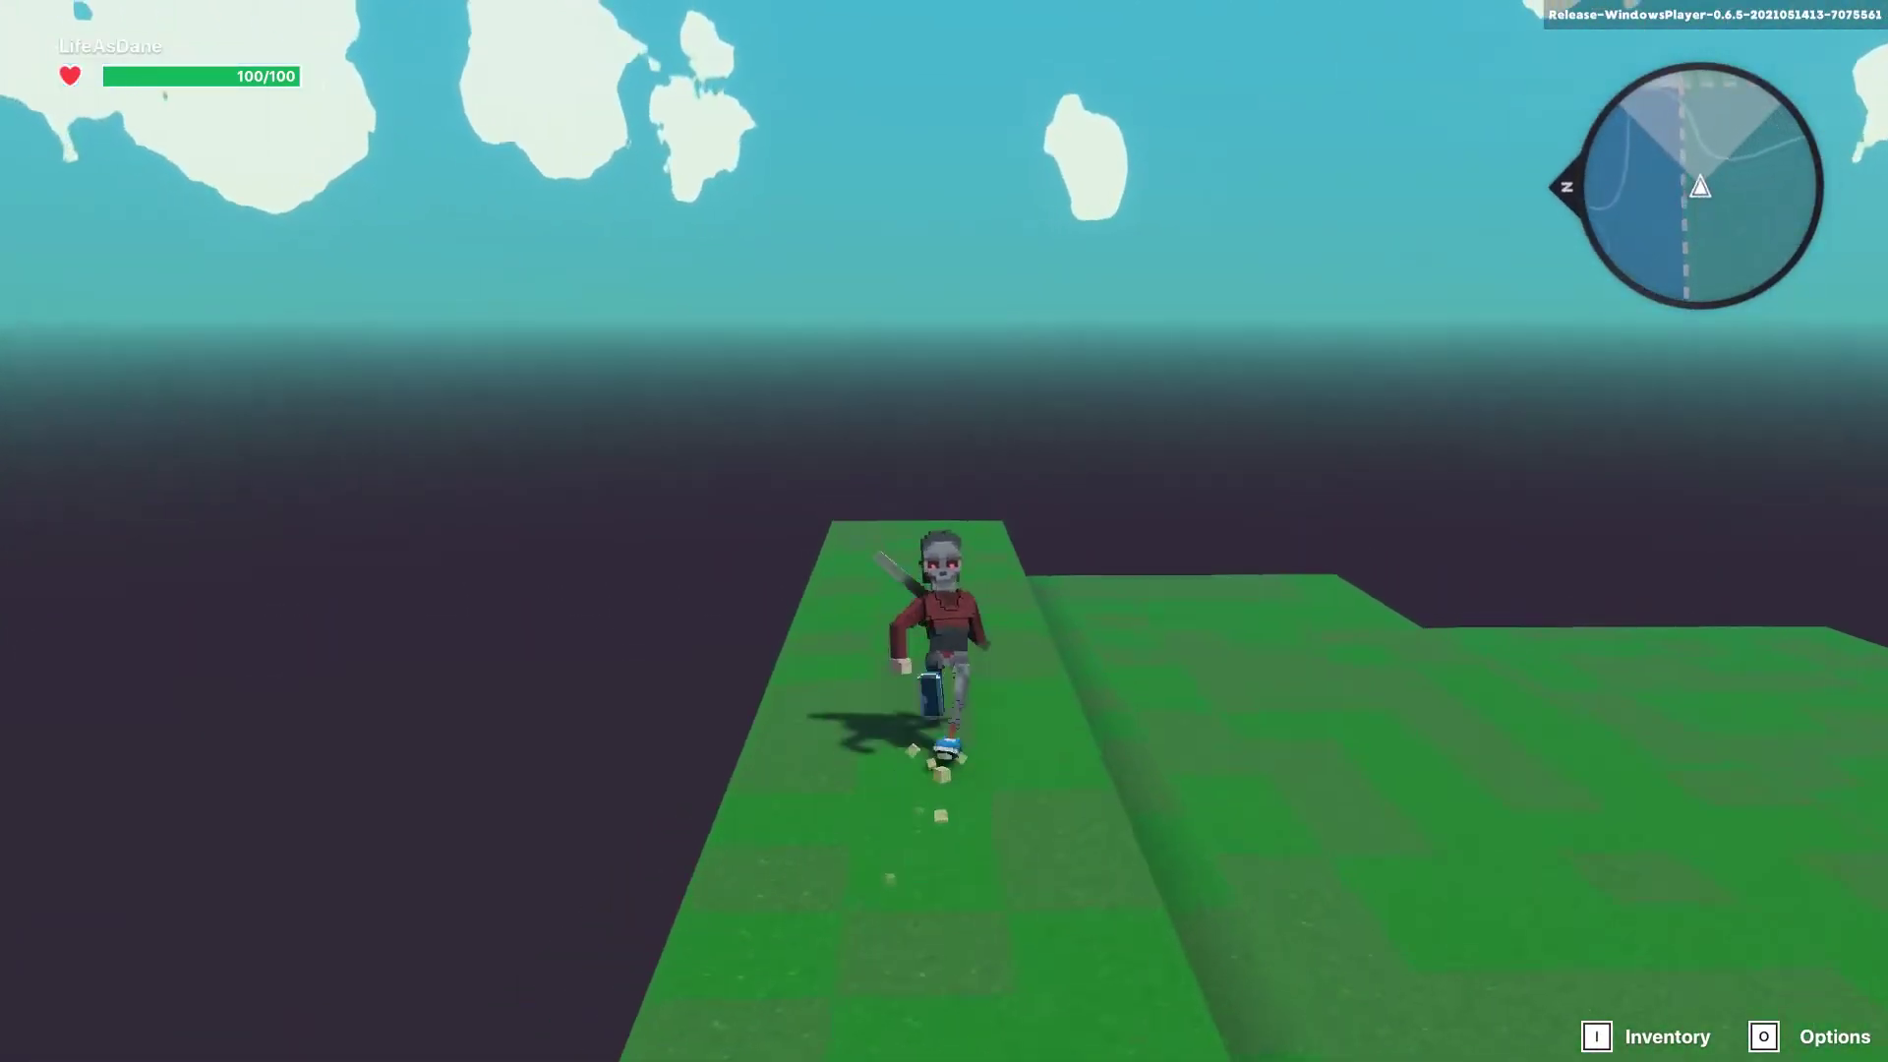
{"action": "key", "text": "w"}
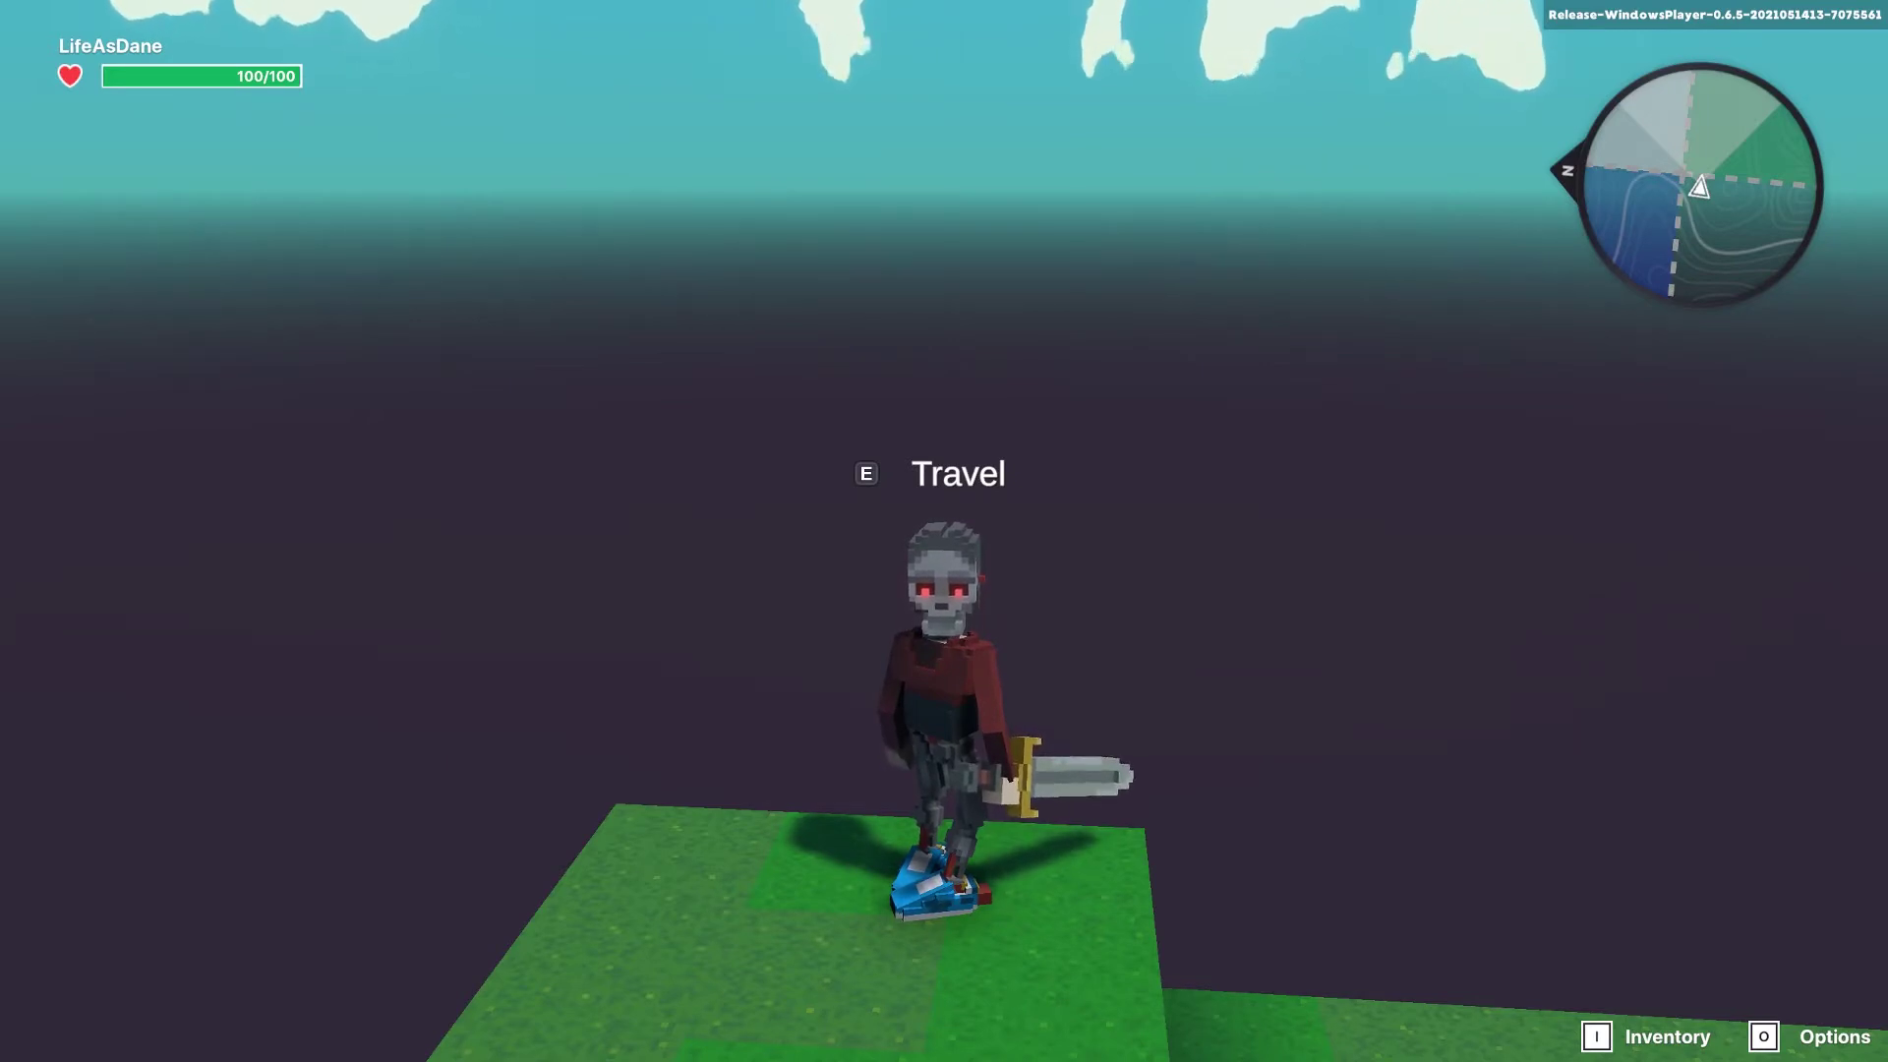
Step: Try the Travel action at the land's corner and turn the avatar around to view the lake and grass
{"action": "key", "text": "e"}
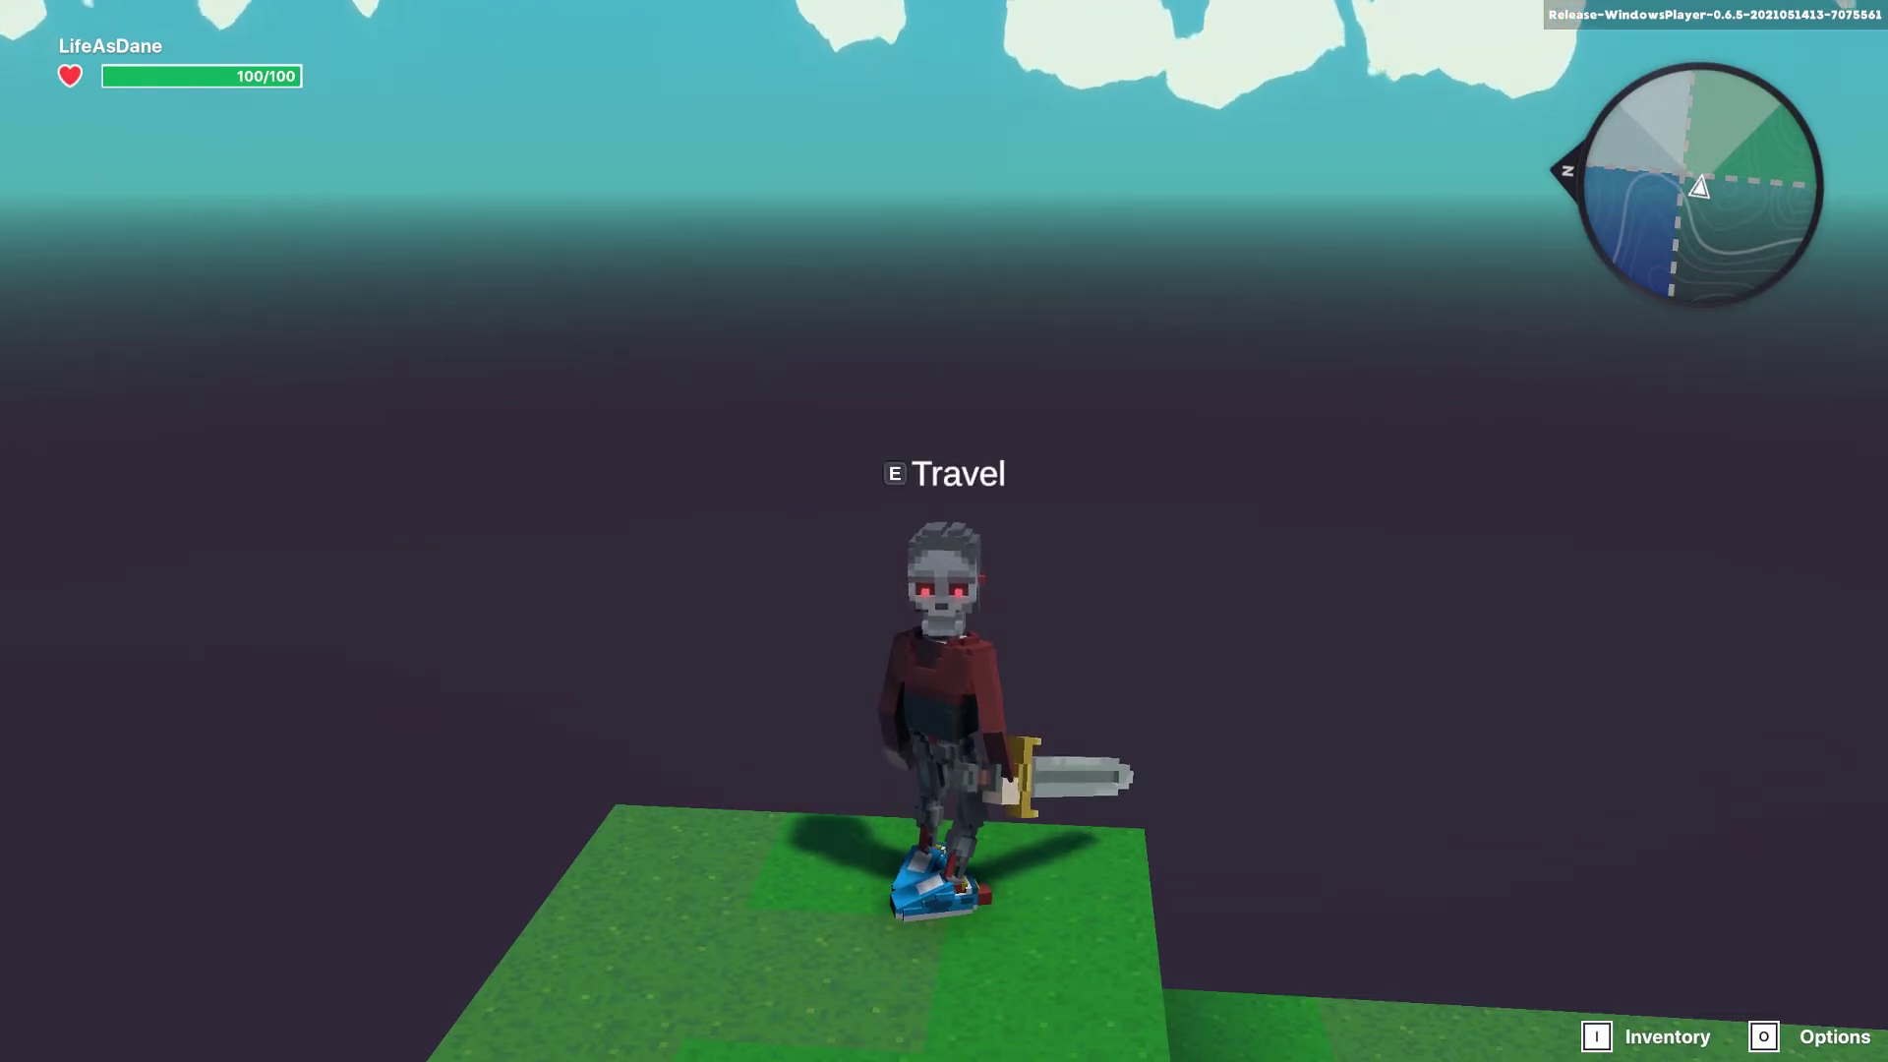
{"action": "key", "text": "s"}
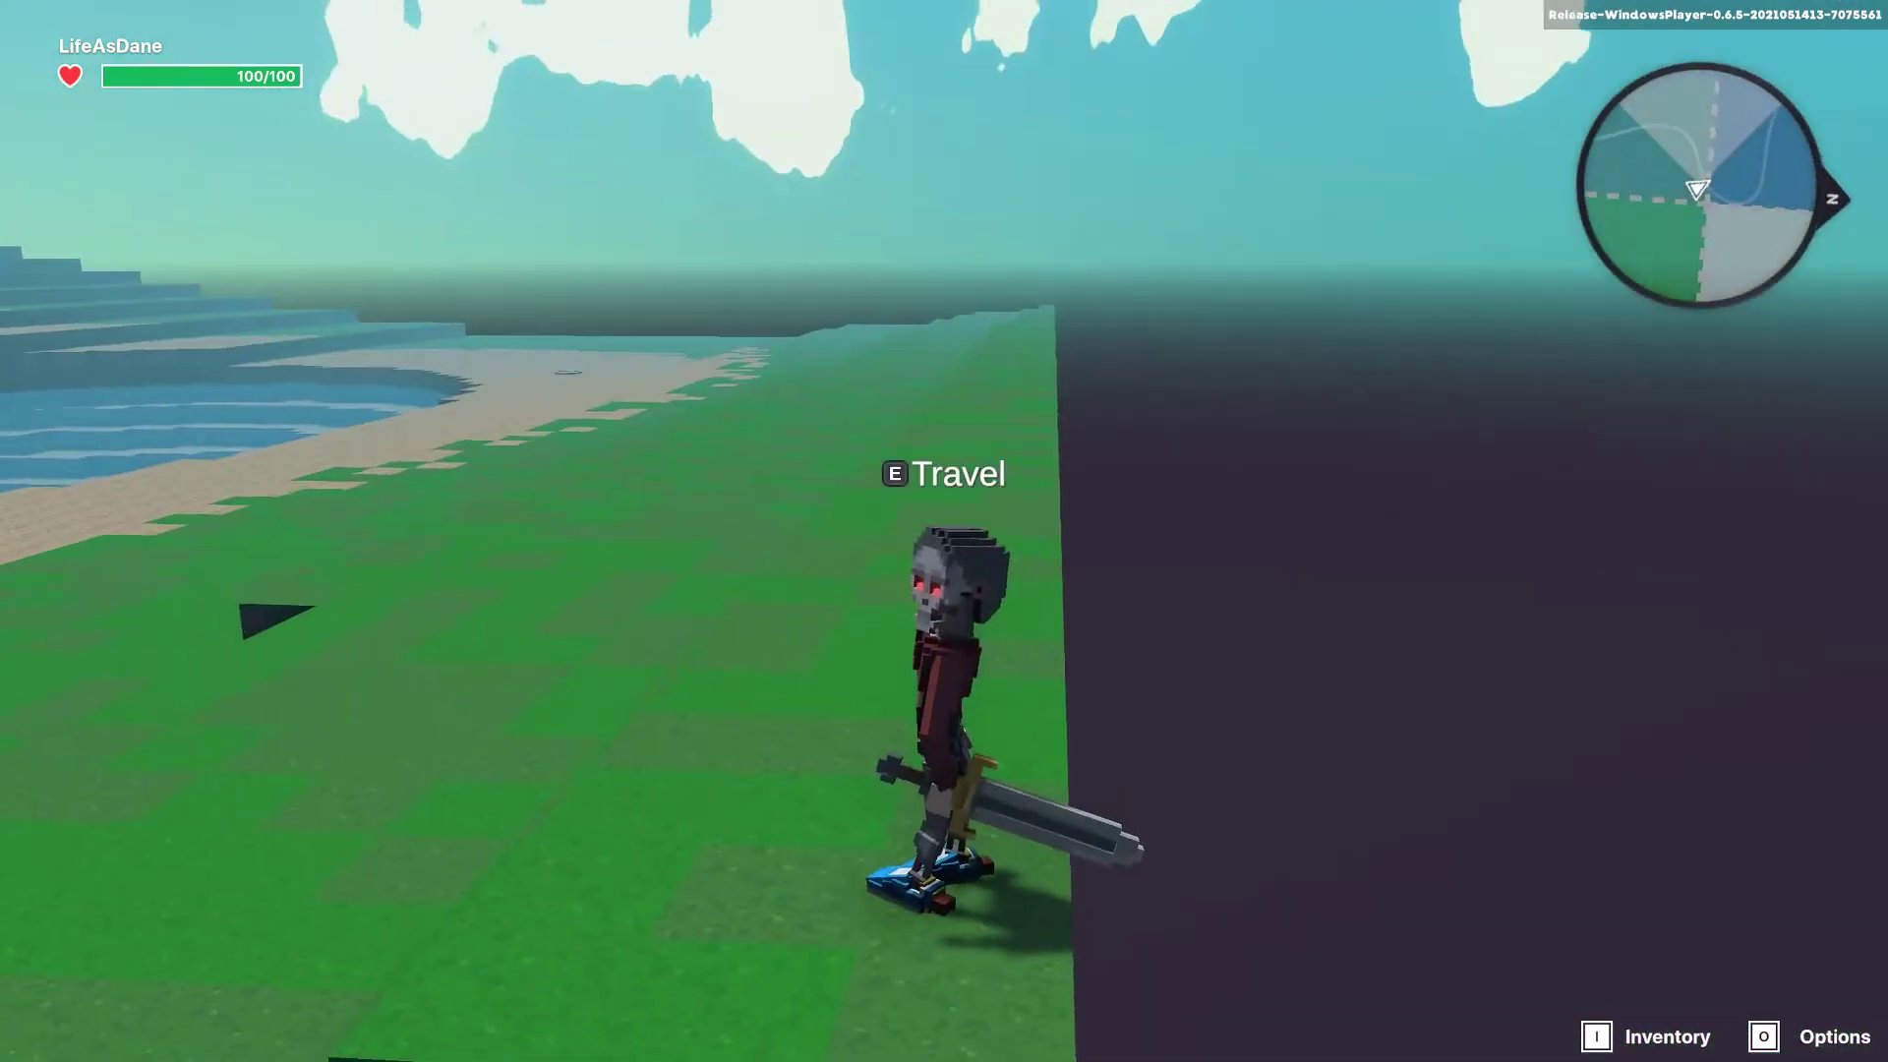
{"action": "key", "text": "s"}
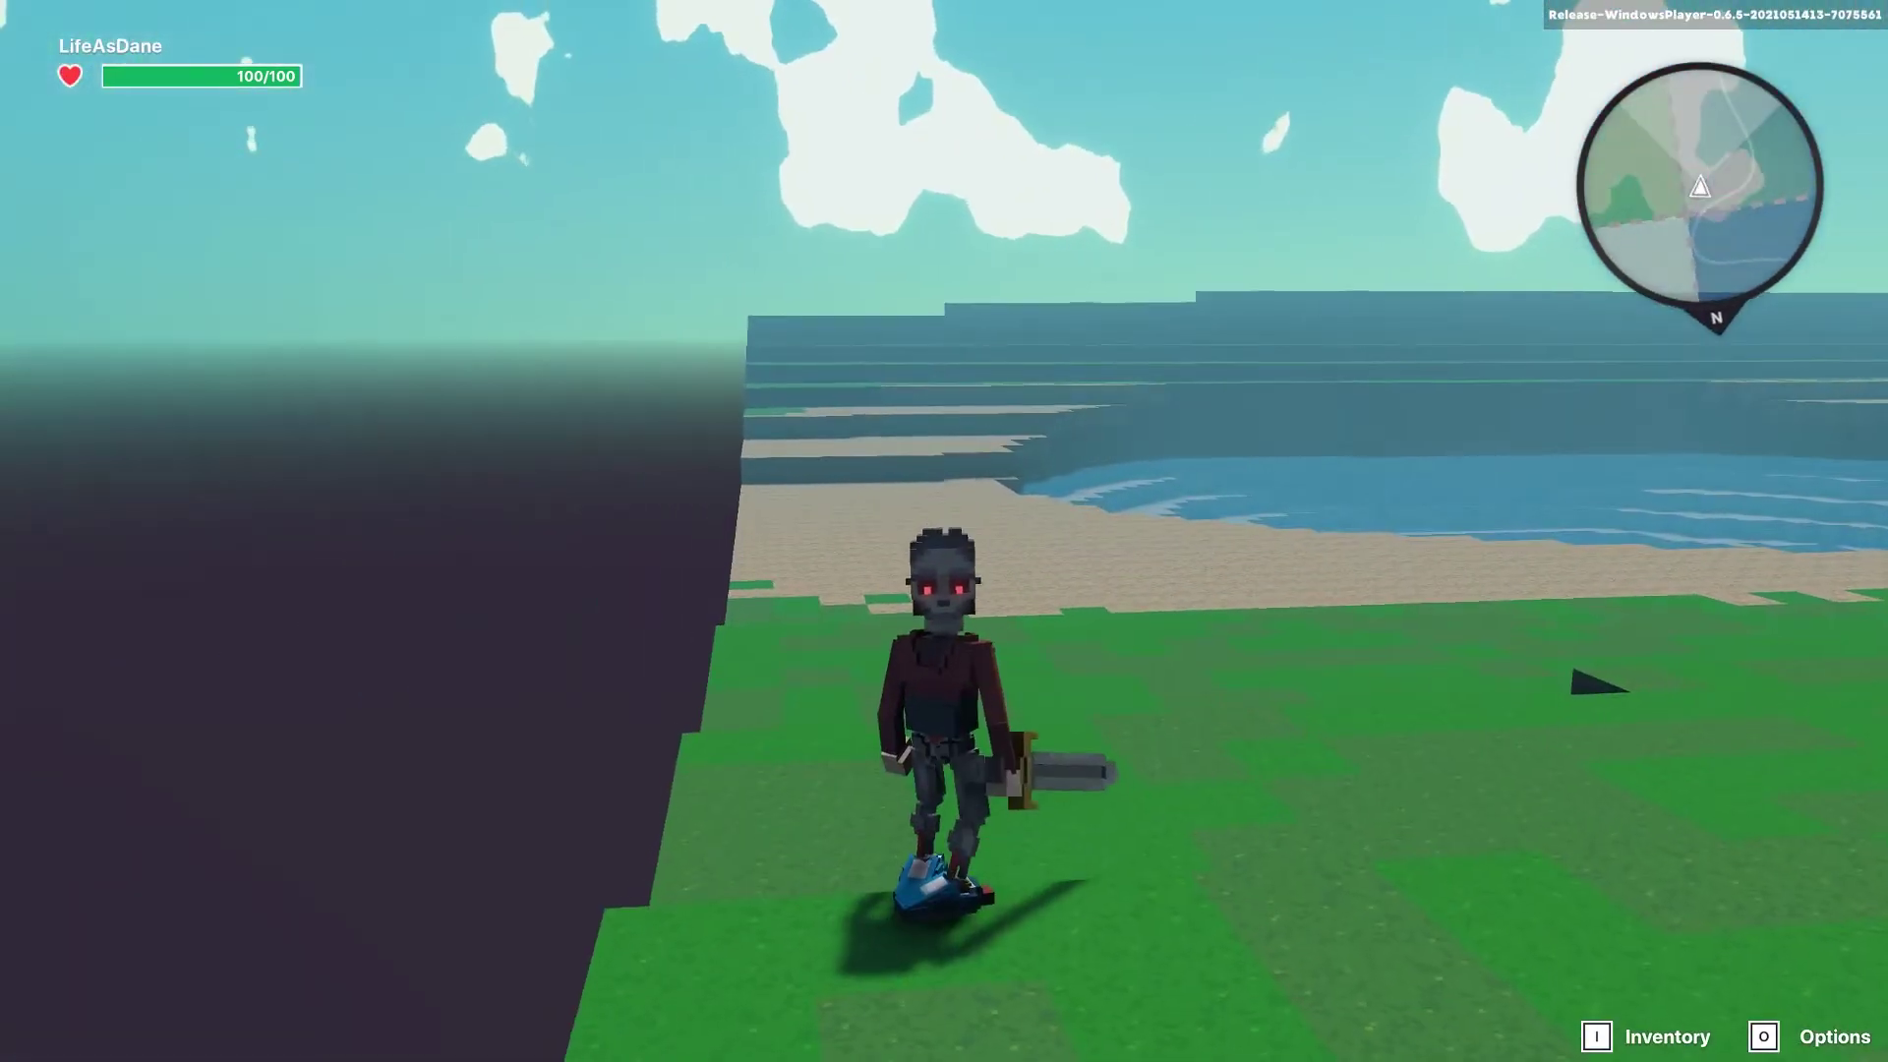
{"action": "key", "text": "d"}
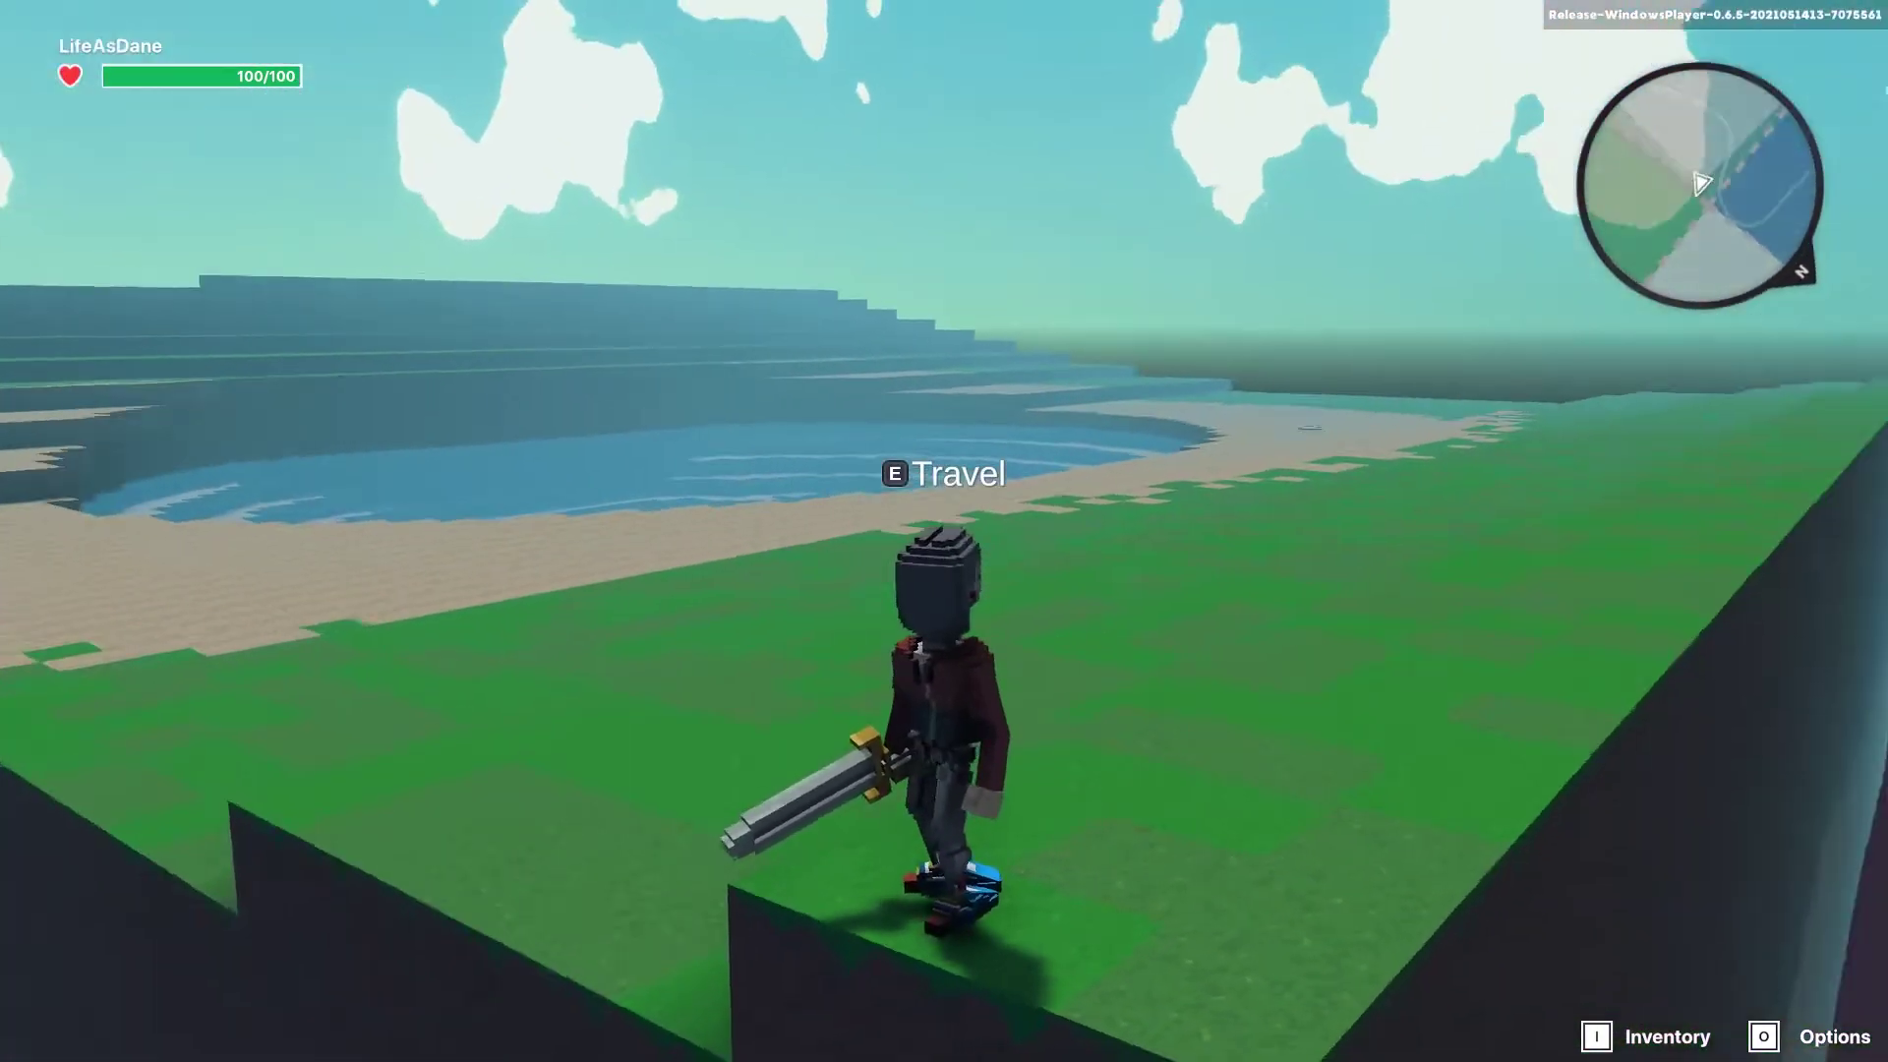
{"action": "key", "text": "s"}
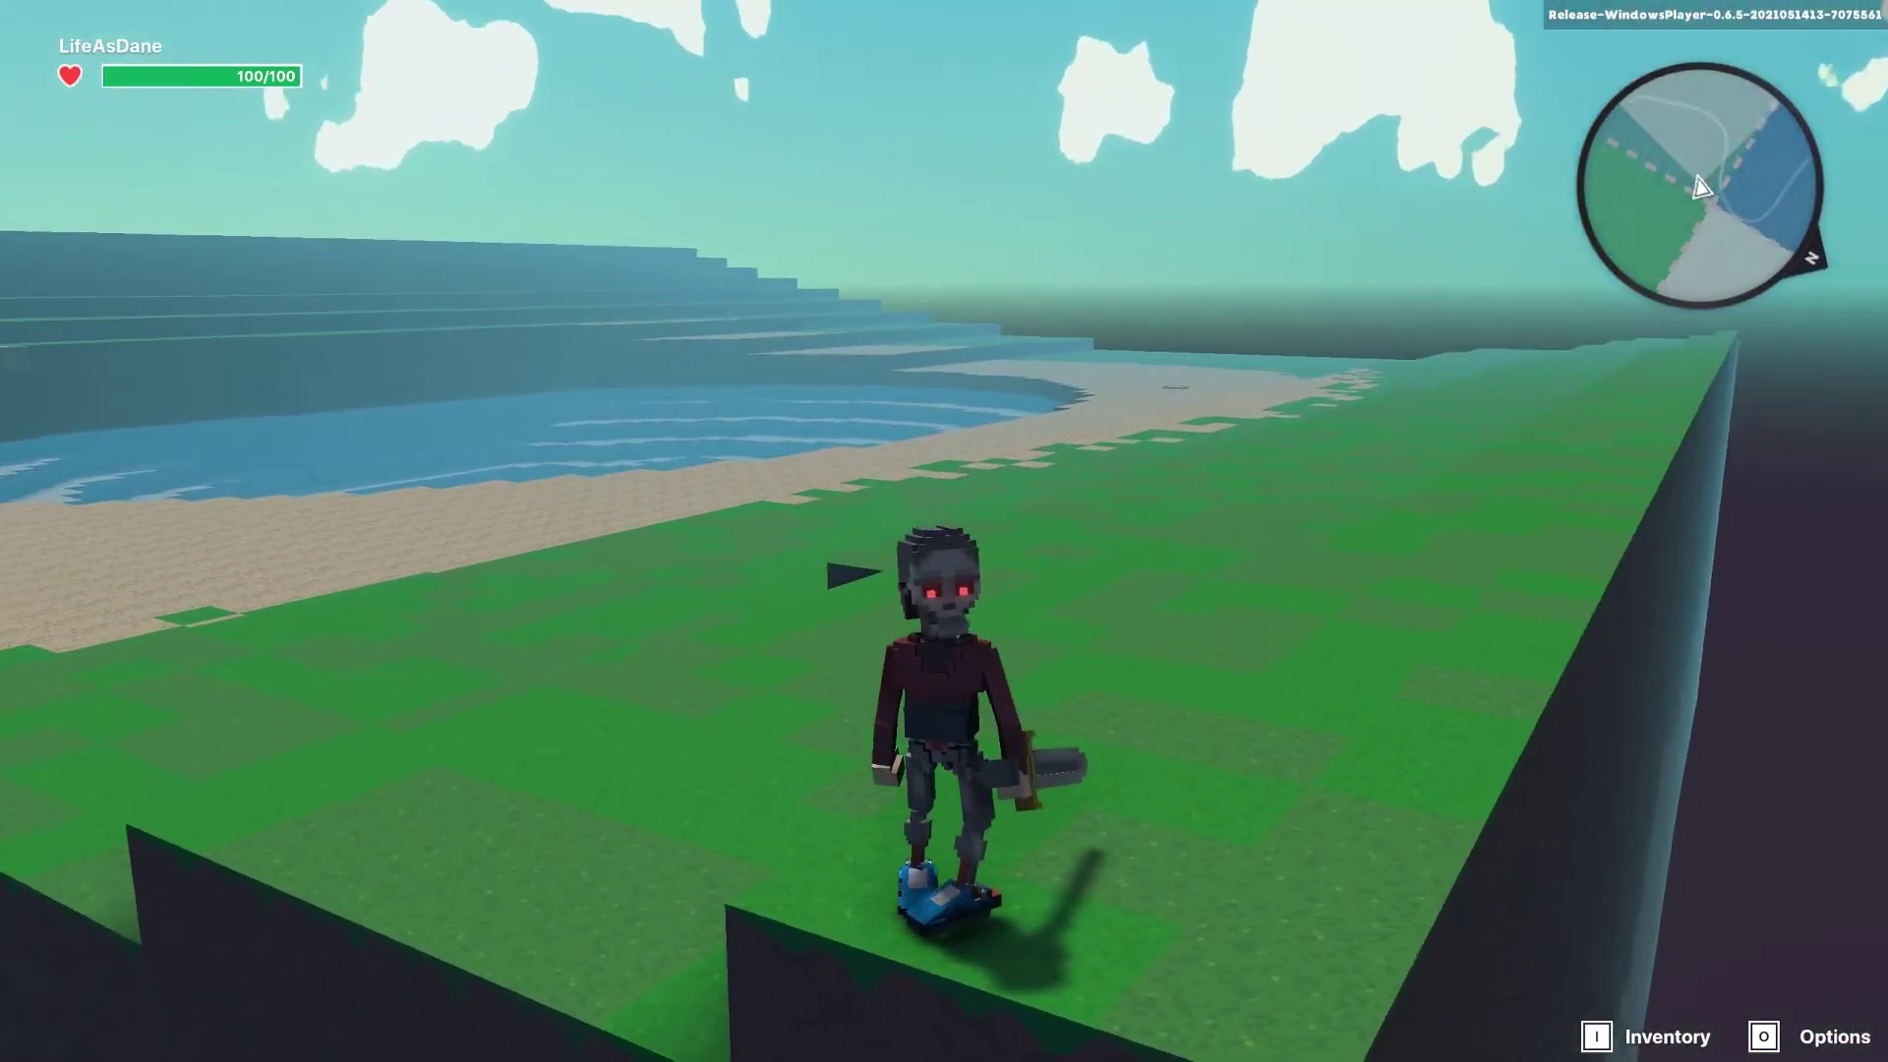
Step: Test walking and jumping the avatar along the raised grass ledge and the land's outer edges
{"action": "key", "text": "w"}
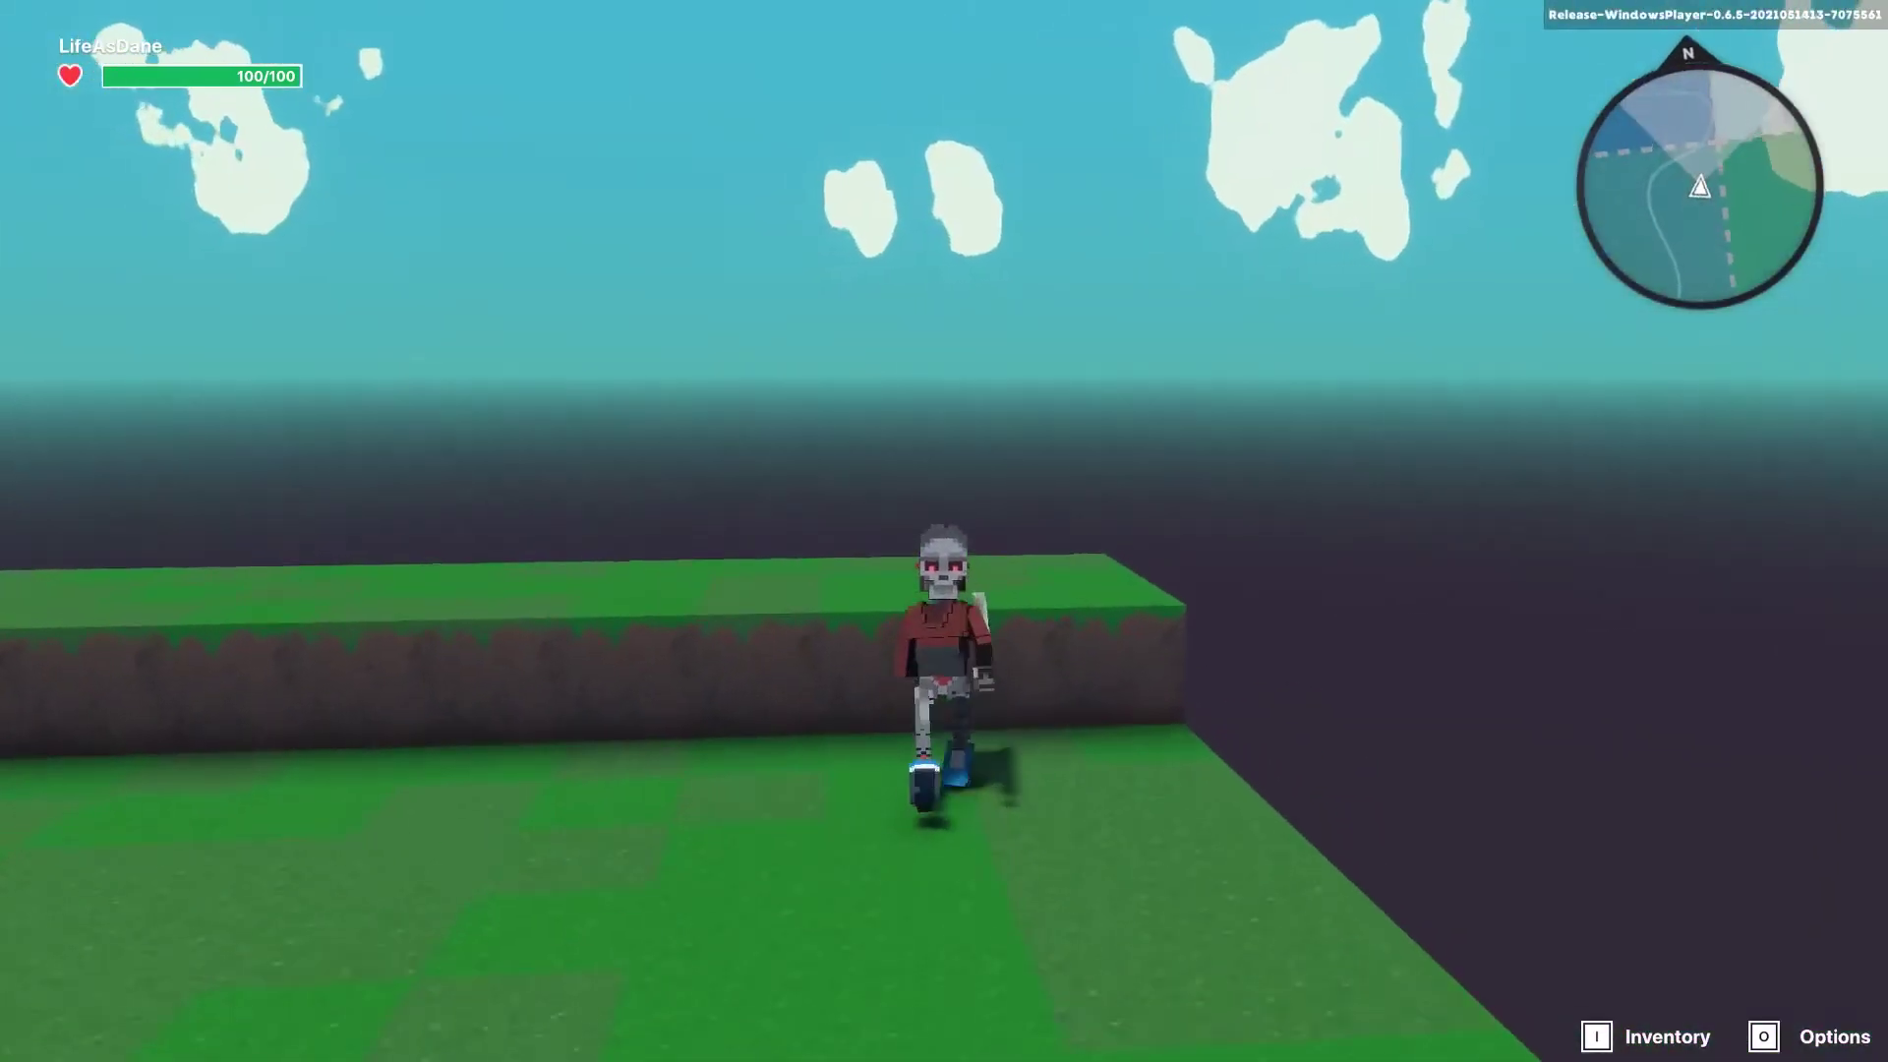
{"action": "key", "text": "s"}
{"action": "key", "text": "w"}
{"action": "key", "text": "s"}
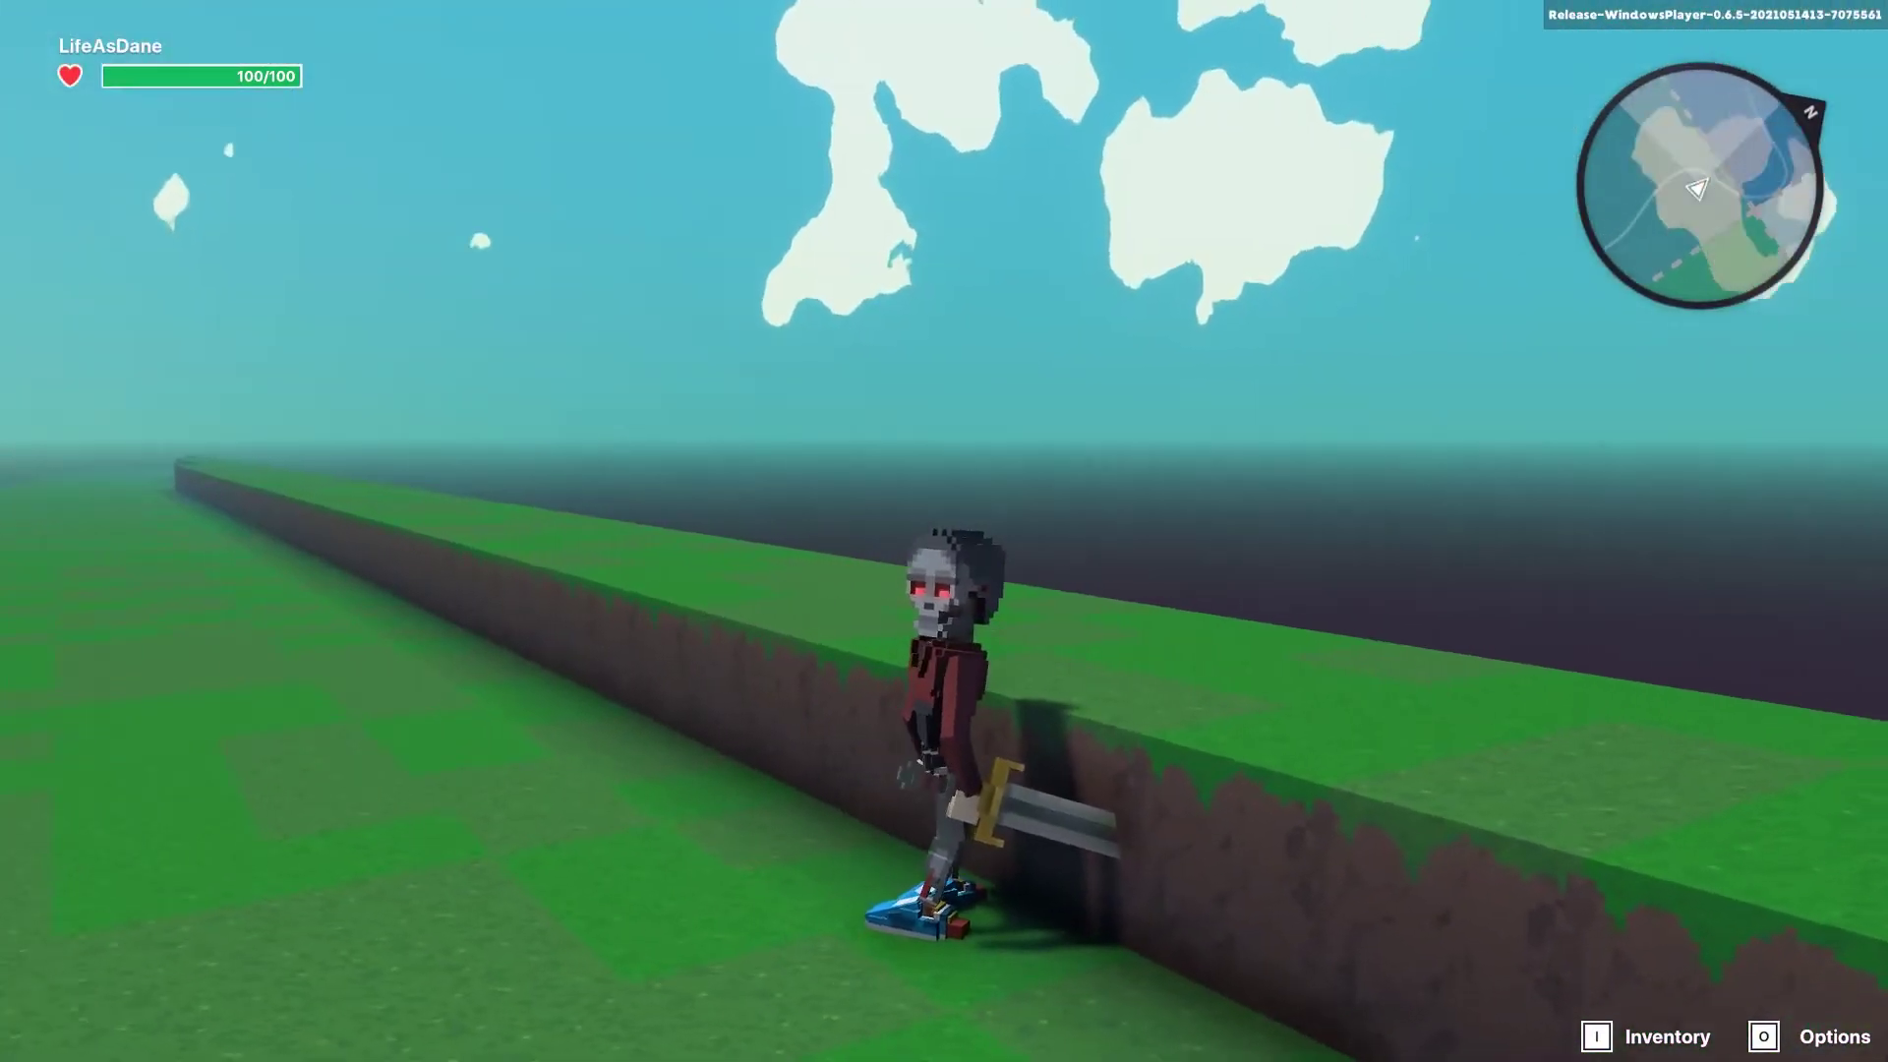
{"action": "key", "text": "space"}
{"action": "key", "text": "w"}
{"action": "key", "text": "s"}
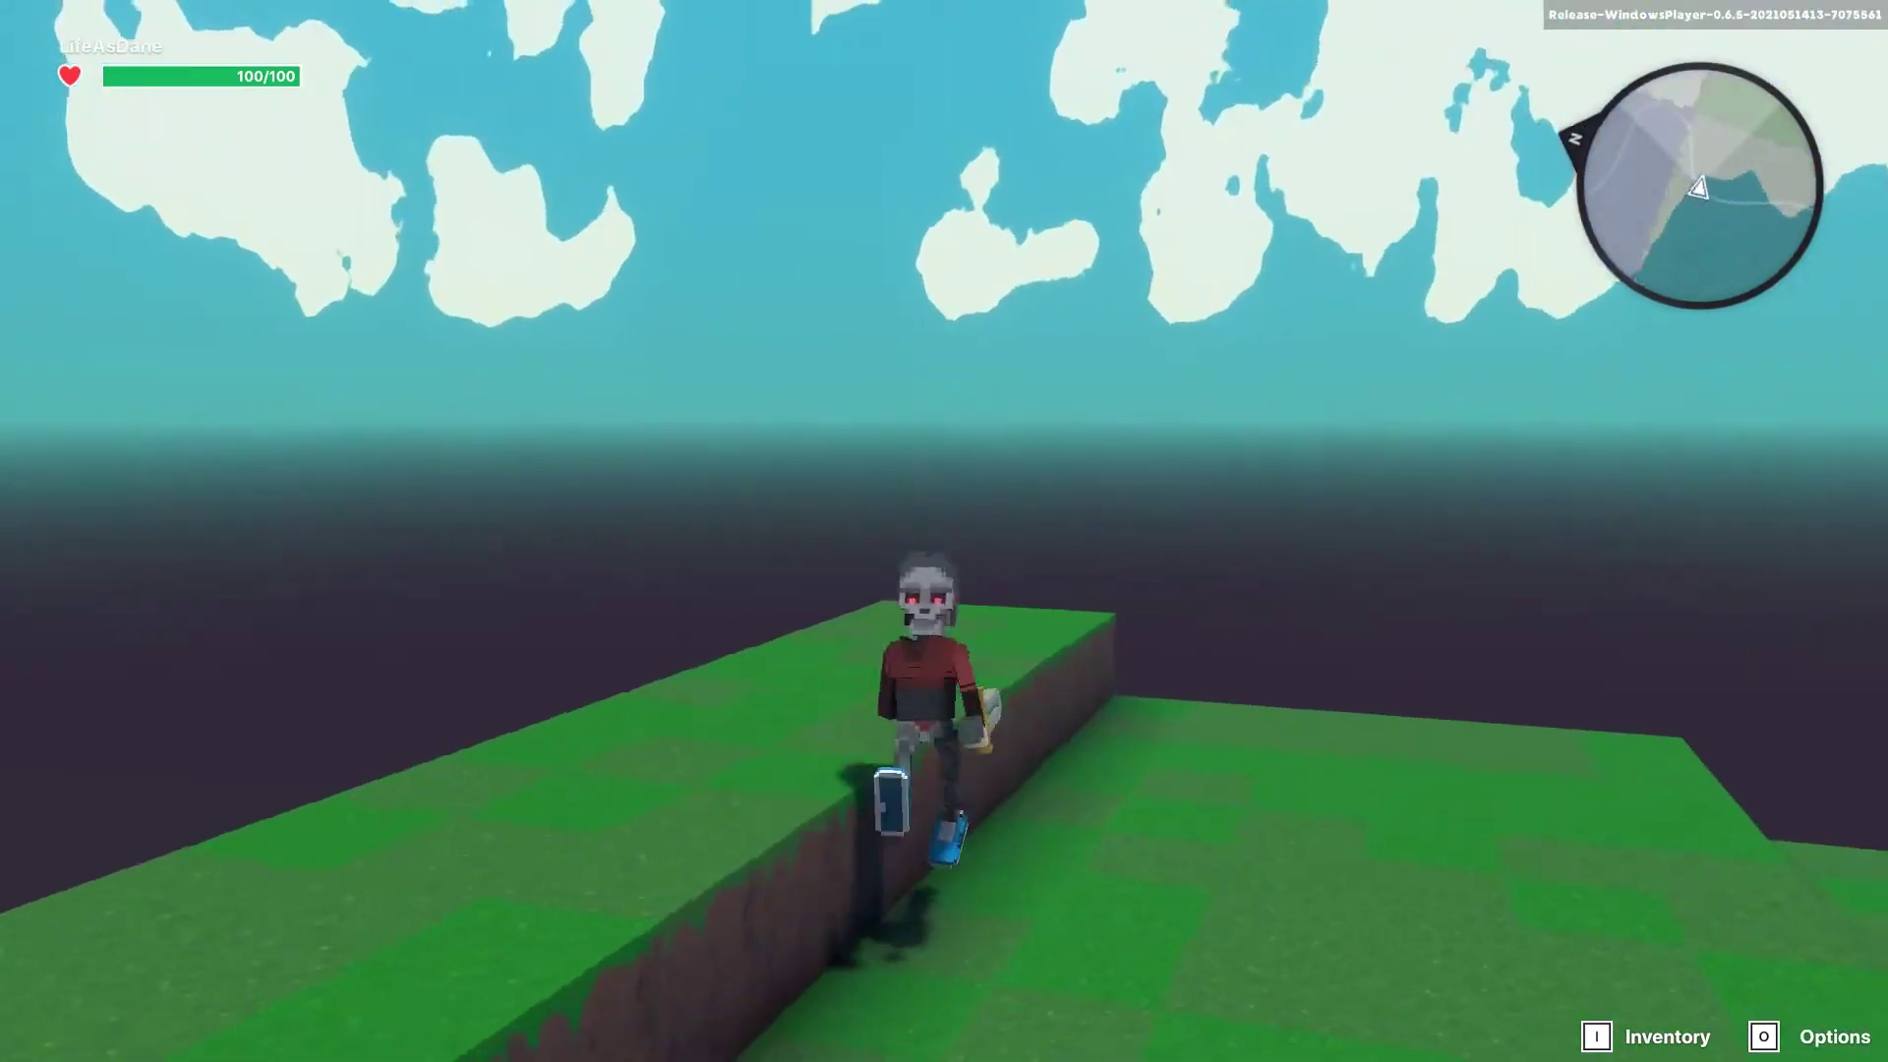
{"action": "key", "text": "space"}
{"action": "key", "text": "s"}
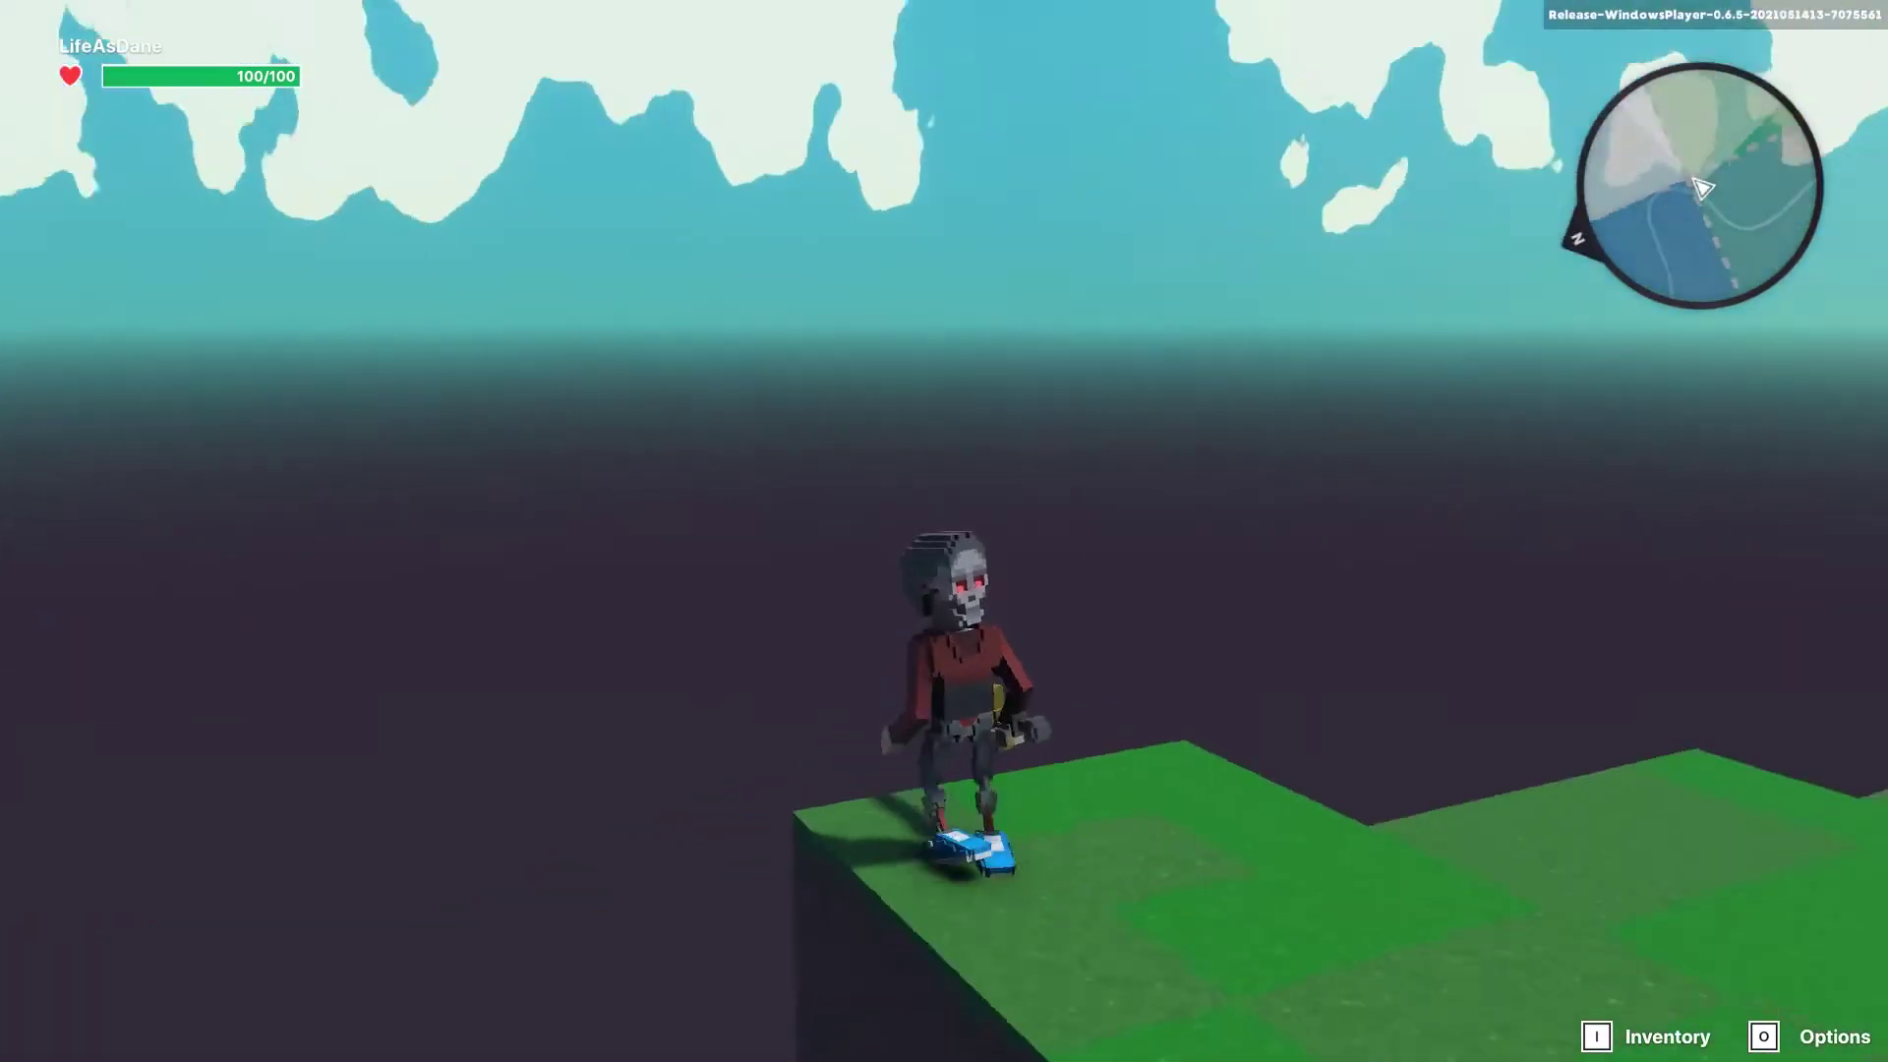
{"action": "key", "text": "s"}
{"action": "key", "text": "w"}
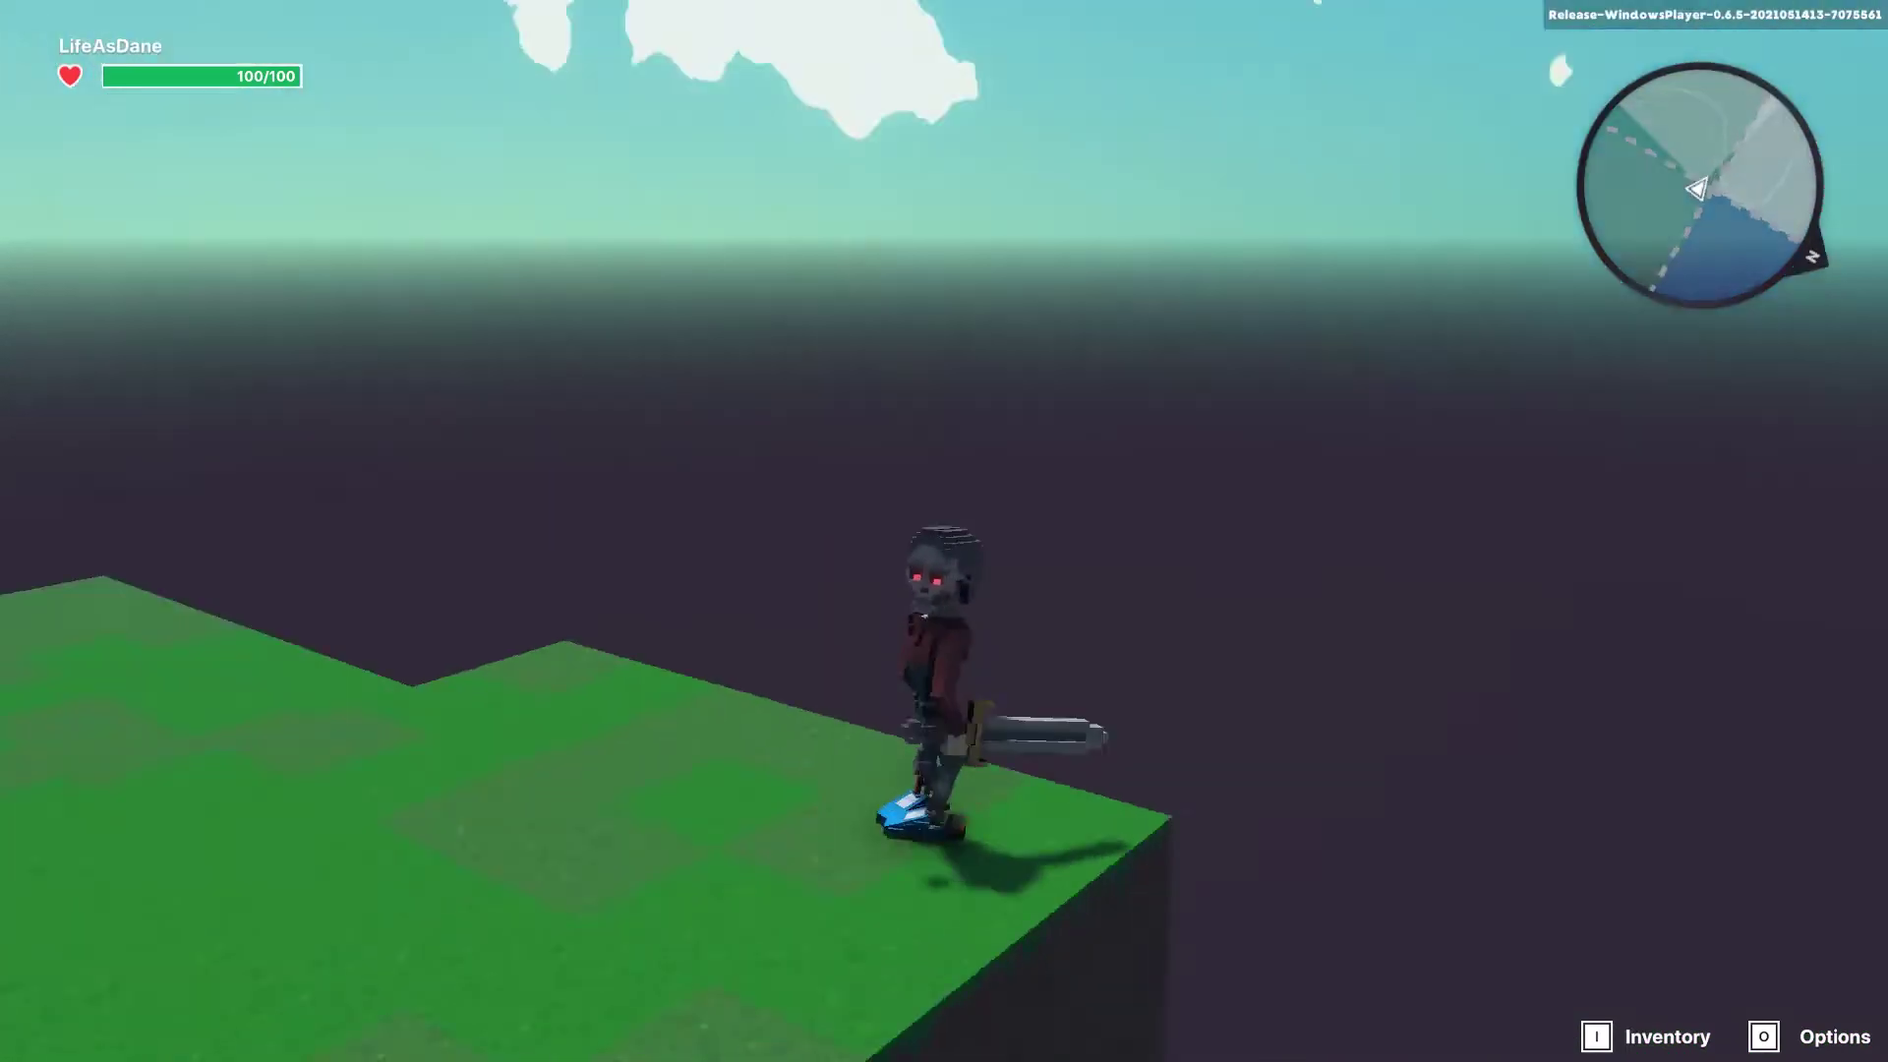
Step: Climb the stepped grassy terraces along the land's edge with the avatar, and explore the lake bed underwater
{"action": "key", "text": "w"}
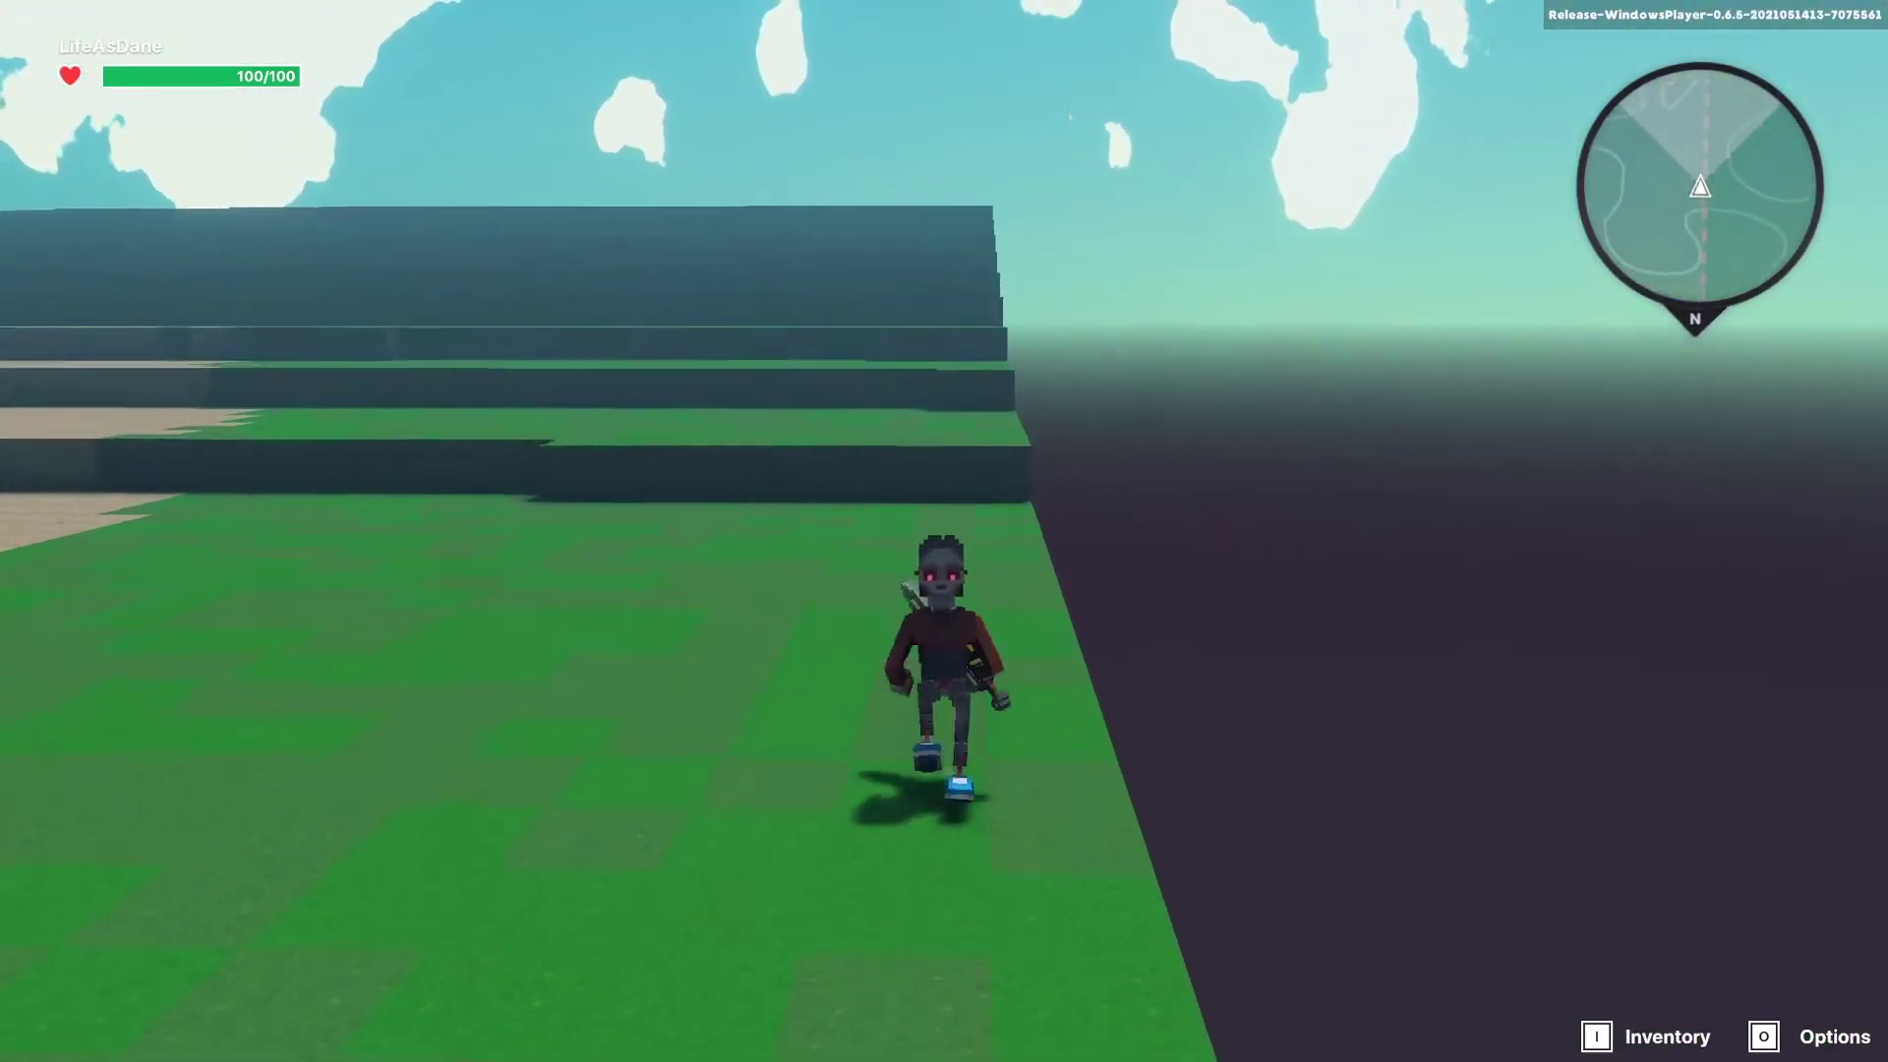
{"action": "key", "text": "space"}
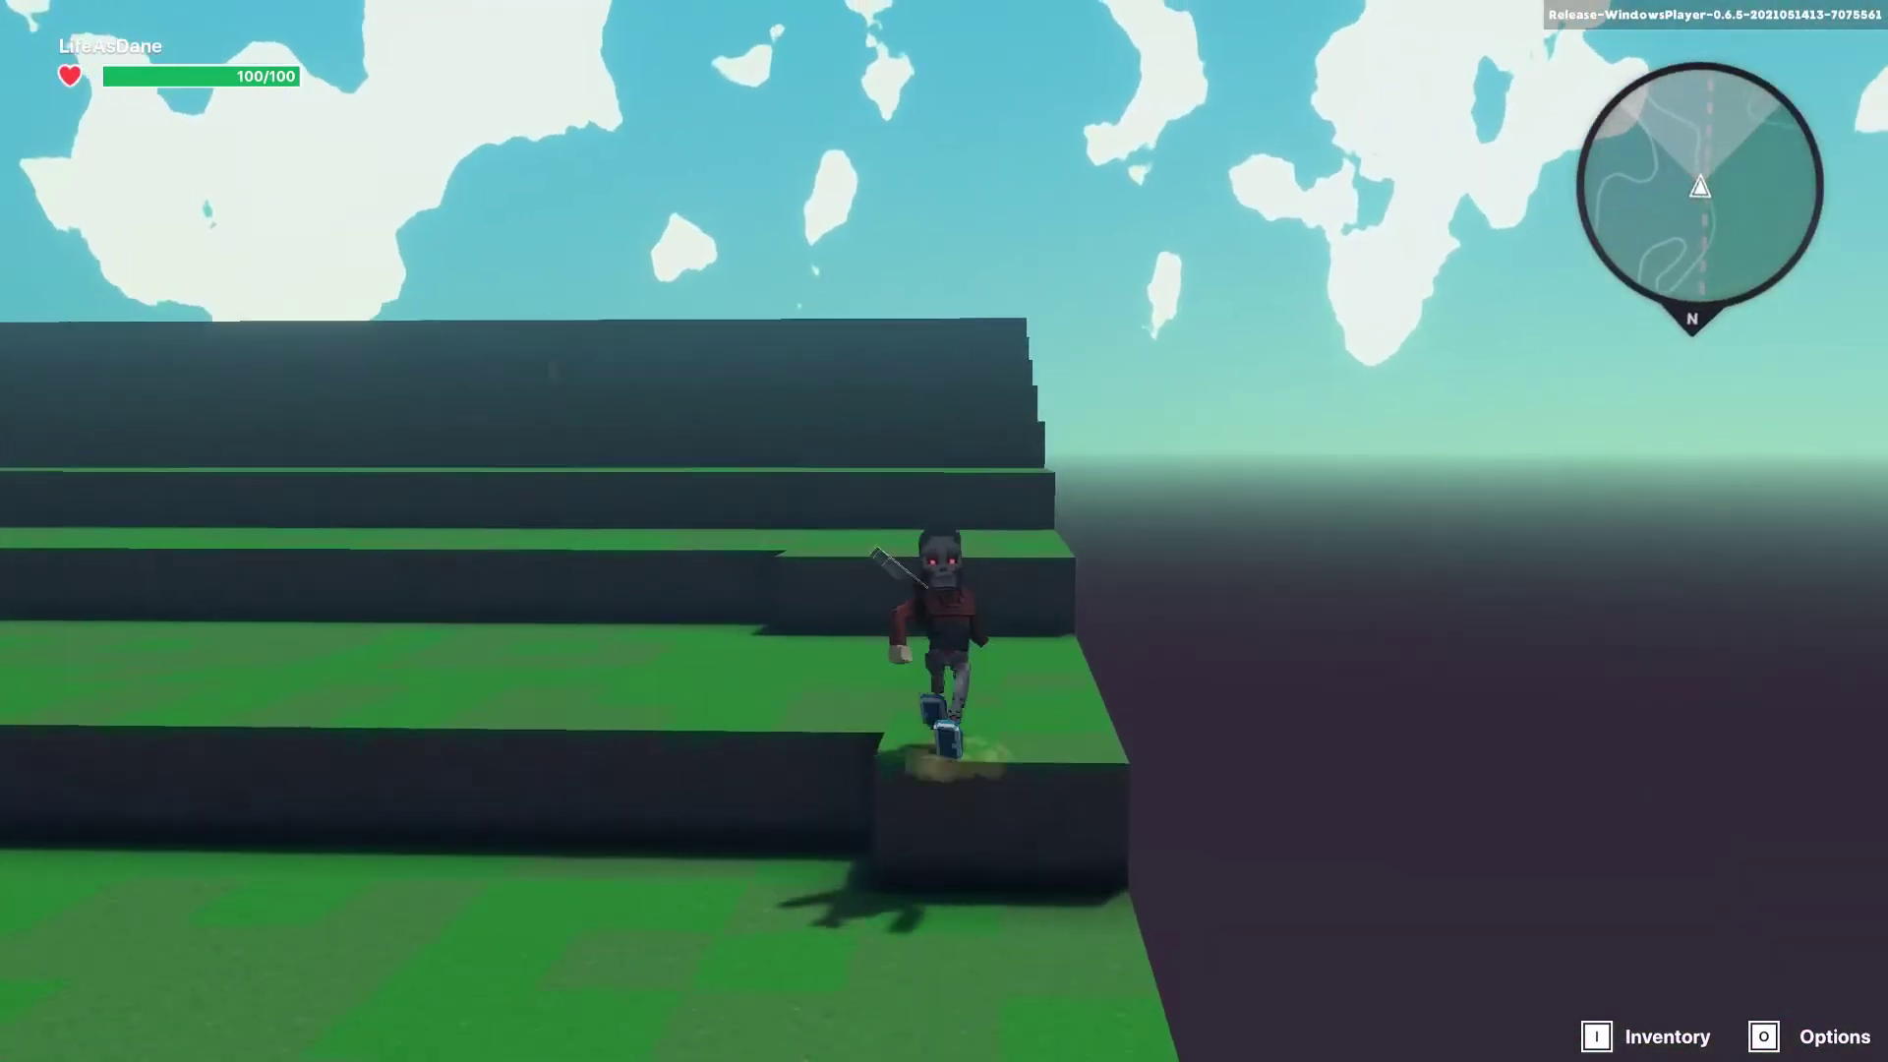
{"action": "key", "text": "space"}
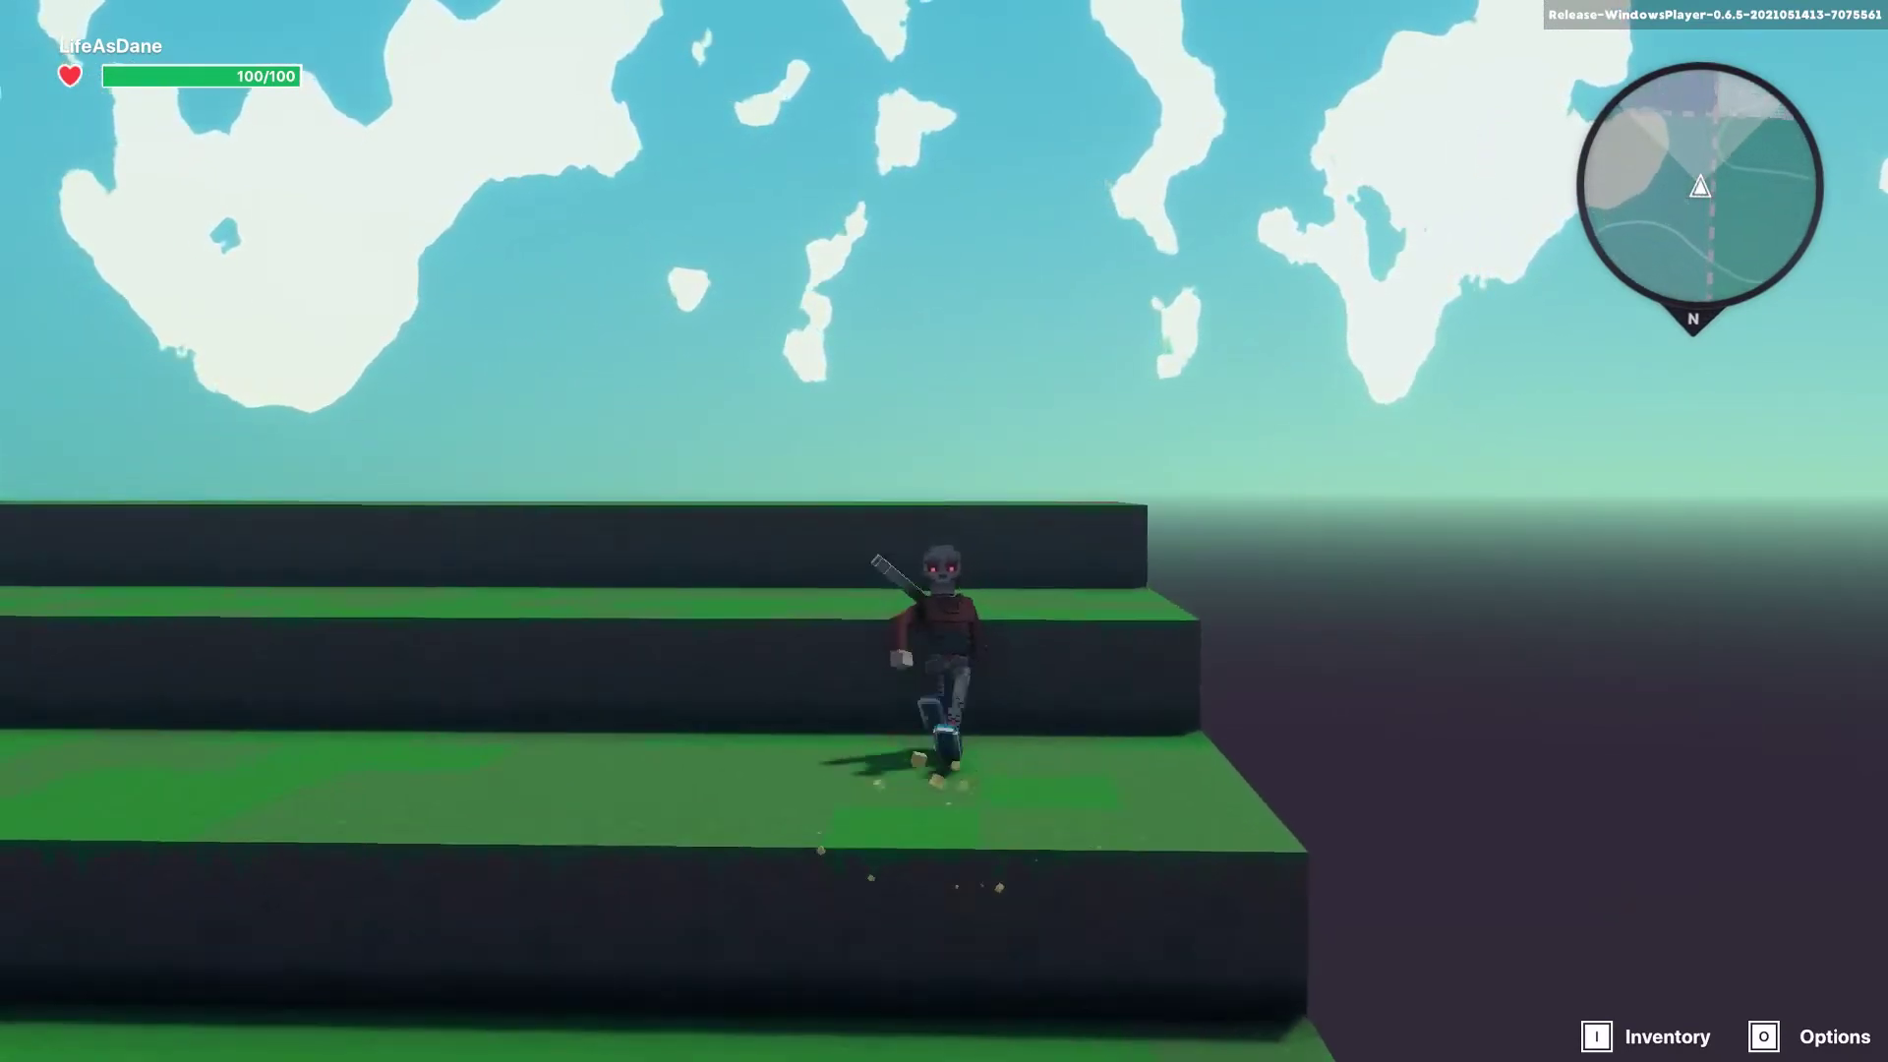
{"action": "key", "text": "space"}
{"action": "key", "text": "w"}
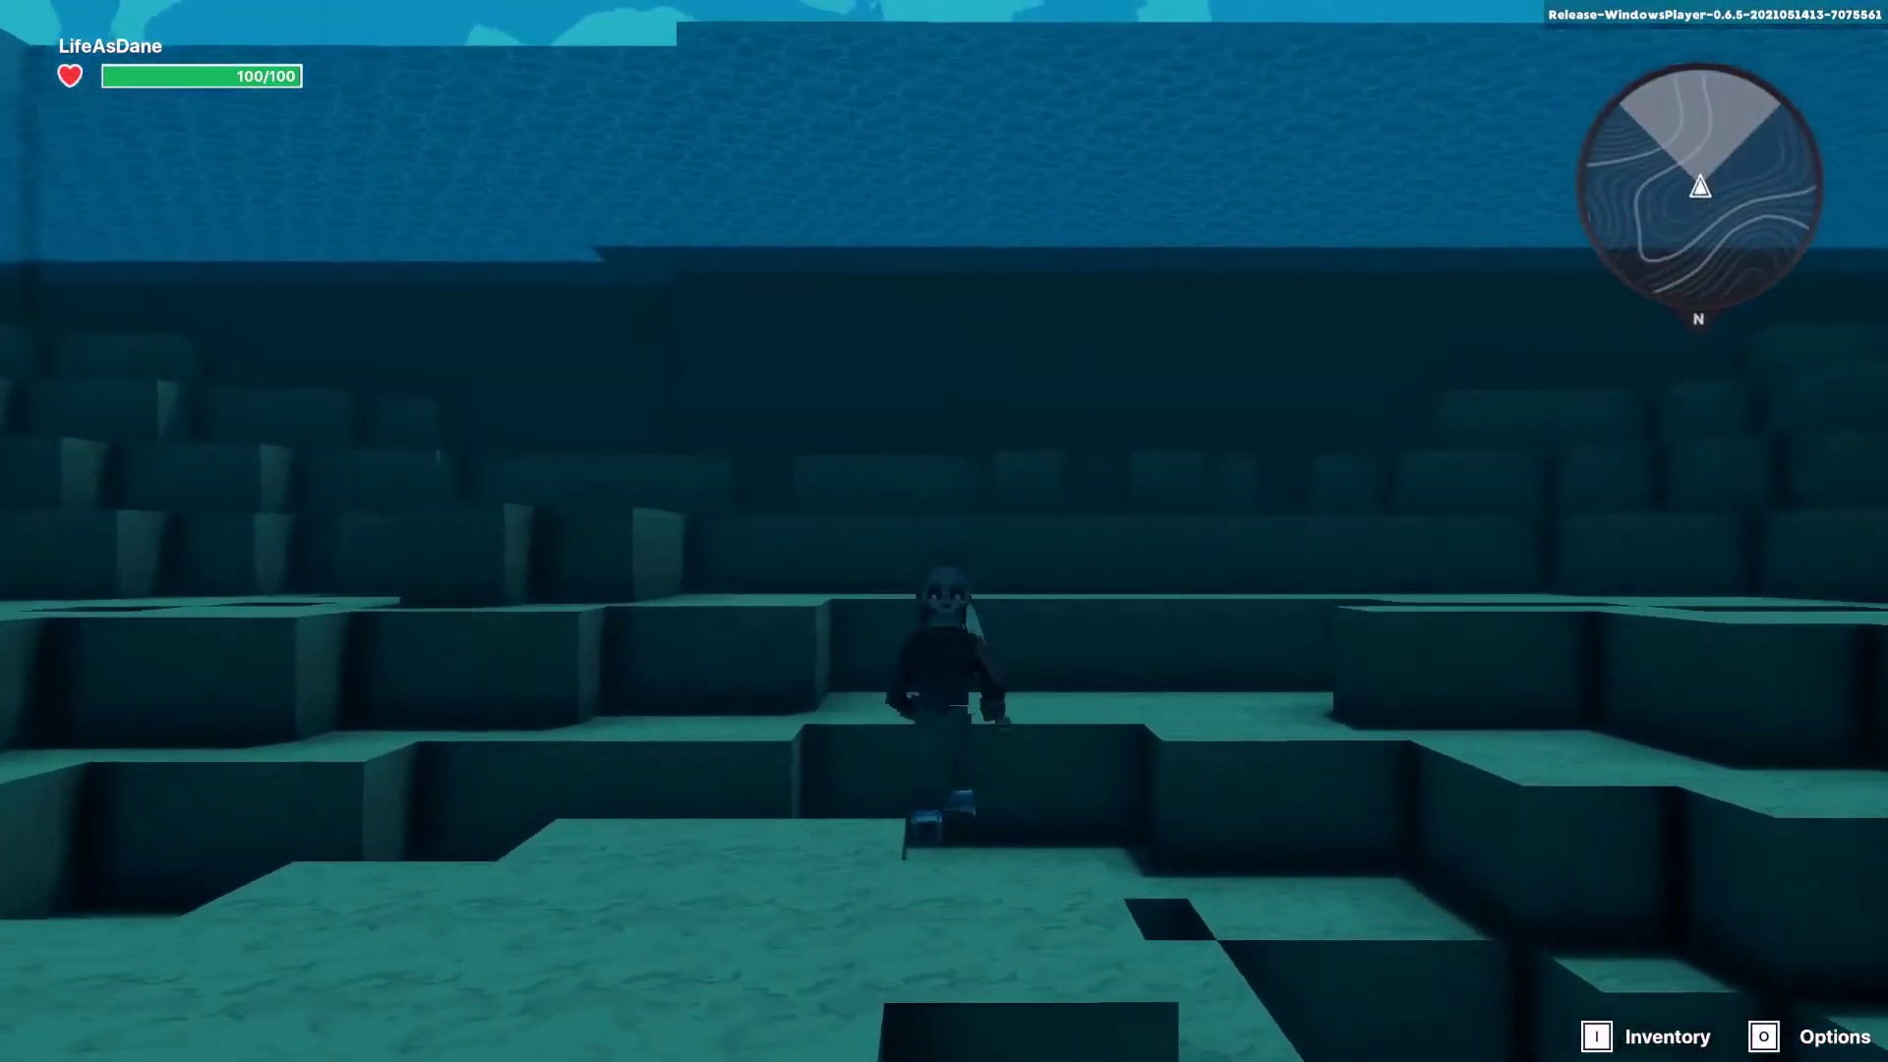
{"action": "key", "text": "space"}
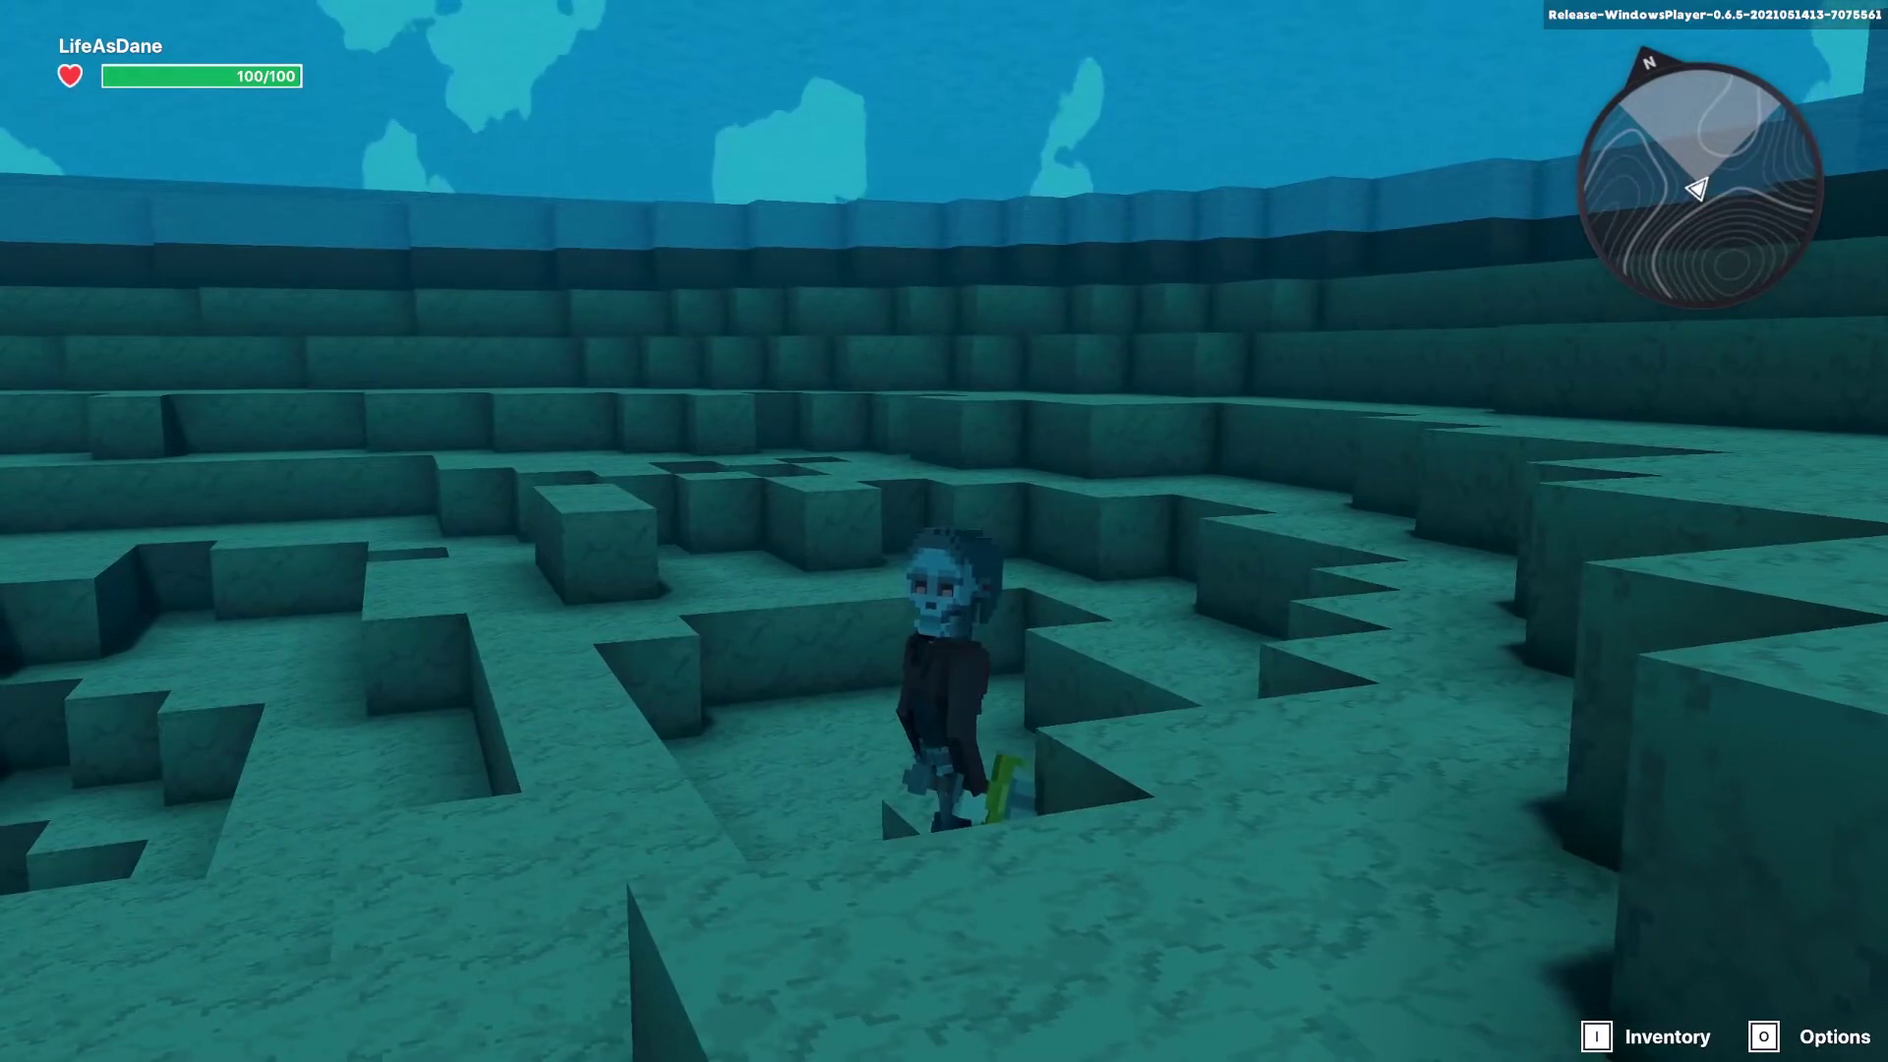
Step: End the play-test and return to the main menu without saving the Lake experience
{"action": "key", "text": "Escape"}
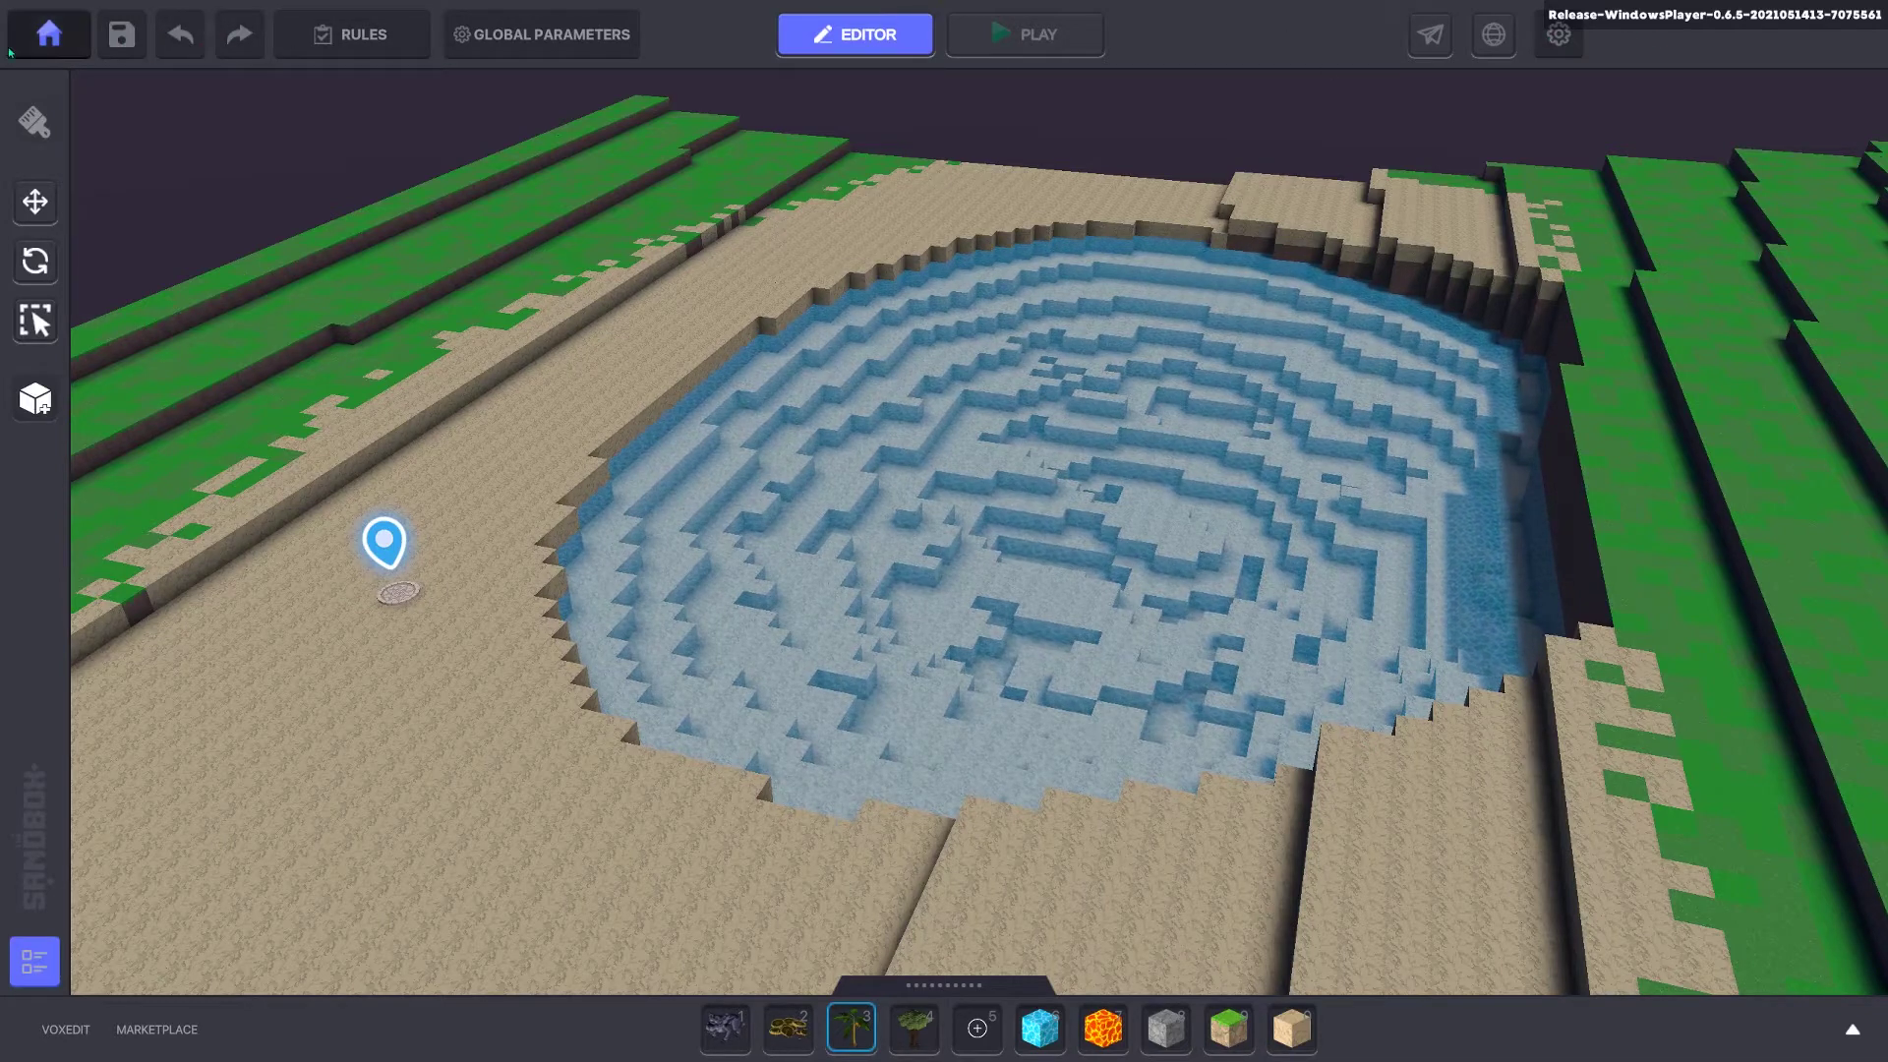
{"action": "left_click", "coordinate": [40, 42]}
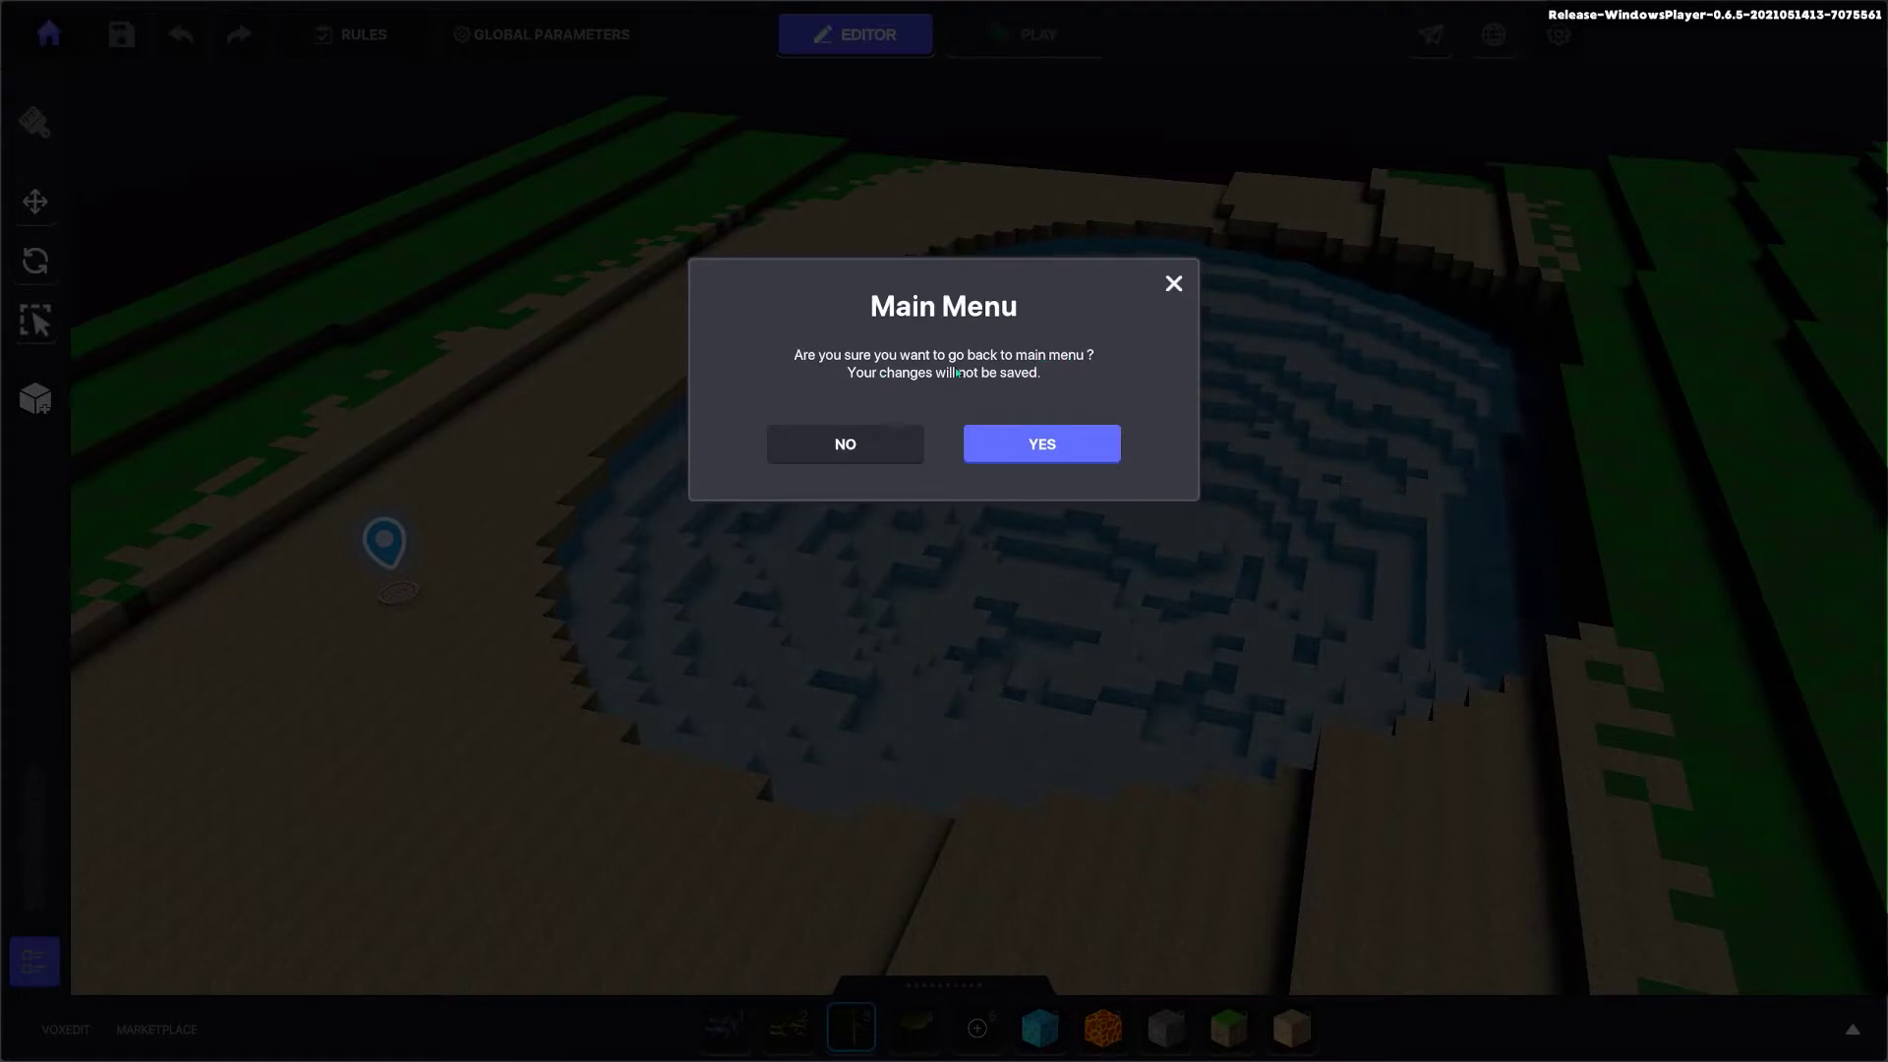
{"action": "left_click", "coordinate": [1035, 448]}
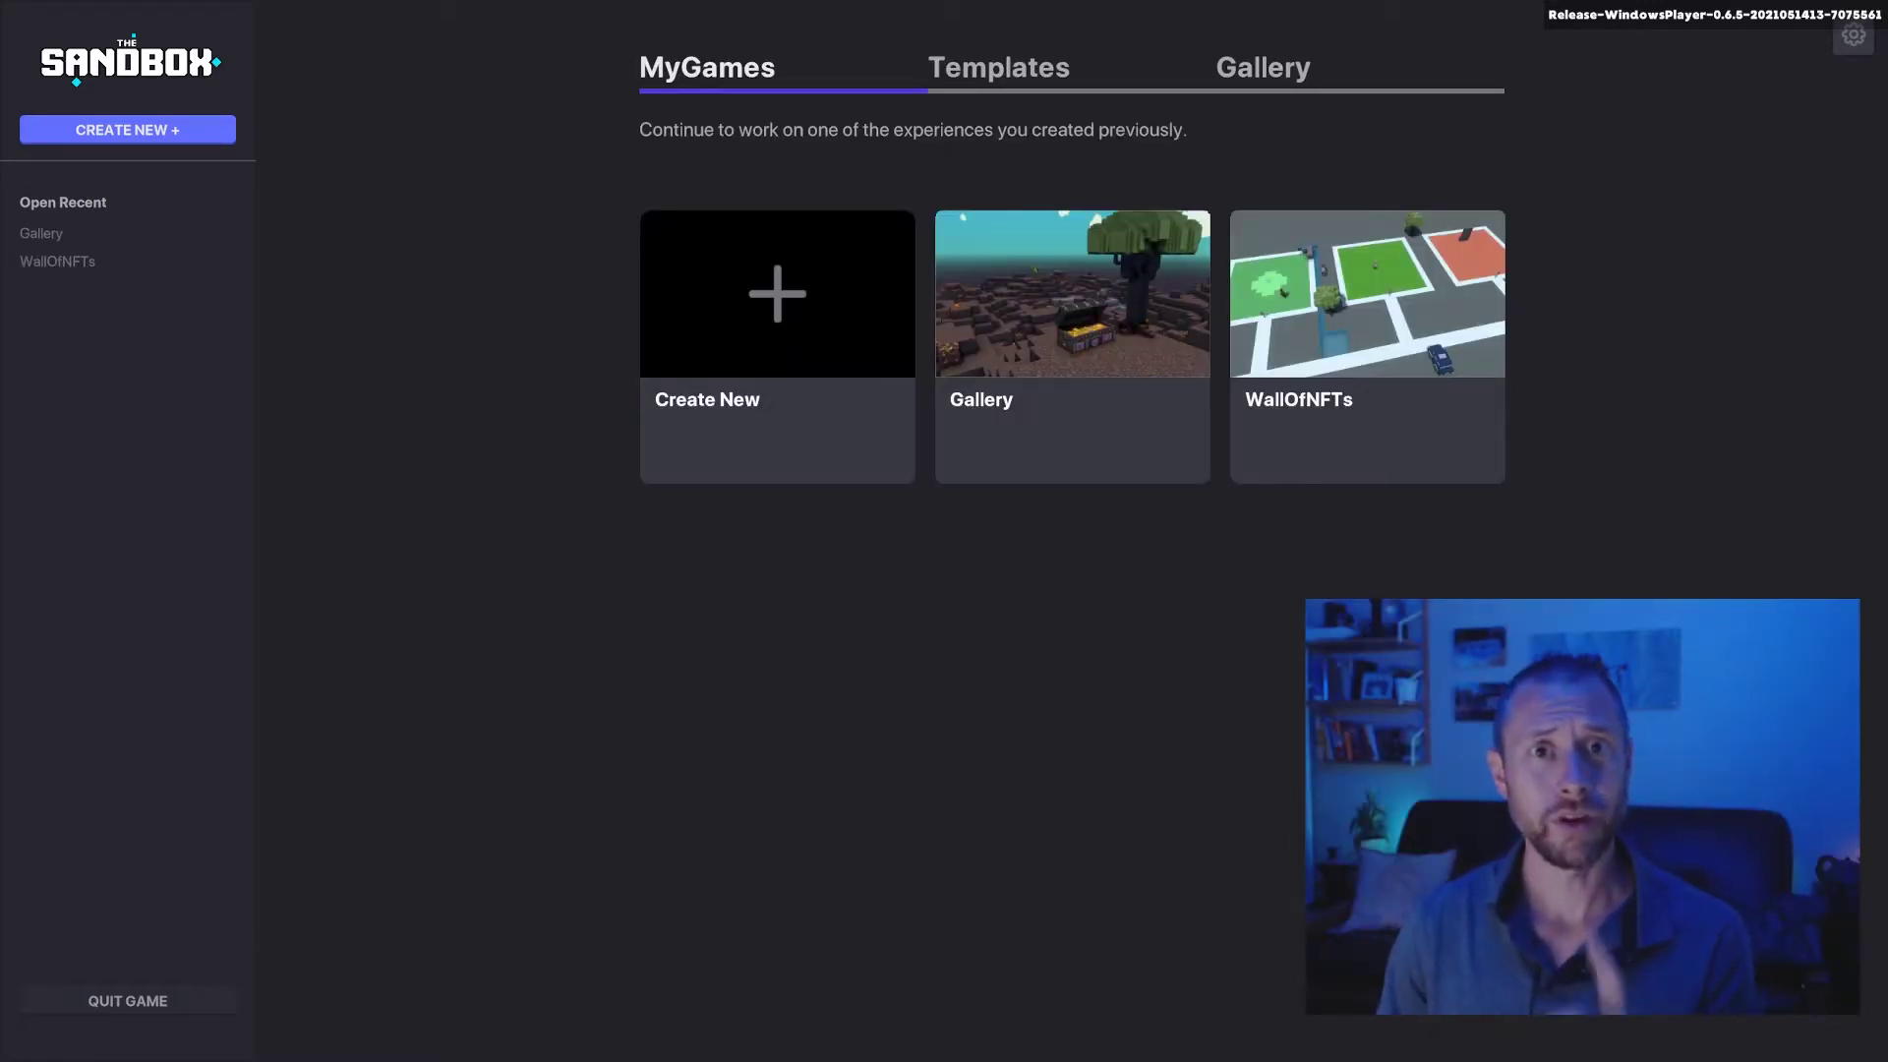
Step: Create a new 1x1 experience named Desert1 with the Desert theme
{"action": "left_click", "coordinate": [153, 129]}
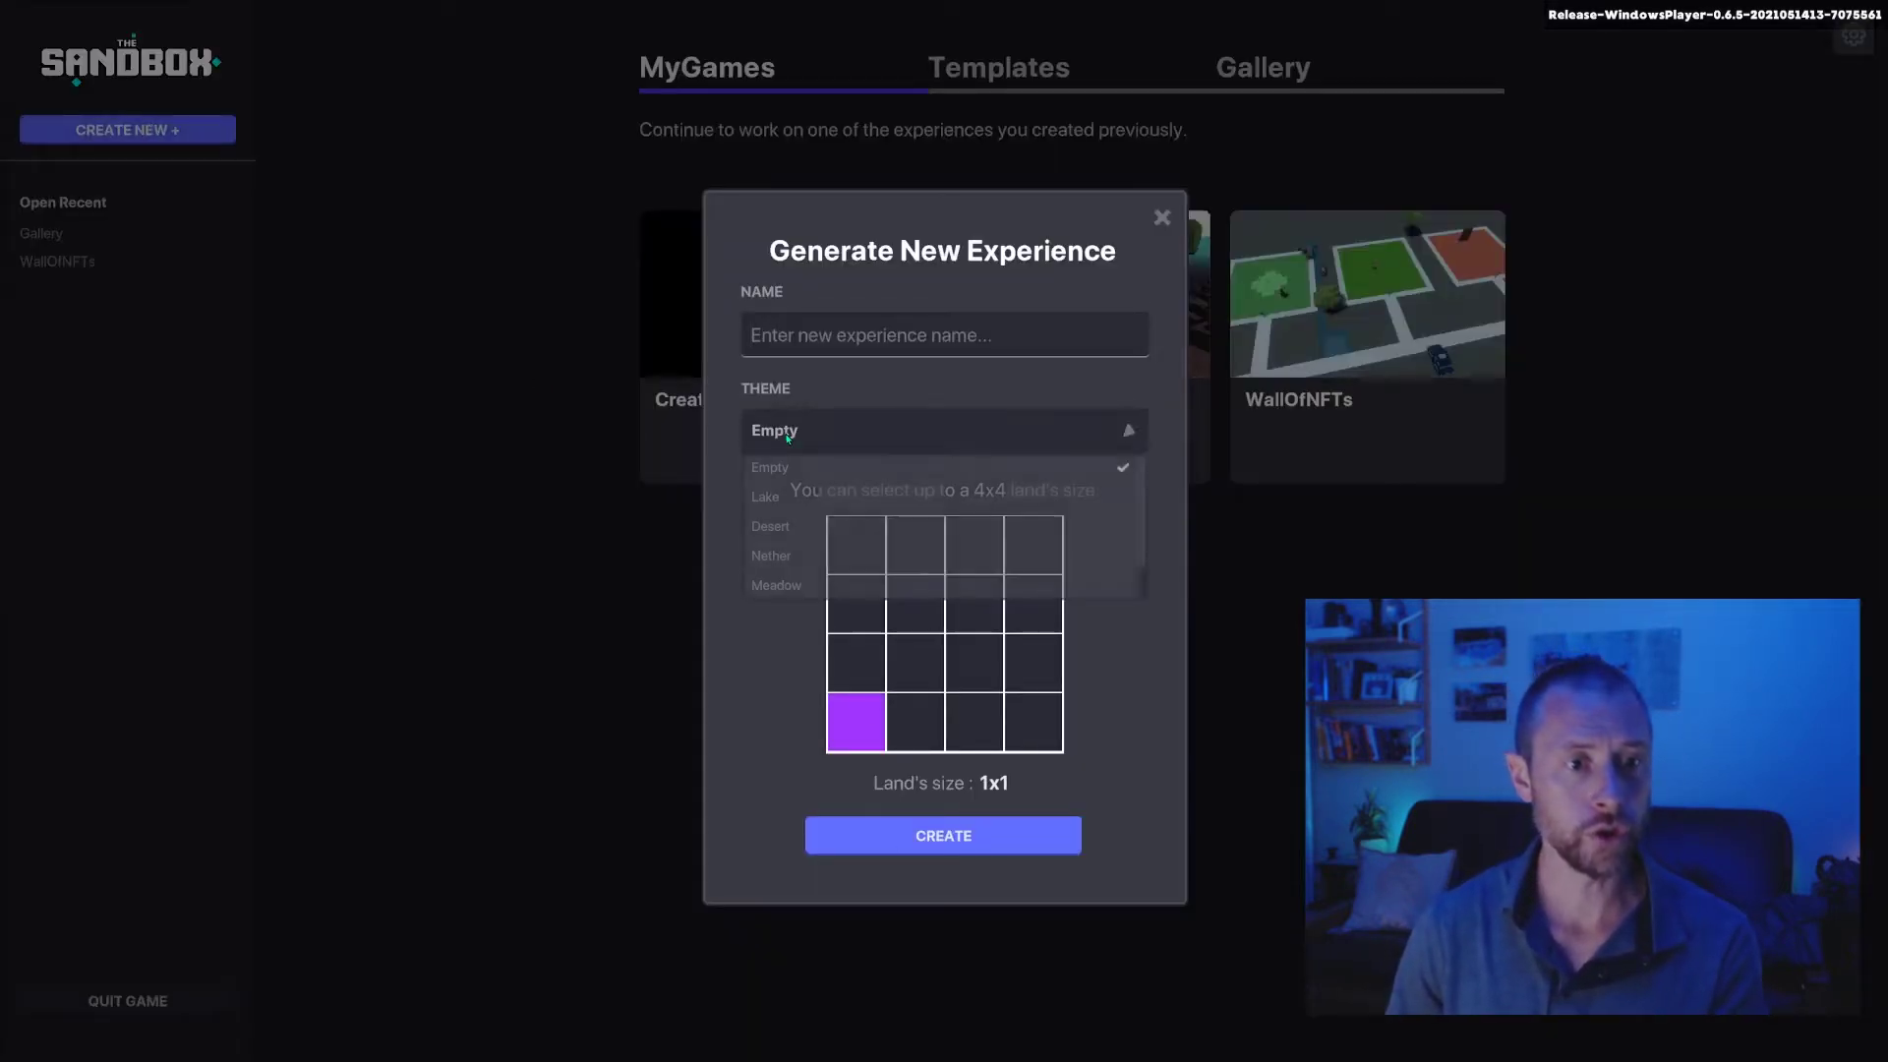
{"action": "left_click", "coordinate": [810, 528]}
{"action": "left_click", "coordinate": [837, 346]}
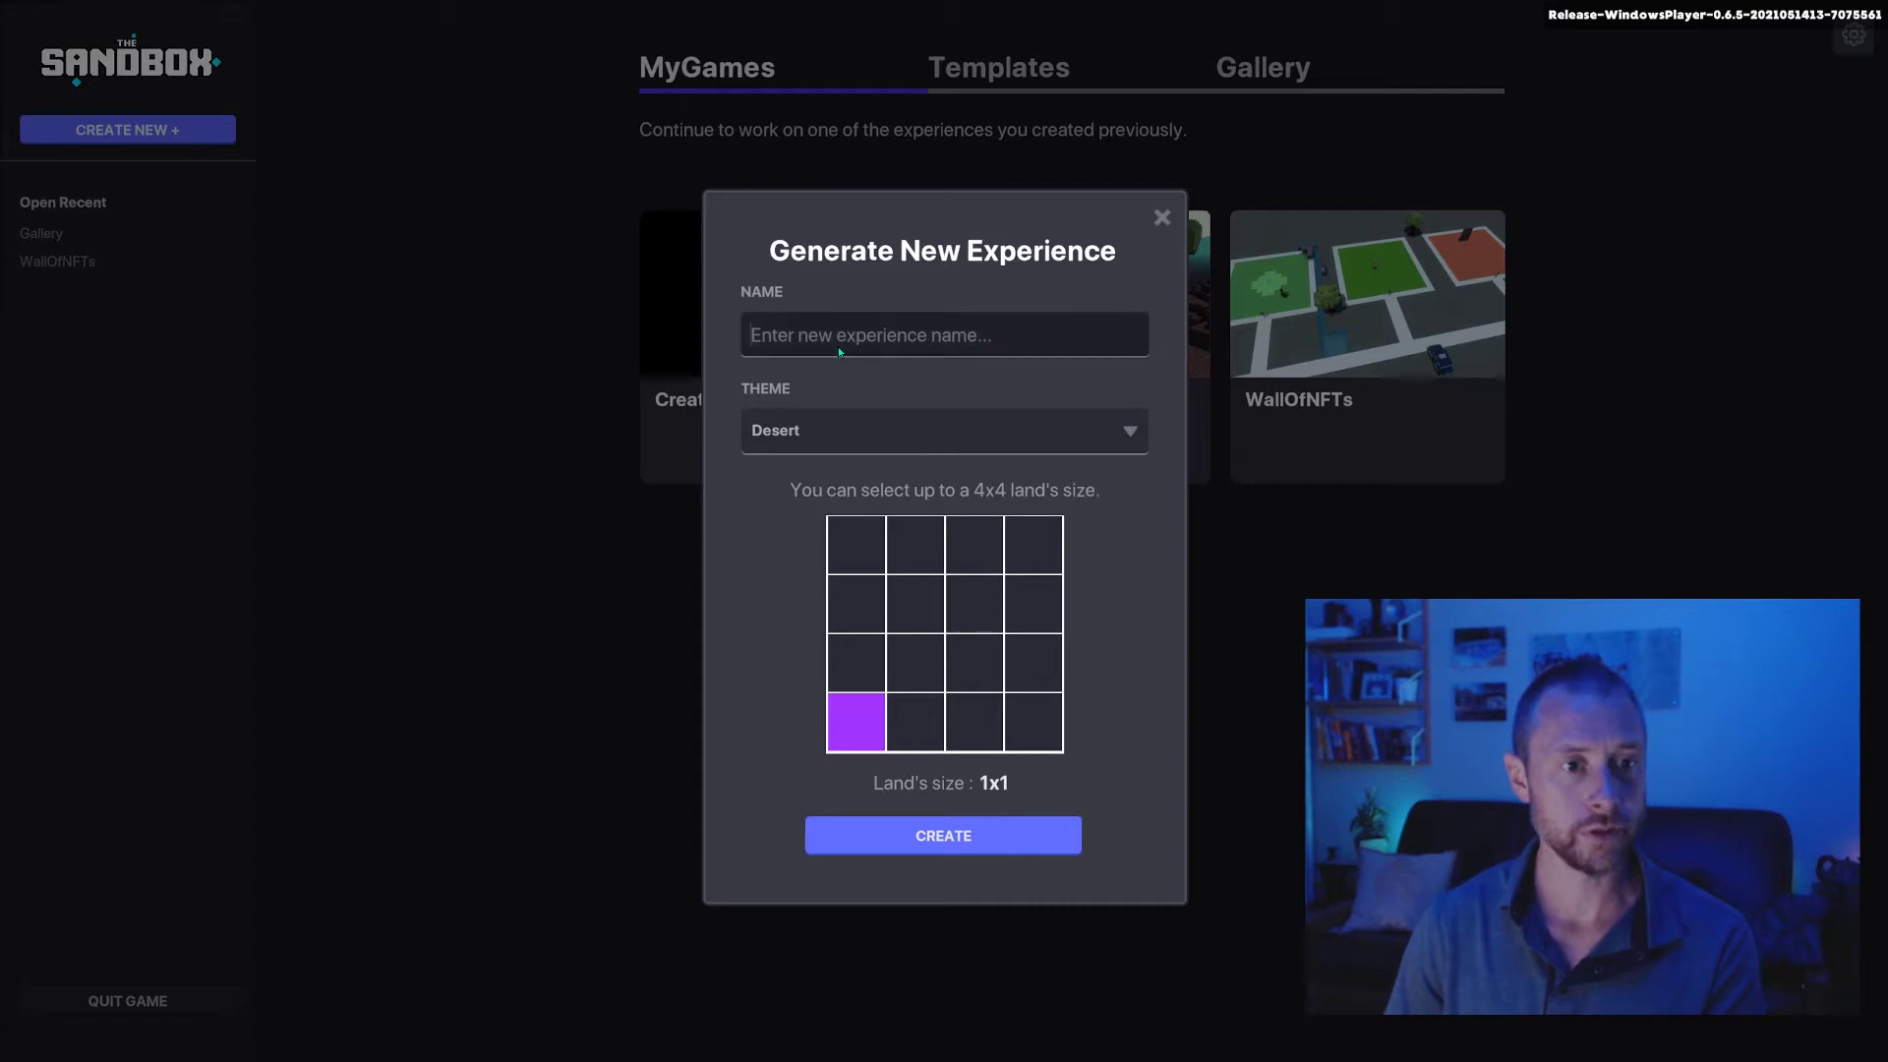
{"action": "type", "text": "Desert1"}
{"action": "key", "text": "Return"}
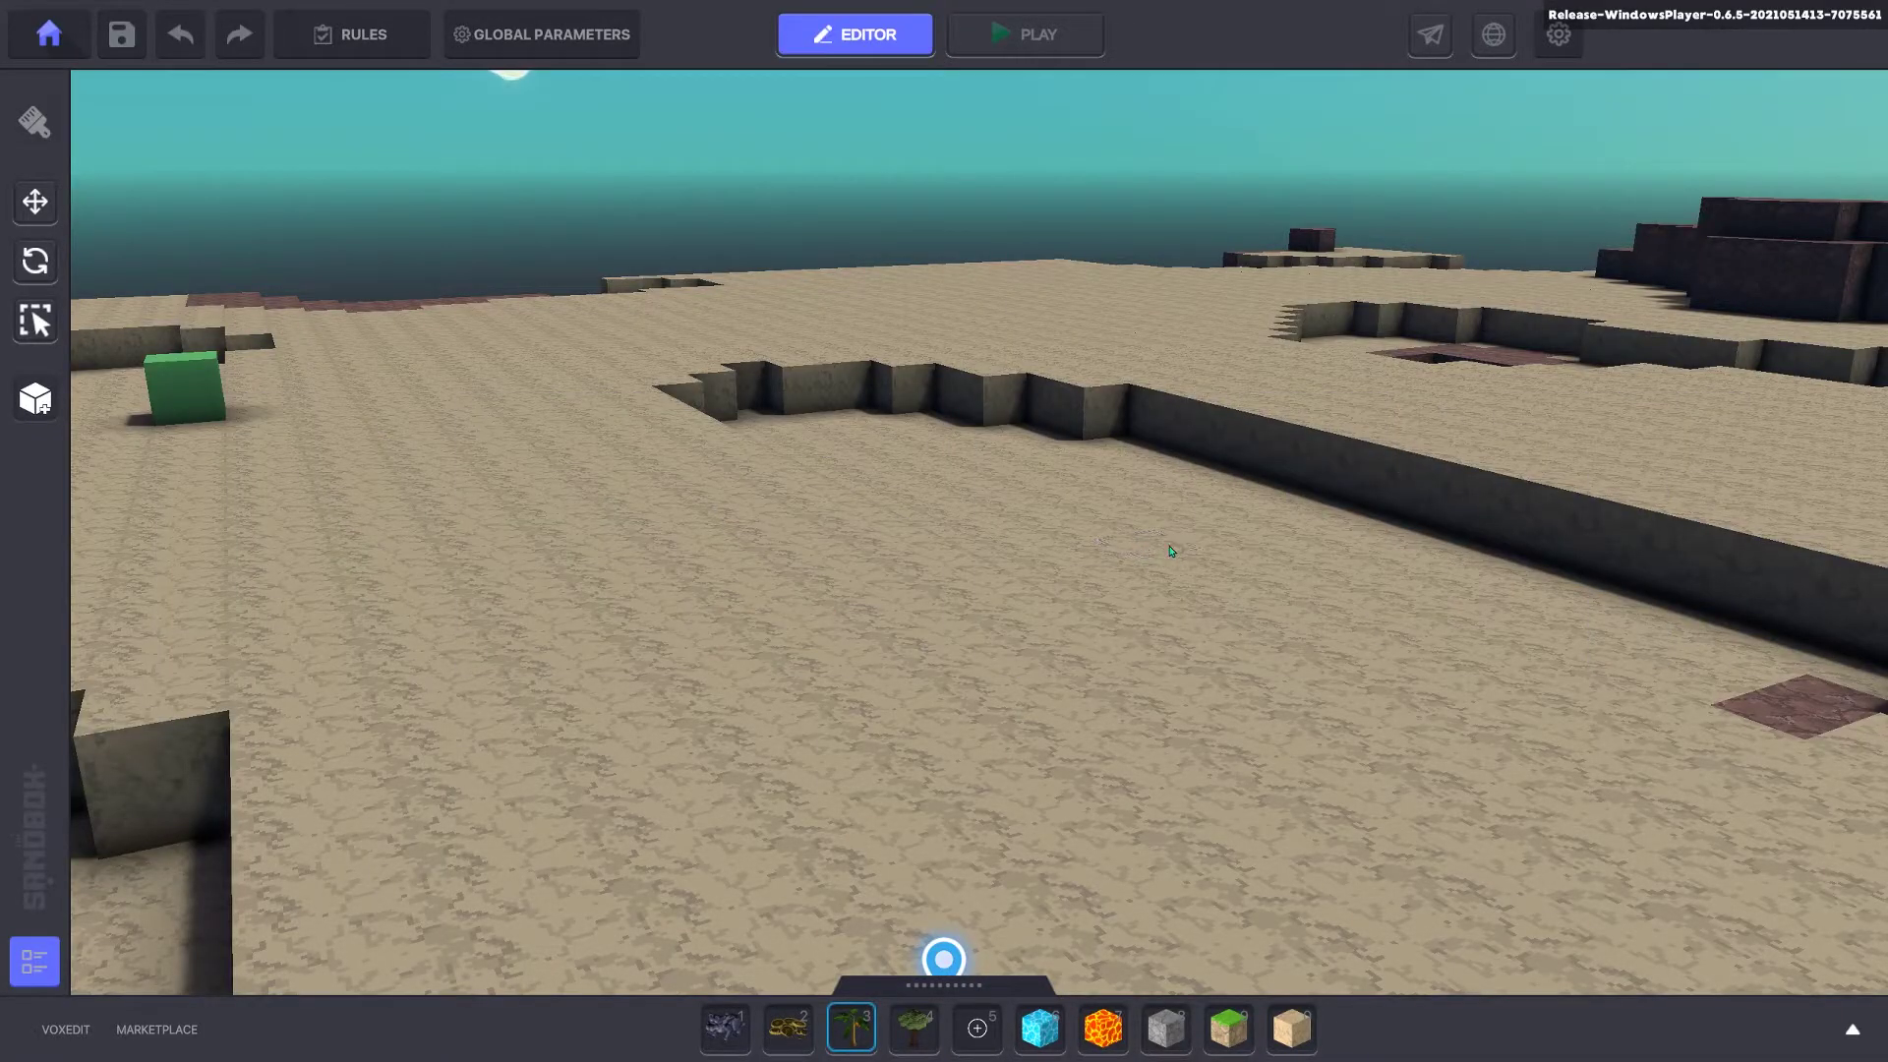
Step: Select the avatar's portal beside the rocks and examine the desert terrain around it up close and from afar
{"action": "scroll", "coordinate": [1203, 552], "scroll_direction": "down", "scroll_amount": 10}
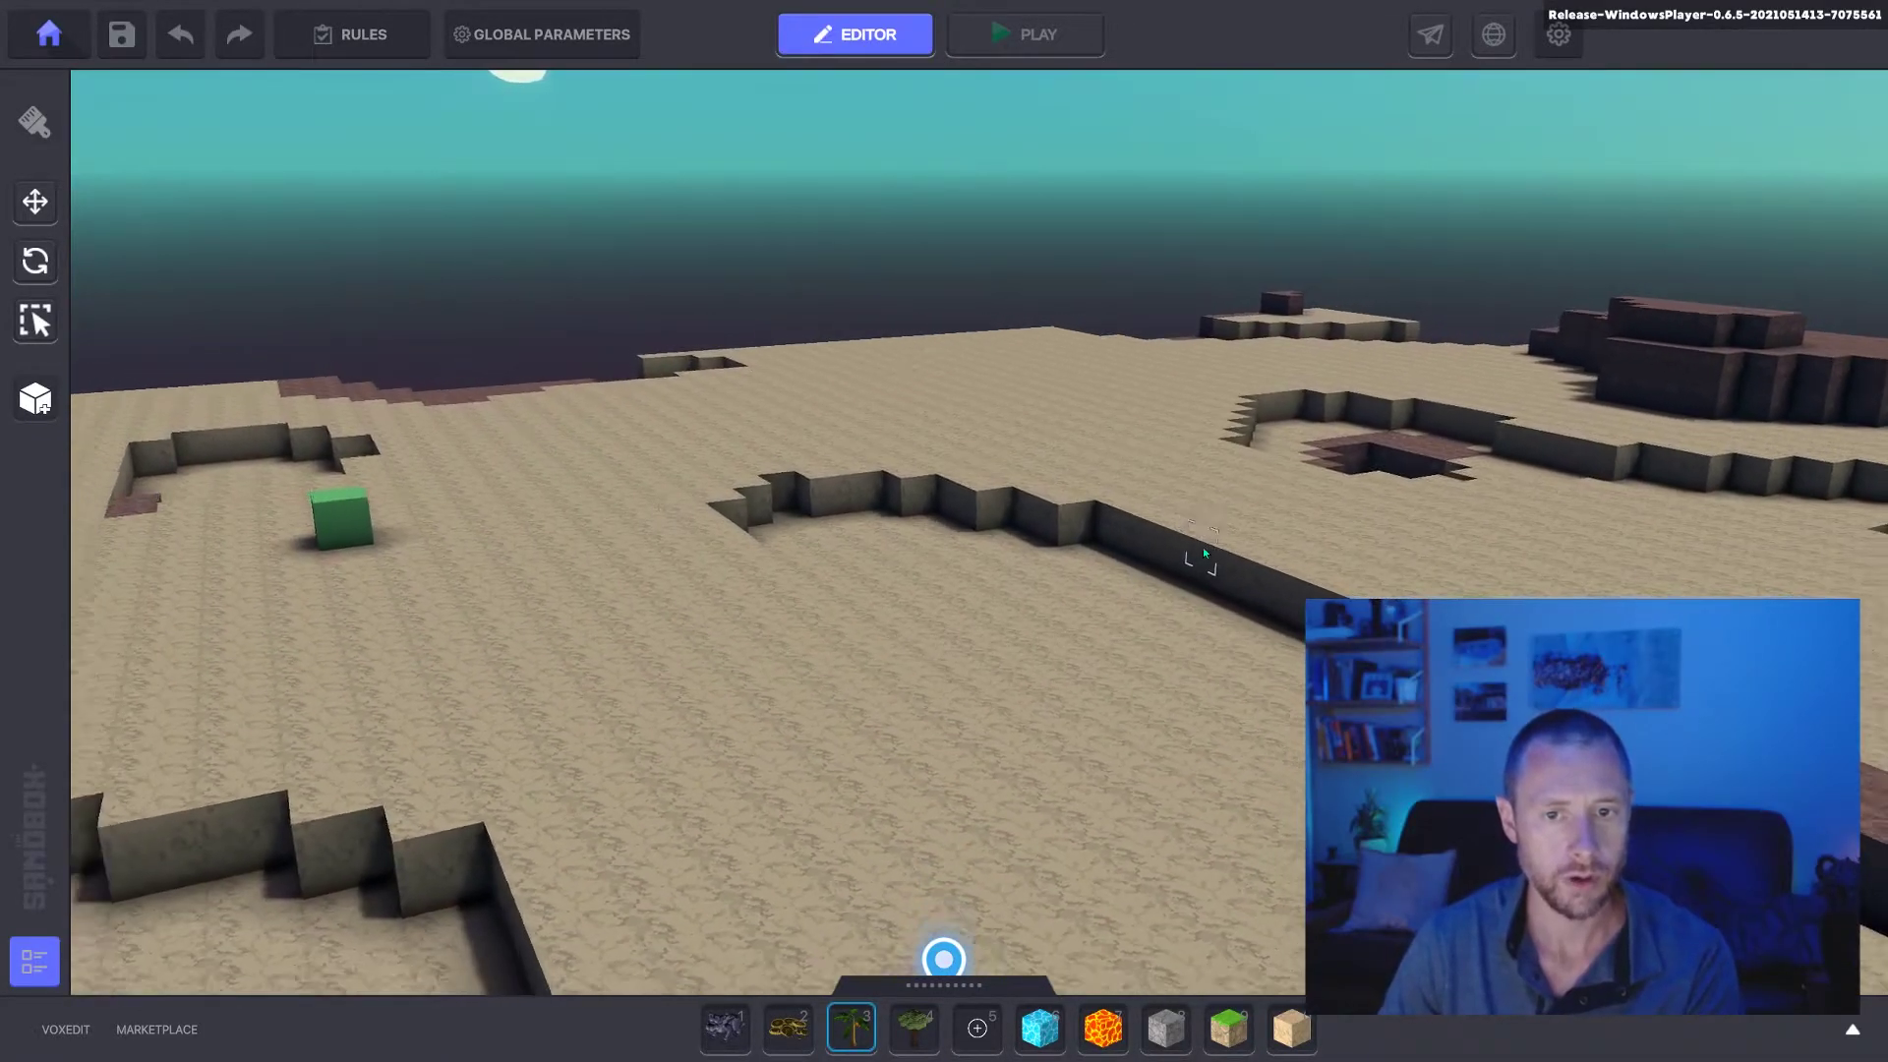
{"action": "scroll", "coordinate": [1200, 560], "scroll_direction": "down", "scroll_amount": 10}
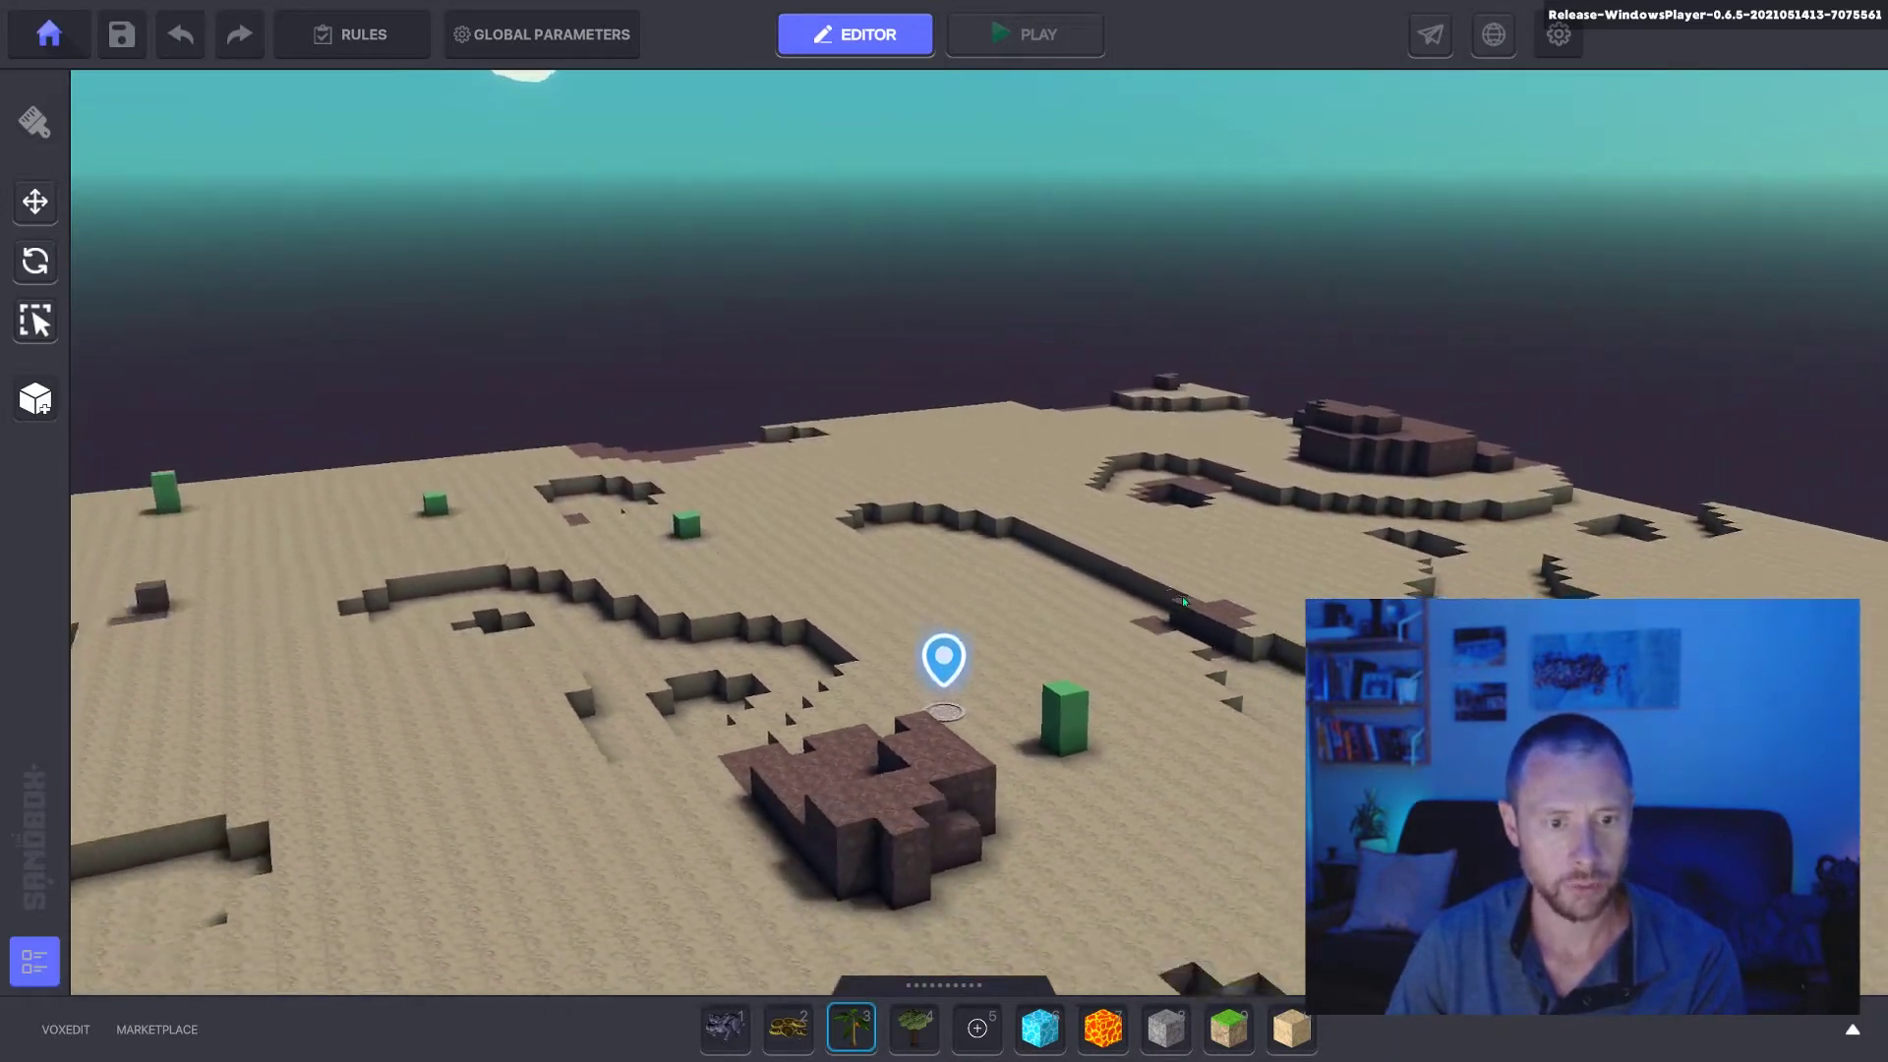
{"action": "left_click", "coordinate": [946, 653]}
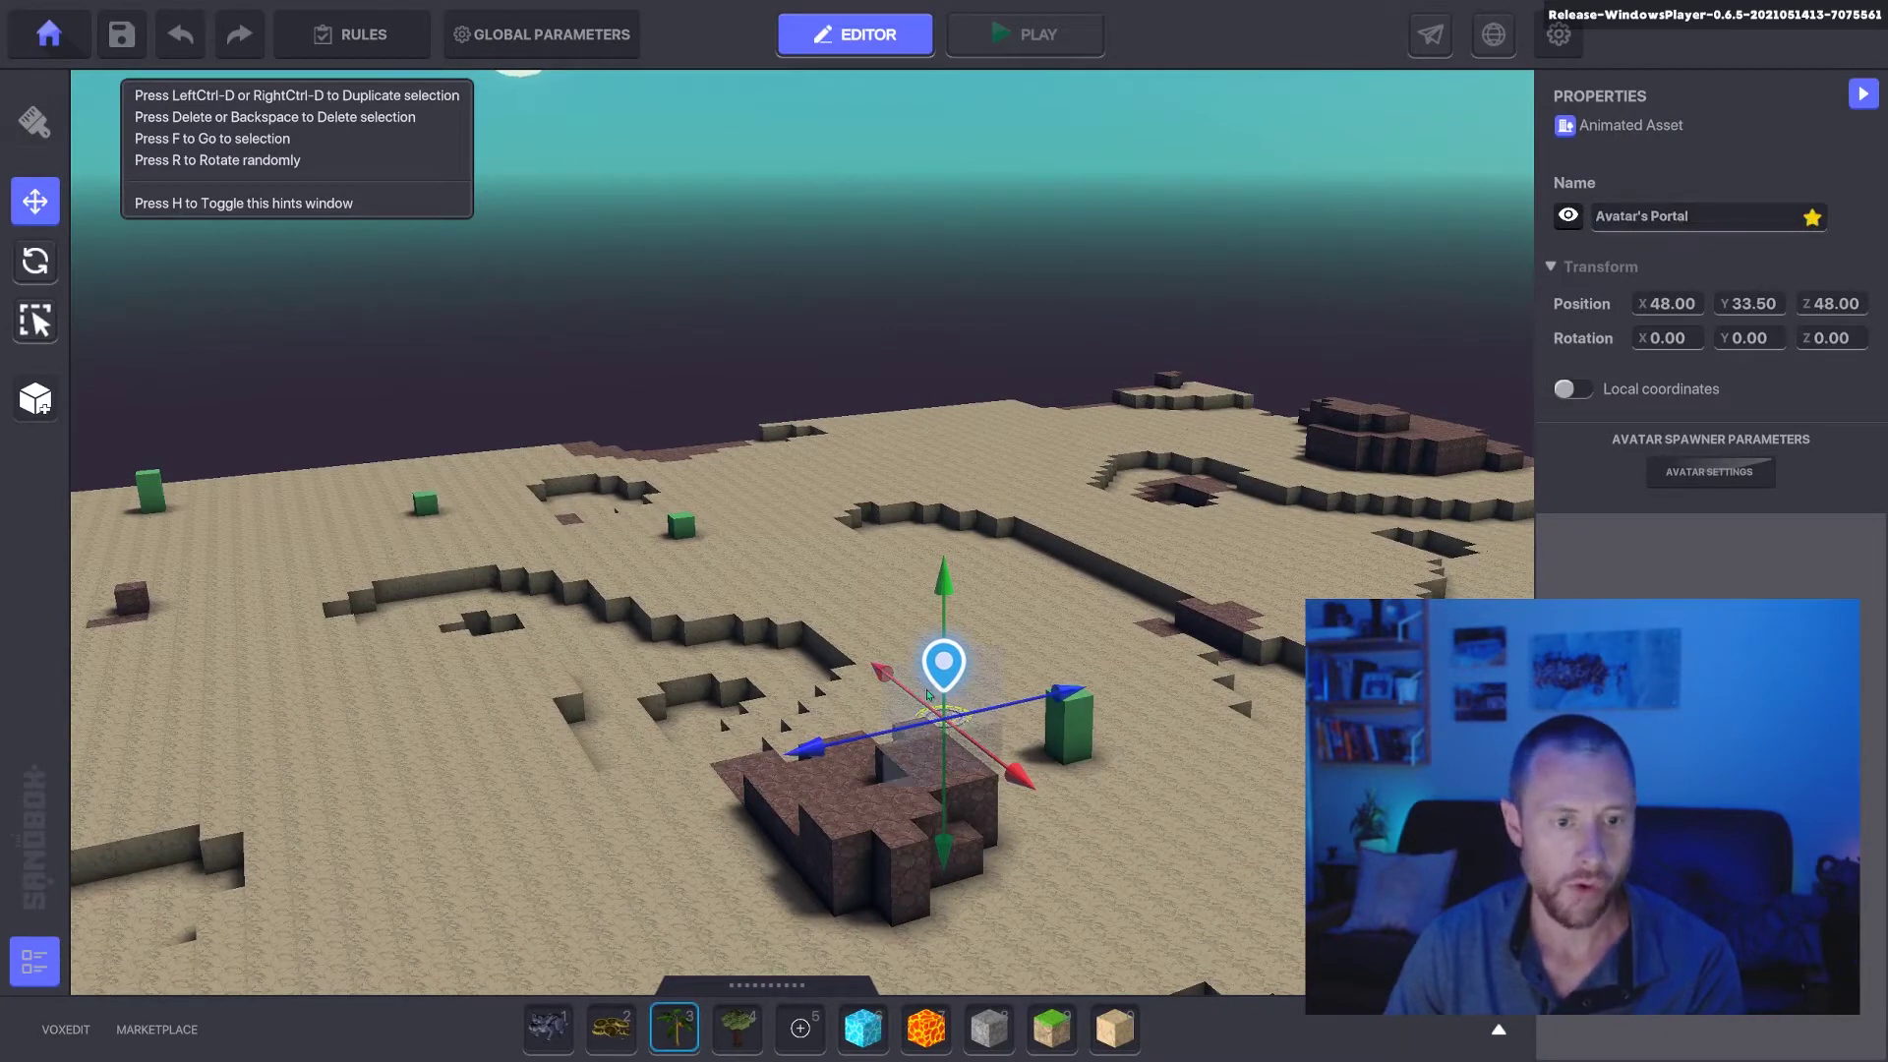
{"action": "key", "text": "f"}
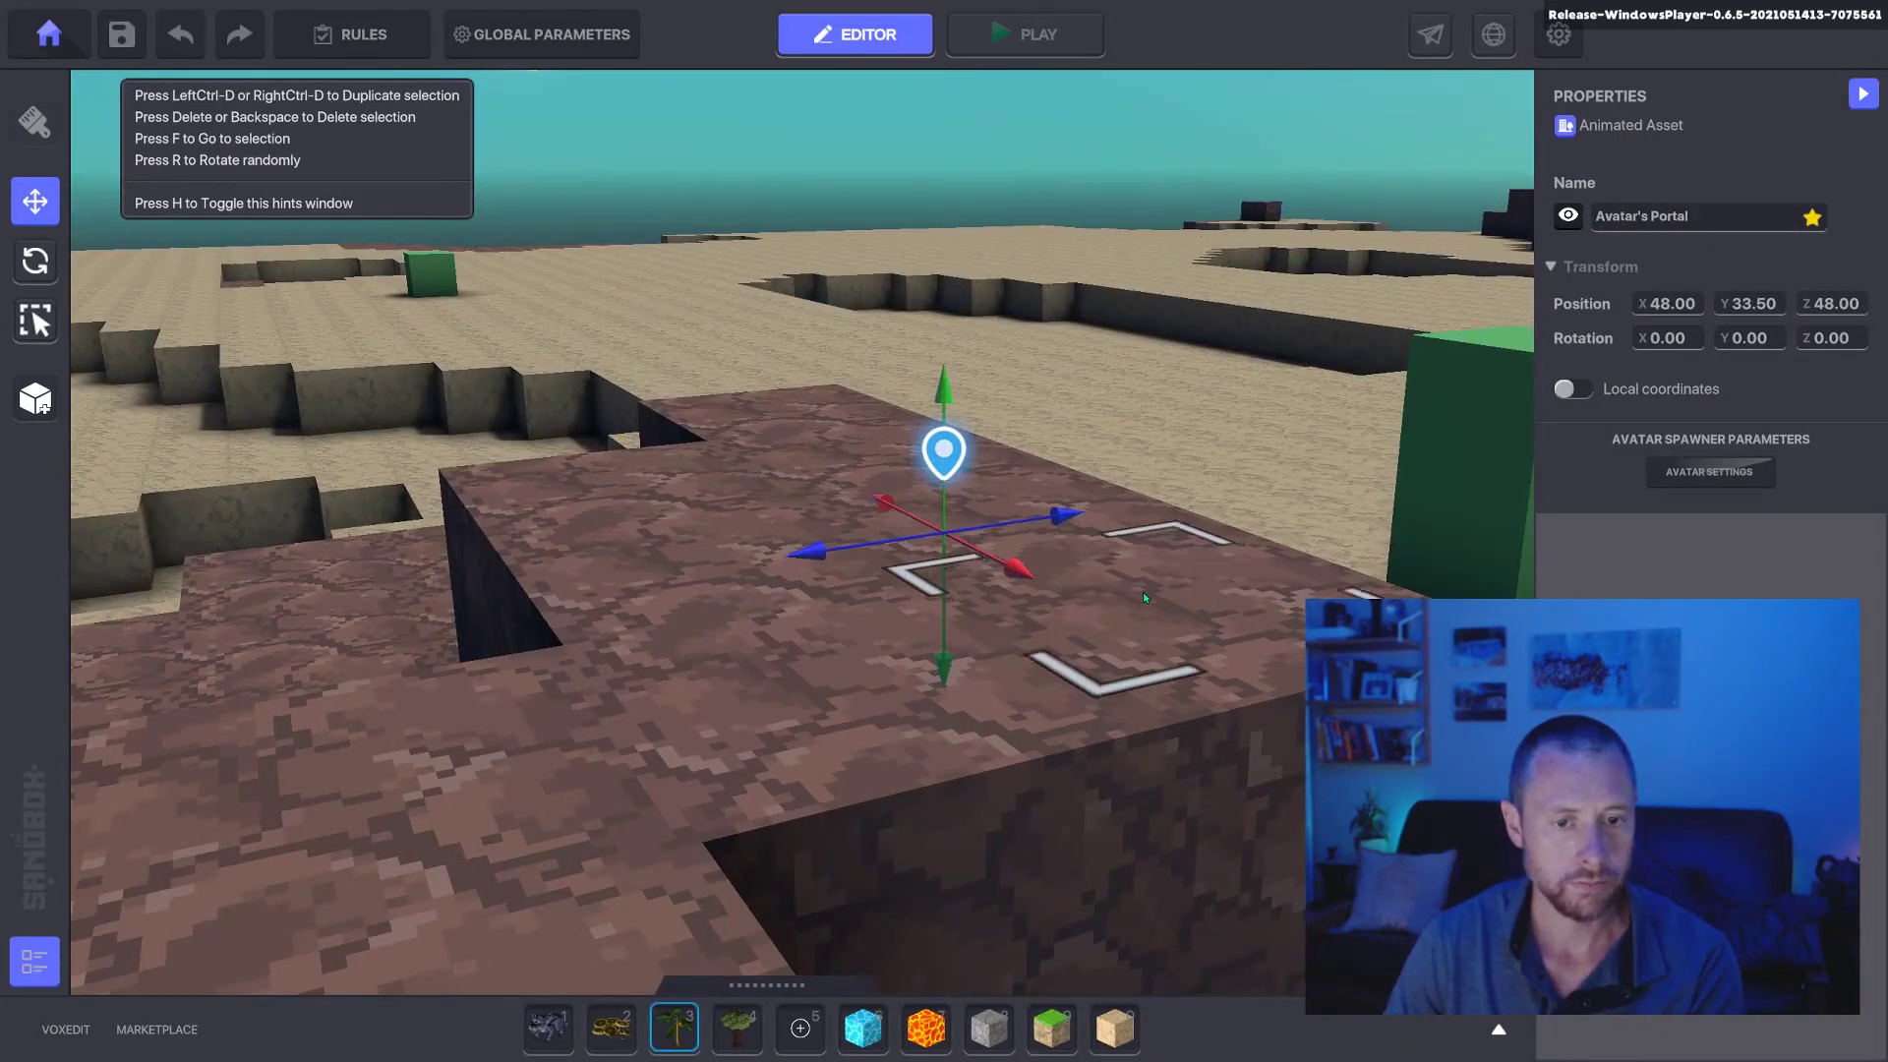
{"action": "right_click_drag", "start_coordinate": [1099, 586], "coordinate": [932, 550]}
{"action": "key", "text": "w"}
{"action": "key", "text": "d"}
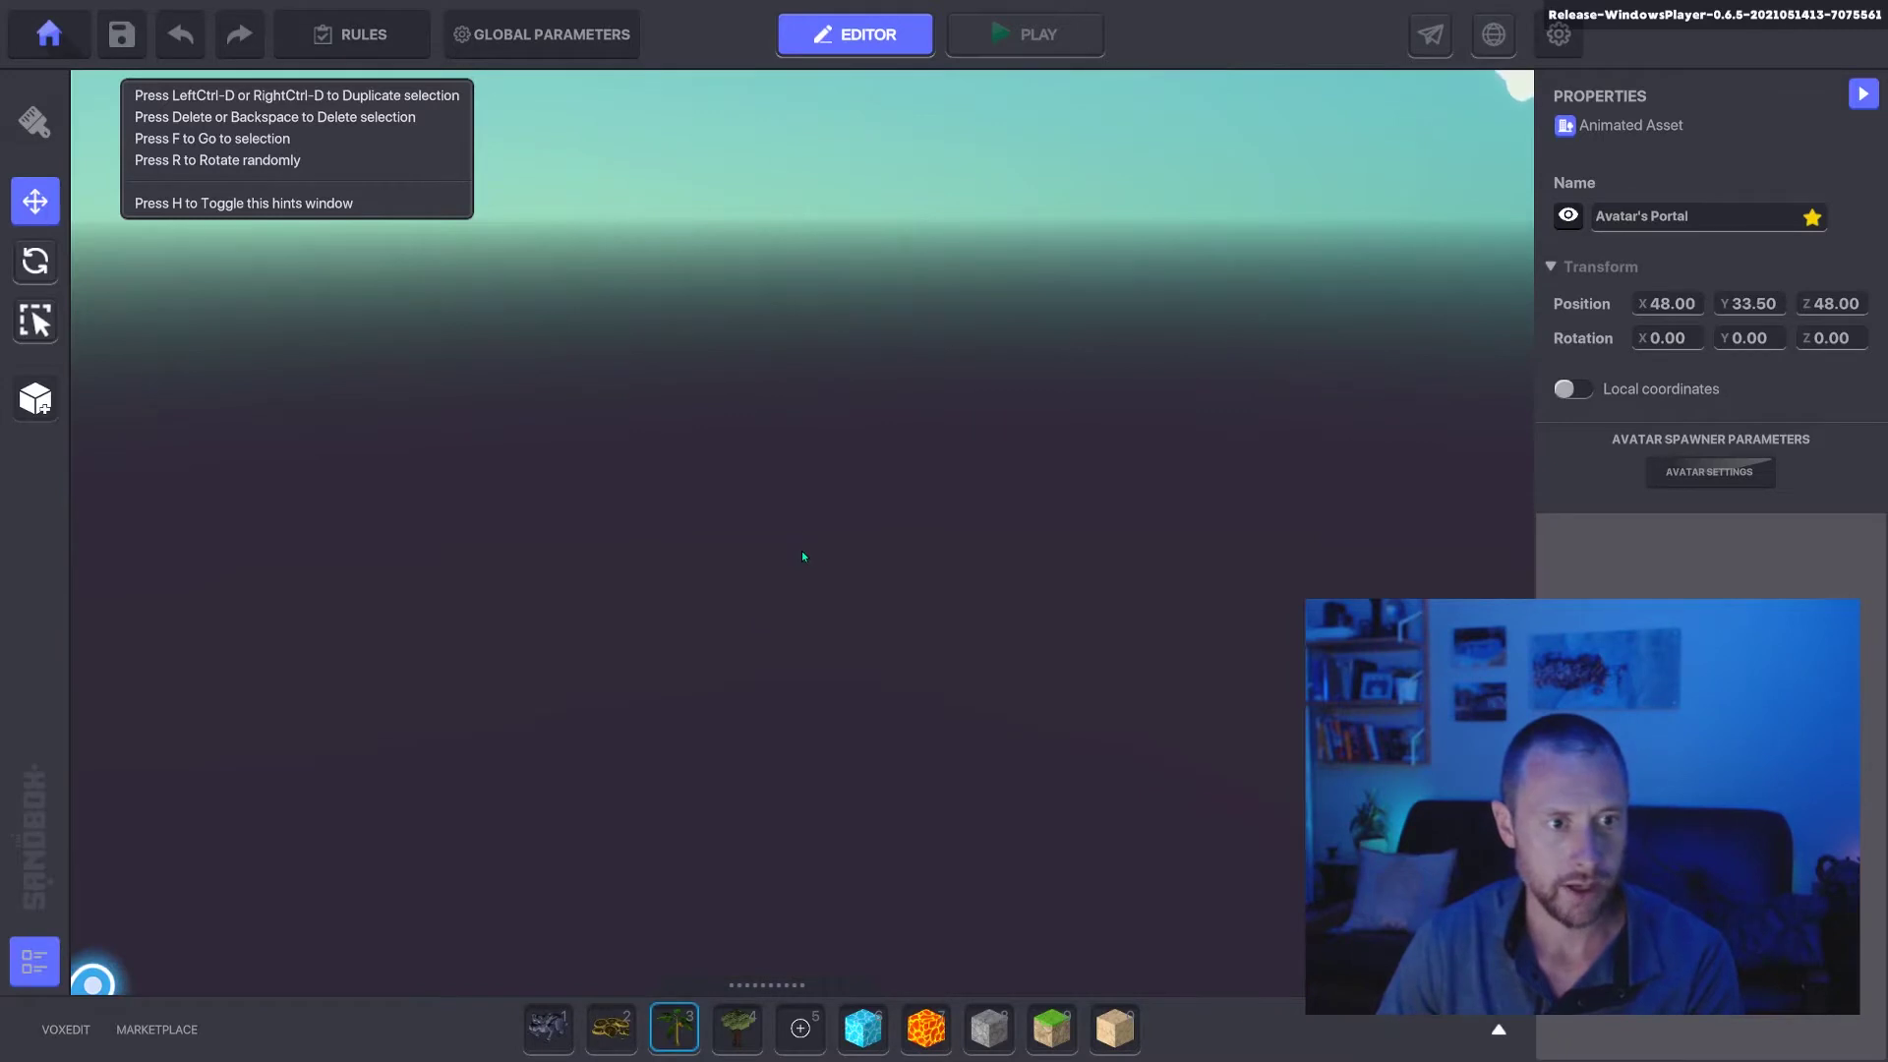
{"action": "key", "text": "f"}
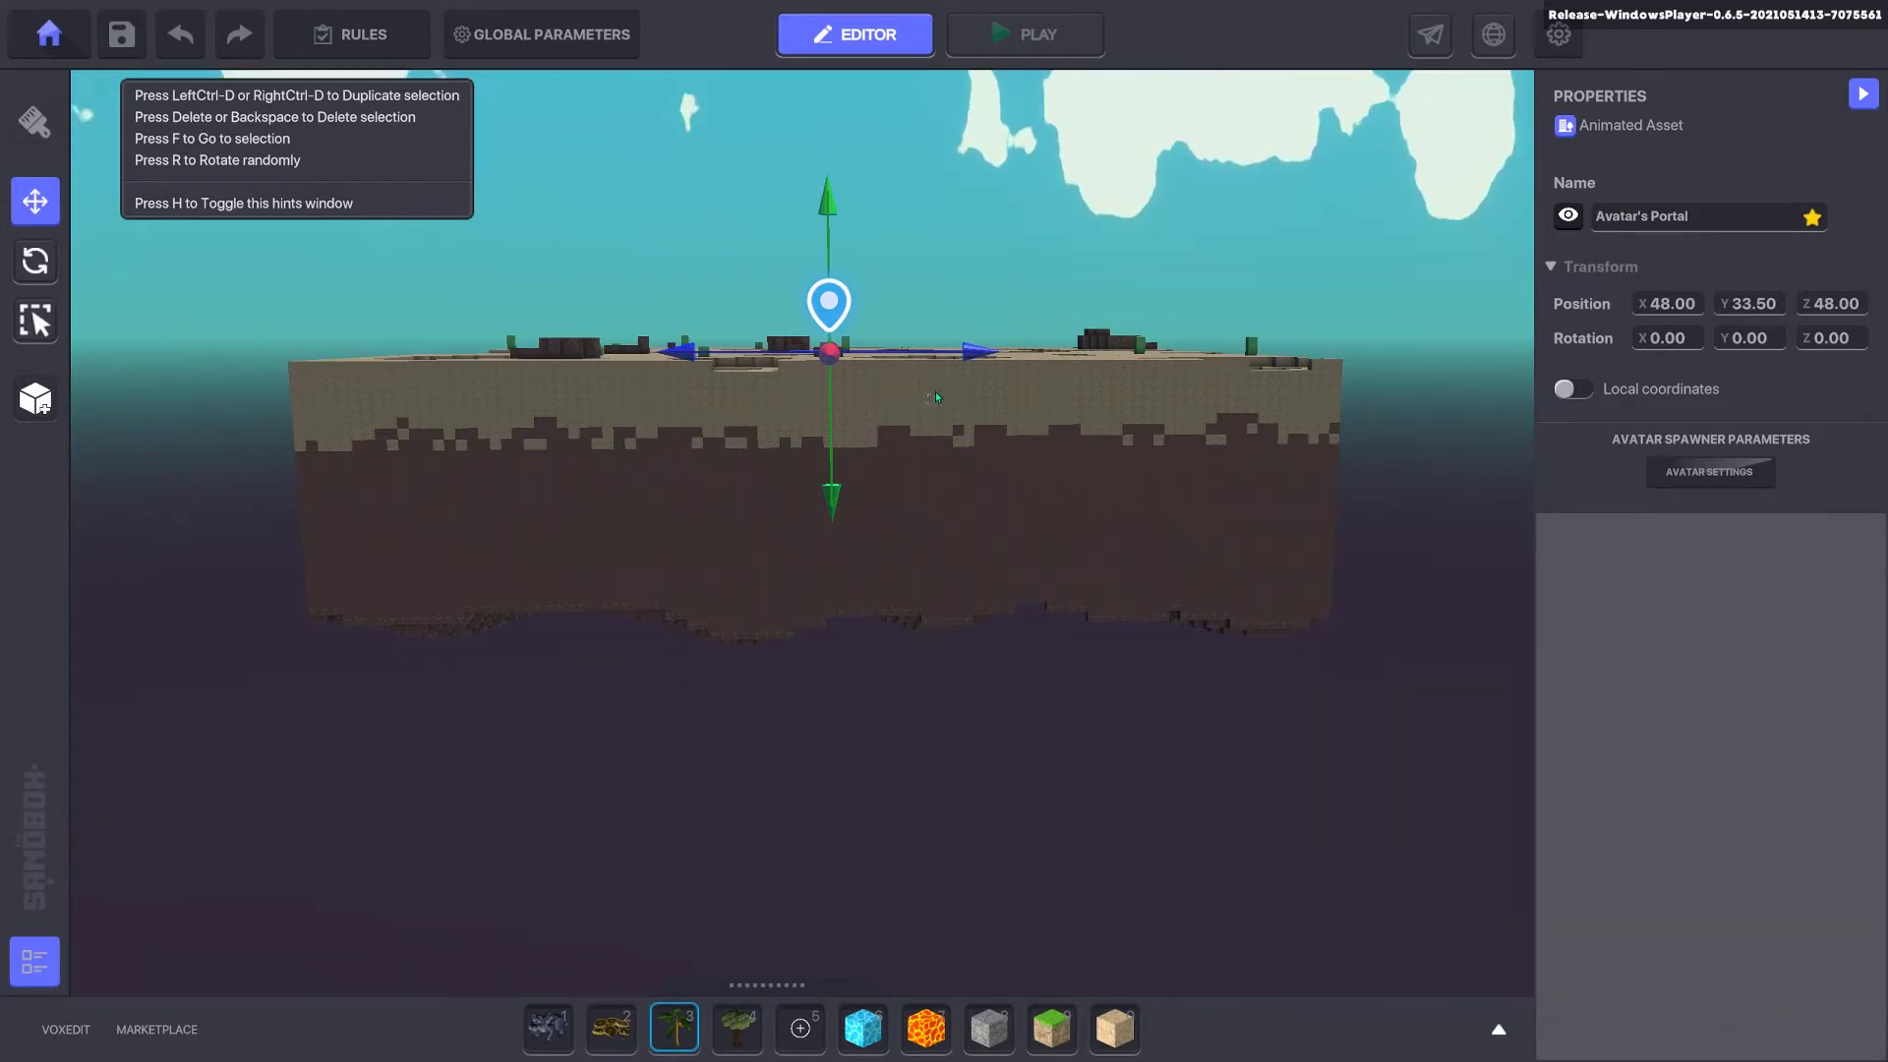
Step: View the desert block from the side and shift the avatar's portal along the Z axis
{"action": "key", "text": "e"}
{"action": "left_click_drag", "start_coordinate": [935, 420], "coordinate": [928, 484]}
{"action": "mouse_move", "coordinate": [928, 486]}
{"action": "right_mouse_down"}
{"action": "mouse_move", "coordinate": [929, 520]}
{"action": "mouse_move", "coordinate": [1149, 759]}
{"action": "mouse_move", "coordinate": [1103, 597]}
{"action": "mouse_move", "coordinate": [911, 486]}
{"action": "right_mouse_up"}
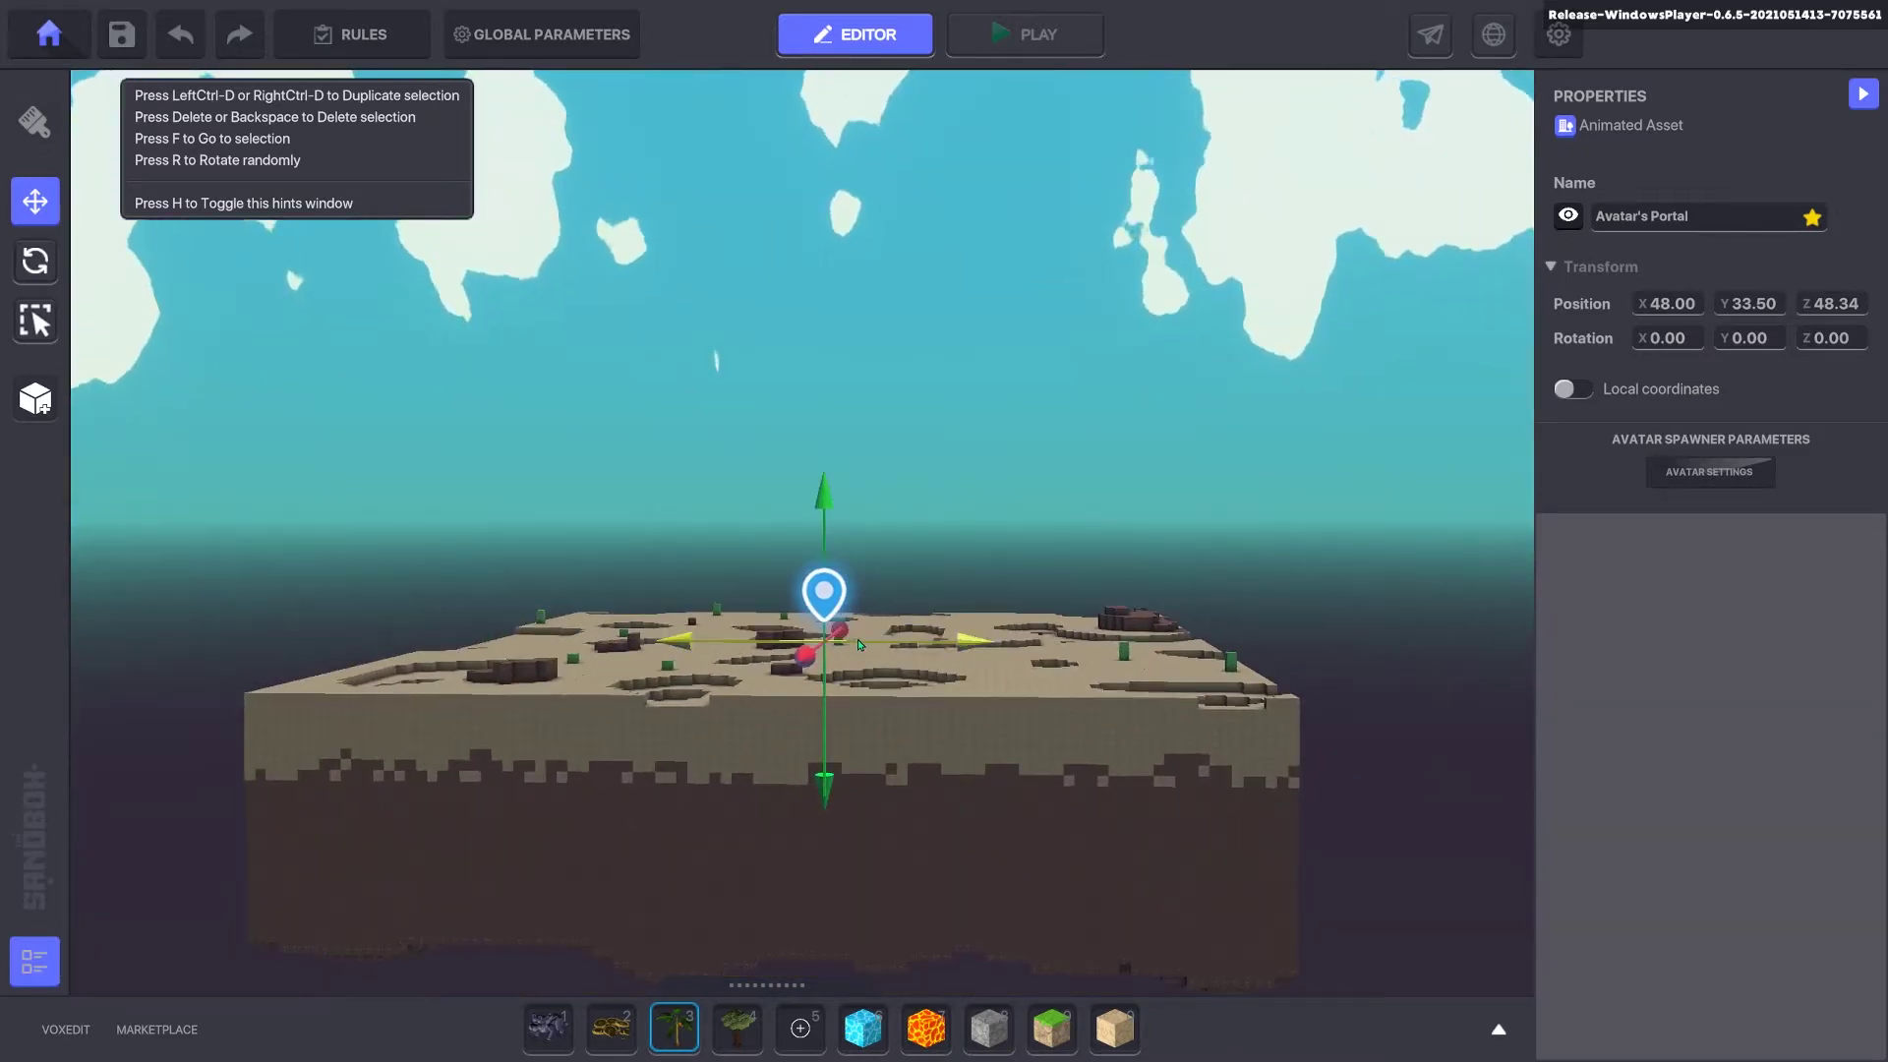
{"action": "right_click_drag", "start_coordinate": [956, 665], "coordinate": [881, 777]}
Step: Play-test the desert experience and run the avatar from its portal past the rocks and across the open sand
{"action": "key", "text": "w"}
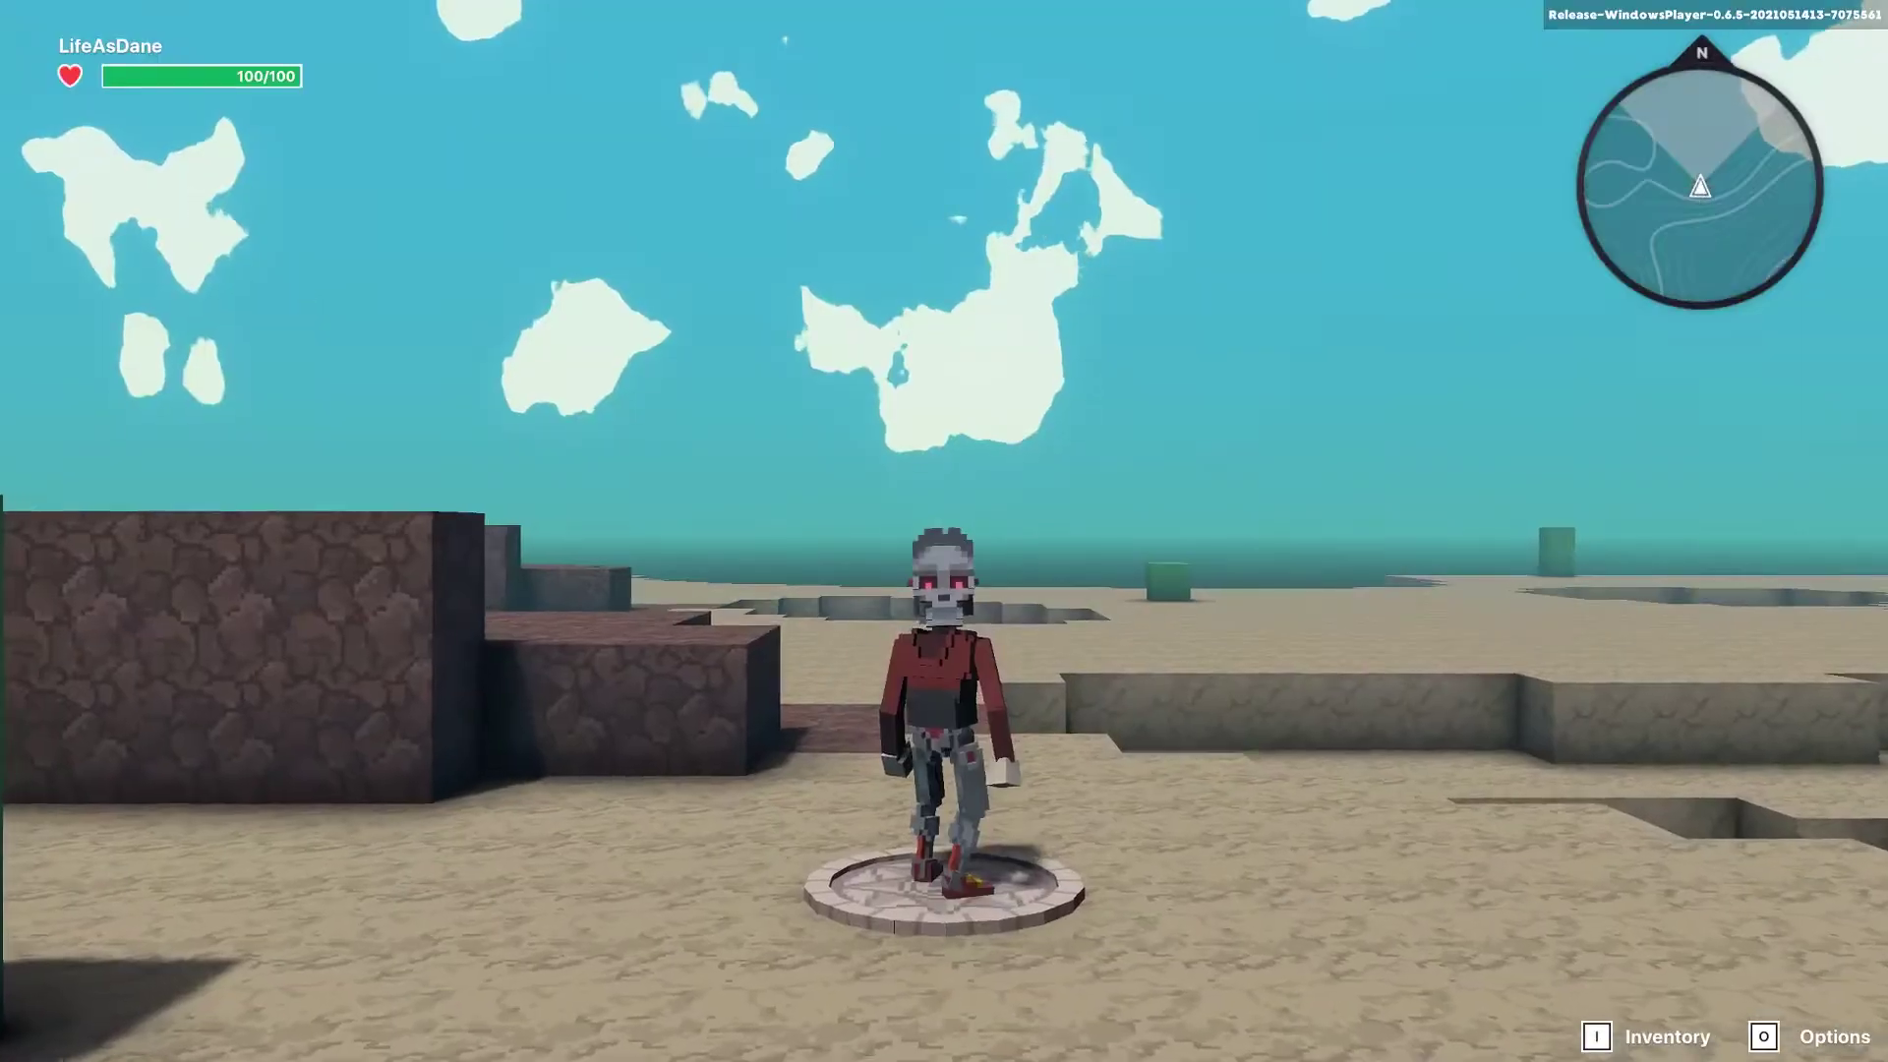
{"action": "key", "text": "w"}
{"action": "key", "text": "s"}
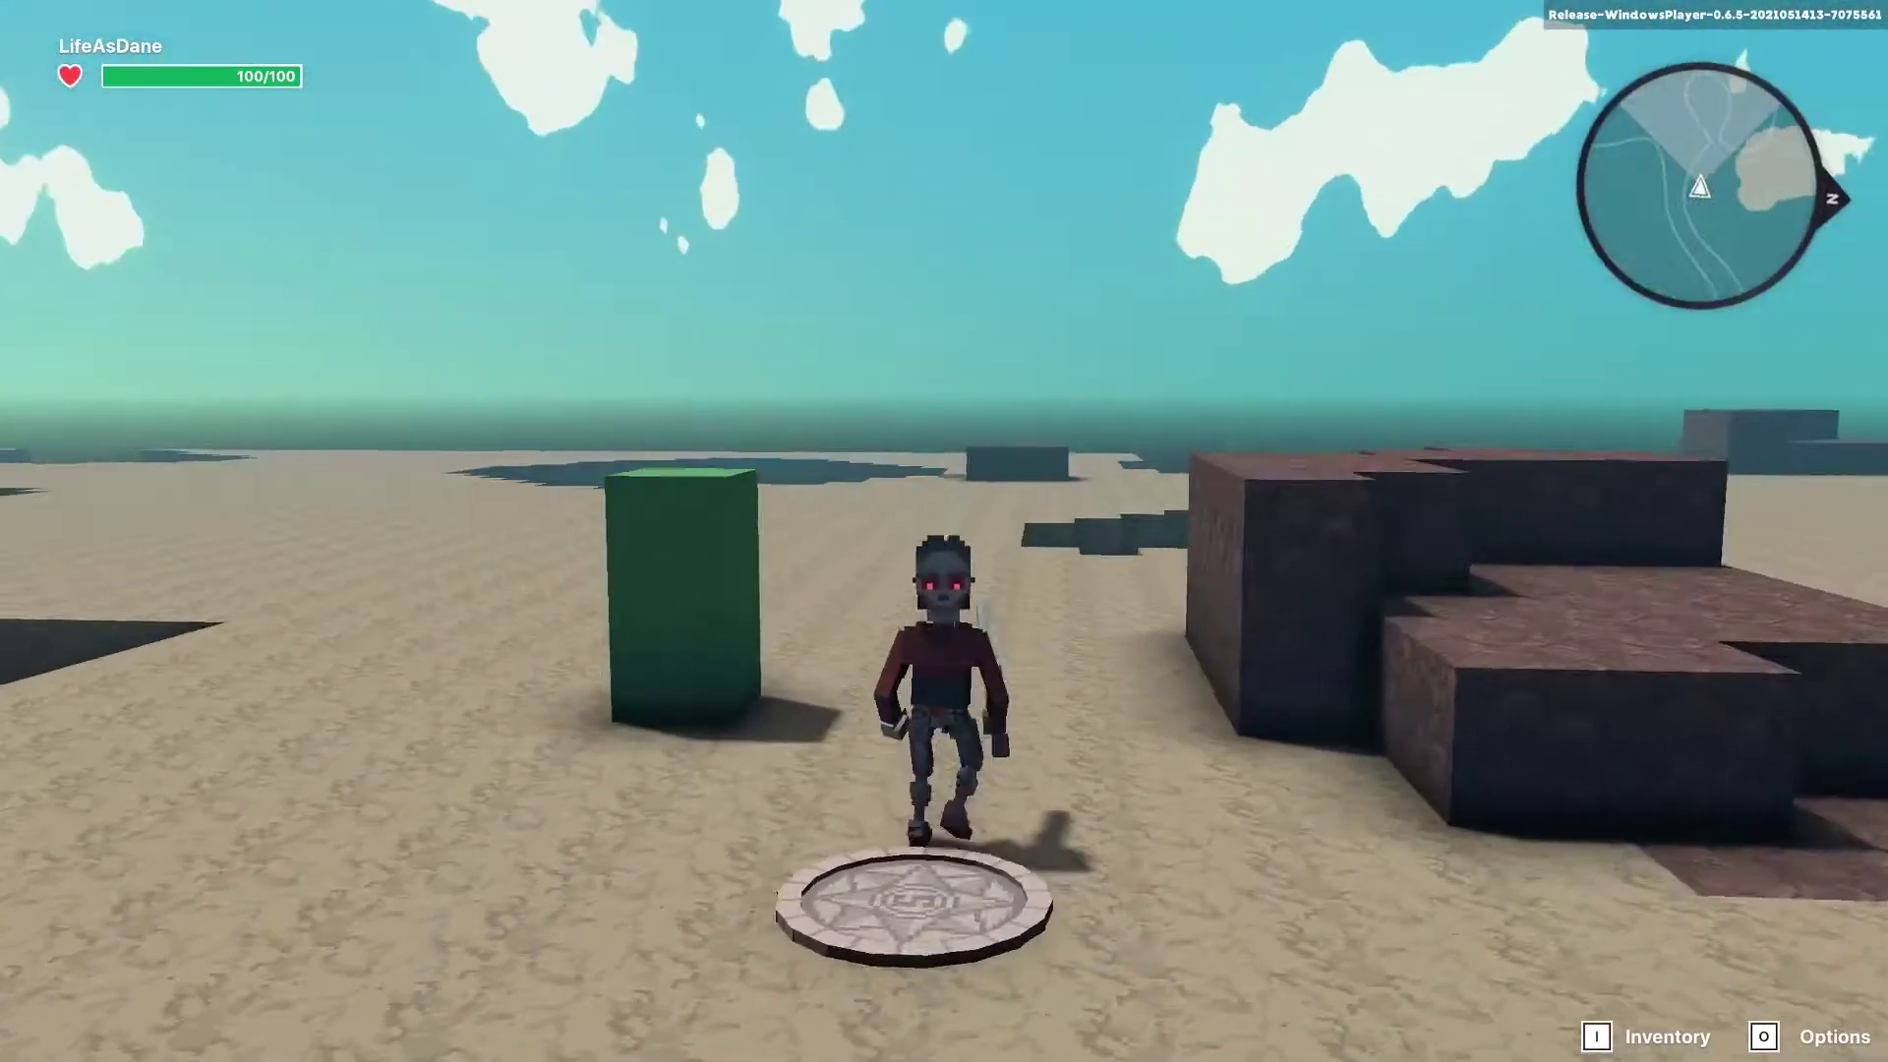
{"action": "key", "text": "w"}
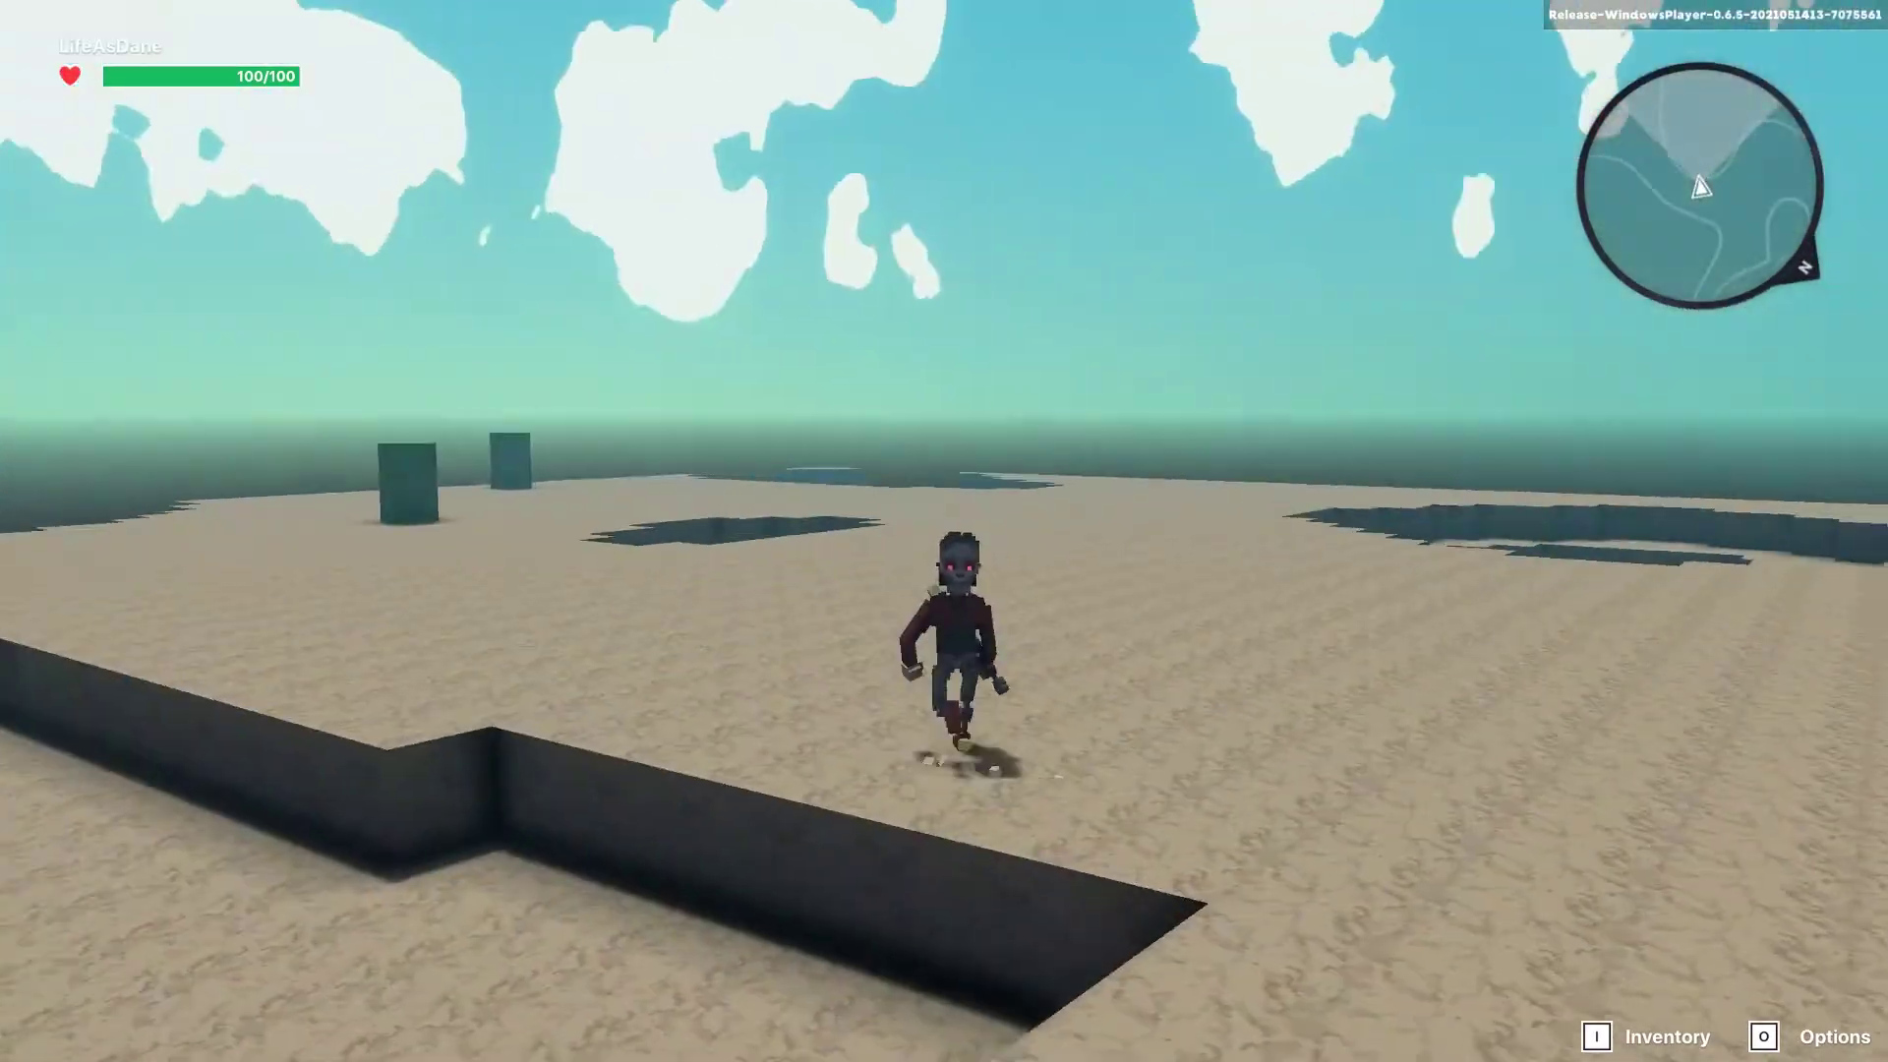
{"action": "key", "text": "w"}
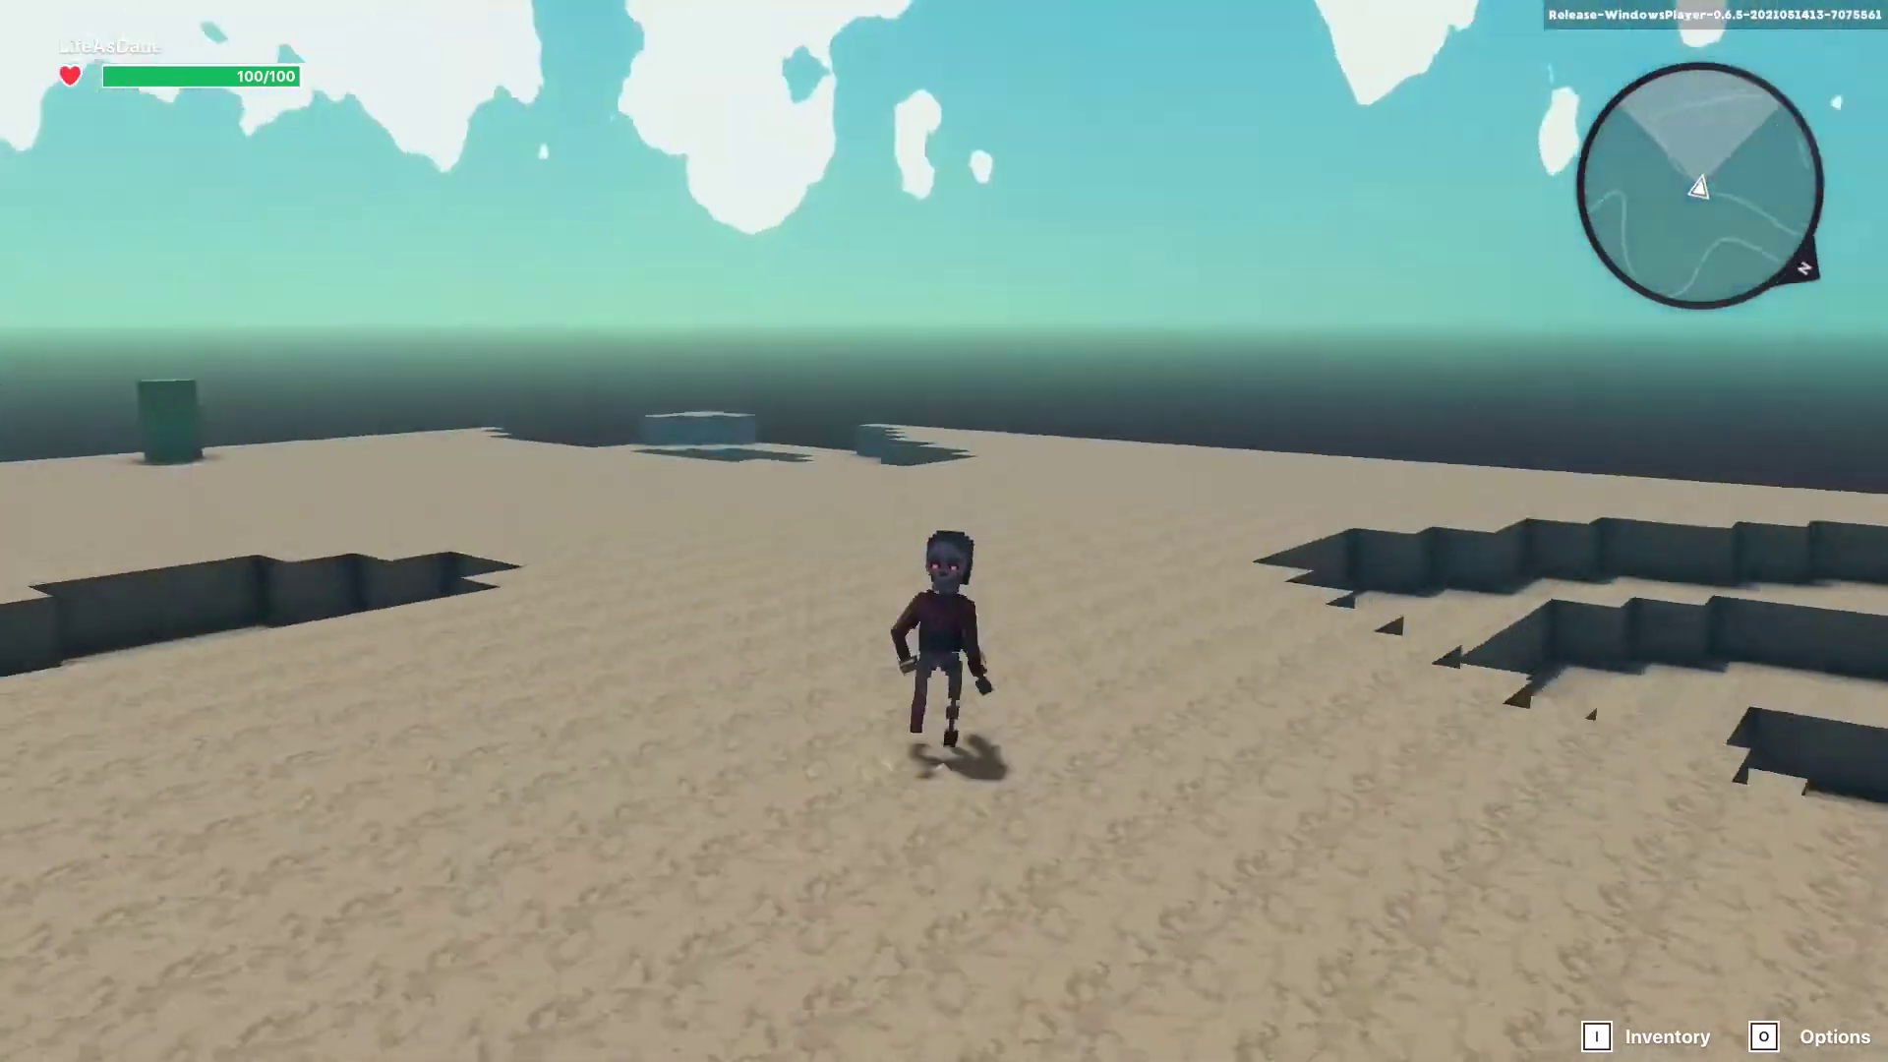
{"action": "key", "text": "w"}
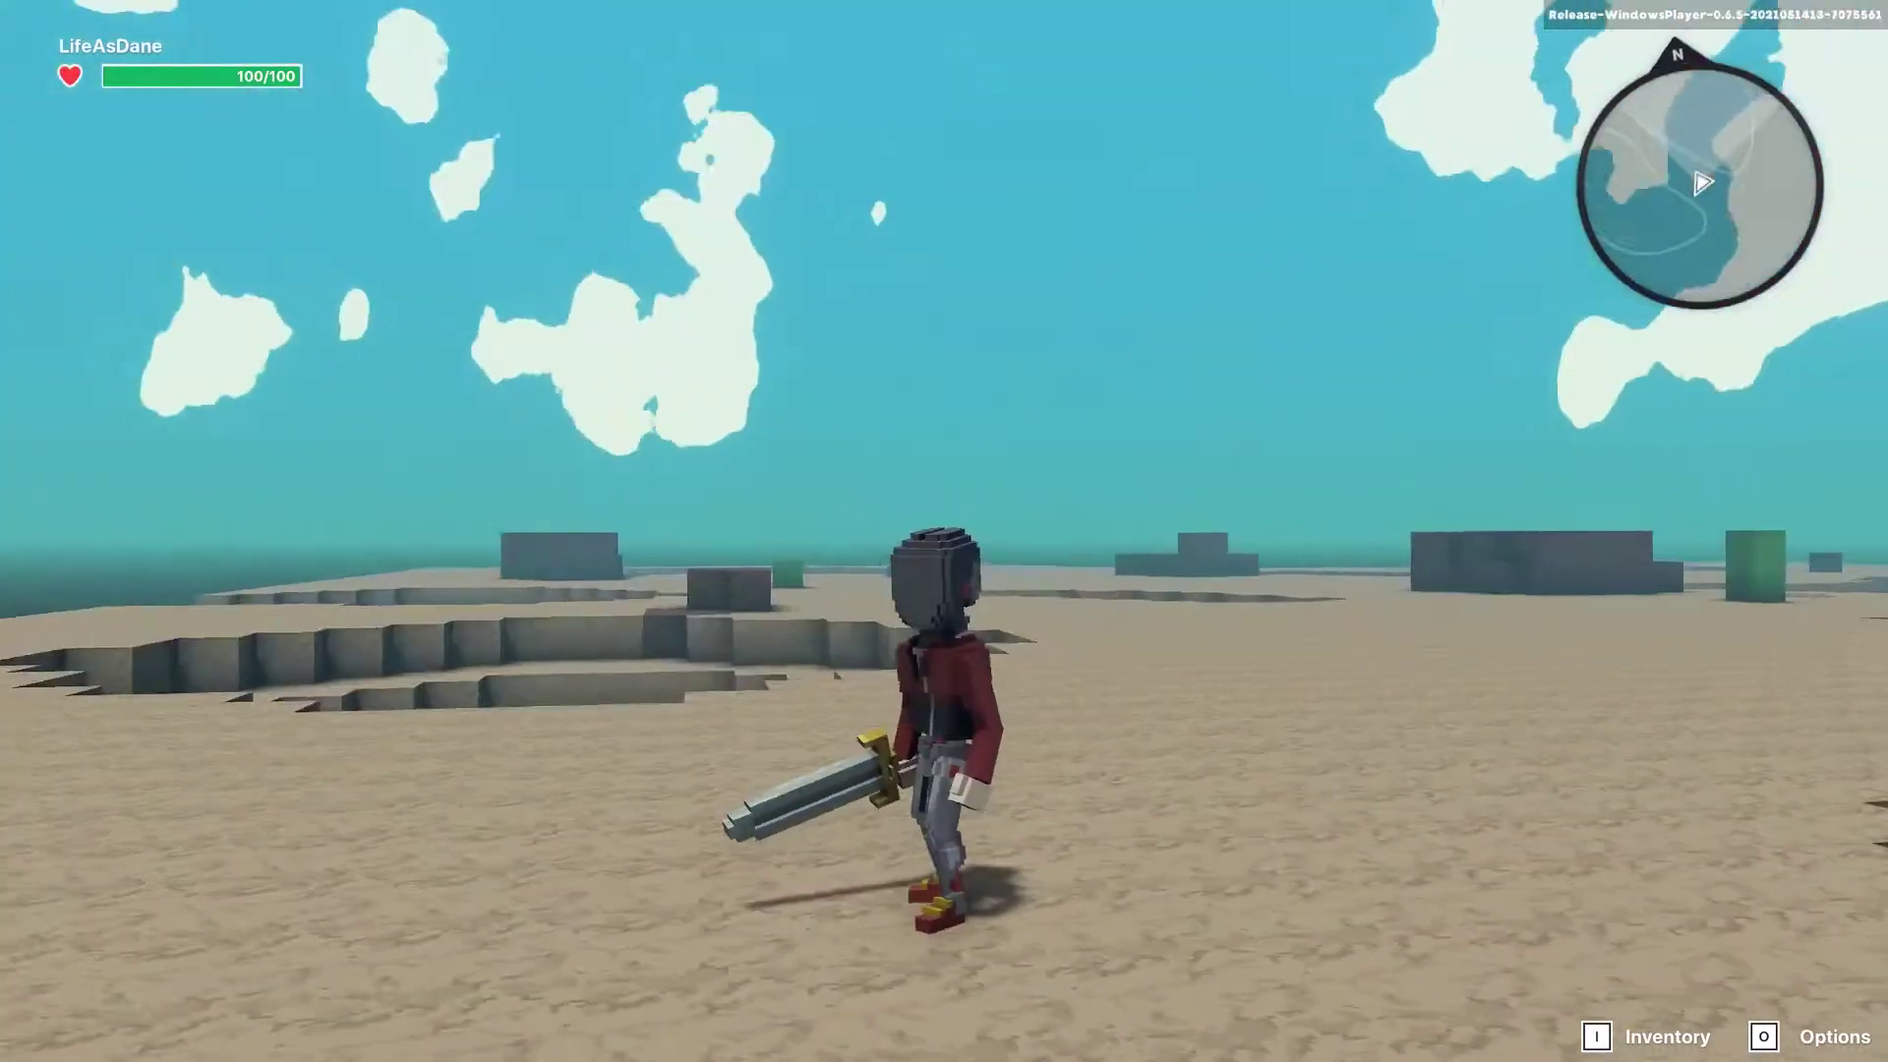
{"action": "key", "text": "s"}
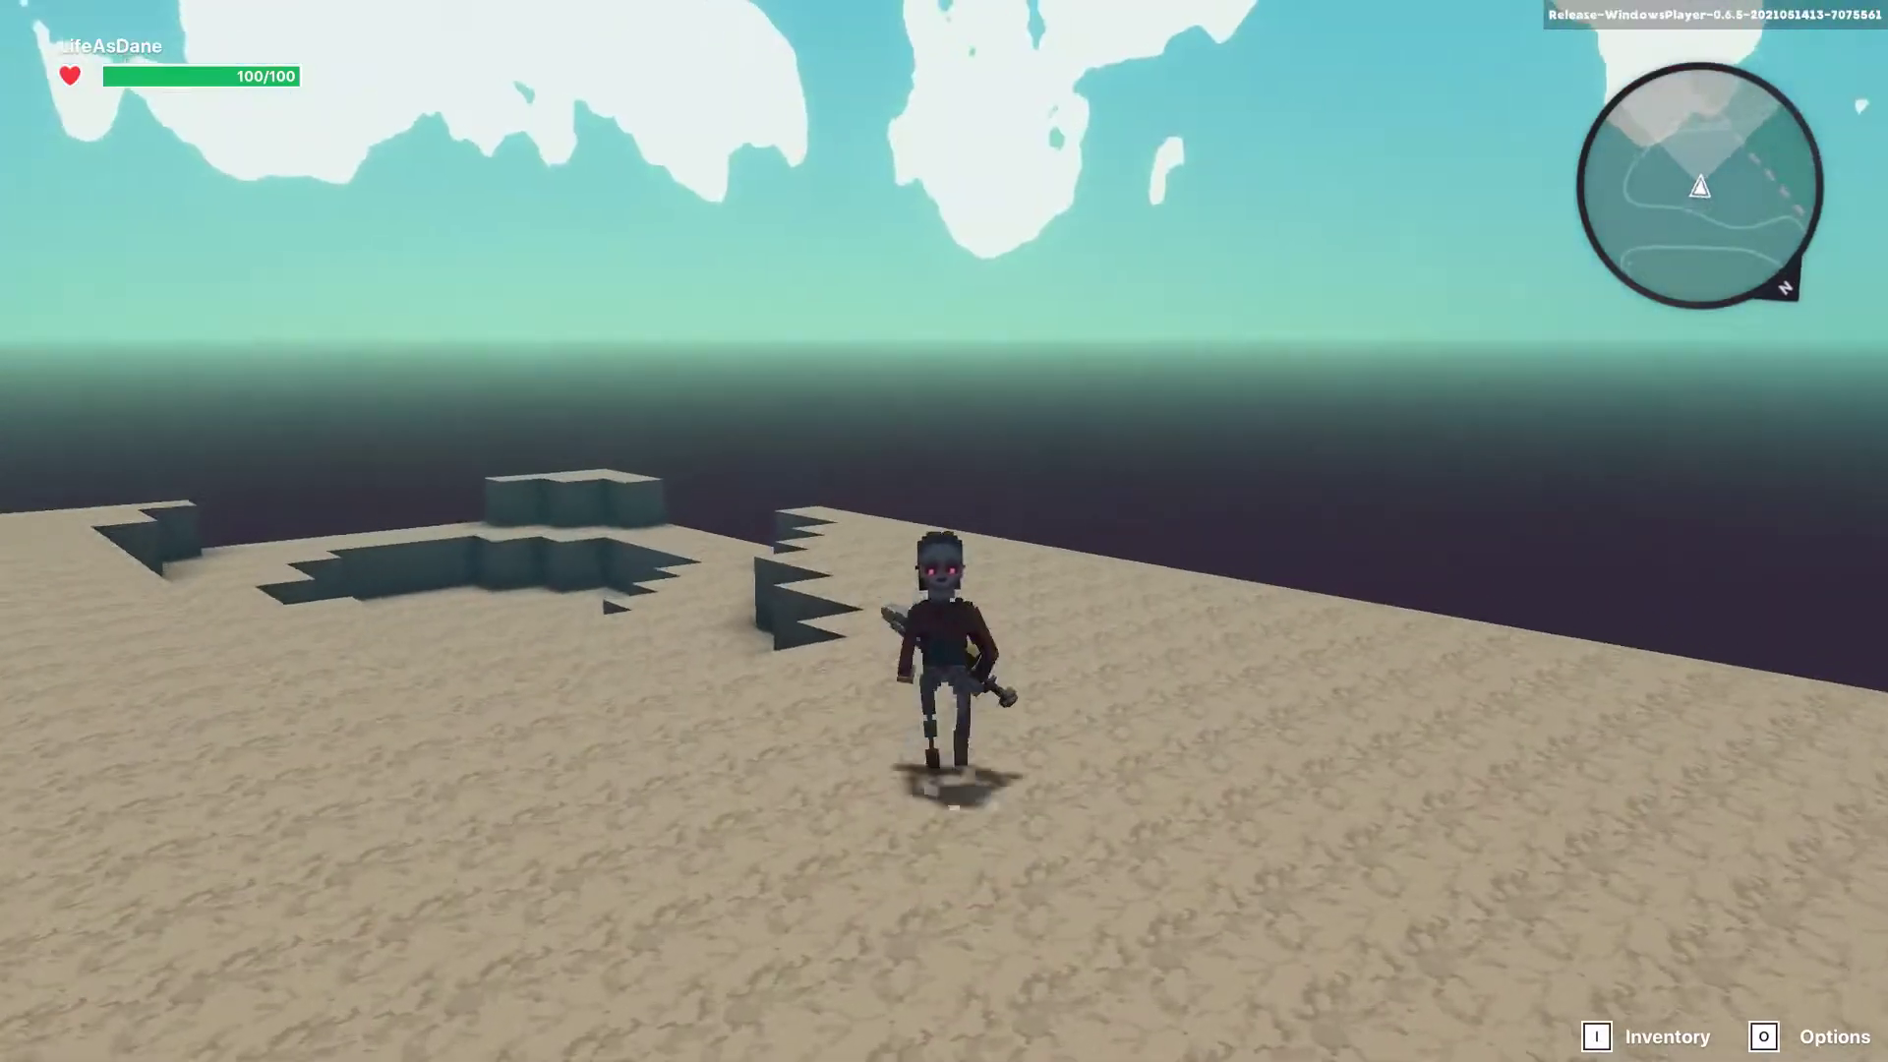
Step: Run the avatar into the stepped pit at the land's edge and jump onto the raised corner blocks
{"action": "key", "text": "w"}
{"action": "key", "text": "s"}
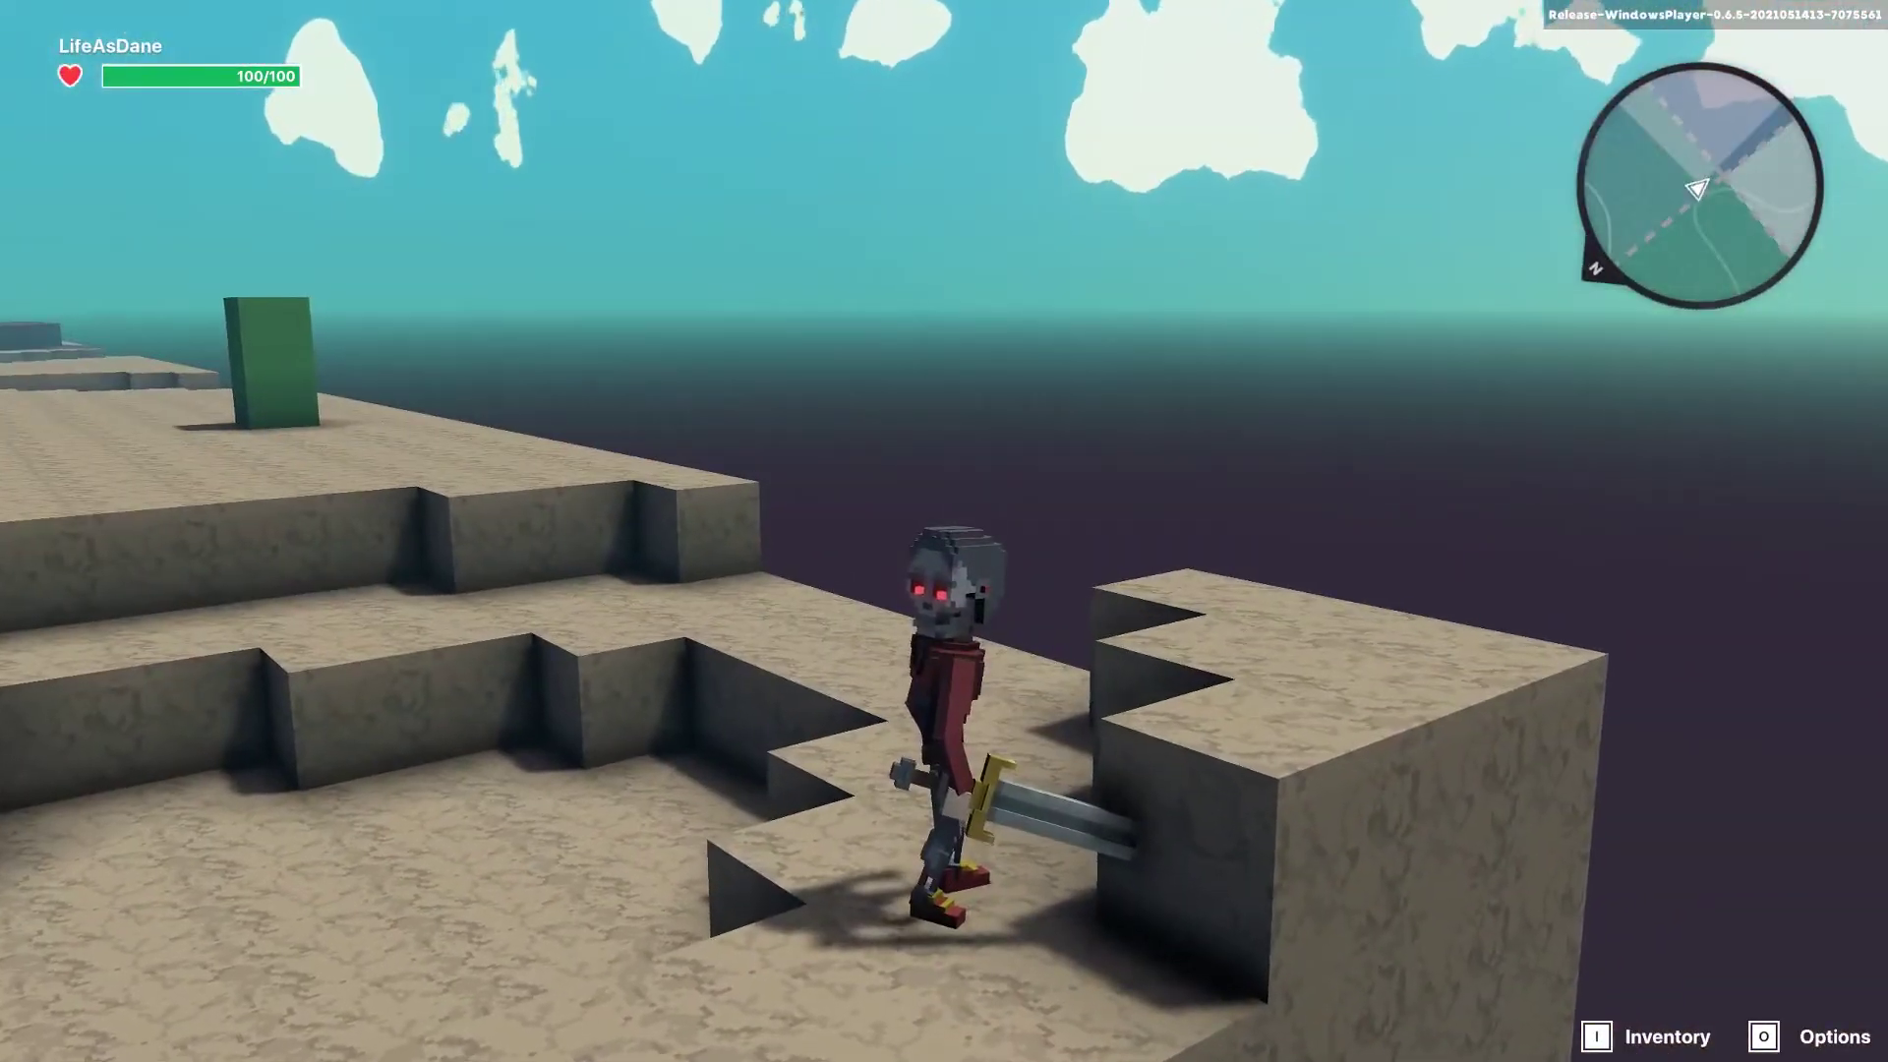
{"action": "key", "text": "w"}
{"action": "key", "text": "space"}
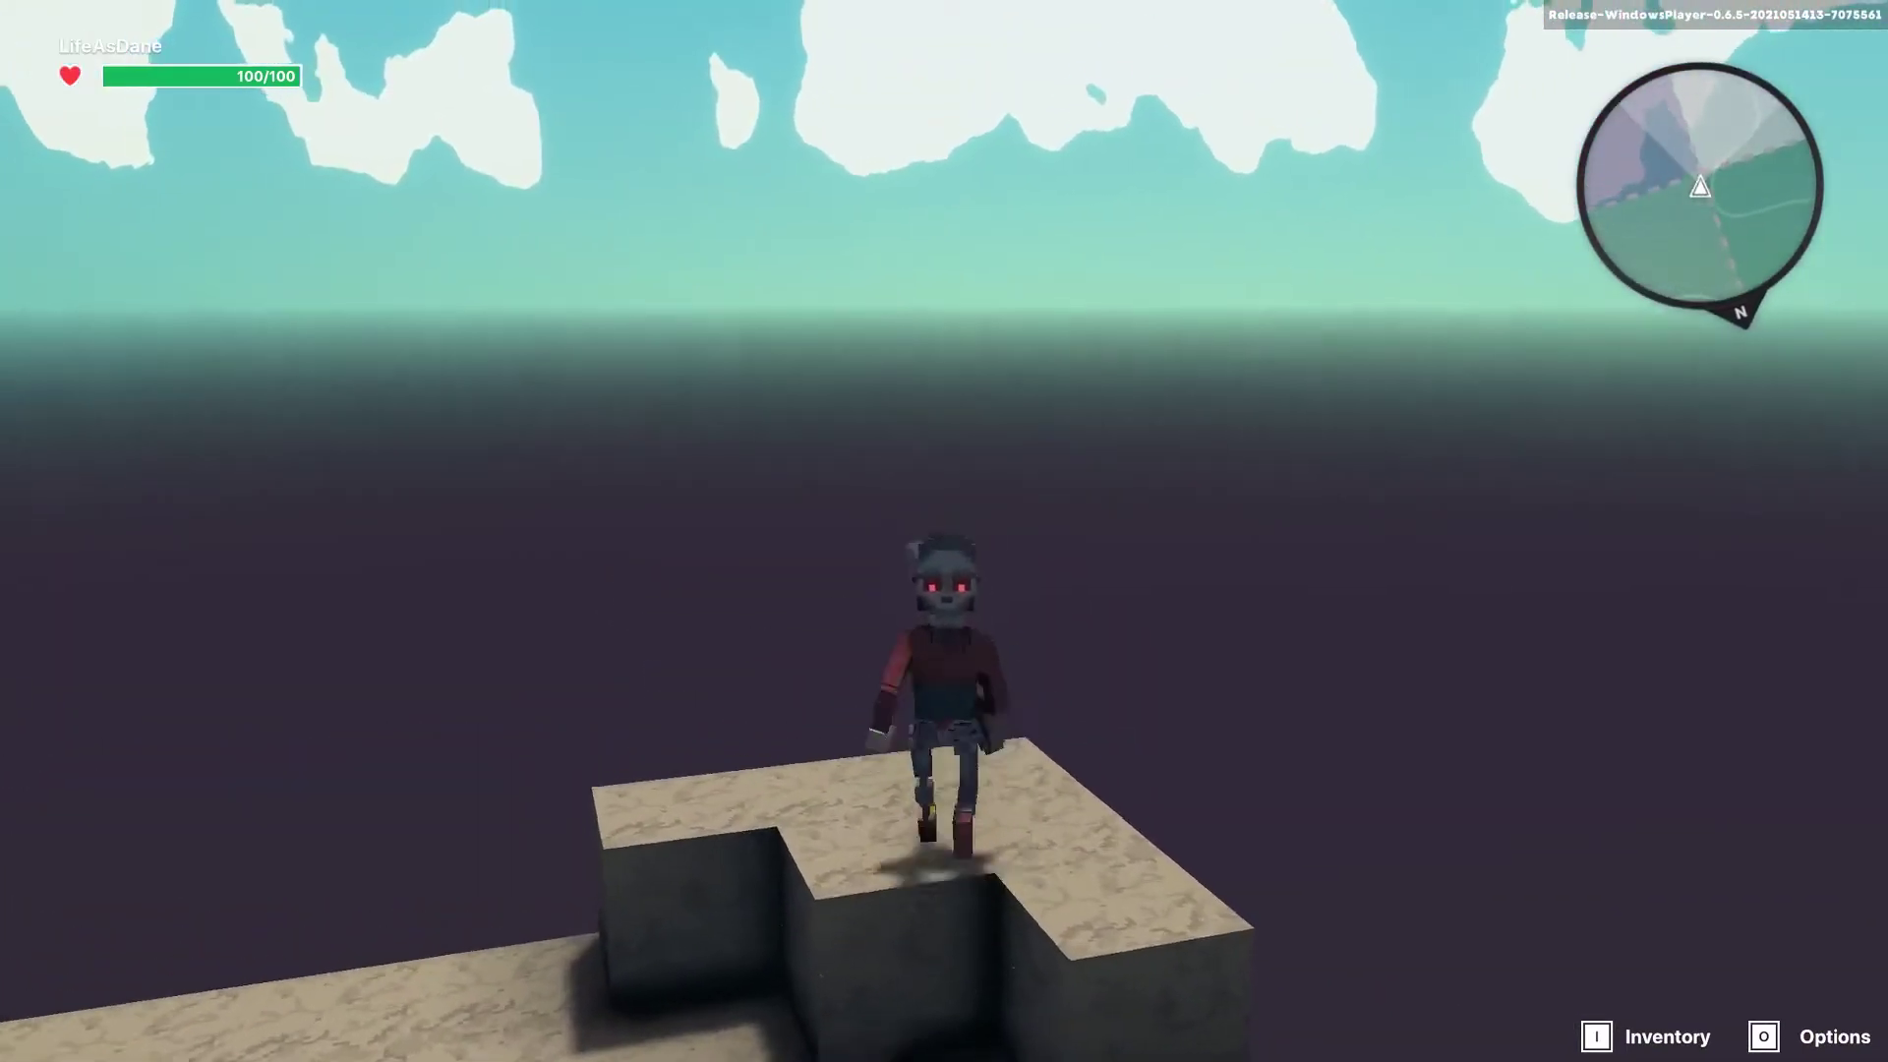
{"action": "key", "text": "s"}
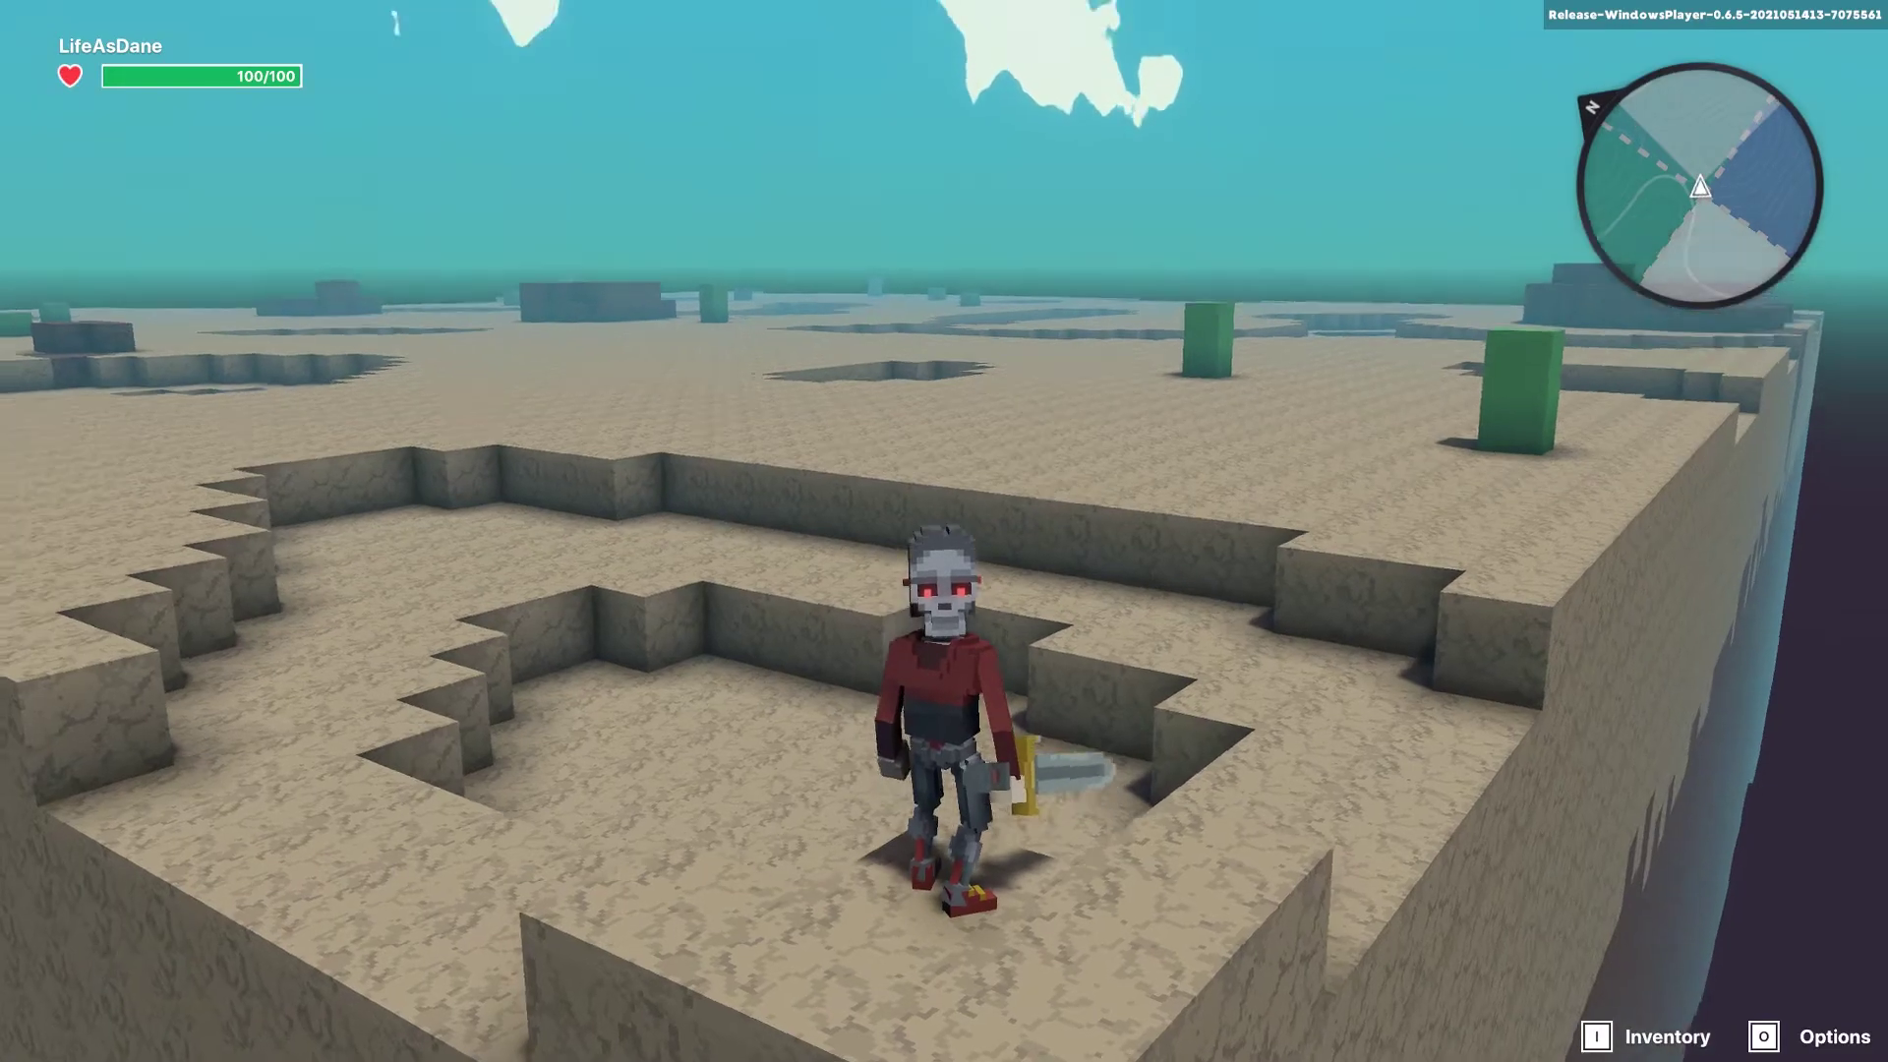
Step: Take the avatar back through the stepped pit and jump out onto the upper sand level
{"action": "key", "text": "w"}
{"action": "key", "text": "w"}
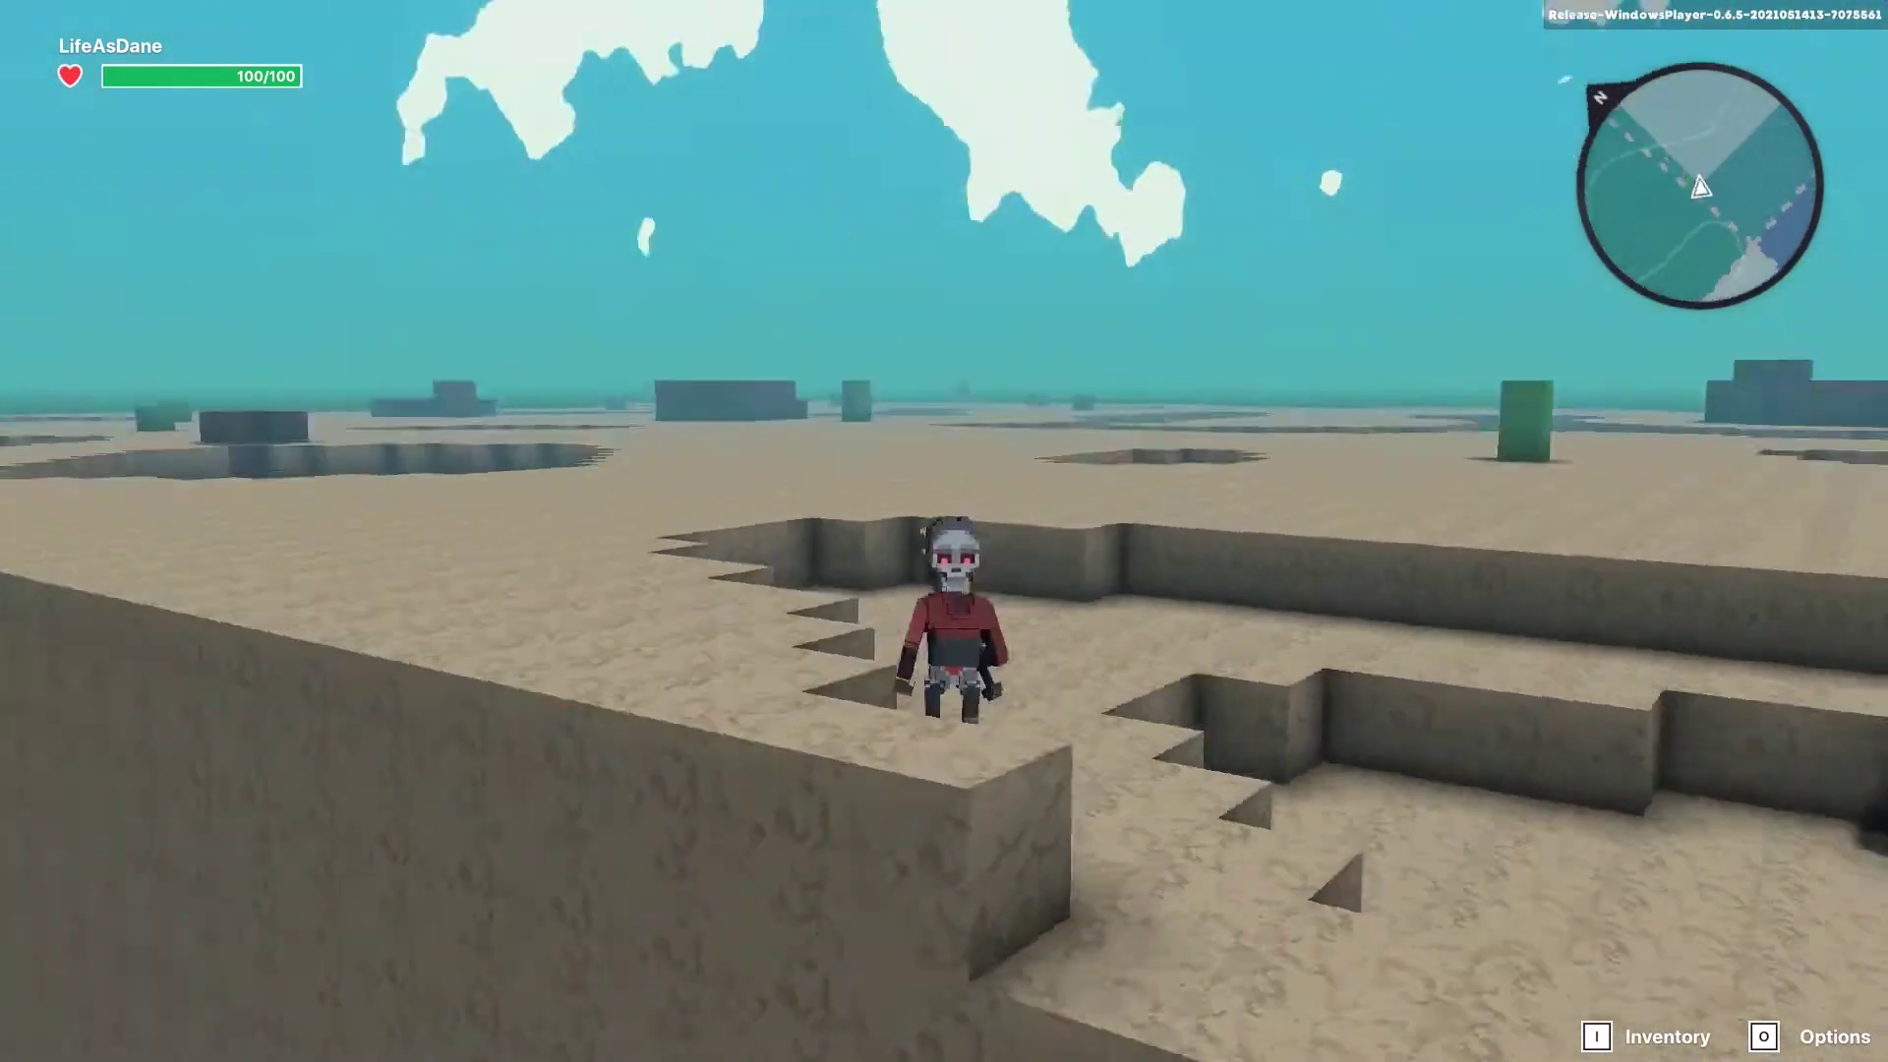
{"action": "key", "text": "space"}
{"action": "key", "text": "s"}
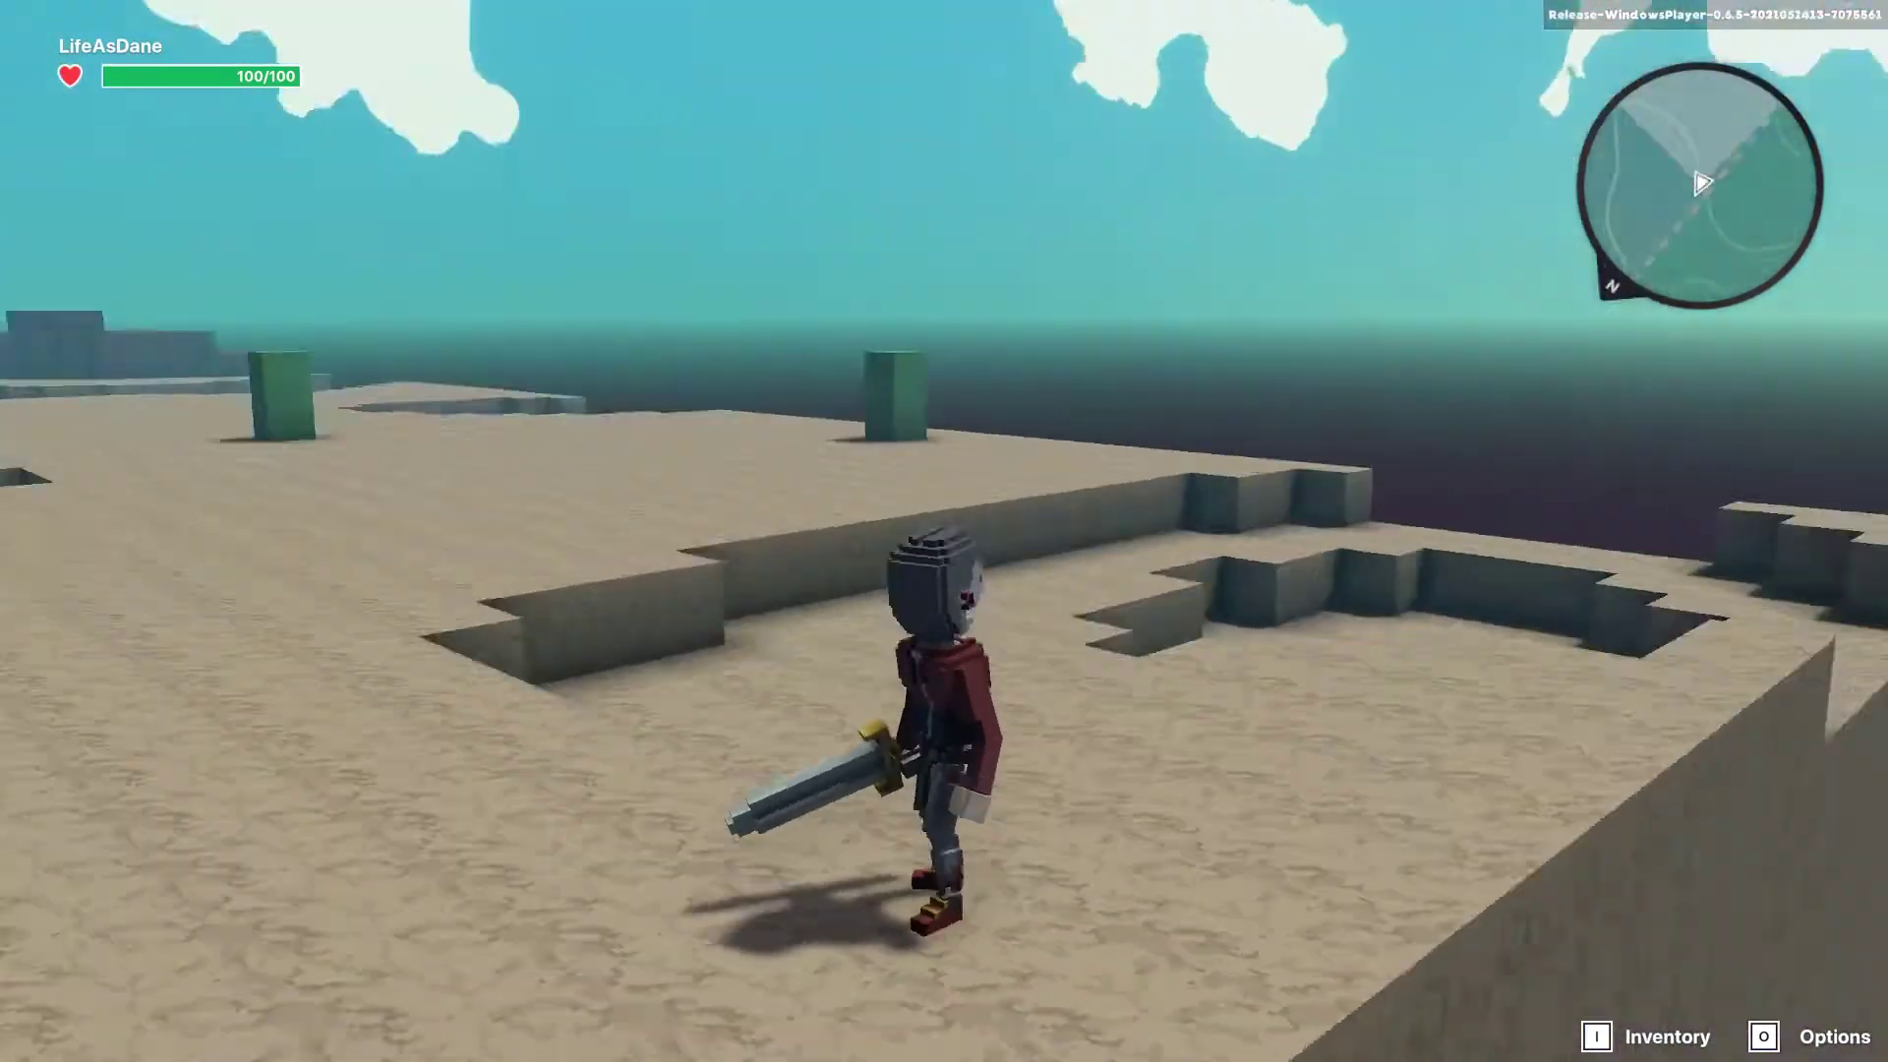
Step: Run the avatar along the land's edge, over the low rock and on towards the green cactus blocks
{"action": "key", "text": "w"}
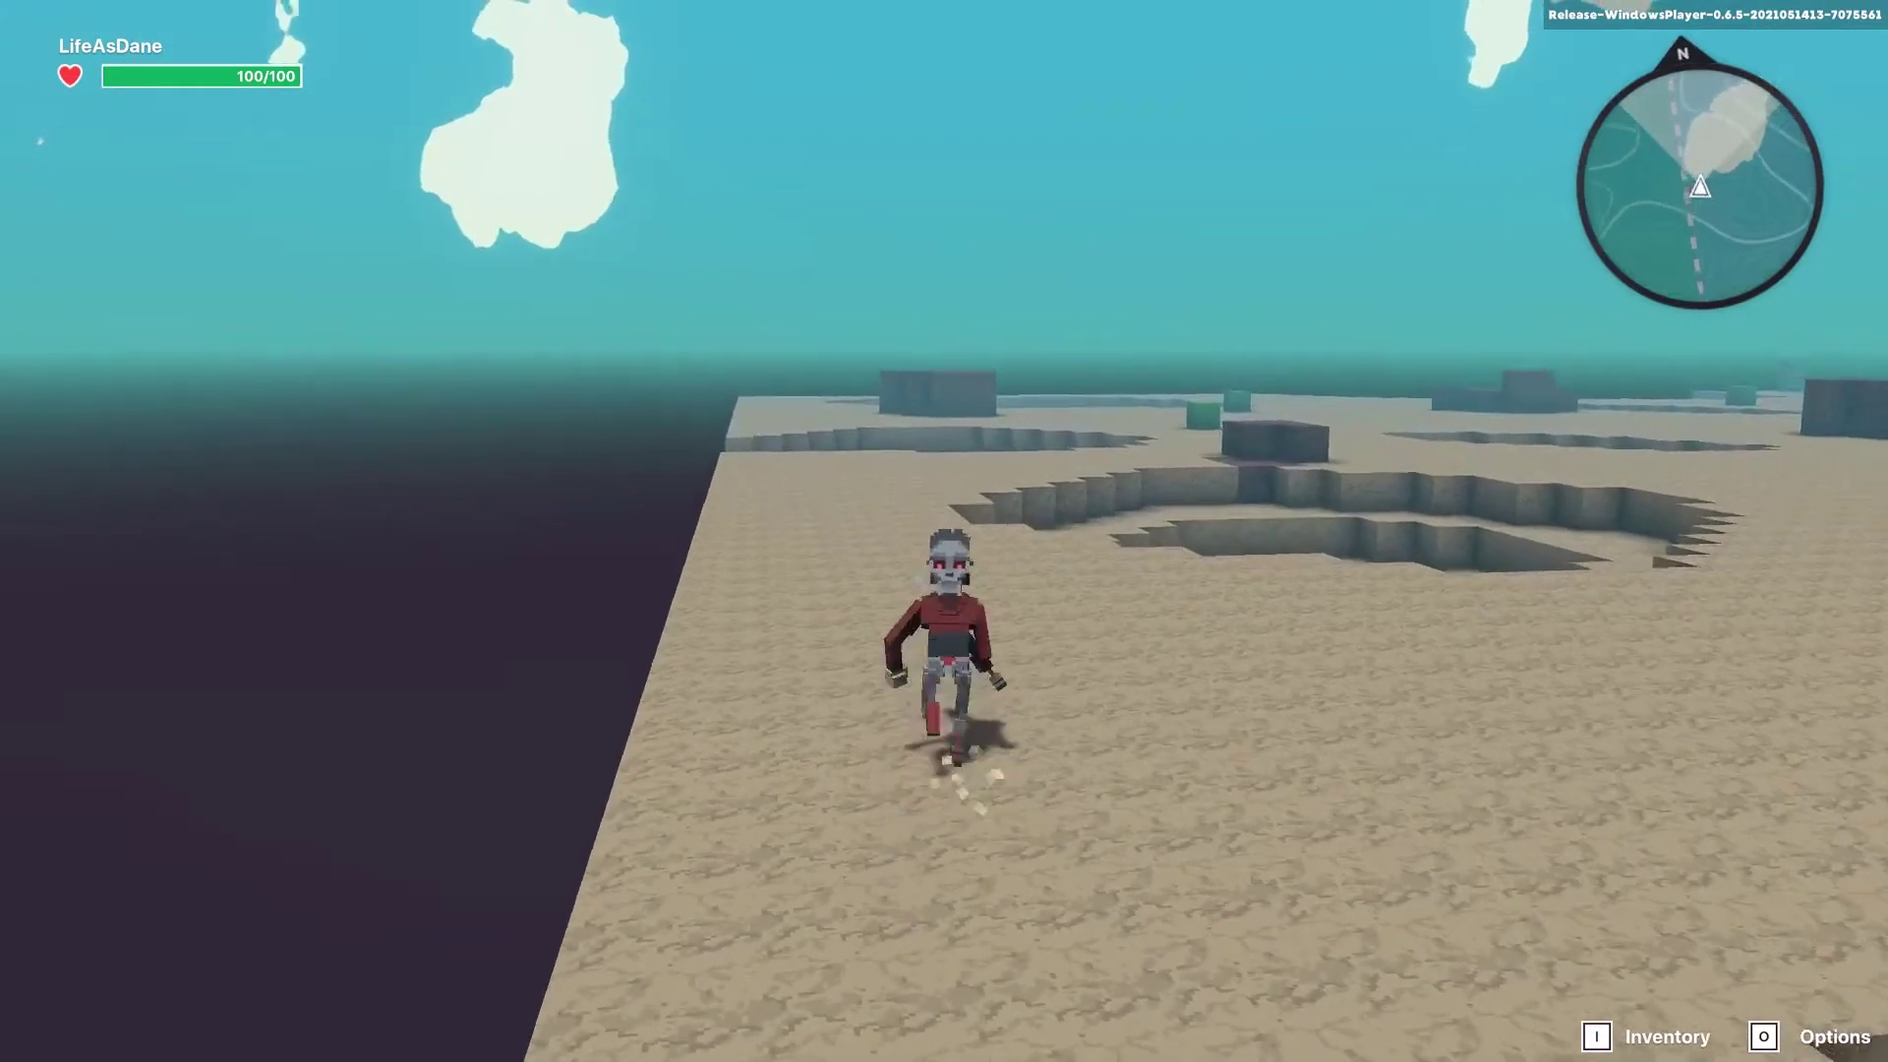
{"action": "key", "text": "a"}
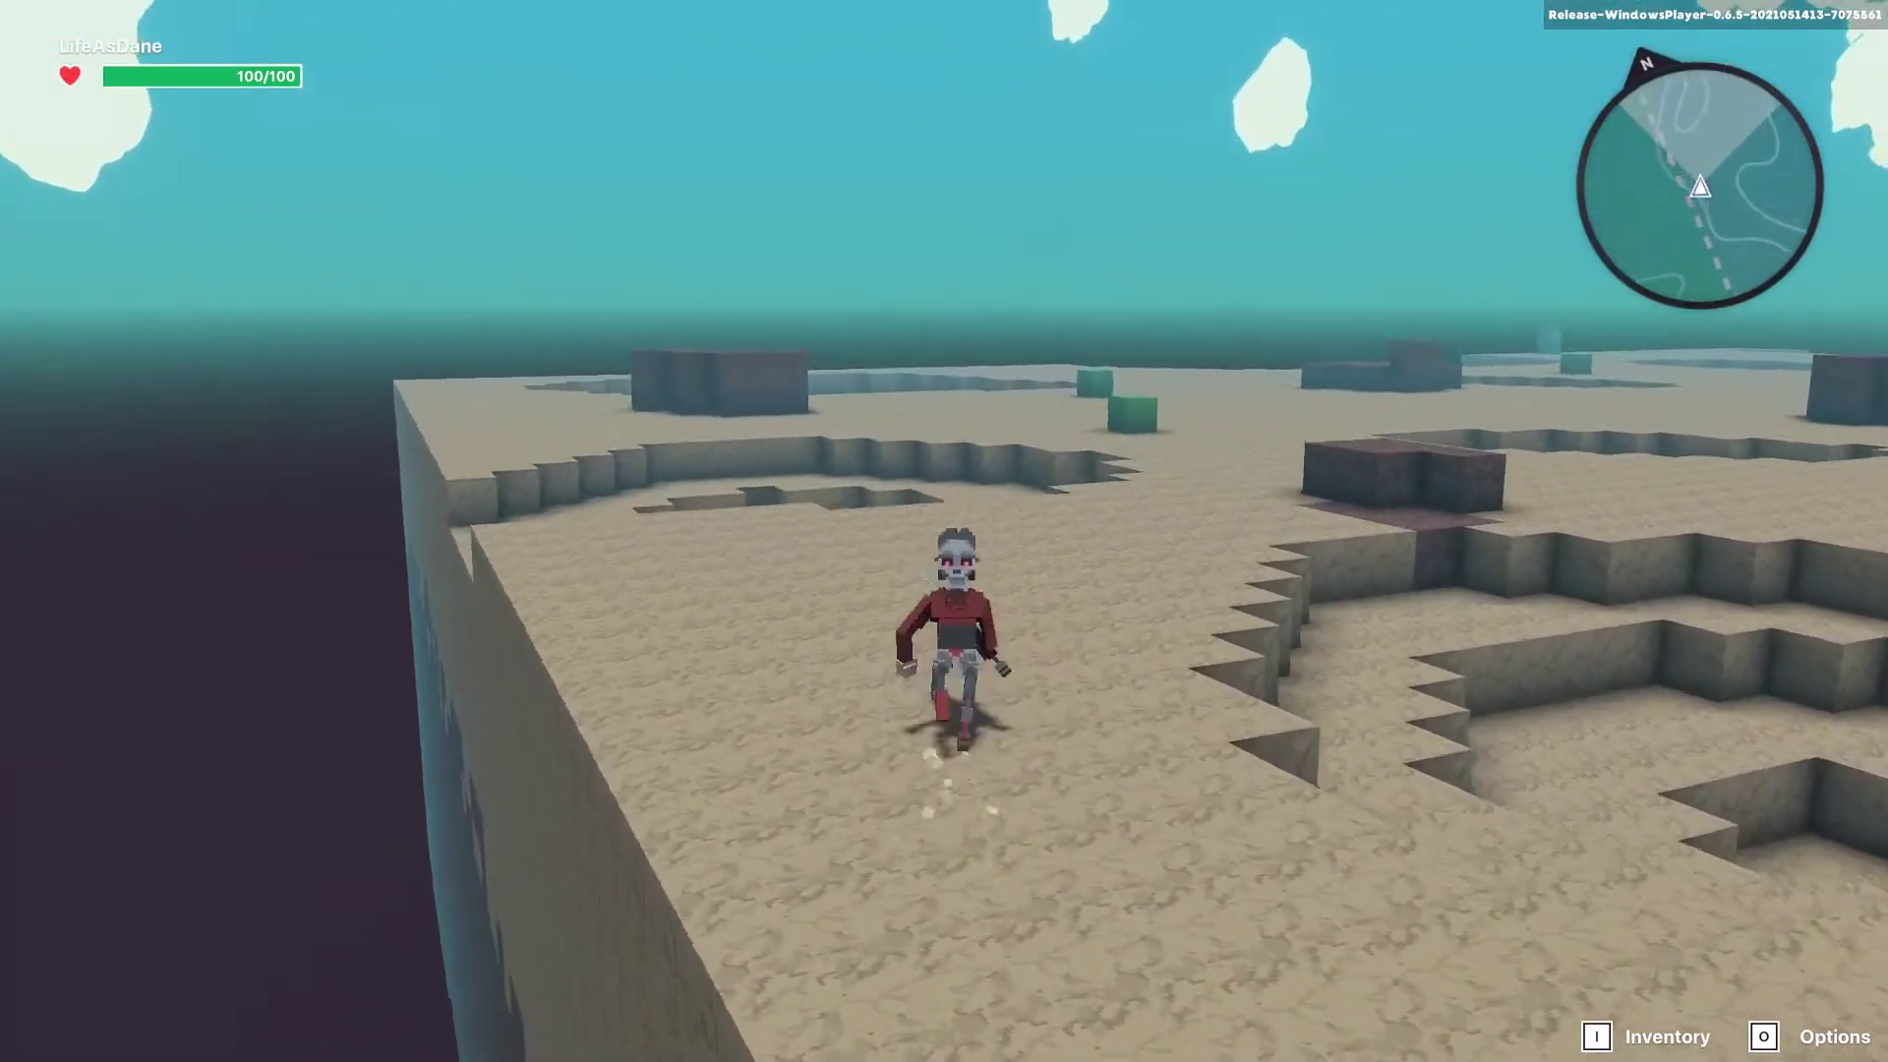
{"action": "key", "text": "d"}
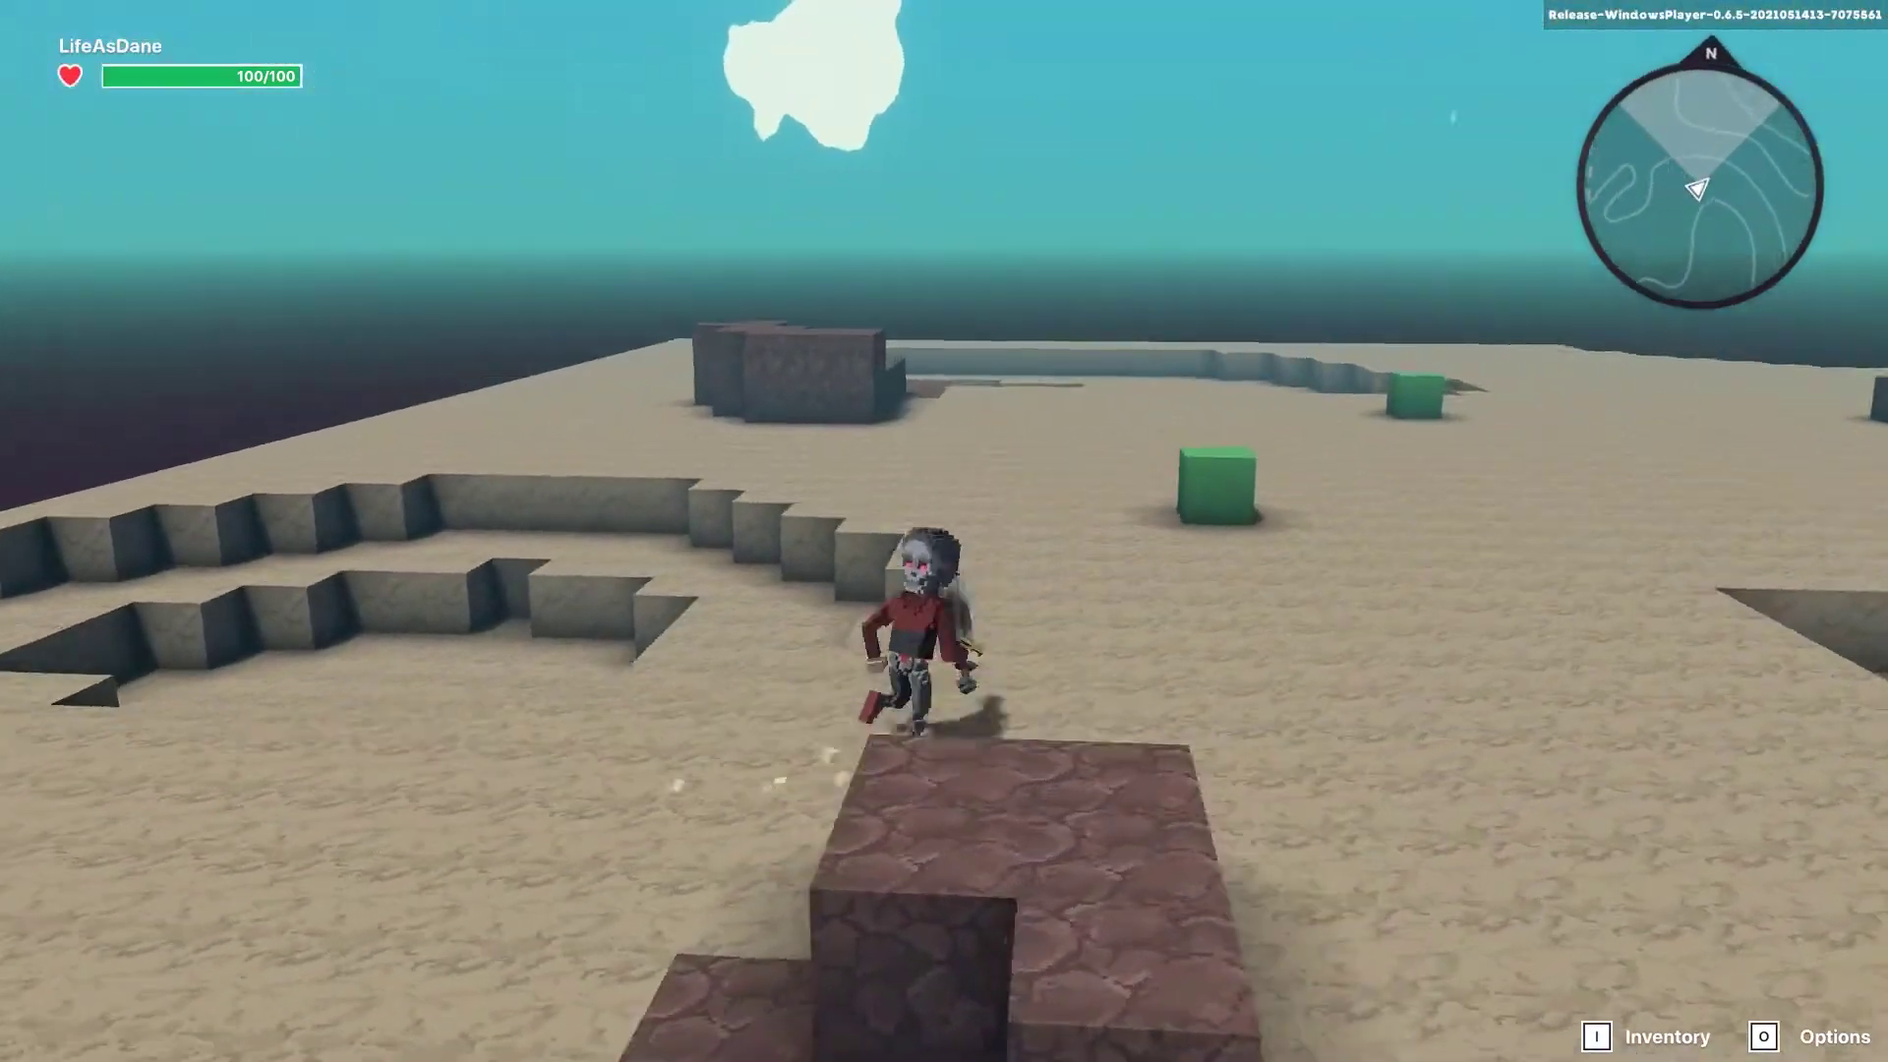
{"action": "key", "text": "w"}
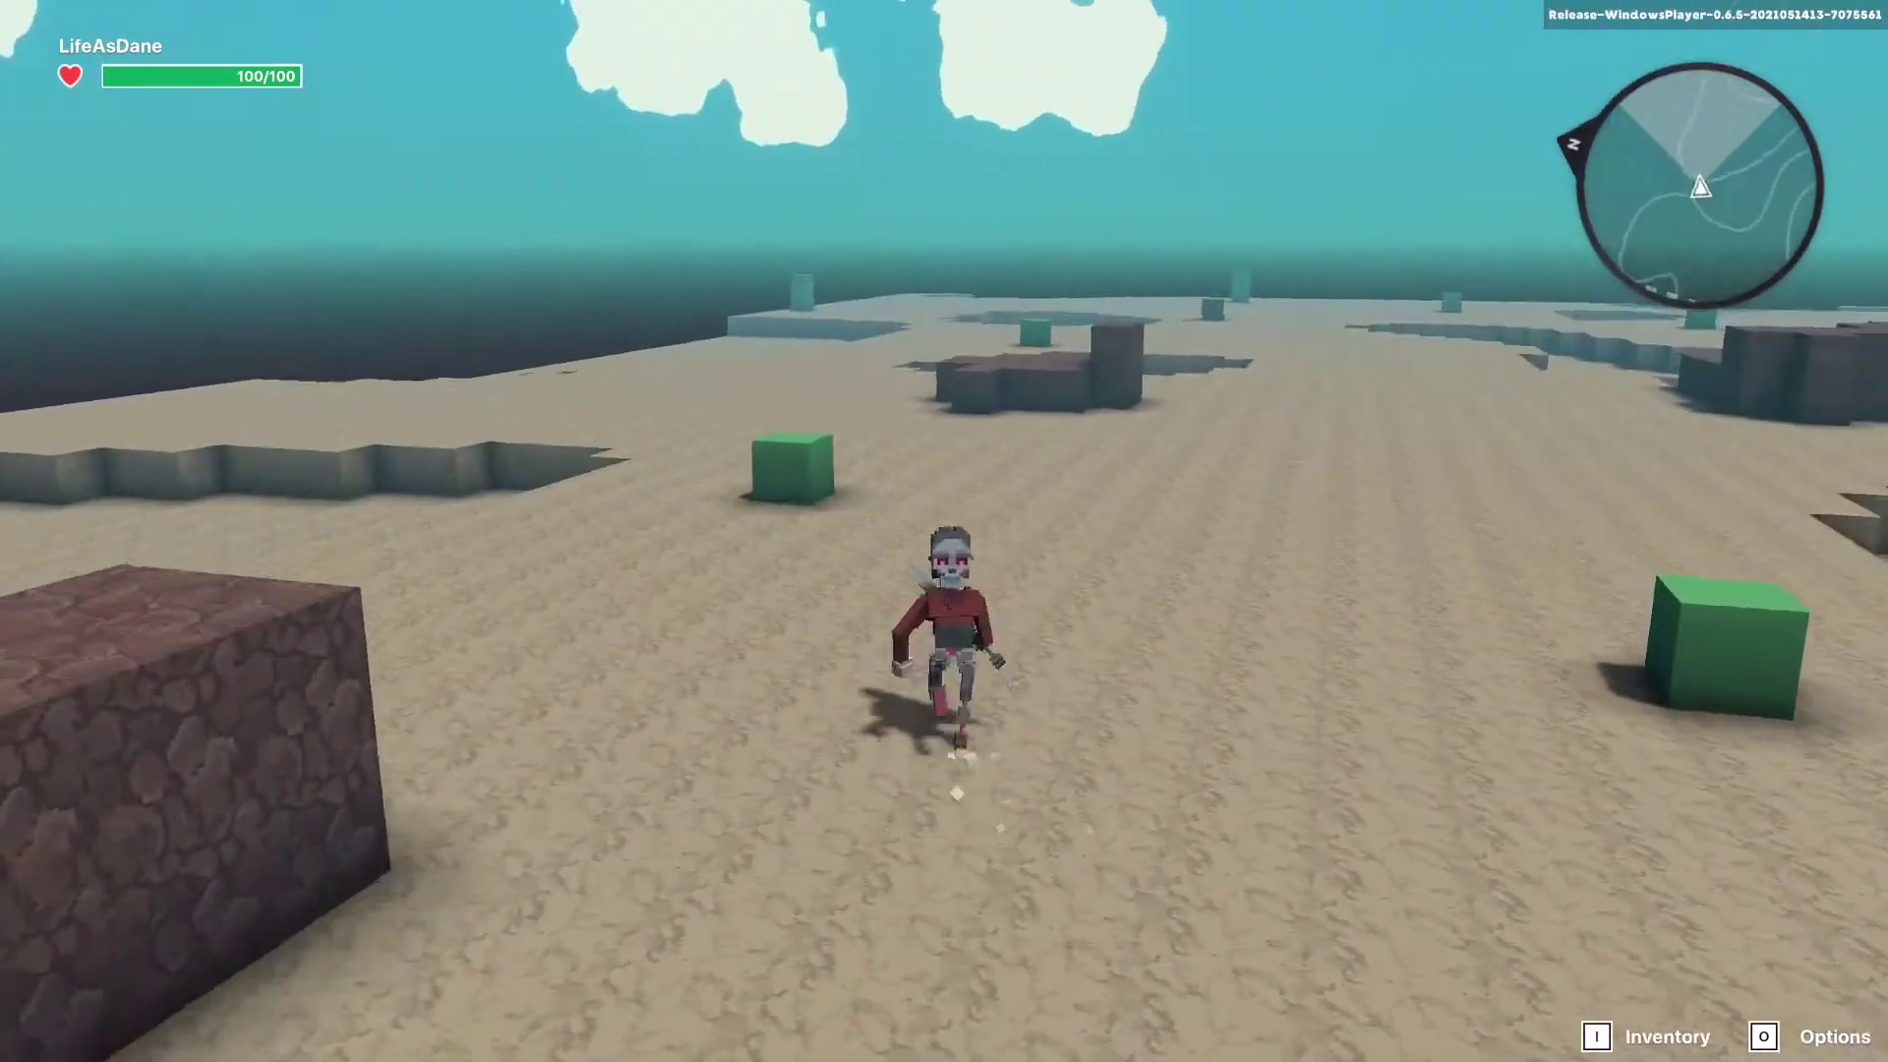
Step: Show and hide the in-game options, and end the play-test to return to the editor
{"action": "key", "text": "o"}
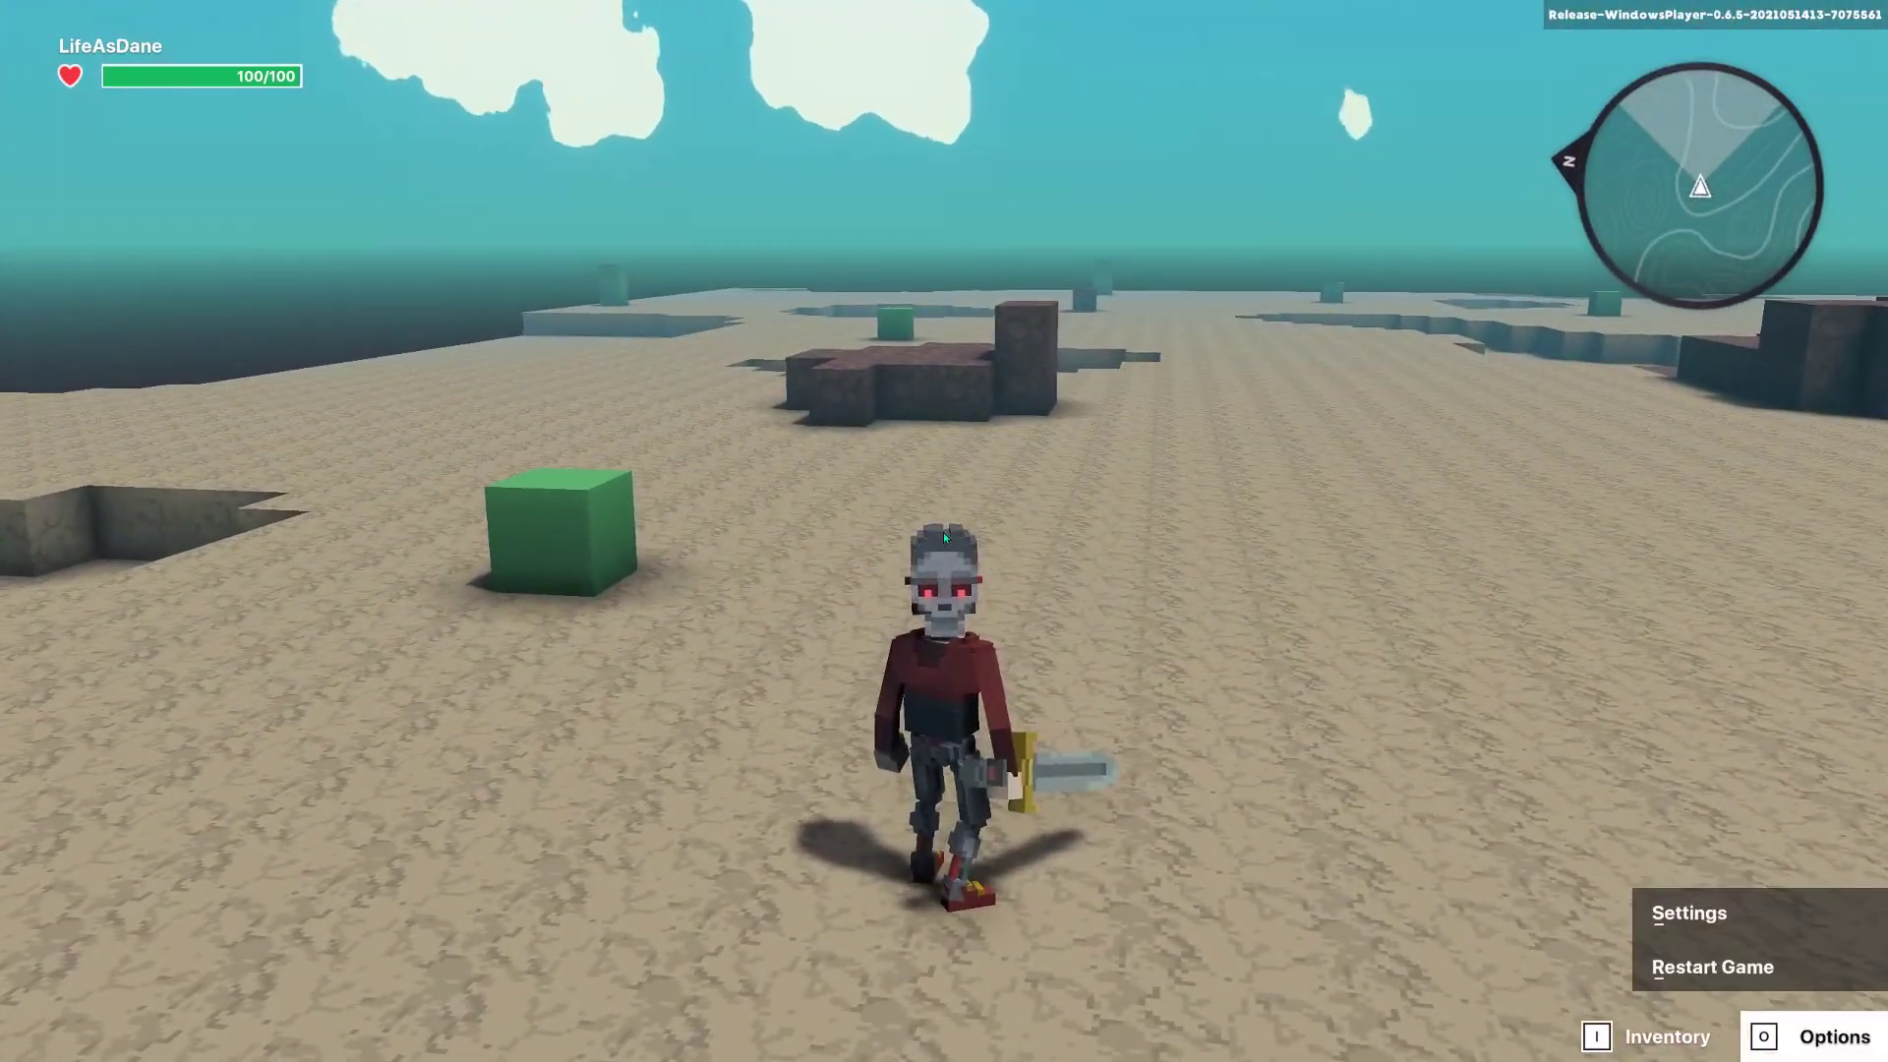
{"action": "key", "text": "o"}
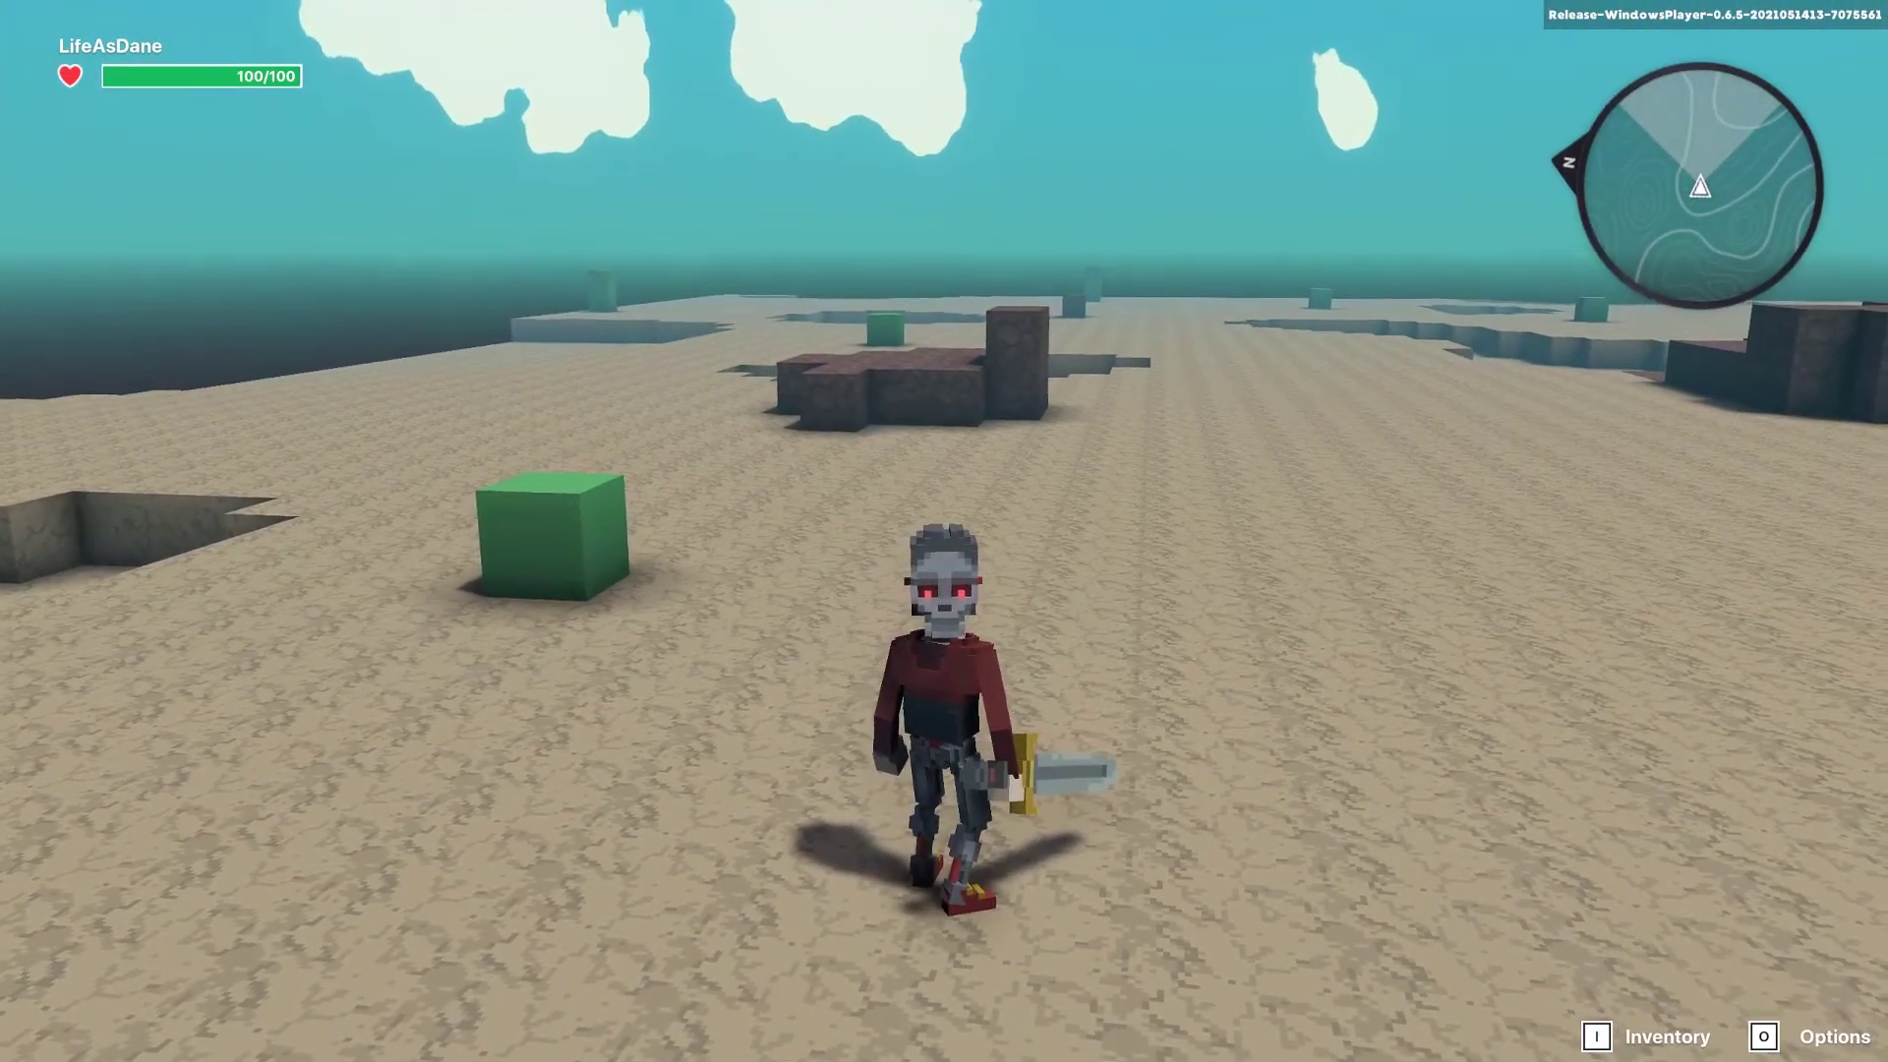
{"action": "key", "text": "Escape"}
Step: Choose the Sand block and start placing it on the open desert floor beyond the avatar's portal
{"action": "key", "text": "w"}
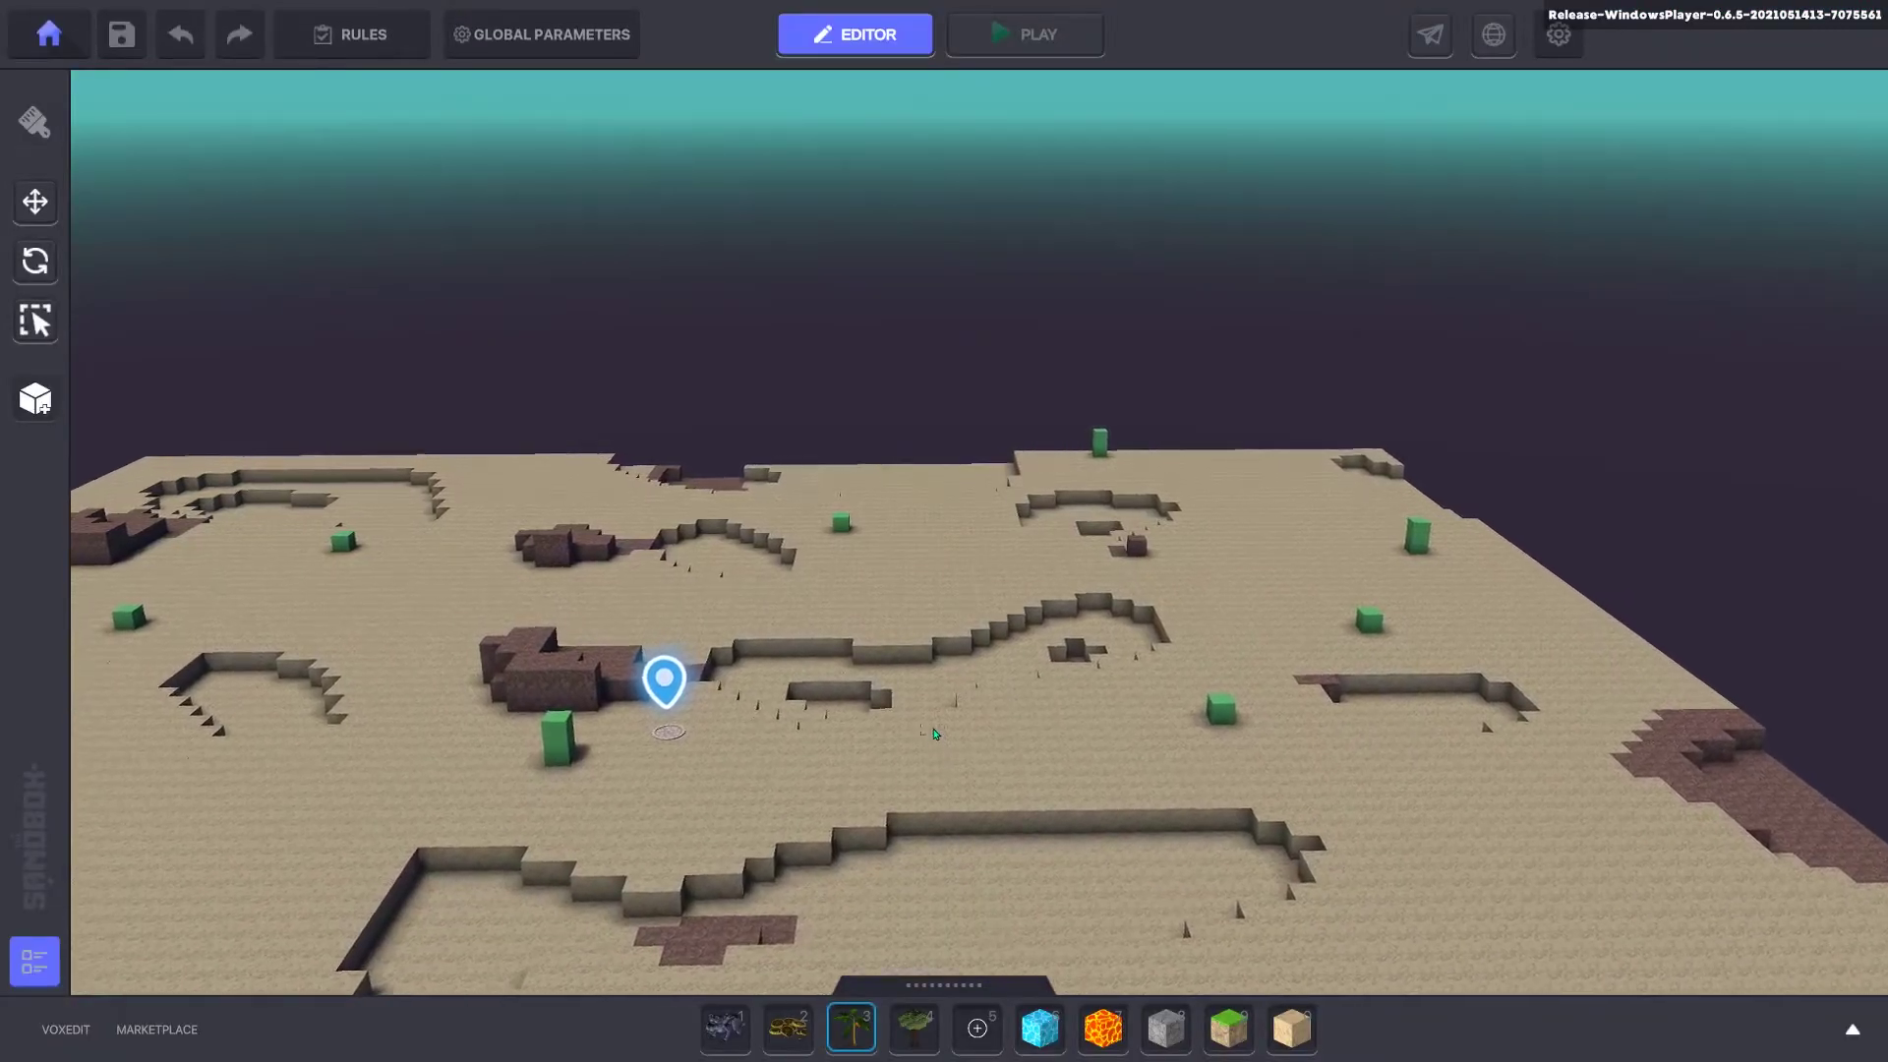
{"action": "key", "text": "w"}
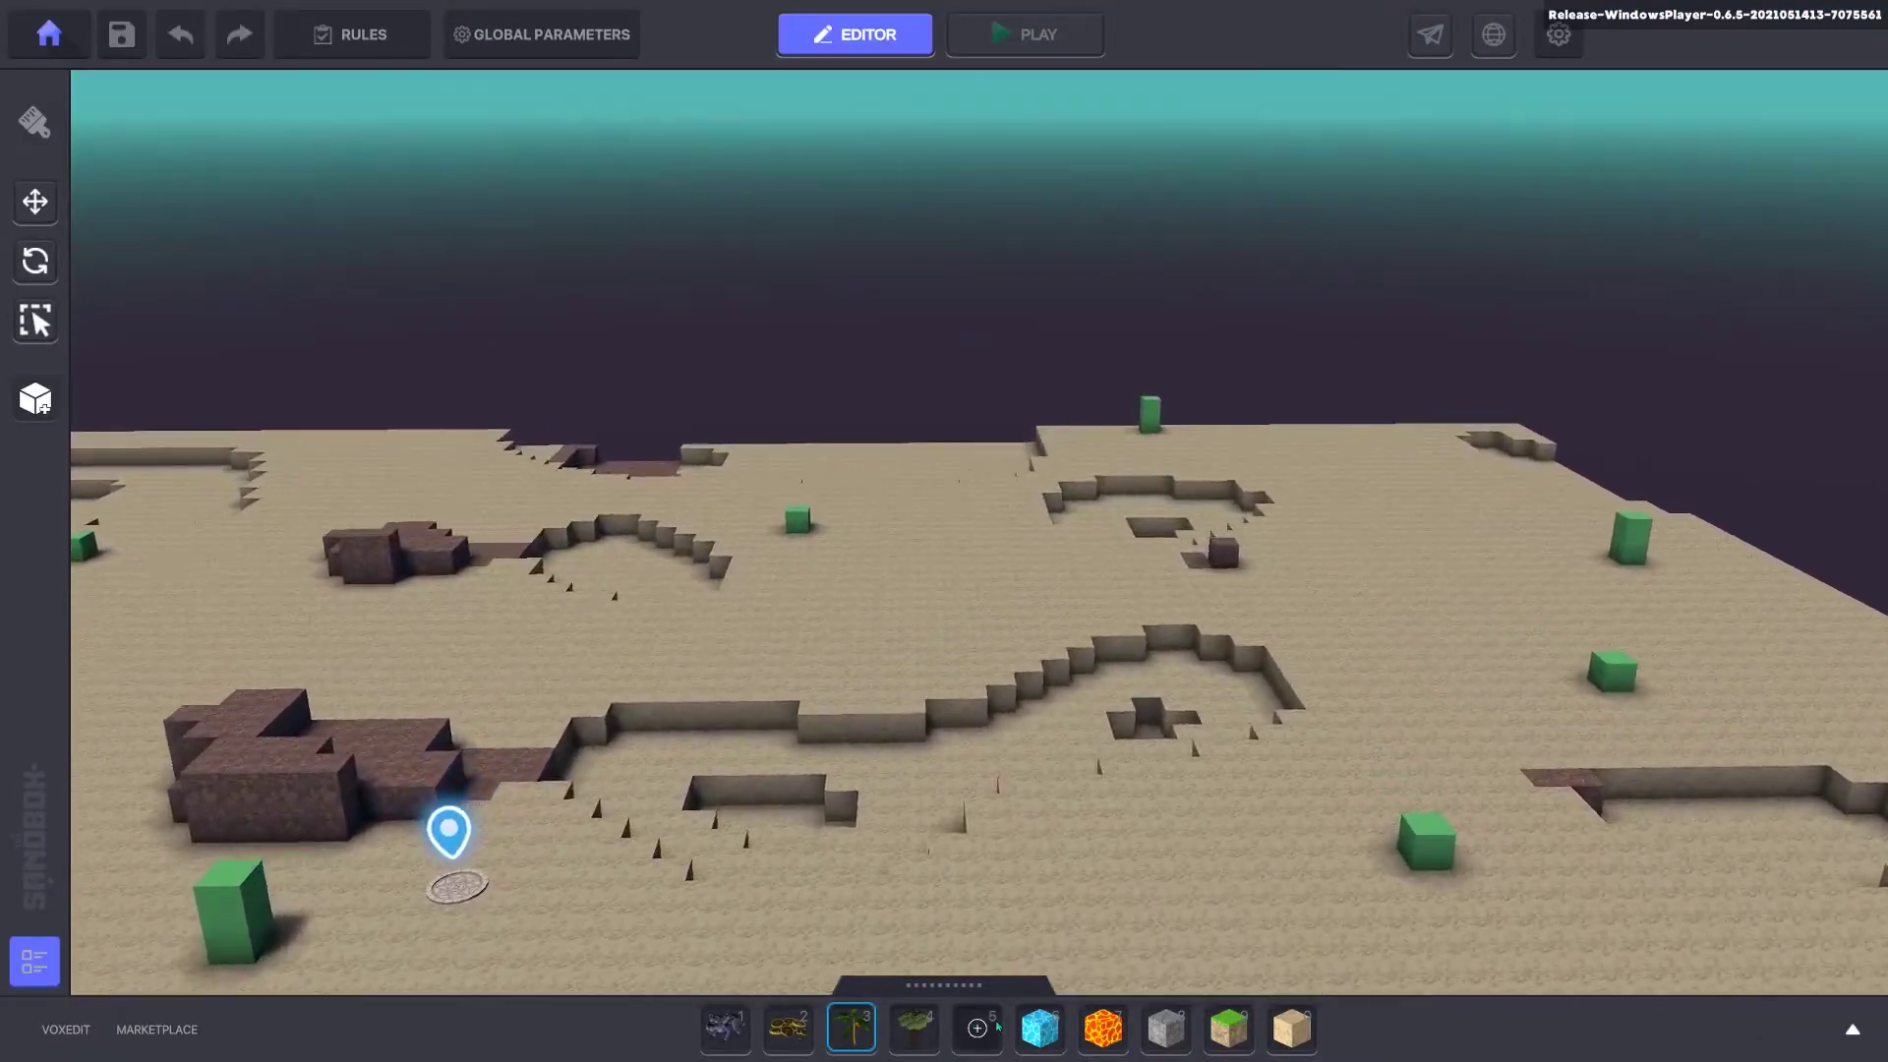
{"action": "left_click", "coordinate": [1222, 1027]}
{"action": "key", "text": "w"}
{"action": "key", "text": "w"}
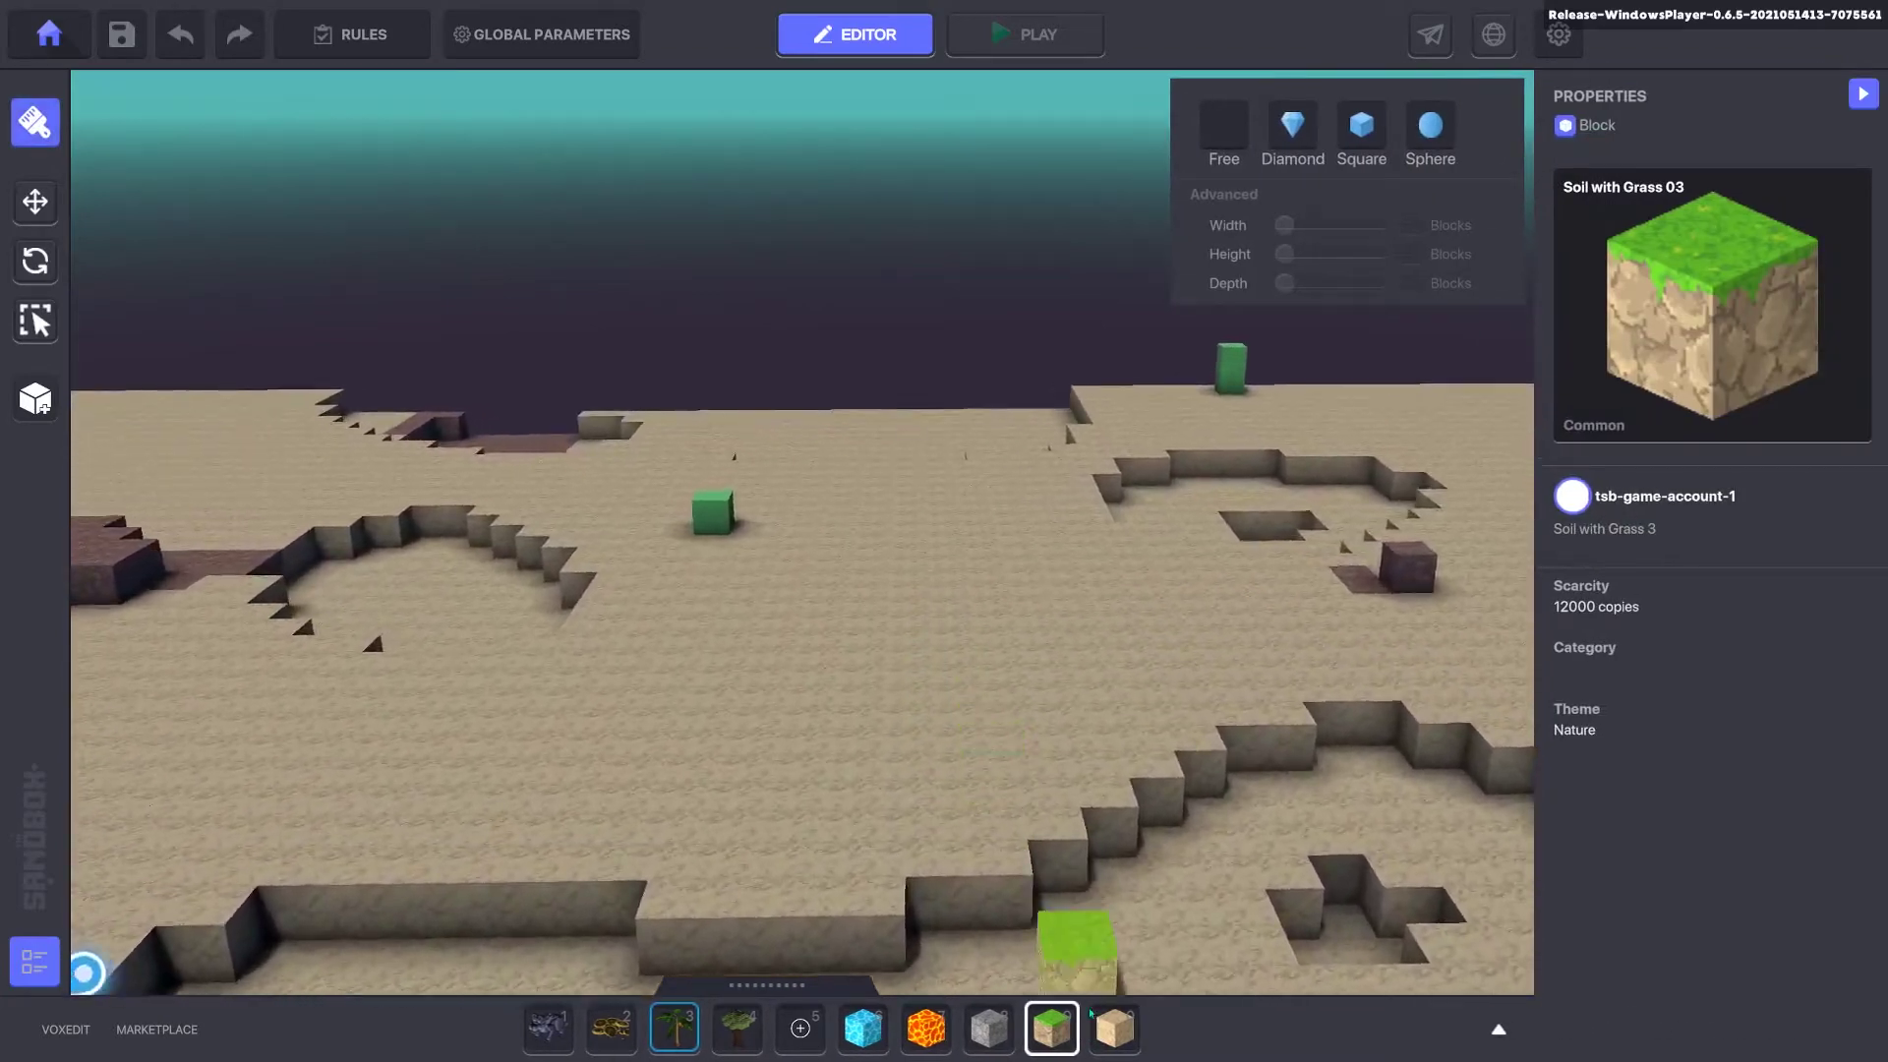
{"action": "left_click", "coordinate": [1110, 1035]}
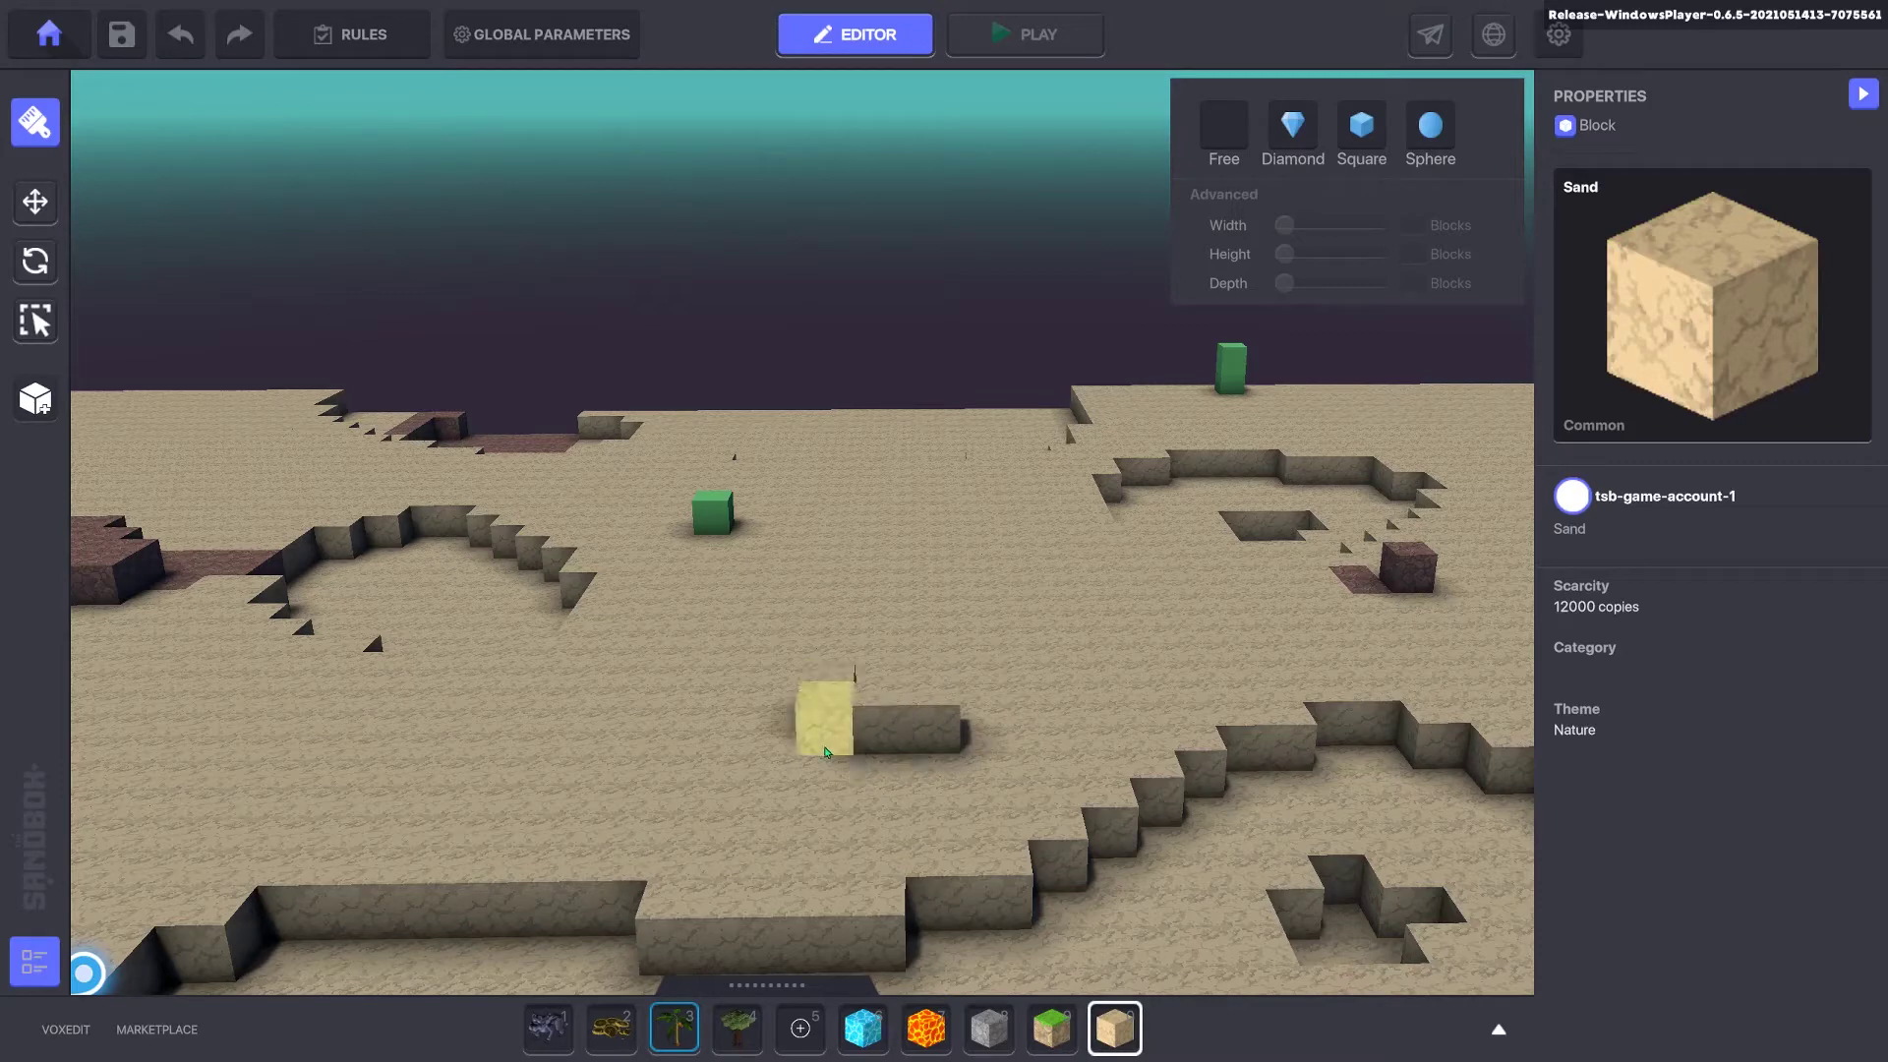
{"action": "left_click", "coordinate": [884, 672]}
Step: Stack more Sand blocks in rising tiers from several sides to build a stepped pyramid
{"action": "right_click_drag", "start_coordinate": [801, 649], "coordinate": [1023, 678]}
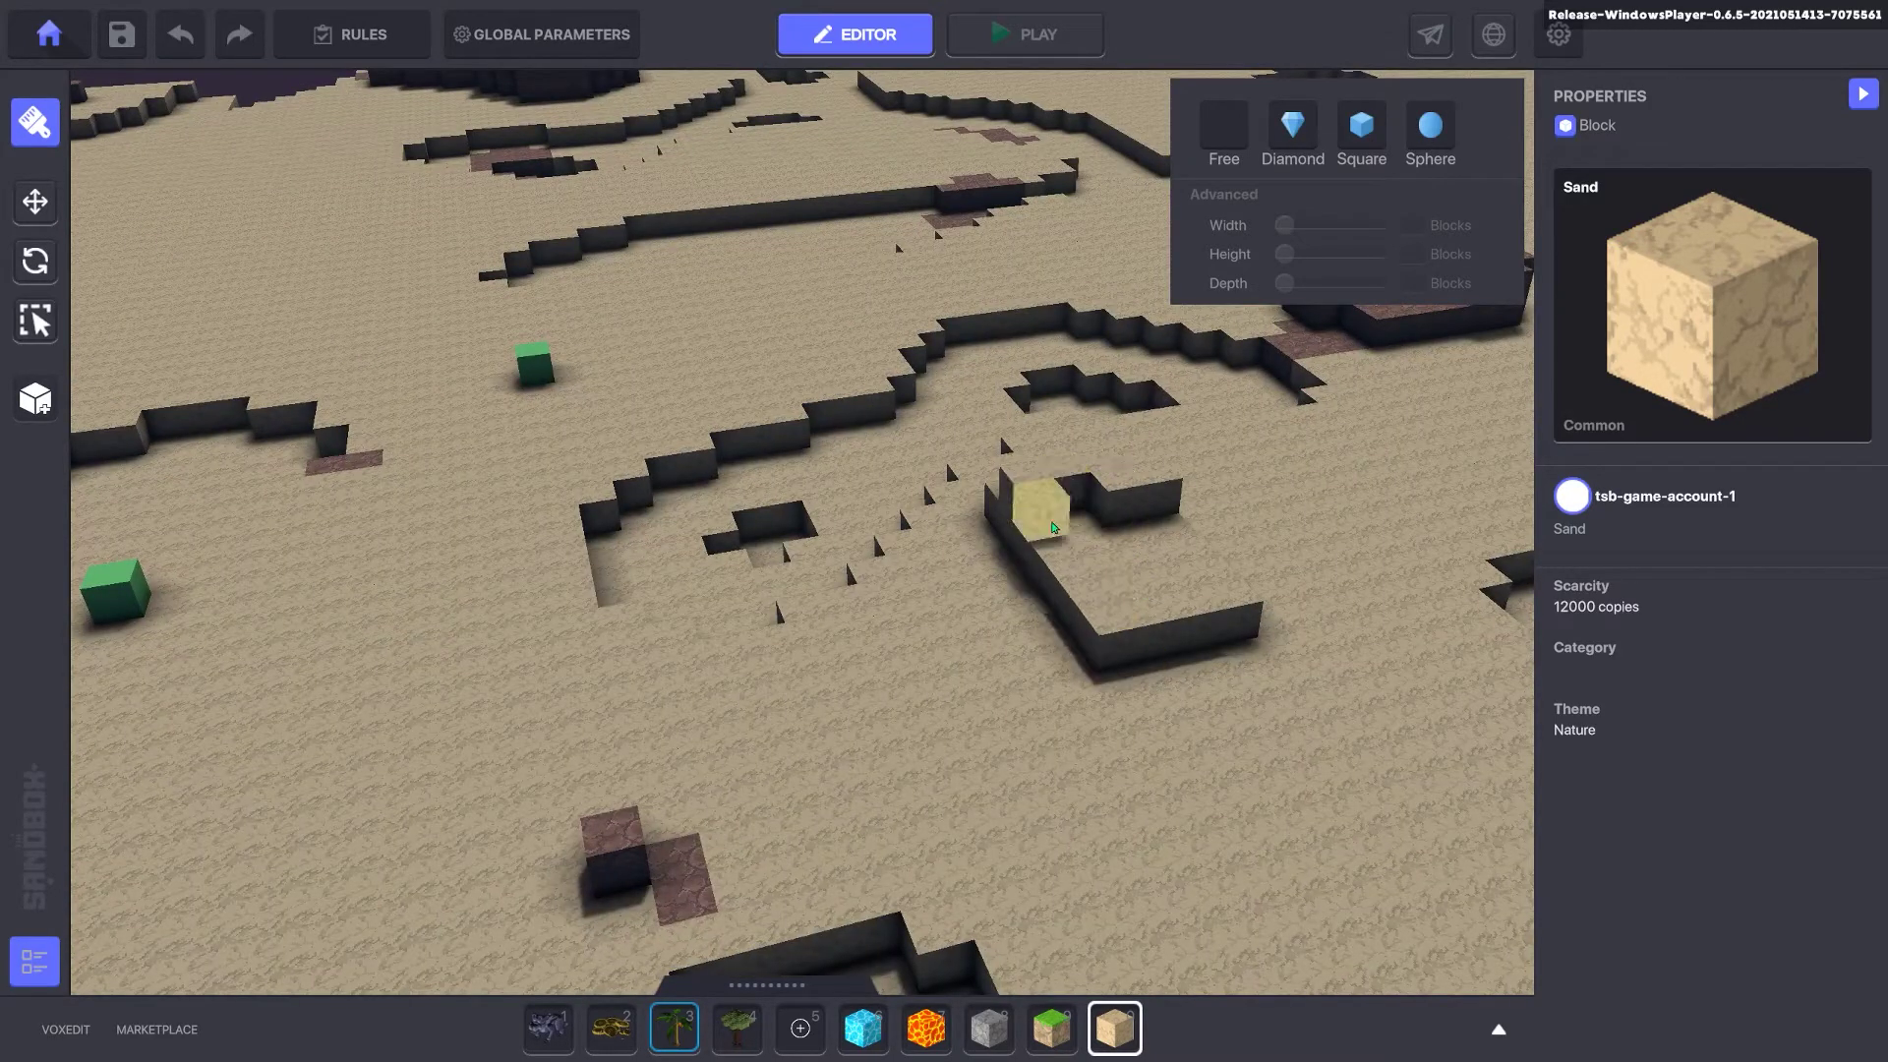
{"action": "left_click", "coordinate": [1094, 531]}
{"action": "left_click", "coordinate": [1117, 559]}
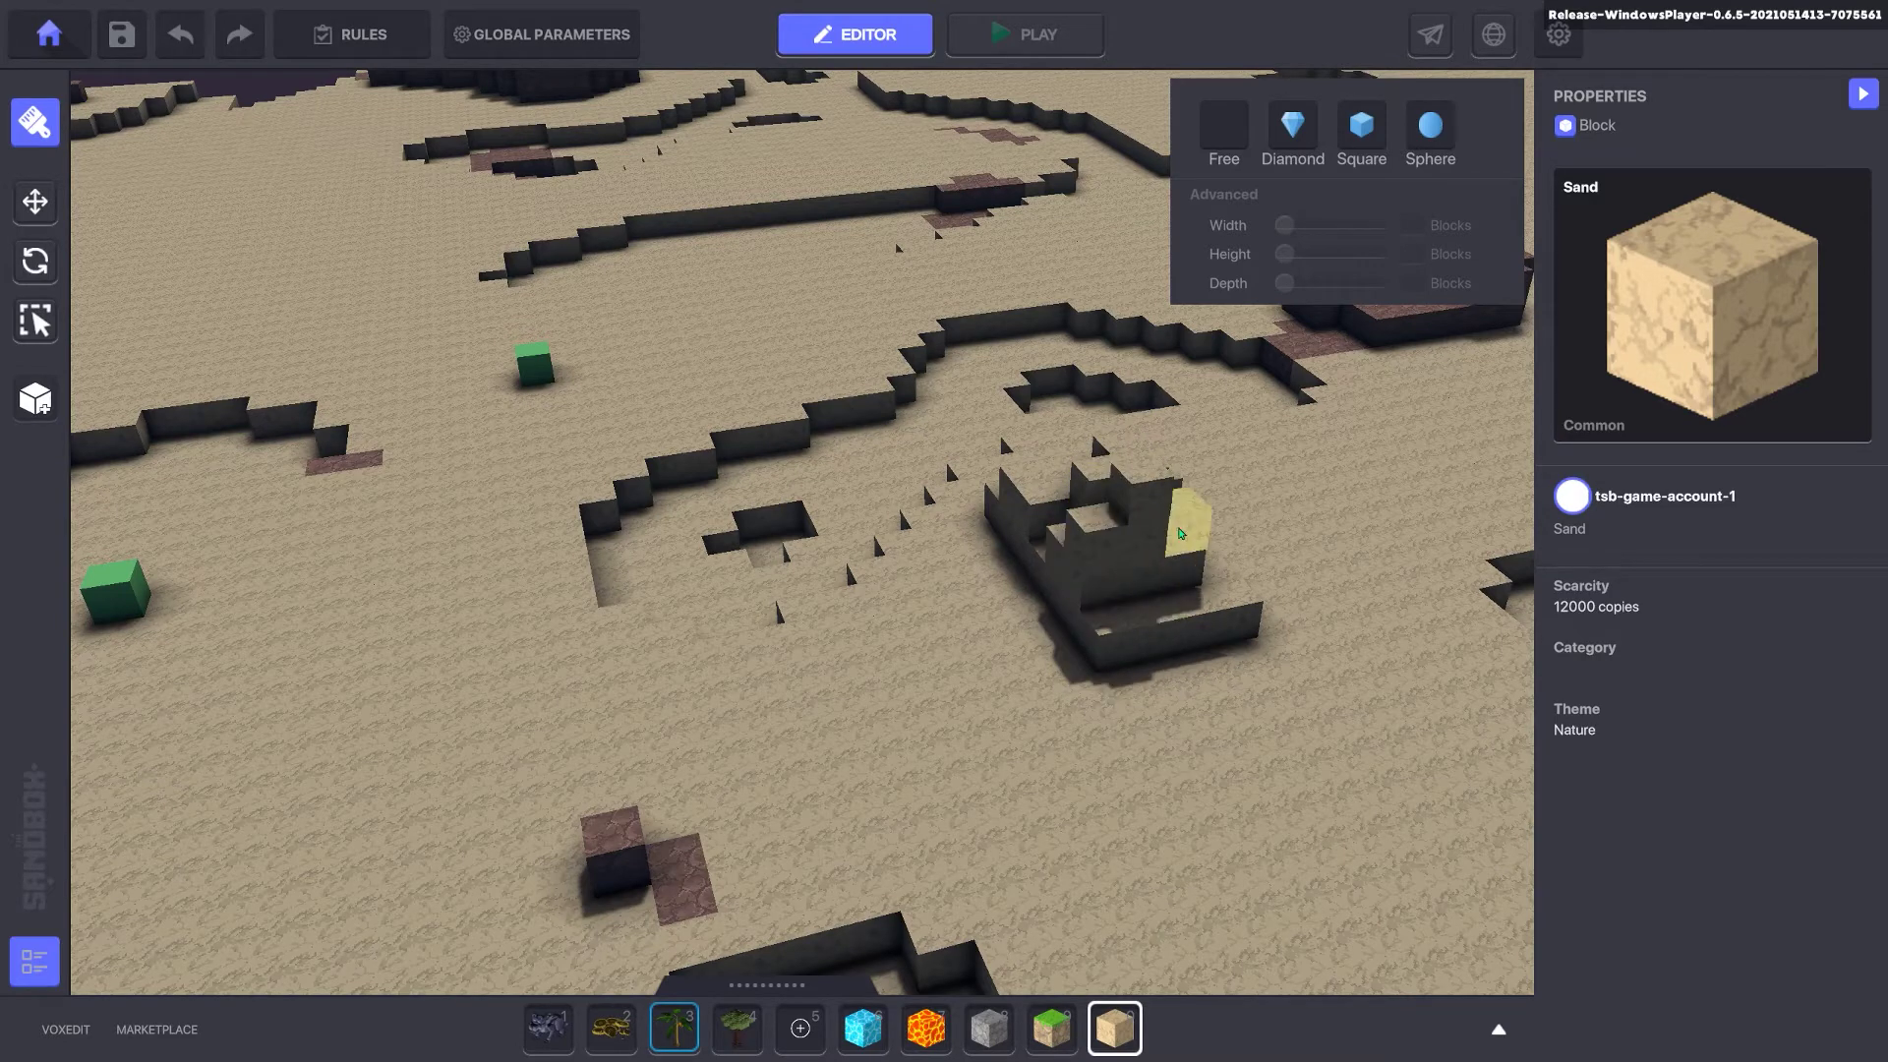
{"action": "right_click_drag", "start_coordinate": [975, 519], "coordinate": [1116, 497]}
{"action": "scroll", "coordinate": [1109, 423], "scroll_direction": "up", "scroll_amount": 5}
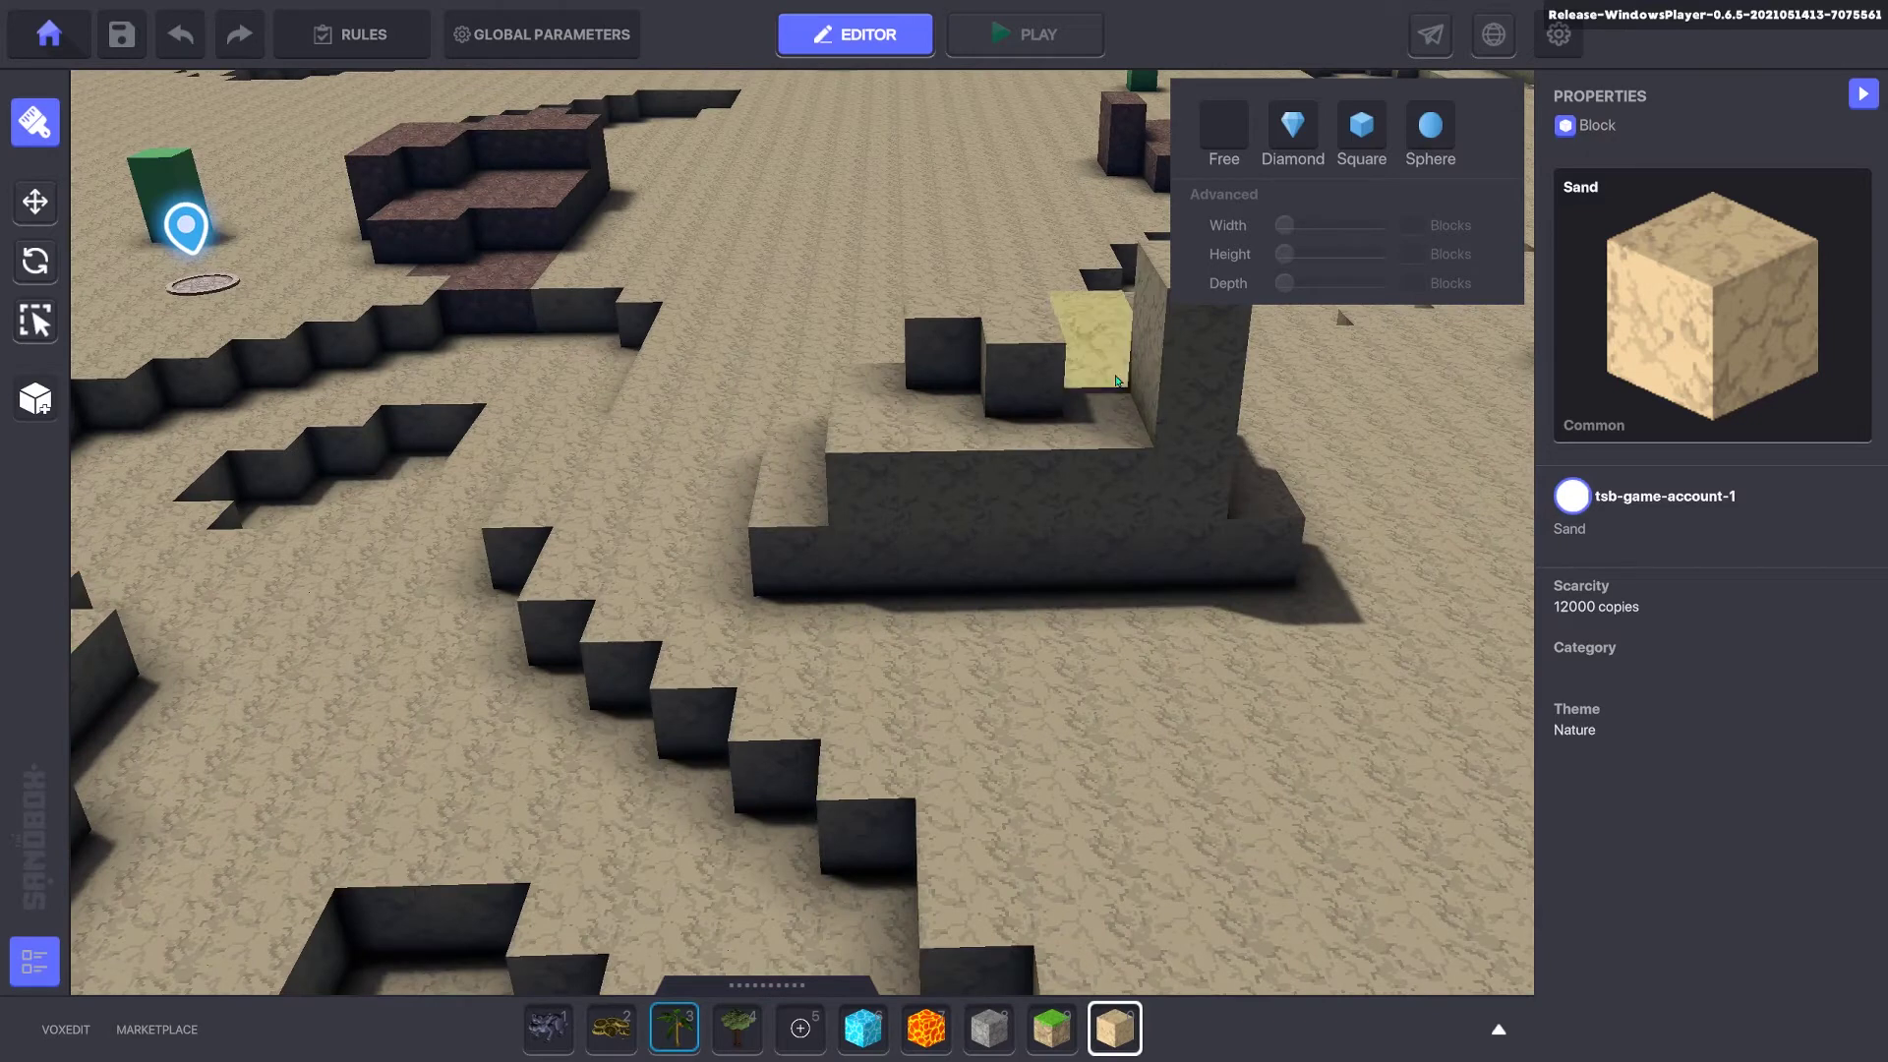
{"action": "left_click", "coordinate": [1118, 411]}
{"action": "left_click", "coordinate": [1027, 413]}
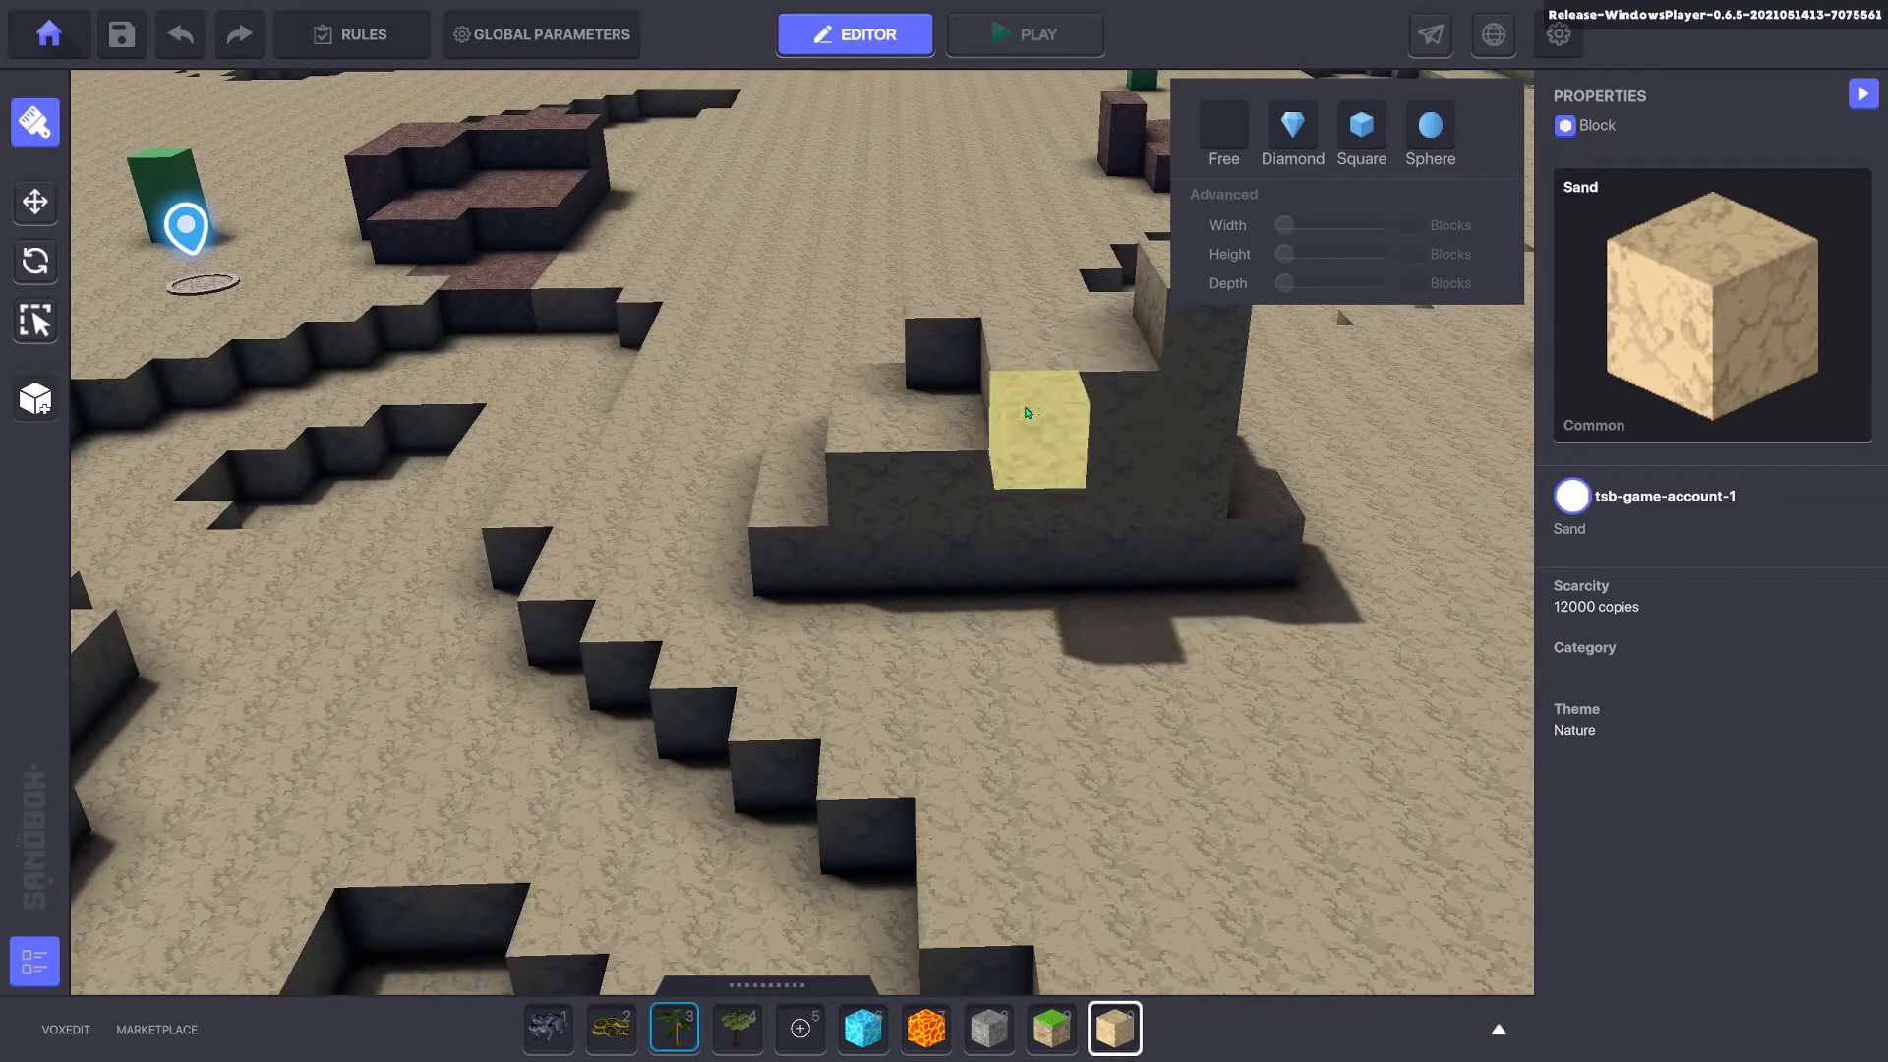
{"action": "left_click", "coordinate": [976, 414]}
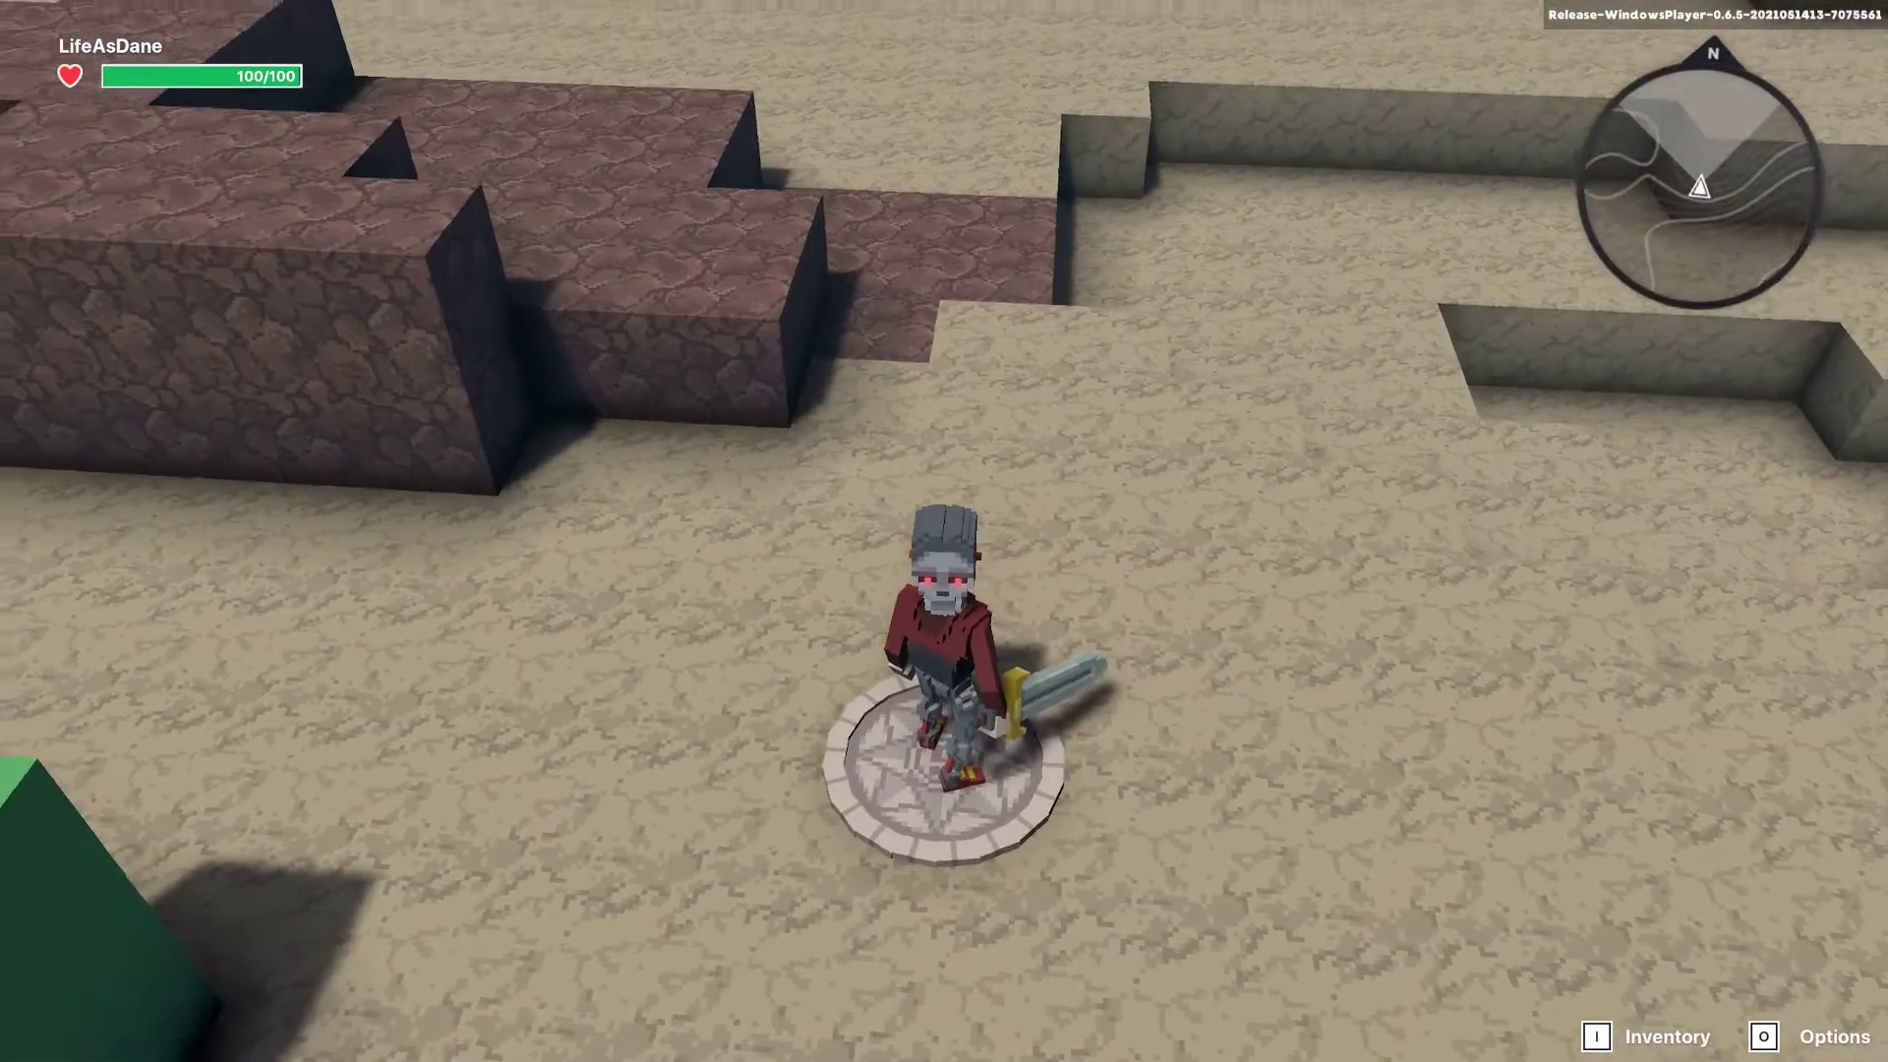
Step: Play-test the desert again and run the avatar from the portal onto the lower tiers of the sand pyramid
{"action": "key", "text": "w"}
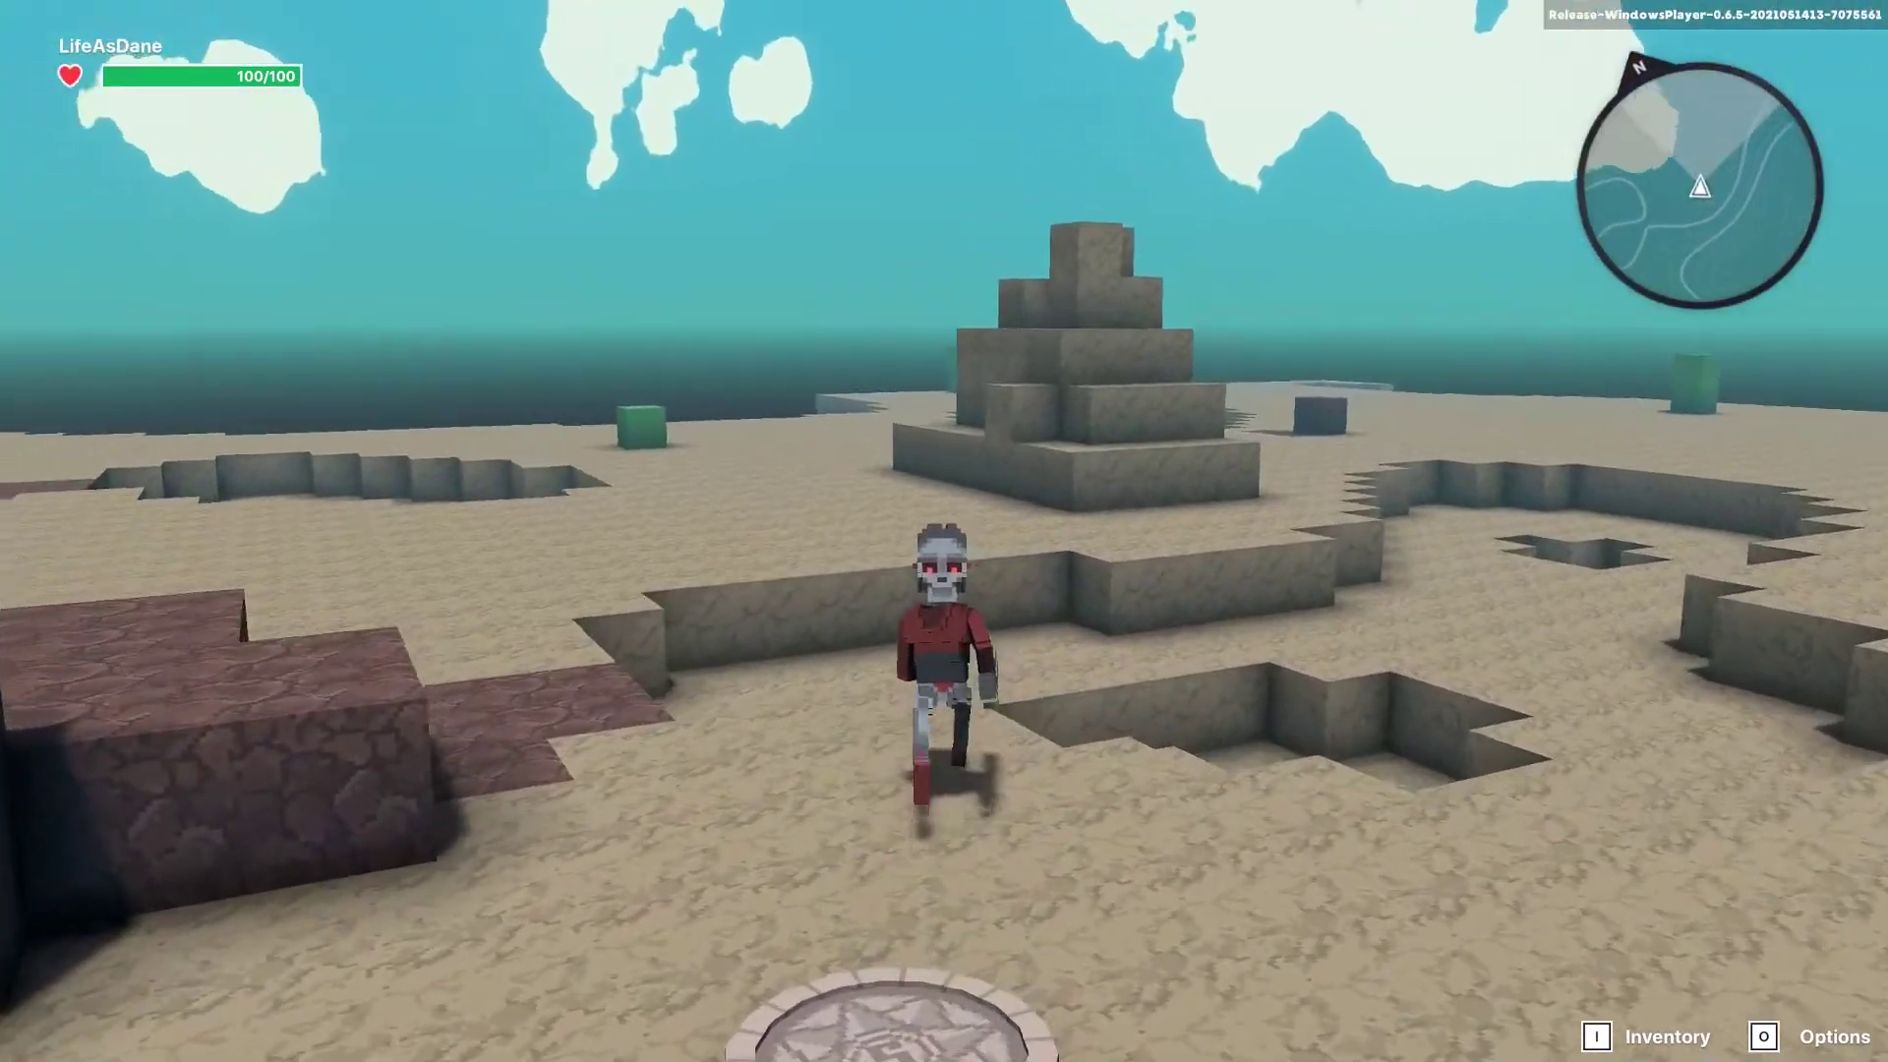
{"action": "key", "text": "w"}
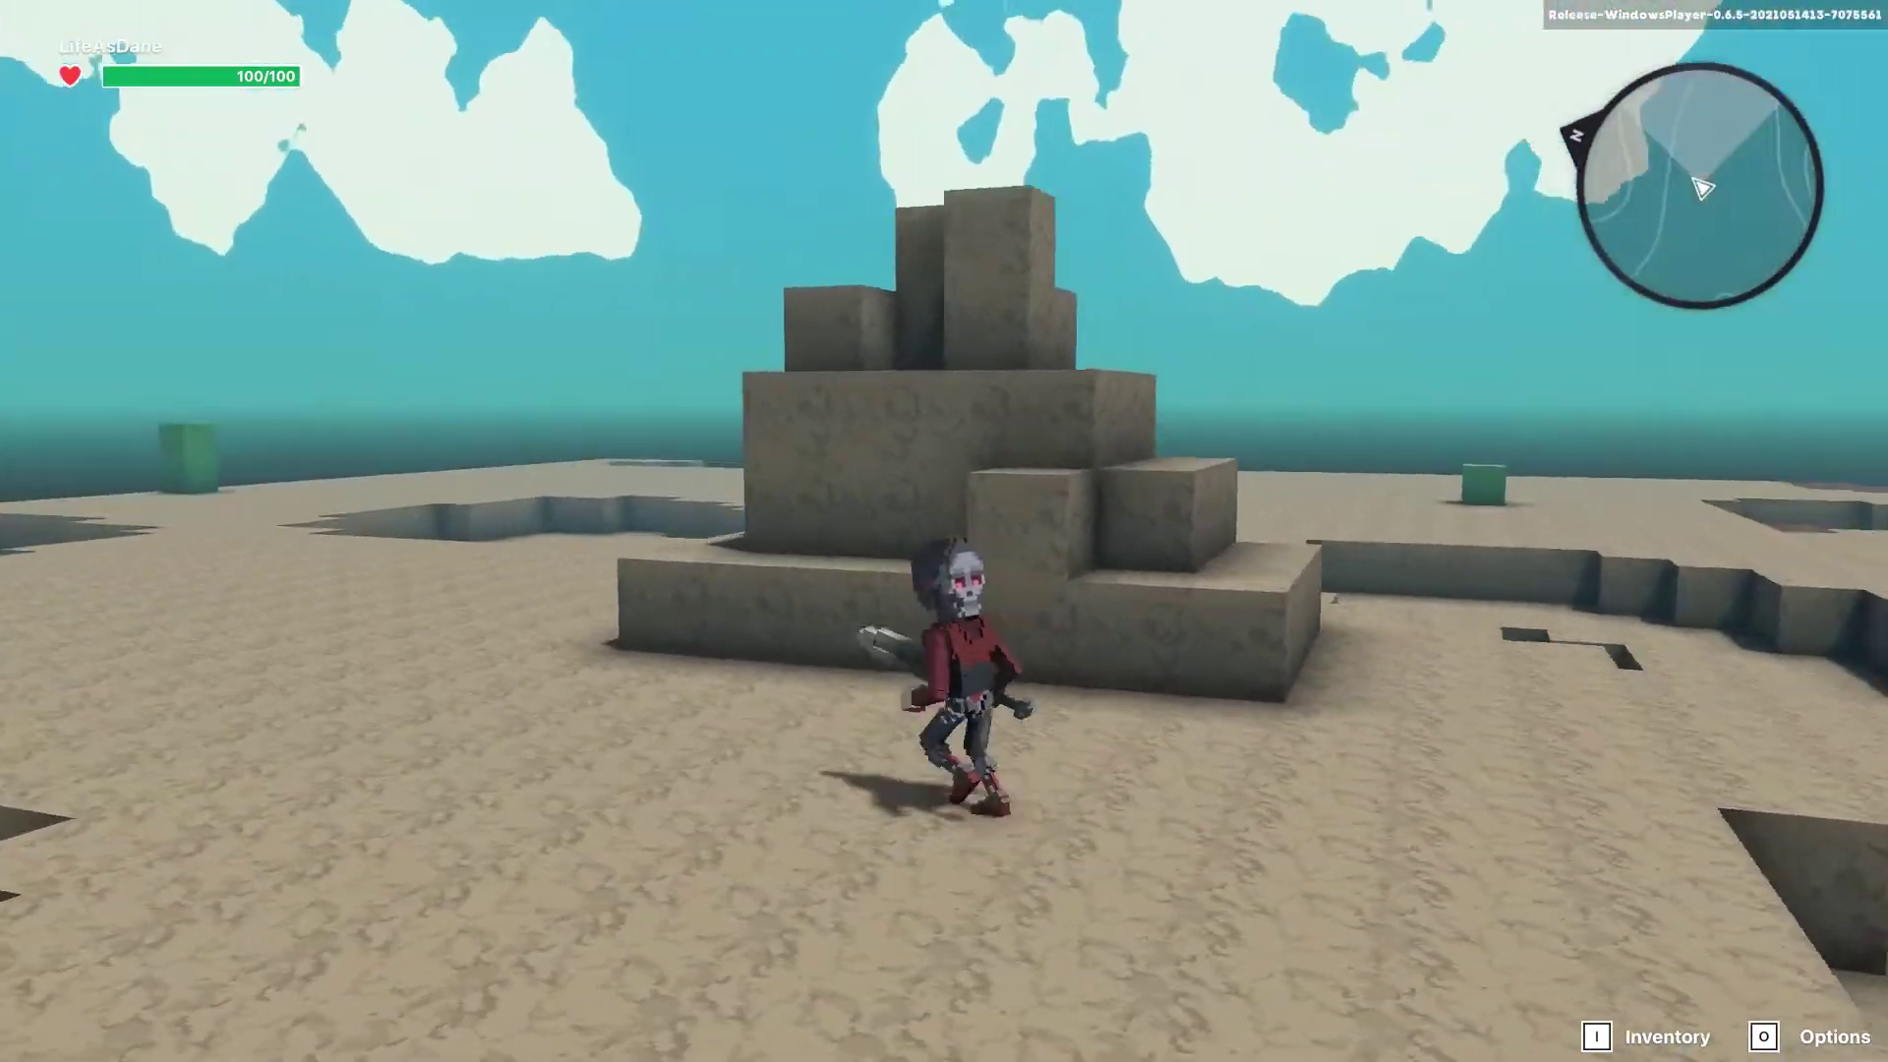
{"action": "key", "text": "w"}
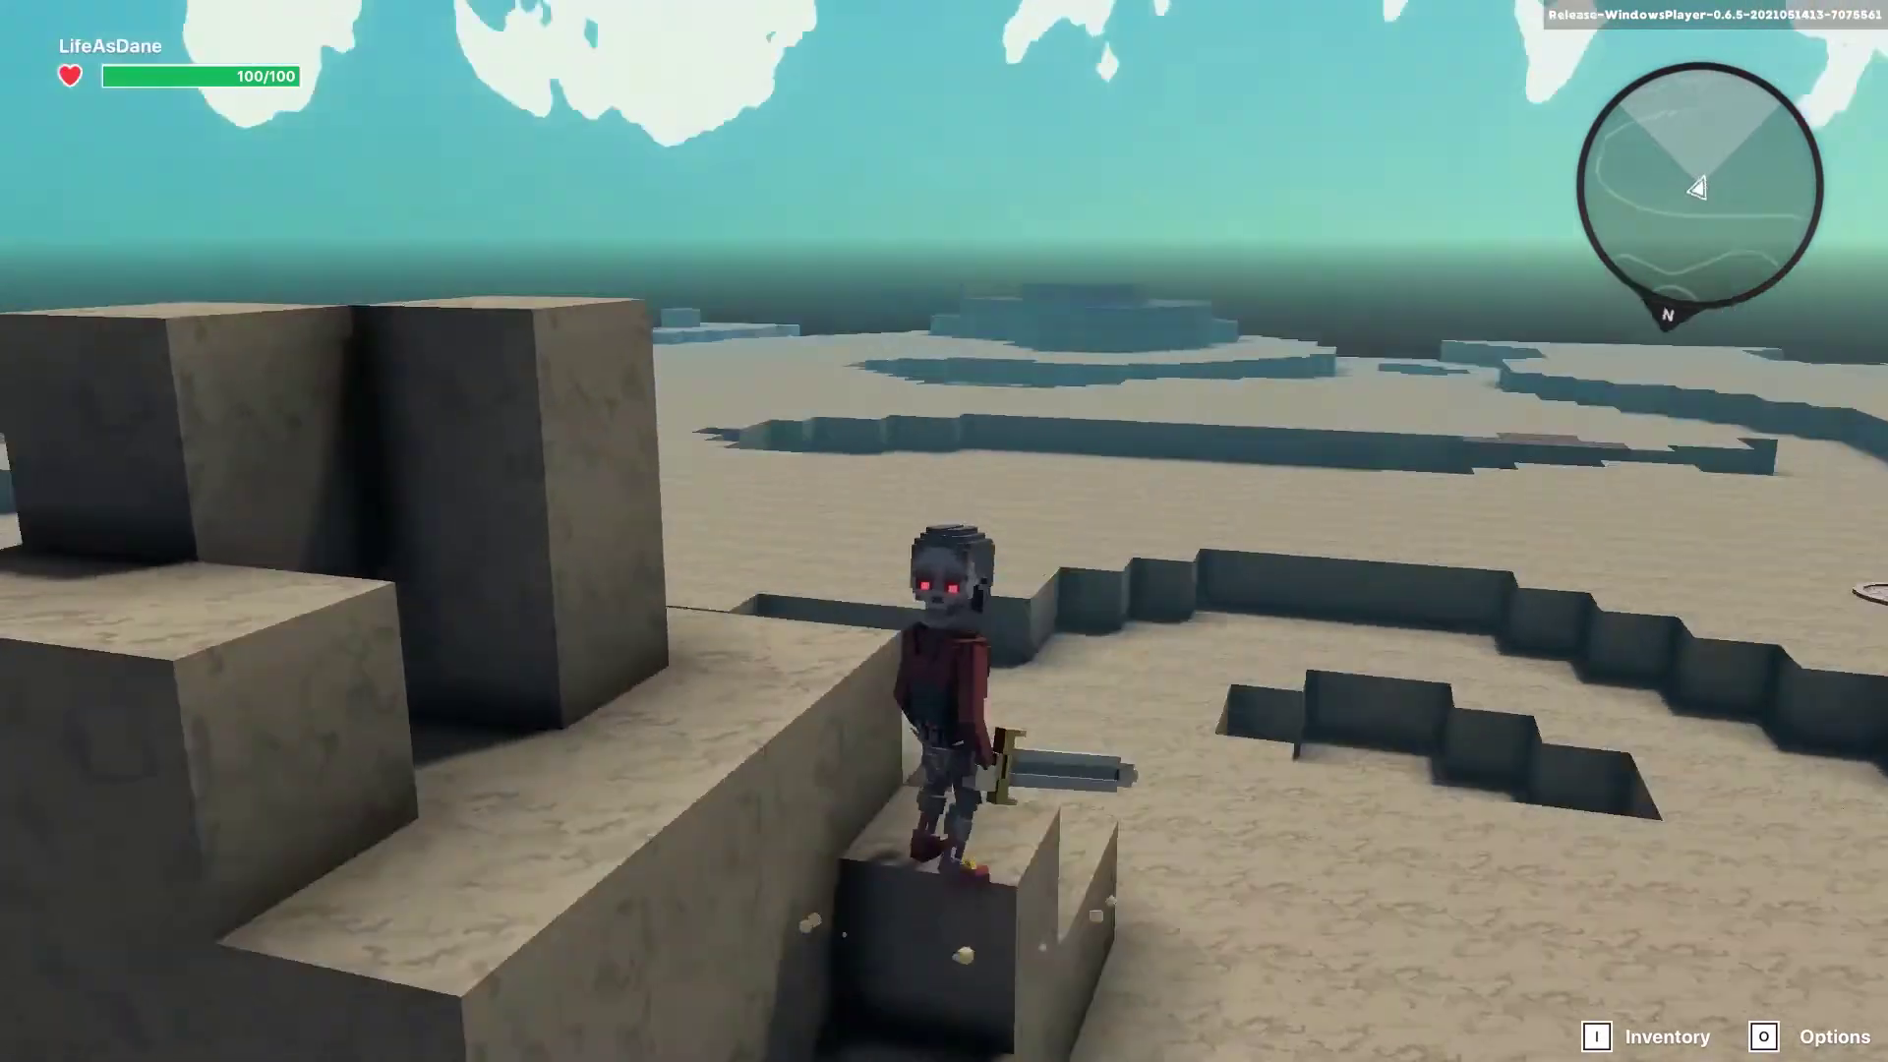
{"action": "key", "text": "s"}
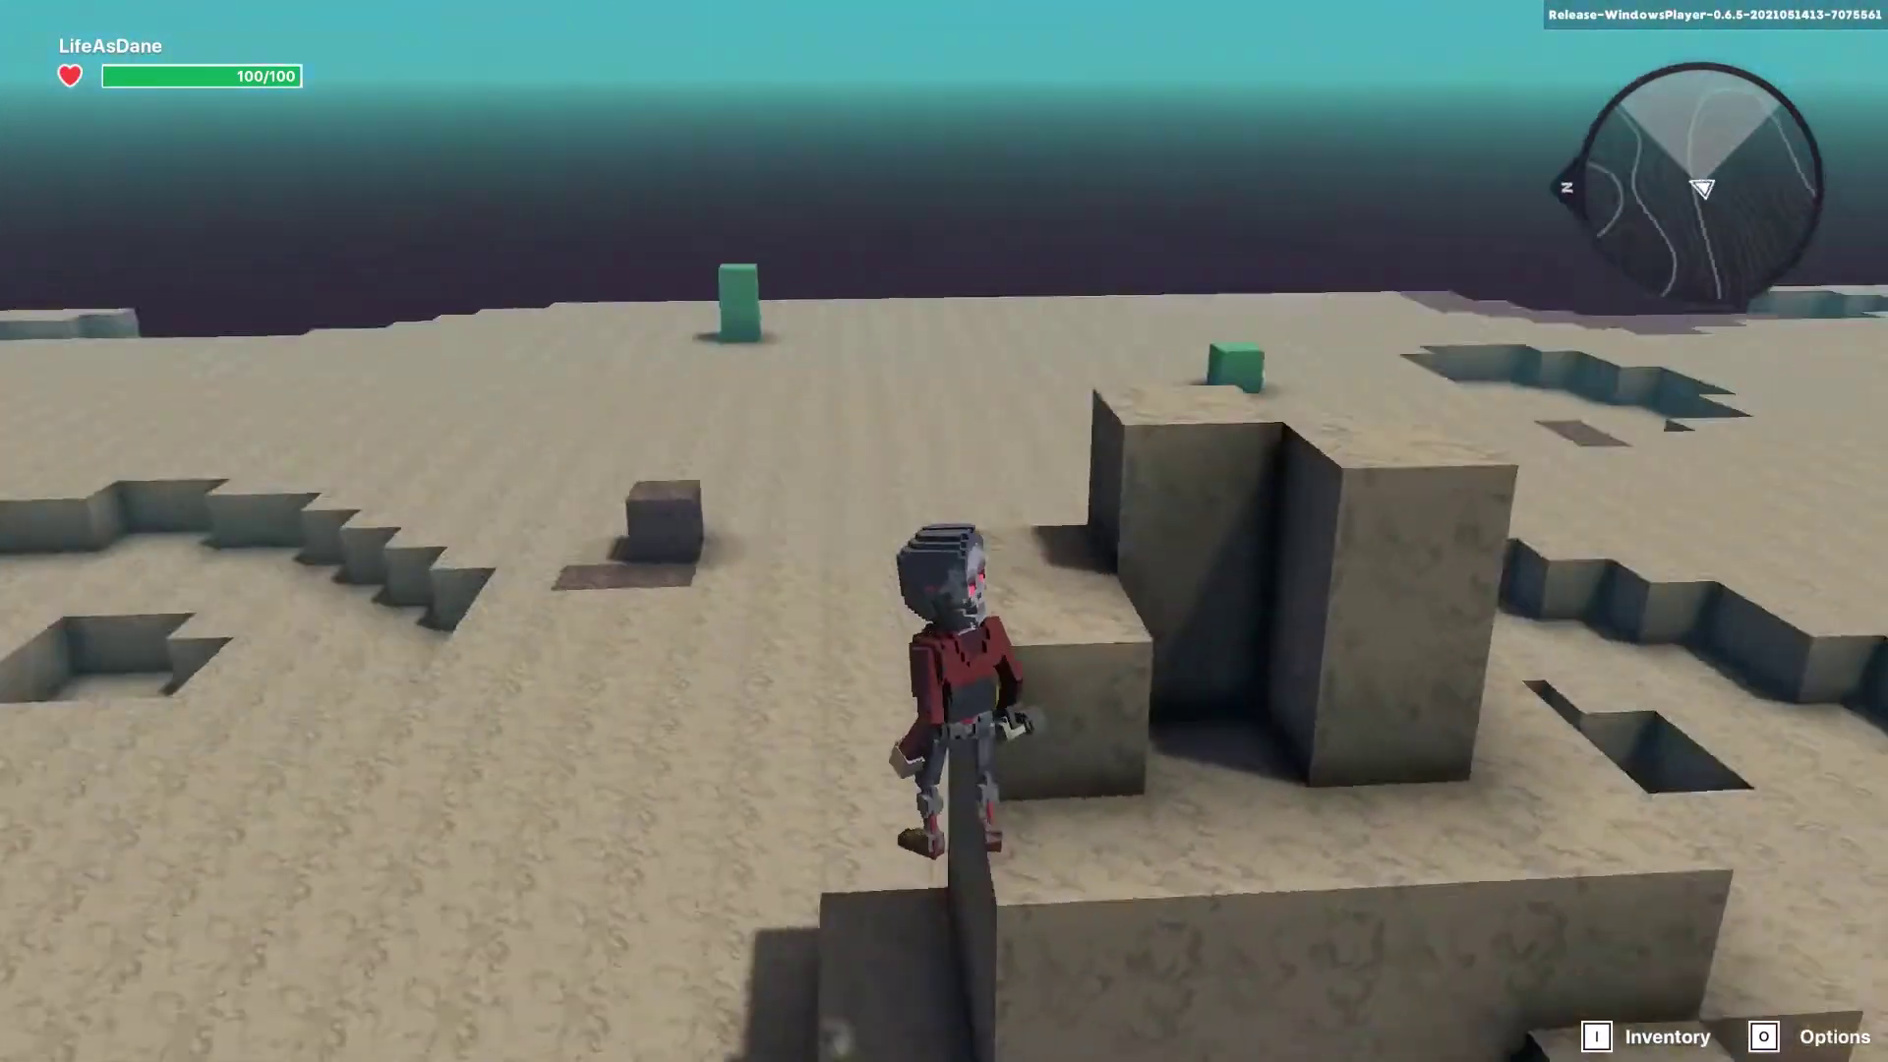
Step: Jump the avatar up the remaining tiers to the top of the sand pyramid and survey the desert
{"action": "key", "text": "w"}
{"action": "key", "text": "space"}
{"action": "key", "text": "s"}
{"action": "key", "text": "space"}
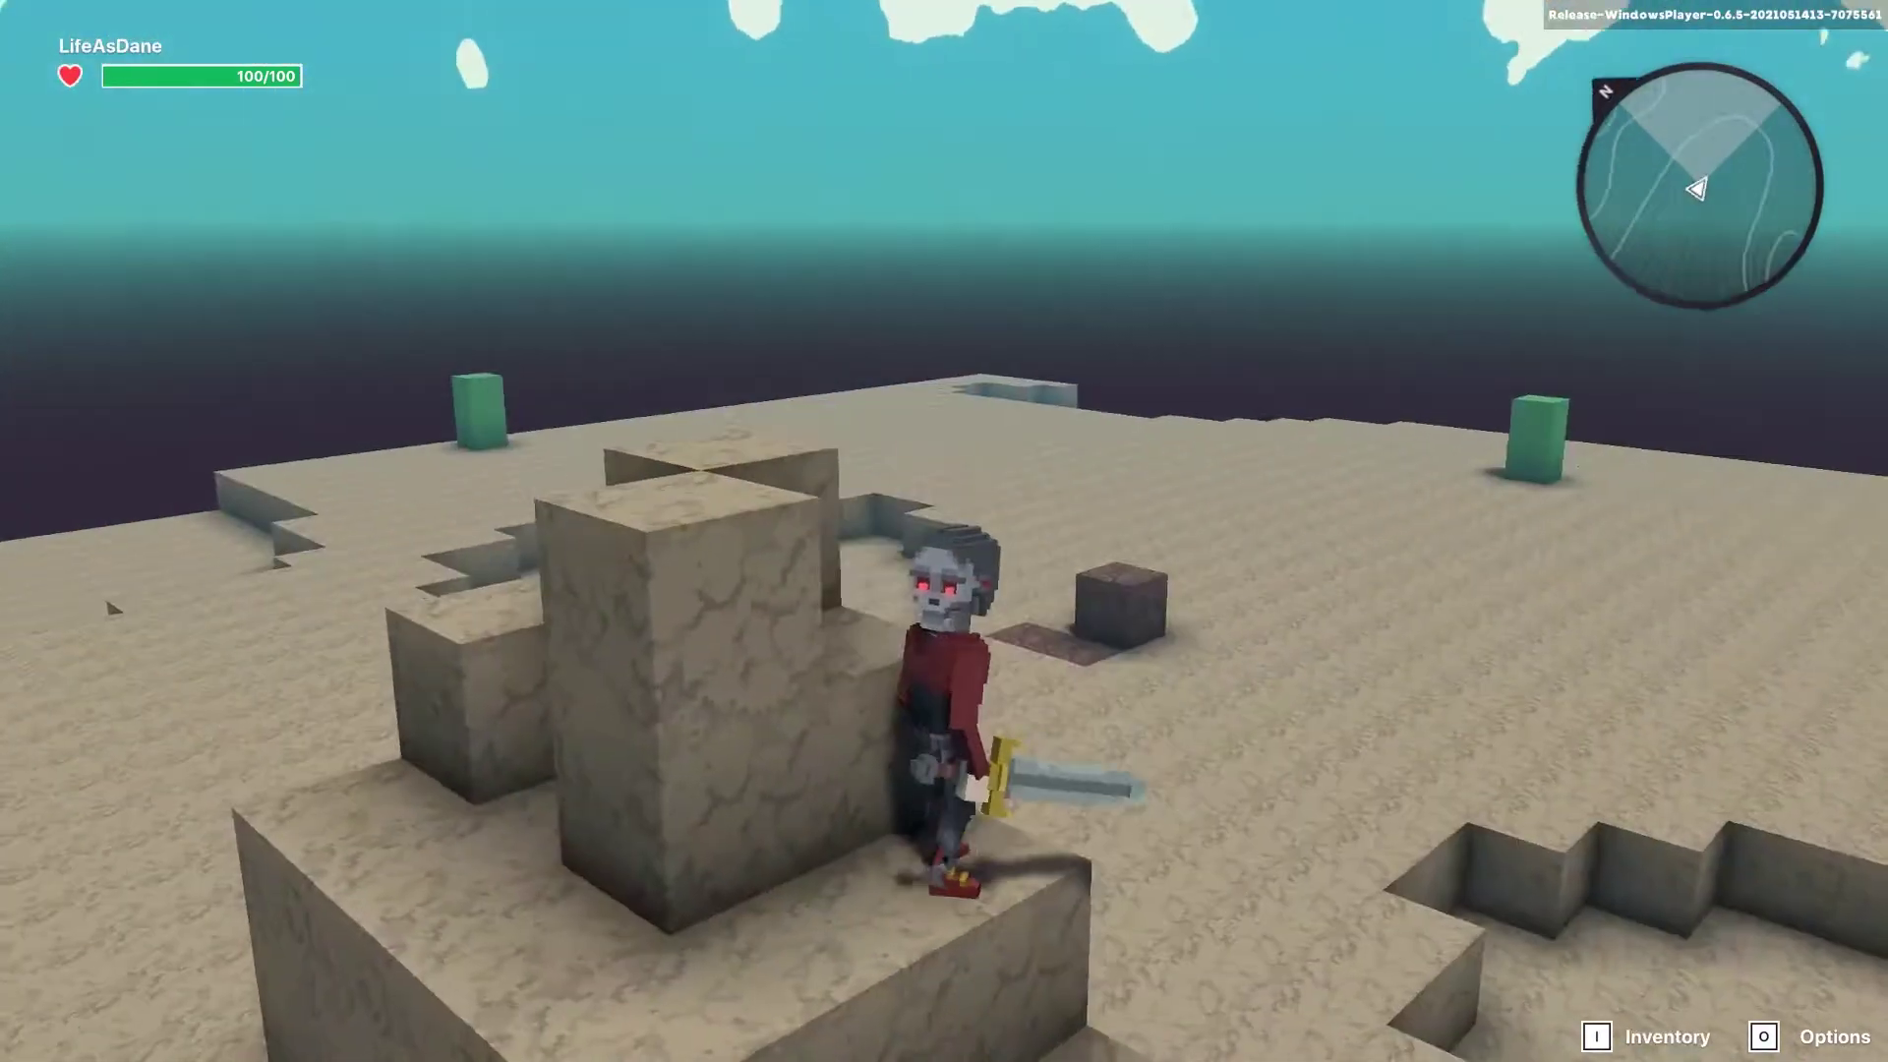
{"action": "key", "text": "s"}
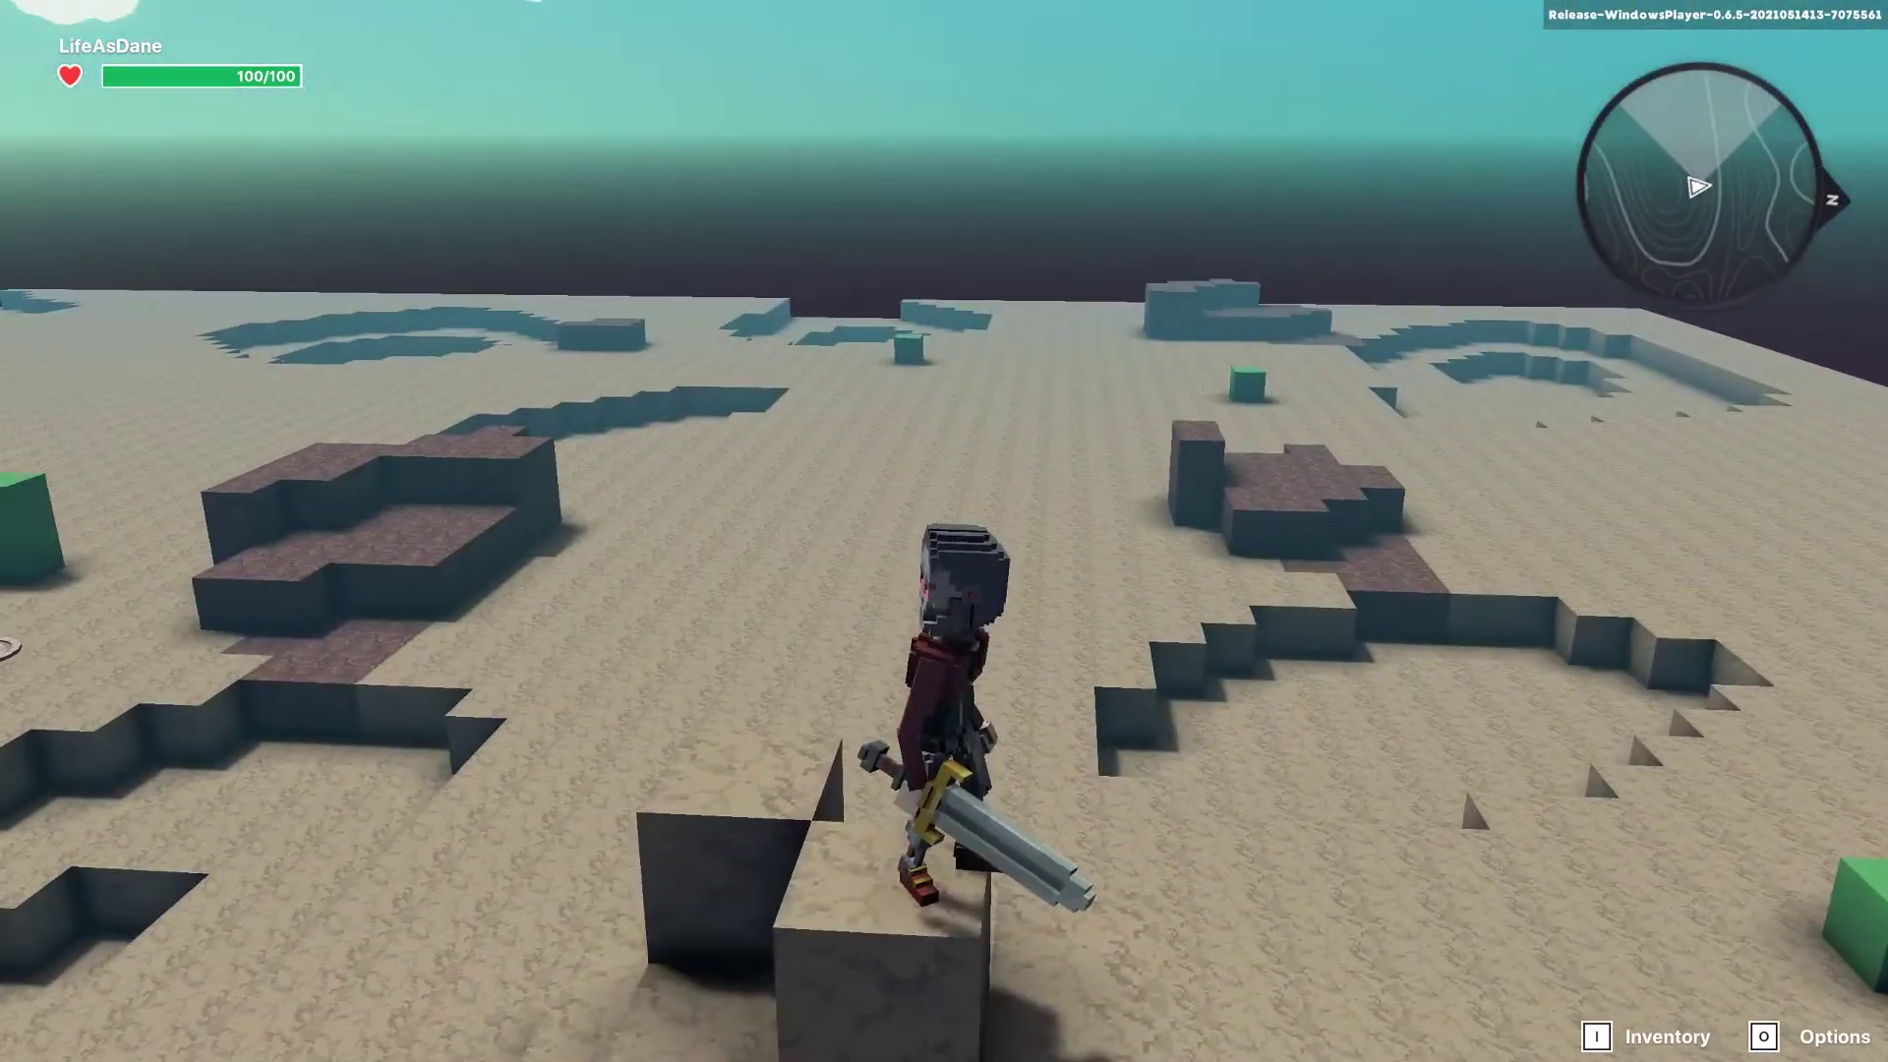
Step: Jump the avatar off the sand pyramid and run towards the dark rock patch at the land's edge
{"action": "key", "text": "s"}
{"action": "key", "text": "space"}
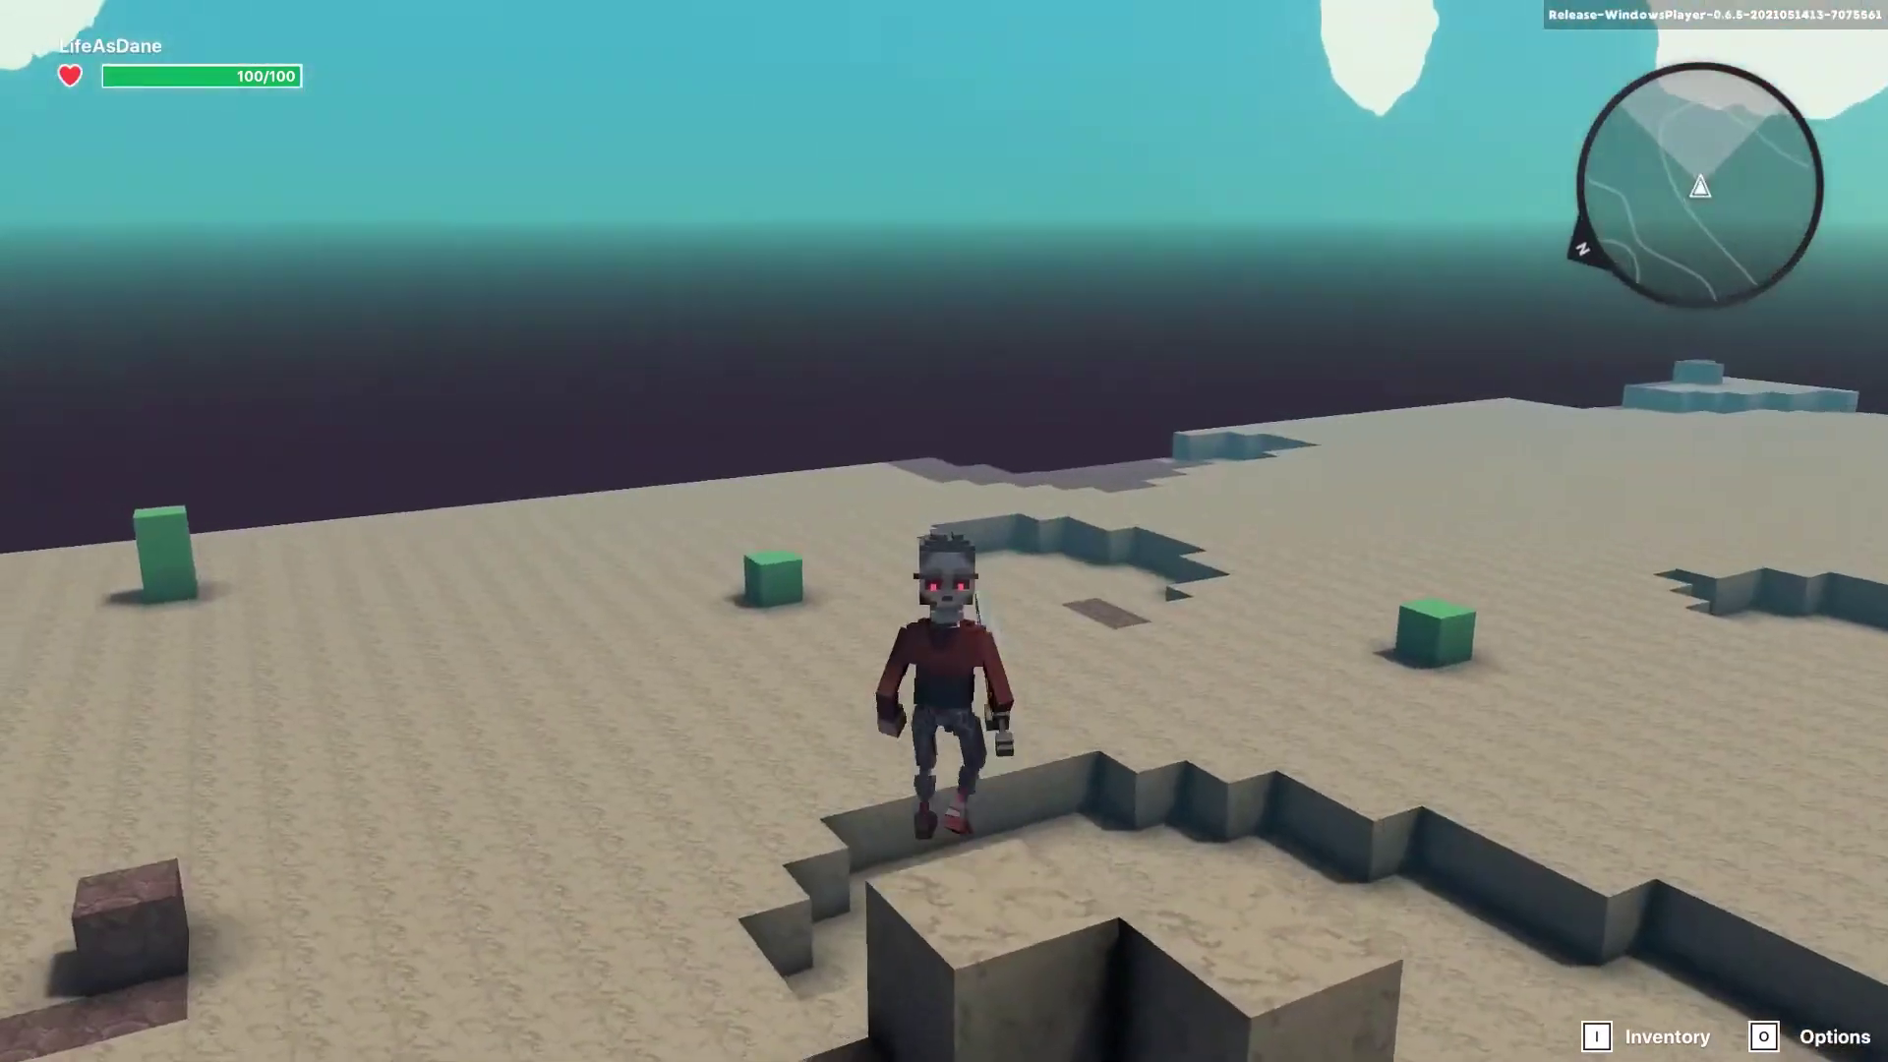
{"action": "key", "text": "s"}
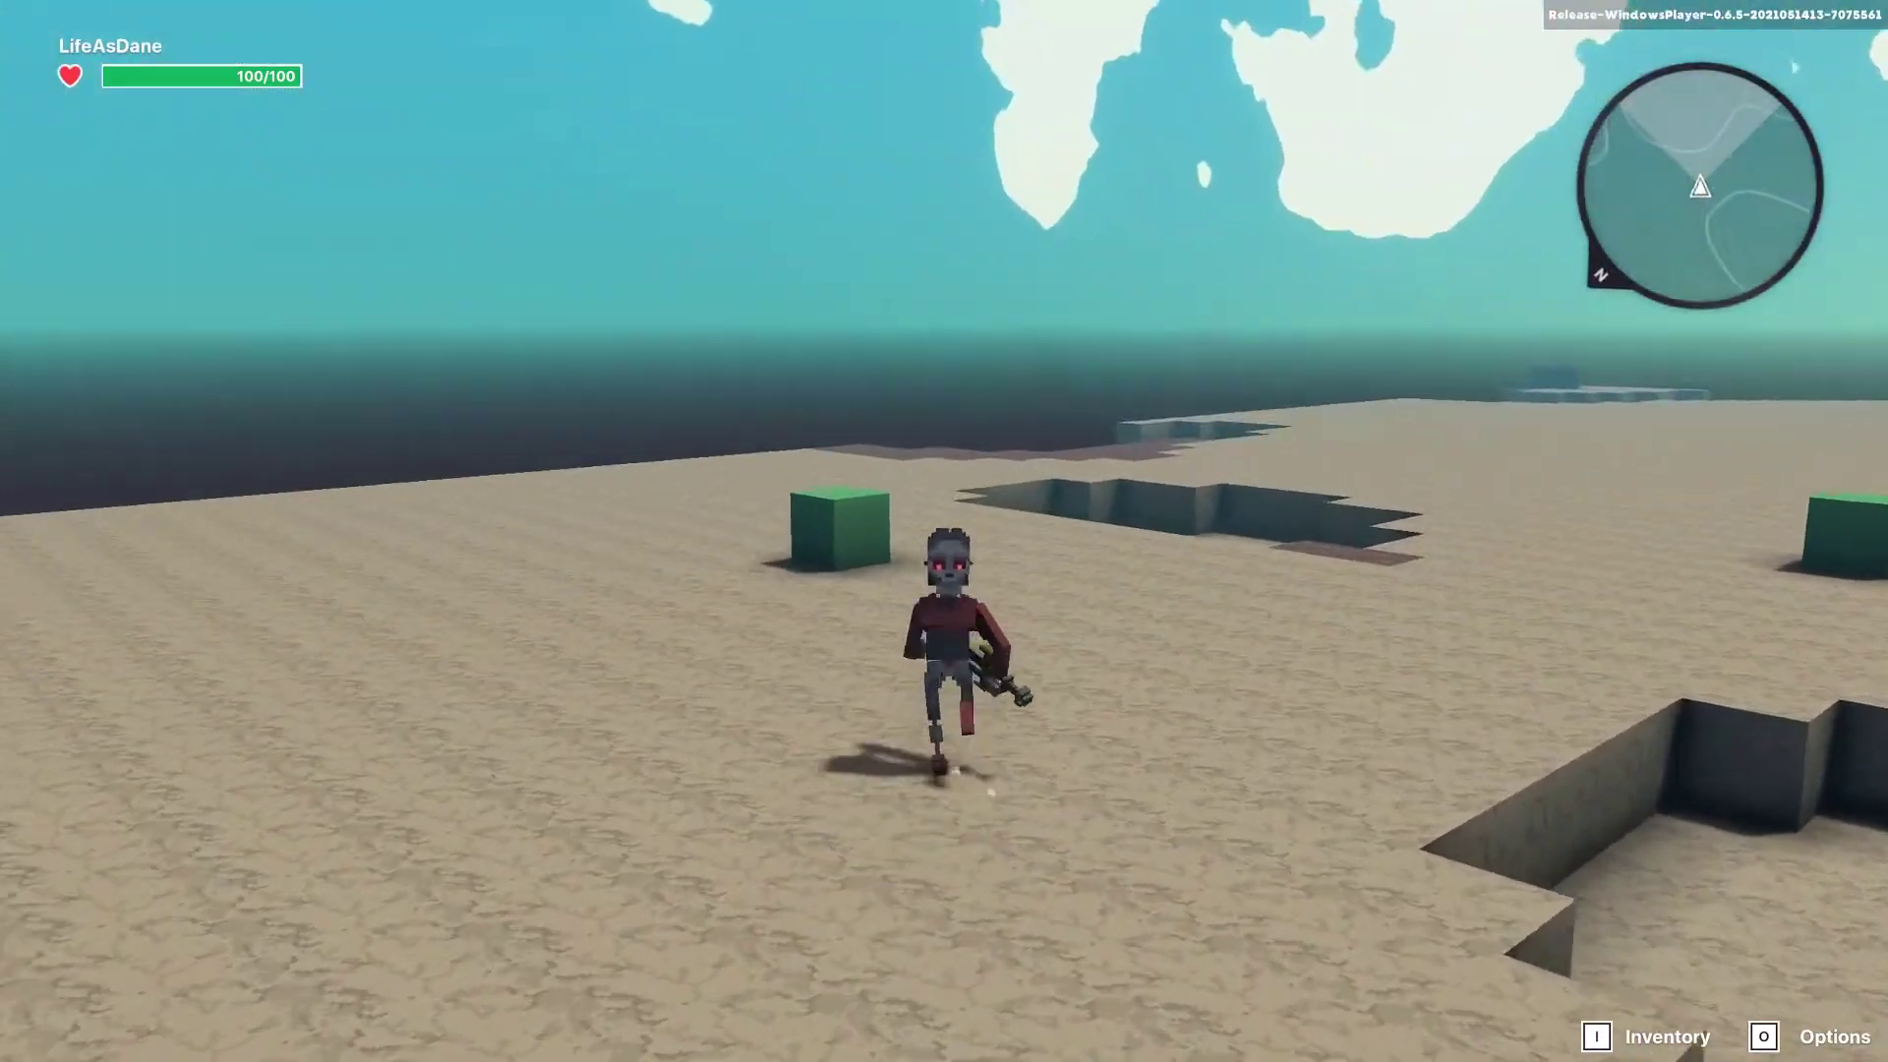
{"action": "key", "text": "s"}
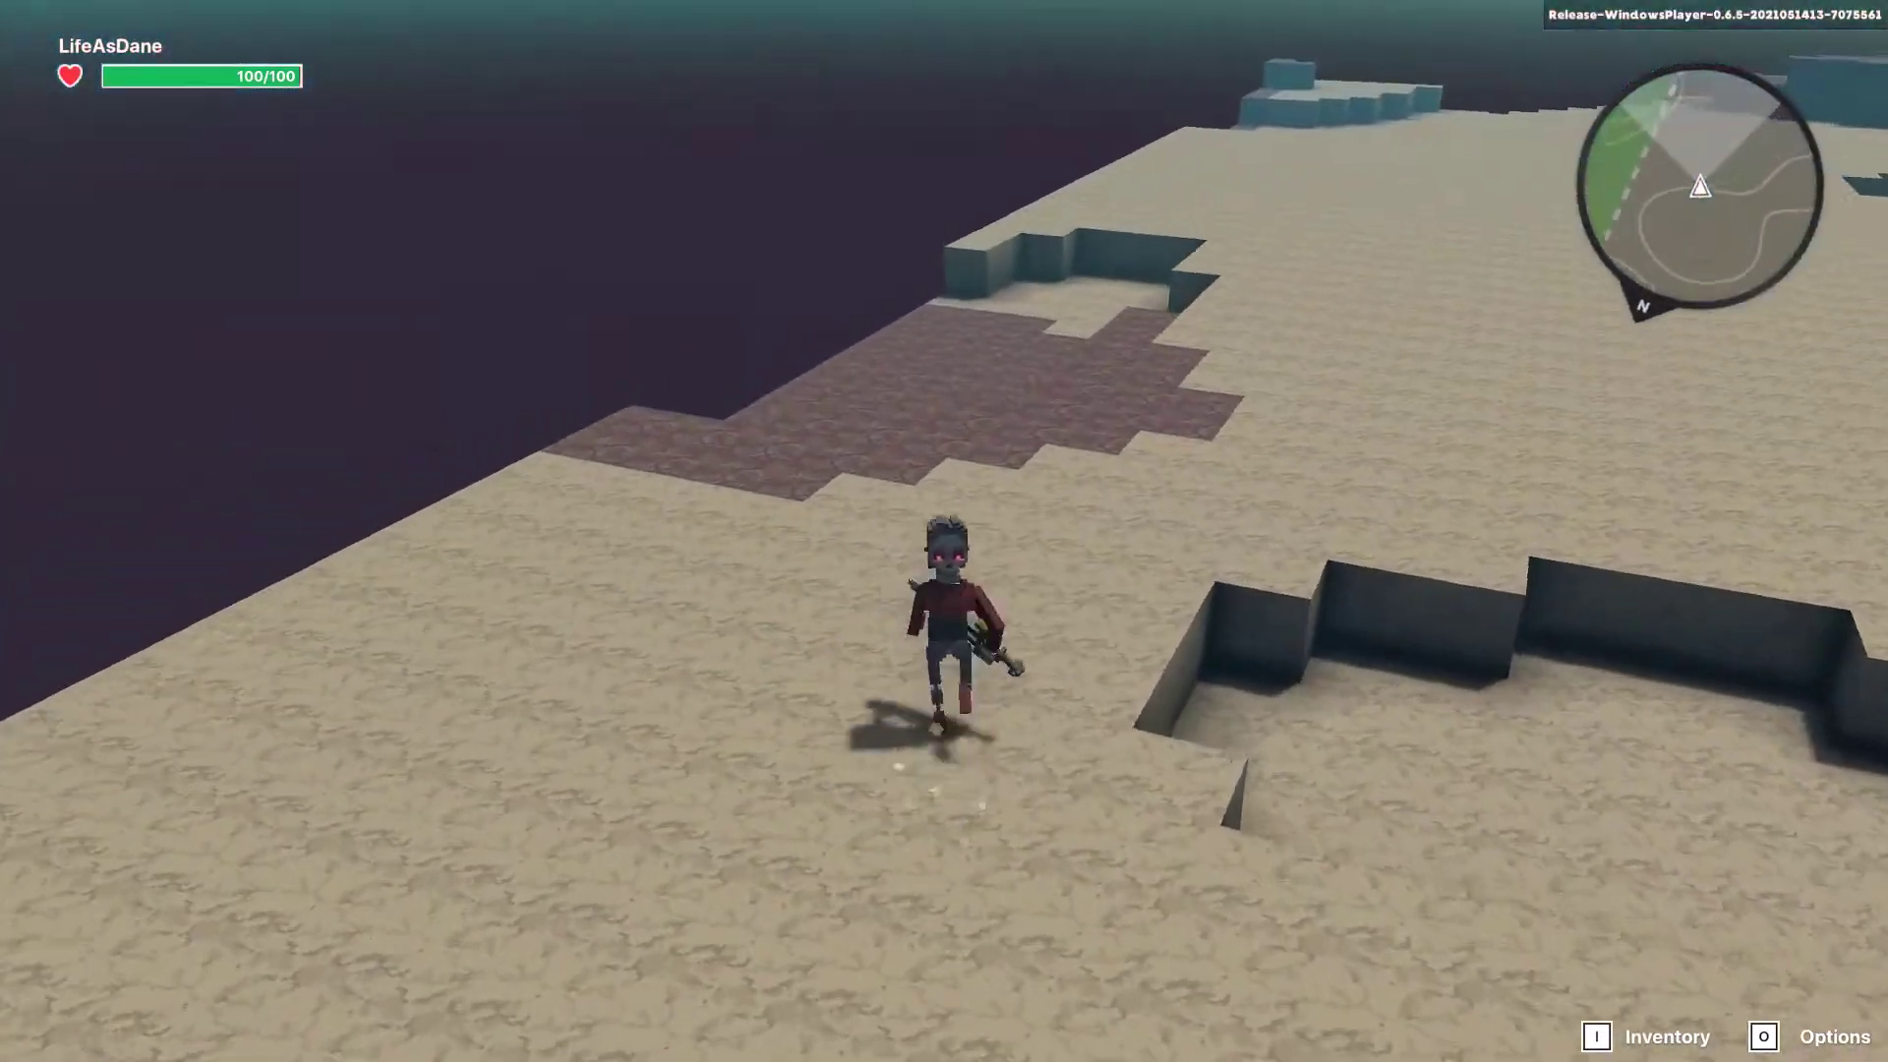
Step: Run and jump the avatar across the dark rock patch and out over the sand along the desert's edge
{"action": "key", "text": "w"}
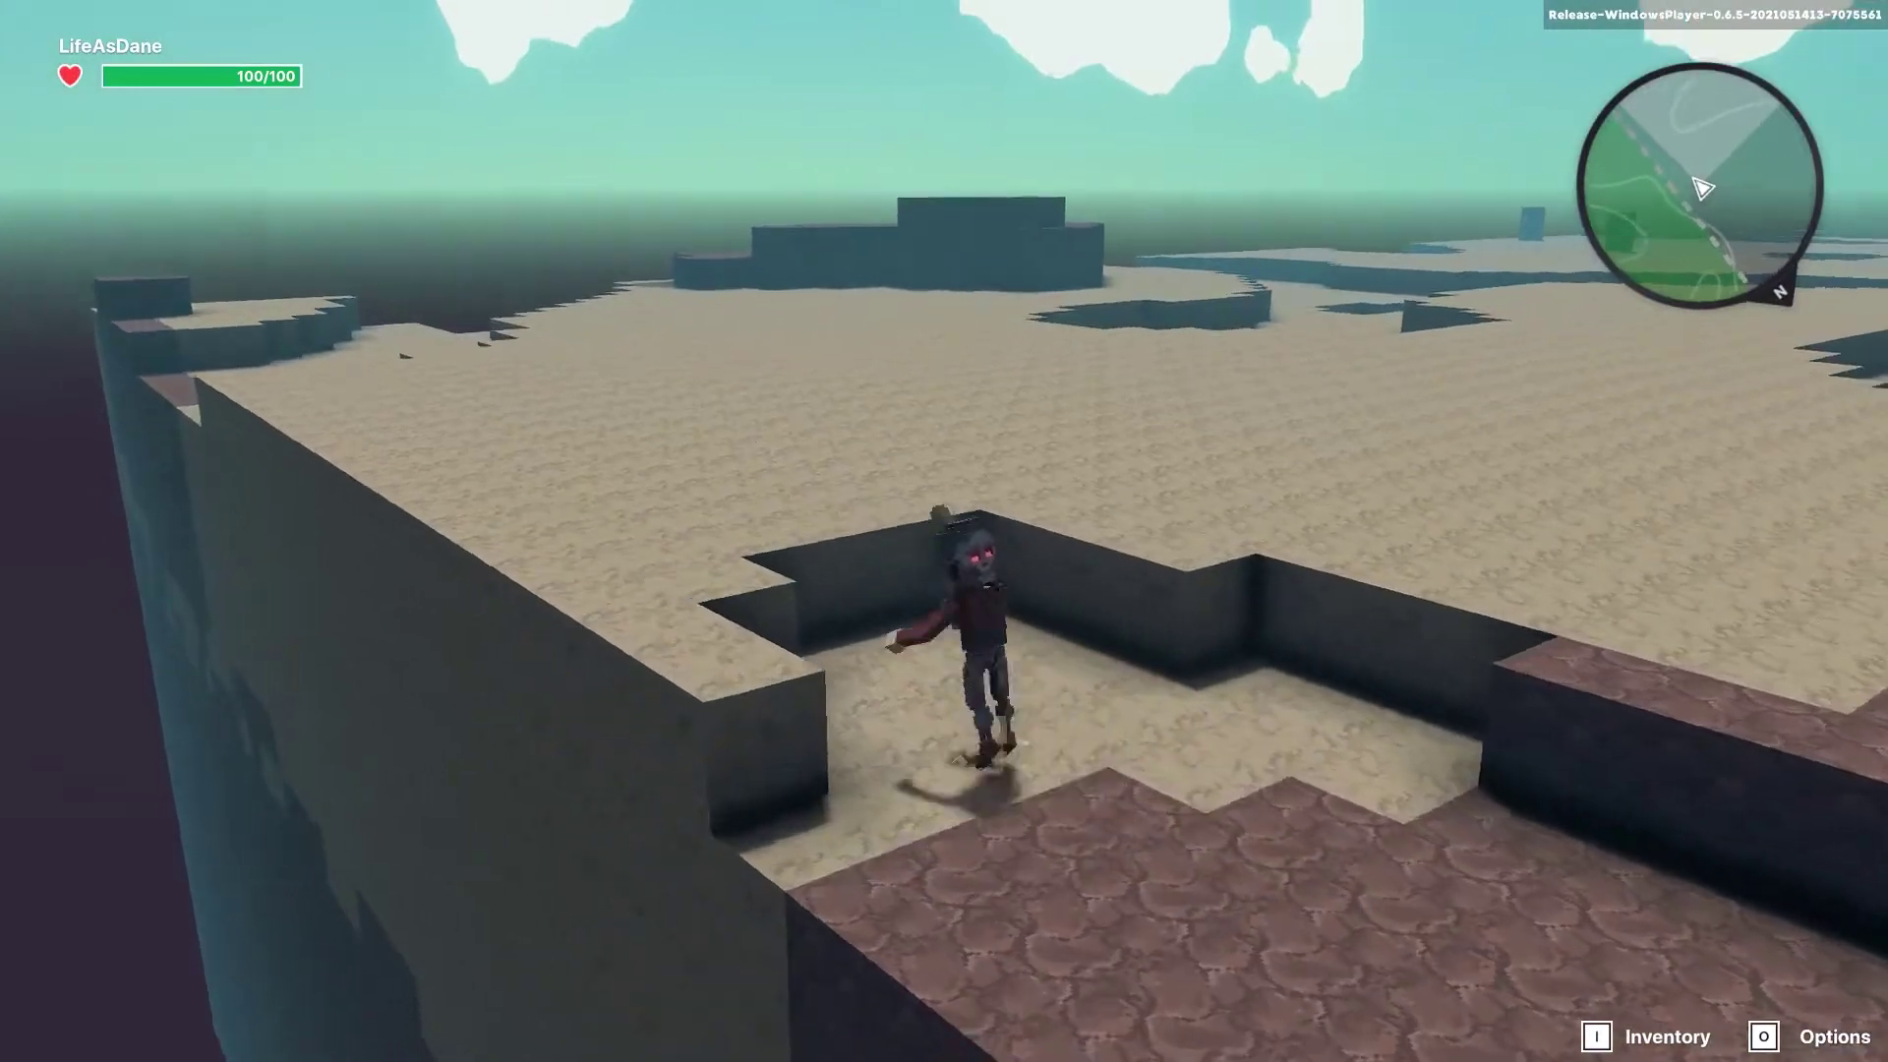
{"action": "key", "text": "w"}
{"action": "key", "text": "space"}
{"action": "key", "text": "w"}
{"action": "key", "text": "space"}
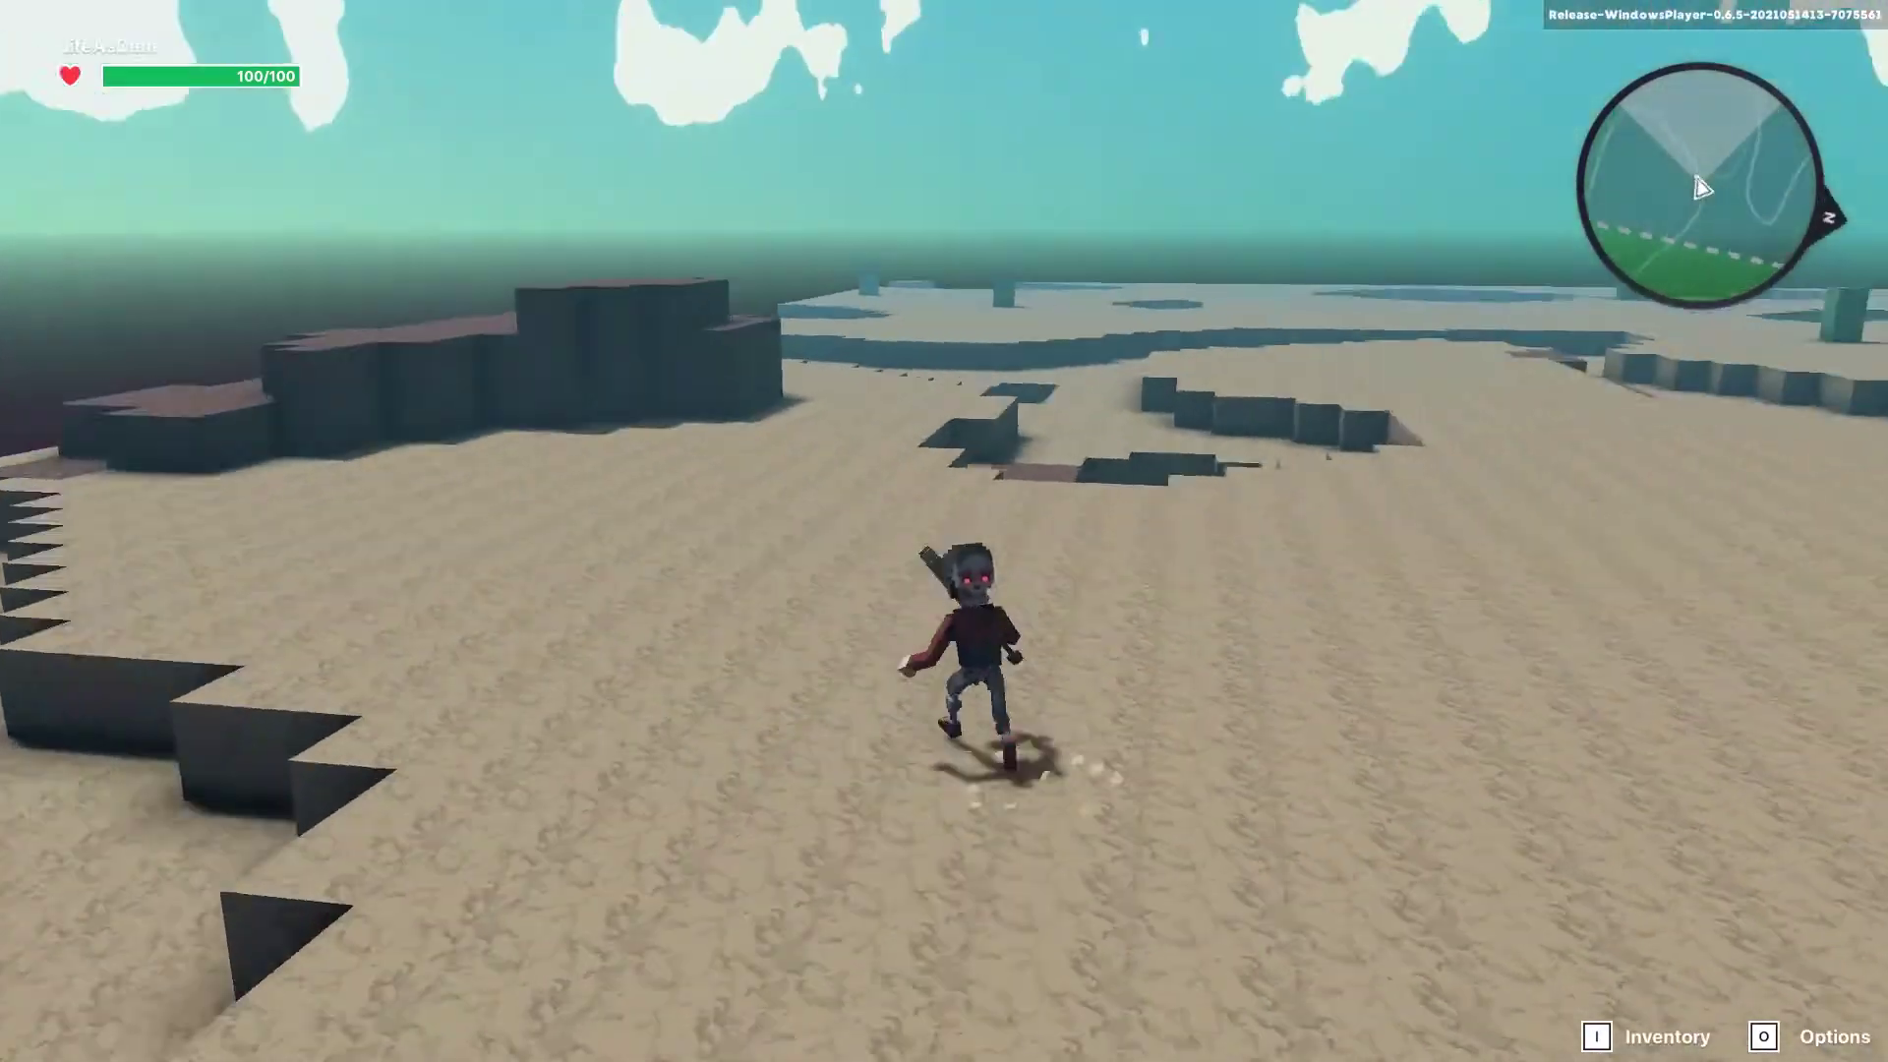
{"action": "key", "text": "space"}
{"action": "key", "text": "w"}
Step: Jump the avatar through the sunken sand hollows and run along the long hollow away from the pyramid
{"action": "key", "text": "space"}
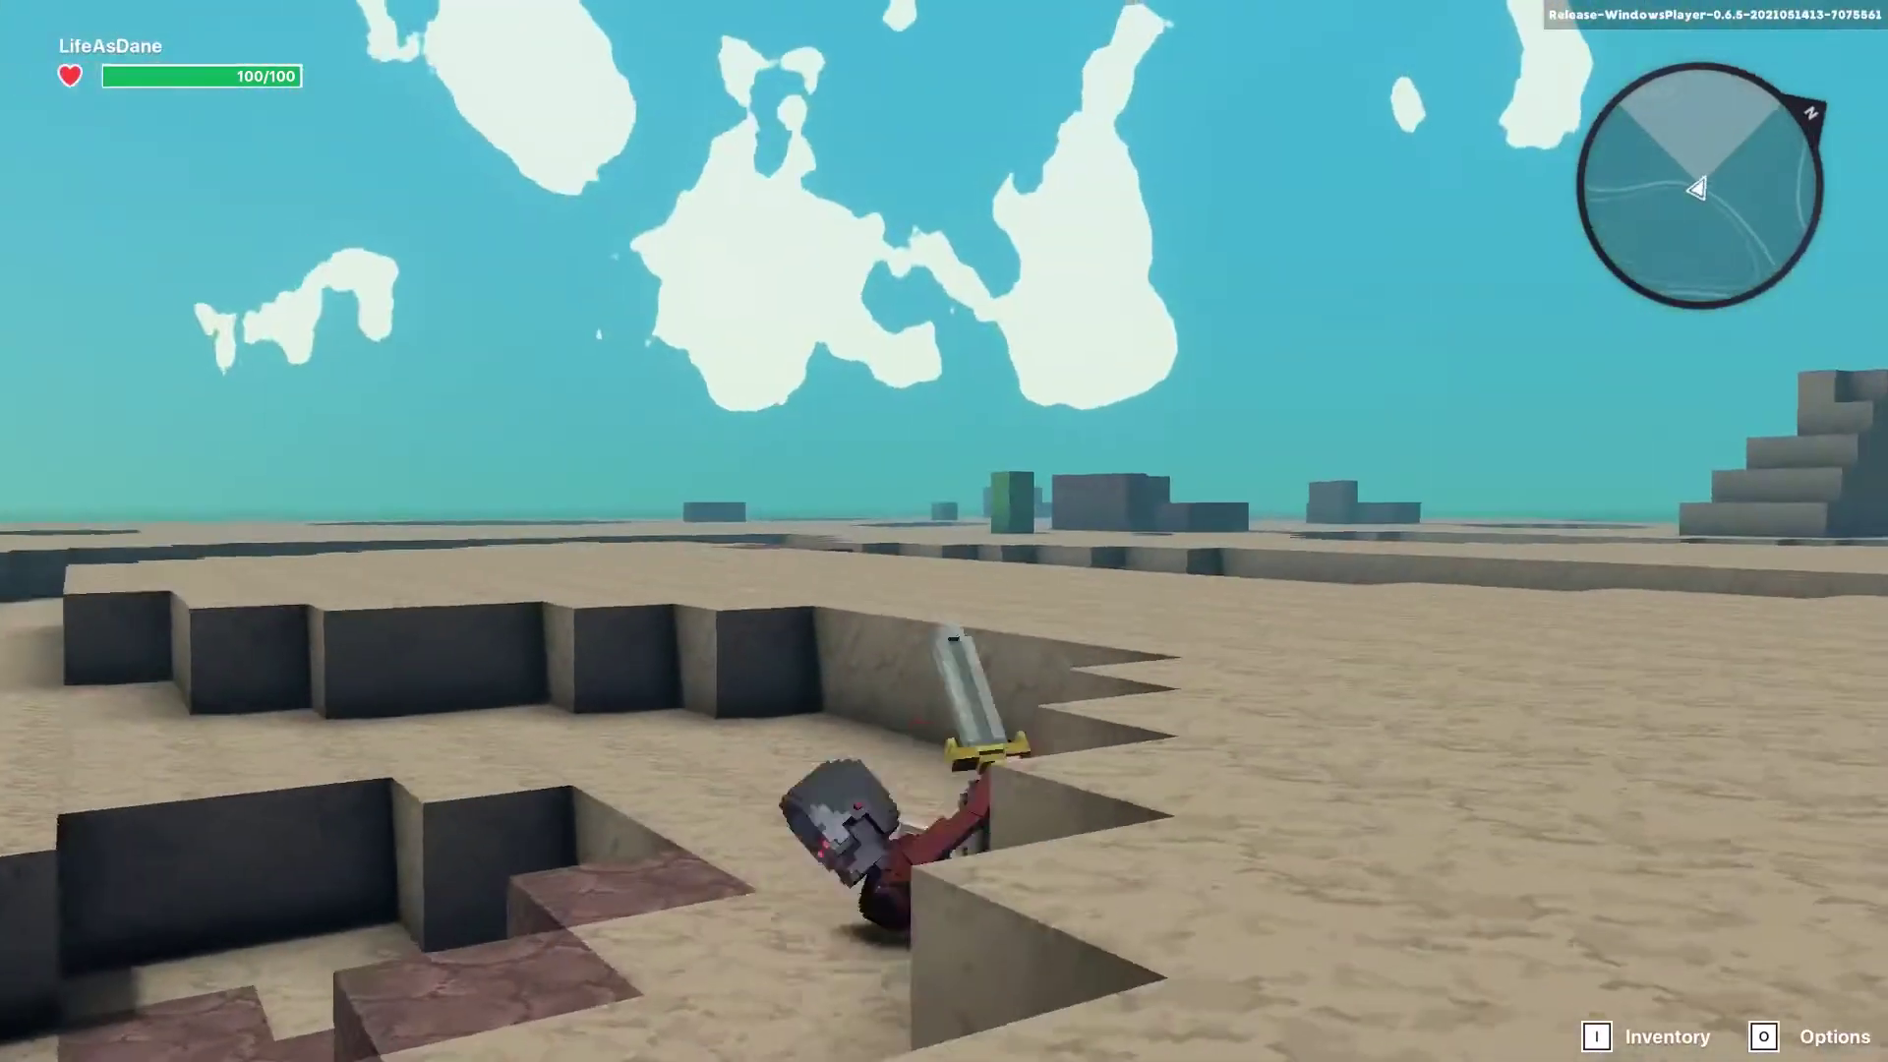
{"action": "key", "text": "space"}
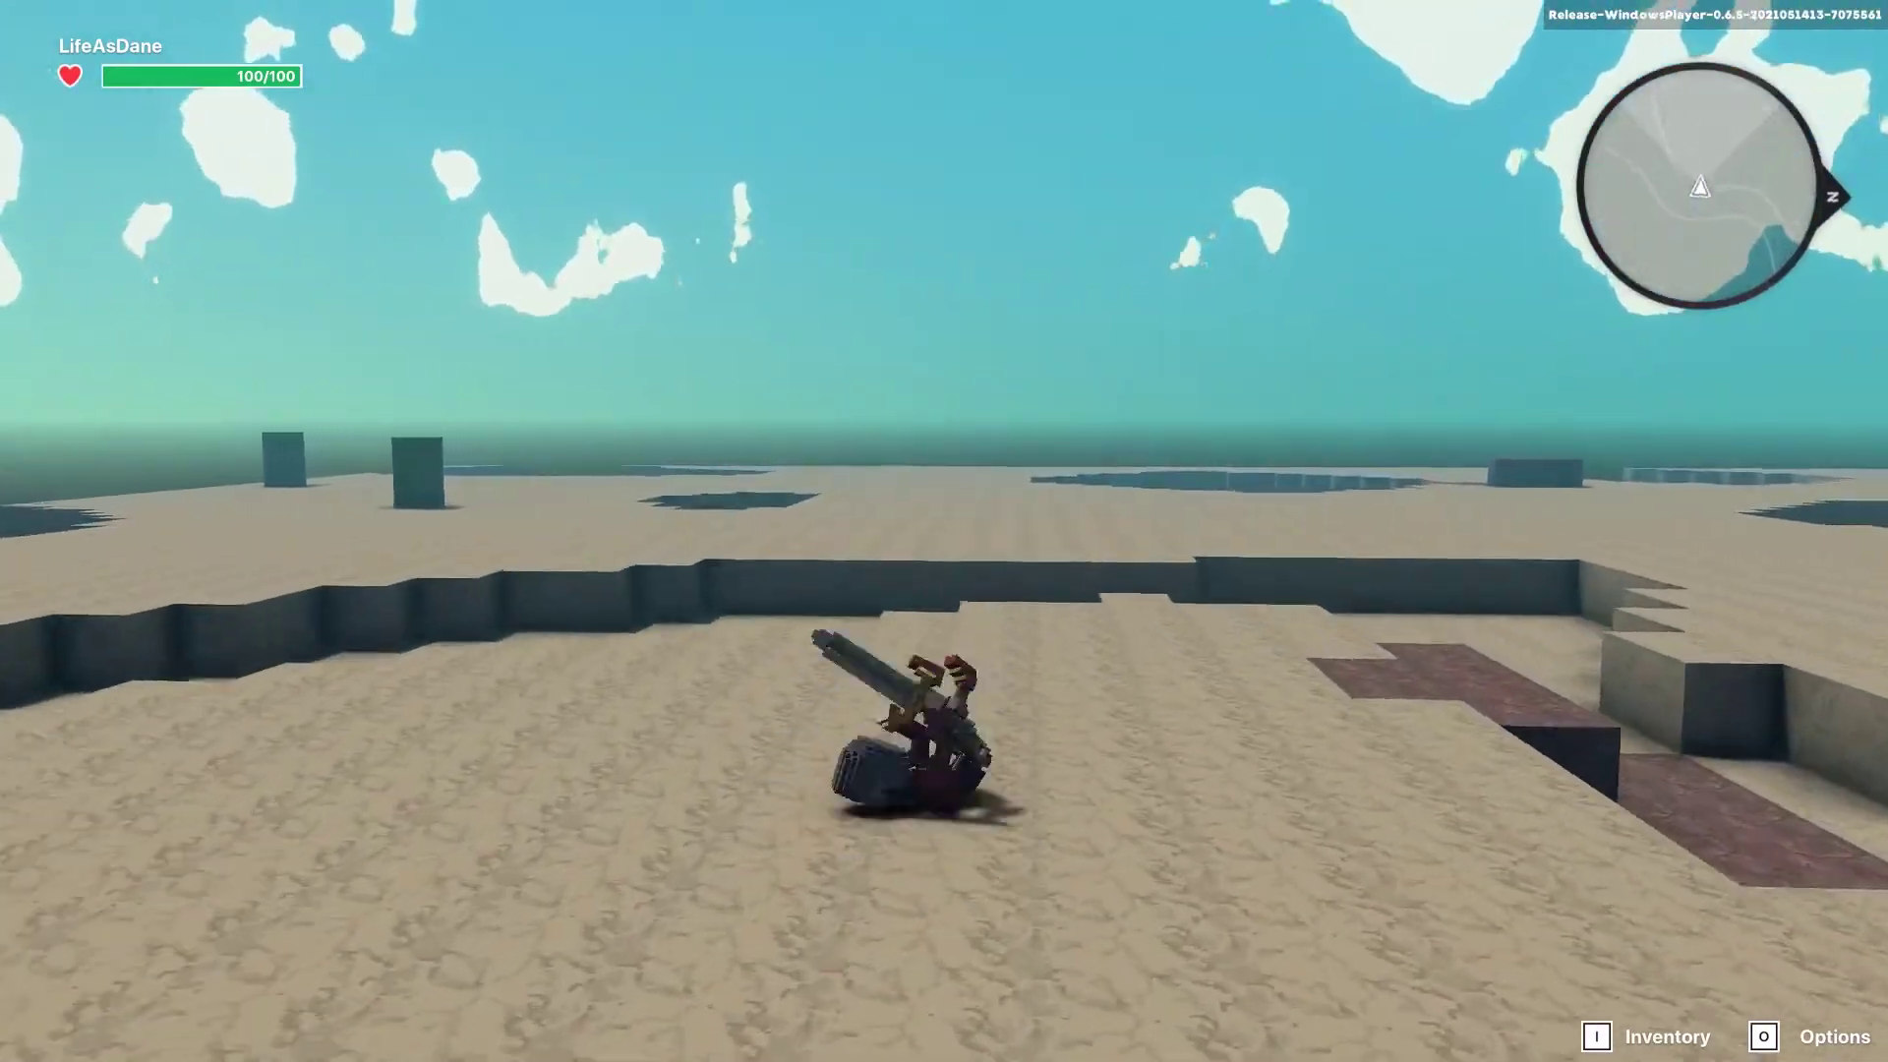
{"action": "key", "text": "s"}
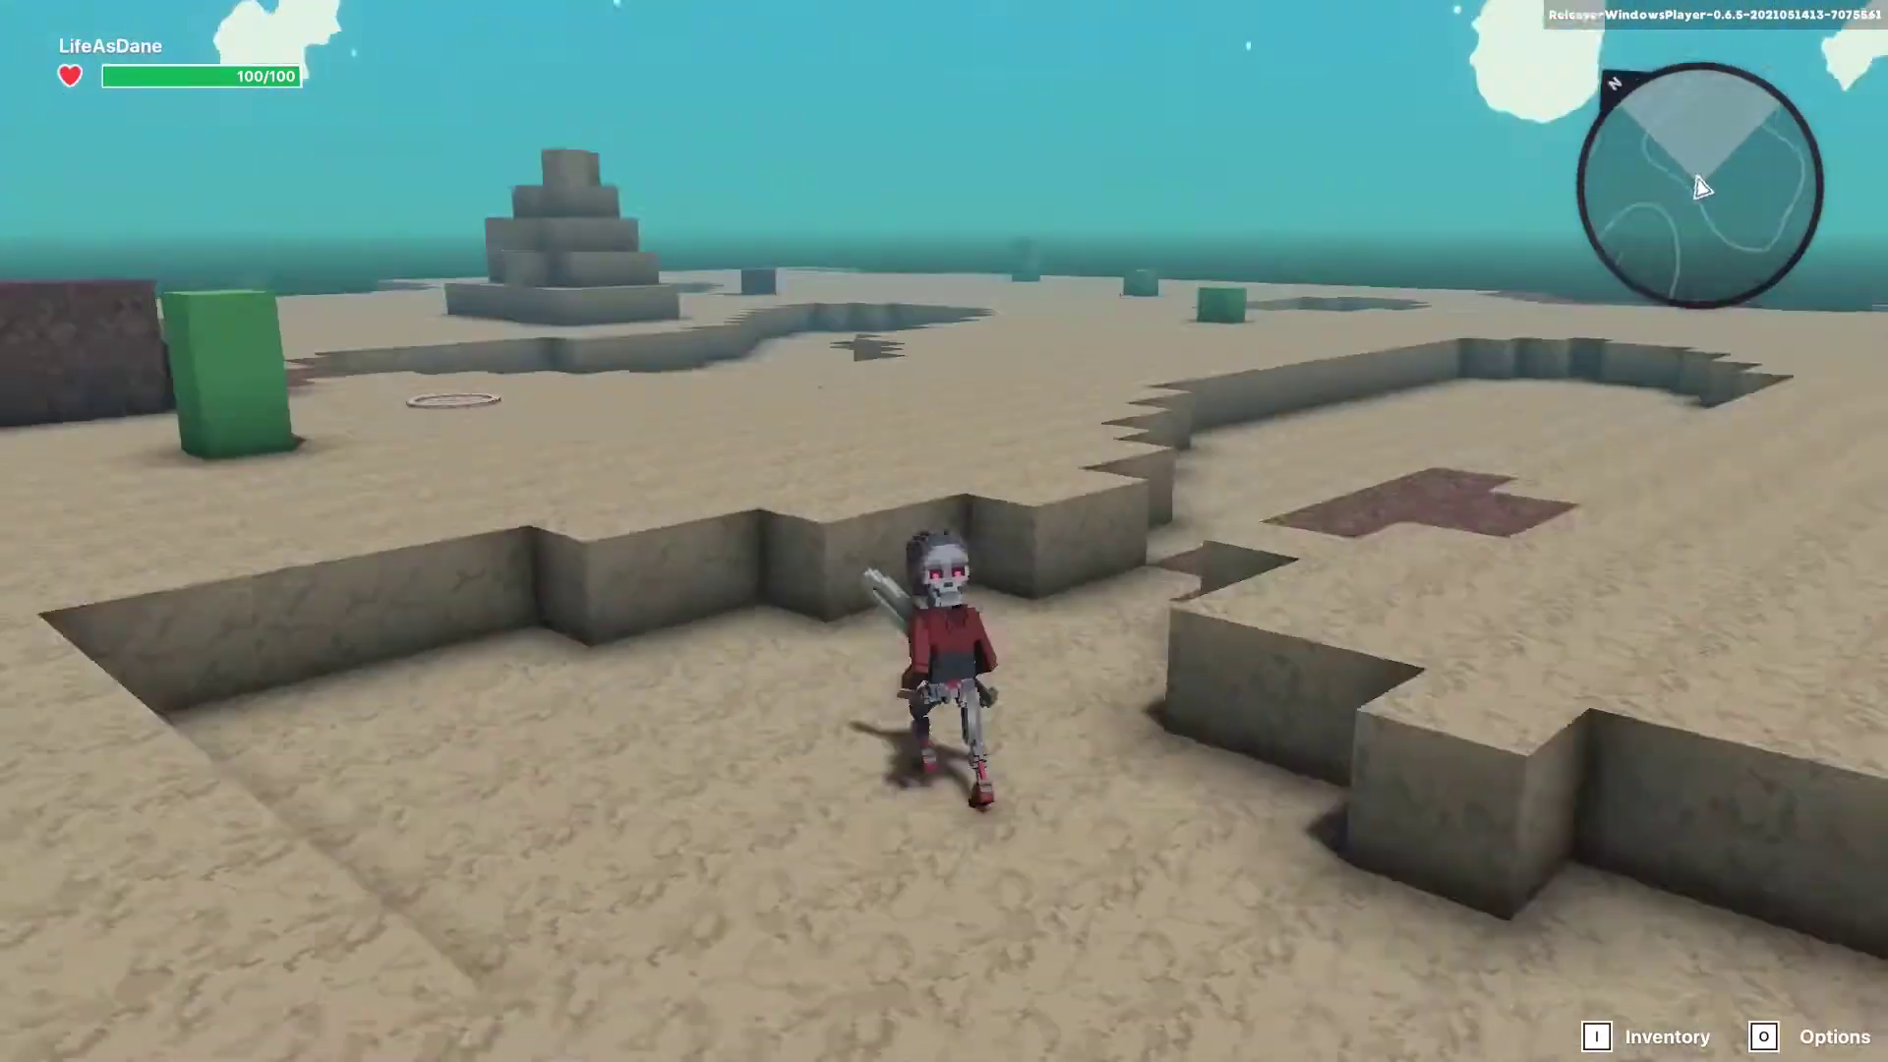
{"action": "key", "text": "w"}
{"action": "key", "text": "w"}
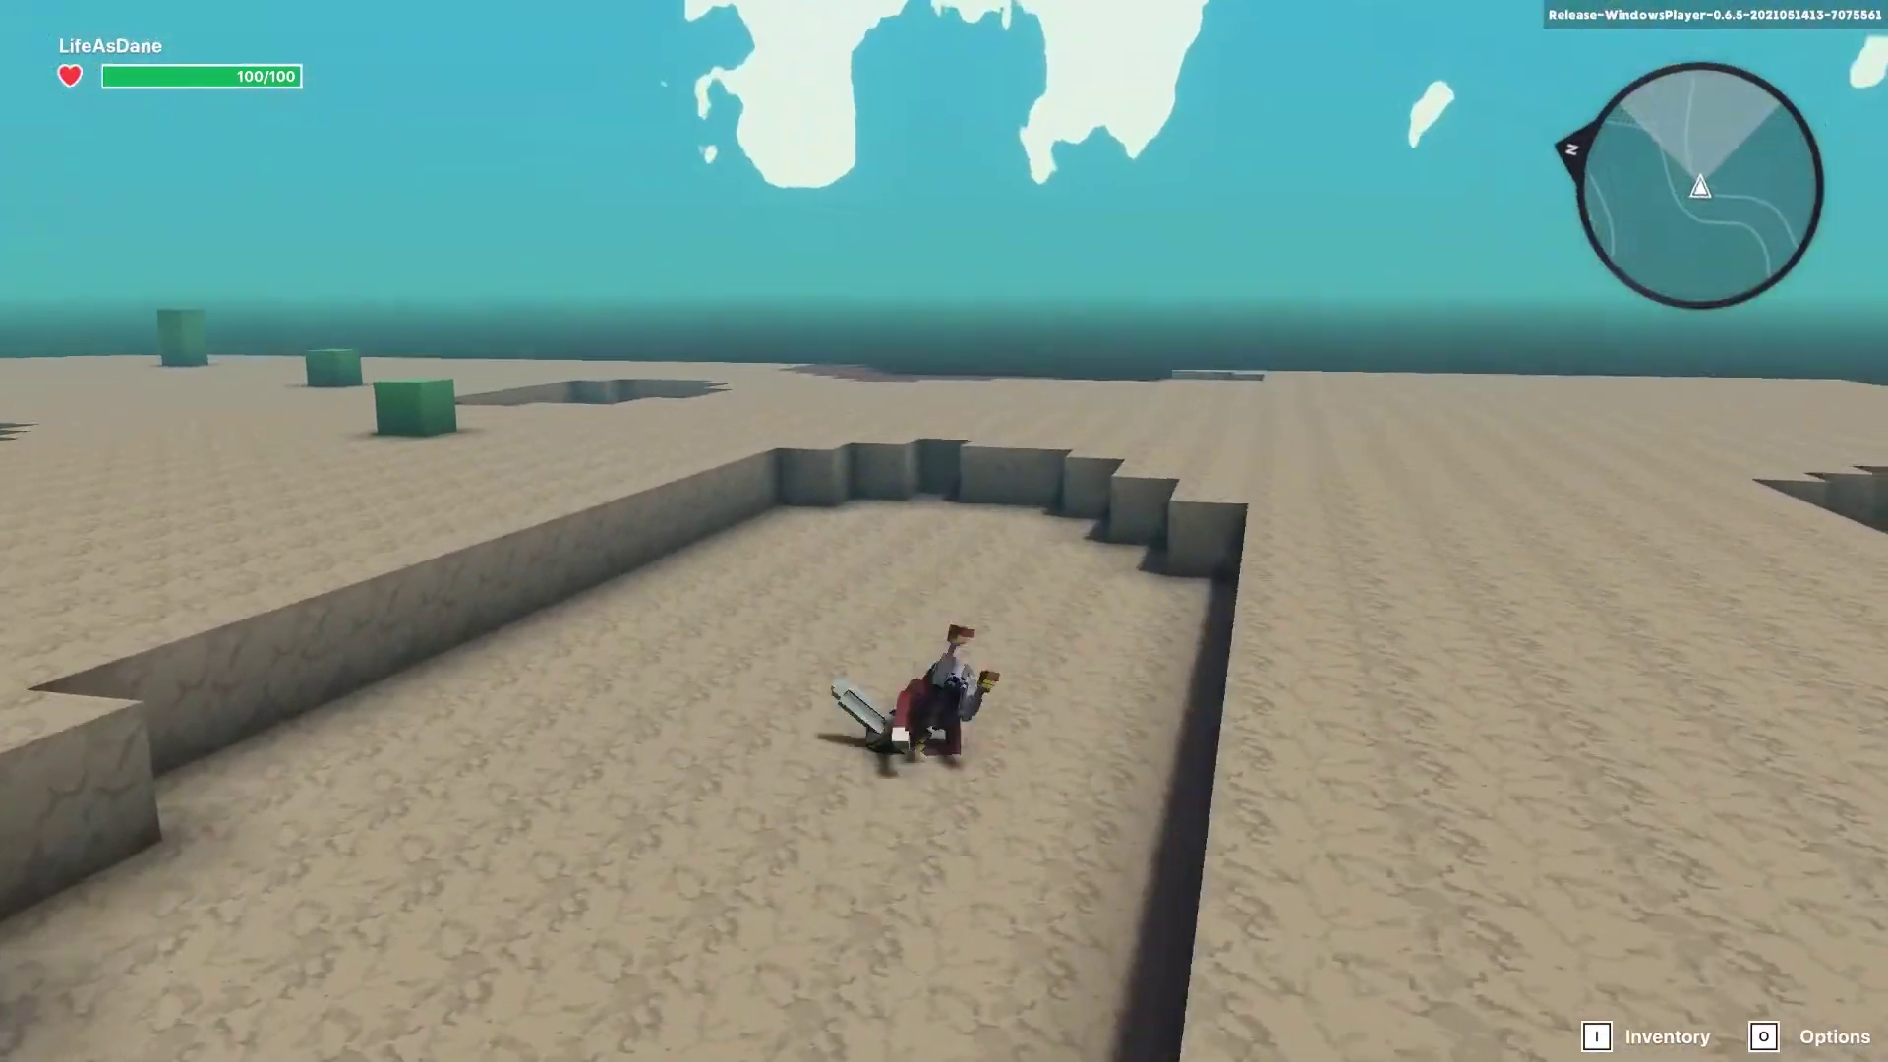
Step: End the desert play-test and return to the main menu without saving the changes
{"action": "key", "text": "Escape"}
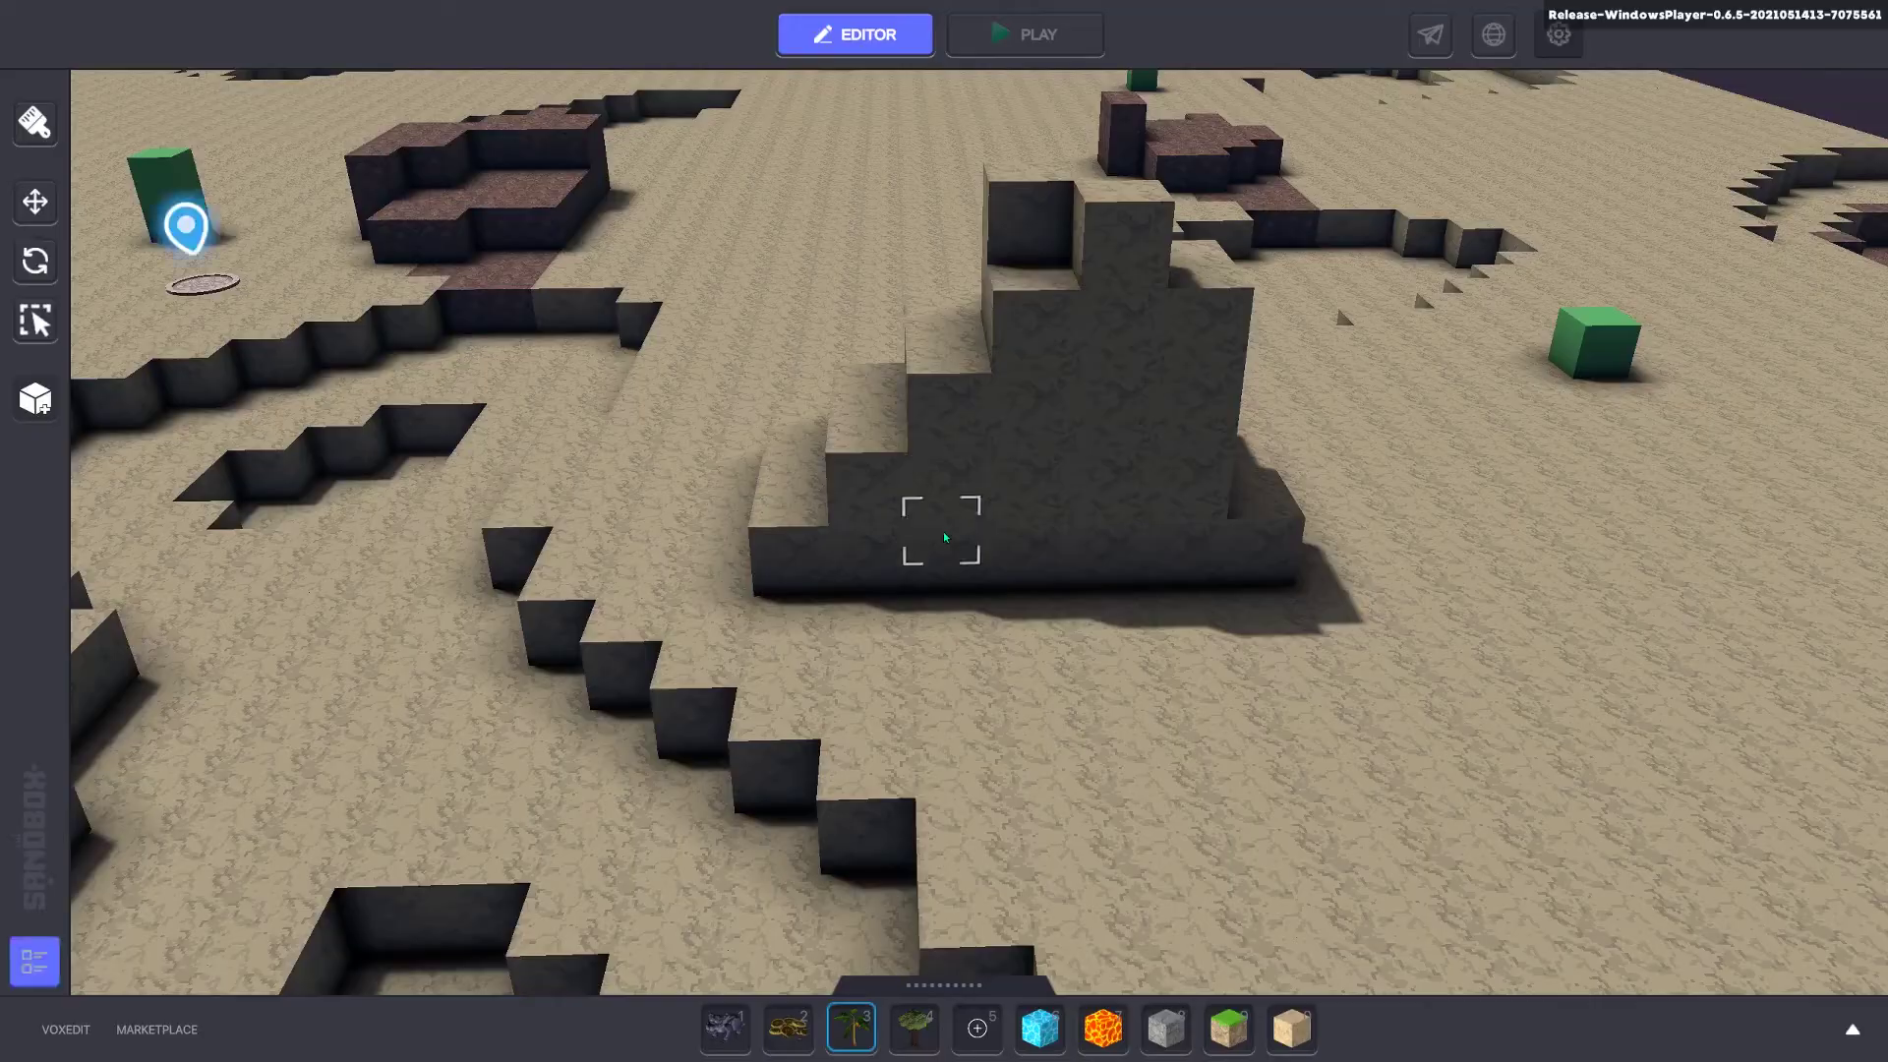
{"action": "left_click", "coordinate": [49, 33]}
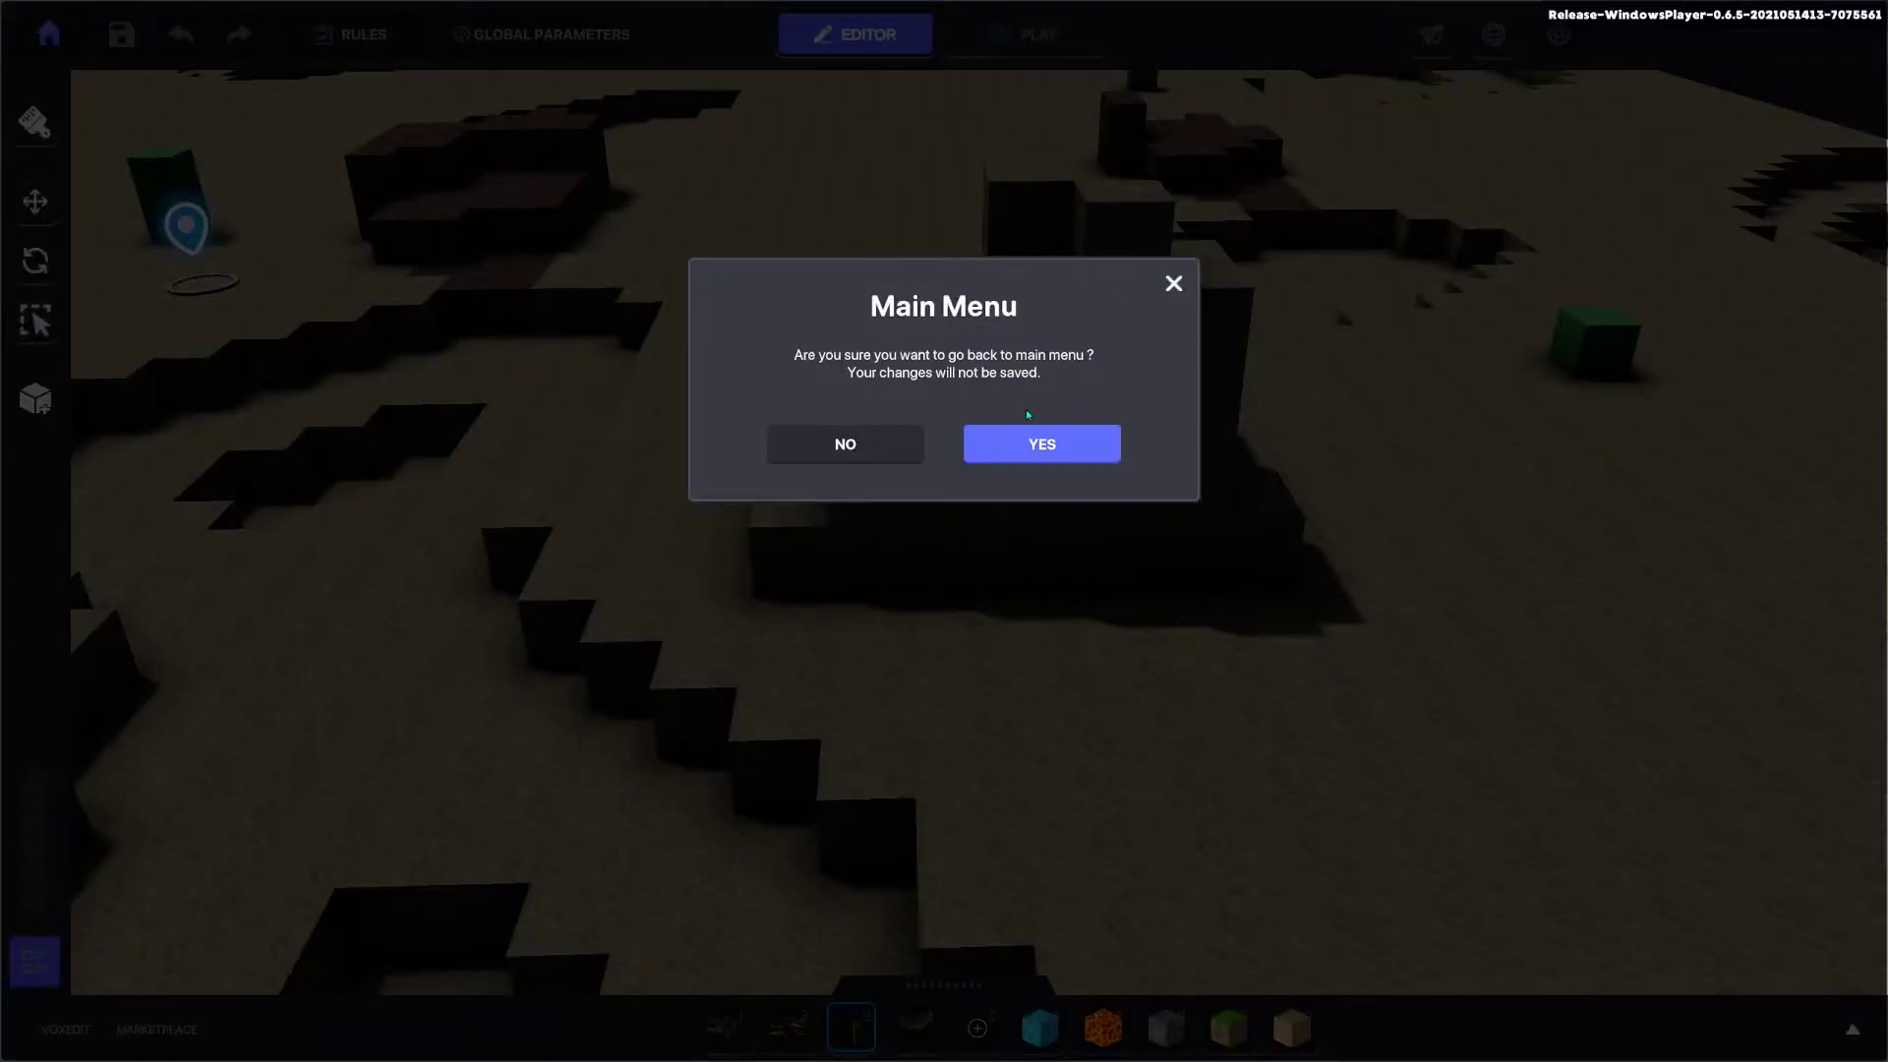
{"action": "left_click", "coordinate": [1025, 448]}
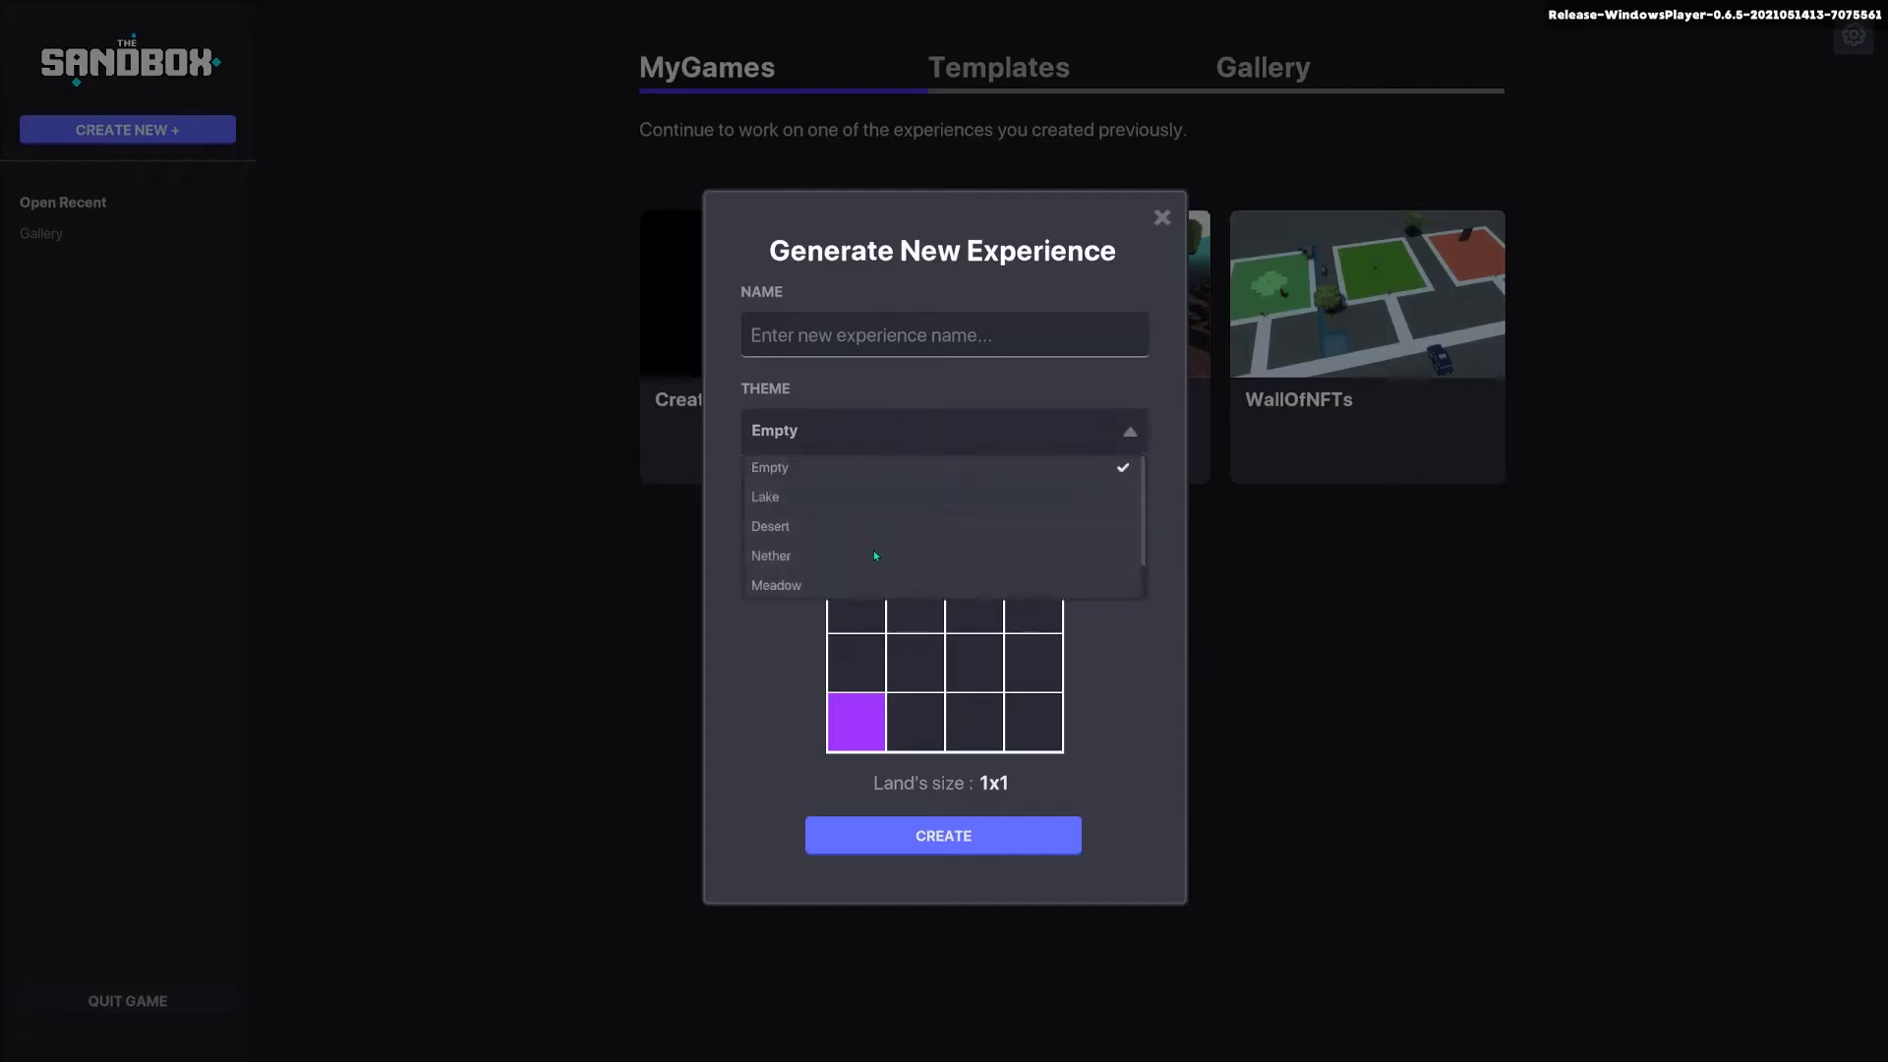
Step: Create a new 1x1 experience named Nether1 with the Nether theme
{"action": "left_click", "coordinate": [873, 553]}
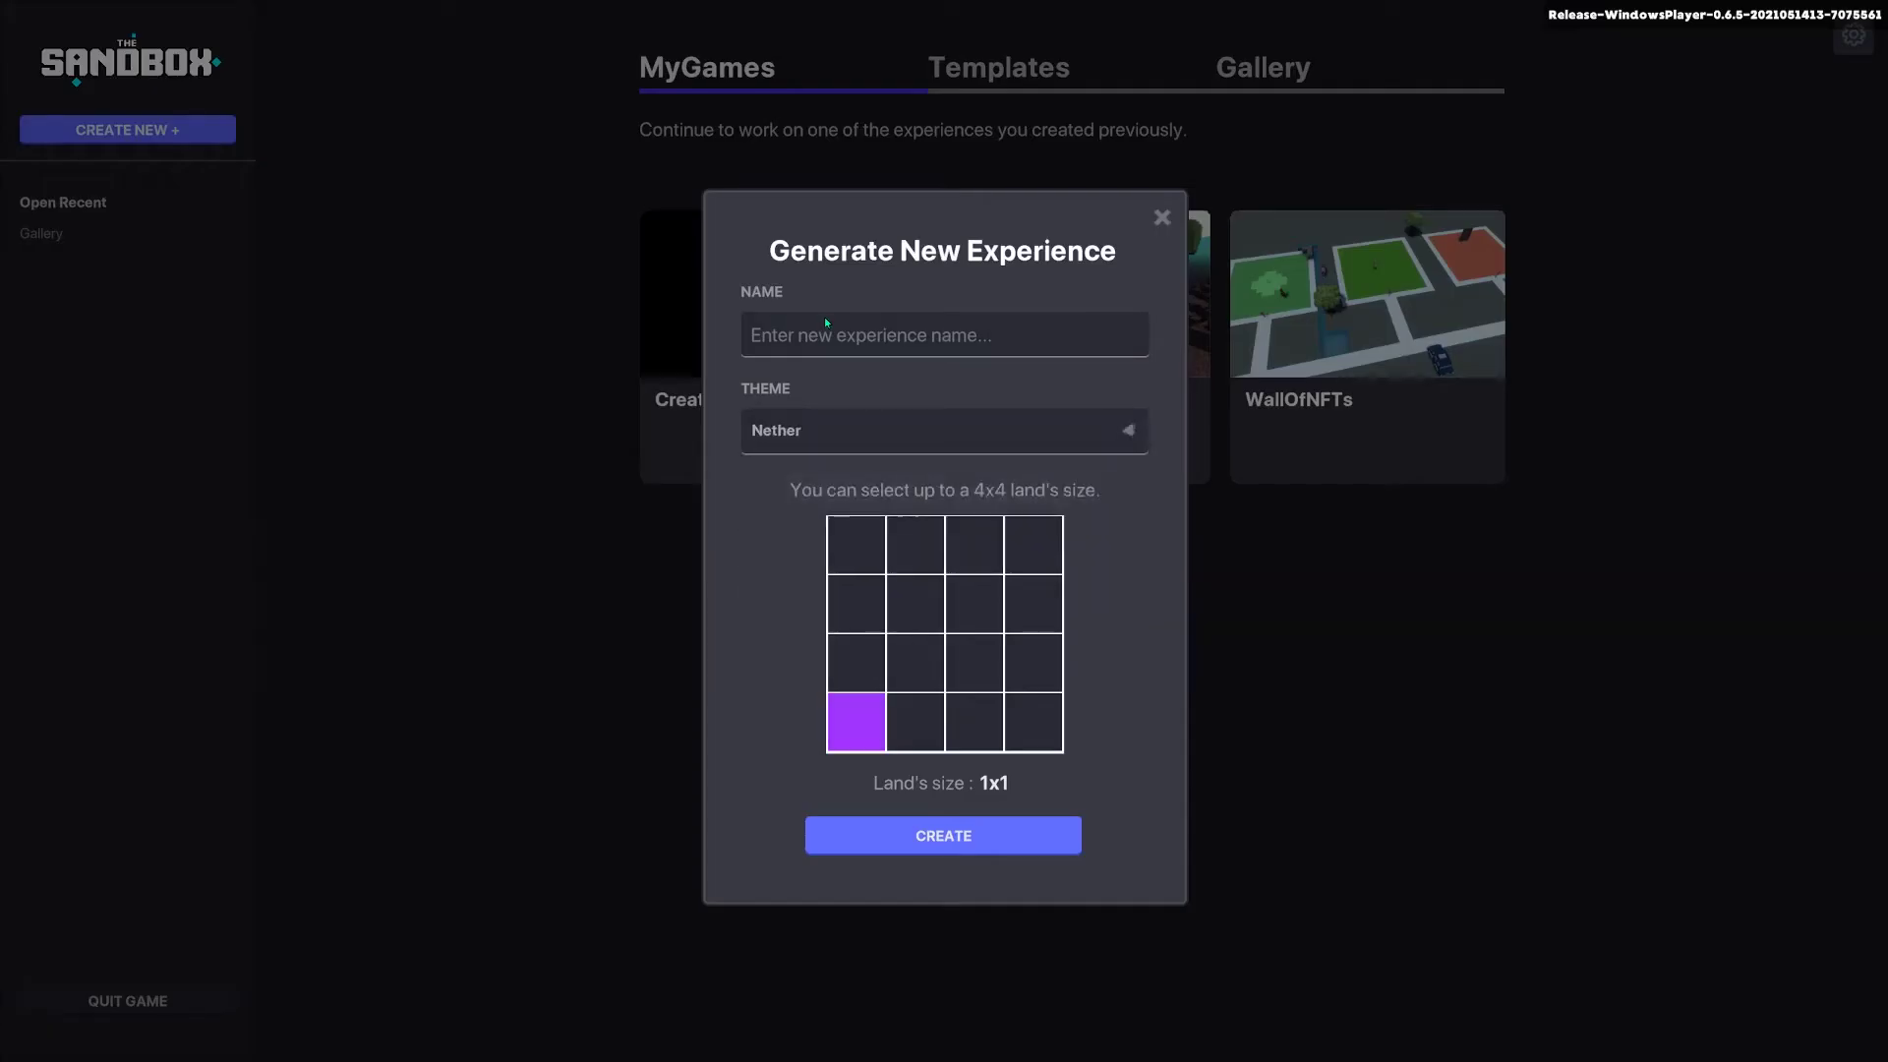
{"action": "left_click", "coordinate": [868, 340]}
{"action": "type", "text": "Nether1"}
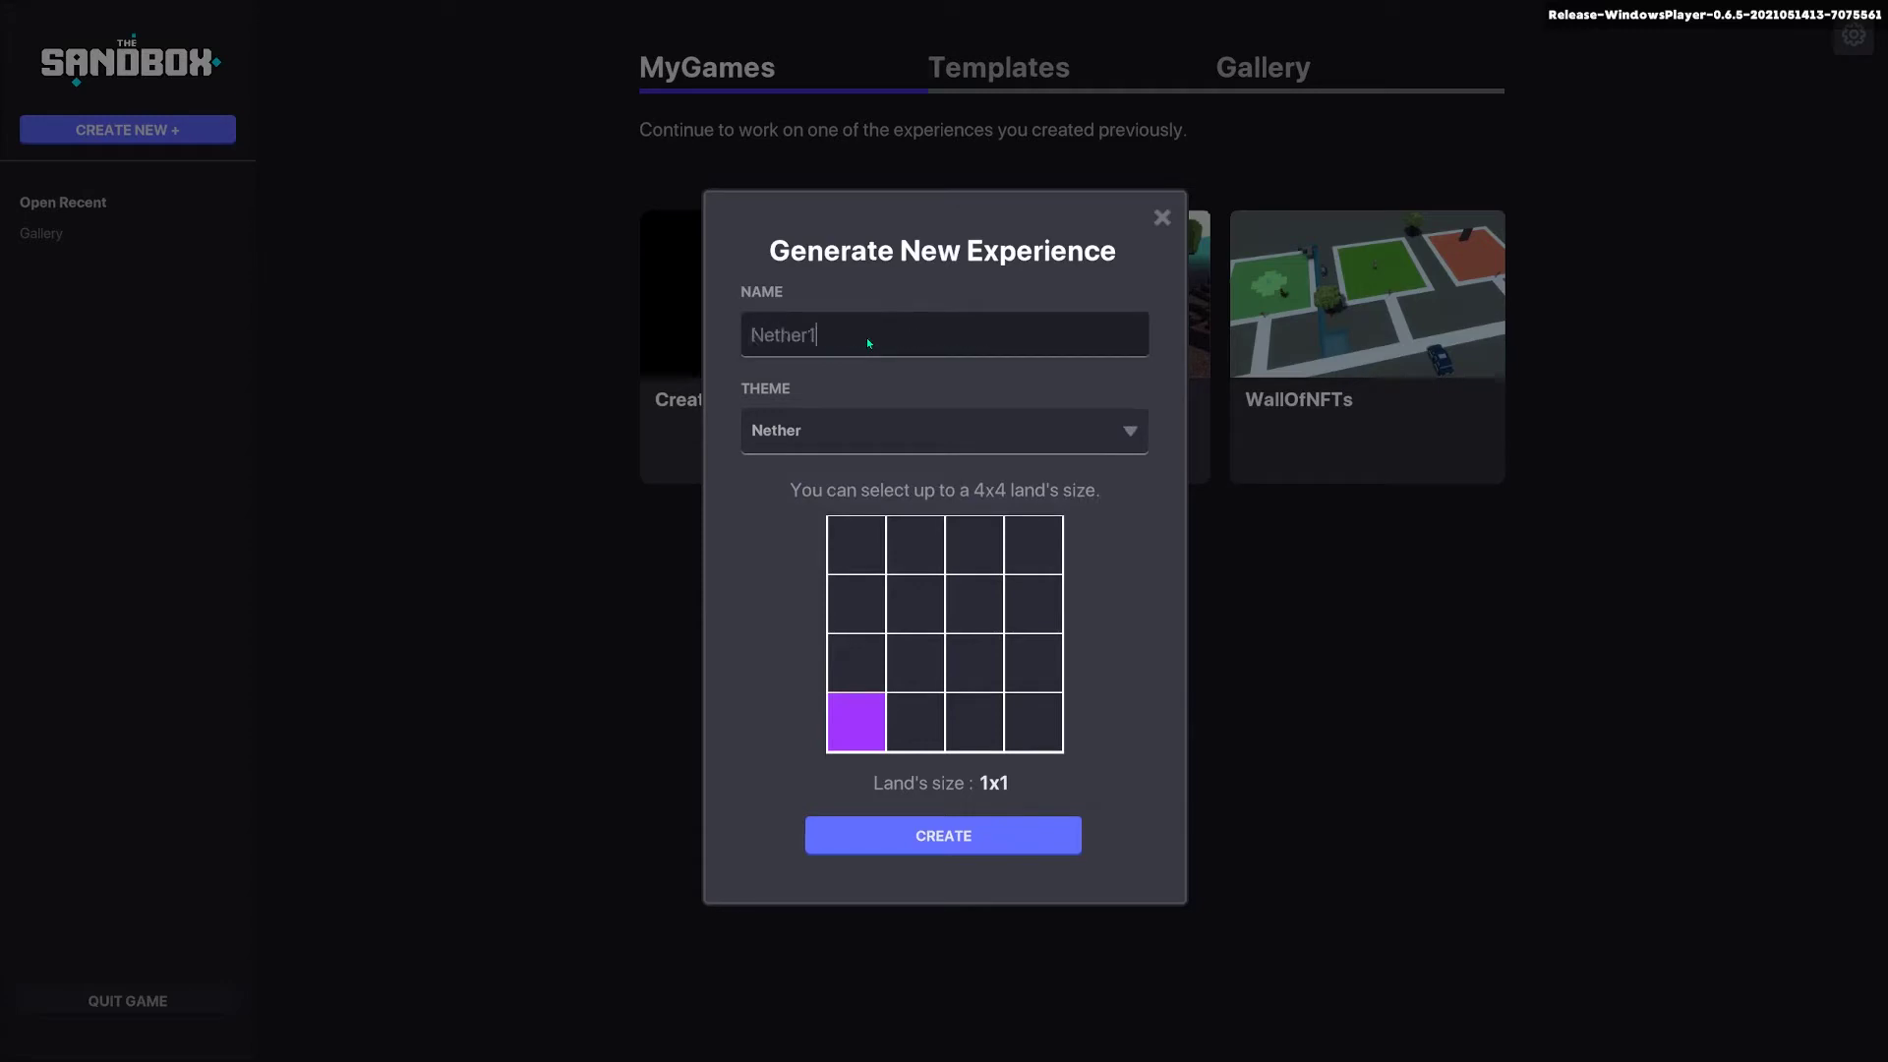
{"action": "left_click", "coordinate": [933, 841]}
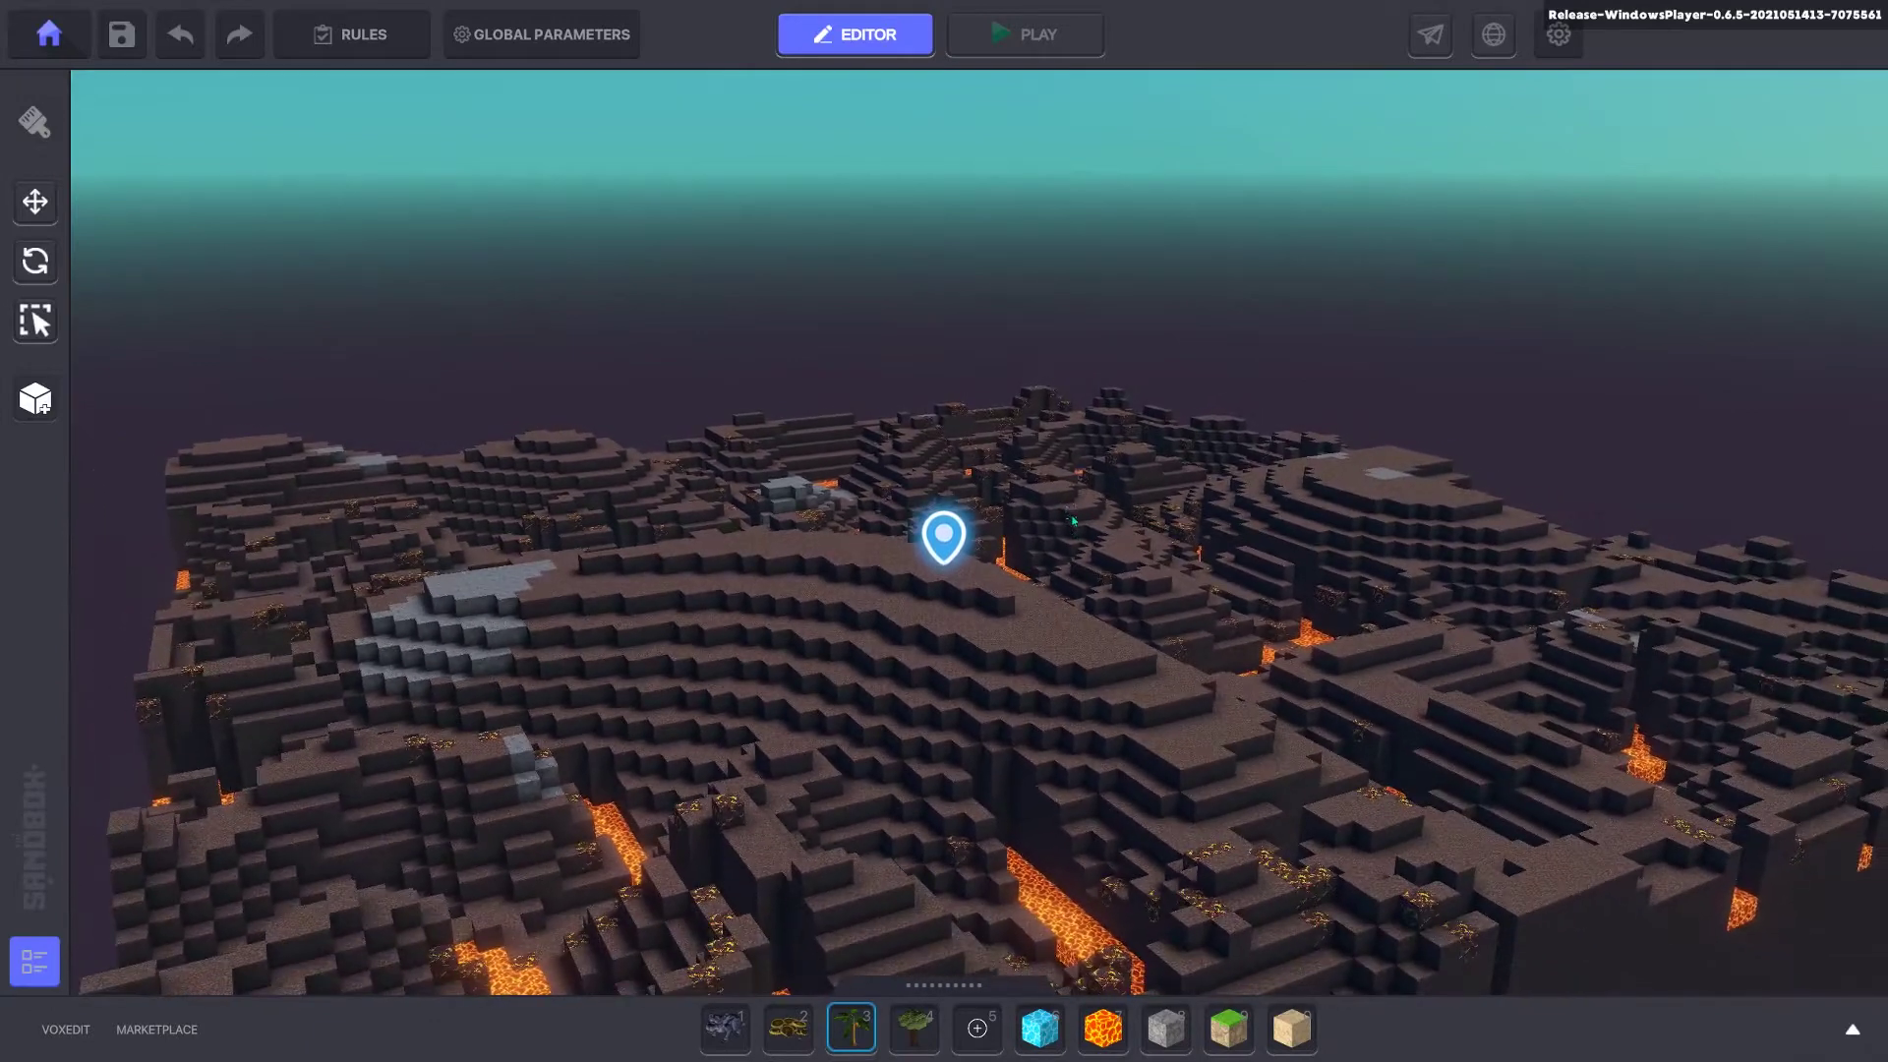
Step: Examine the whole Nether land from above, including its lava channels, rock hills and grey stone patches
{"action": "key", "text": "s"}
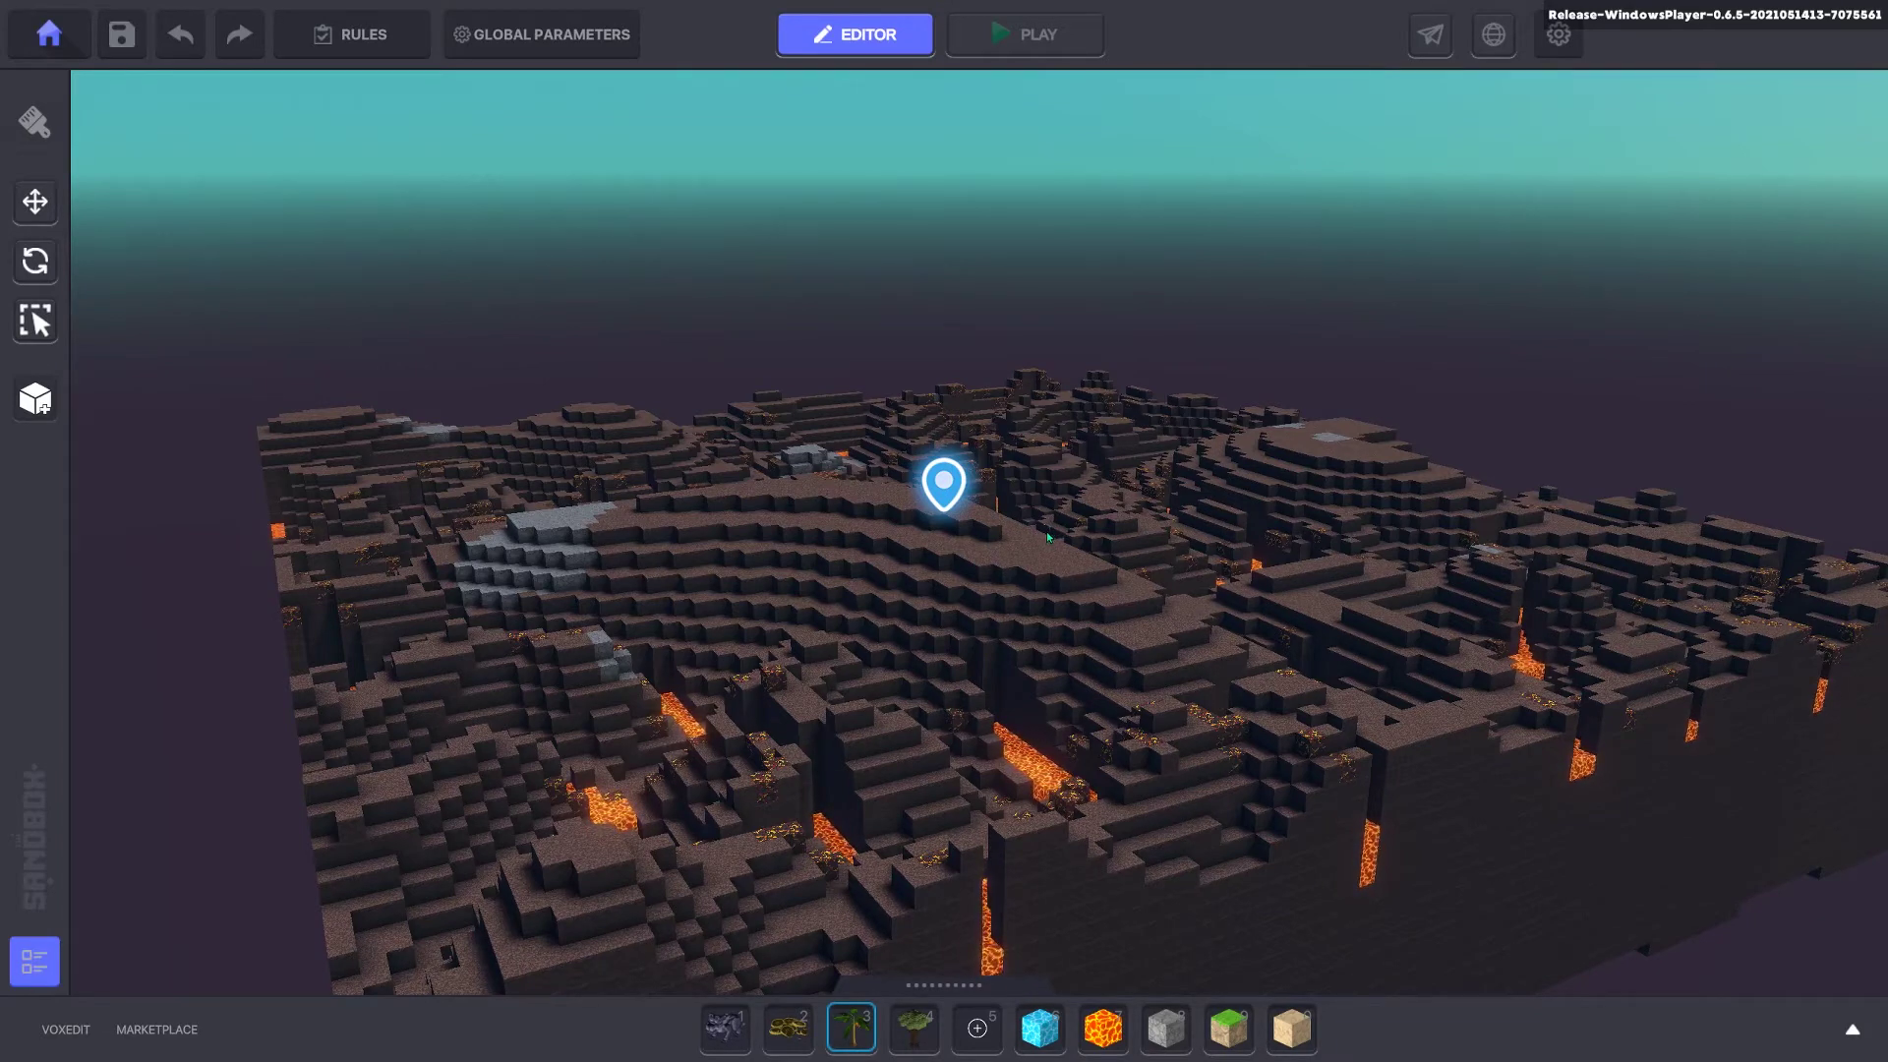
{"action": "right_click_drag", "start_coordinate": [1049, 534], "coordinate": [1073, 704]}
{"action": "scroll", "coordinate": [1068, 688], "scroll_direction": "down", "scroll_amount": 5}
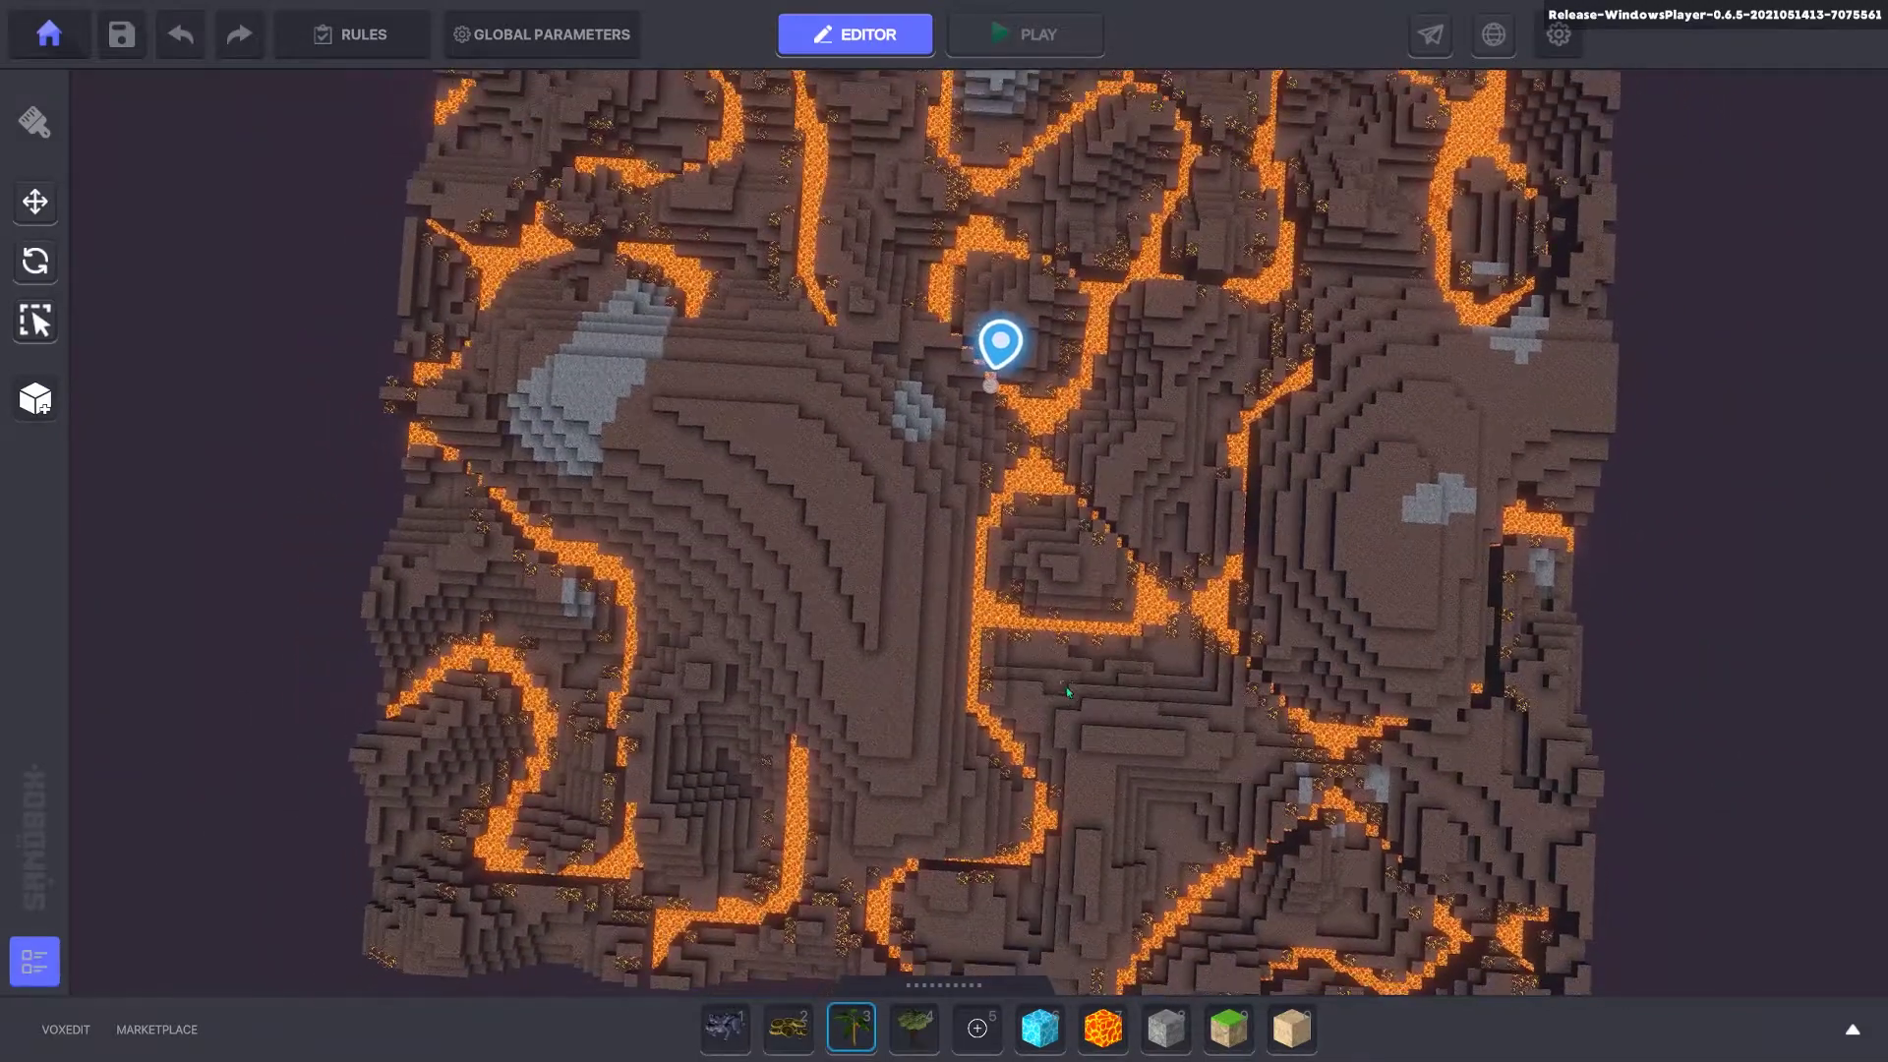
{"action": "scroll", "coordinate": [1086, 673], "scroll_direction": "down", "scroll_amount": 5}
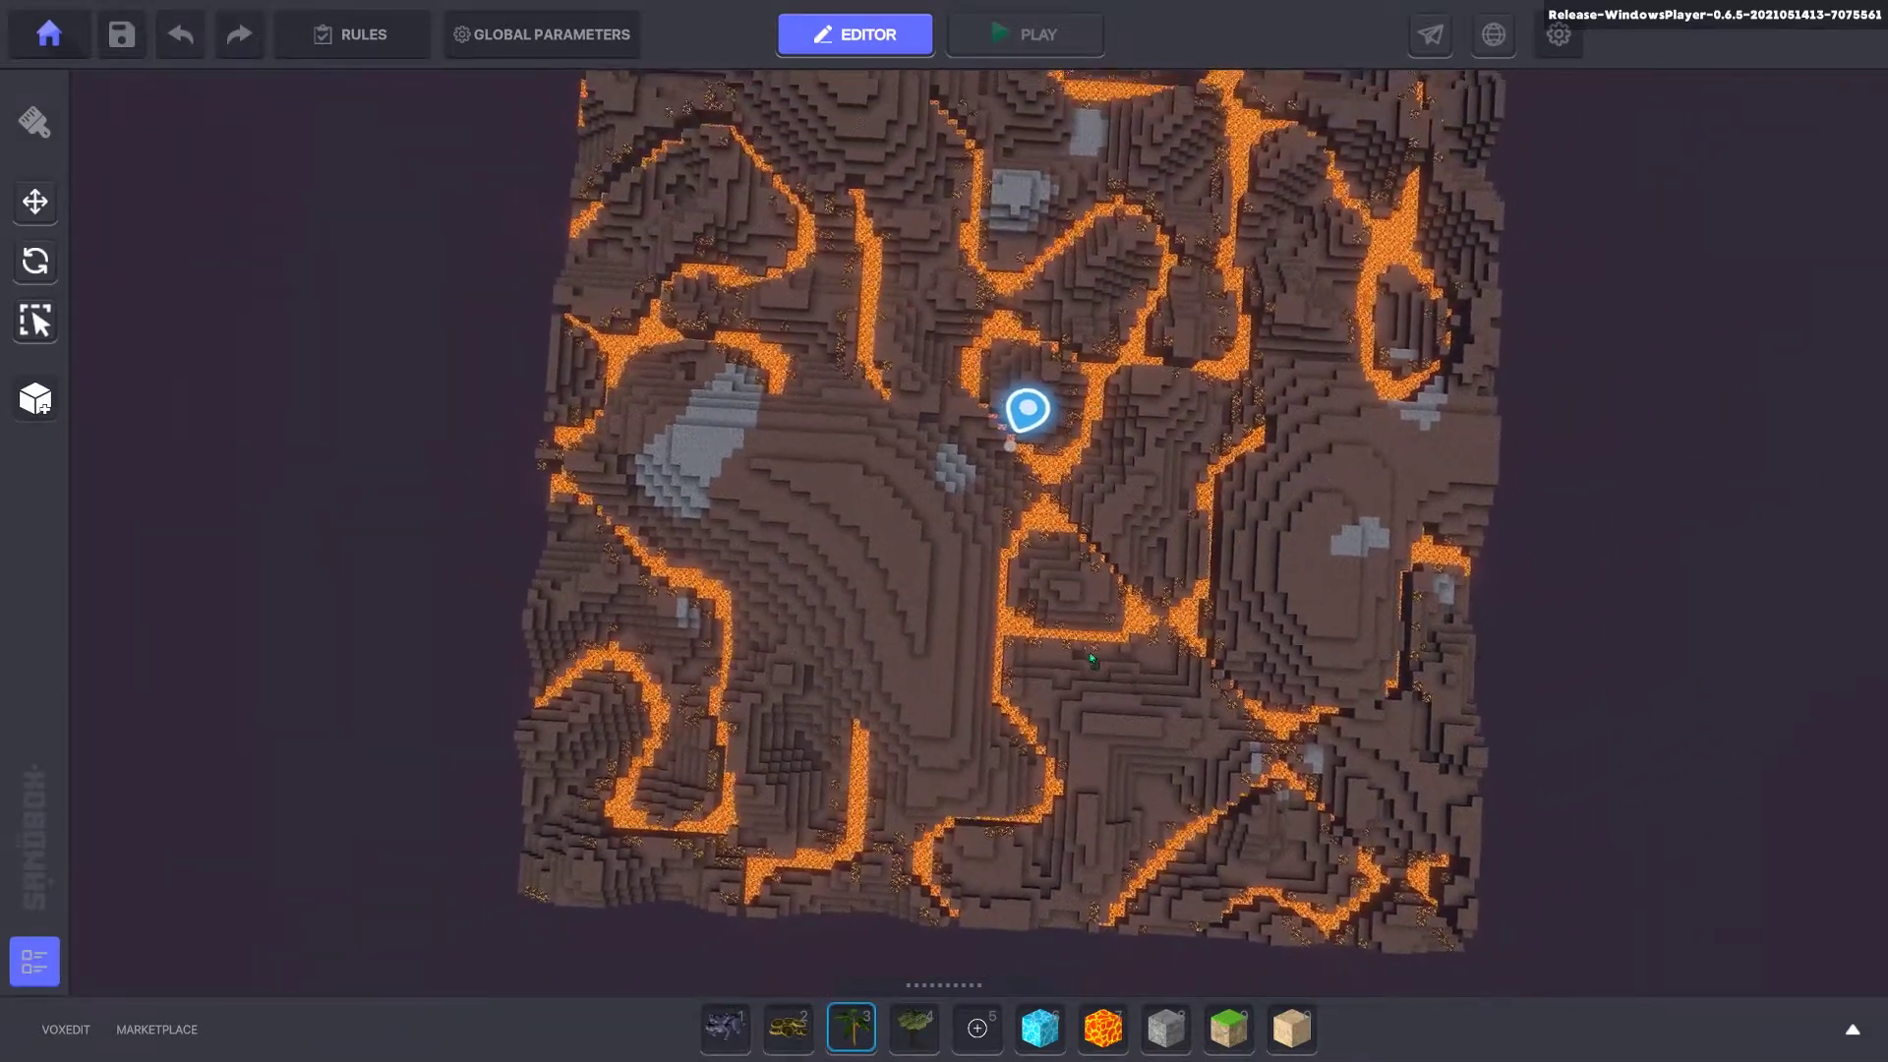
{"action": "key", "text": "s"}
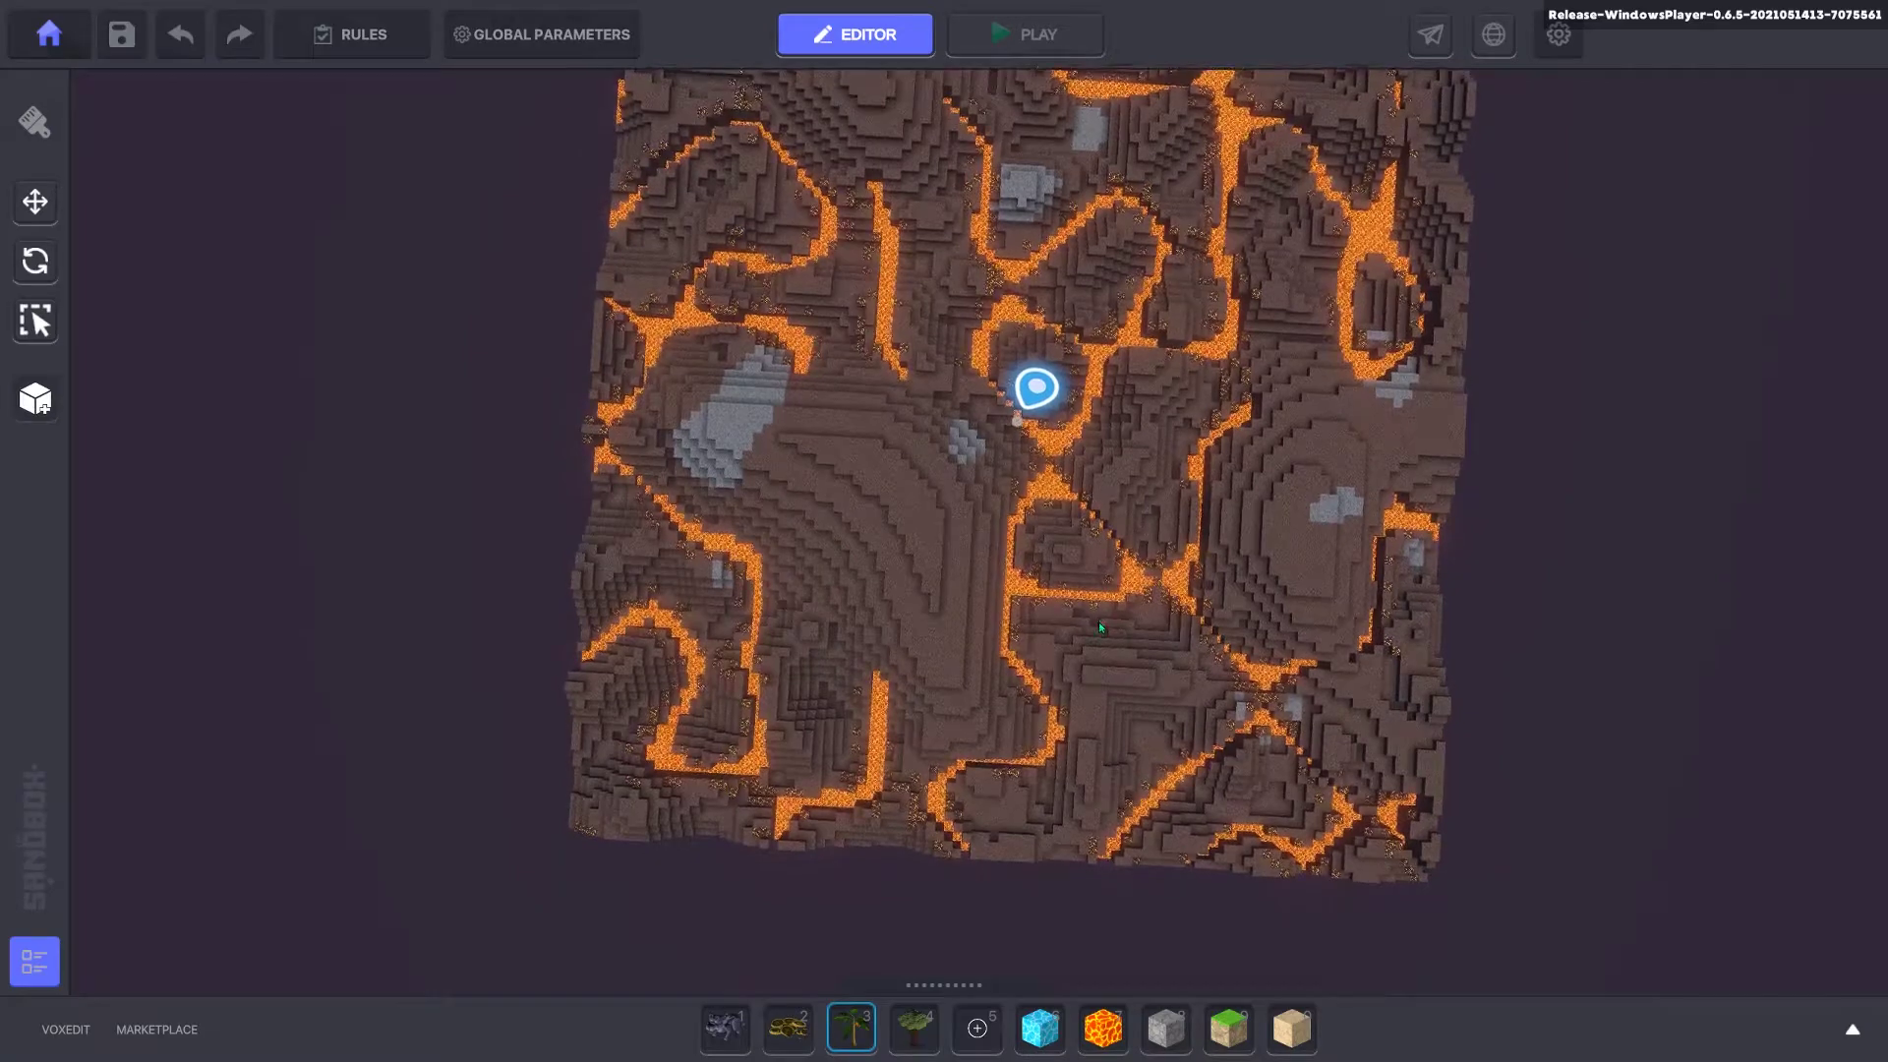
{"action": "key", "text": "w"}
{"action": "key", "text": "s"}
{"action": "key", "text": "w"}
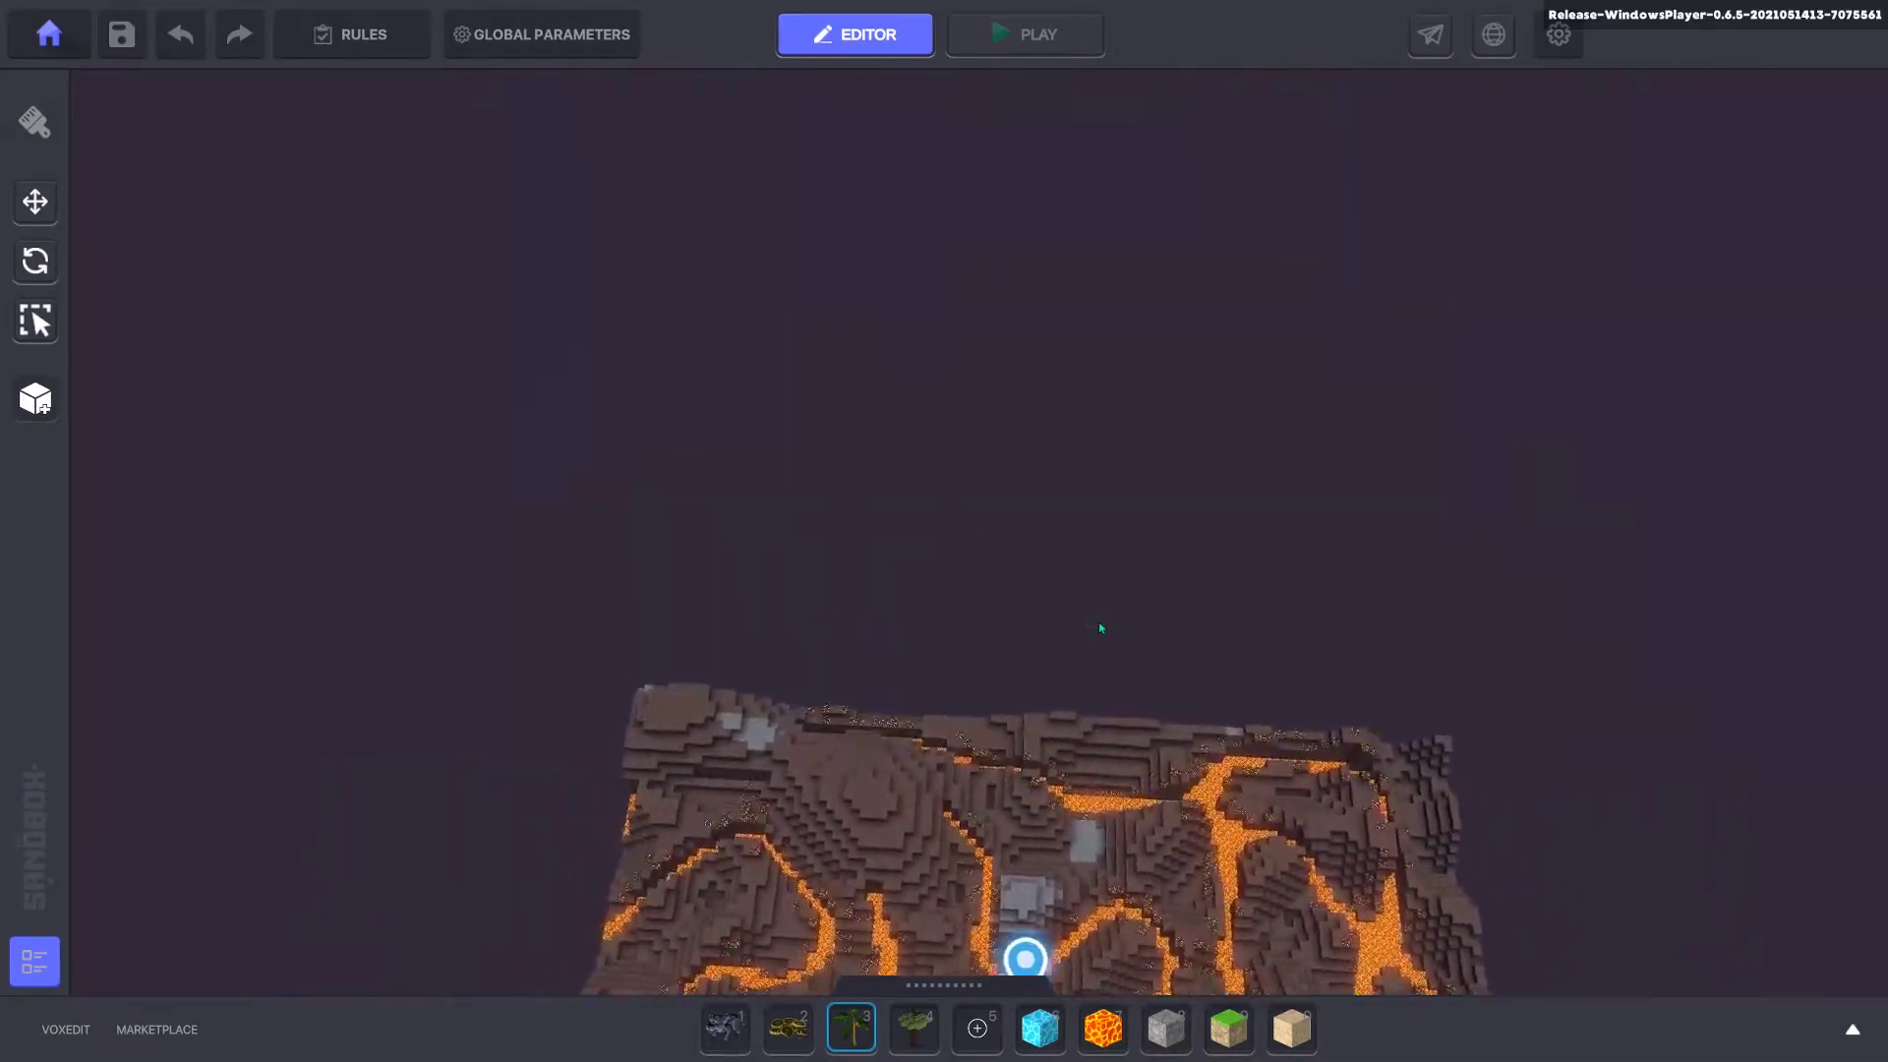
{"action": "key", "text": "s"}
{"action": "right_click_drag", "start_coordinate": [1128, 572], "coordinate": [151, 434]}
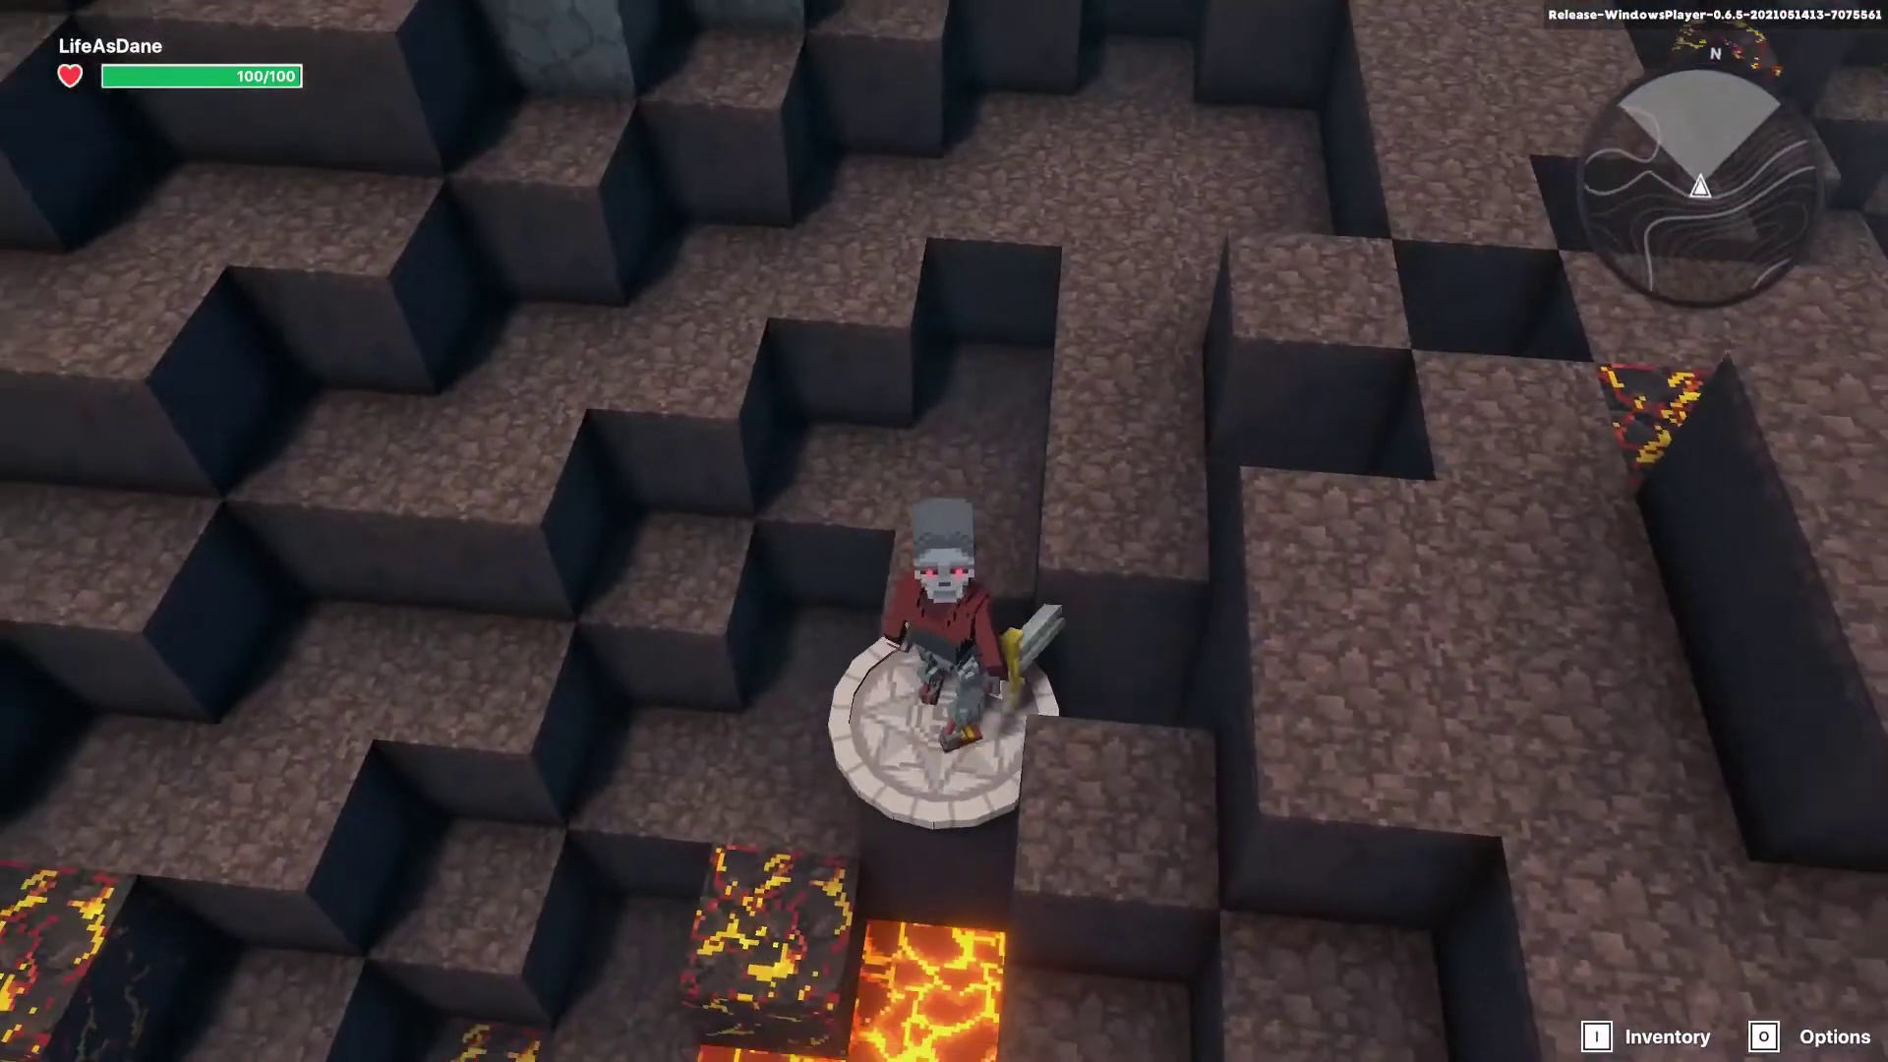
Step: Play-test the Nether land and jump the avatar from the portal up the grey stone slope to the hilltop
{"action": "key", "text": "w"}
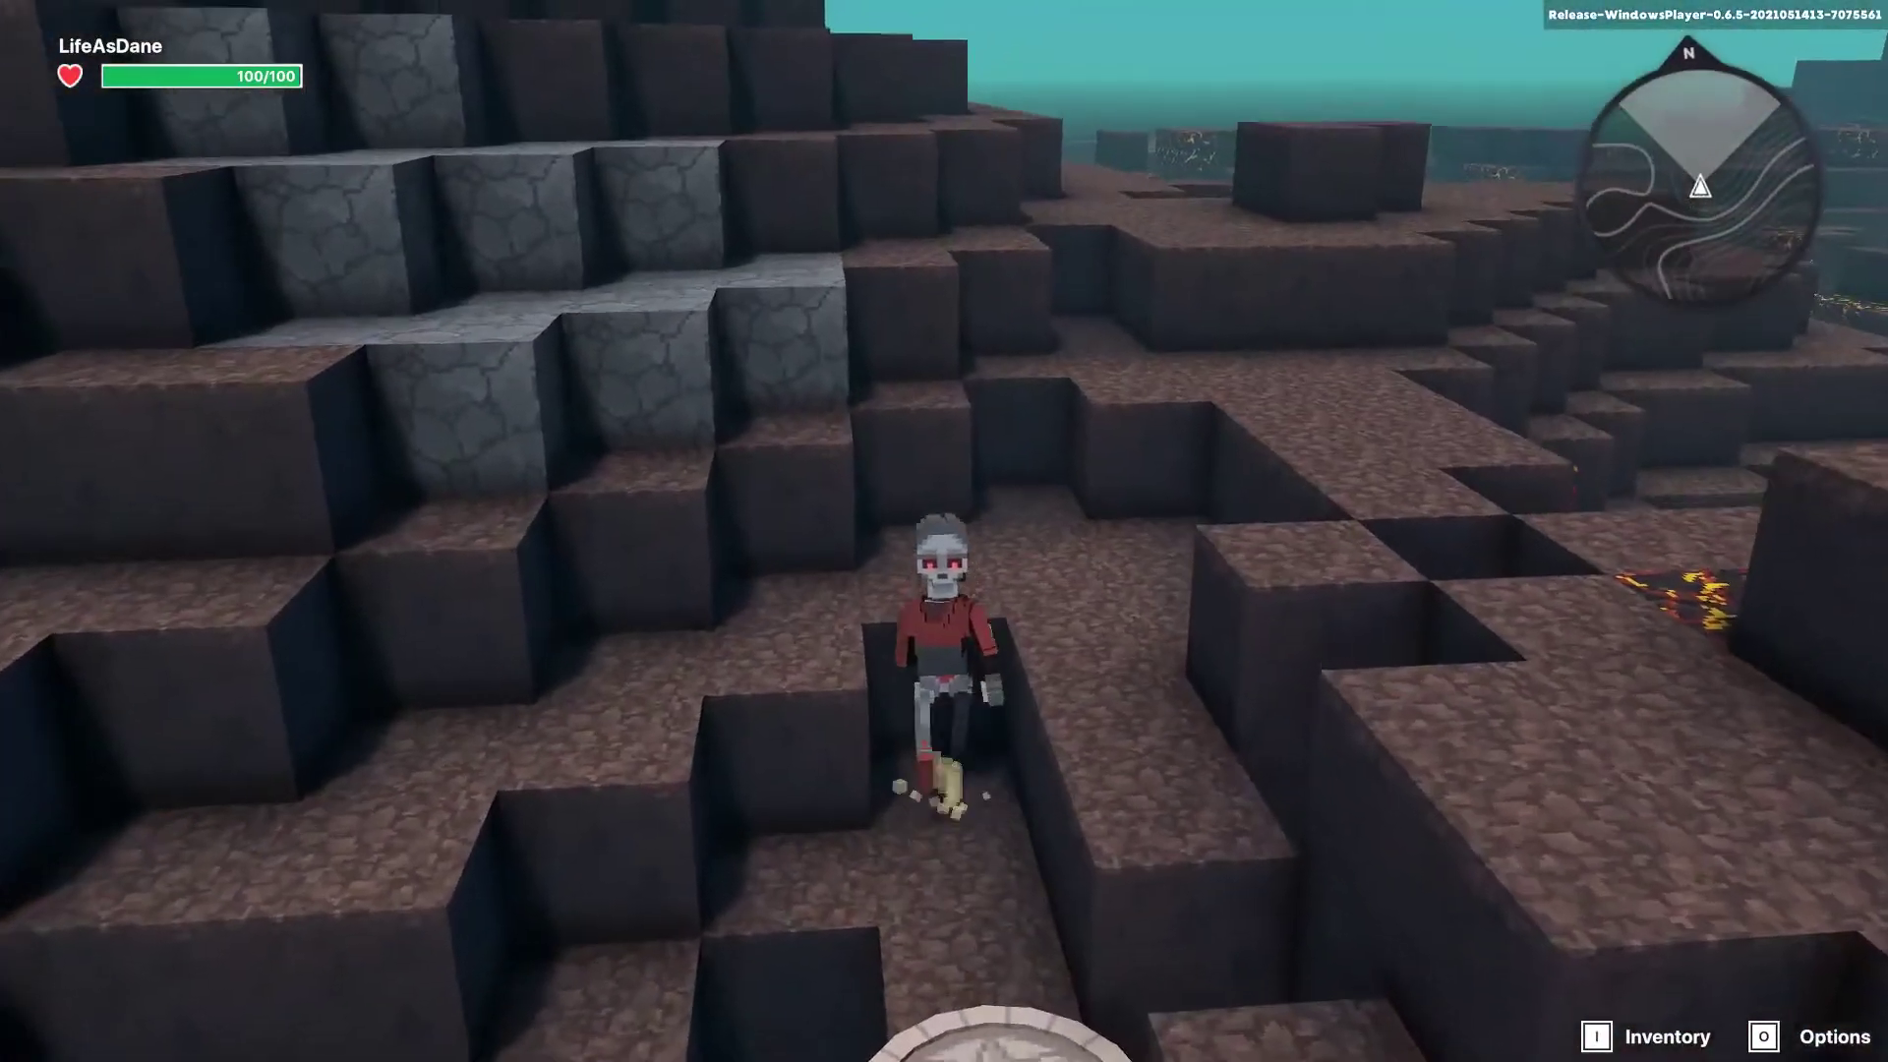
{"action": "key", "text": "space"}
{"action": "key", "text": "space"}
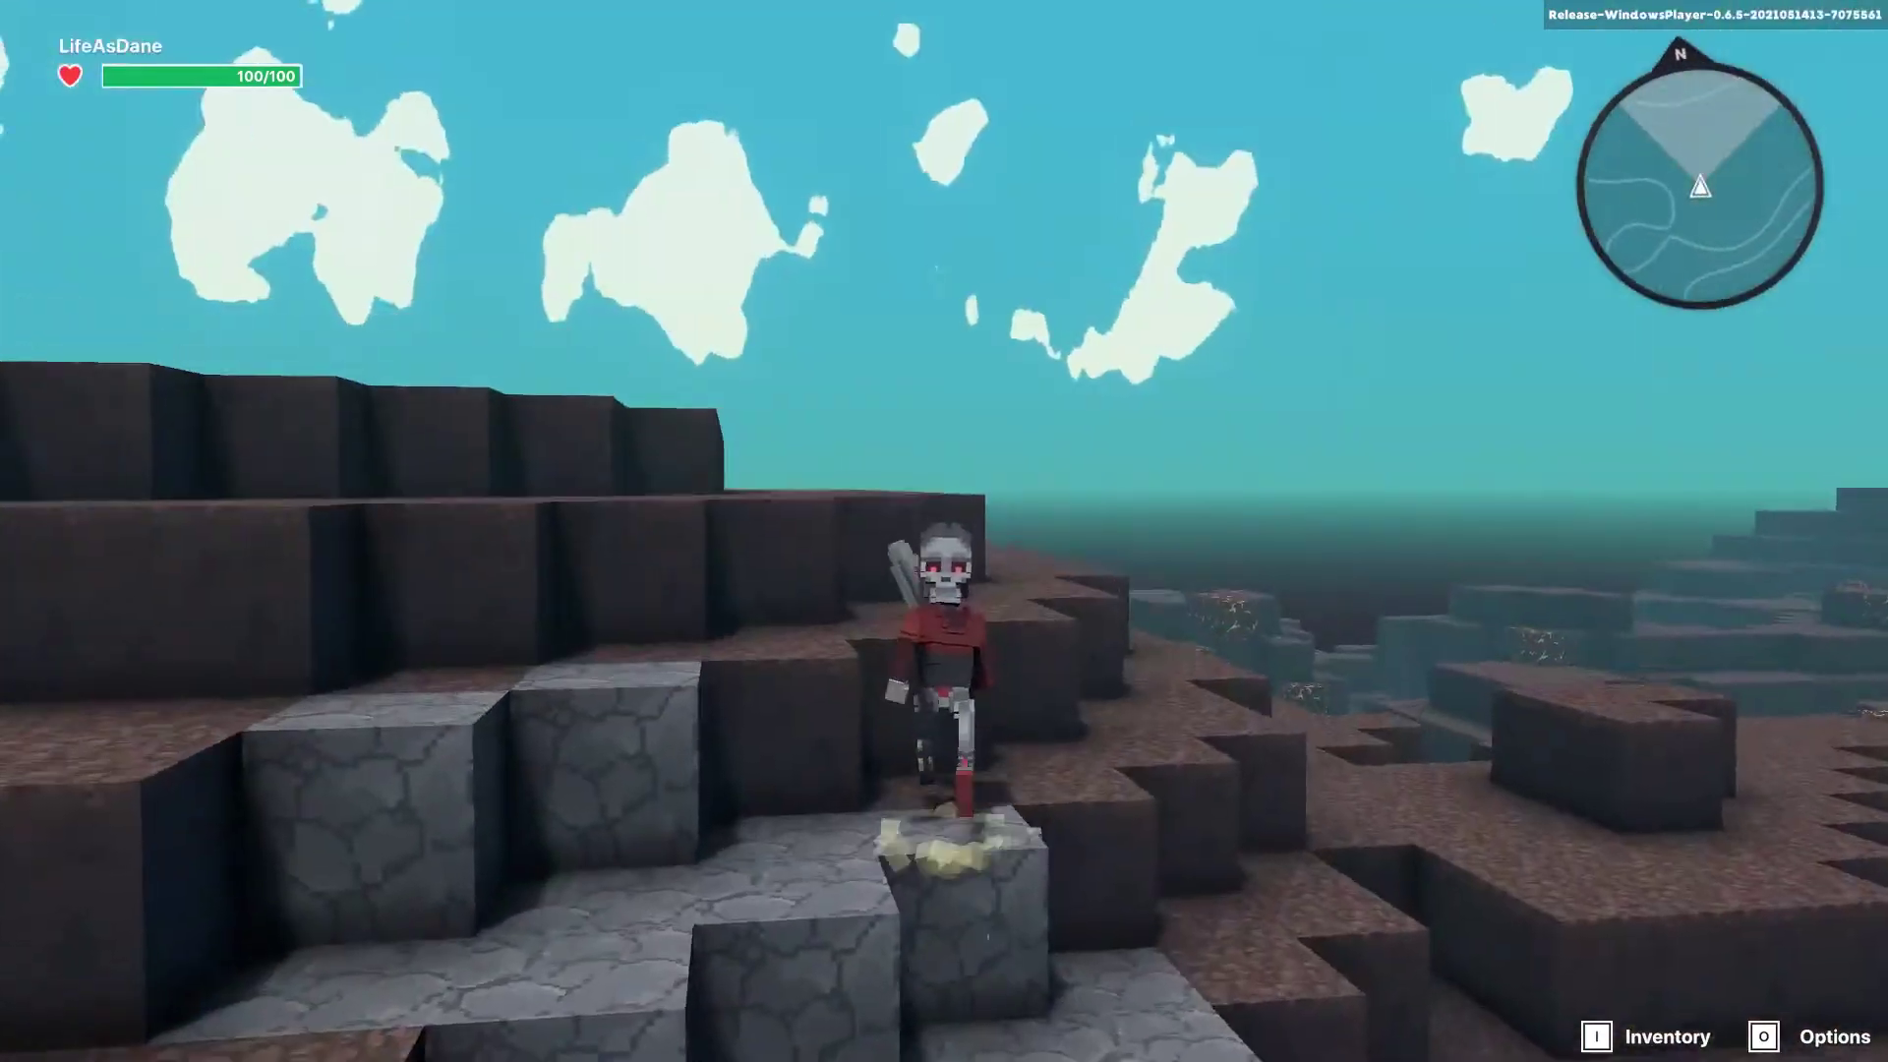
{"action": "key", "text": "space"}
{"action": "key", "text": "space"}
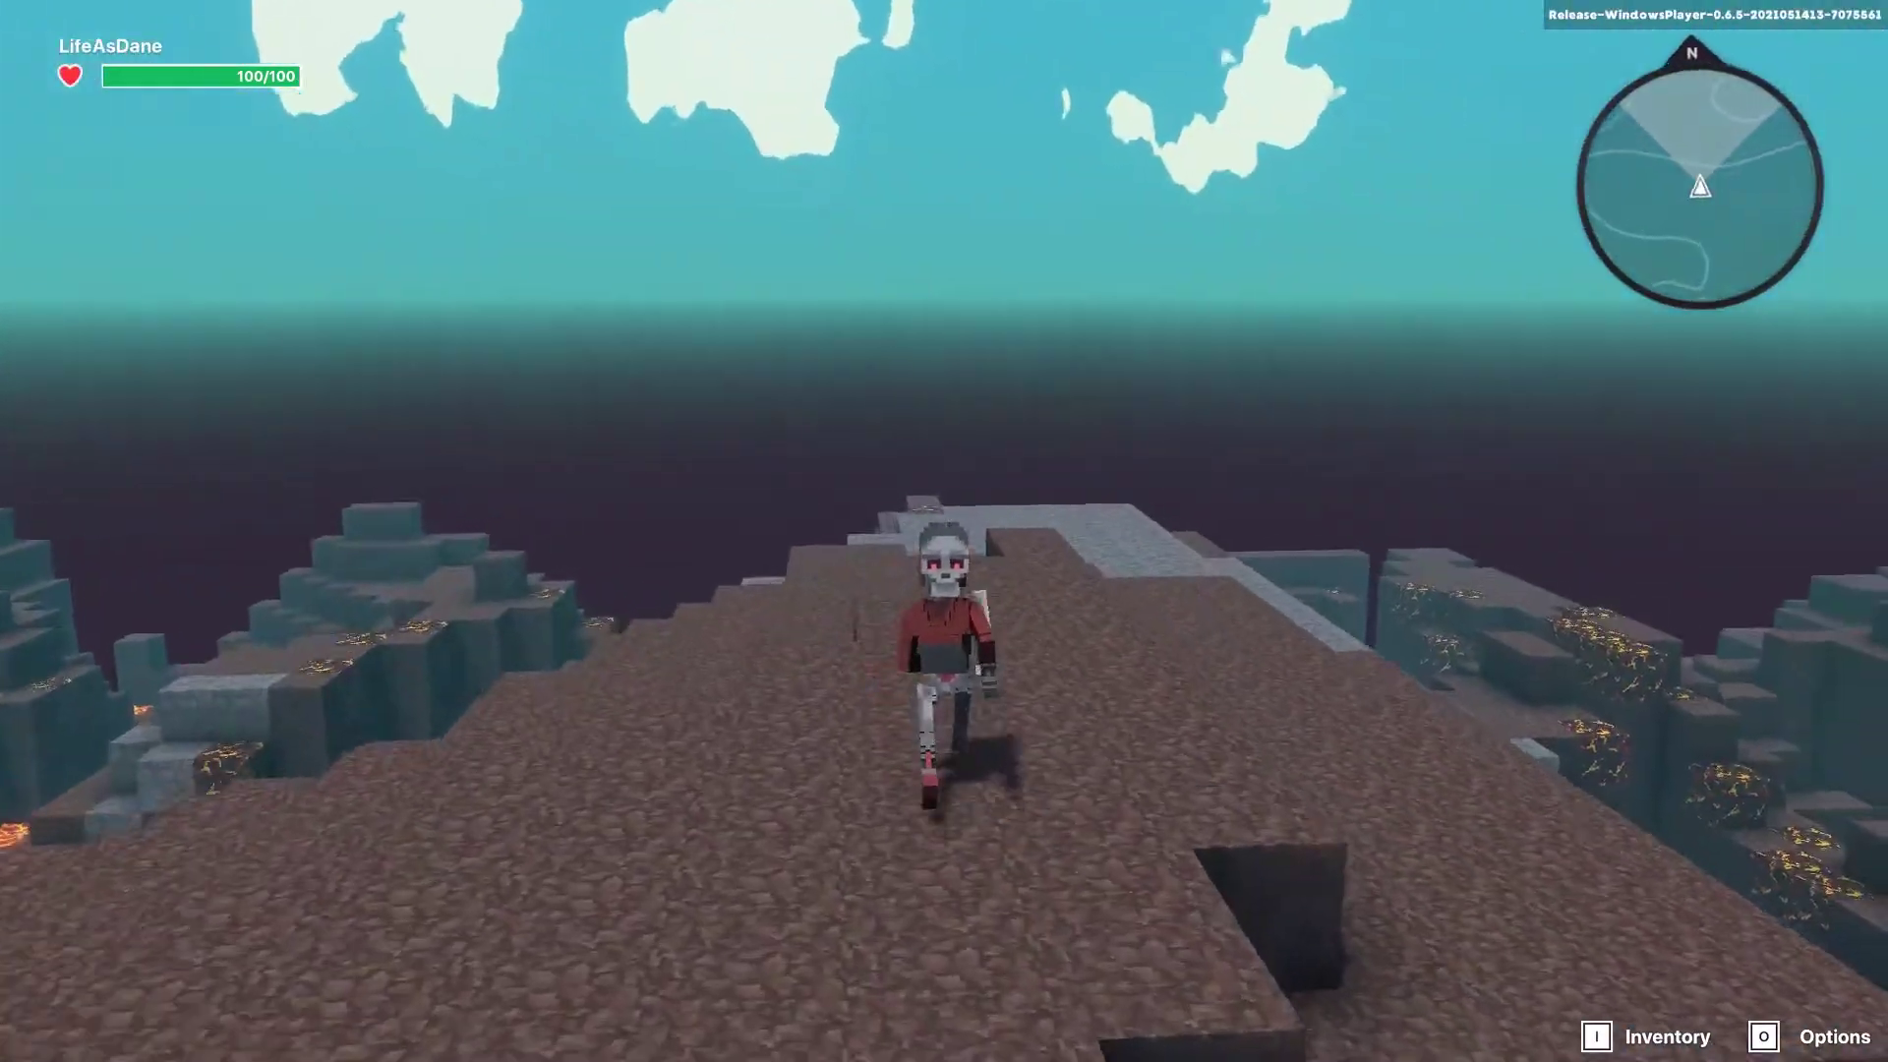
Step: Run the avatar around the hilltop plateau, survey the terrain and head down to the land's edge
{"action": "key", "text": "w"}
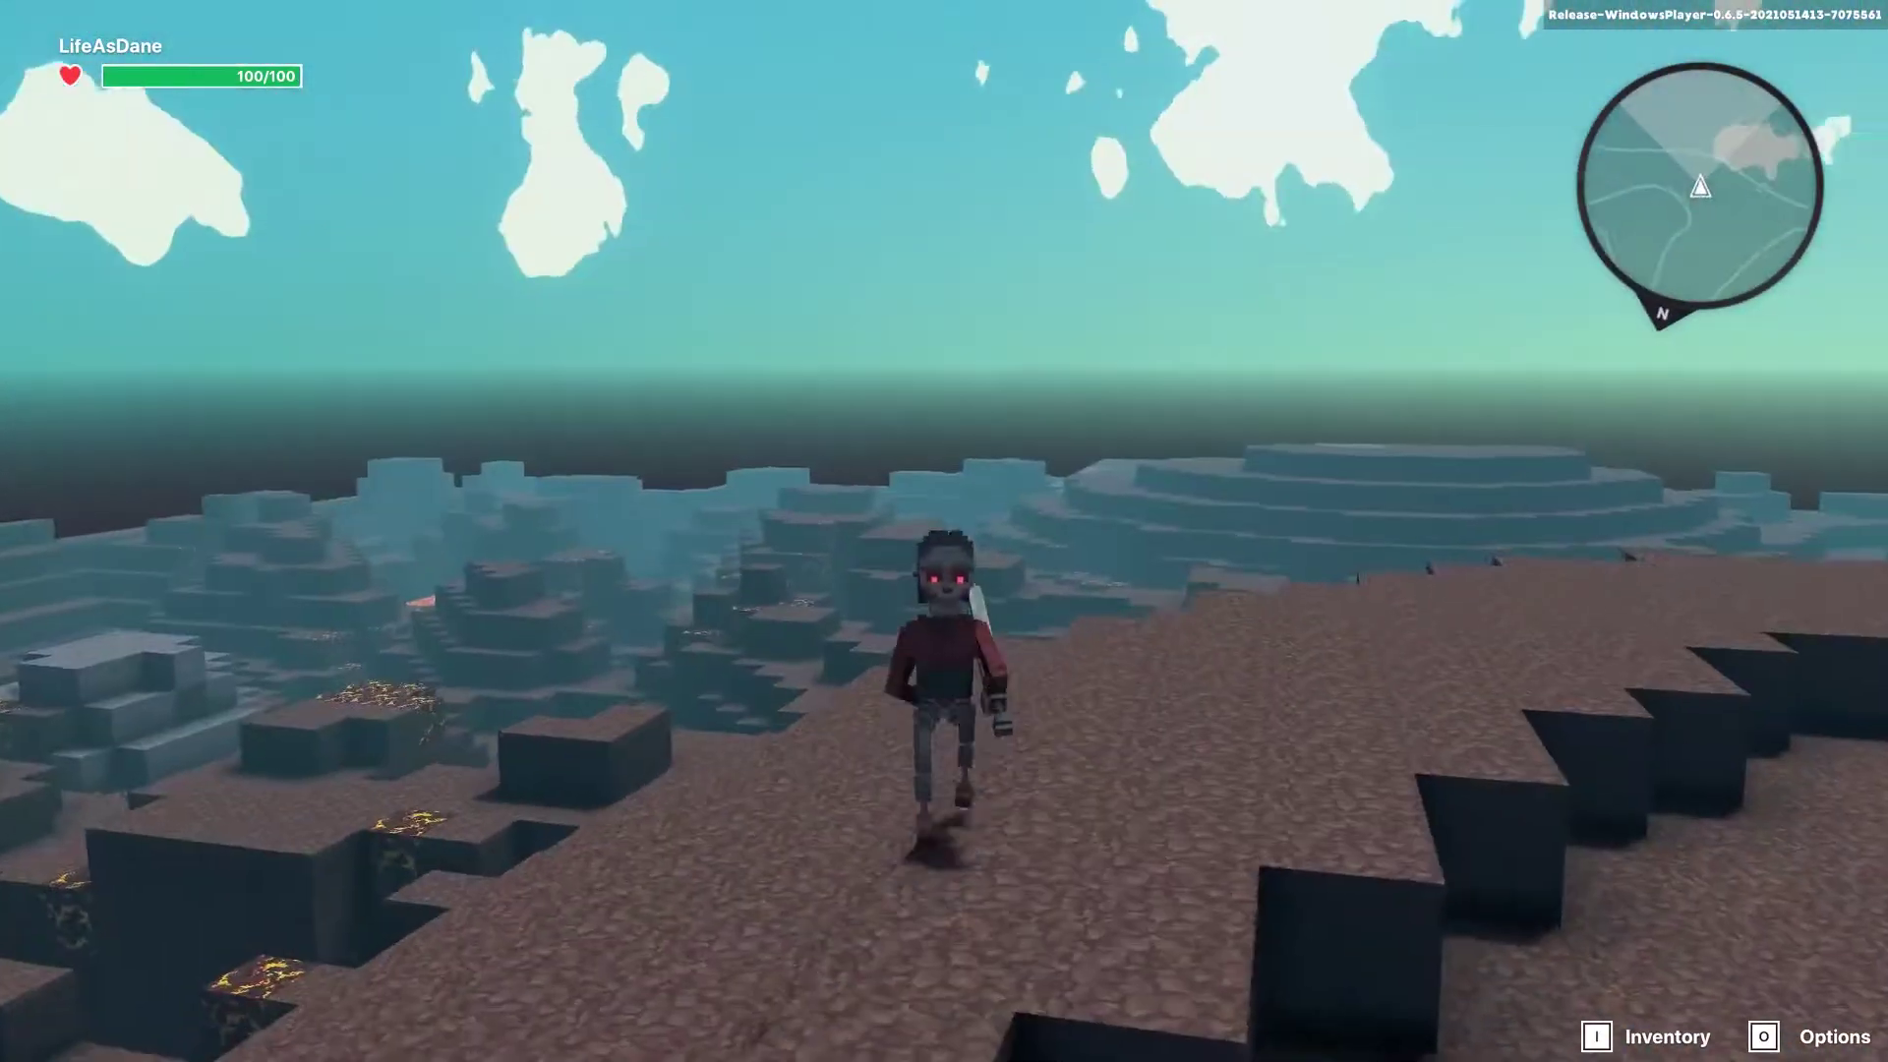
{"action": "key", "text": "w"}
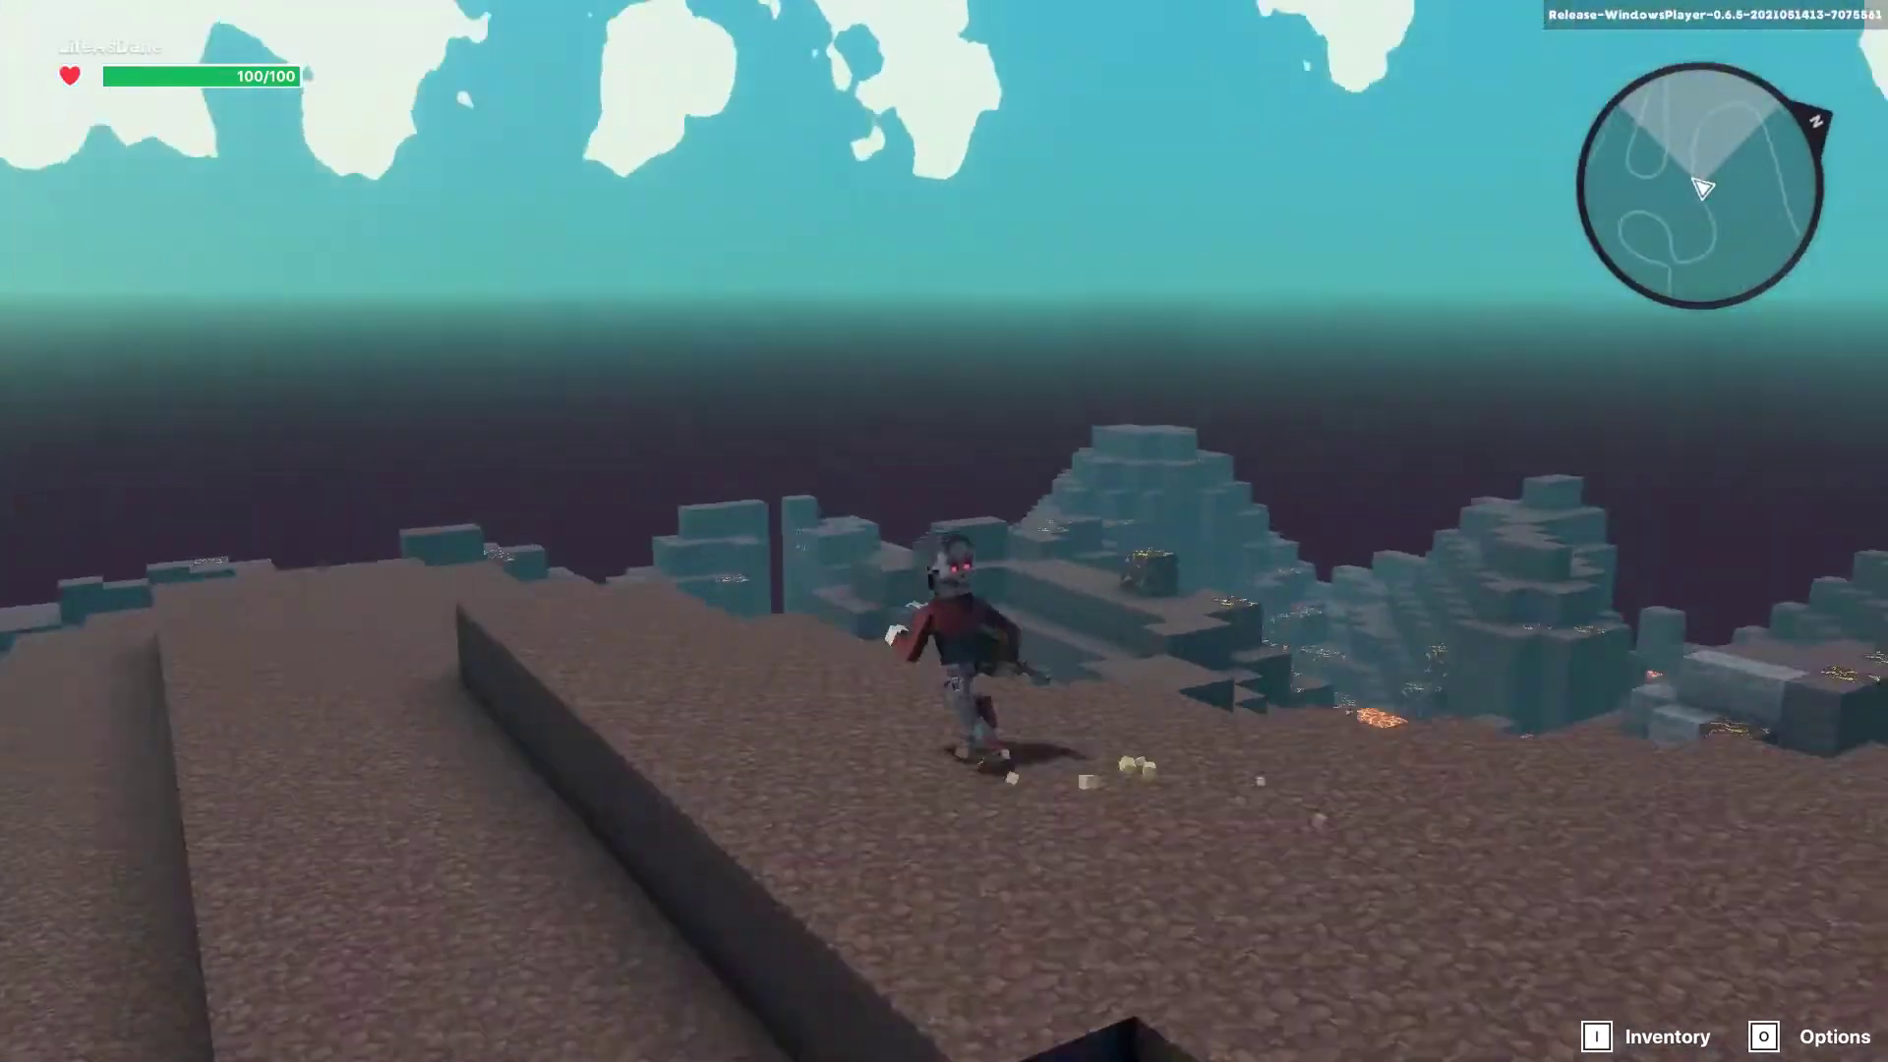
{"action": "key", "text": "w"}
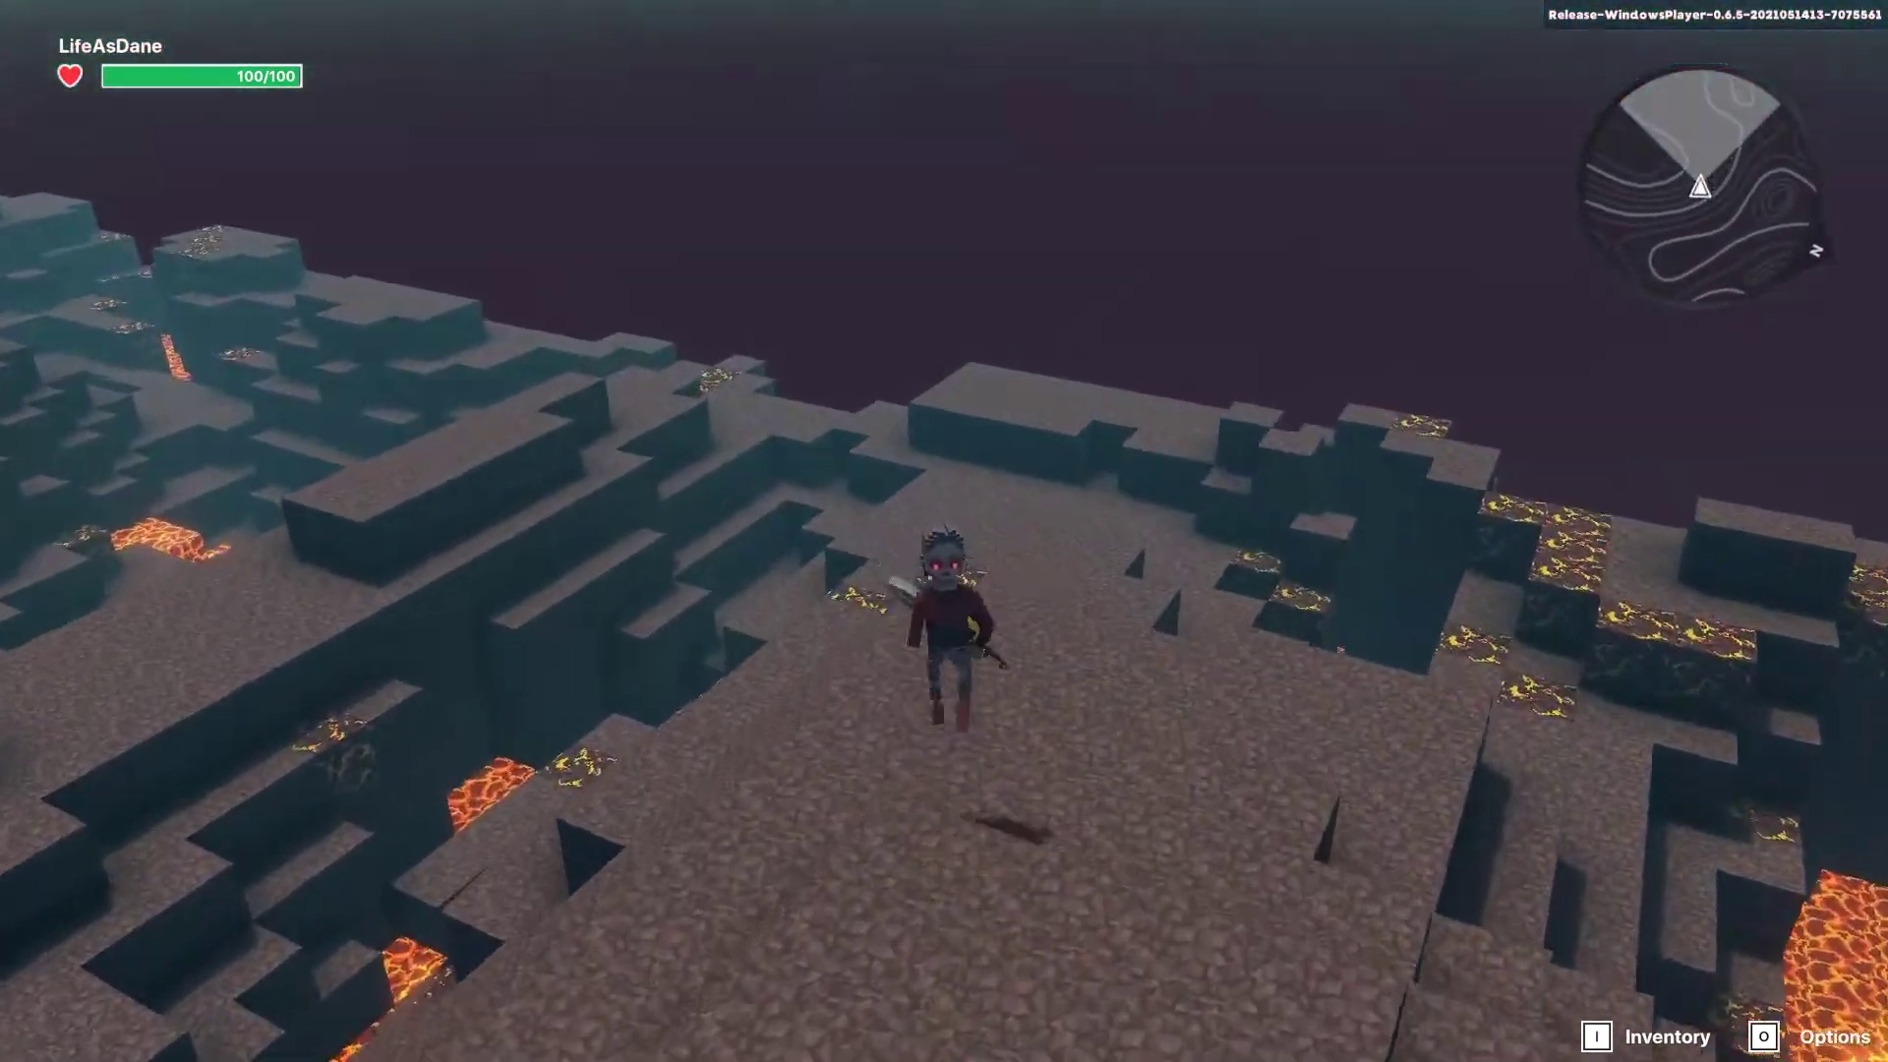
{"action": "key", "text": "w"}
{"action": "key", "text": "w"}
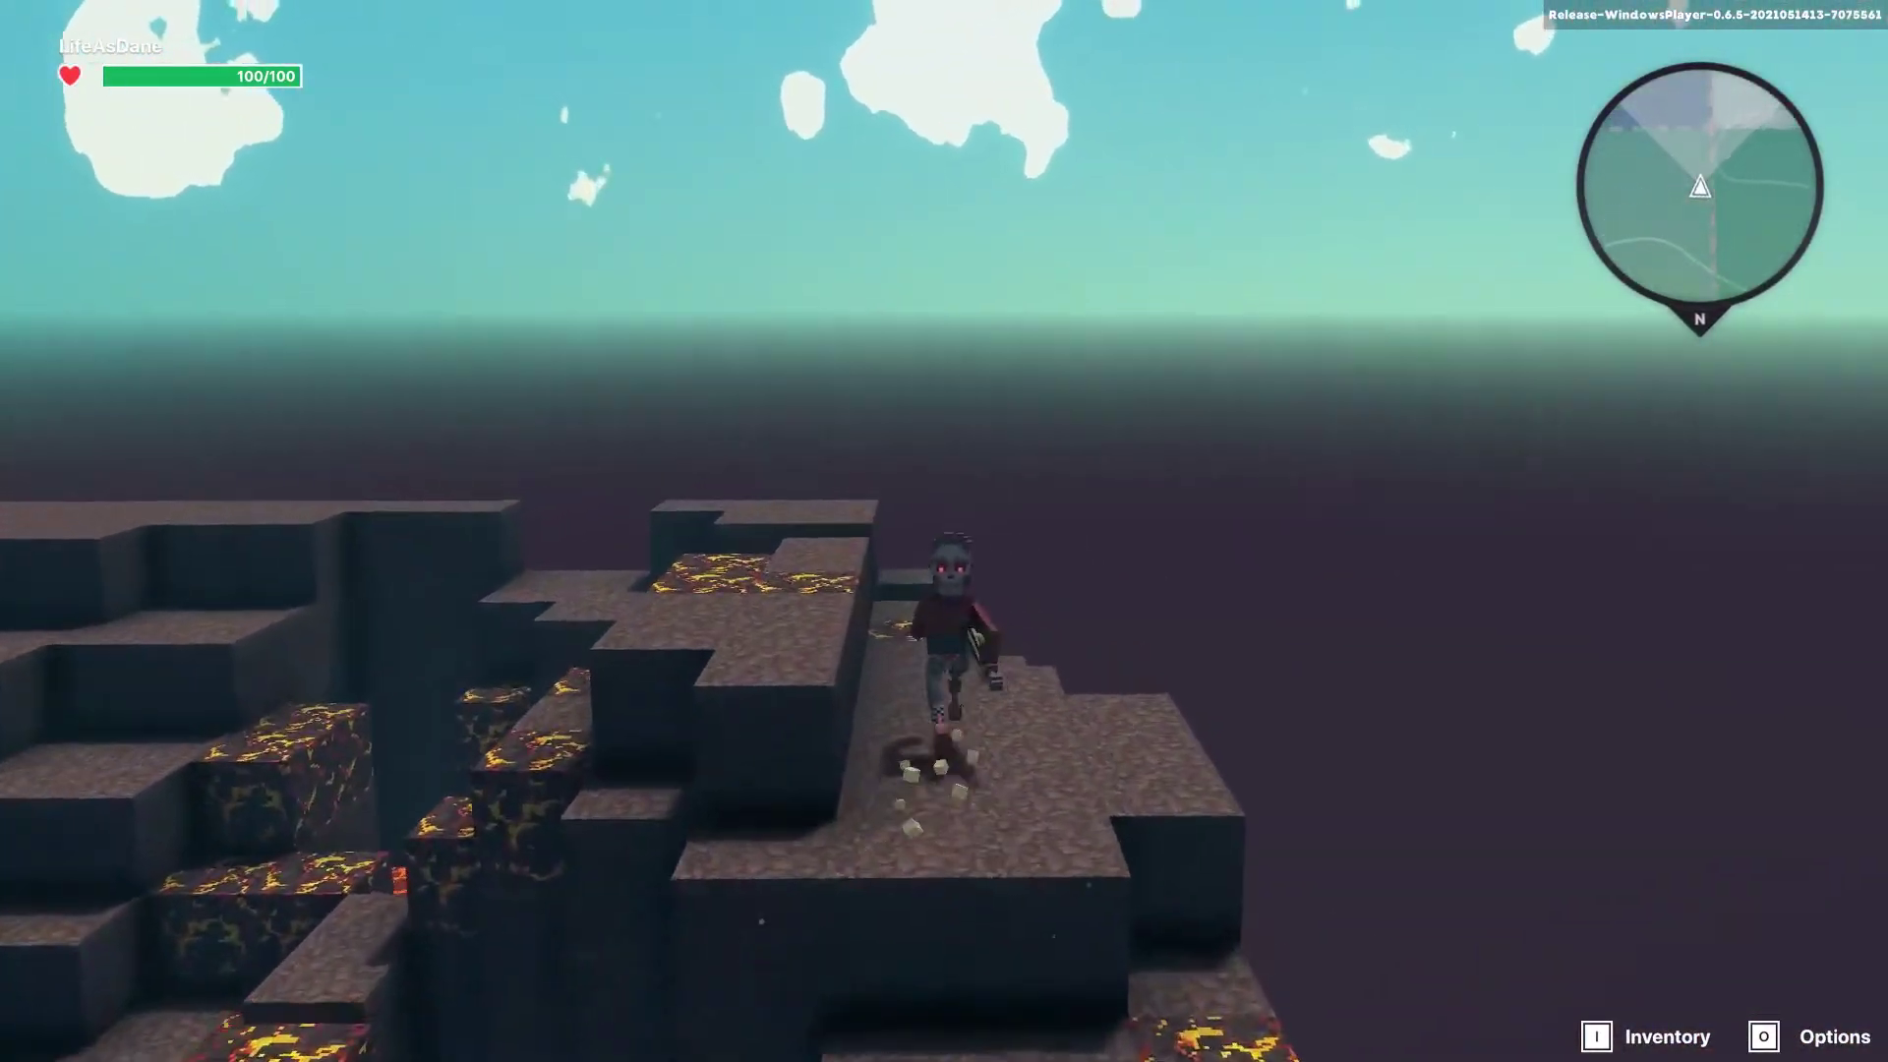
Step: Run the avatar along the ledge at the land's edge and climb over the next stepped hill
{"action": "key", "text": "w"}
{"action": "key", "text": "w"}
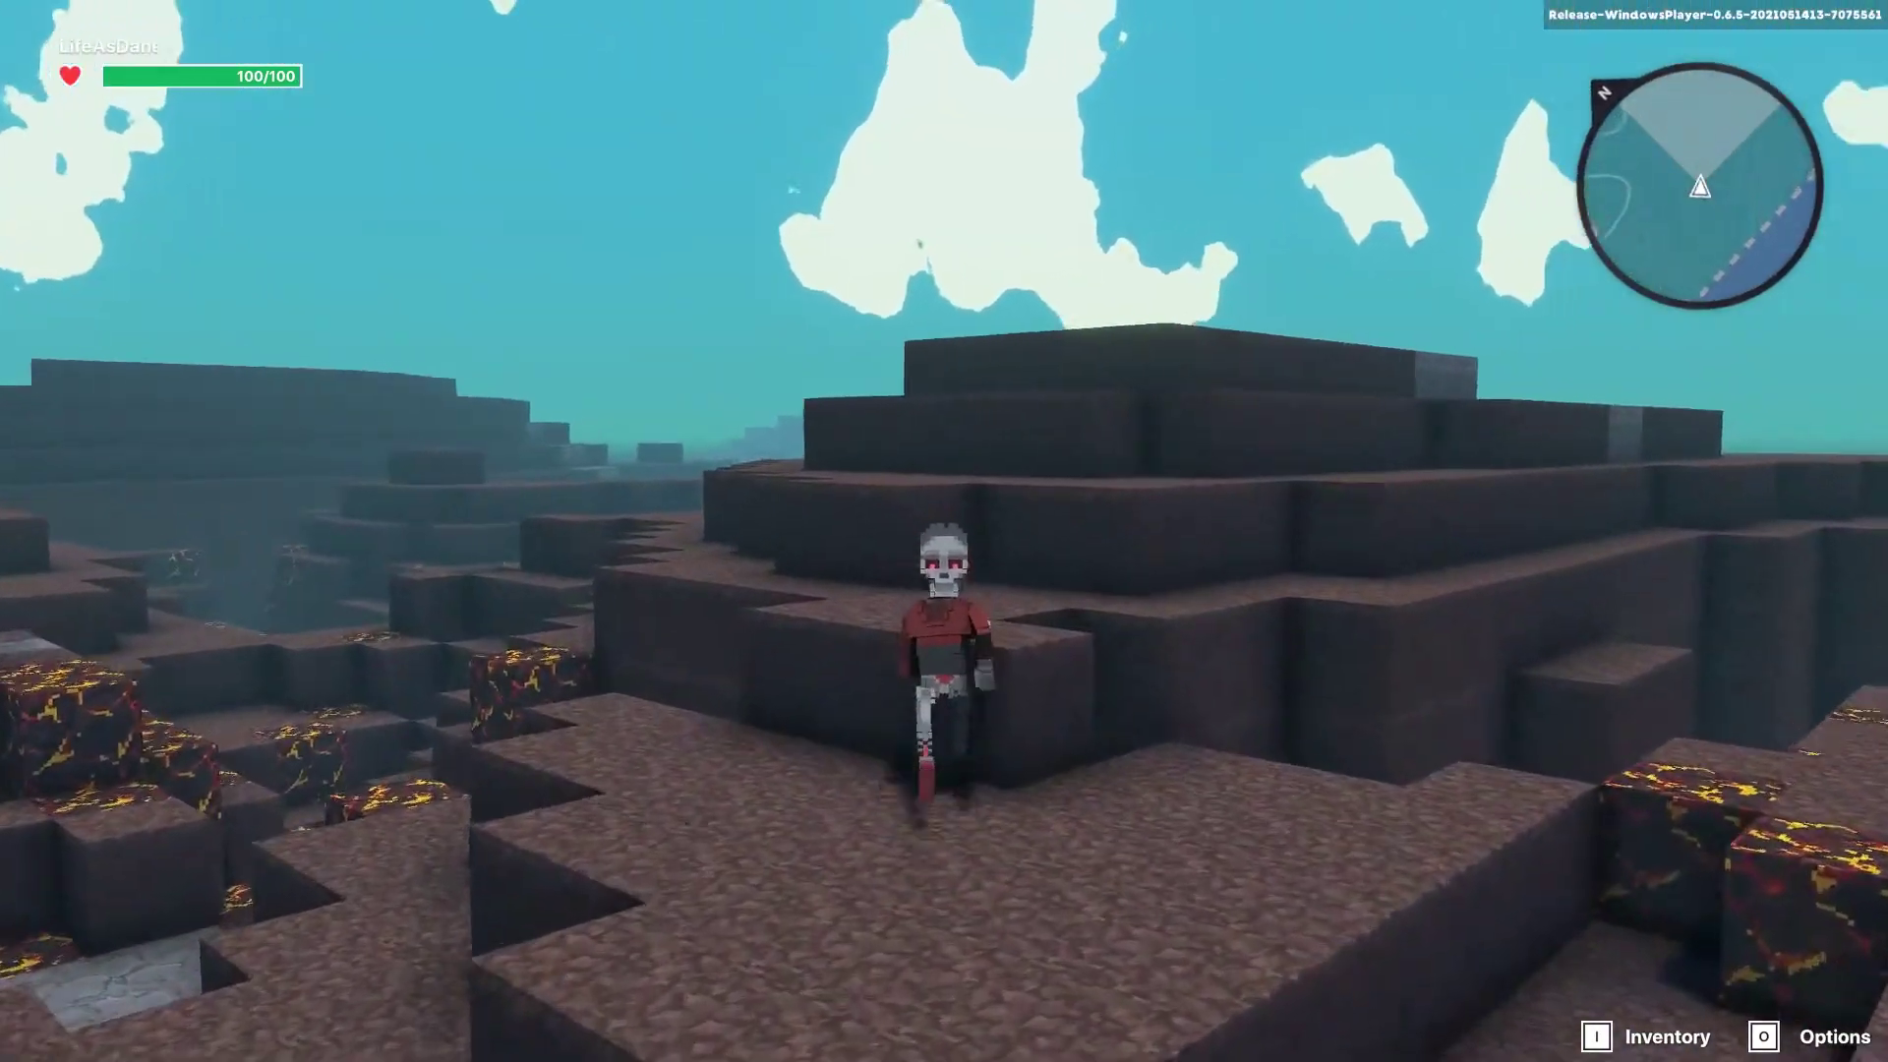
{"action": "key", "text": "w"}
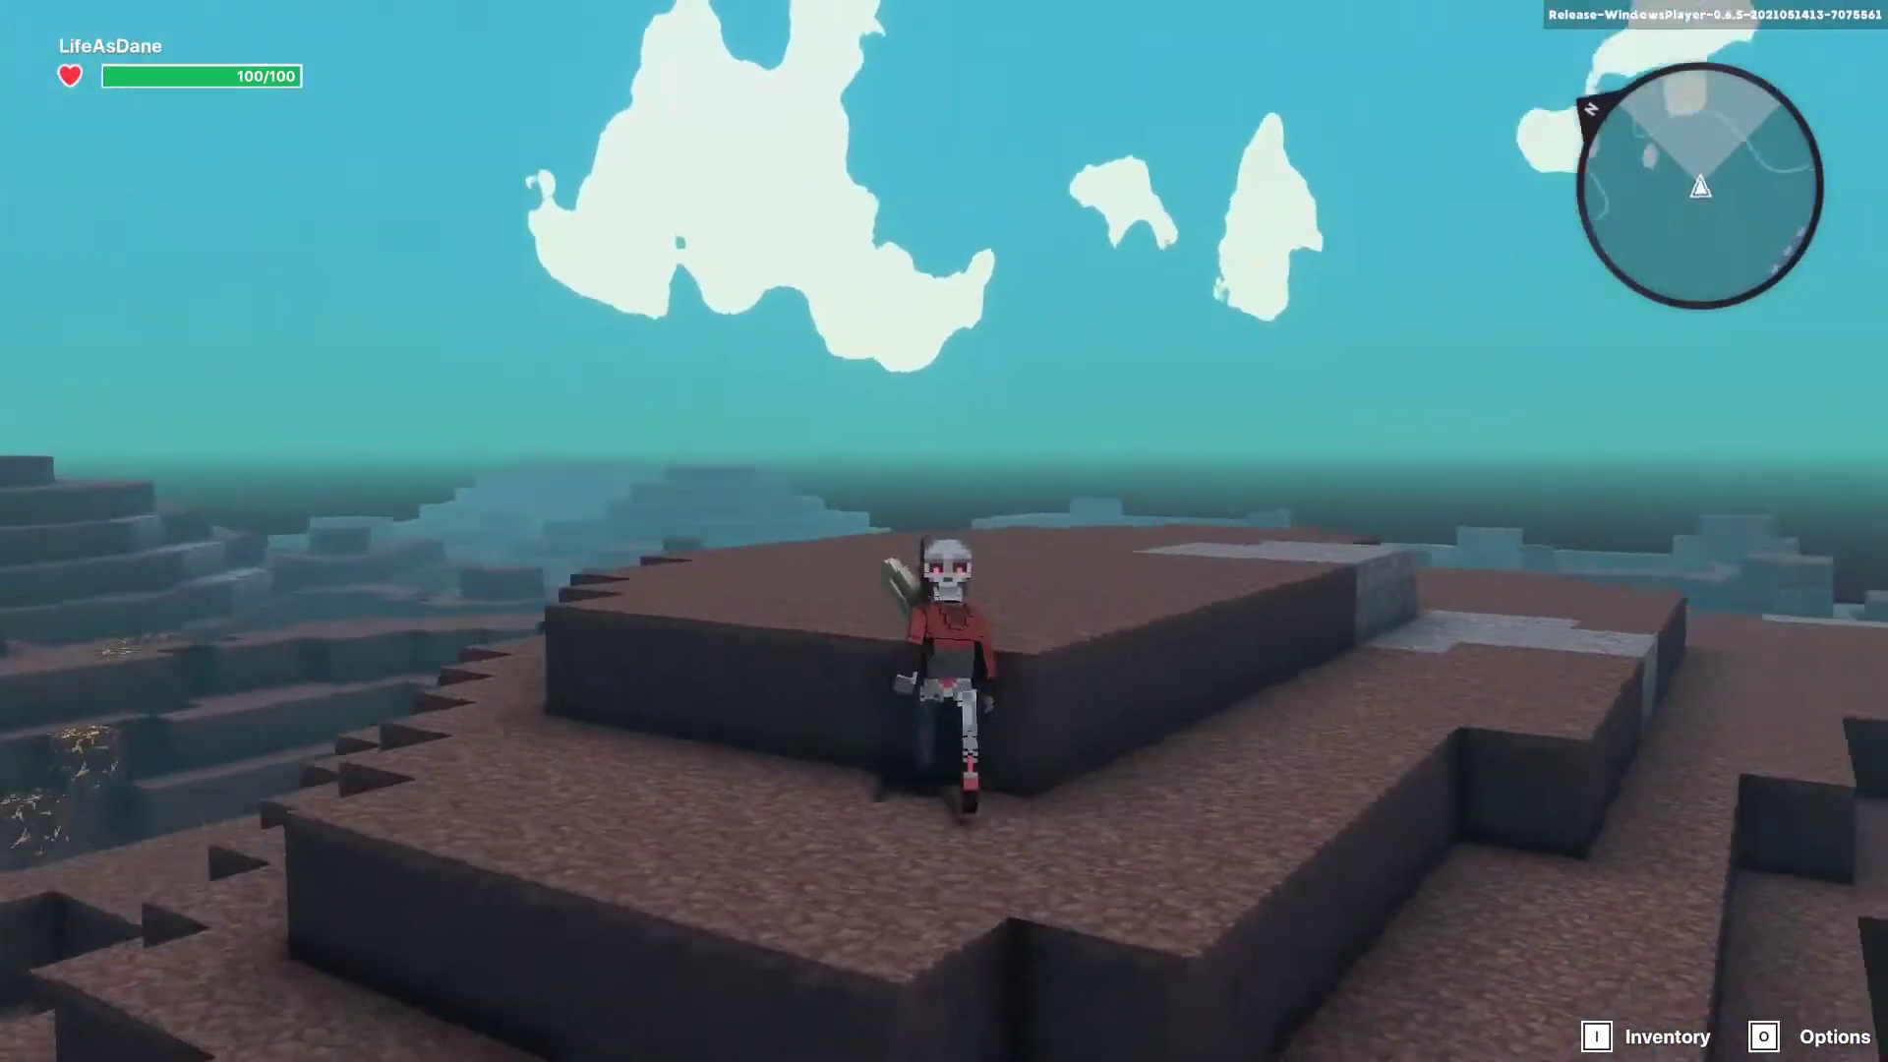
{"action": "key", "text": "w"}
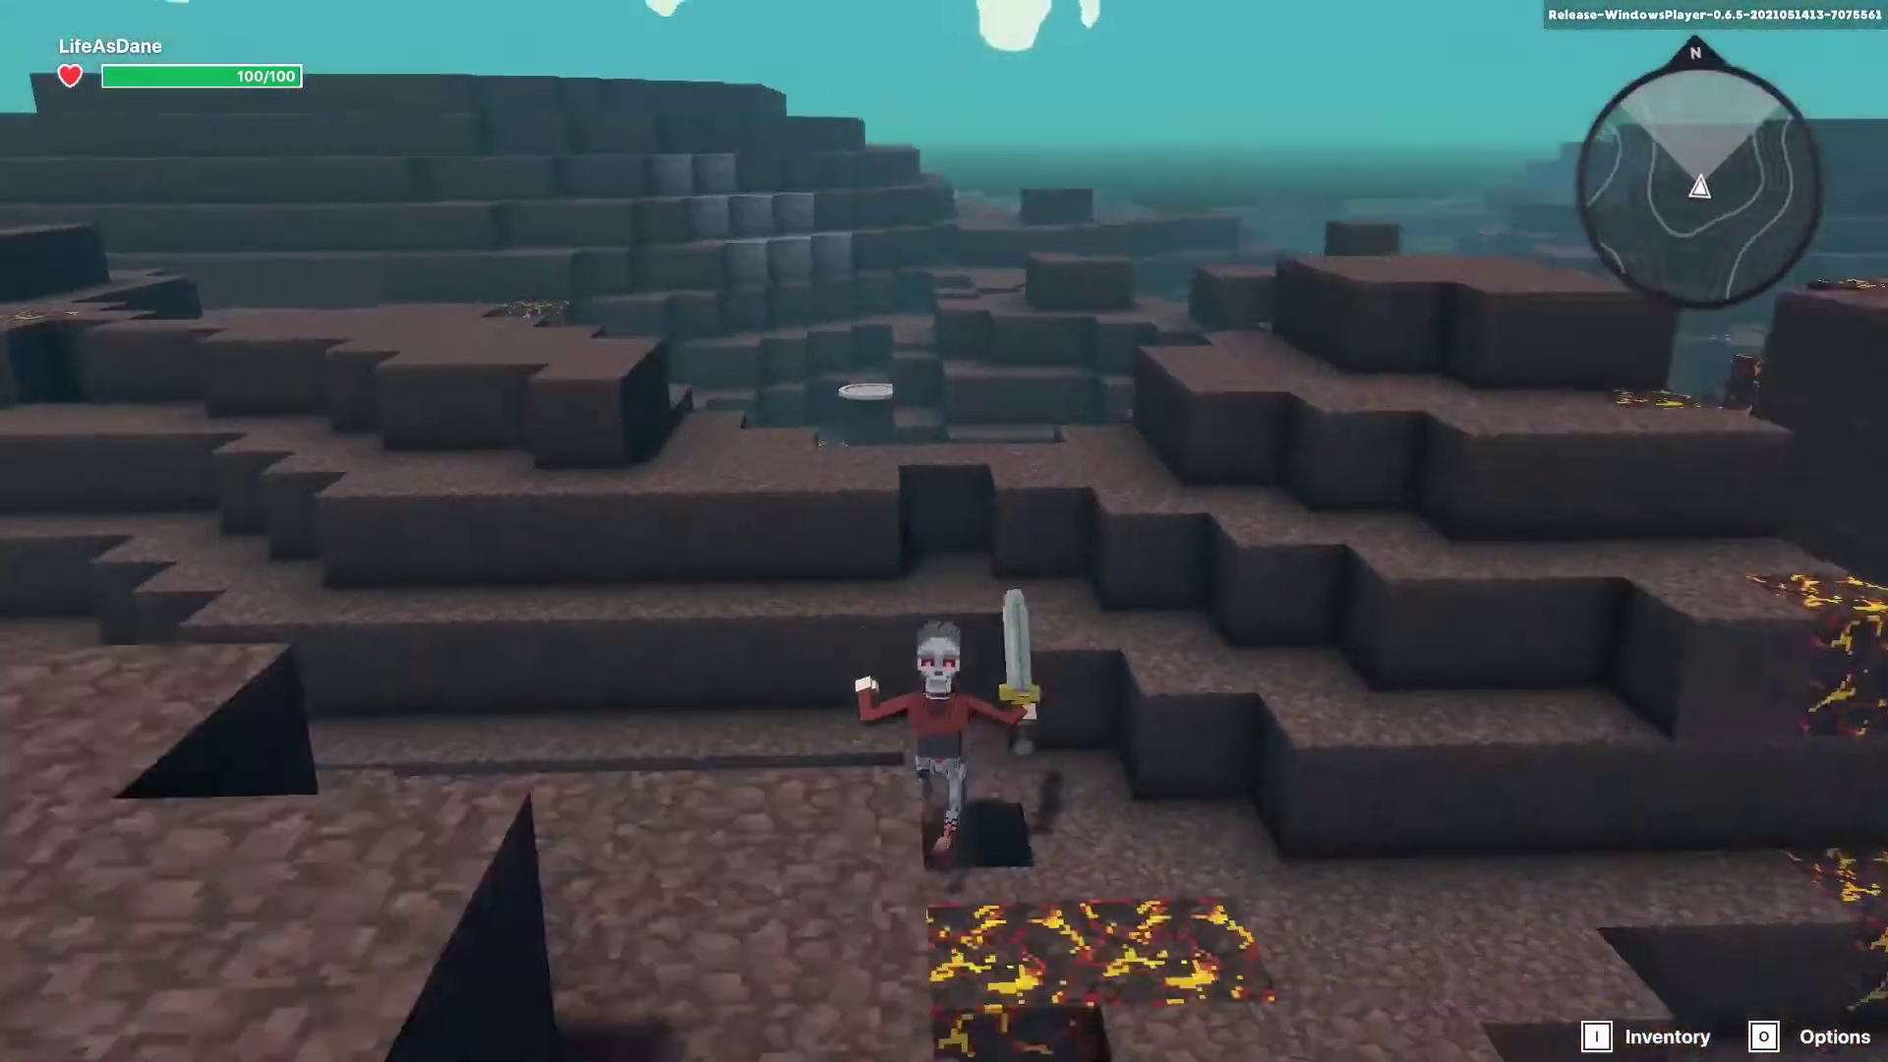
Step: Jump the avatar over the rock terraces and down into the lava gully beside the grey stone mound
{"action": "key", "text": "w"}
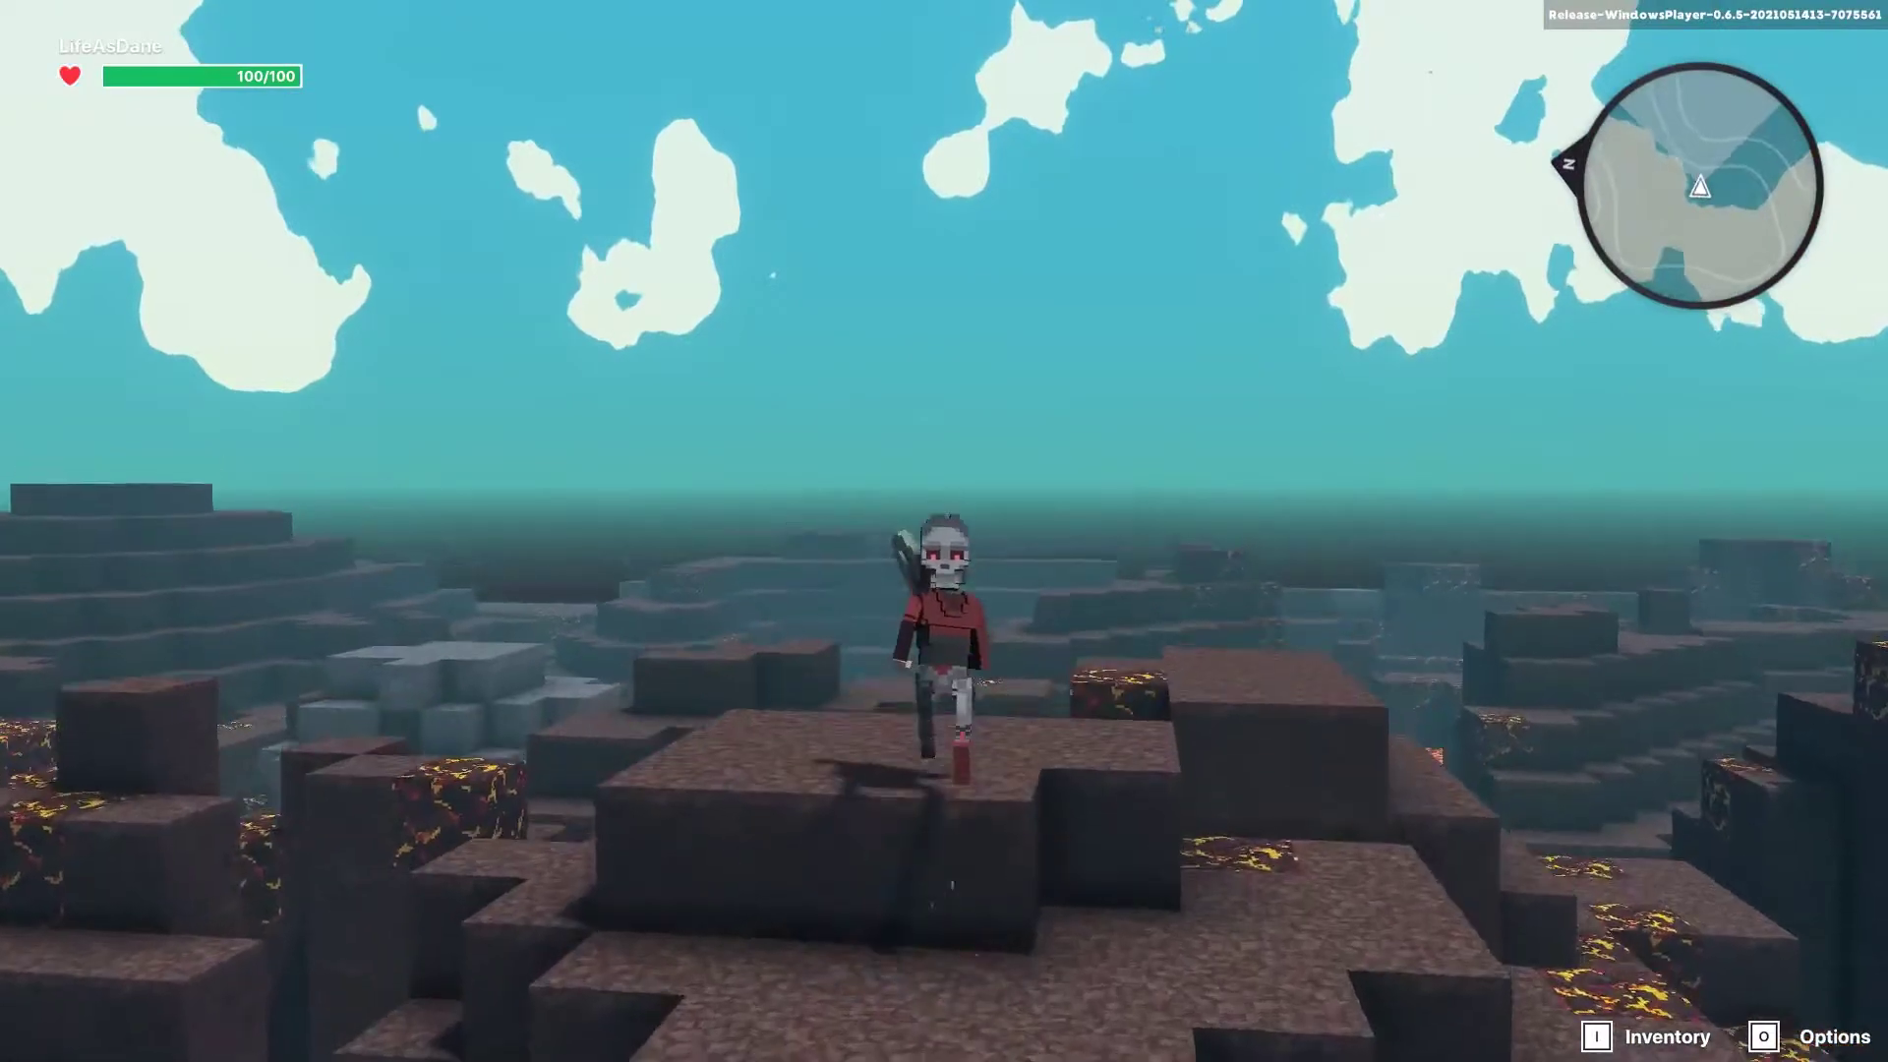
{"action": "key", "text": "w"}
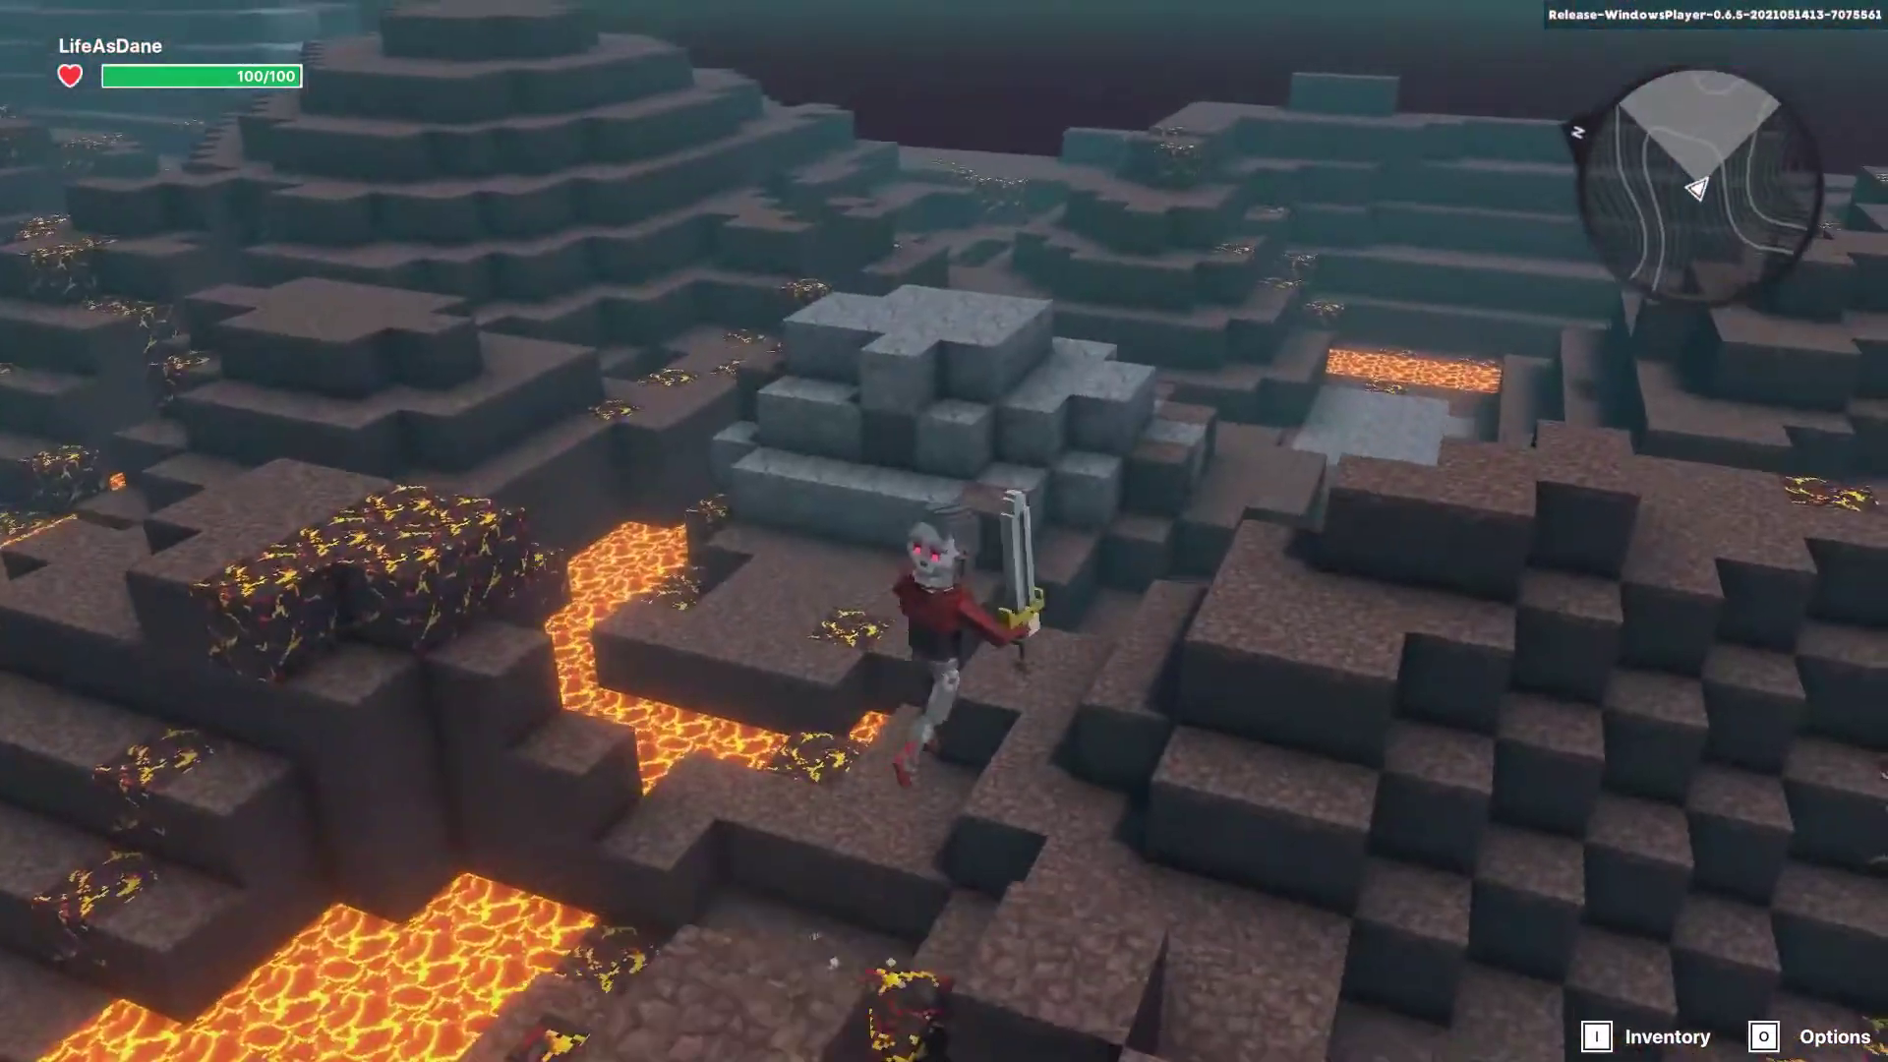
{"action": "key", "text": "w"}
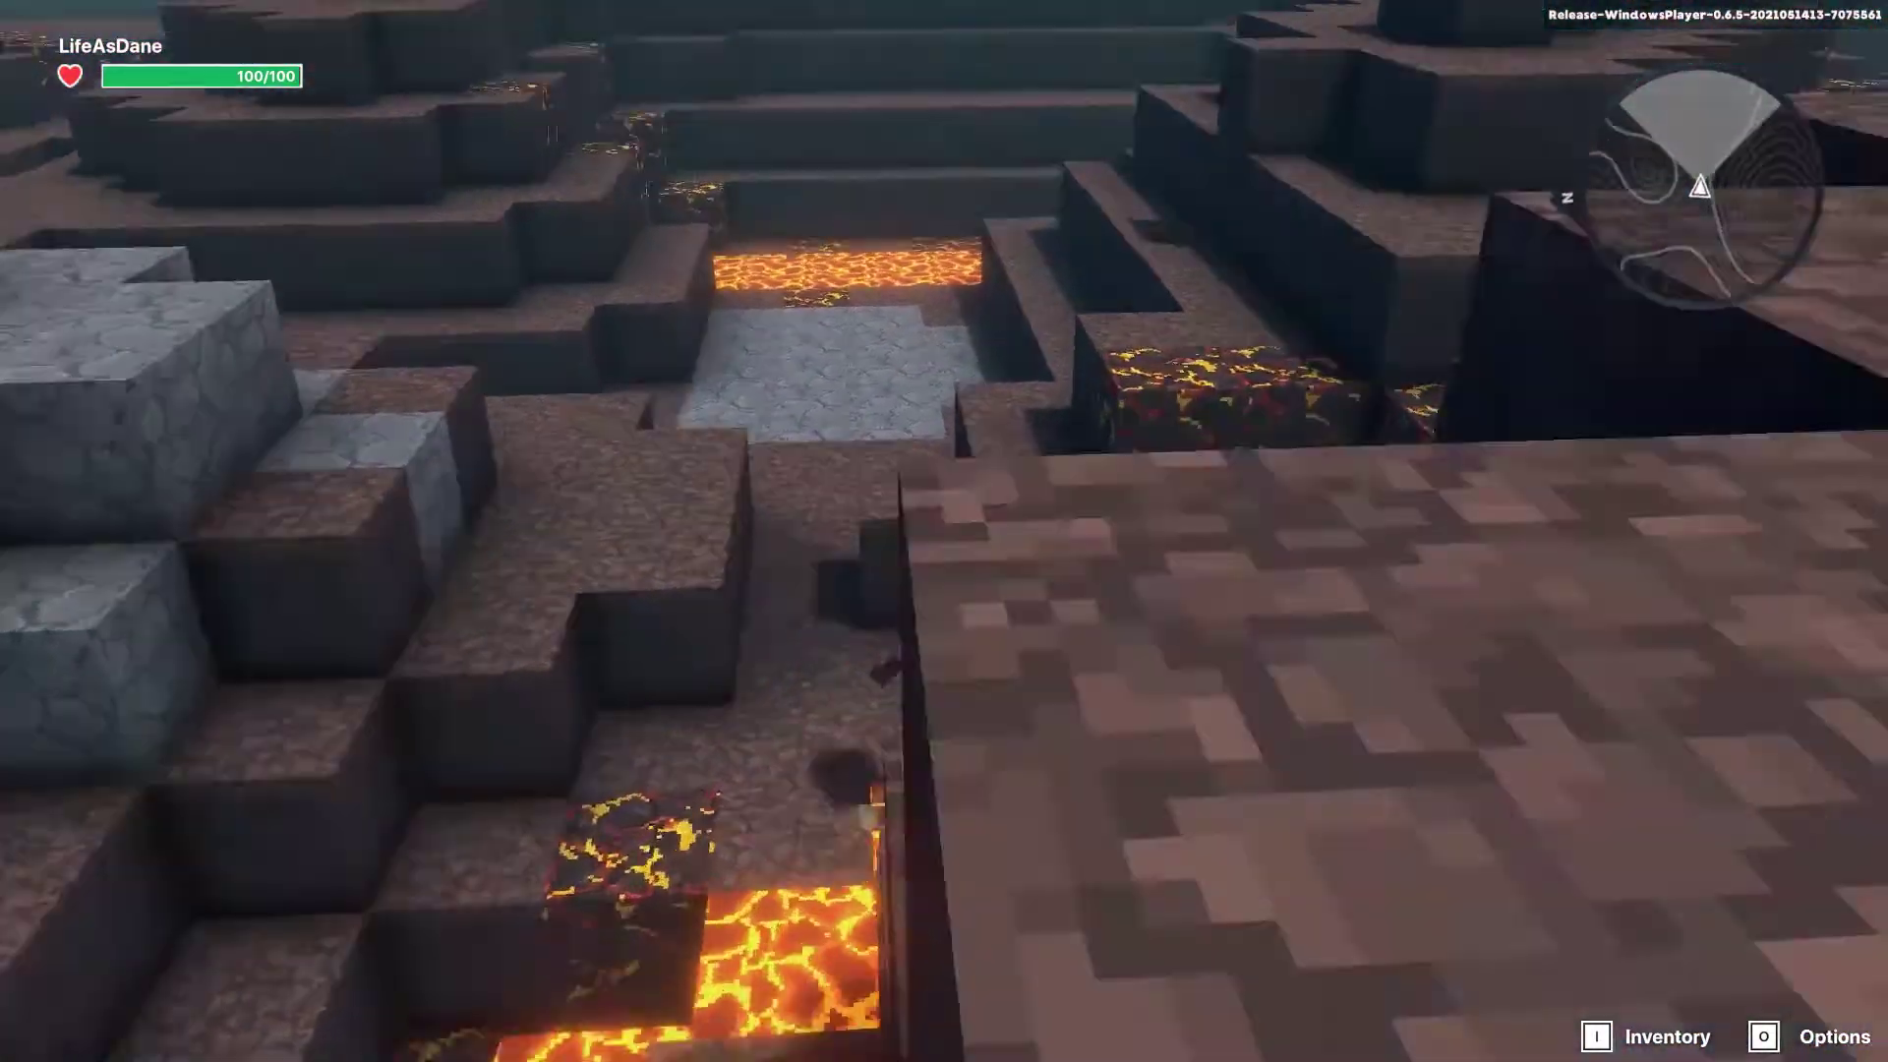
Step: Climb the avatar out of the lava gully and run along the land's edge to the large stepped hill
{"action": "key", "text": "w"}
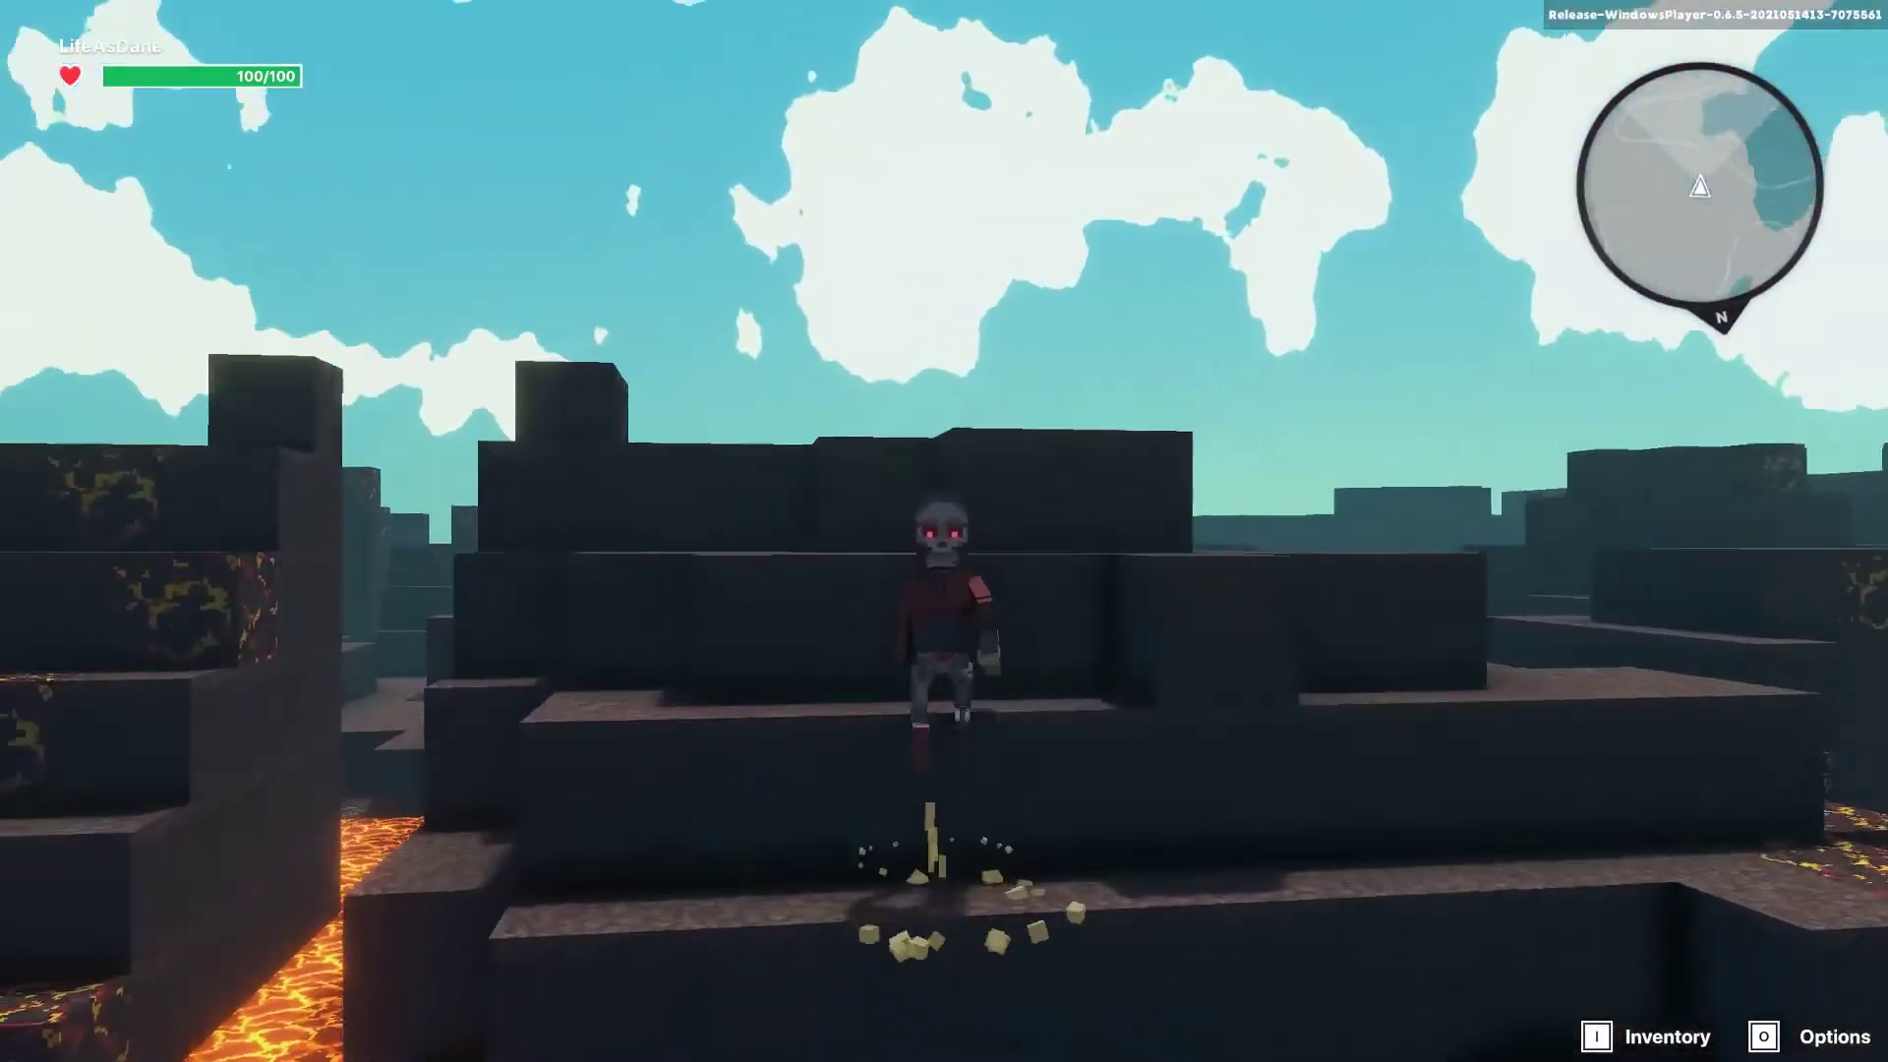
{"action": "key", "text": "w"}
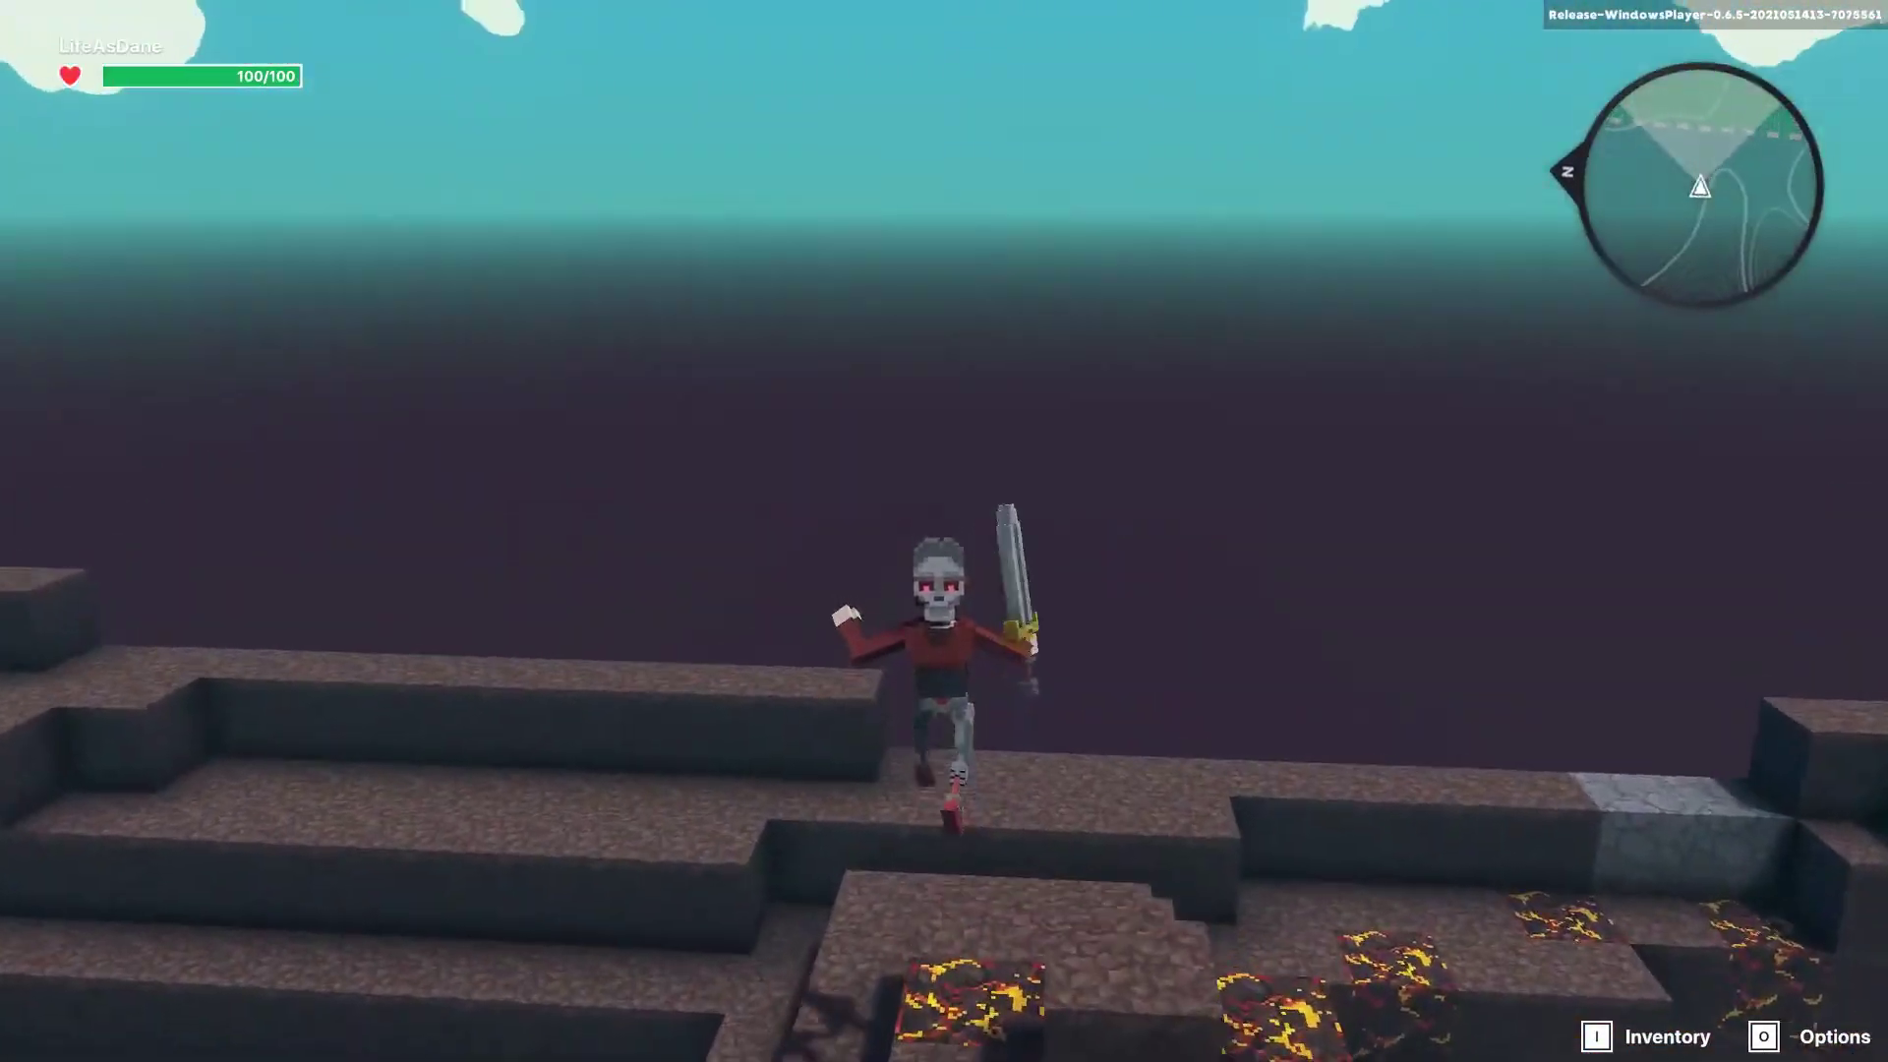
{"action": "key", "text": "w"}
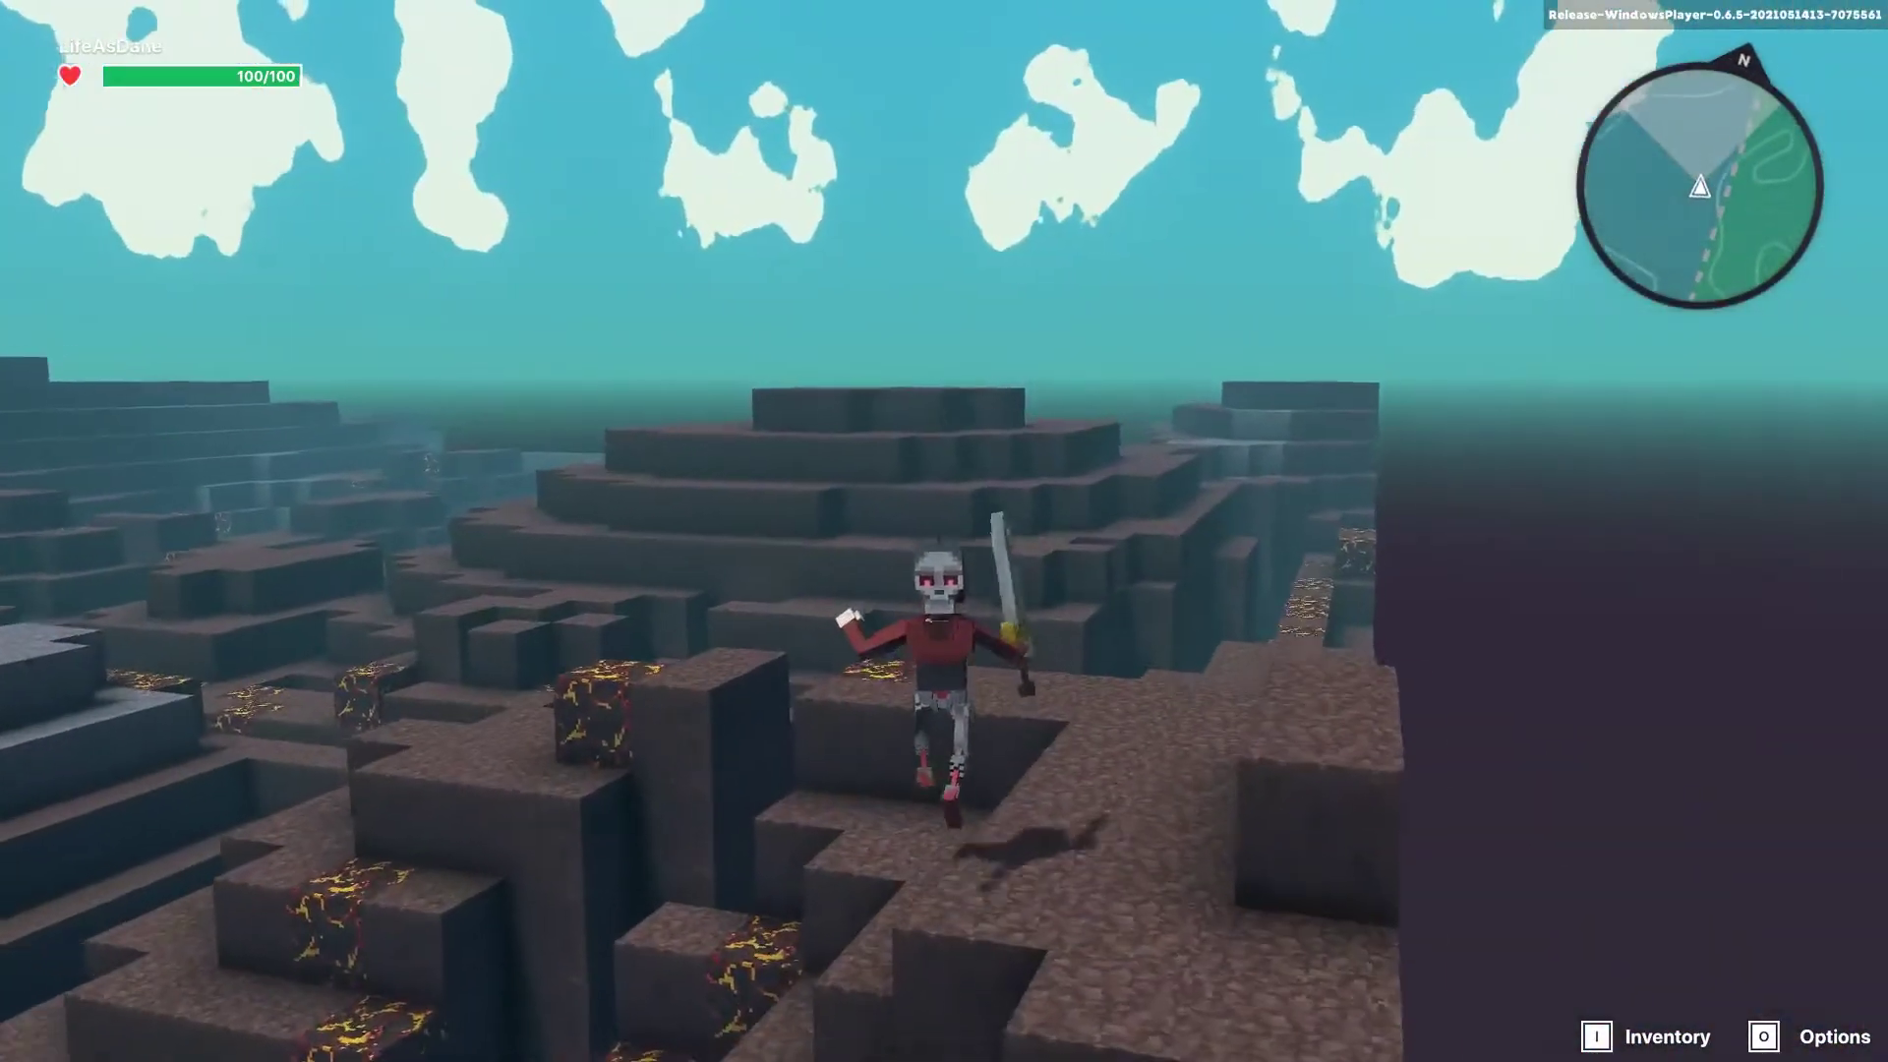
{"action": "key", "text": "w"}
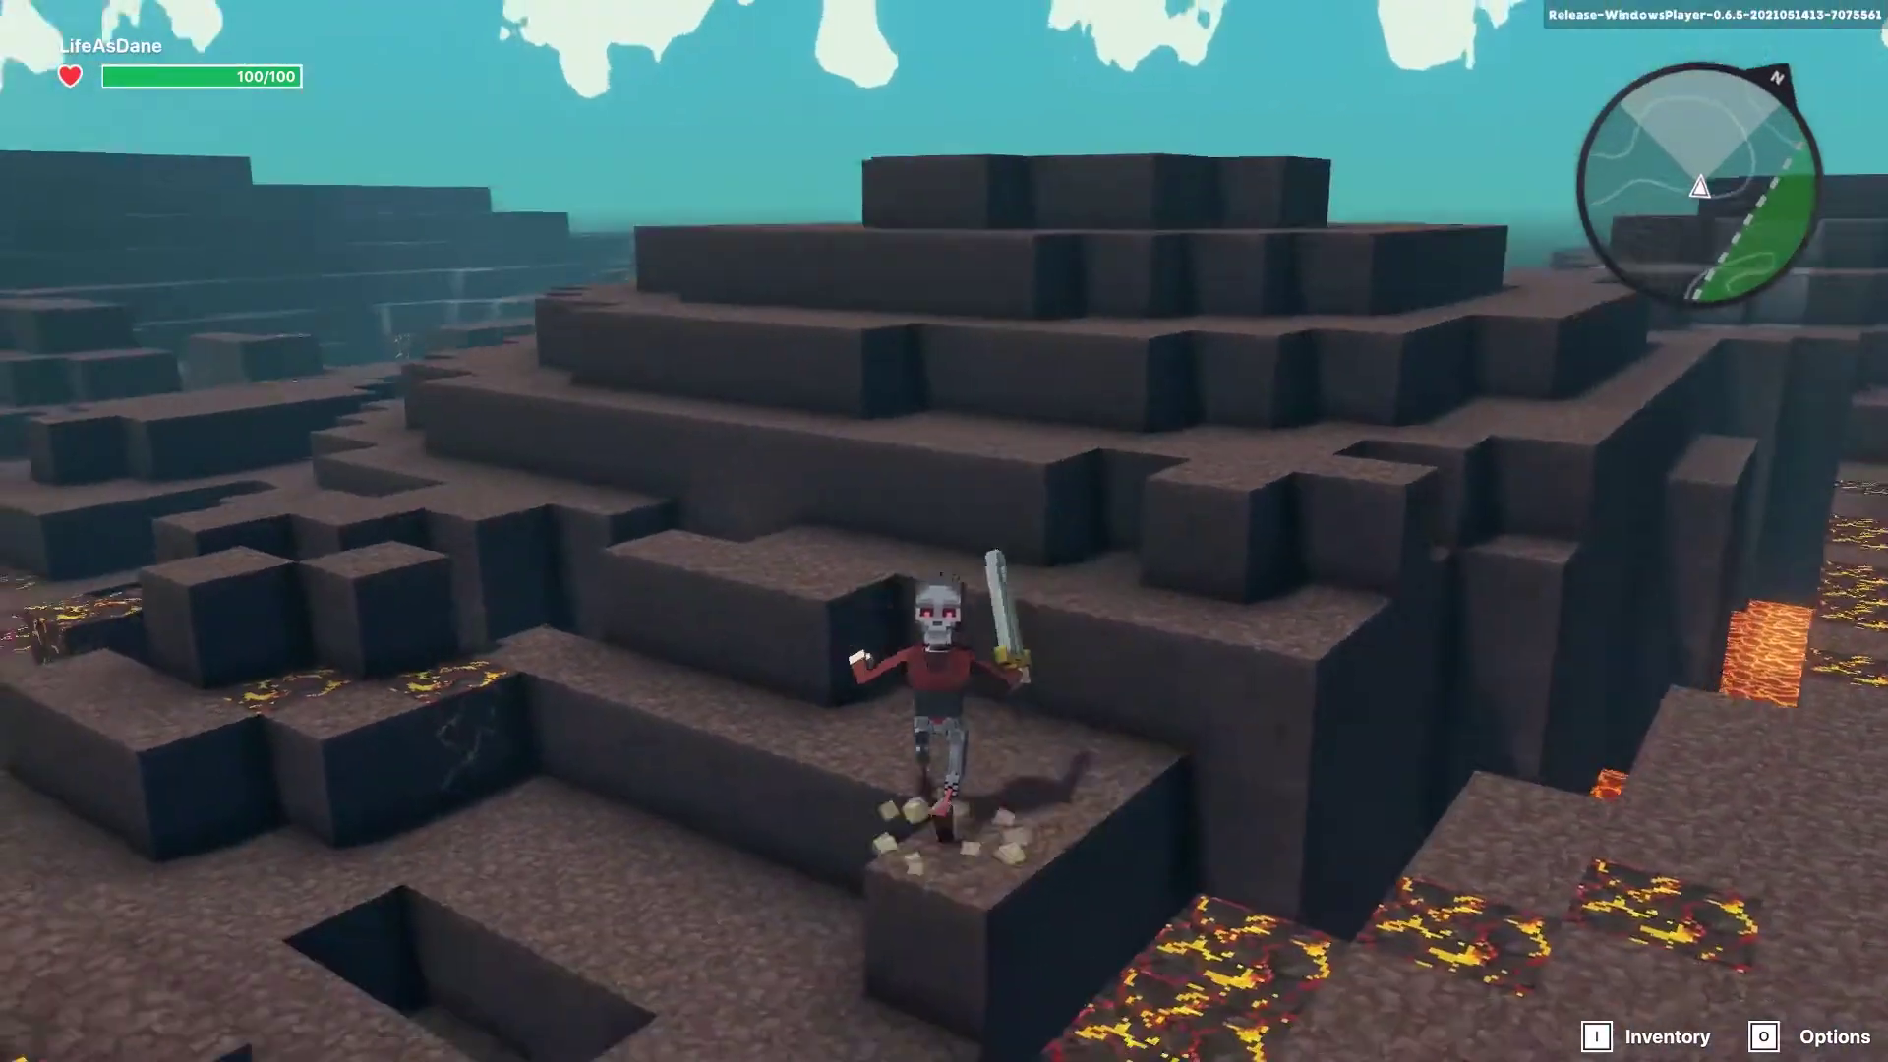
Step: Run the avatar over the large stepped hill and onto the next summit beside the land's edge
{"action": "key", "text": "w"}
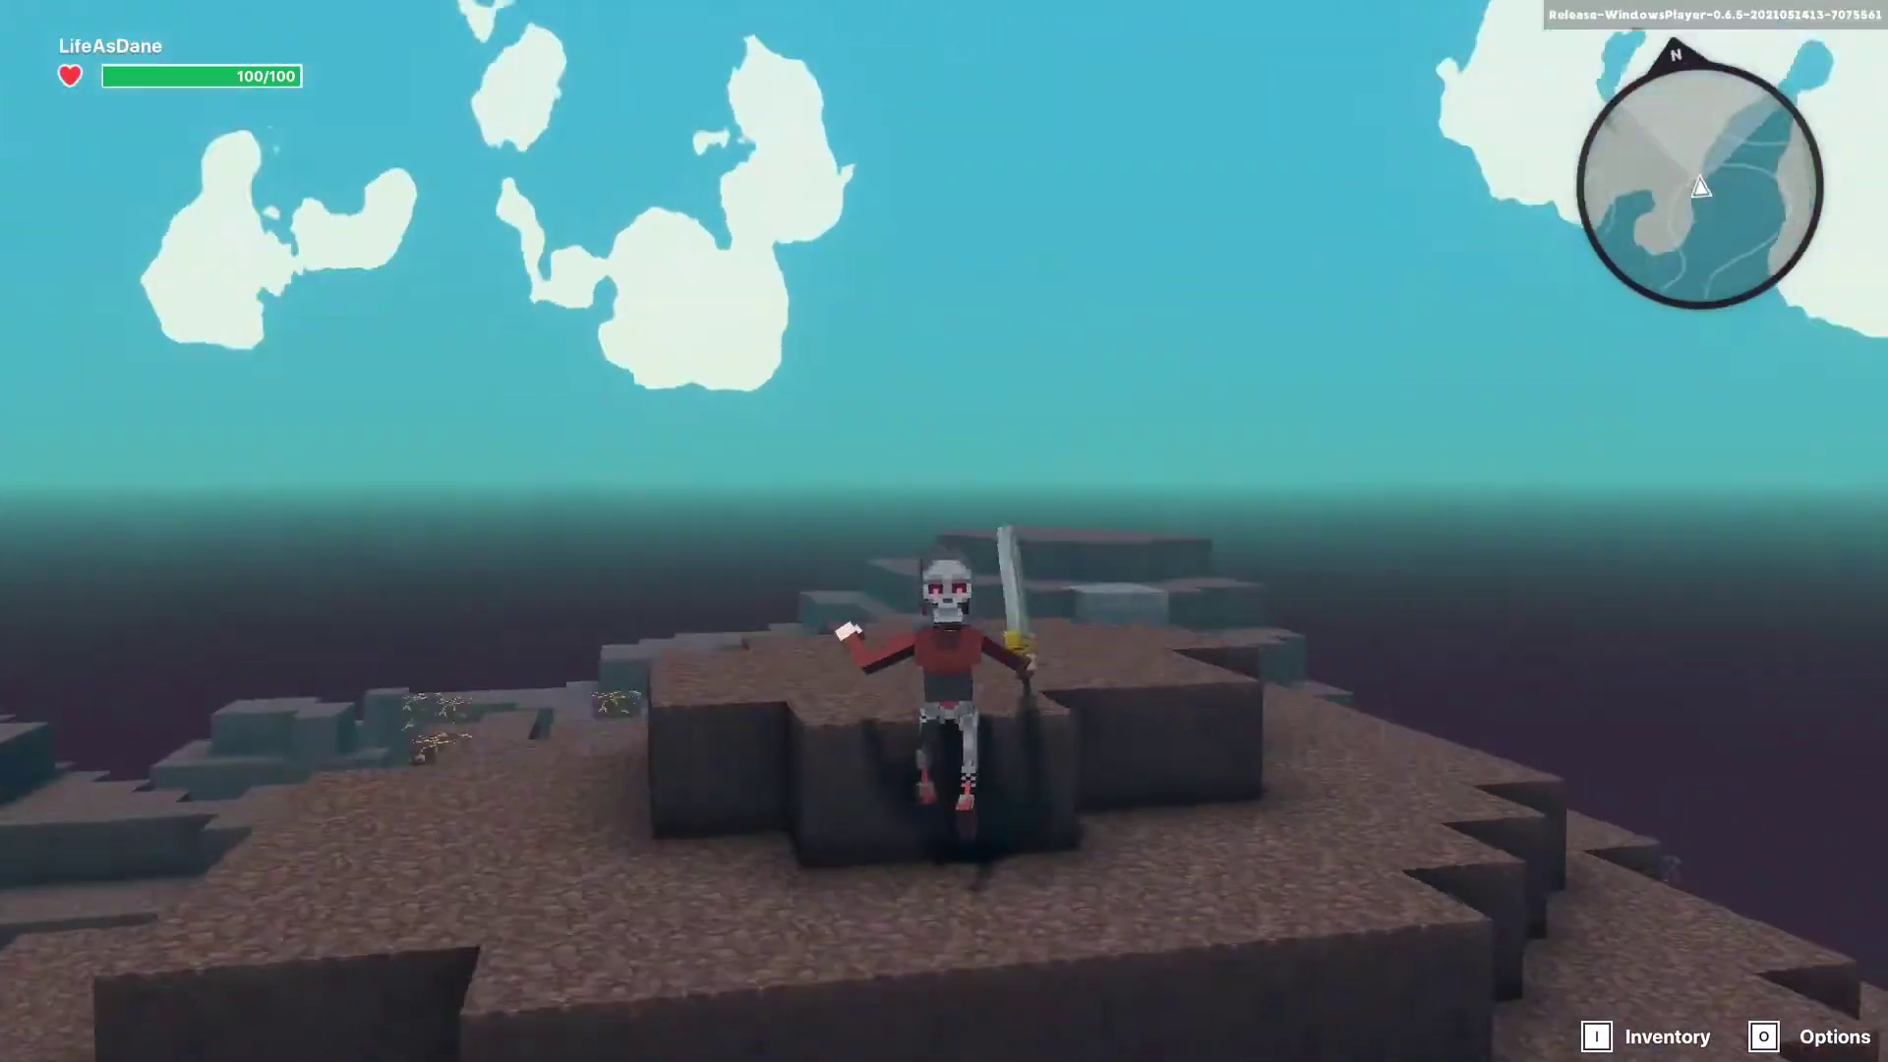
{"action": "key", "text": "w"}
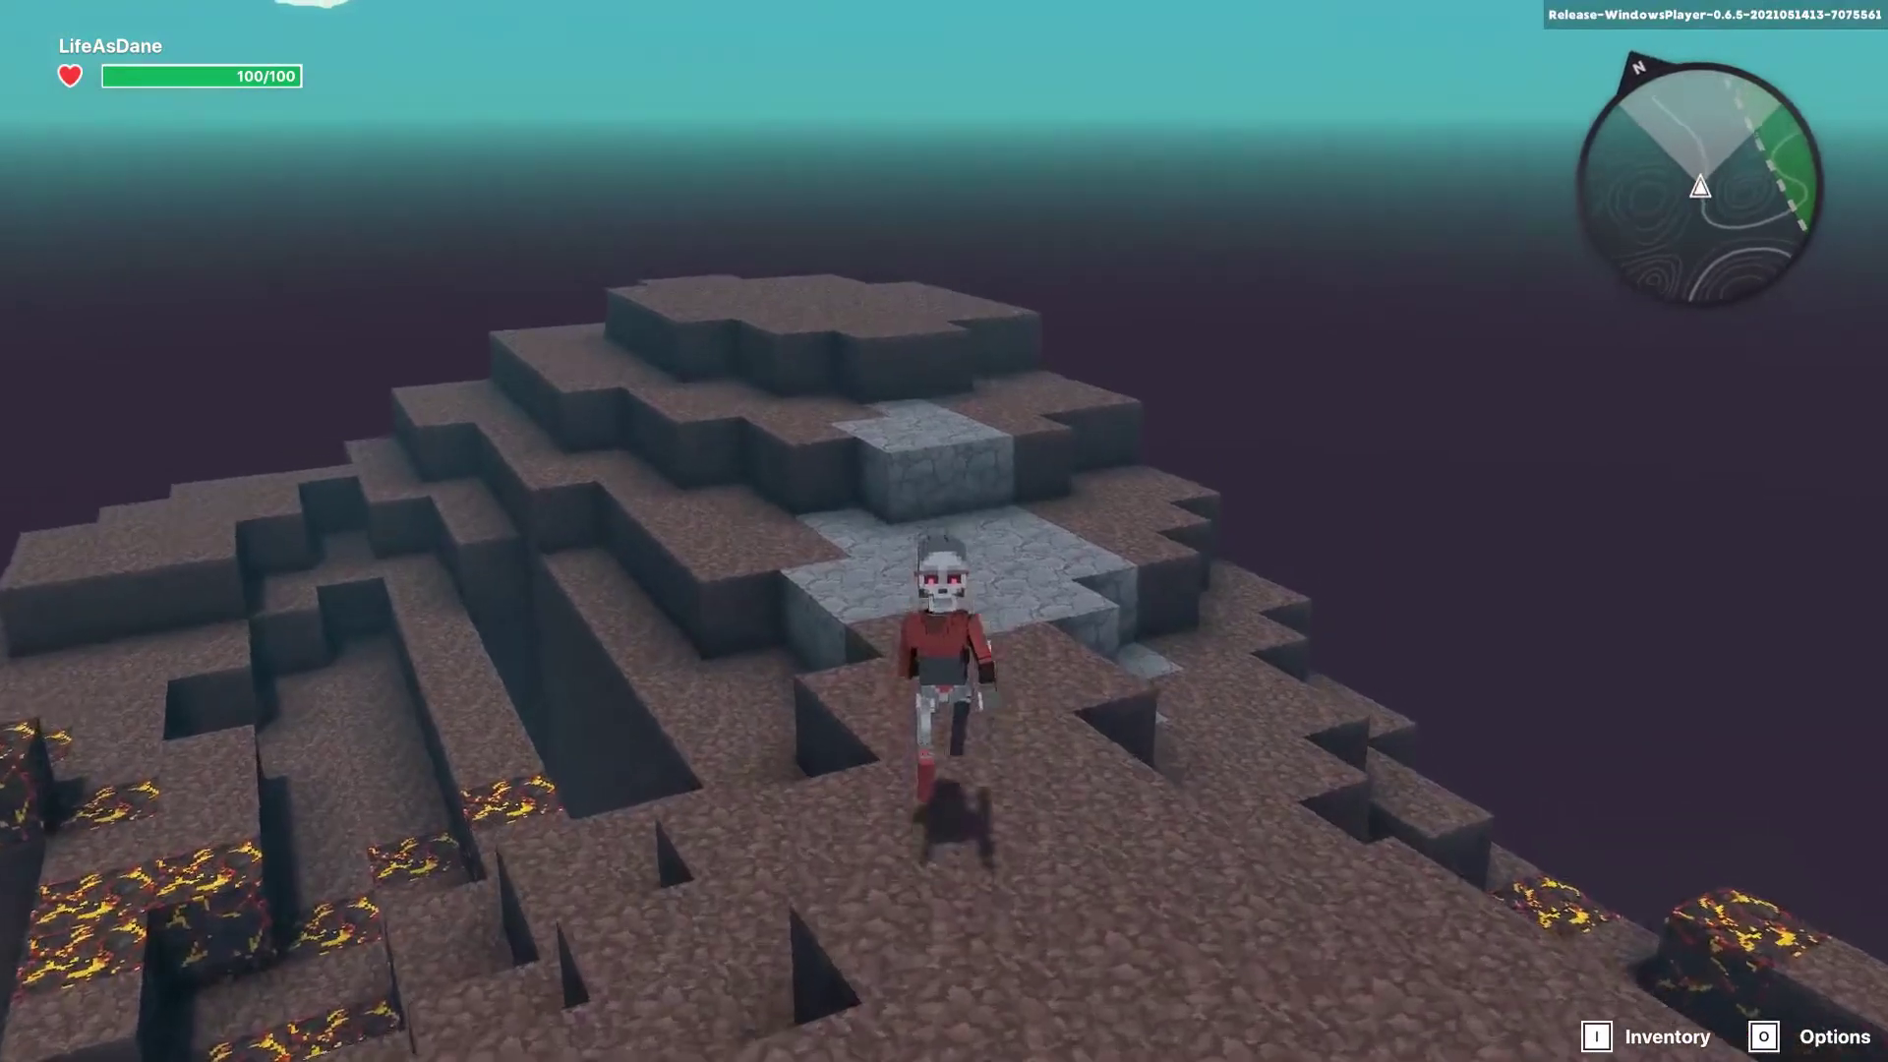
{"action": "key", "text": "w"}
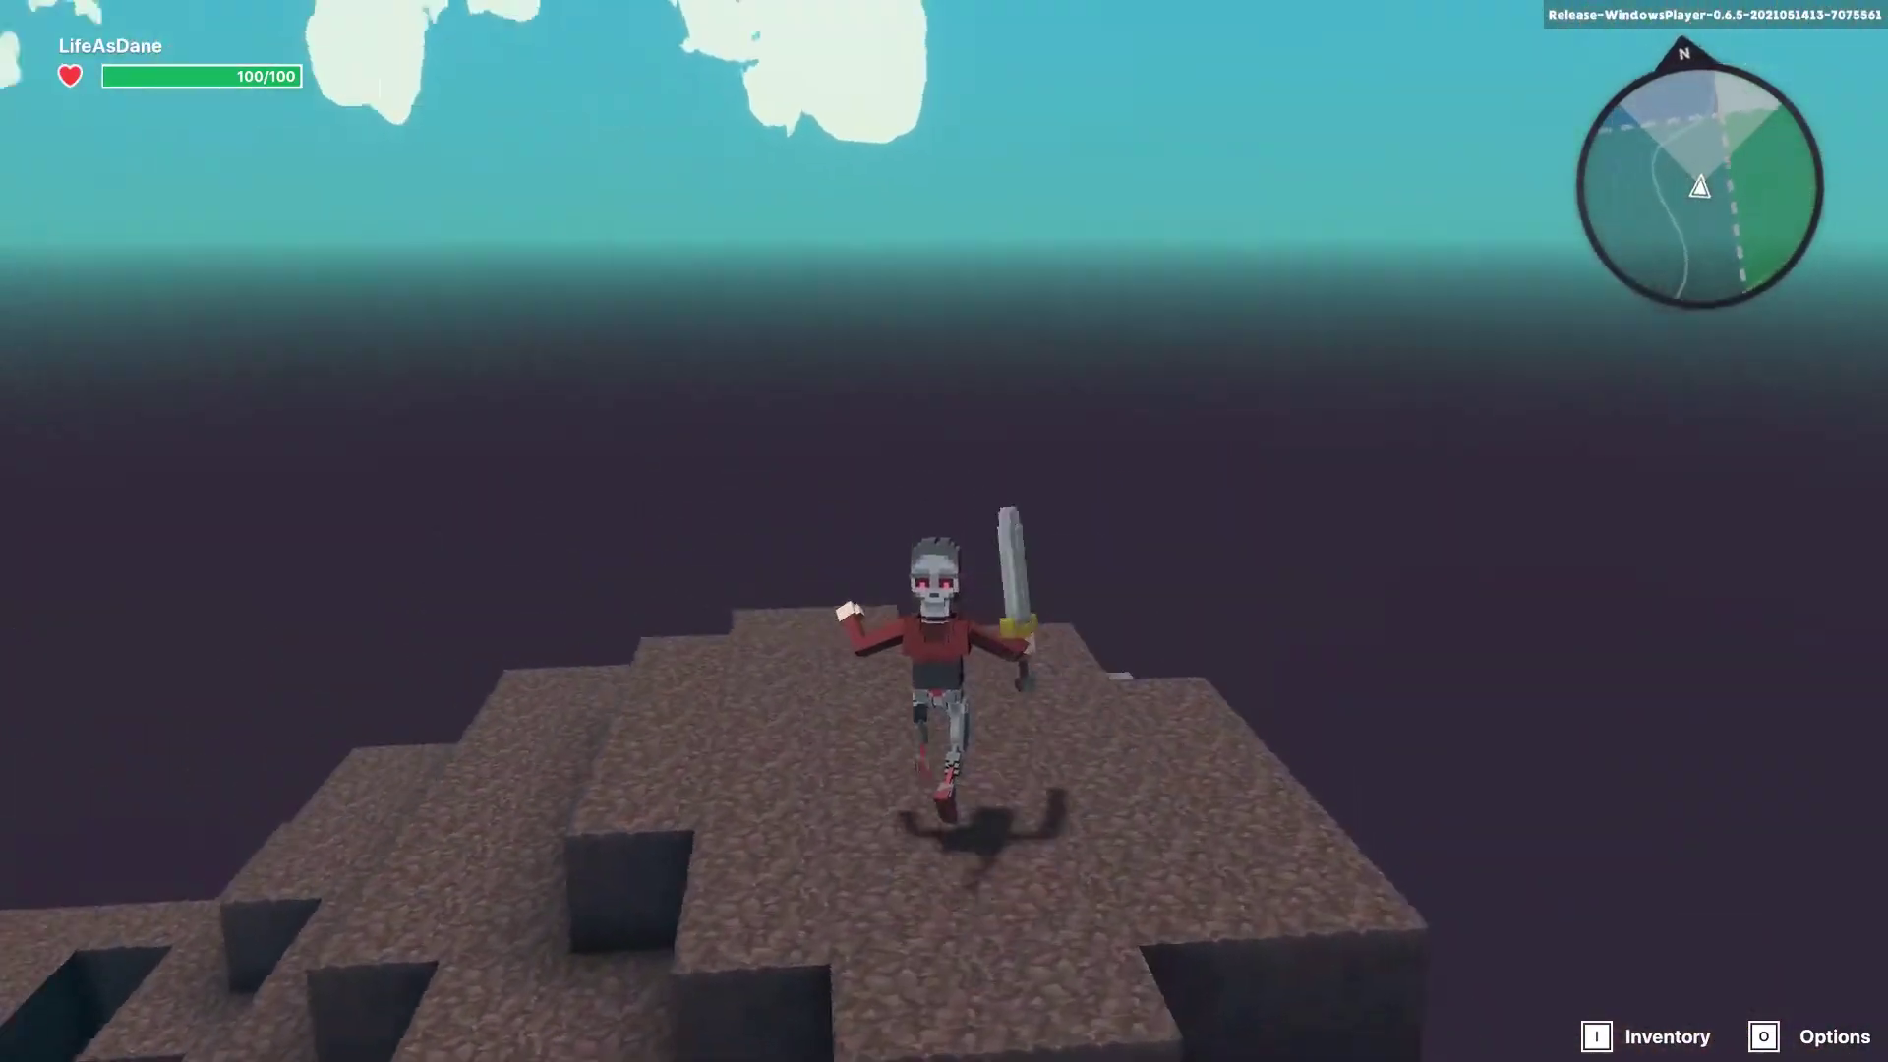
{"action": "key", "text": "w"}
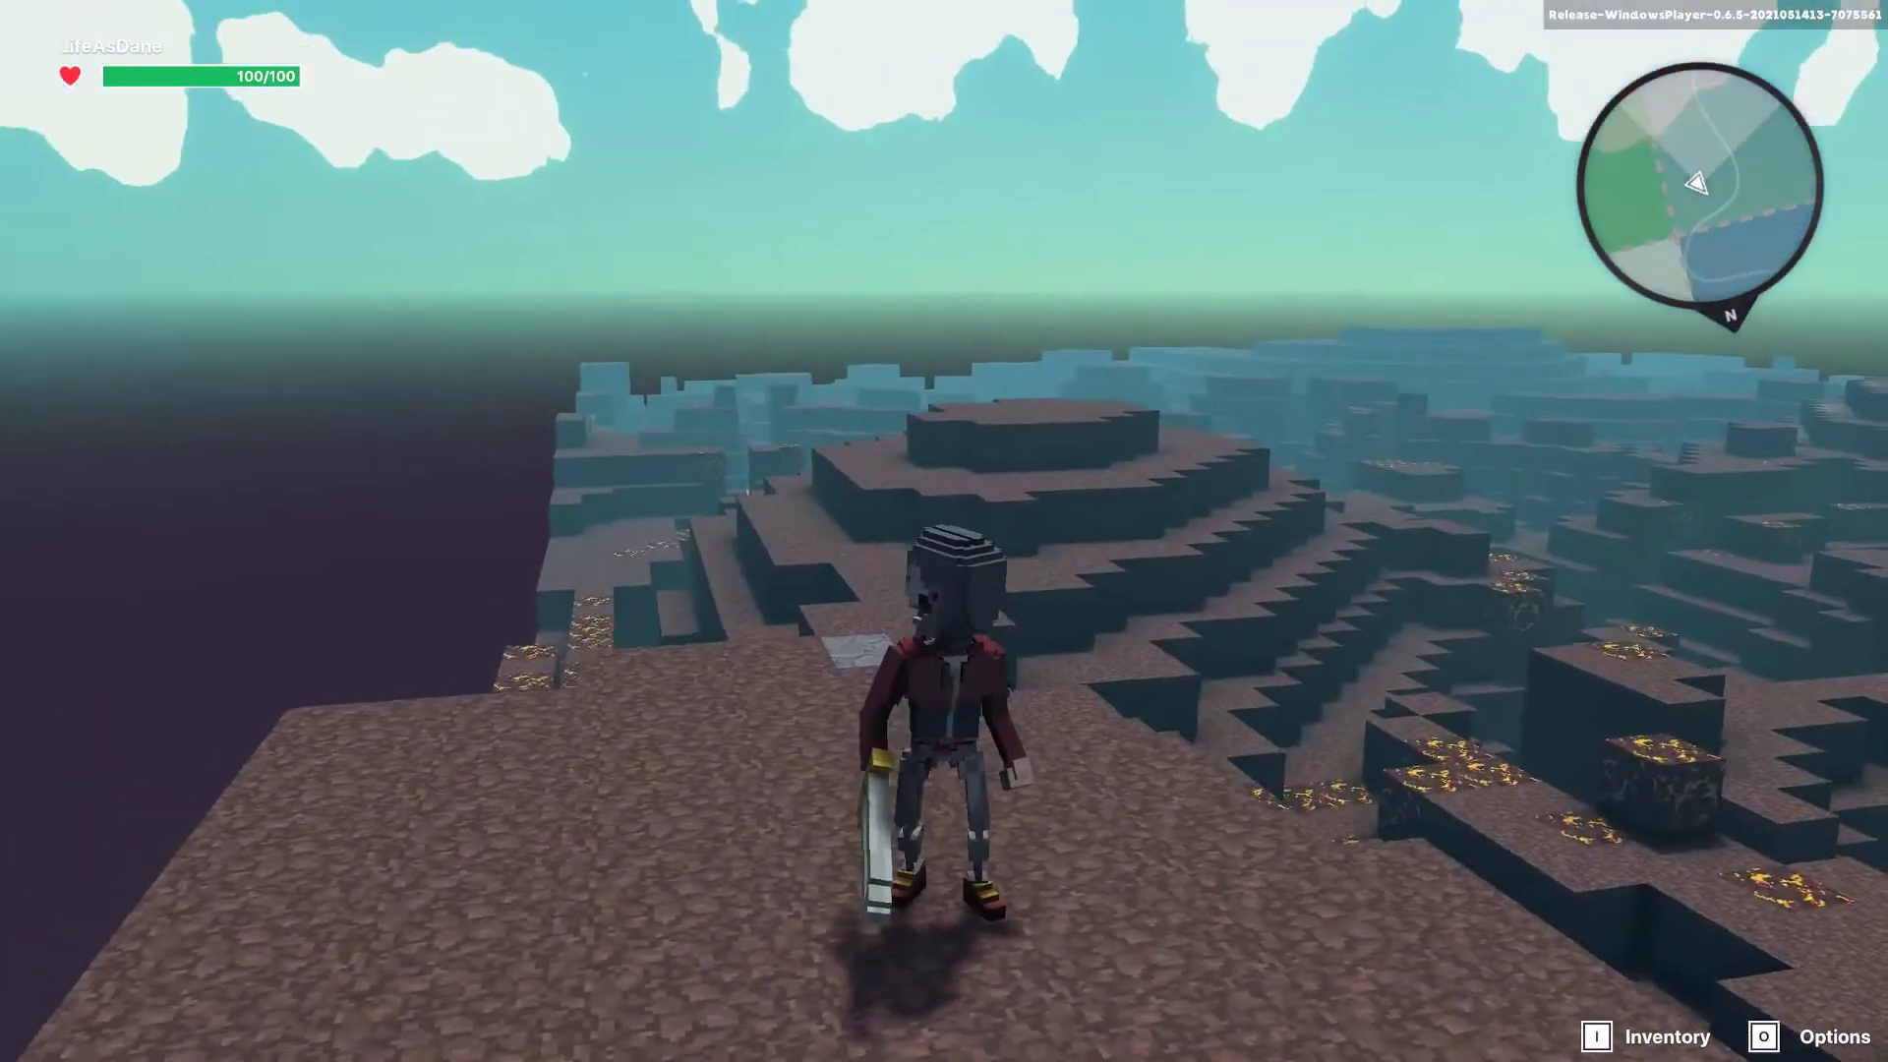
{"action": "key", "text": "s"}
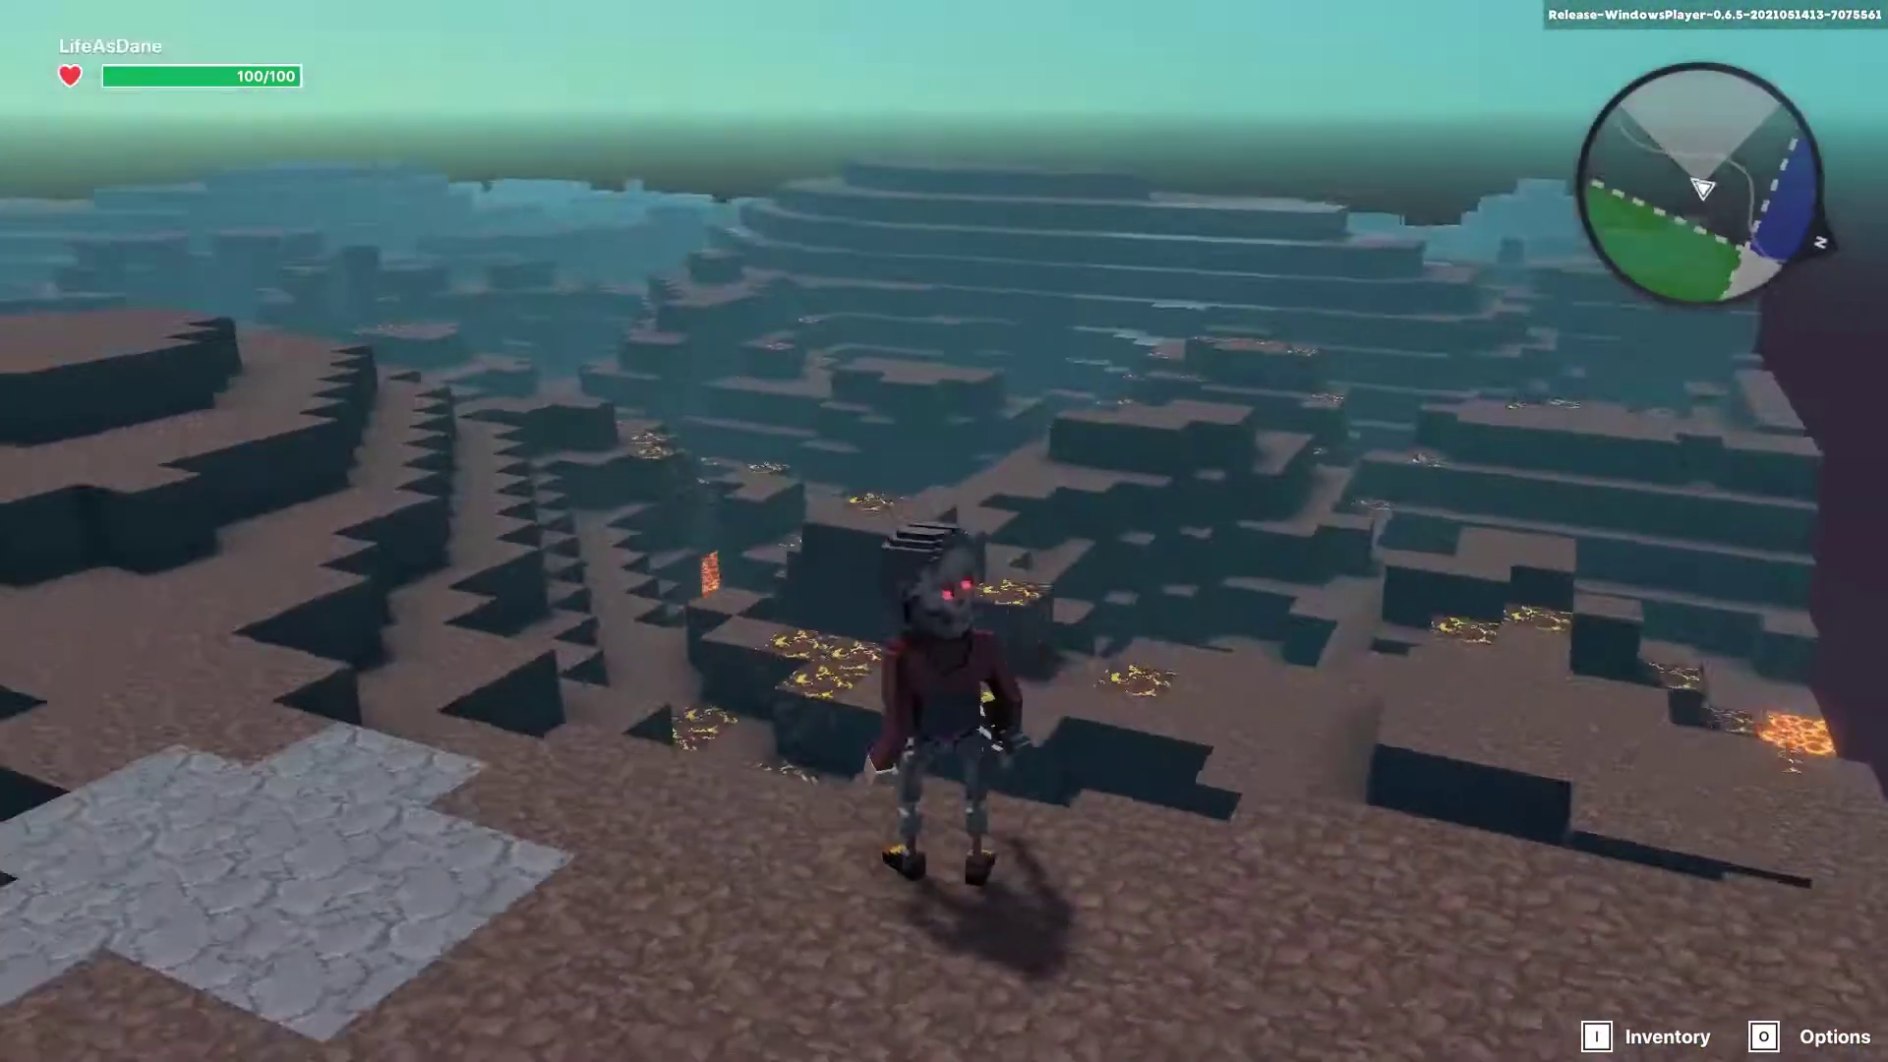
Step: Run the avatar back across the grey stone patch, climb the neighbouring stepped hill and survey the Nether terrain from its summit
{"action": "key", "text": "w"}
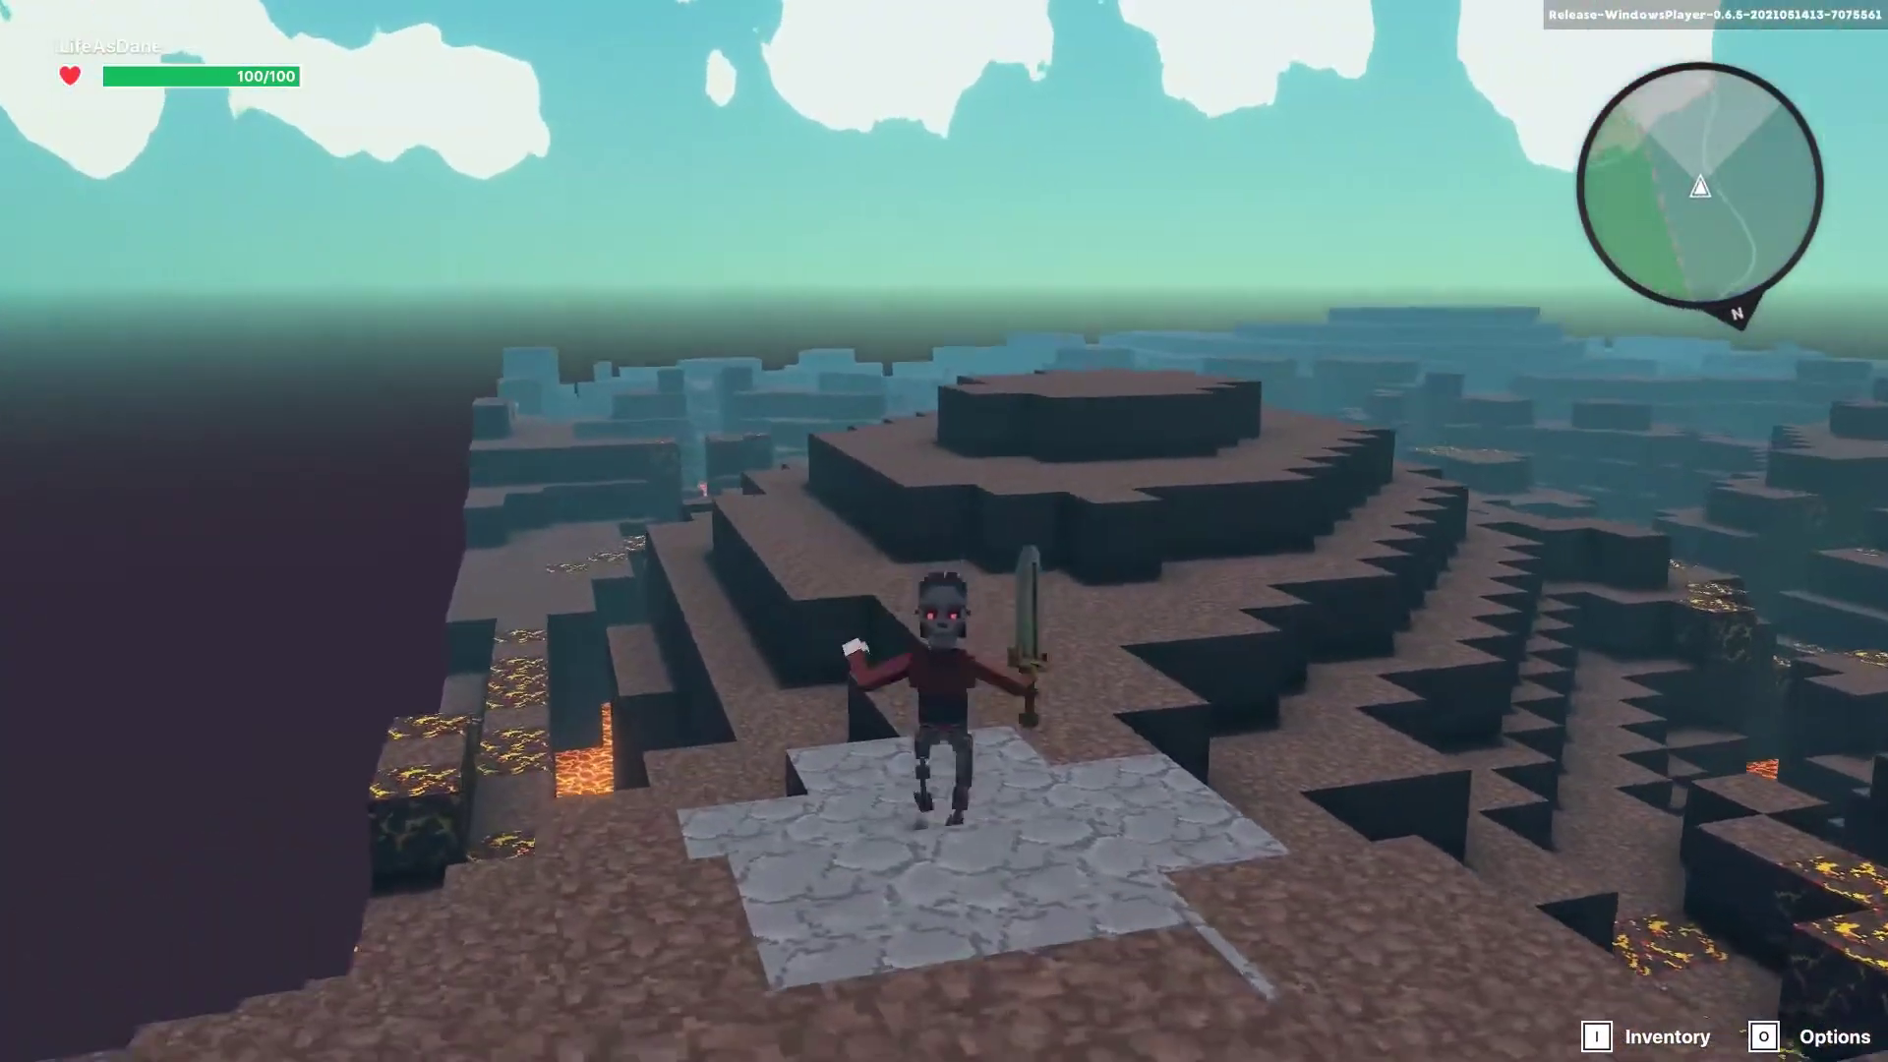
{"action": "key", "text": "w"}
{"action": "key", "text": "space"}
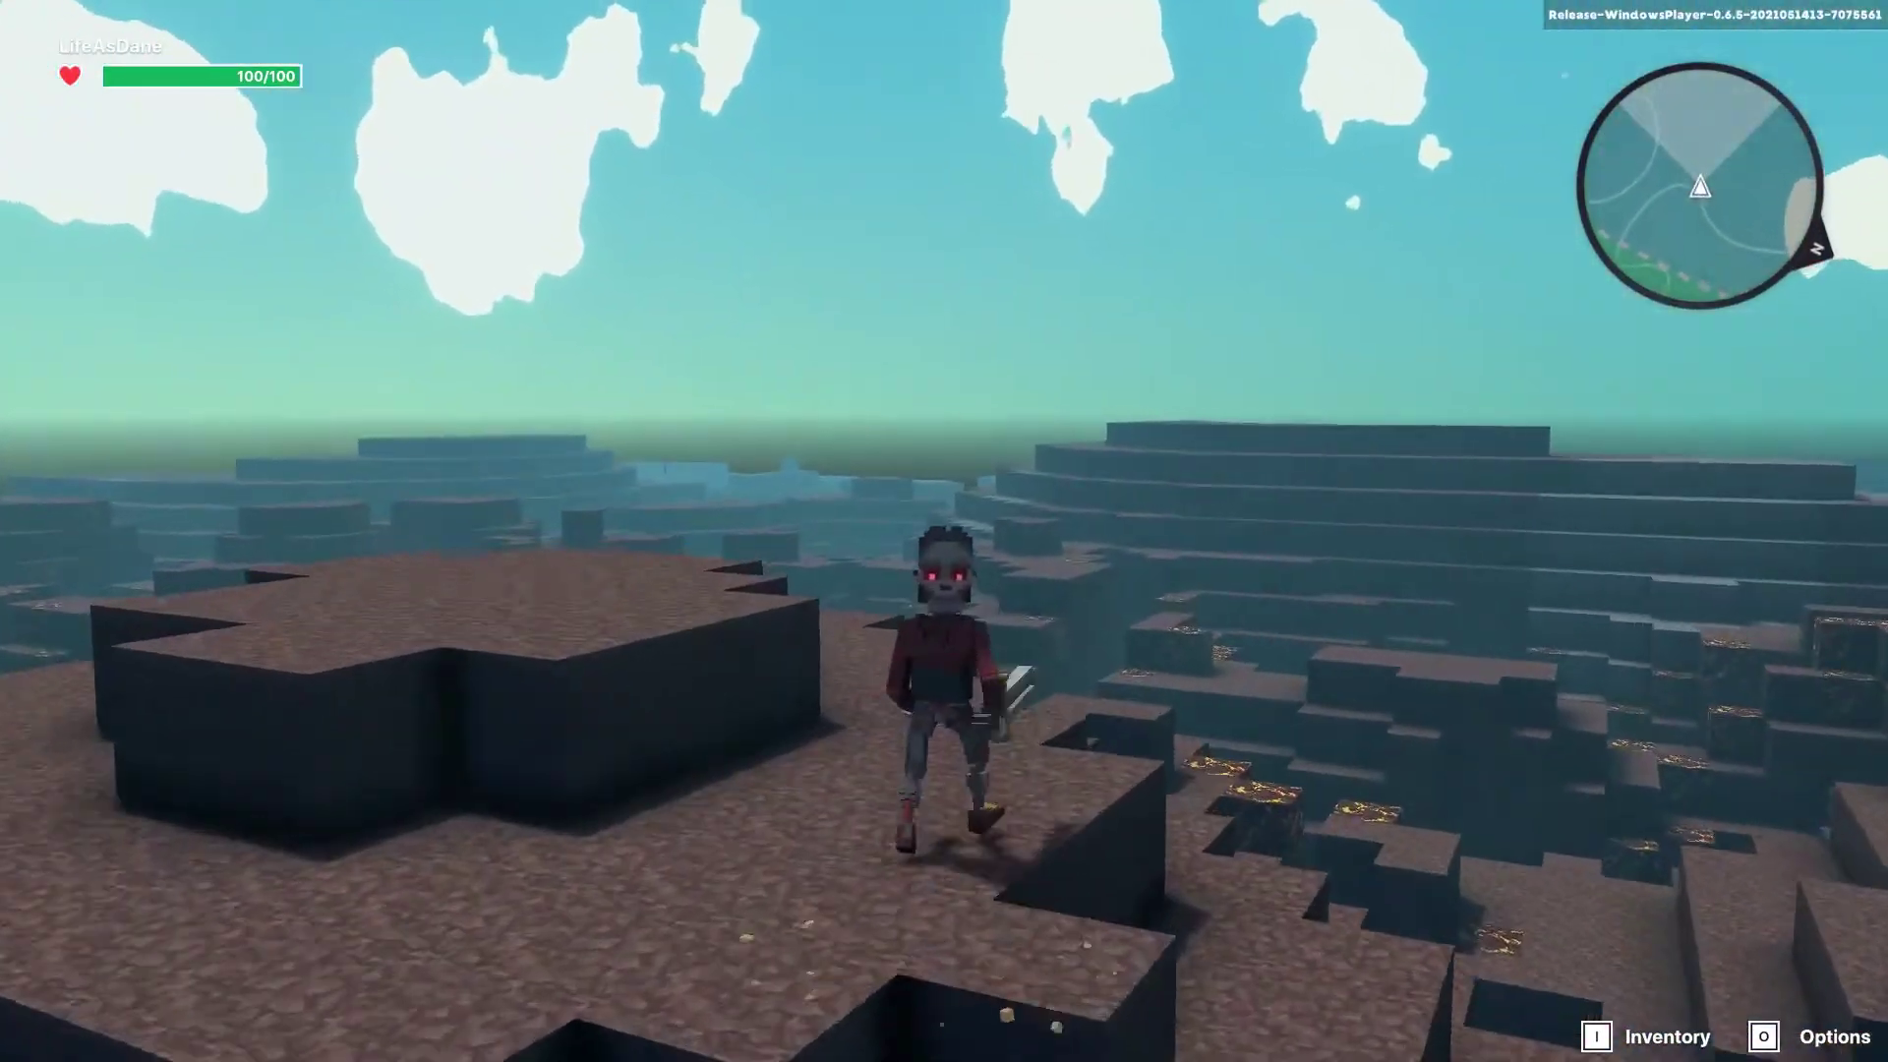
{"action": "key", "text": "w"}
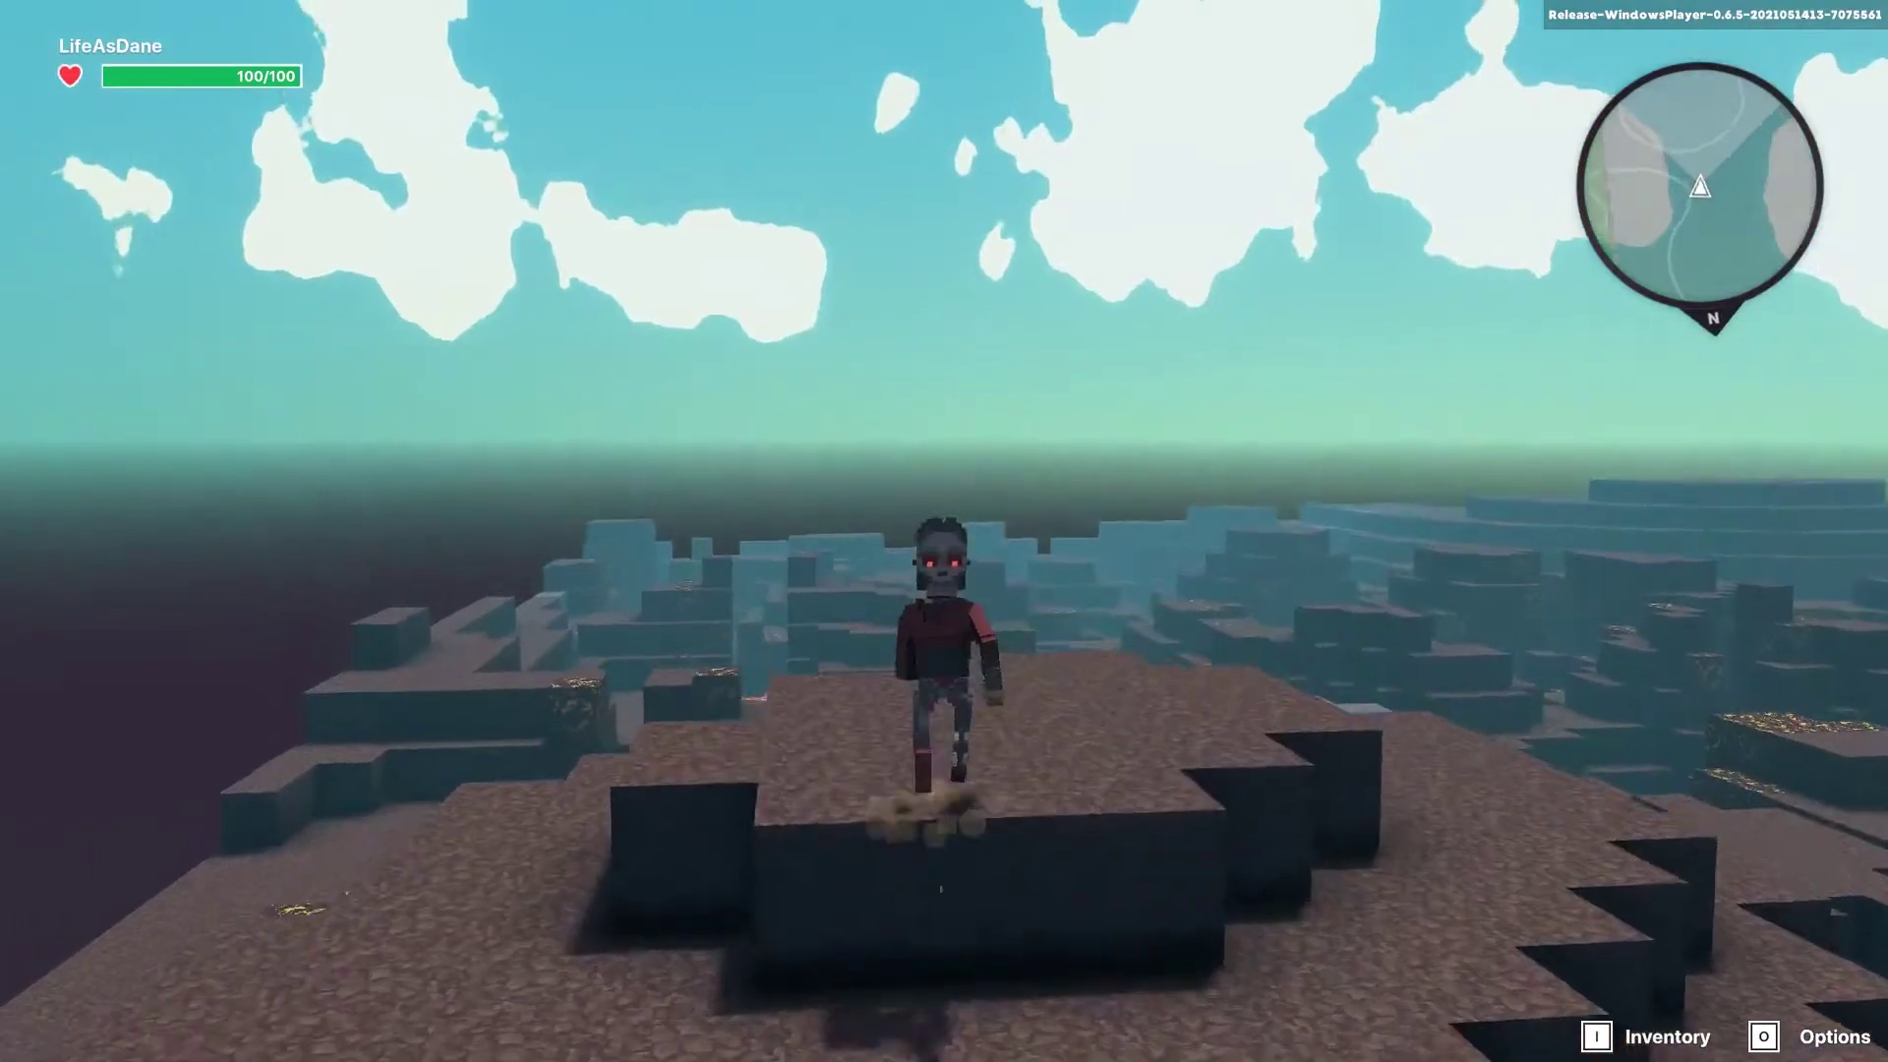
{"action": "key", "text": "w"}
{"action": "key", "text": "s"}
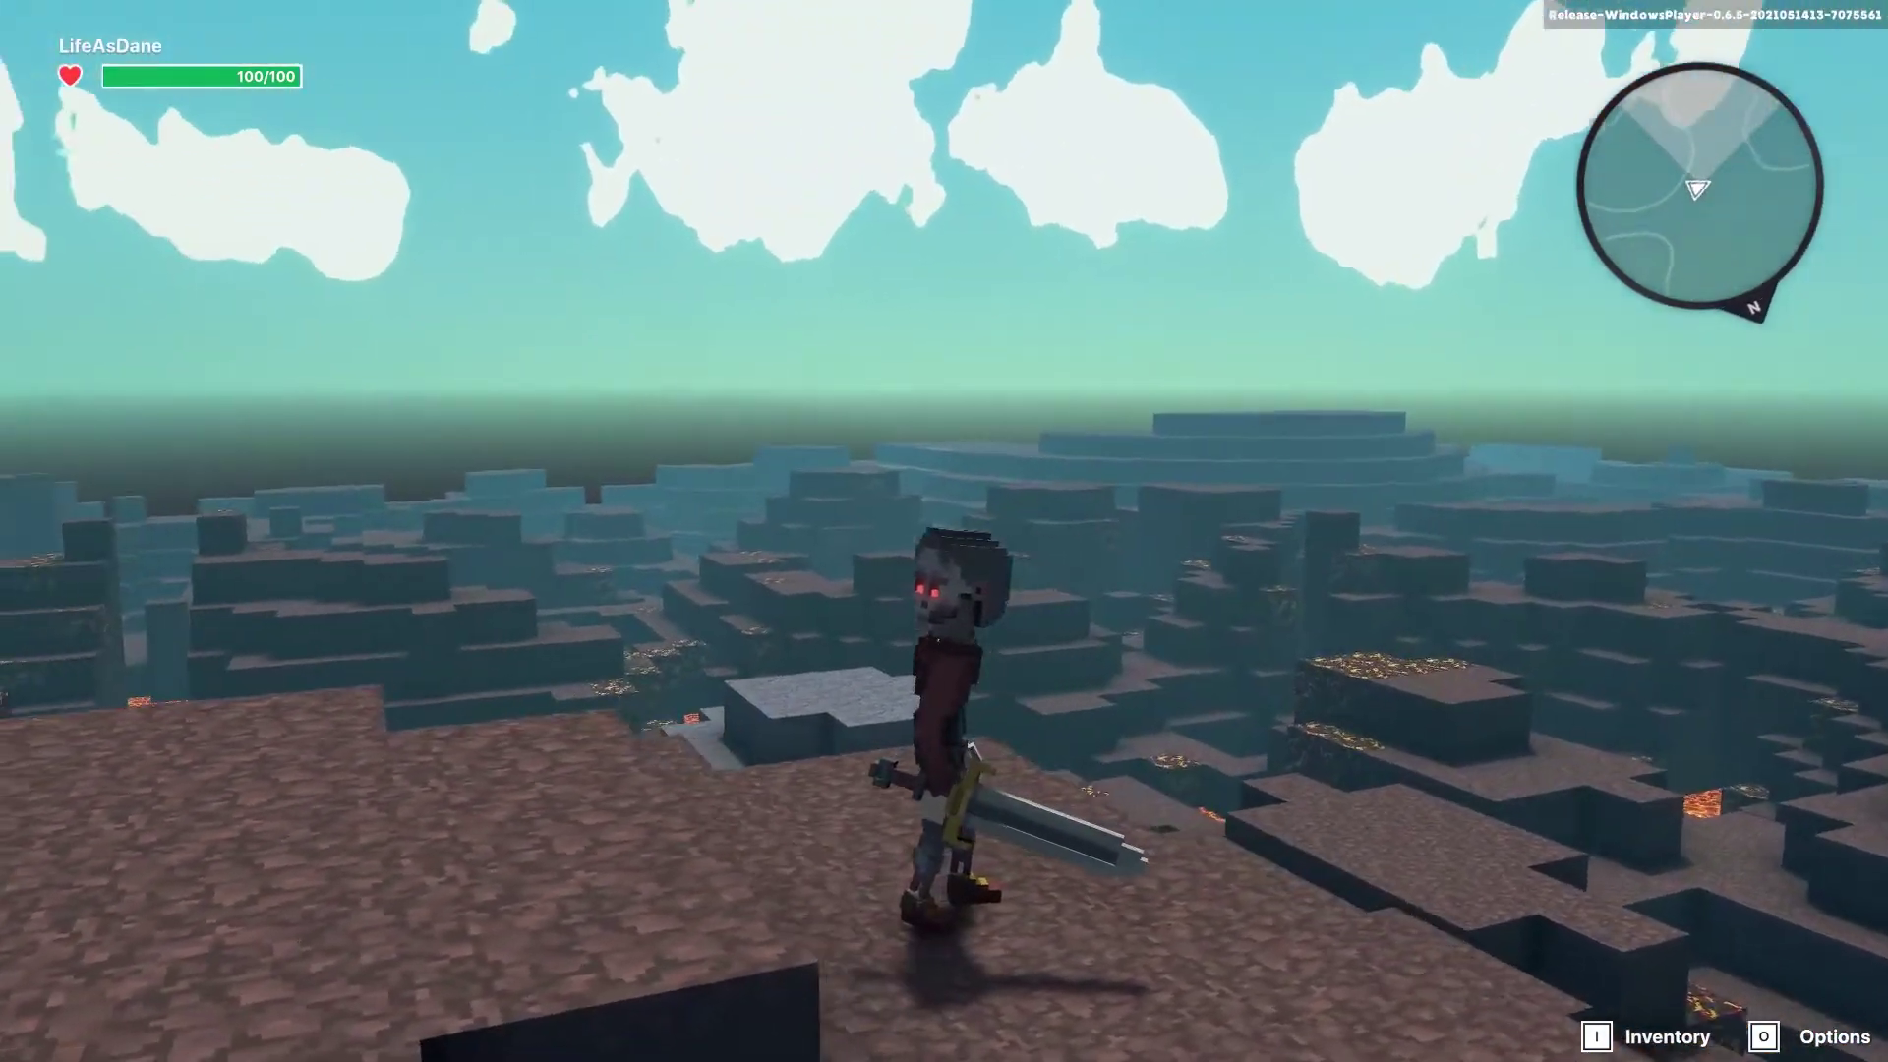
{"action": "key", "text": "w"}
{"action": "key", "text": "s"}
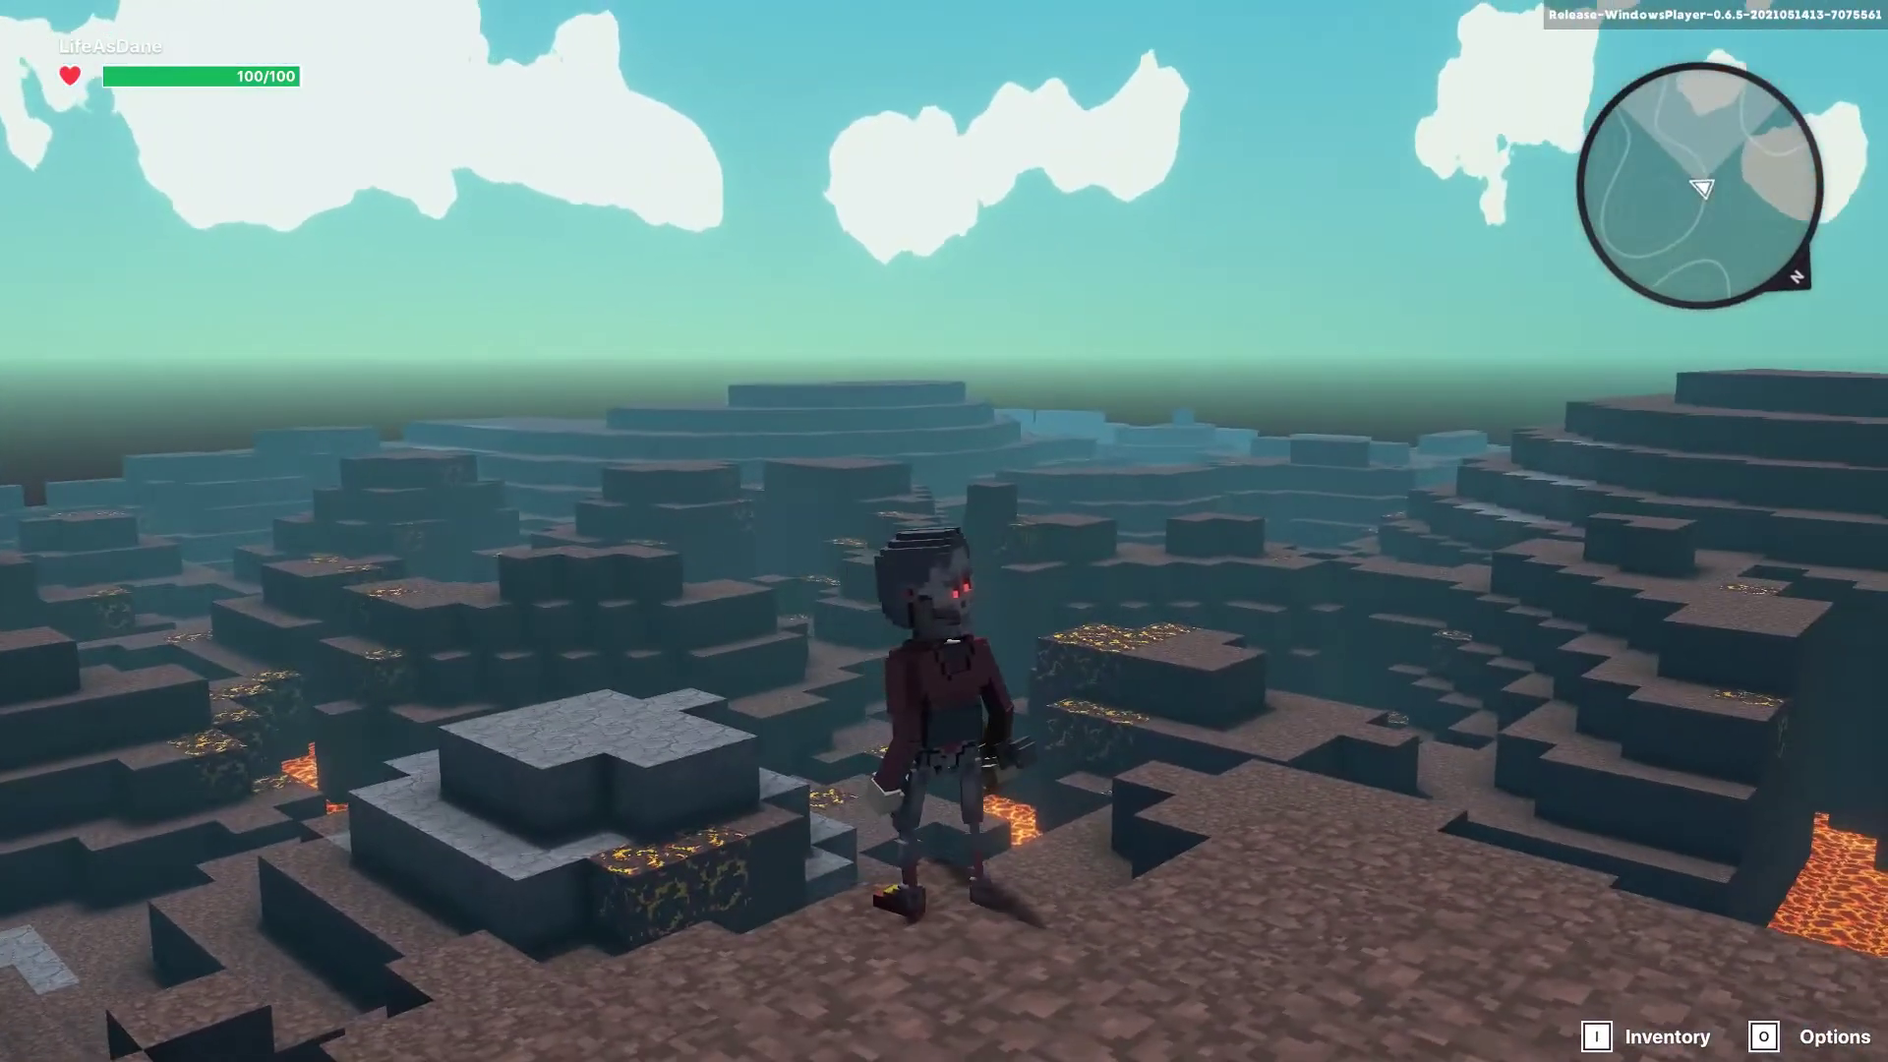
Step: End the play test and go back to the main menu without saving the Nether experience
{"action": "key", "text": "Escape"}
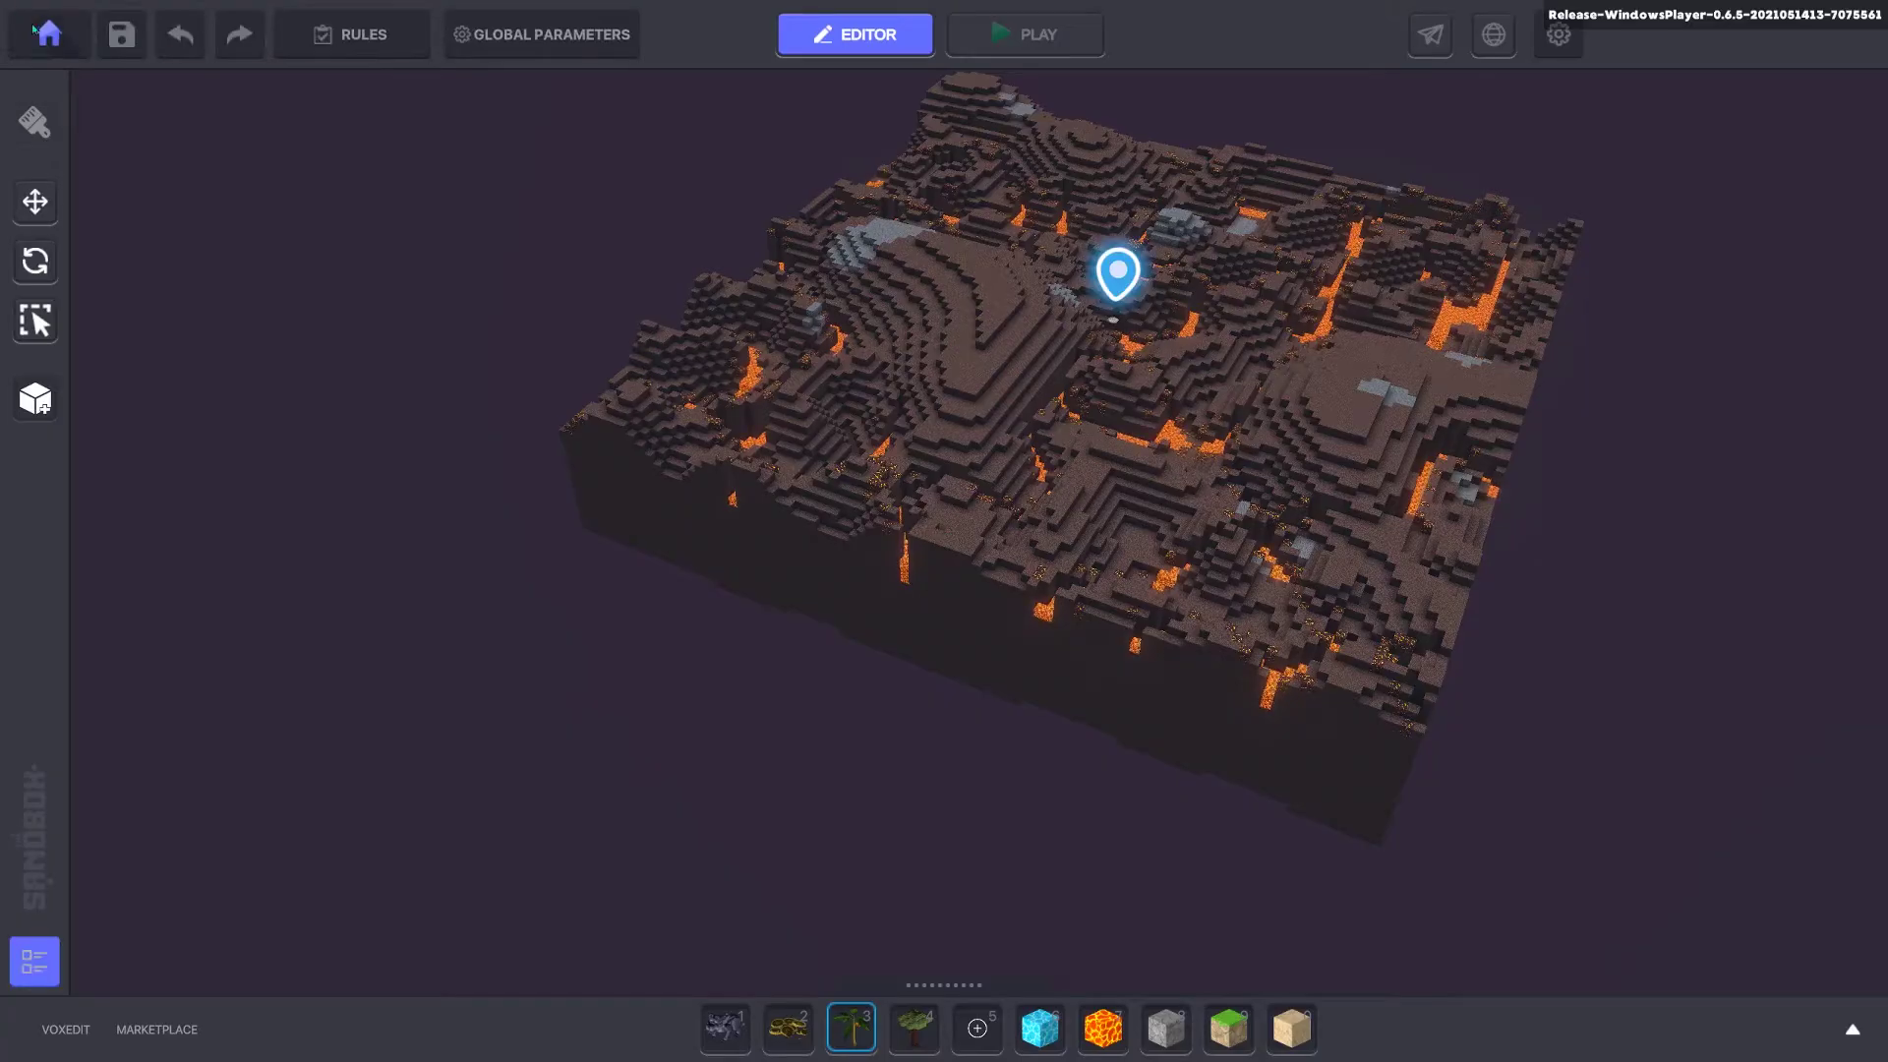
{"action": "left_click", "coordinate": [29, 19]}
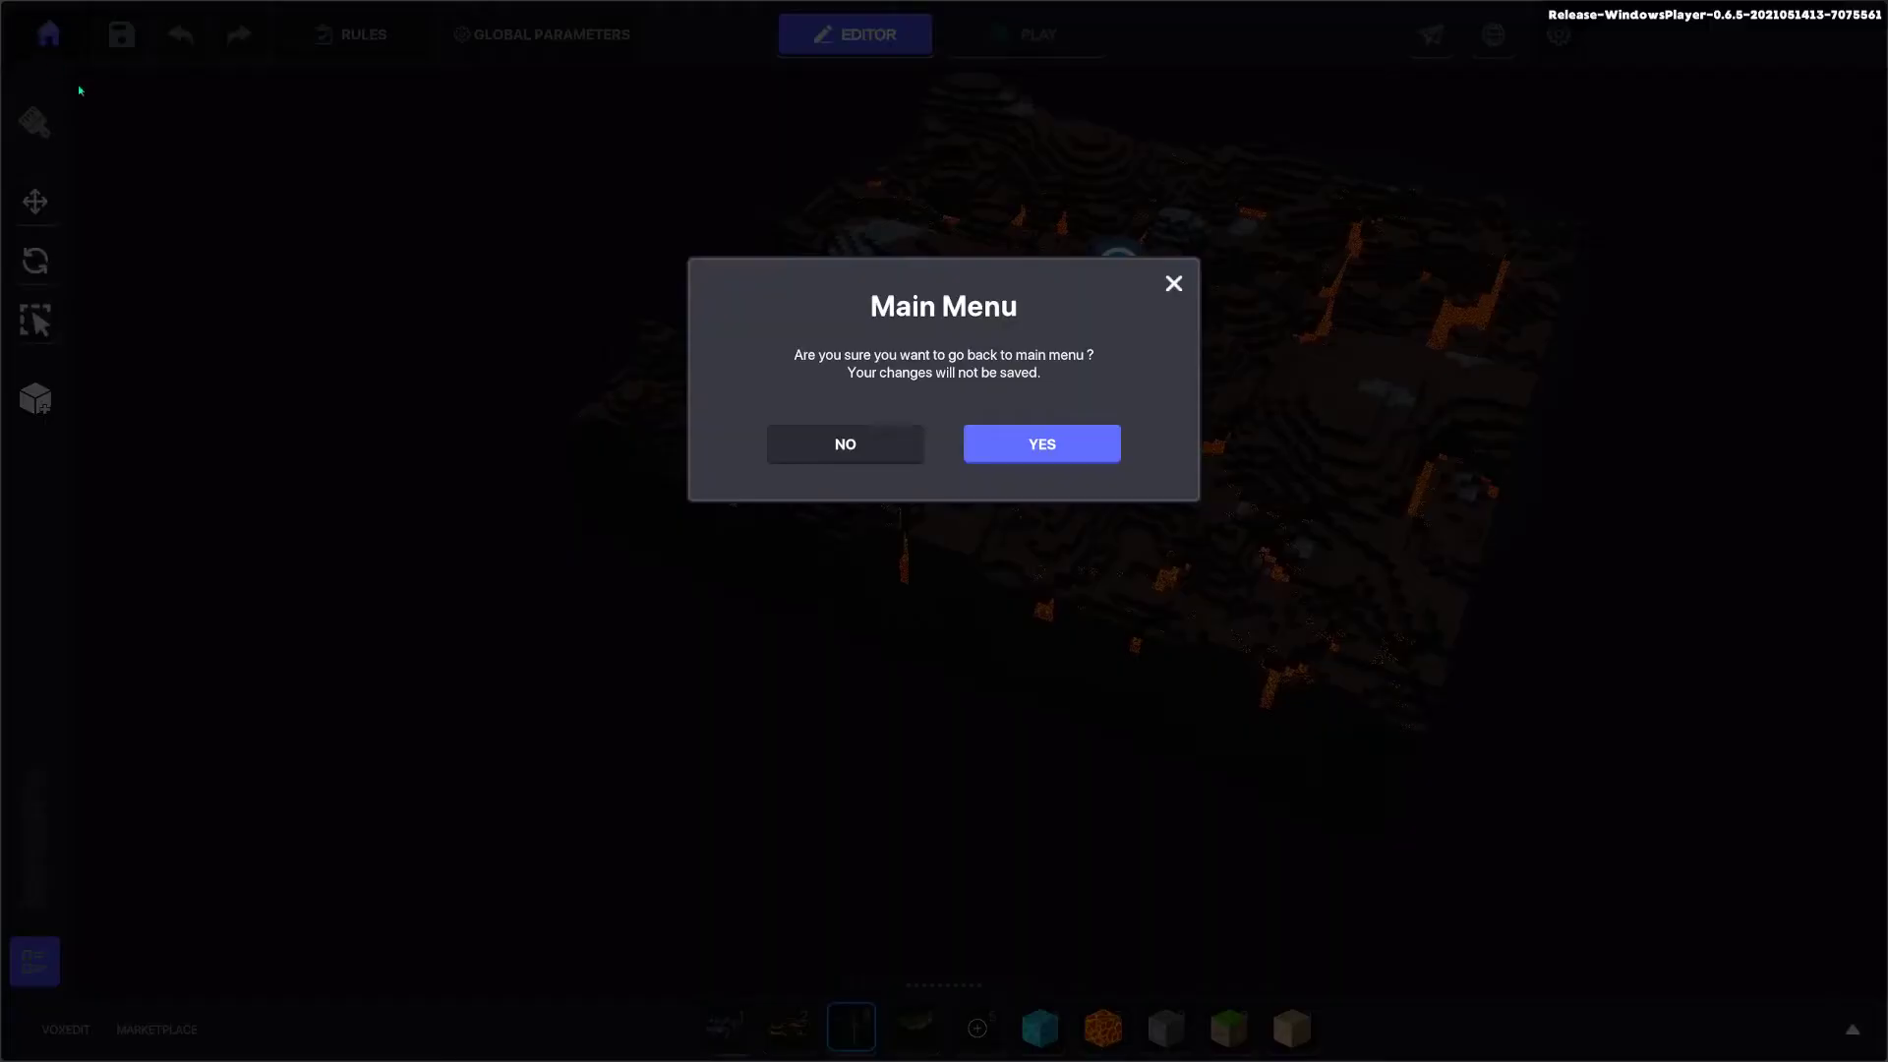
{"action": "left_click", "coordinate": [1046, 442]}
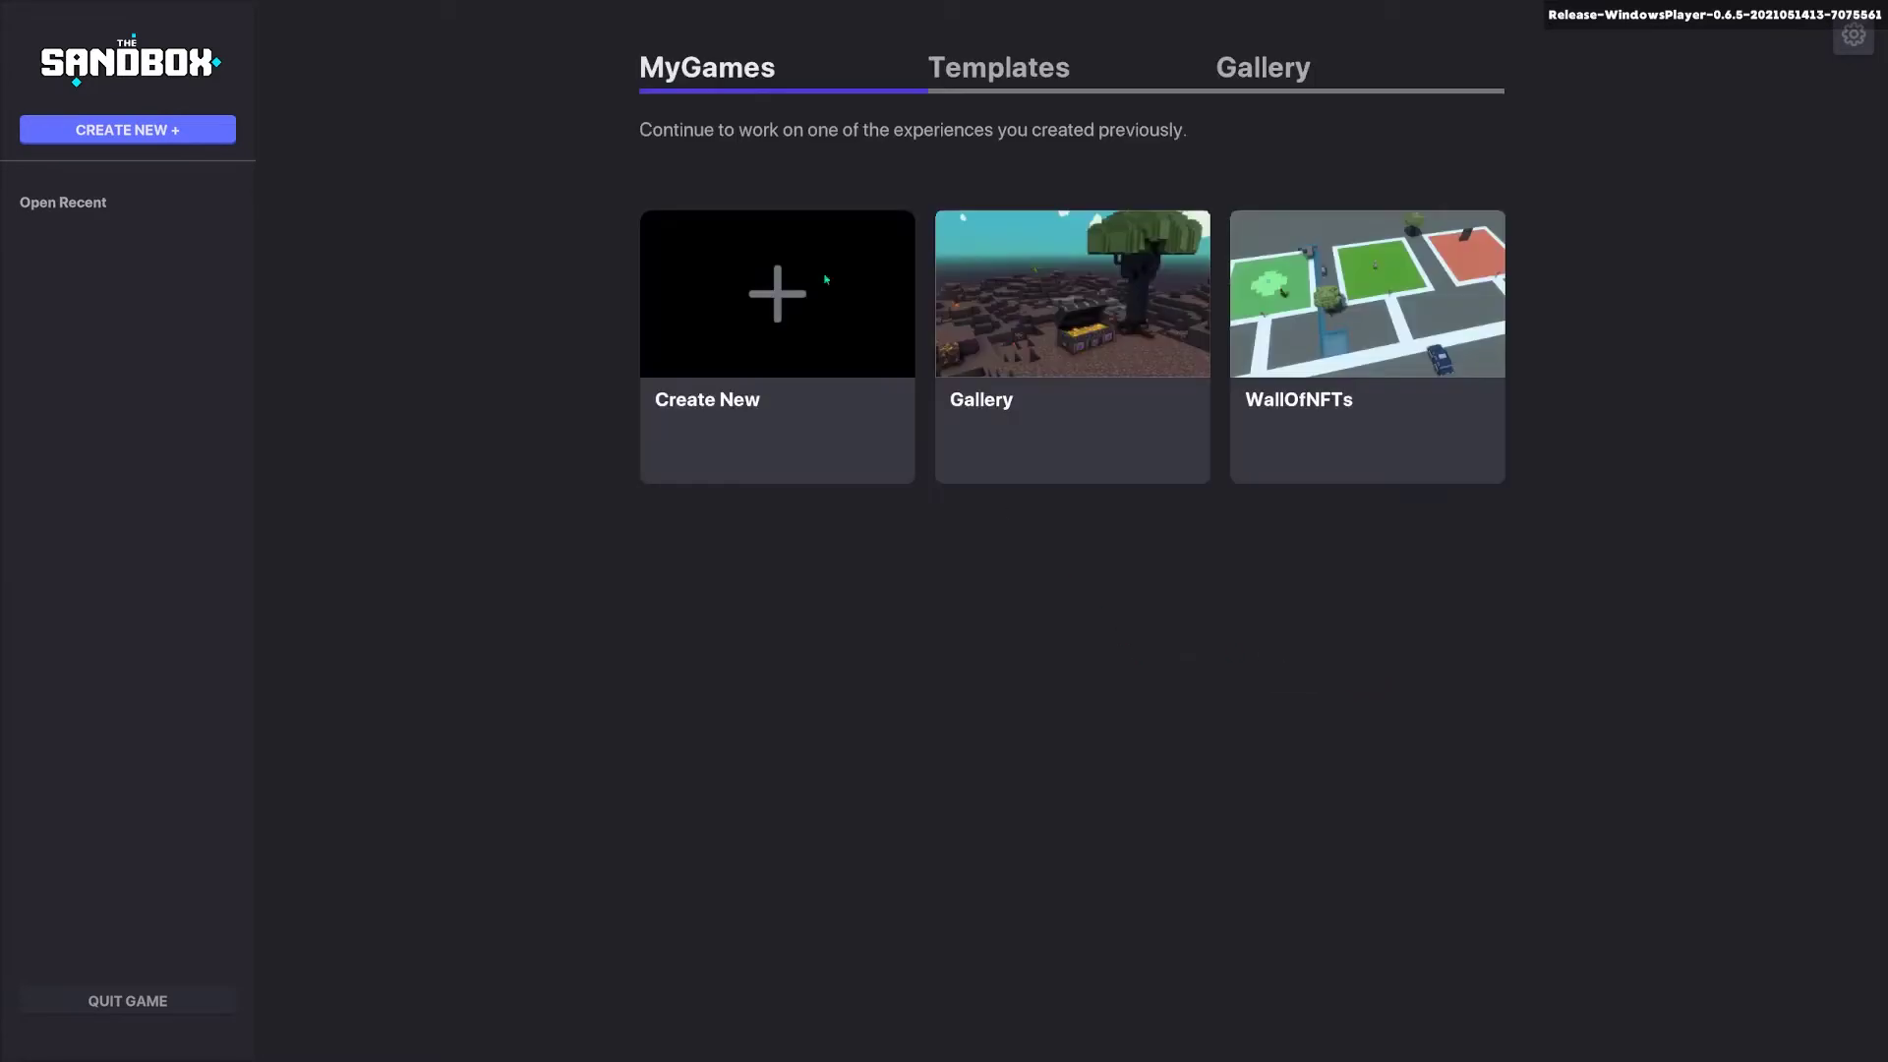
Step: Create a new experience with the Meadow theme and a 1x1 land size
{"action": "left_click", "coordinate": [201, 132]}
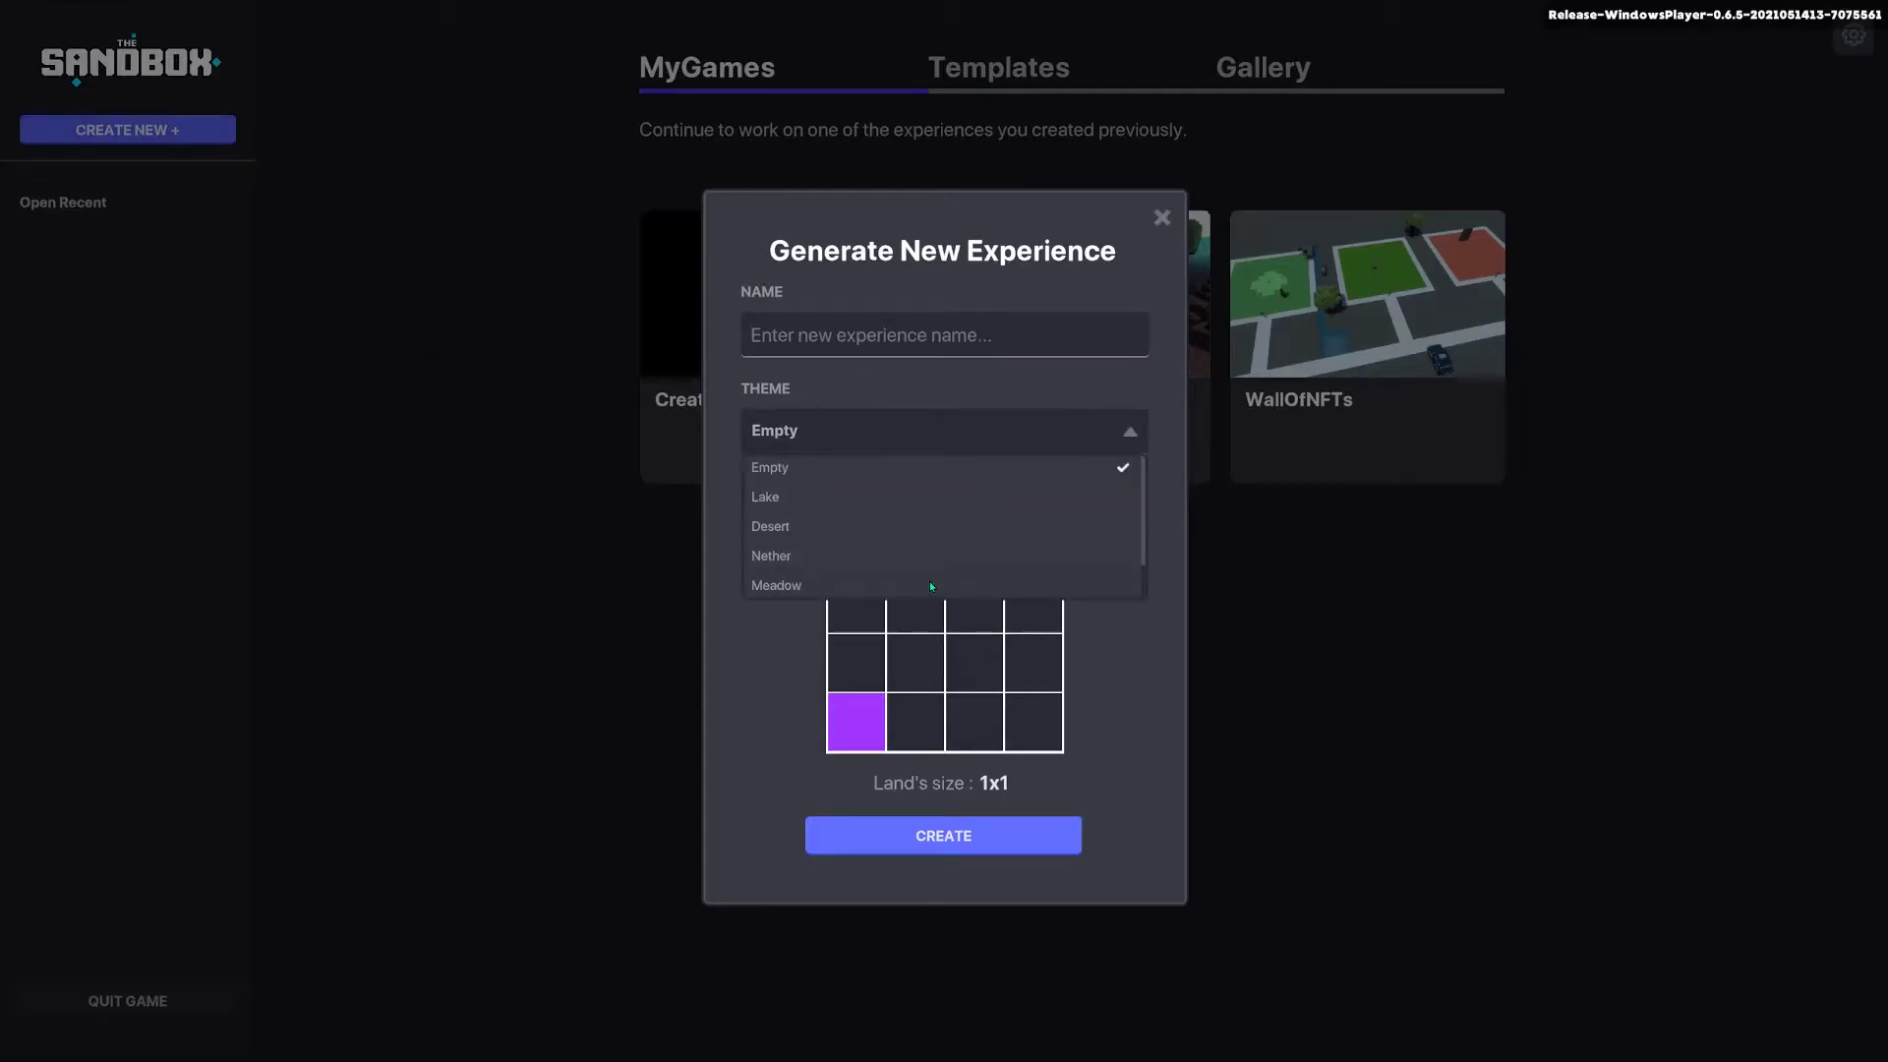
{"action": "left_click", "coordinate": [930, 585]}
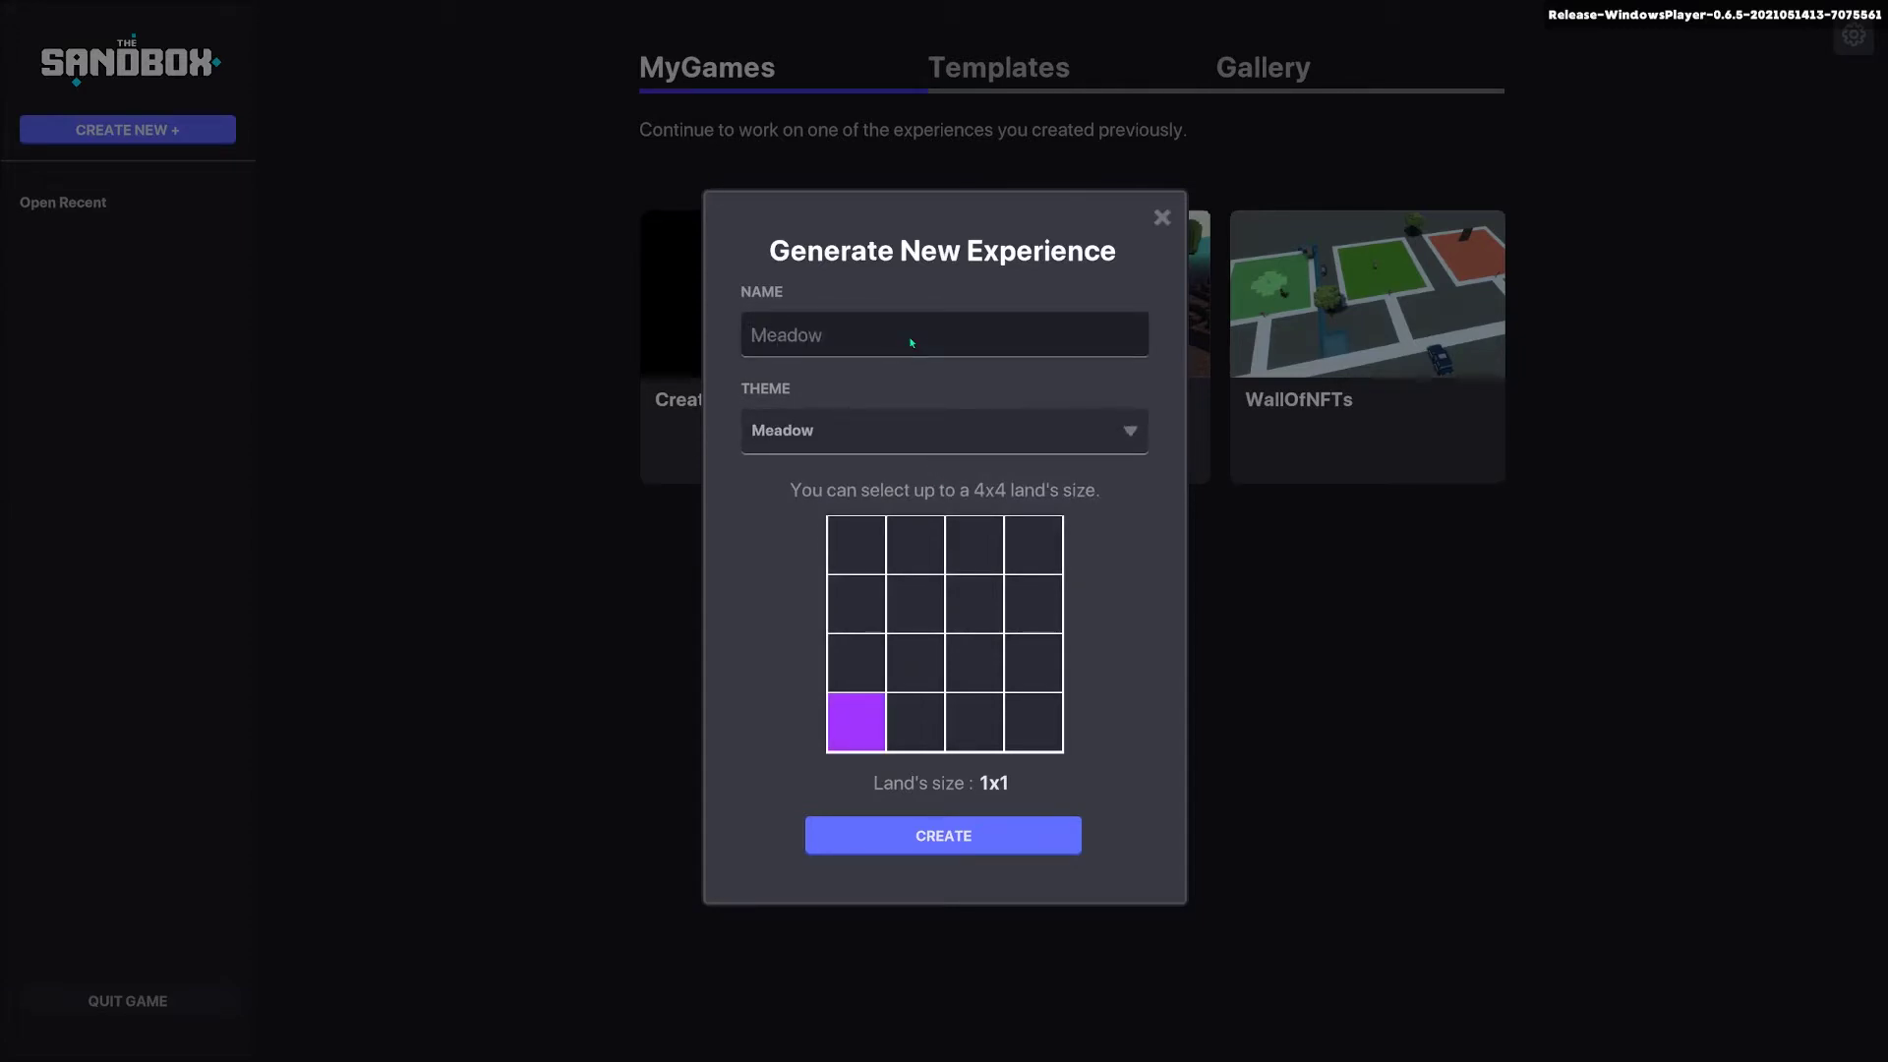
{"action": "left_click", "coordinate": [906, 833]}
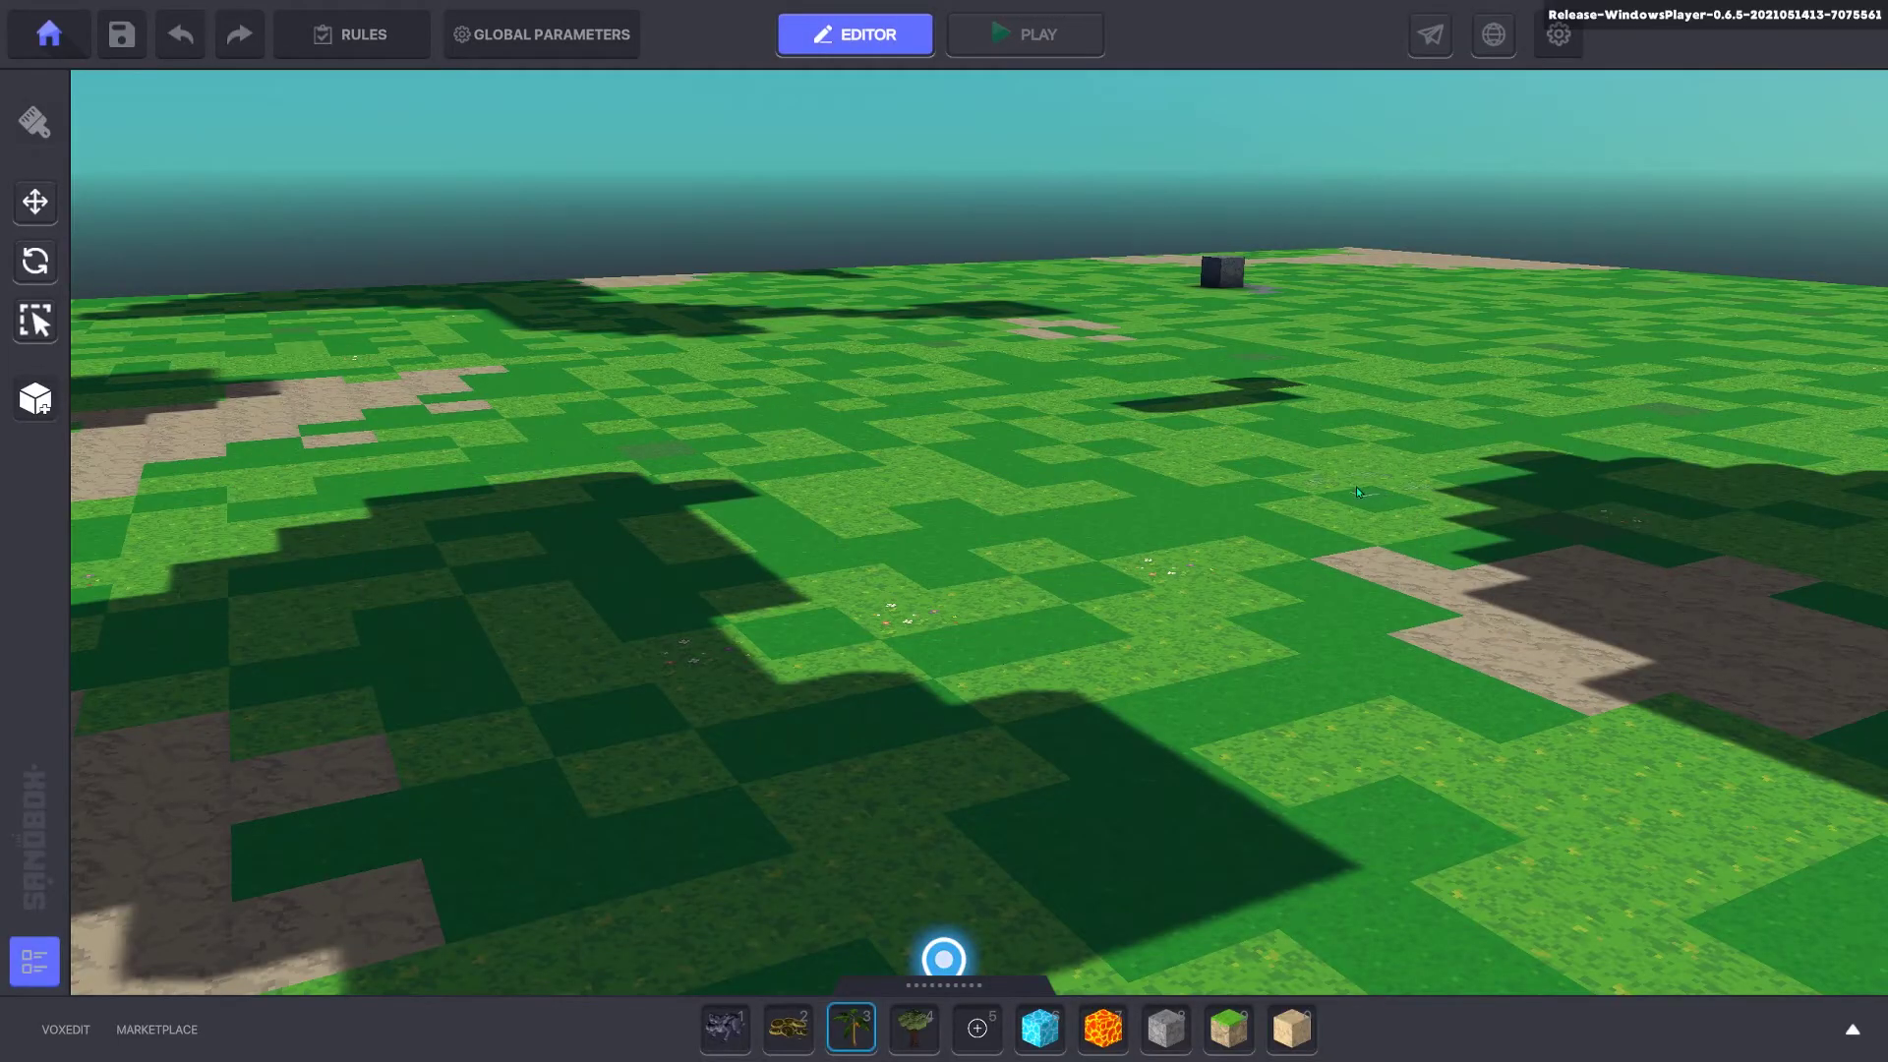
Step: Examine the Meadow terrain from ground level, along its edges and from below, including the floating blocks overhead
{"action": "mouse_move", "coordinate": [1340, 490]}
{"action": "right_mouse_down"}
{"action": "mouse_move", "coordinate": [1180, 487]}
{"action": "mouse_move", "coordinate": [1164, 531]}
{"action": "mouse_move", "coordinate": [1341, 494]}
{"action": "right_mouse_up"}
{"action": "scroll", "coordinate": [1070, 665], "scroll_direction": "up", "scroll_amount": 4}
{"action": "scroll", "coordinate": [729, 702], "scroll_direction": "down", "scroll_amount": 4}
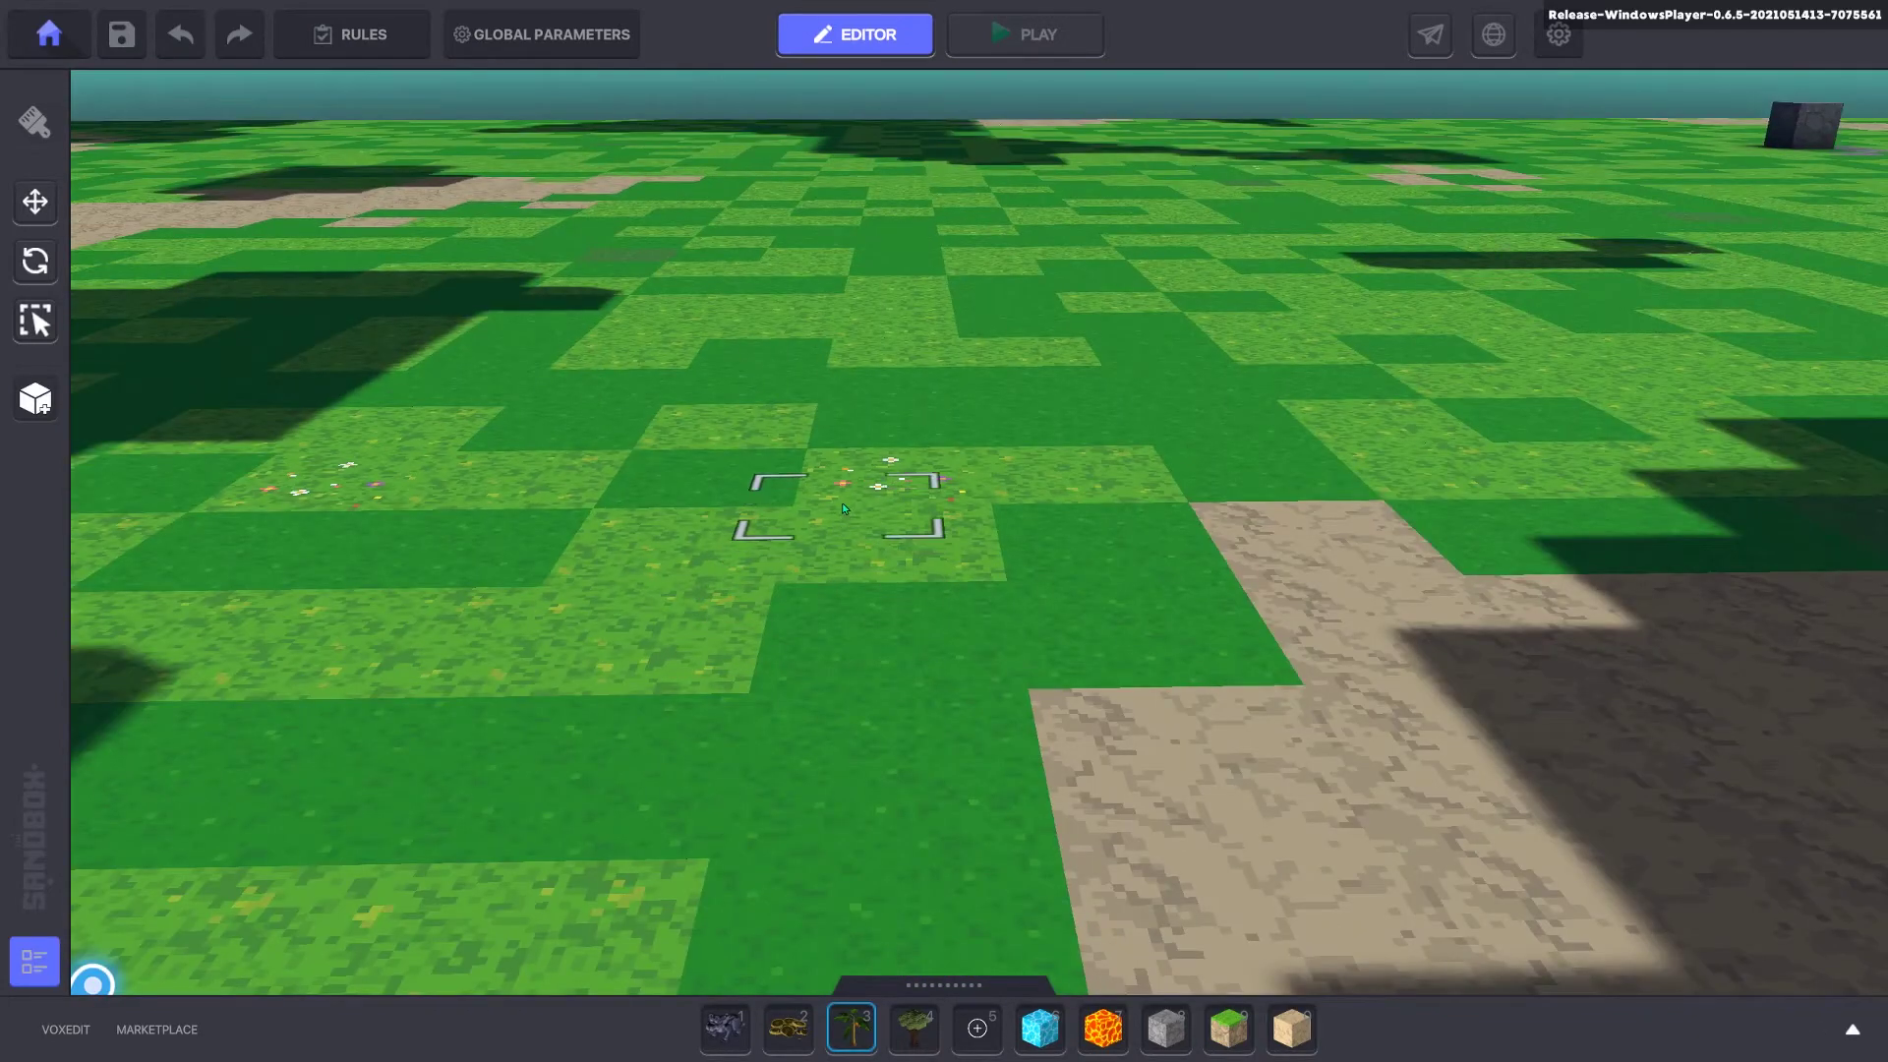
{"action": "scroll", "coordinate": [841, 503], "scroll_direction": "down", "scroll_amount": 4}
{"action": "right_click_drag", "start_coordinate": [841, 504], "coordinate": [836, 472]}
{"action": "scroll", "coordinate": [836, 482], "scroll_direction": "down", "scroll_amount": 3}
{"action": "scroll", "coordinate": [462, 509], "scroll_direction": "down", "scroll_amount": 6}
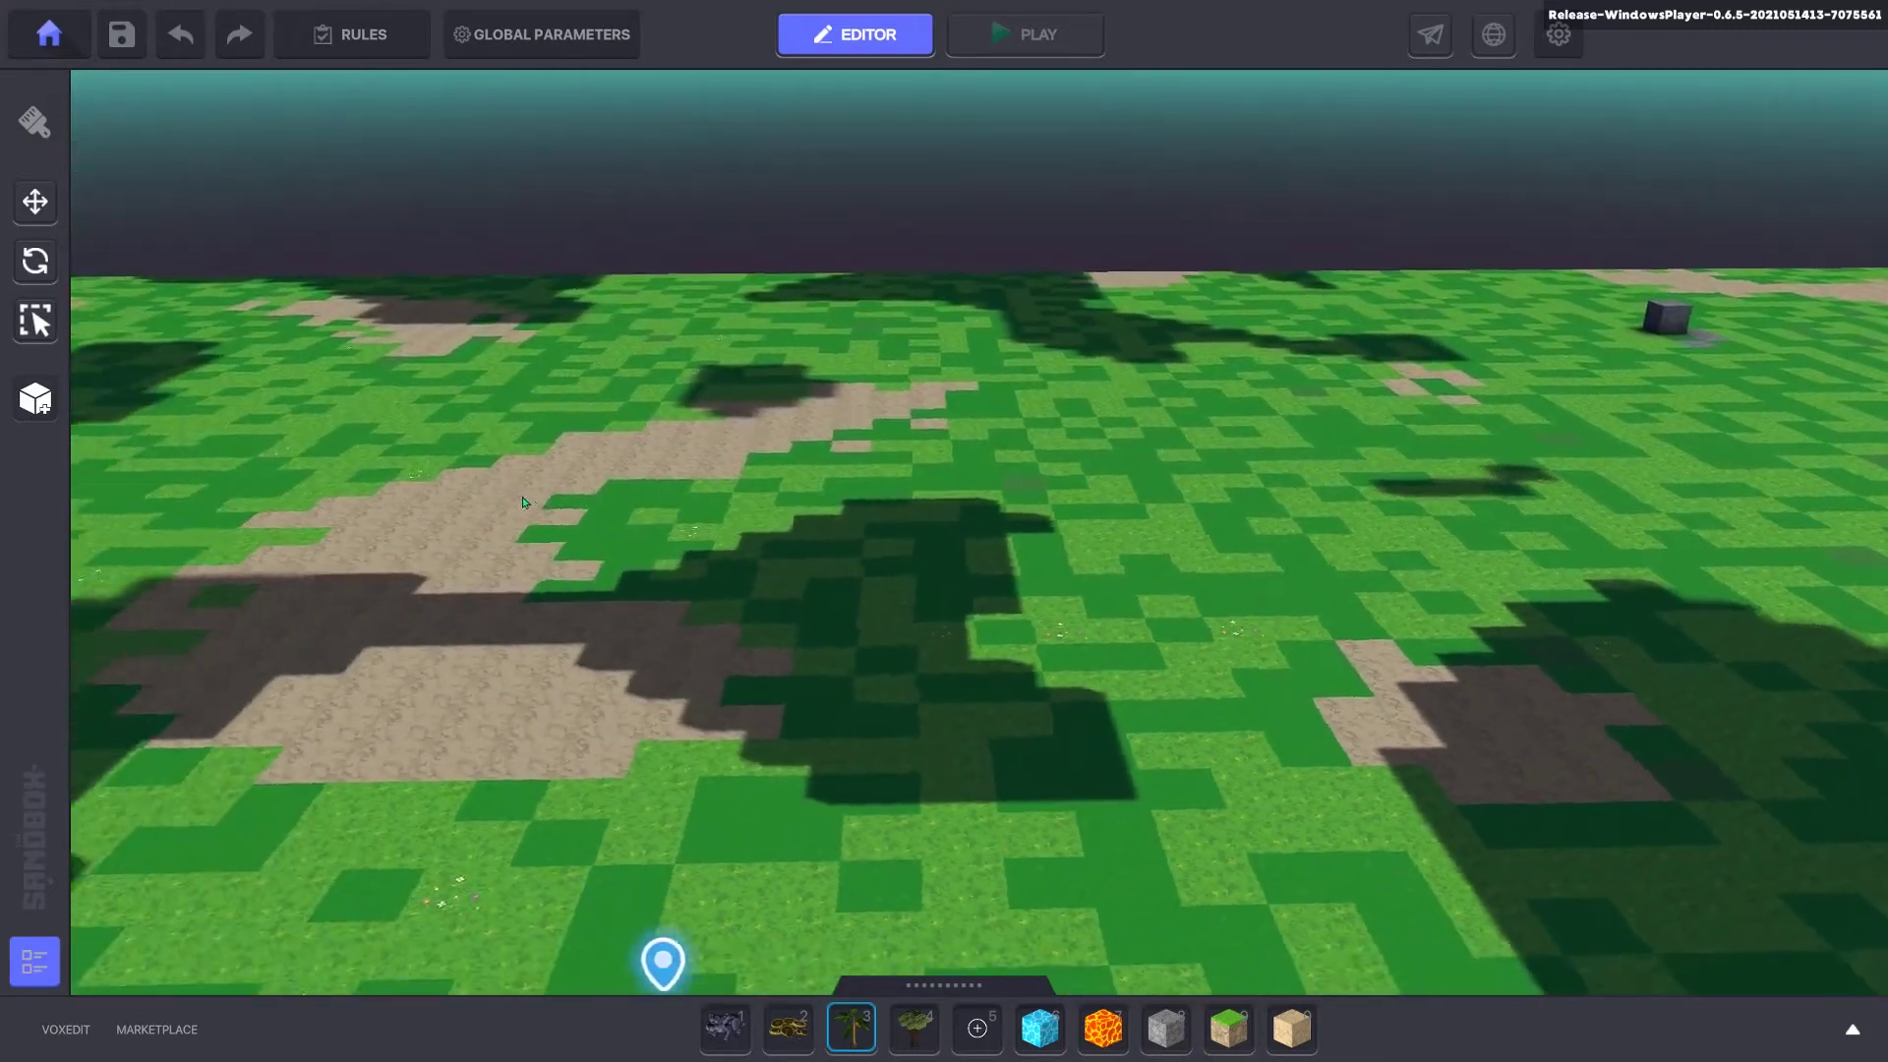
{"action": "scroll", "coordinate": [496, 509], "scroll_direction": "down", "scroll_amount": 8}
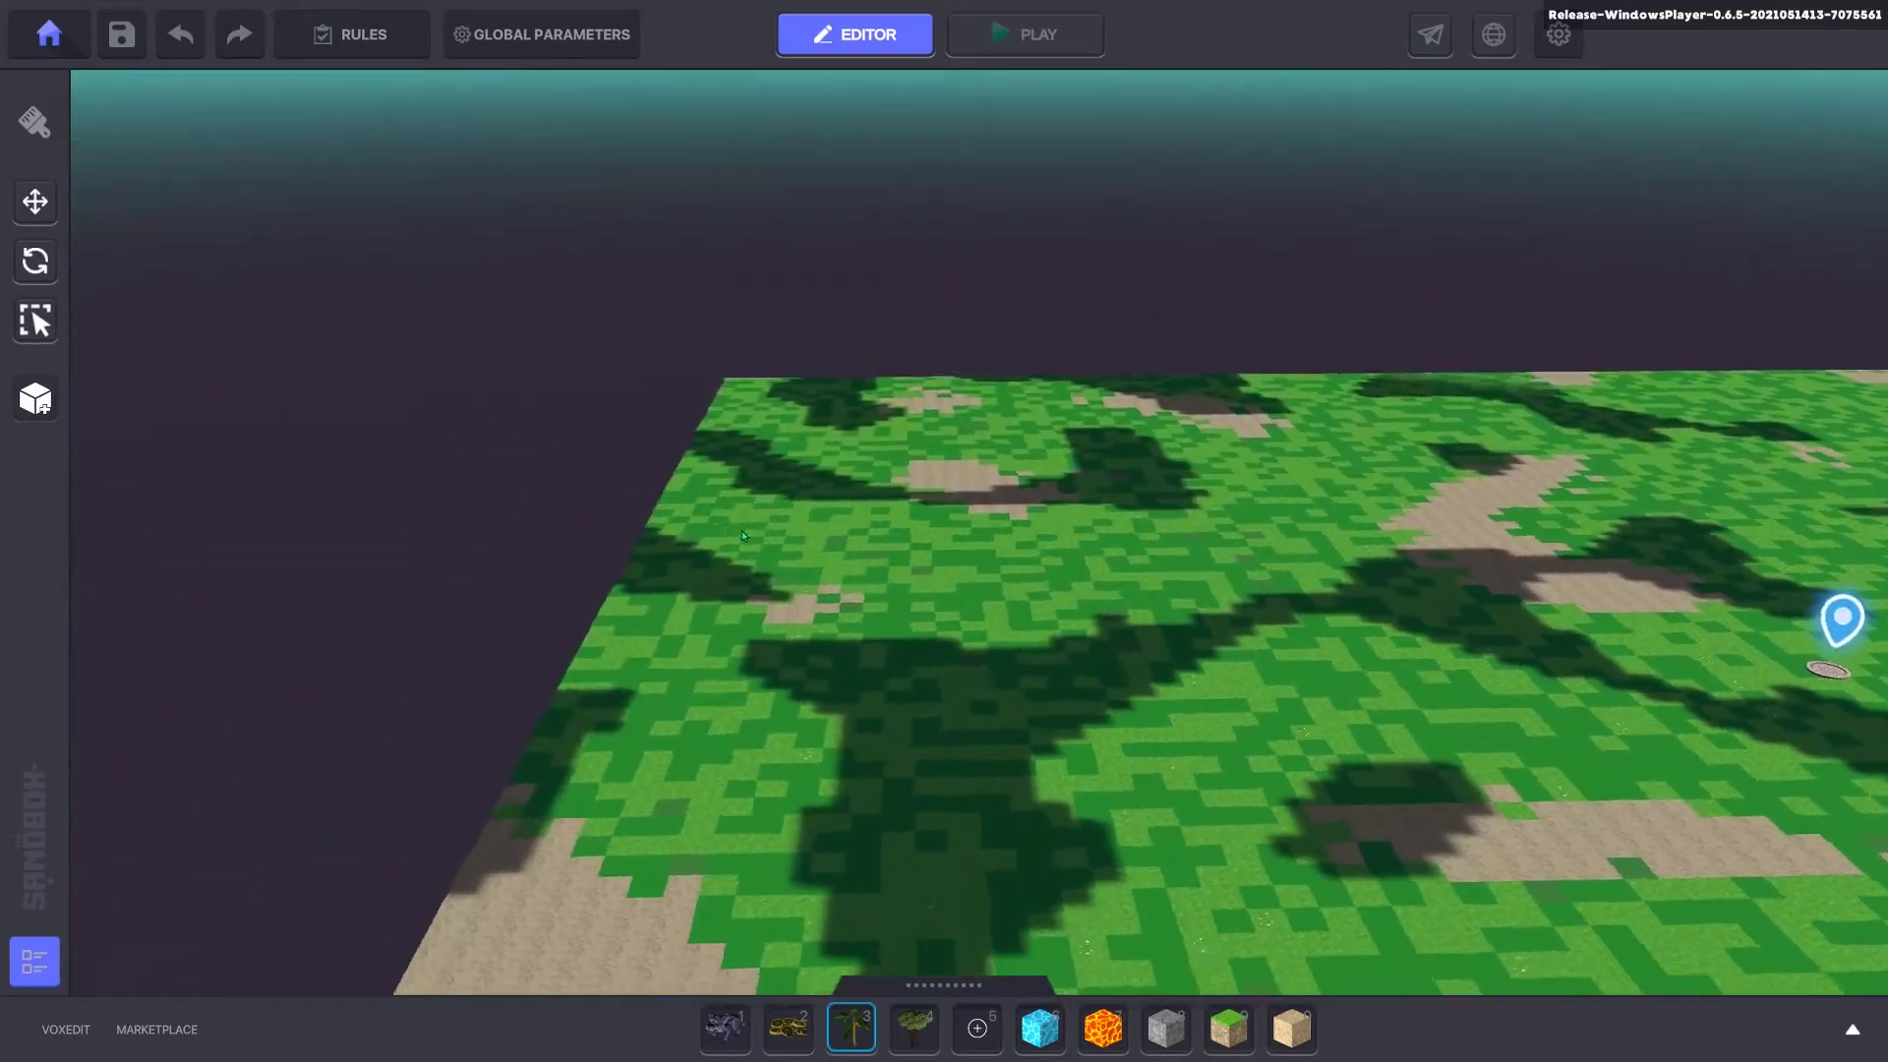
{"action": "right_click_drag", "start_coordinate": [926, 617], "coordinate": [1226, 657]}
{"action": "left_click_drag", "start_coordinate": [1094, 723], "coordinate": [1226, 657]}
{"action": "right_click_drag", "start_coordinate": [1226, 657], "coordinate": [1391, 493]}
{"action": "left_click_drag", "start_coordinate": [1226, 656], "coordinate": [1522, 511]}
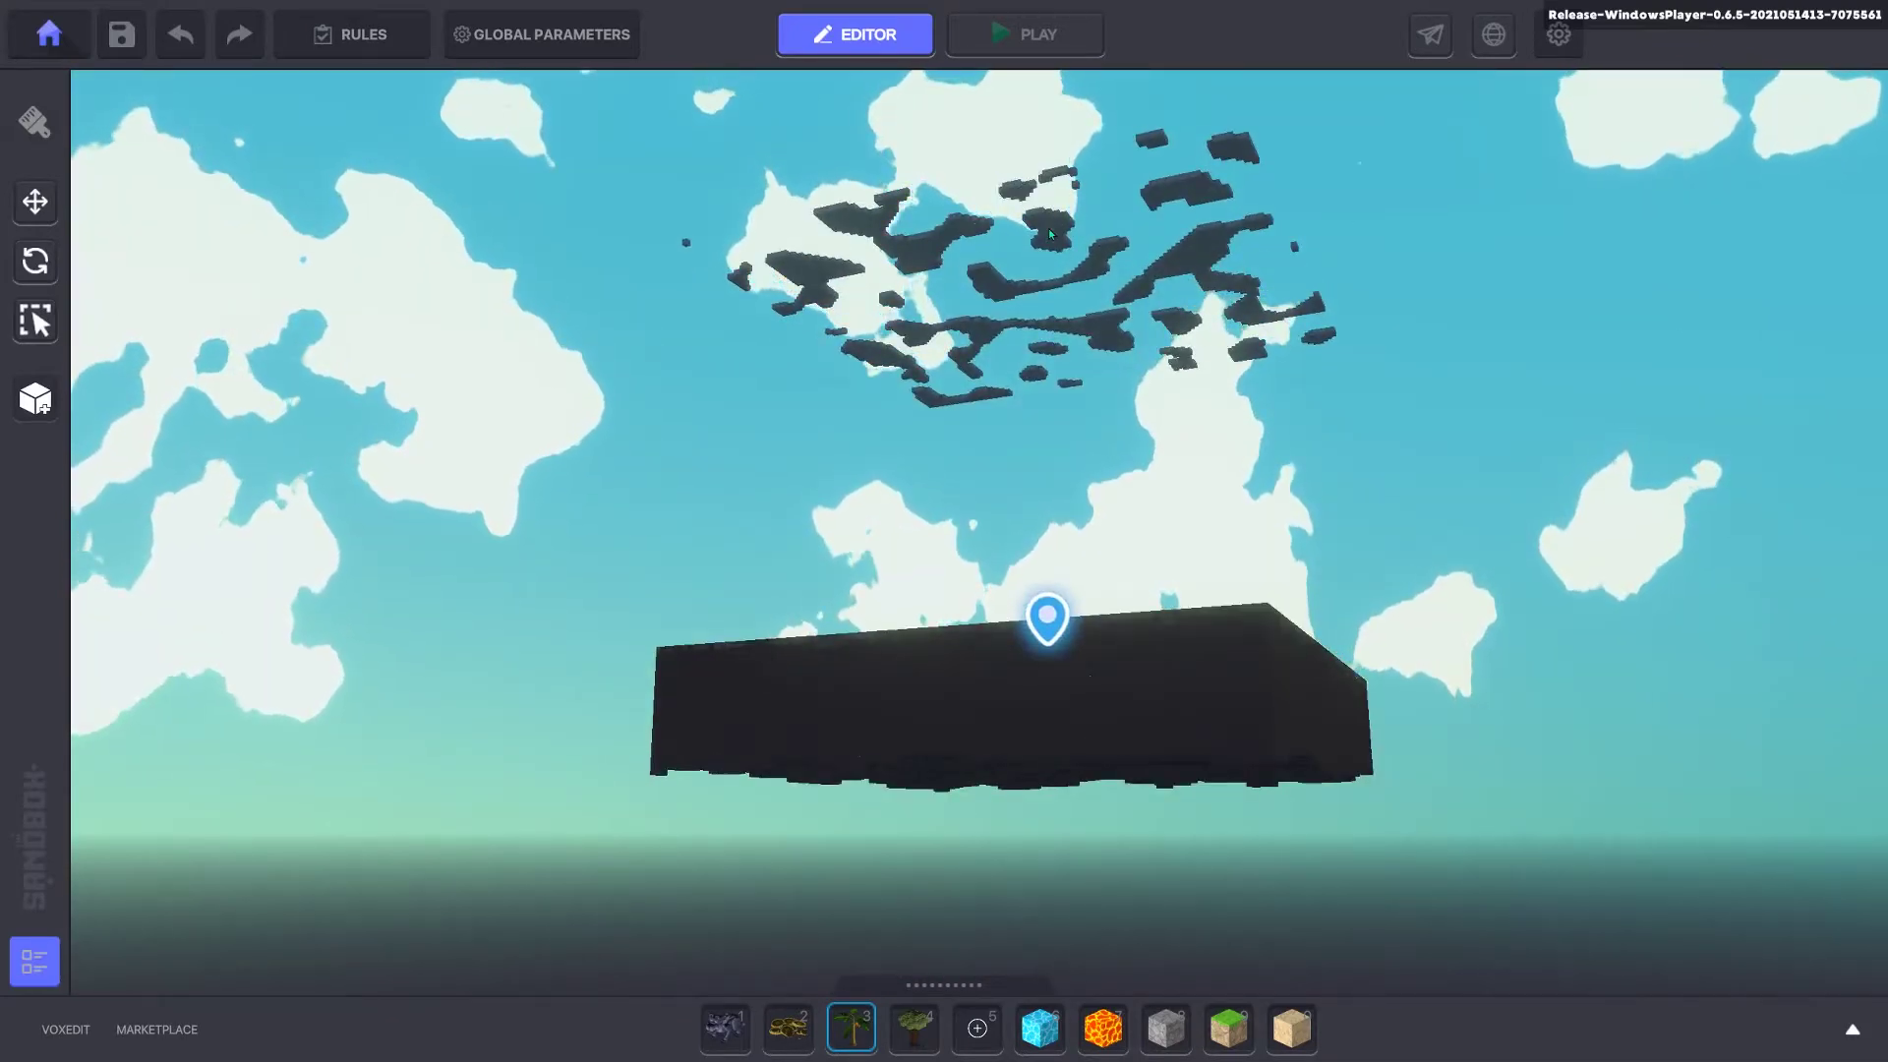
Step: Build a strip of Sand blocks onto the underside of one of the floating grey block formations above the meadow
{"action": "scroll", "coordinate": [1064, 222], "scroll_direction": "up", "scroll_amount": 3}
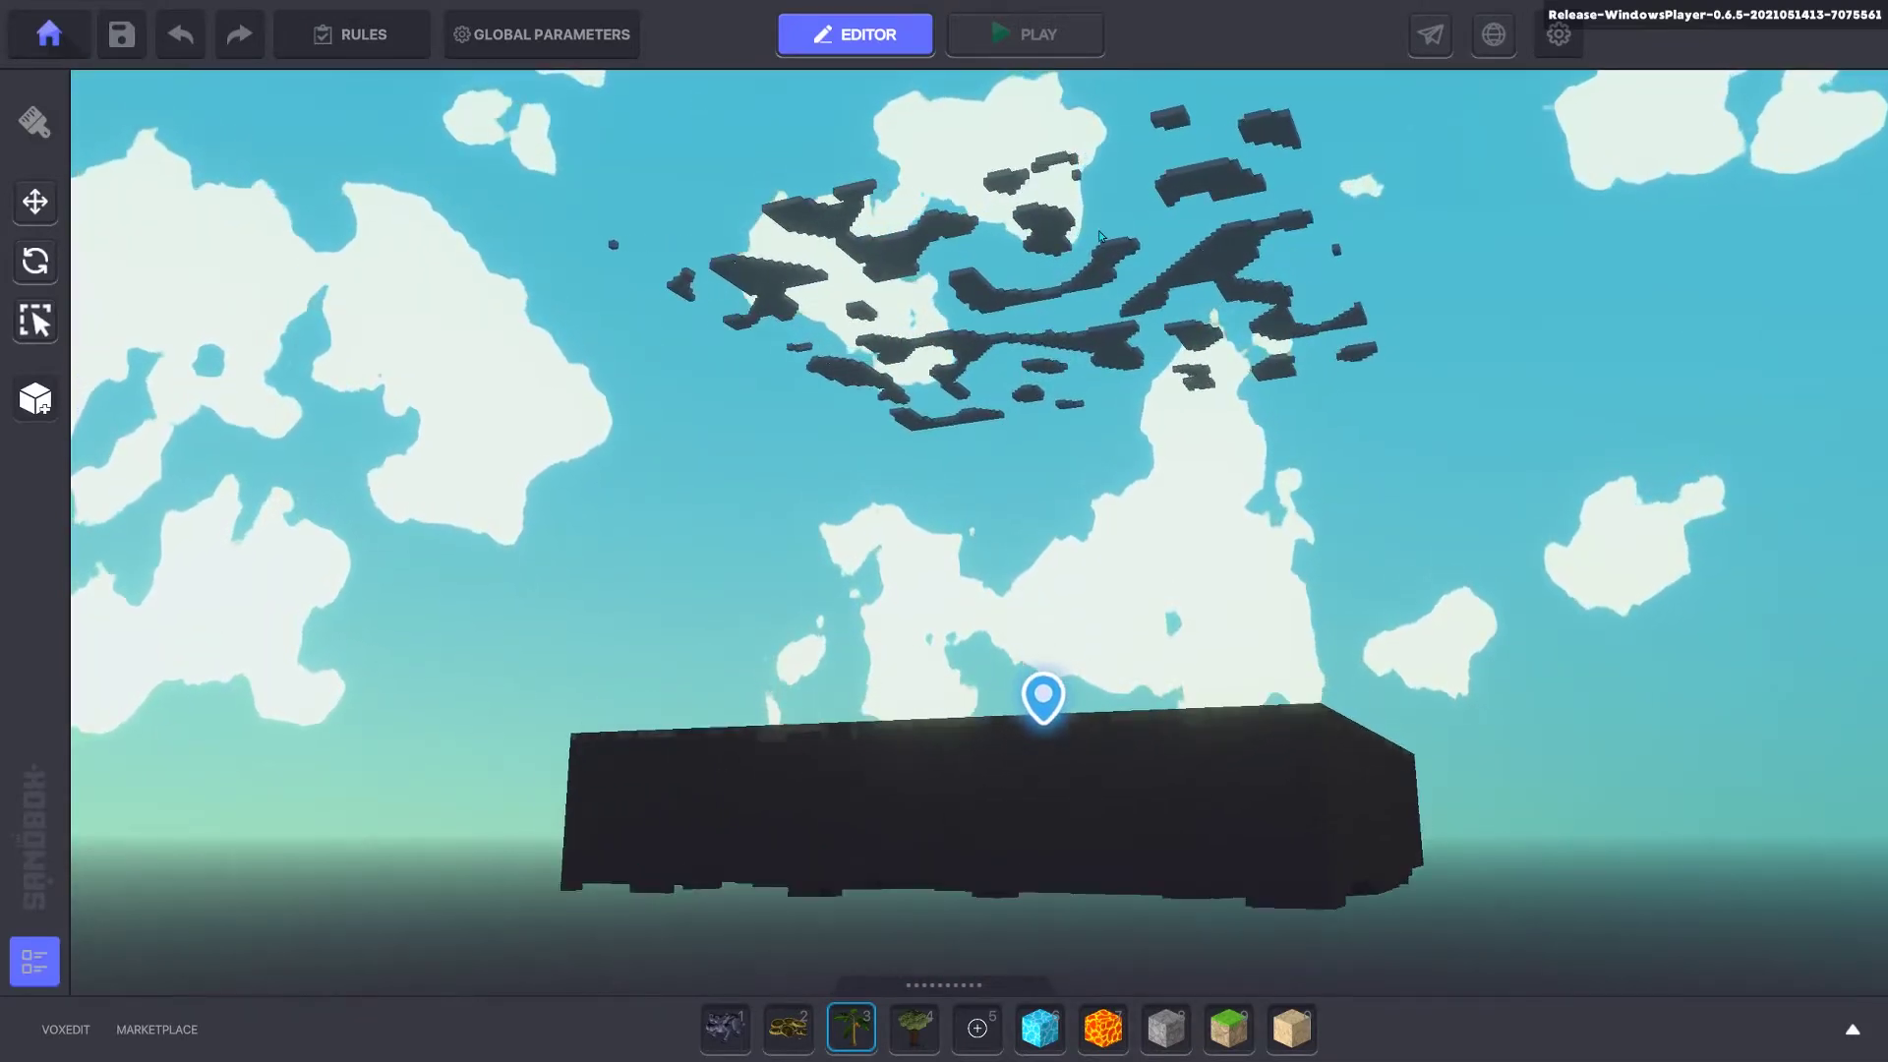
{"action": "scroll", "coordinate": [1099, 235], "scroll_direction": "up", "scroll_amount": 5}
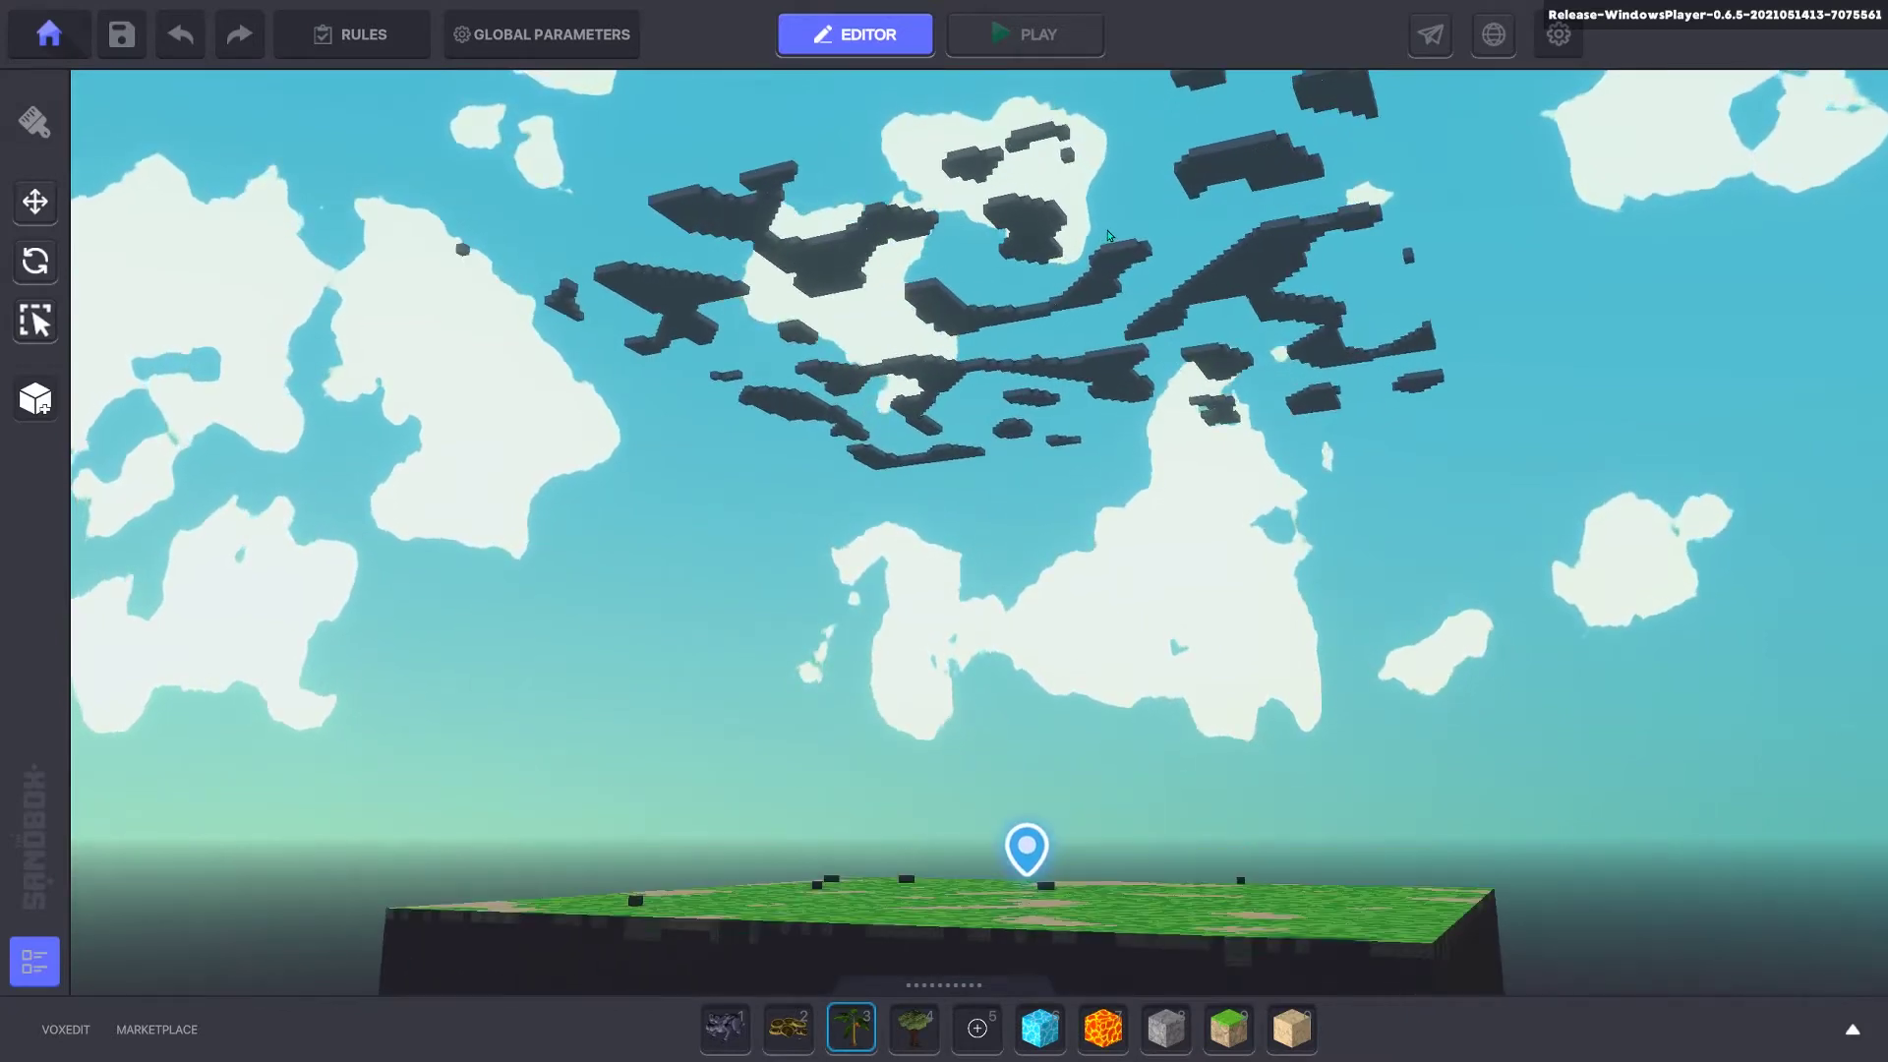
{"action": "scroll", "coordinate": [1107, 236], "scroll_direction": "up", "scroll_amount": 4}
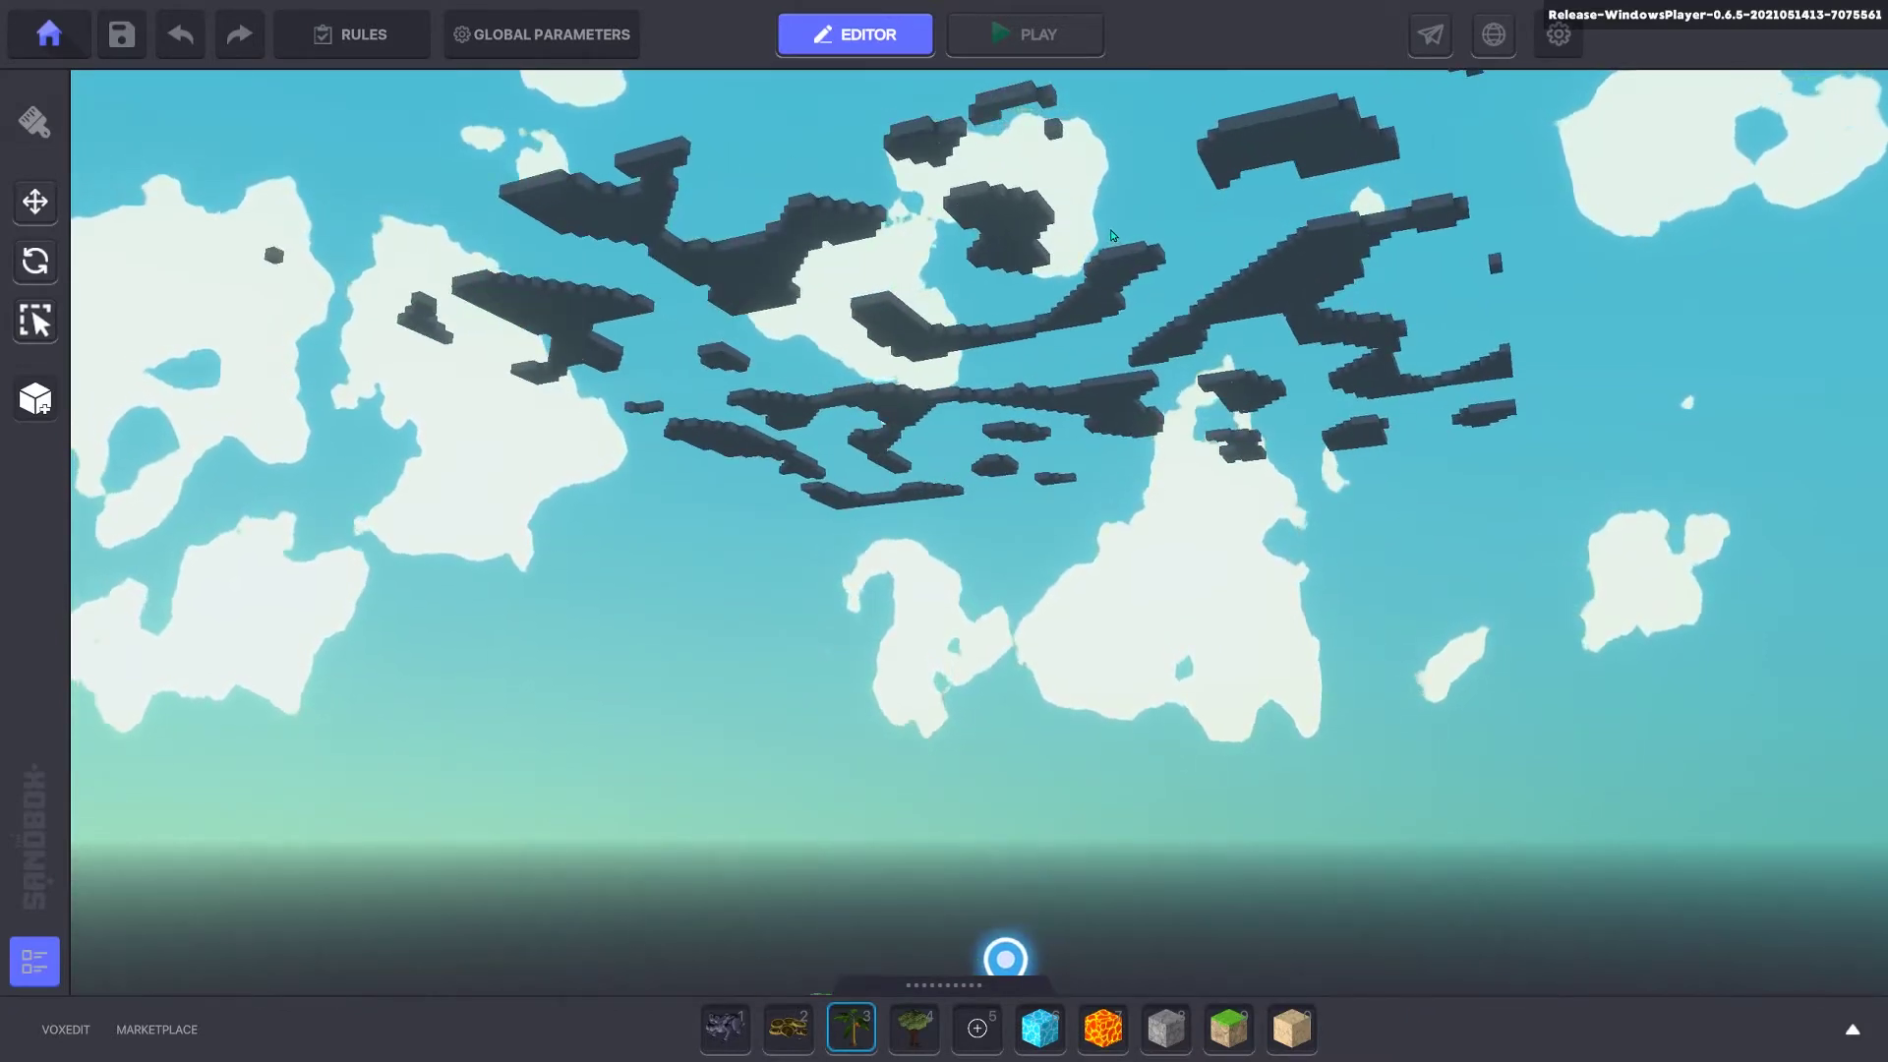
{"action": "scroll", "coordinate": [1111, 235], "scroll_direction": "up", "scroll_amount": 5}
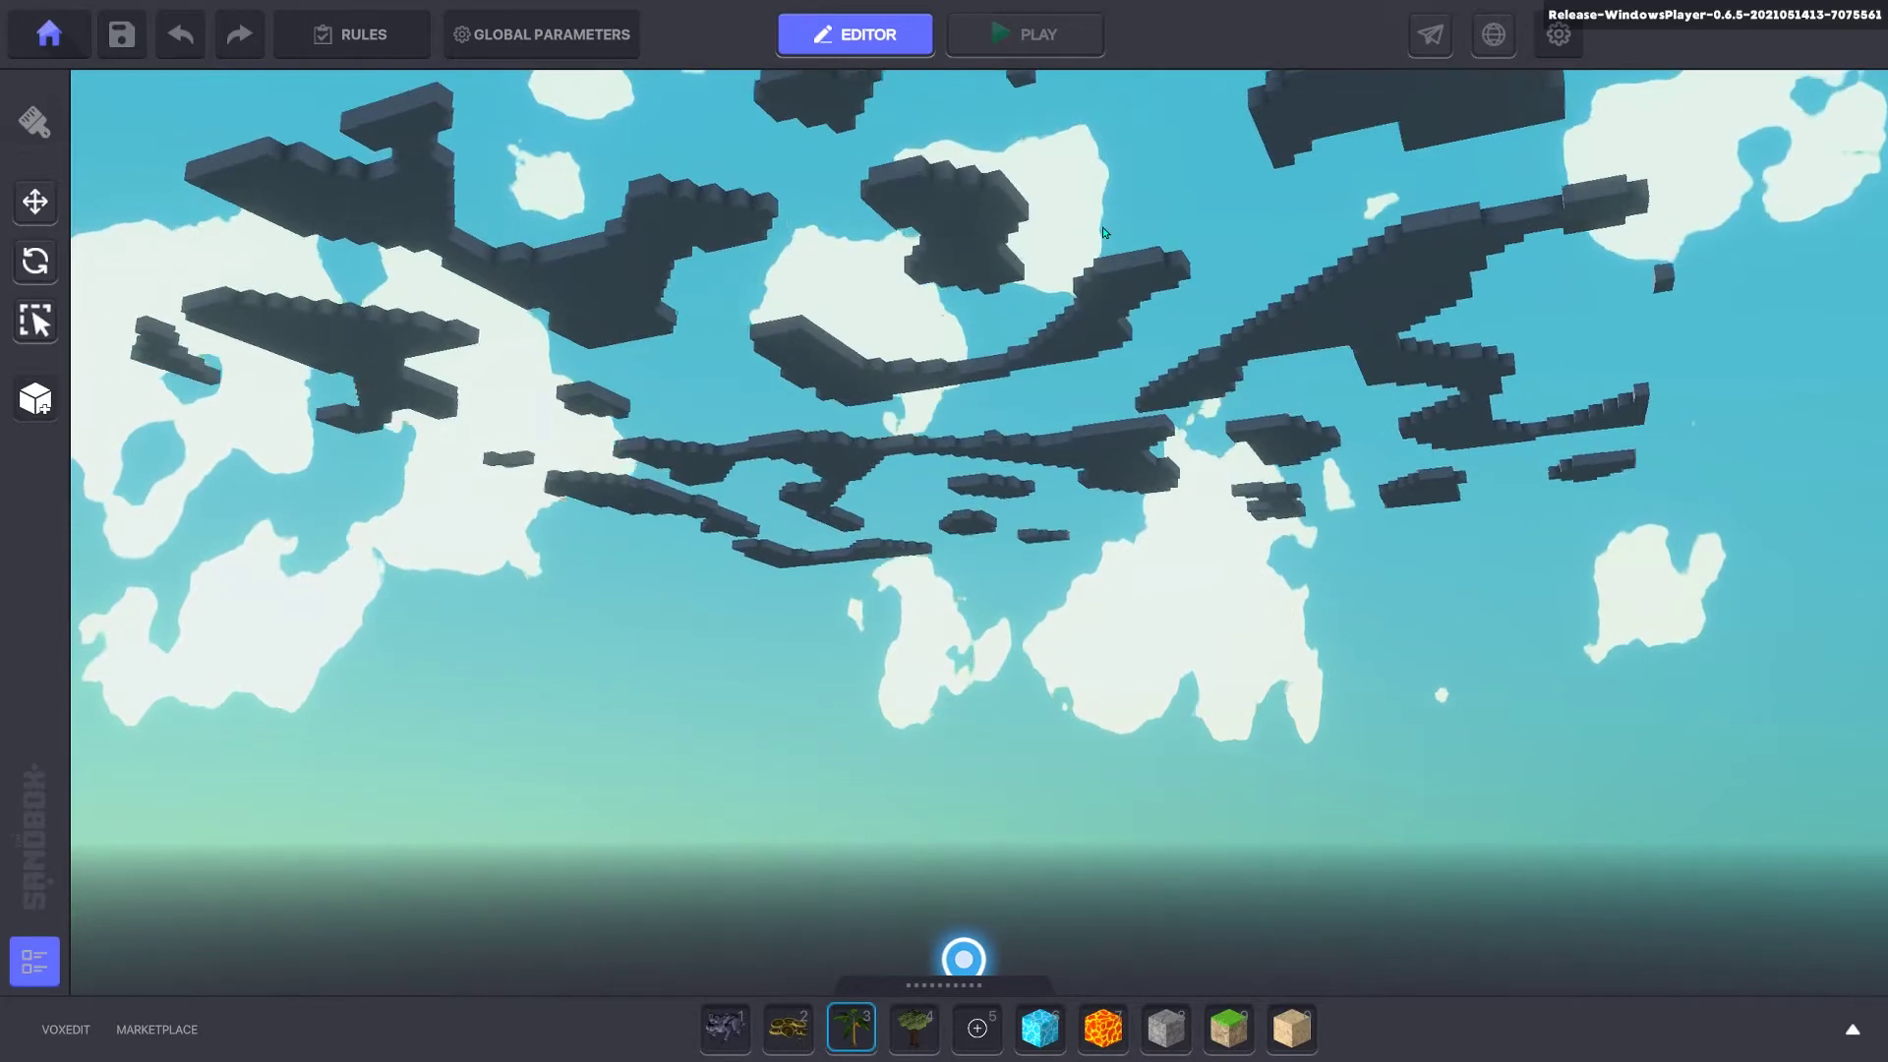
{"action": "scroll", "coordinate": [1102, 230], "scroll_direction": "up", "scroll_amount": 5}
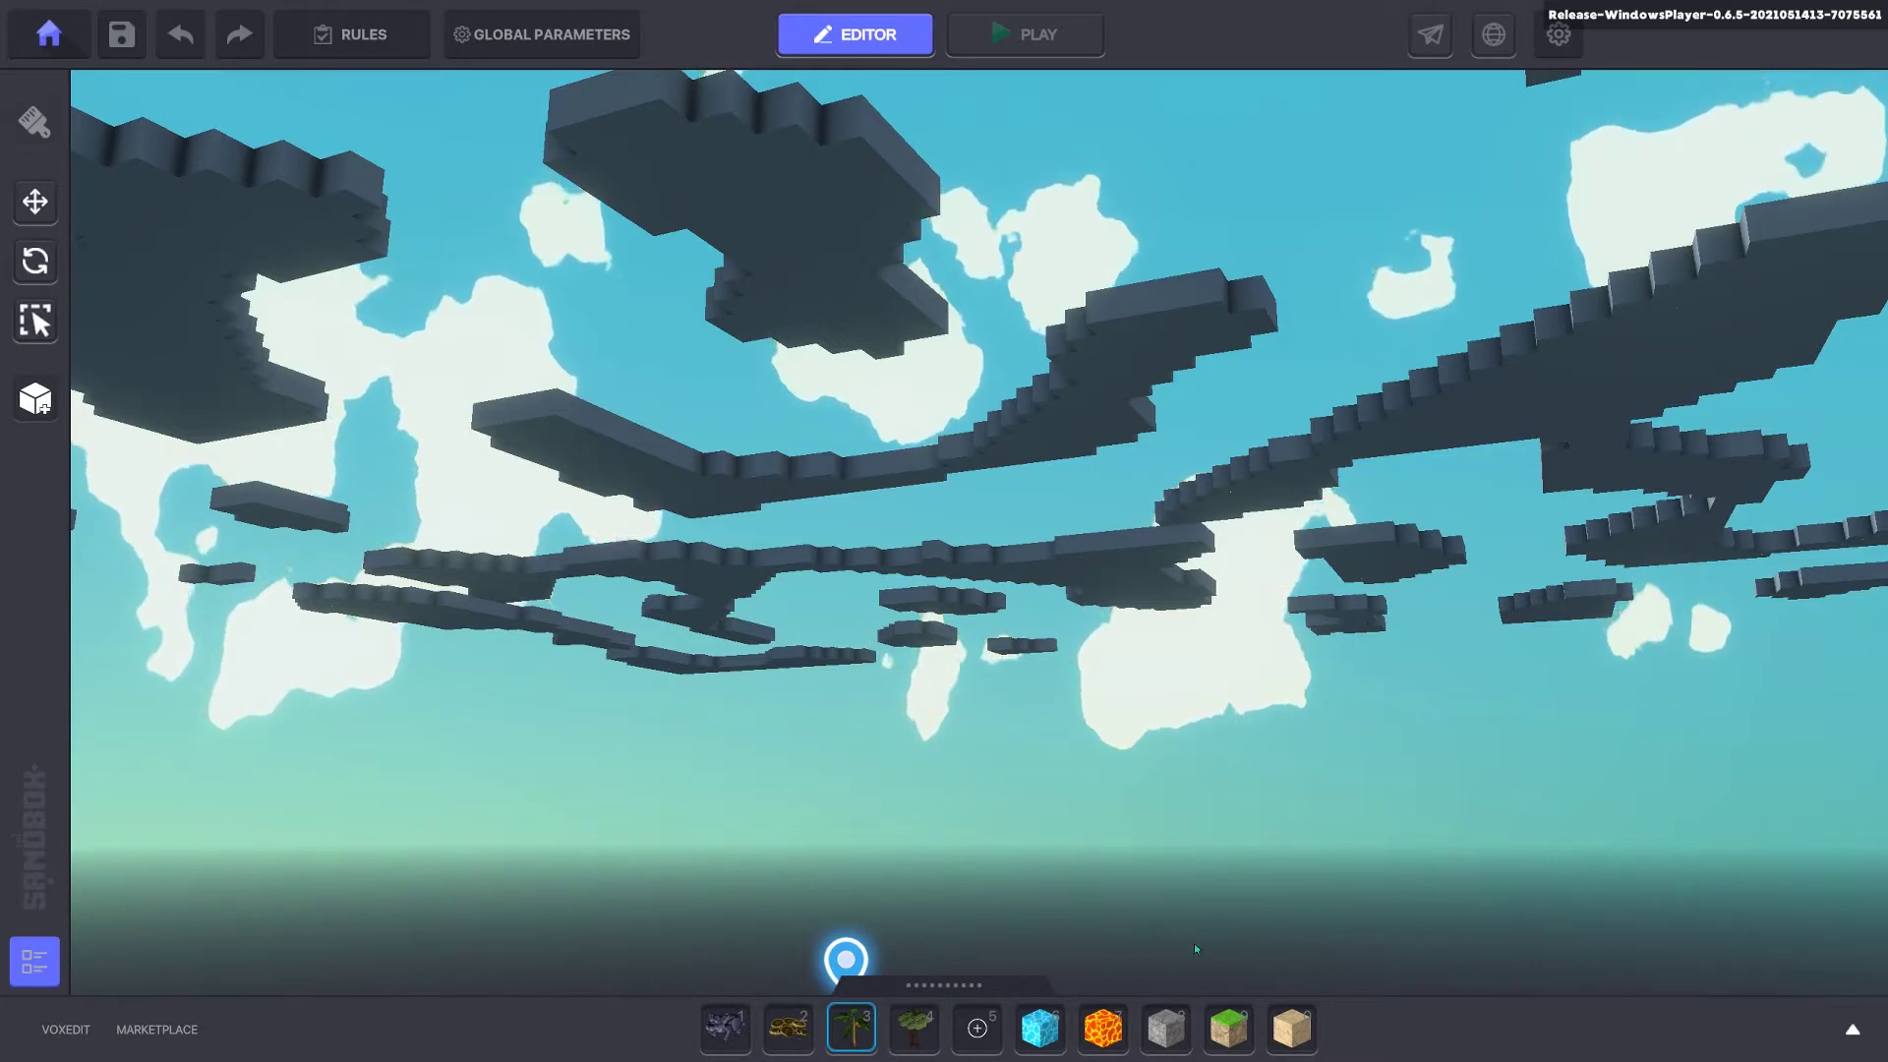
{"action": "left_click", "coordinate": [1291, 1027]}
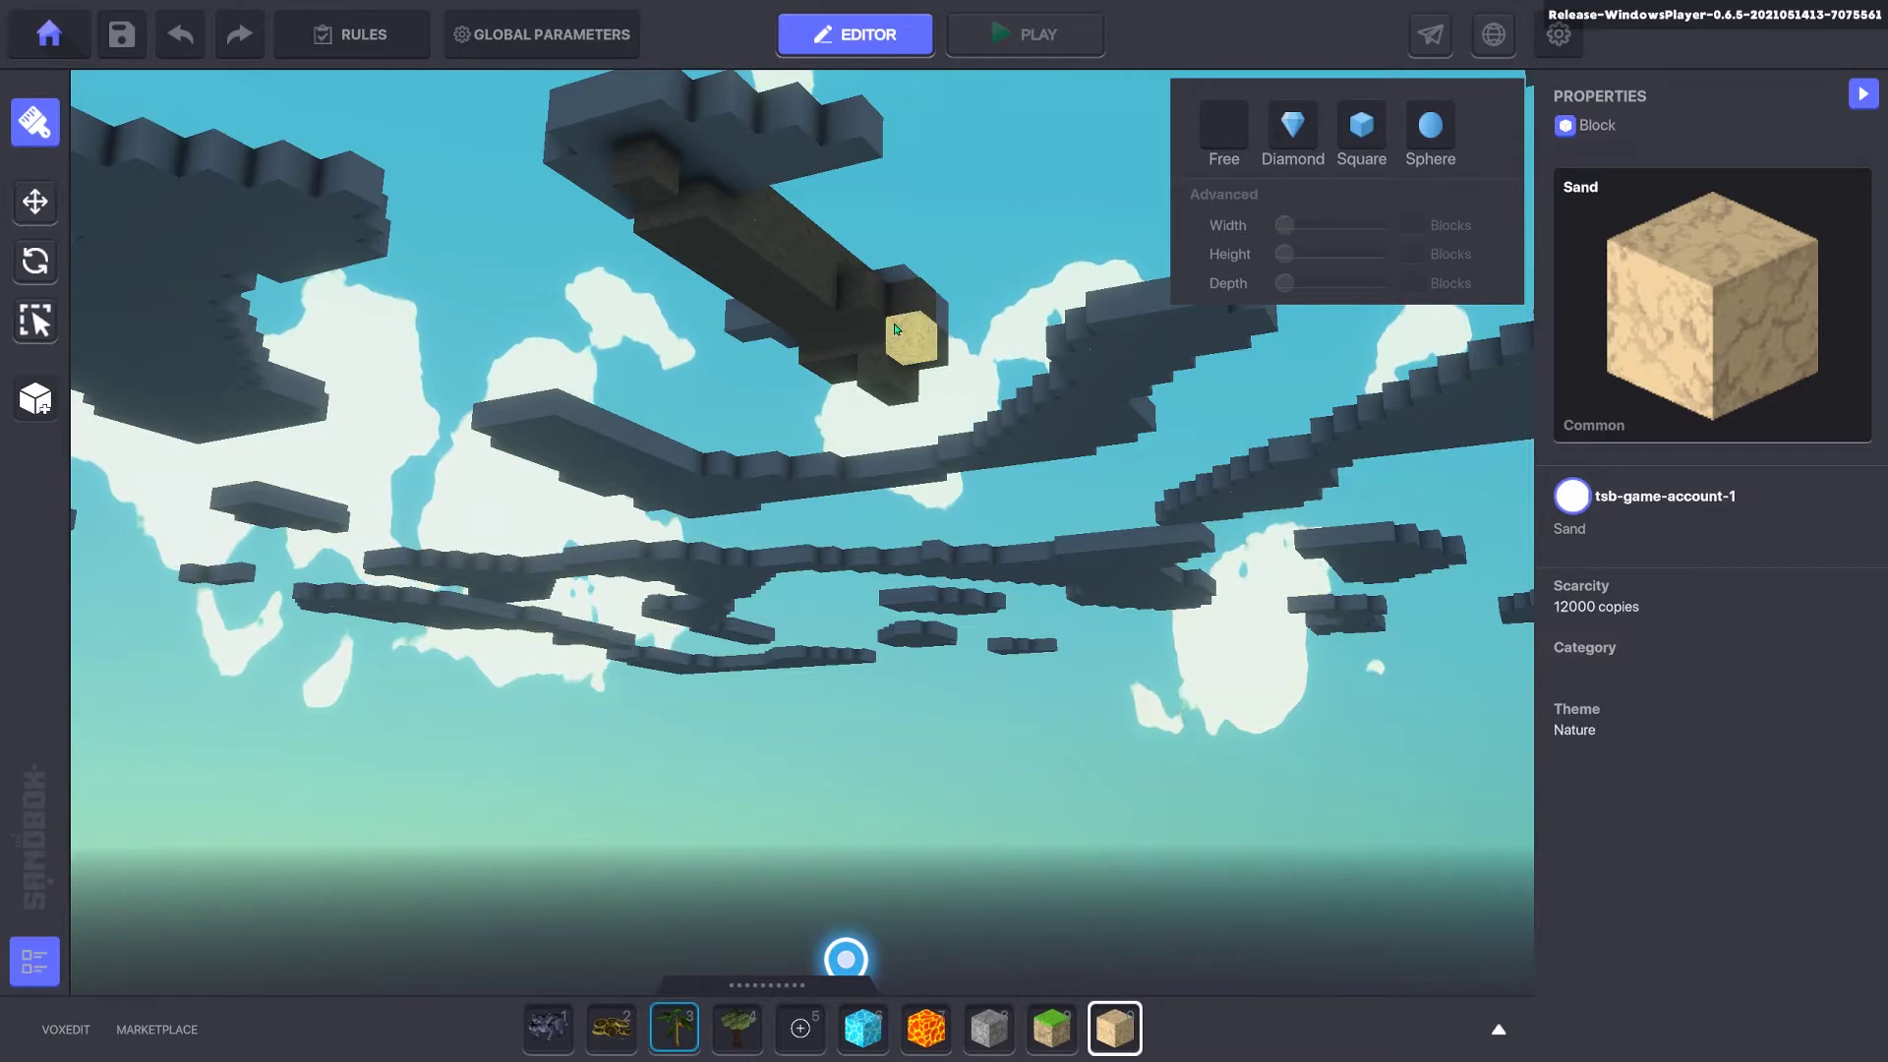
{"action": "right_click_drag", "start_coordinate": [1069, 679], "coordinate": [771, 799]}
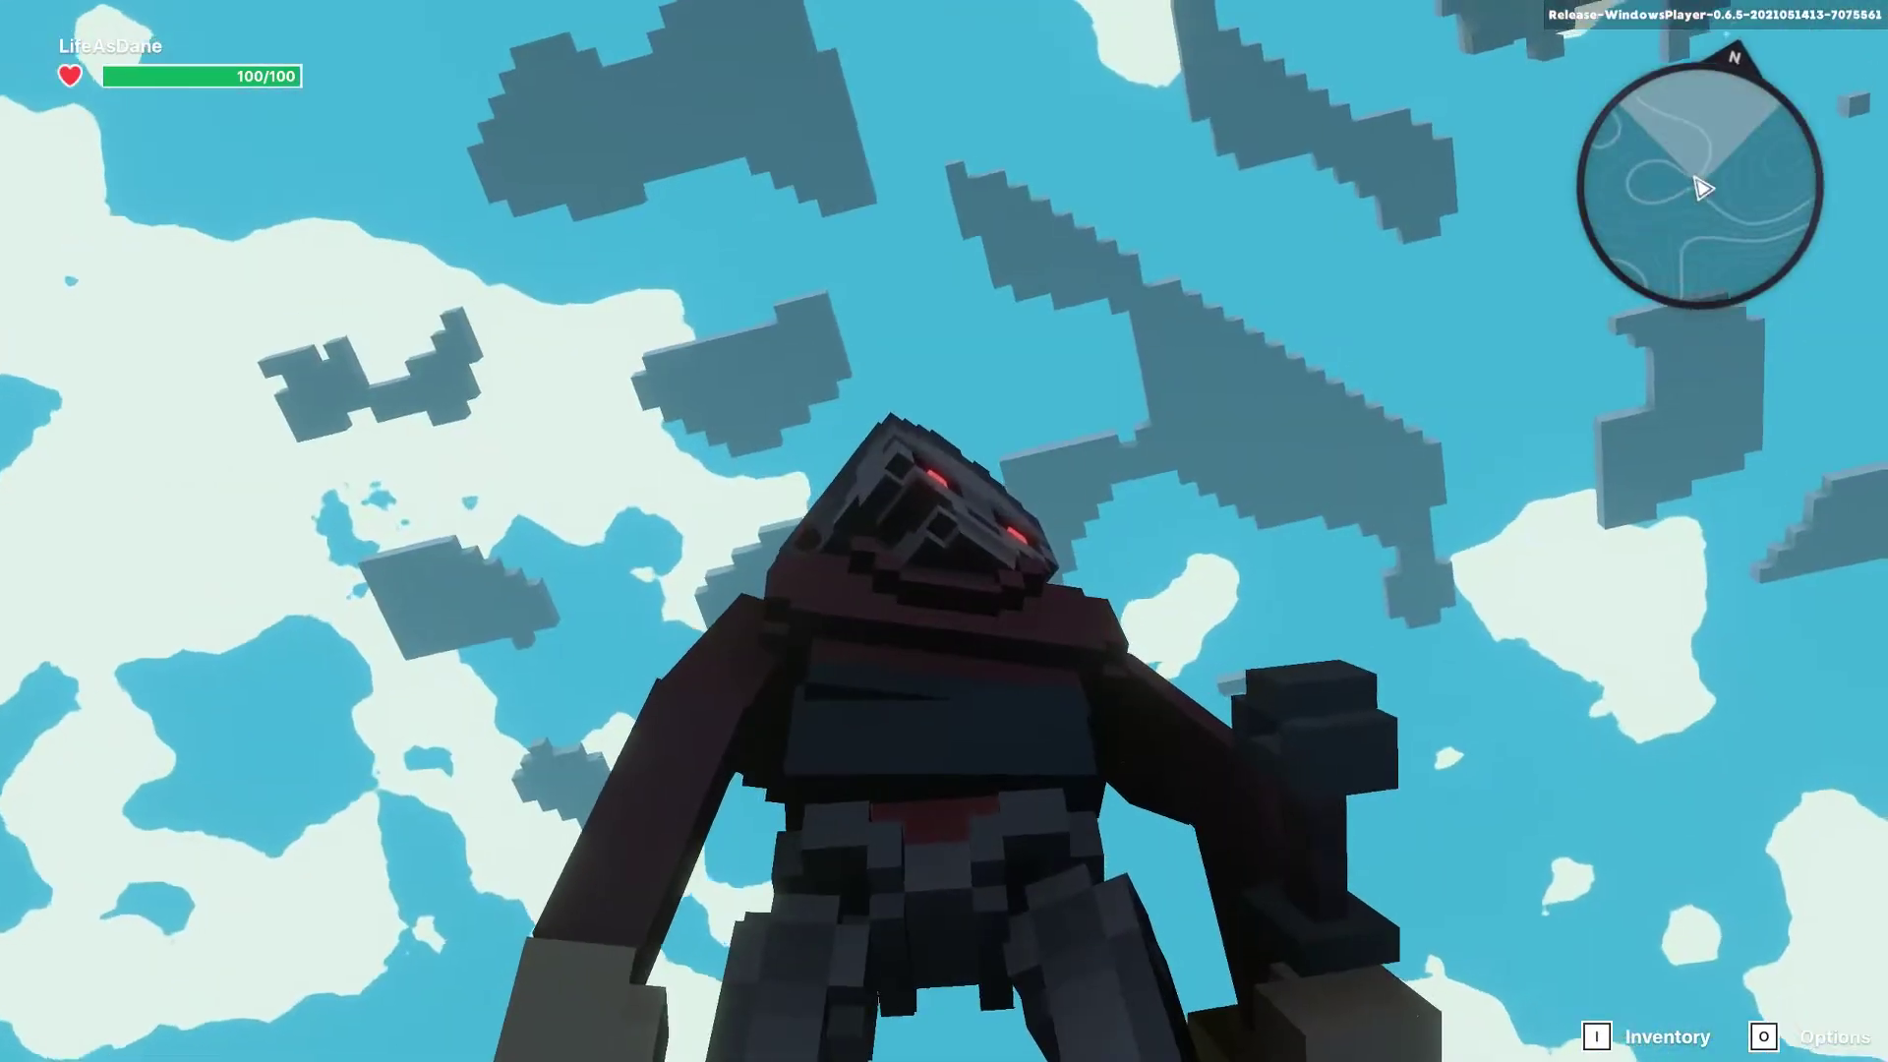
Step: Play-test the Meadow experience by running and jumping the avatar across the grass, dirt patches and past the stone blocks
{"action": "key", "text": "w"}
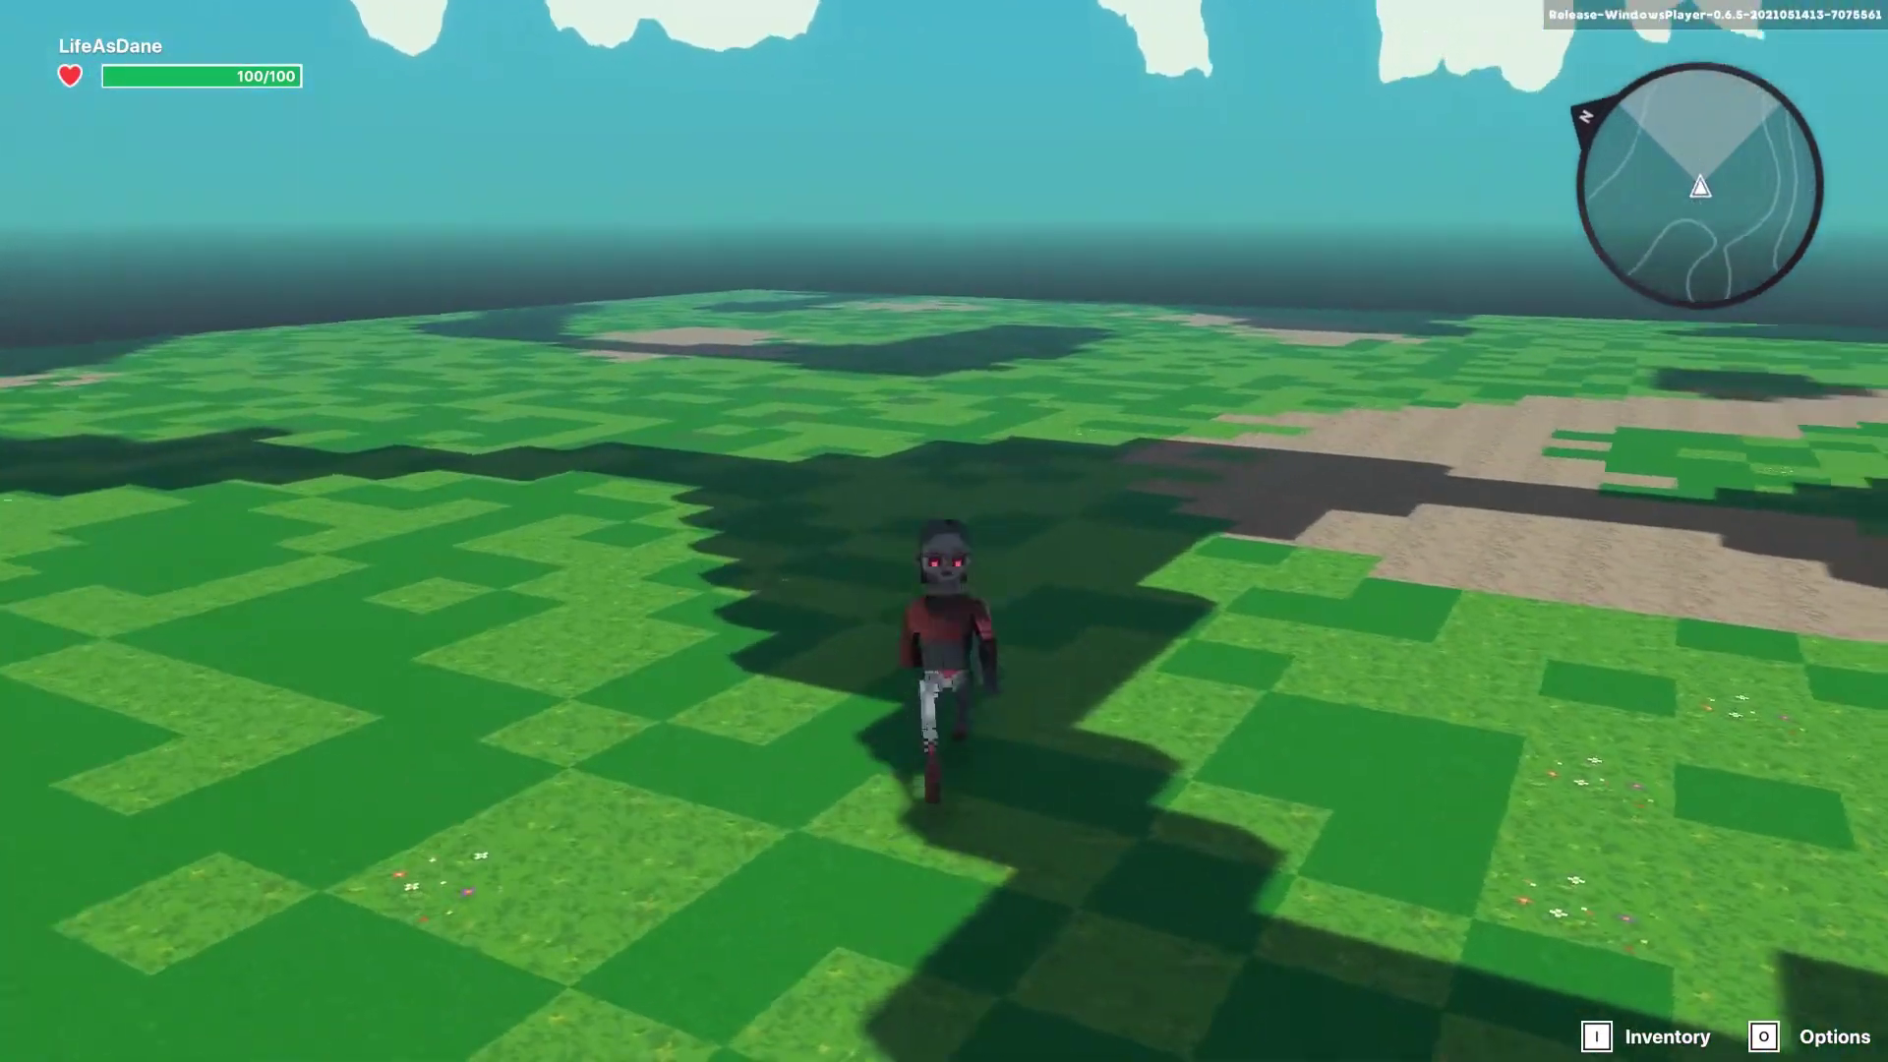
{"action": "key", "text": "w"}
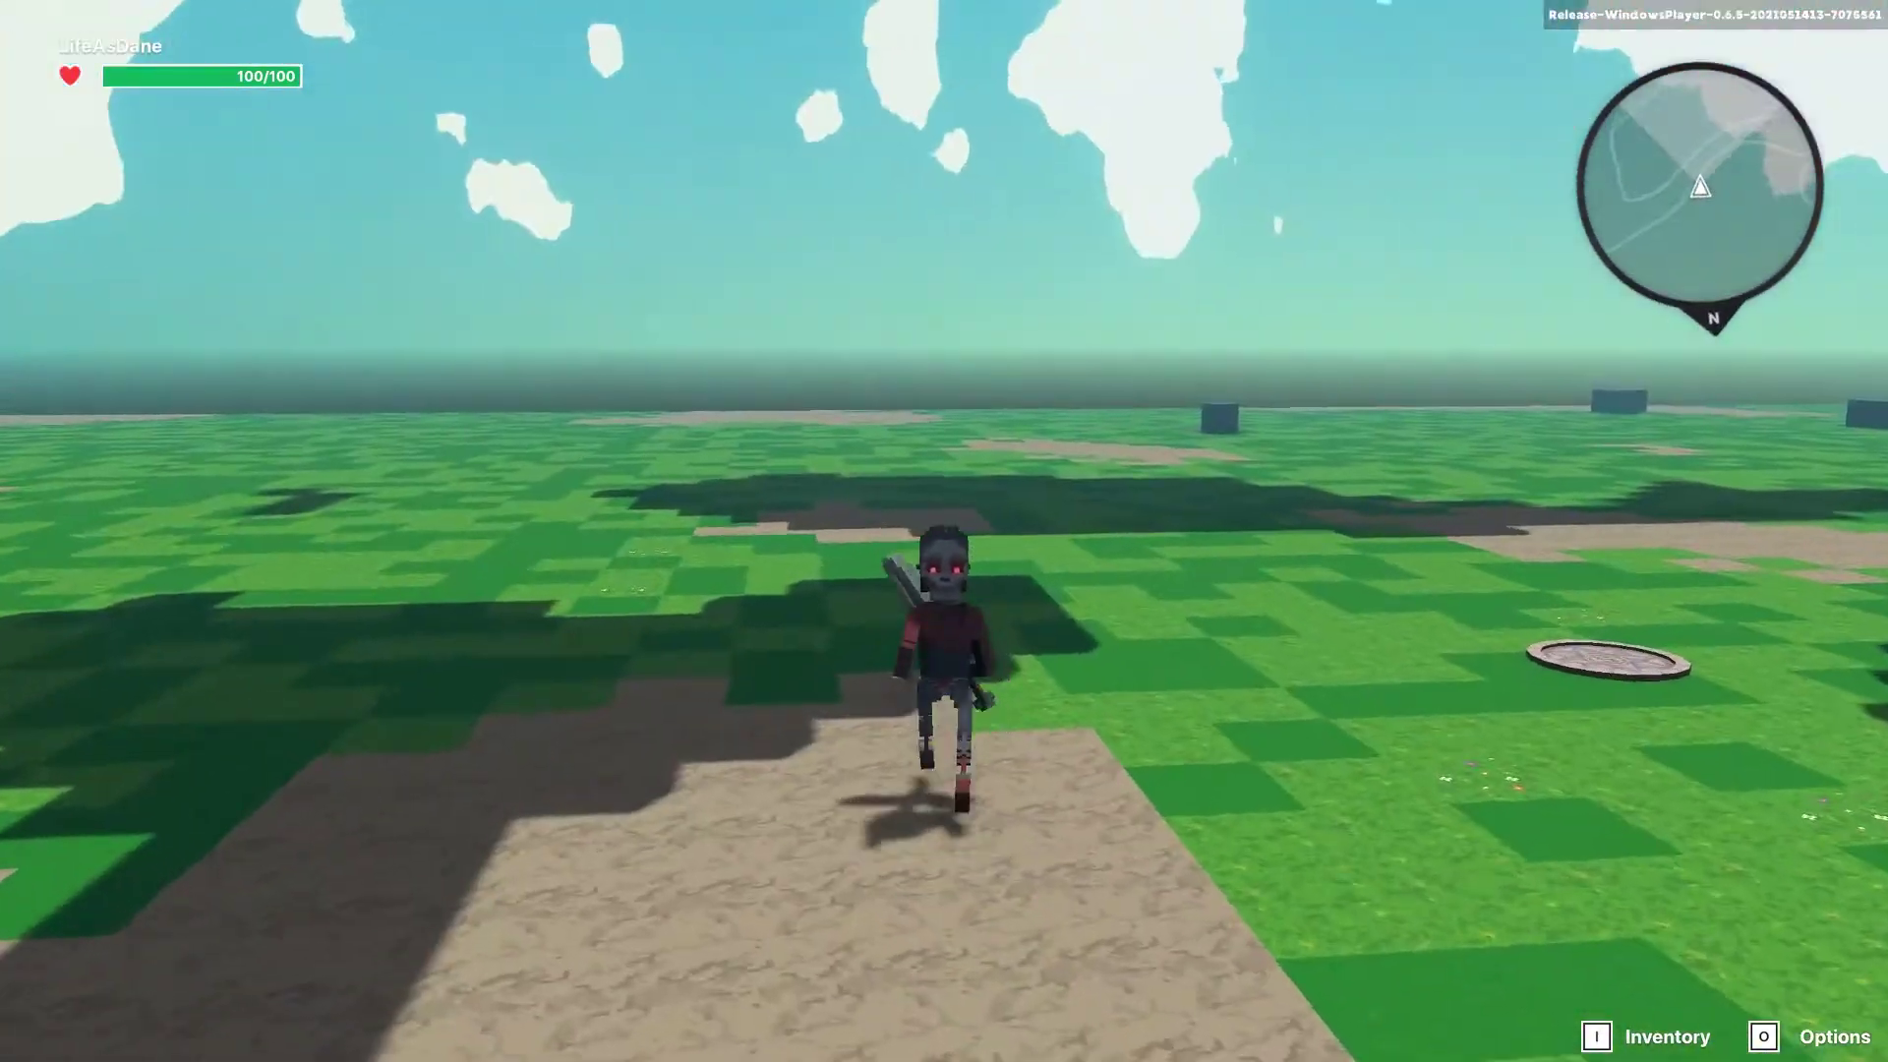
{"action": "key", "text": "w"}
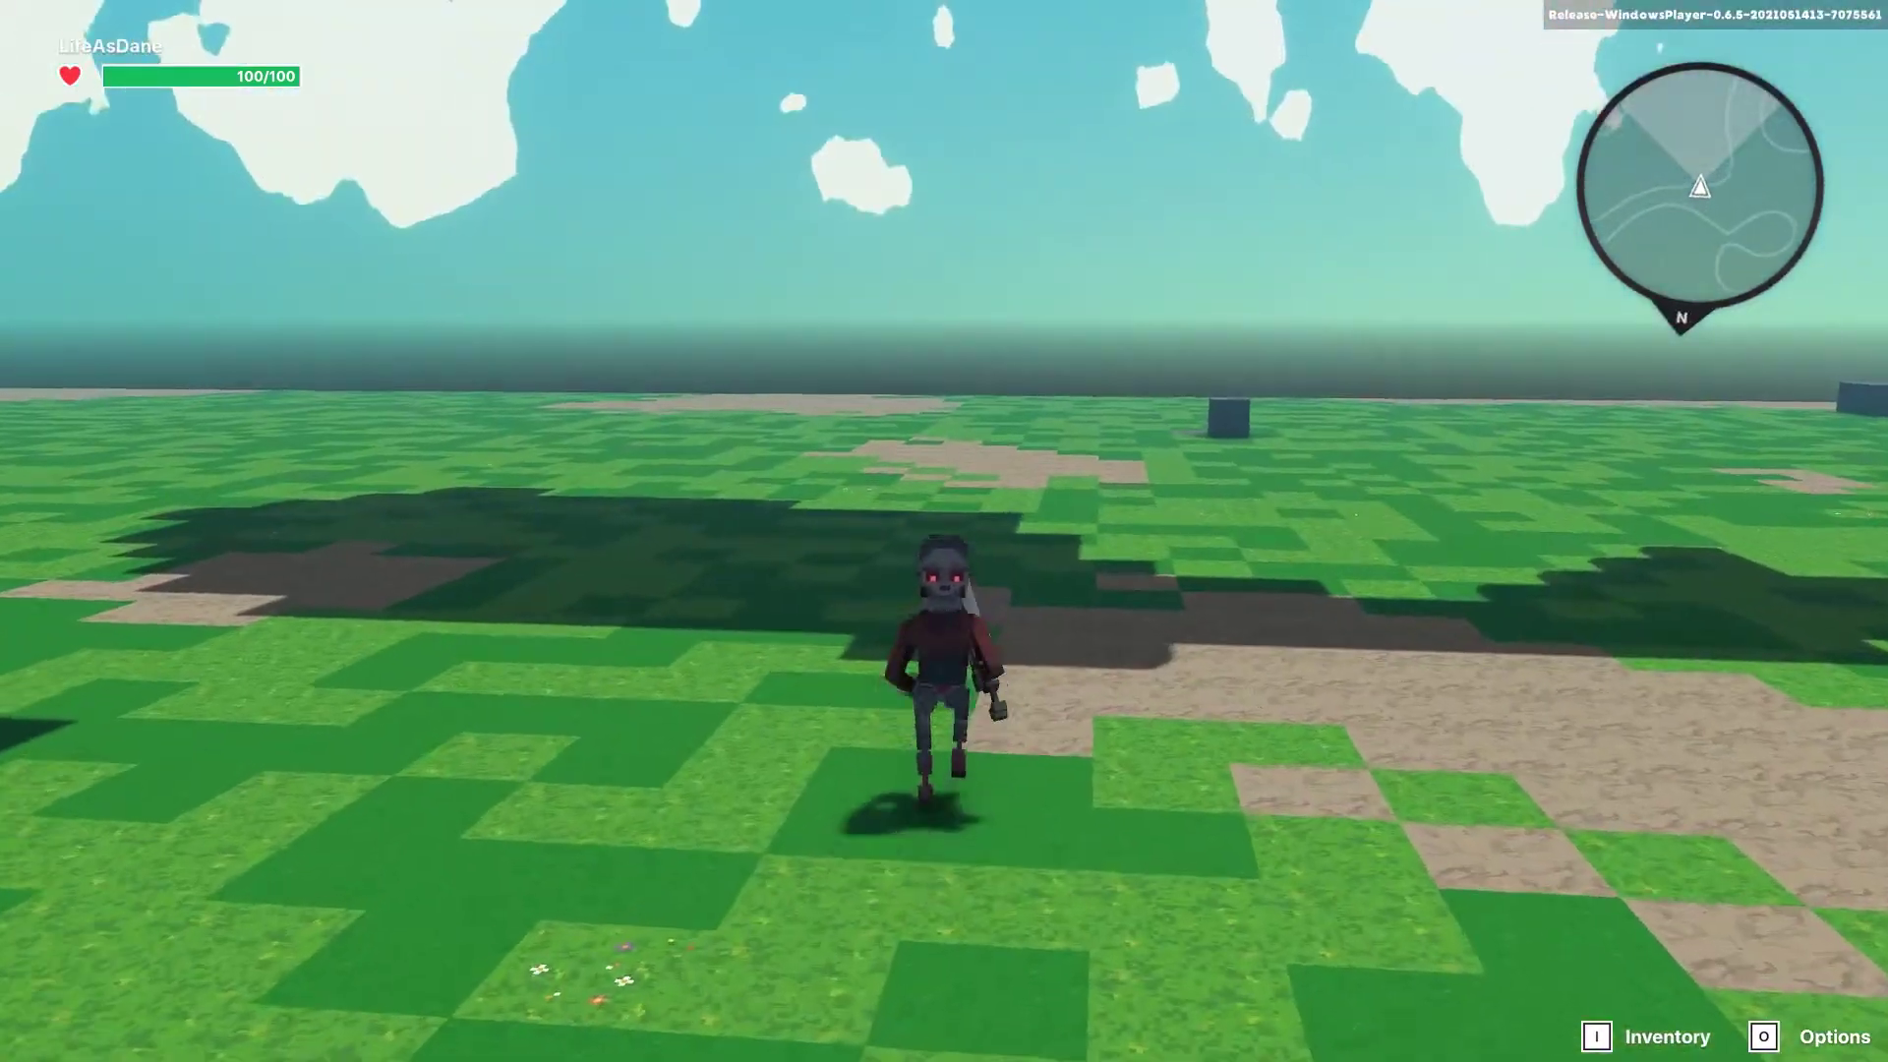
{"action": "key", "text": "w"}
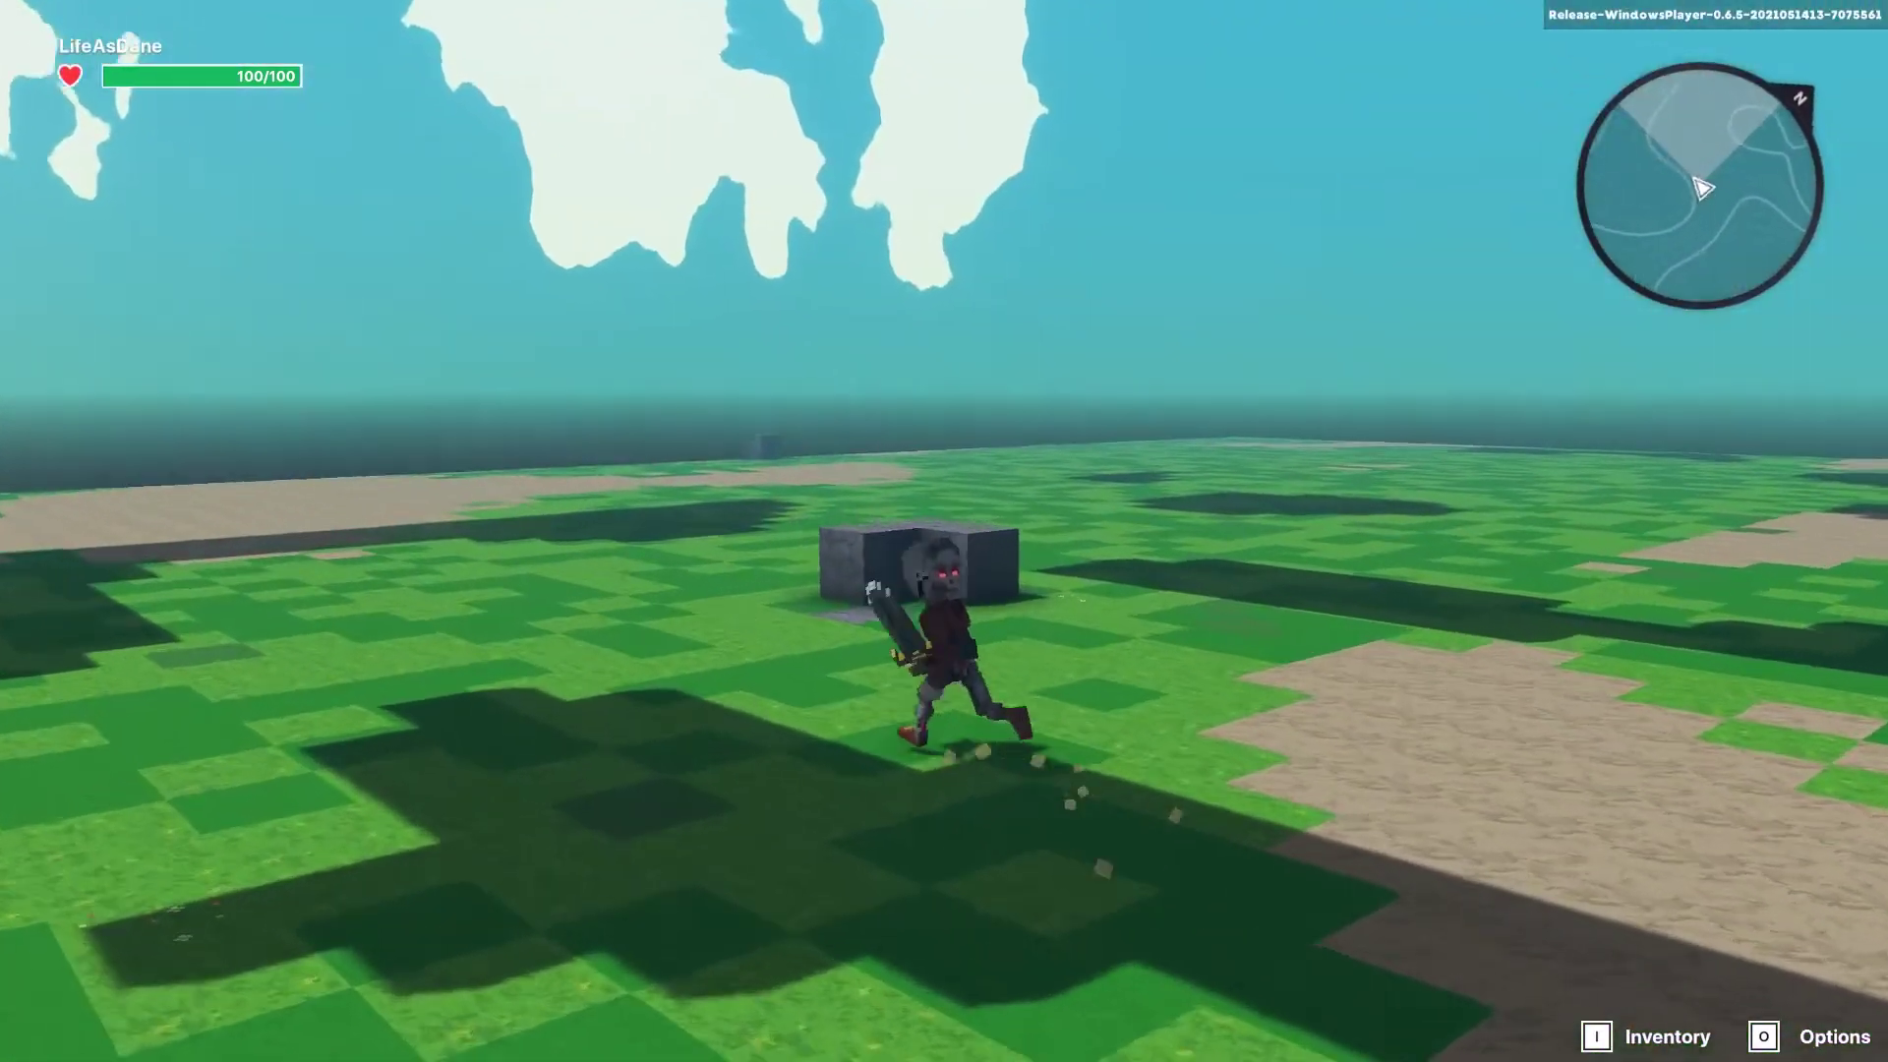
{"action": "key", "text": "w"}
{"action": "key", "text": "a"}
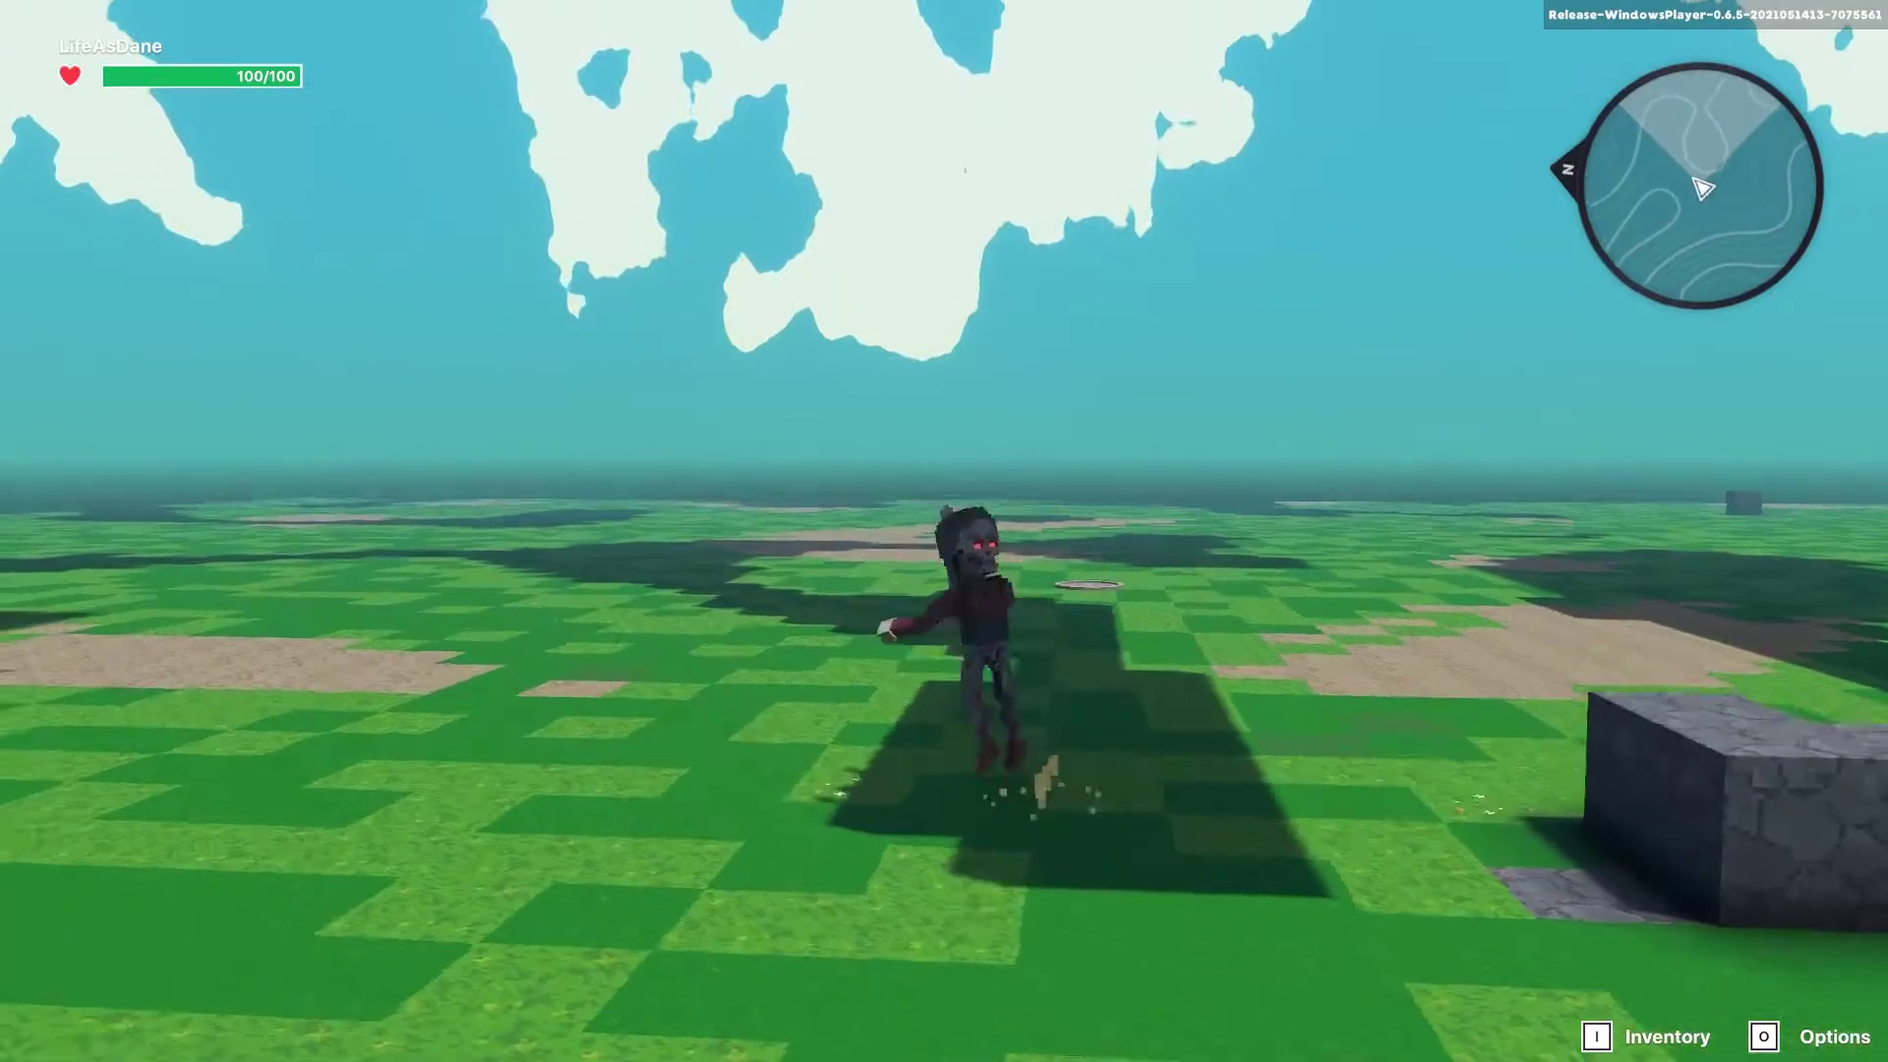
{"action": "key", "text": "s"}
{"action": "key", "text": "space"}
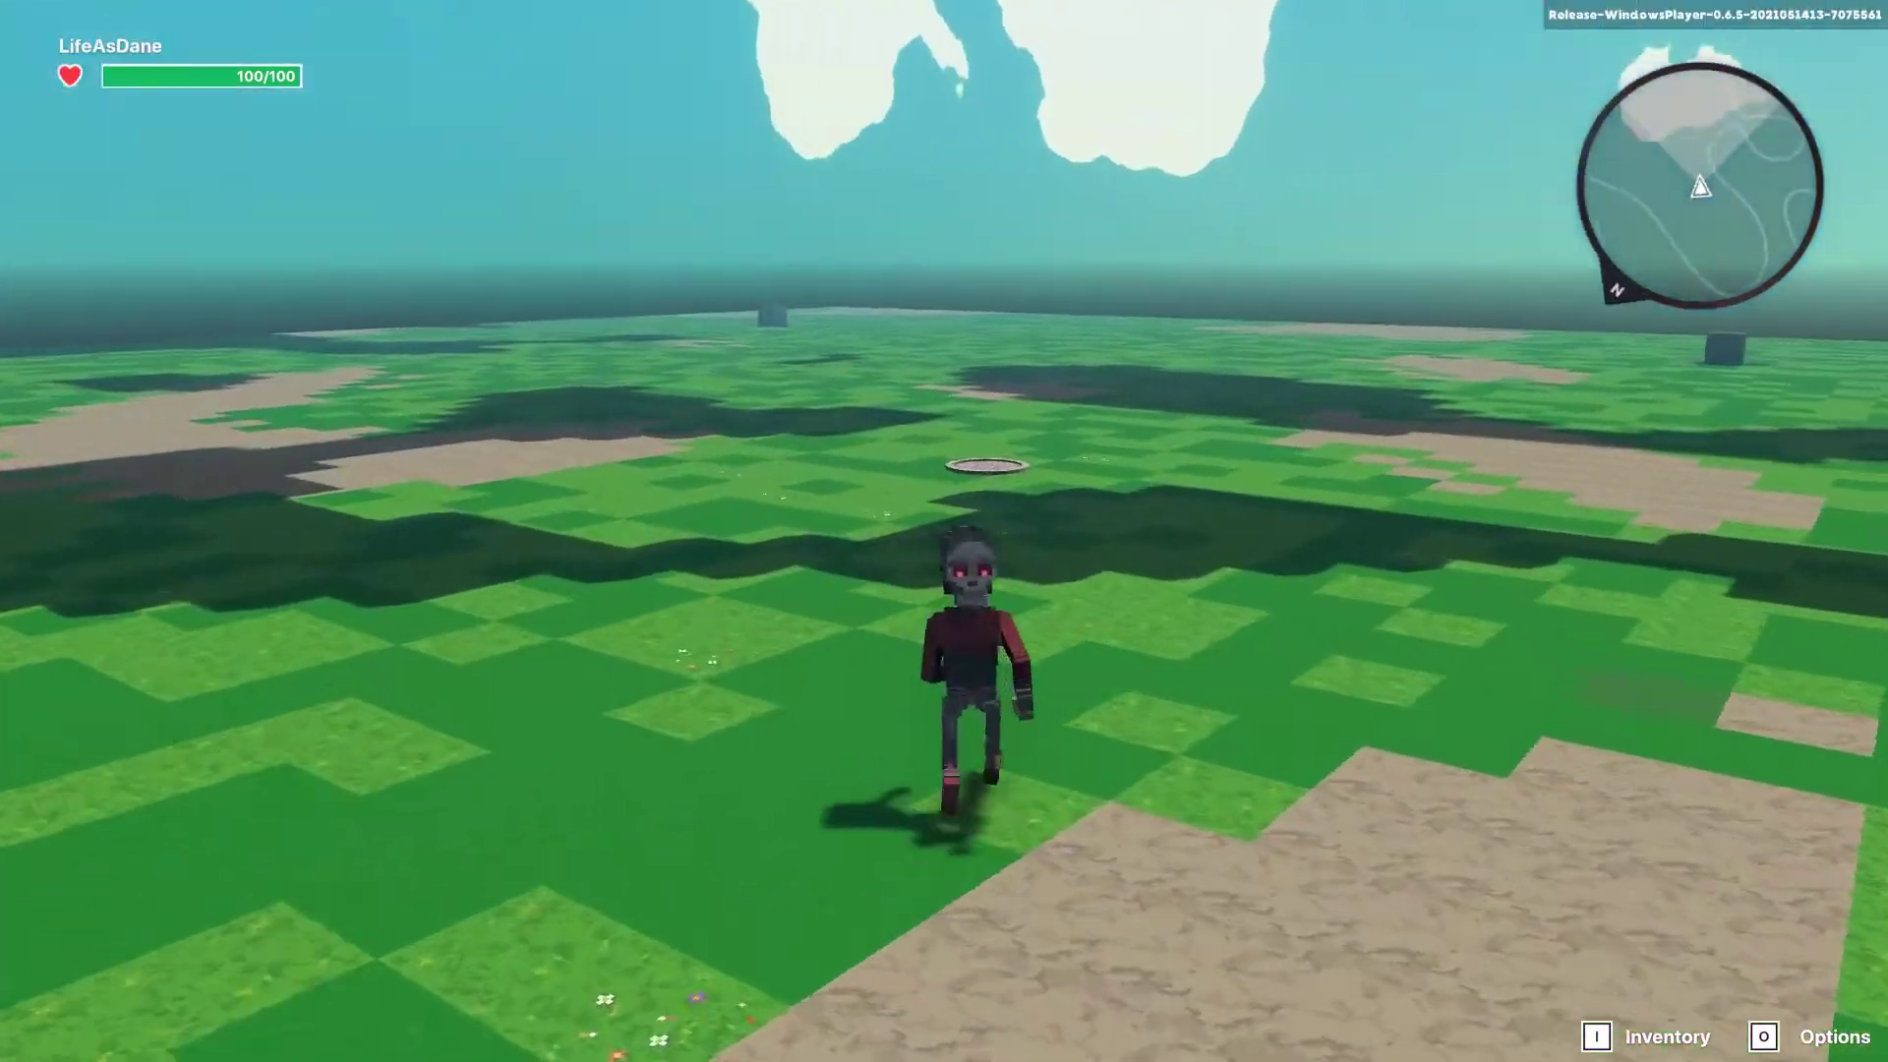
Step: Return to the editor and select the Avatar's Portal, viewing it from near ground level
{"action": "key", "text": "Escape"}
{"action": "left_click", "coordinate": [1009, 595]}
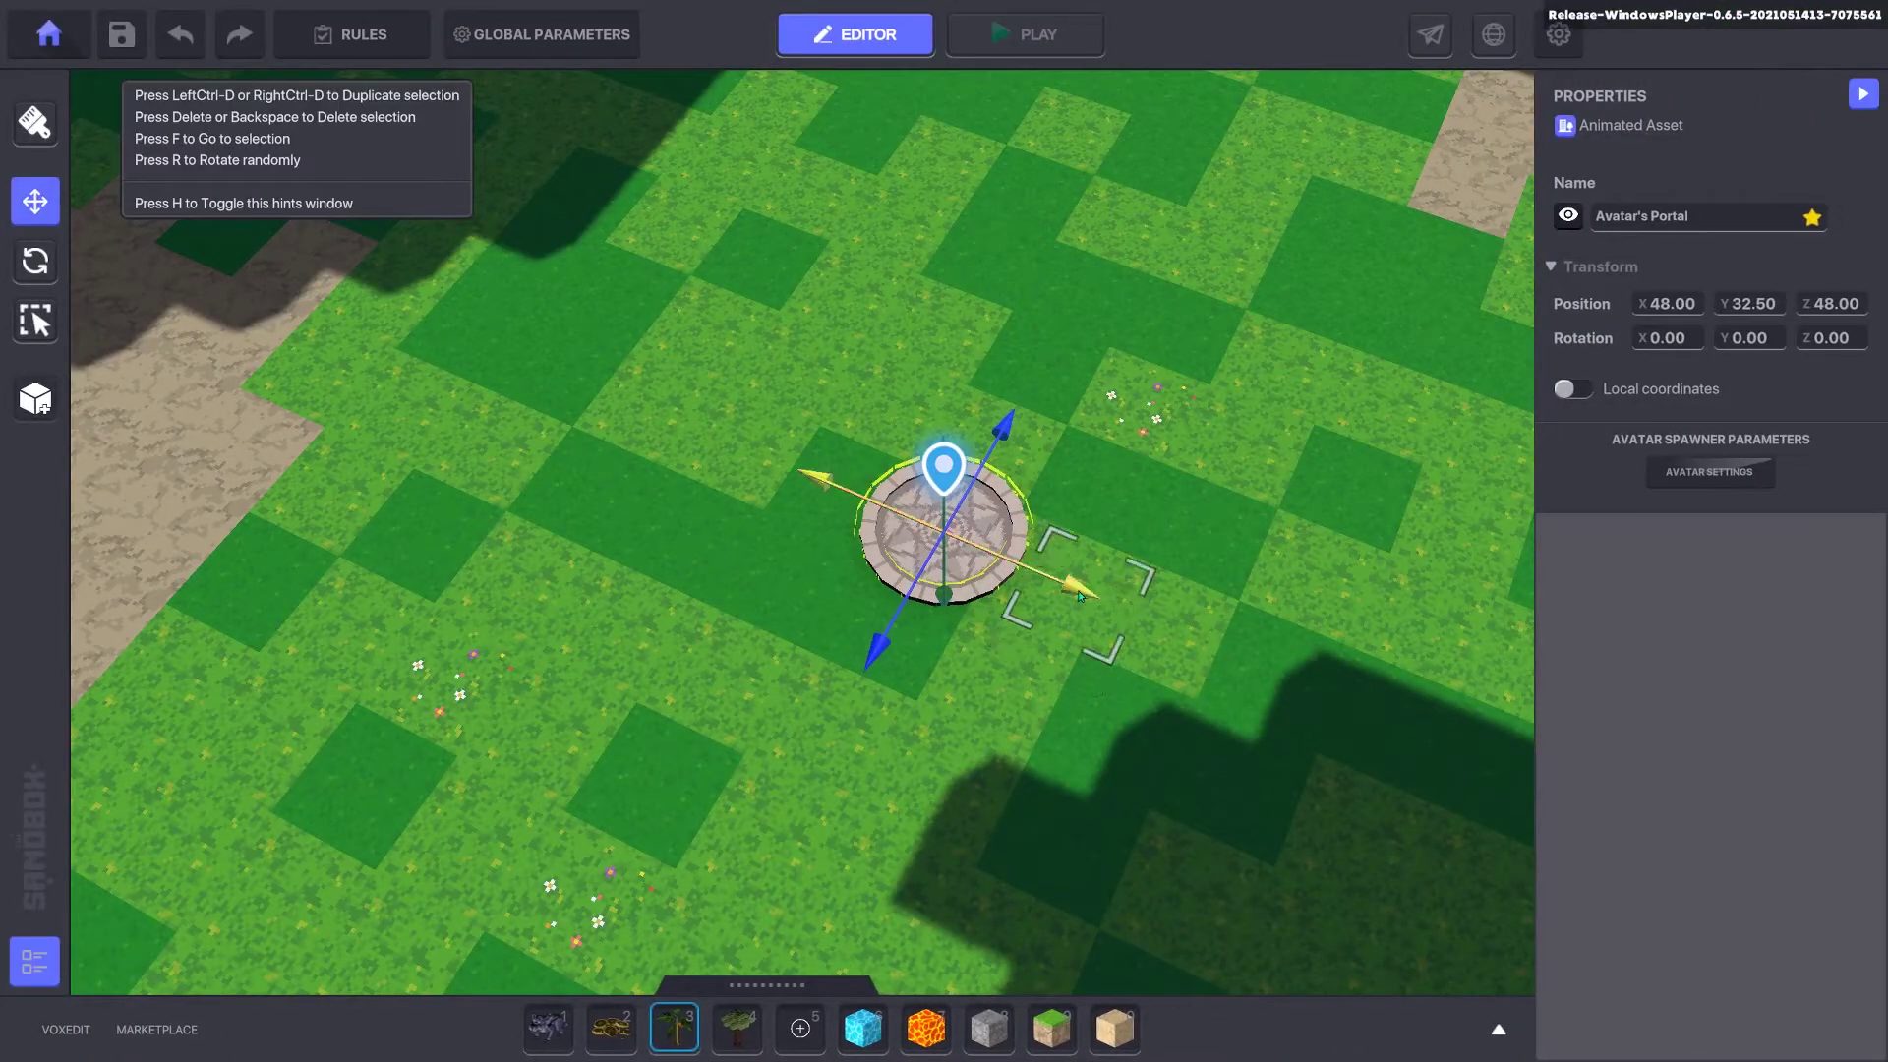
{"action": "scroll", "coordinate": [1079, 596], "scroll_direction": "down", "scroll_amount": 3}
{"action": "right_click_drag", "start_coordinate": [1082, 625], "coordinate": [1013, 354]}
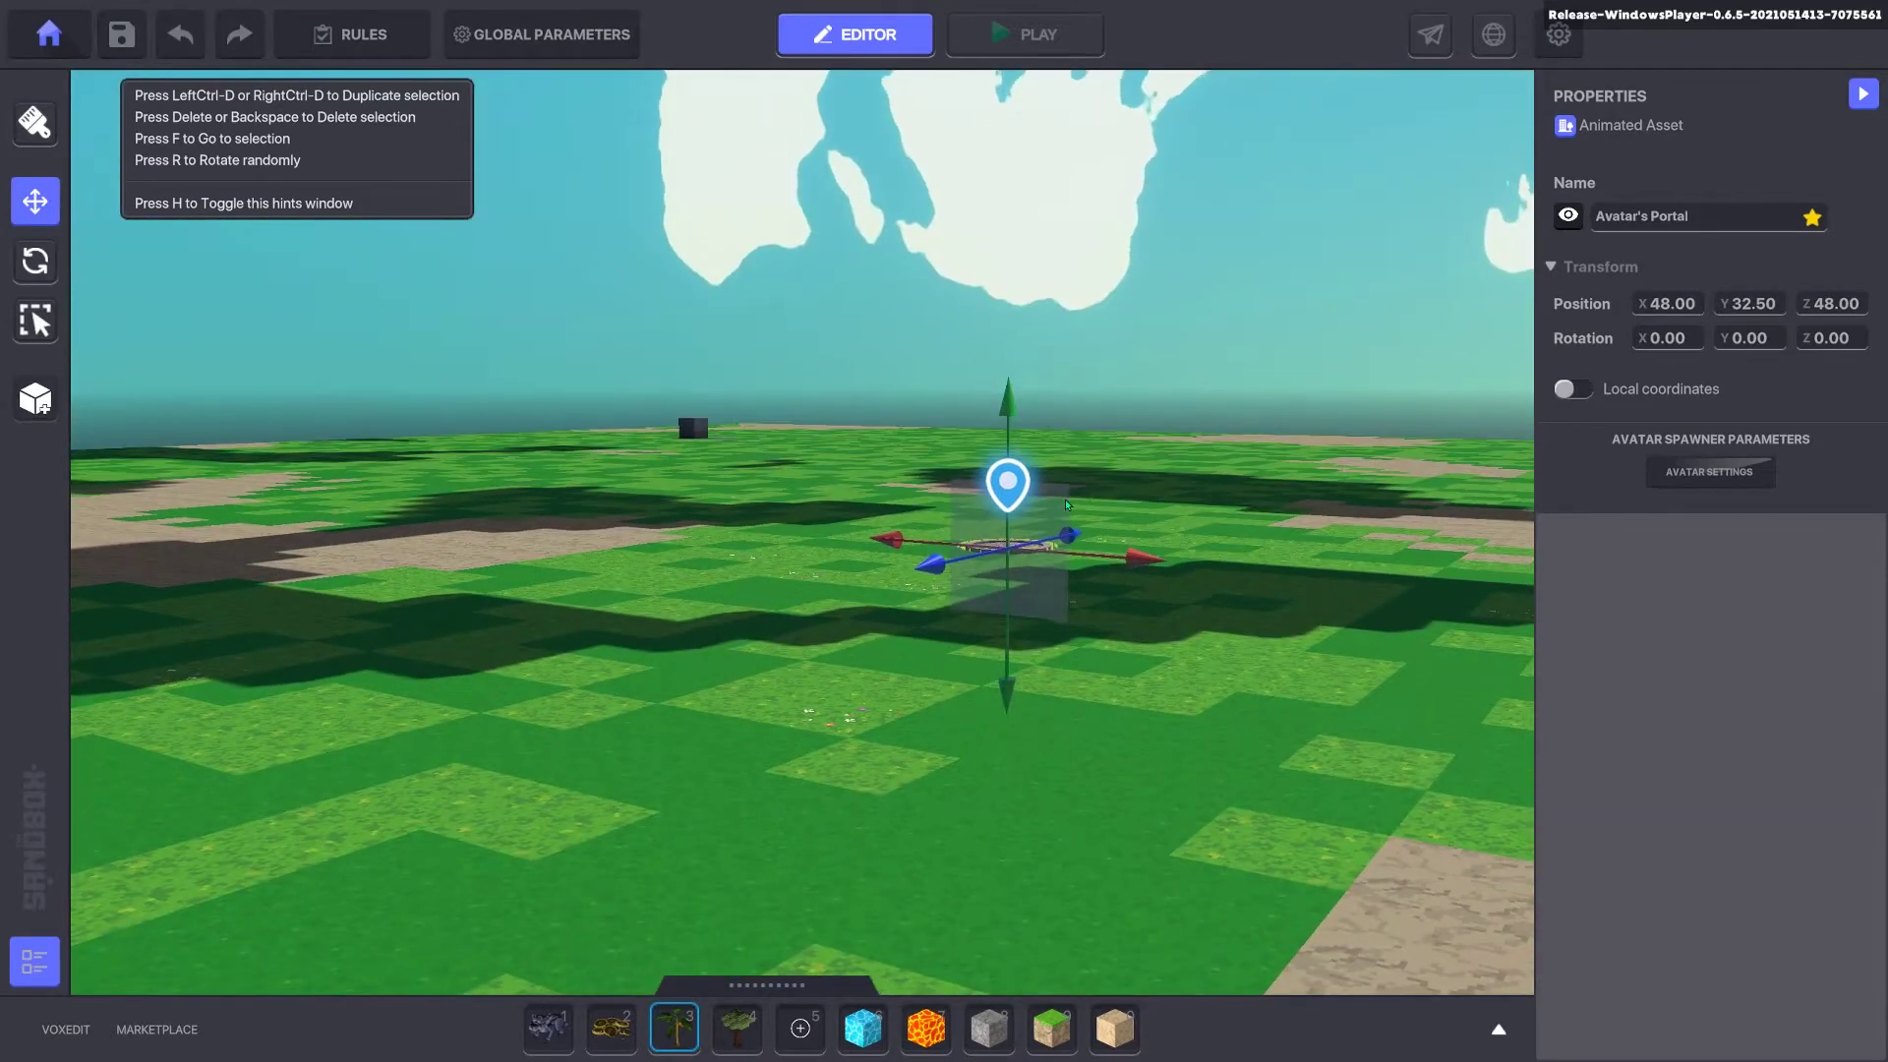
Step: Raise the Avatar's Portal high above the meadow, setting its Y position to 100
{"action": "left_click_drag", "start_coordinate": [1010, 346], "coordinate": [1008, 89]}
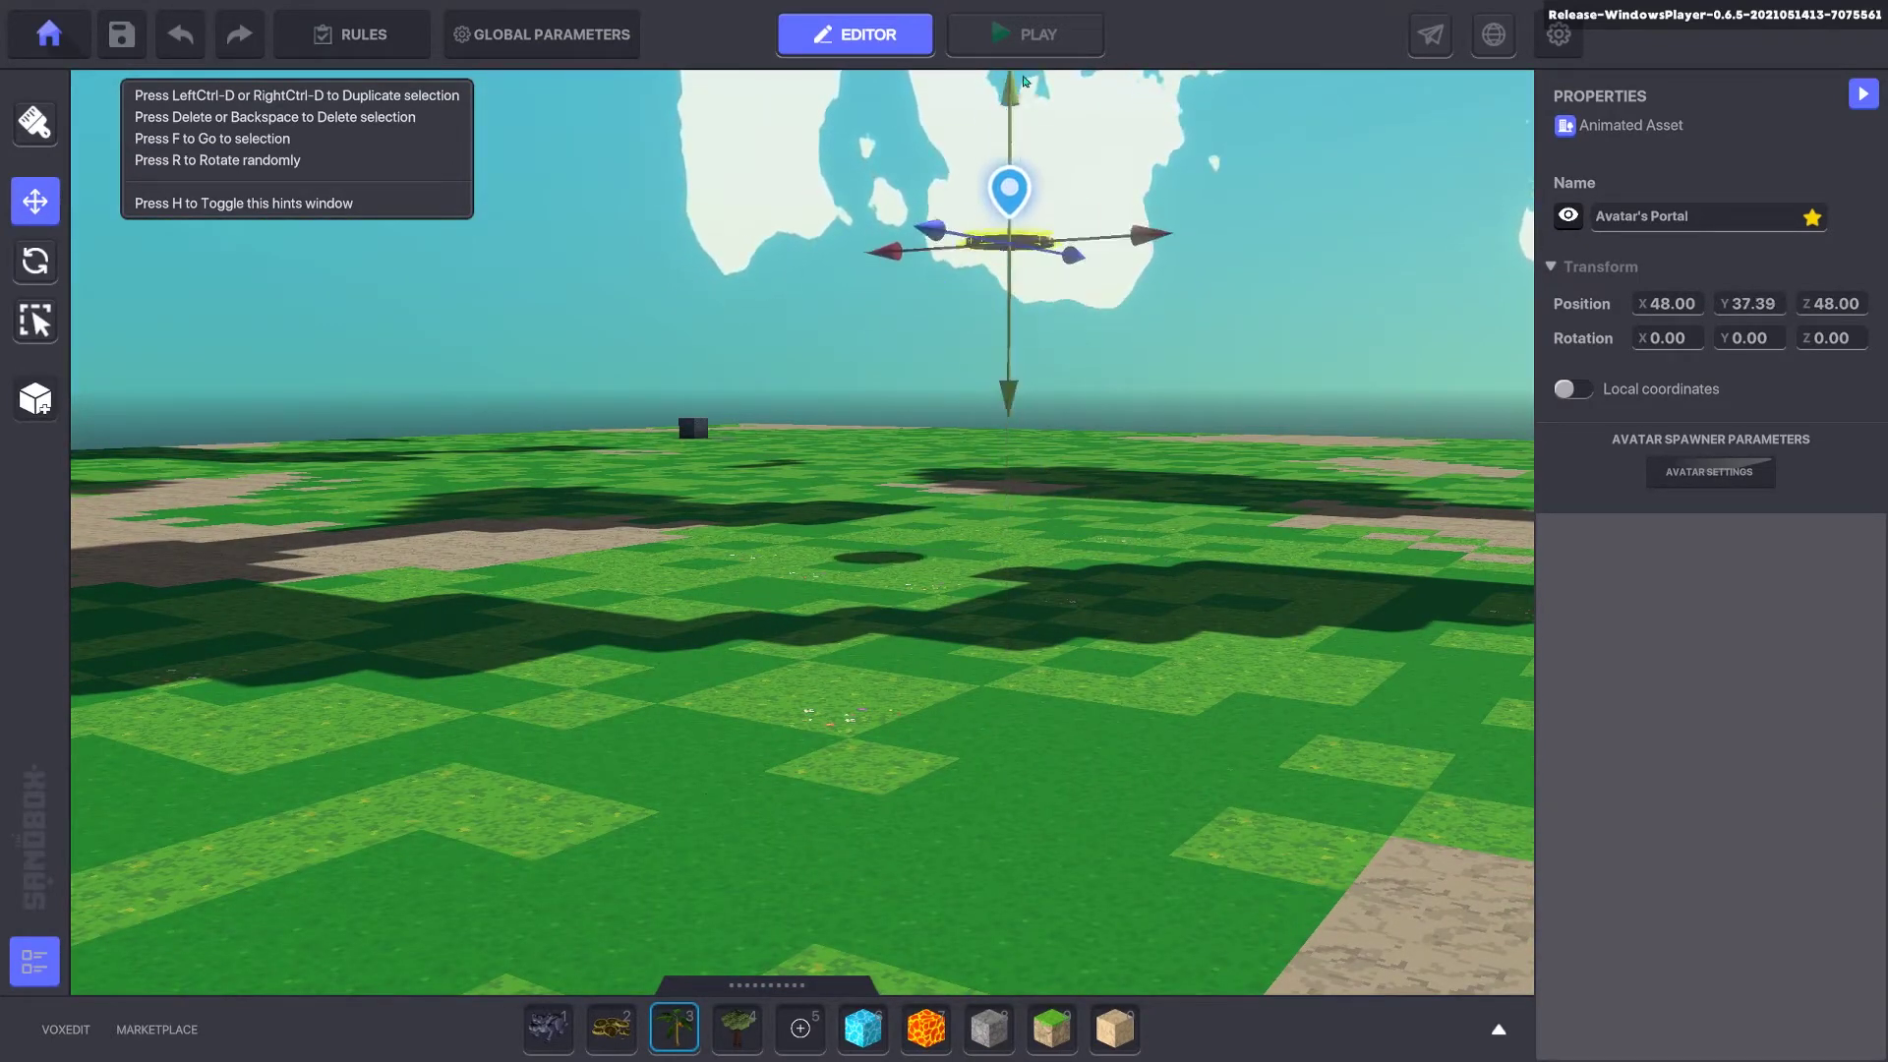
{"action": "left_click", "coordinate": [1735, 307]}
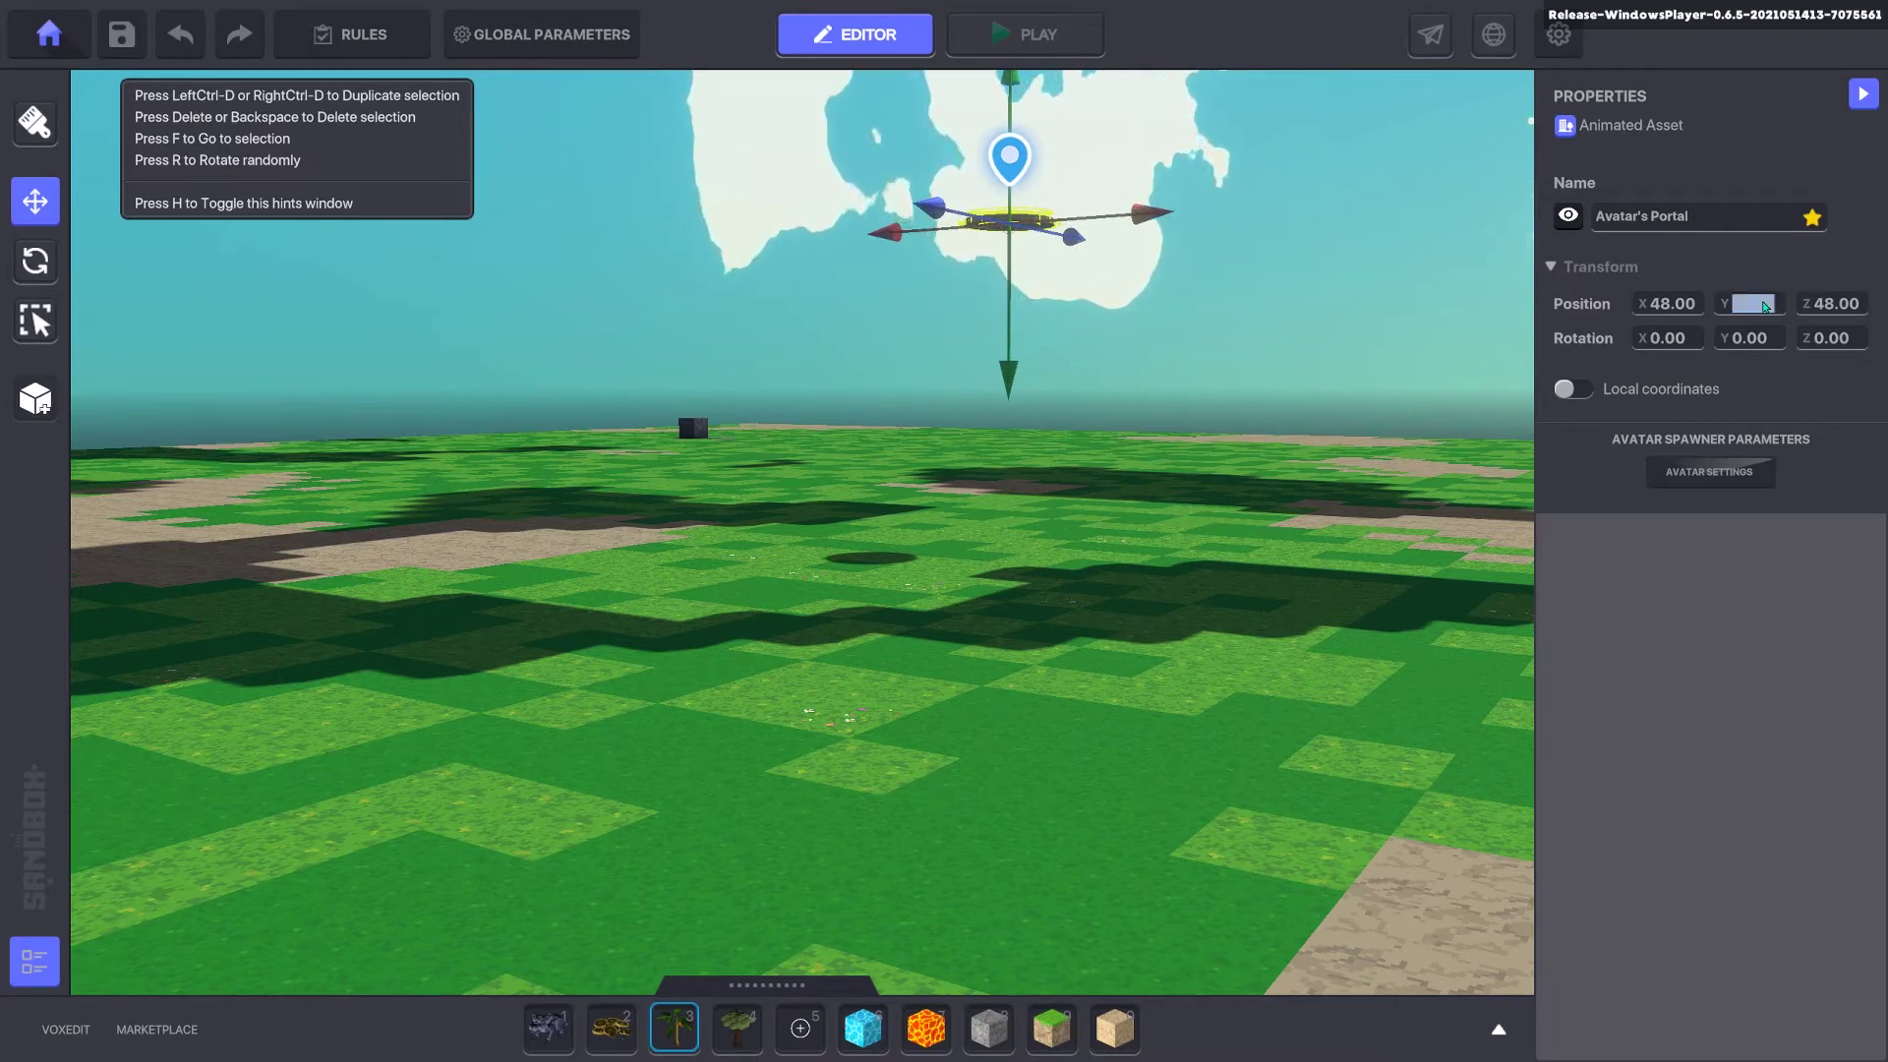
{"action": "type", "text": "1"}
{"action": "key", "text": "Return"}
{"action": "type", "text": "00"}
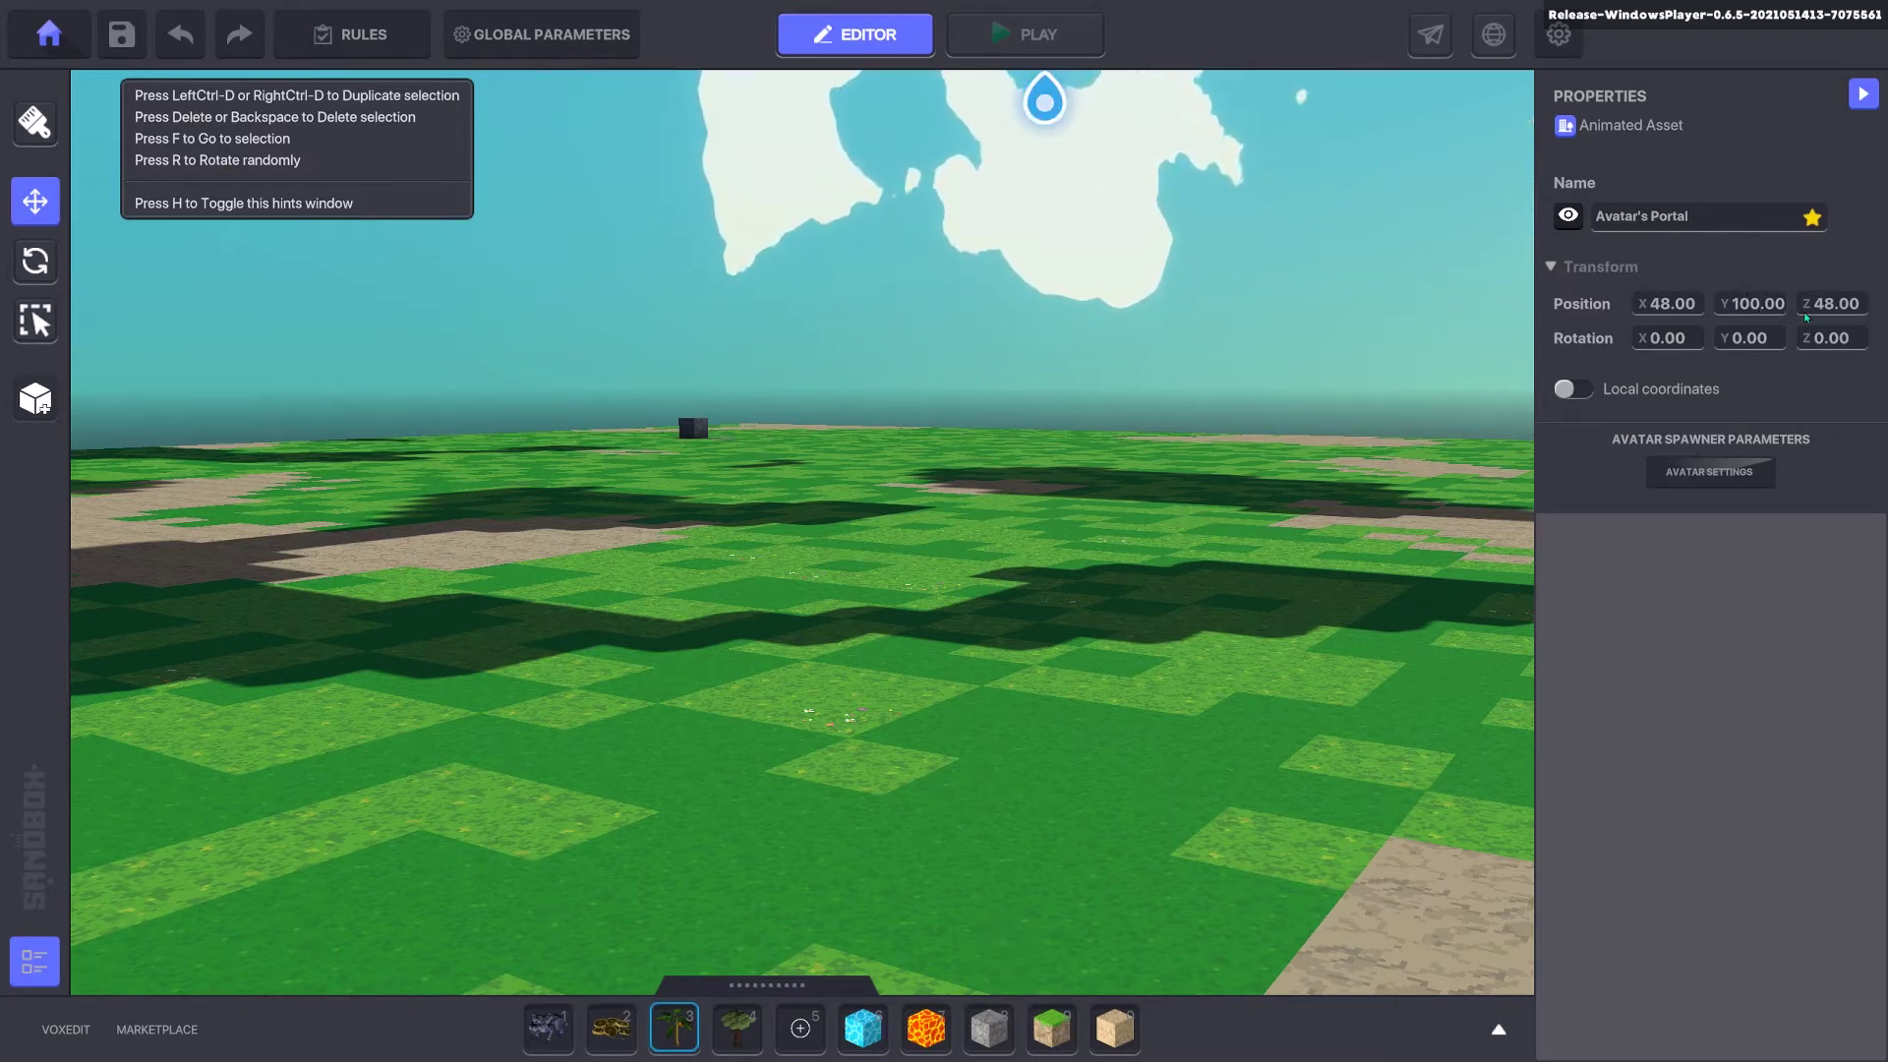
Step: Place the Avatar's Portal on top of the nearby white cloud platform, at about X 34.45, Y 102.70, Z 55.13
{"action": "type", "text": "sasa"}
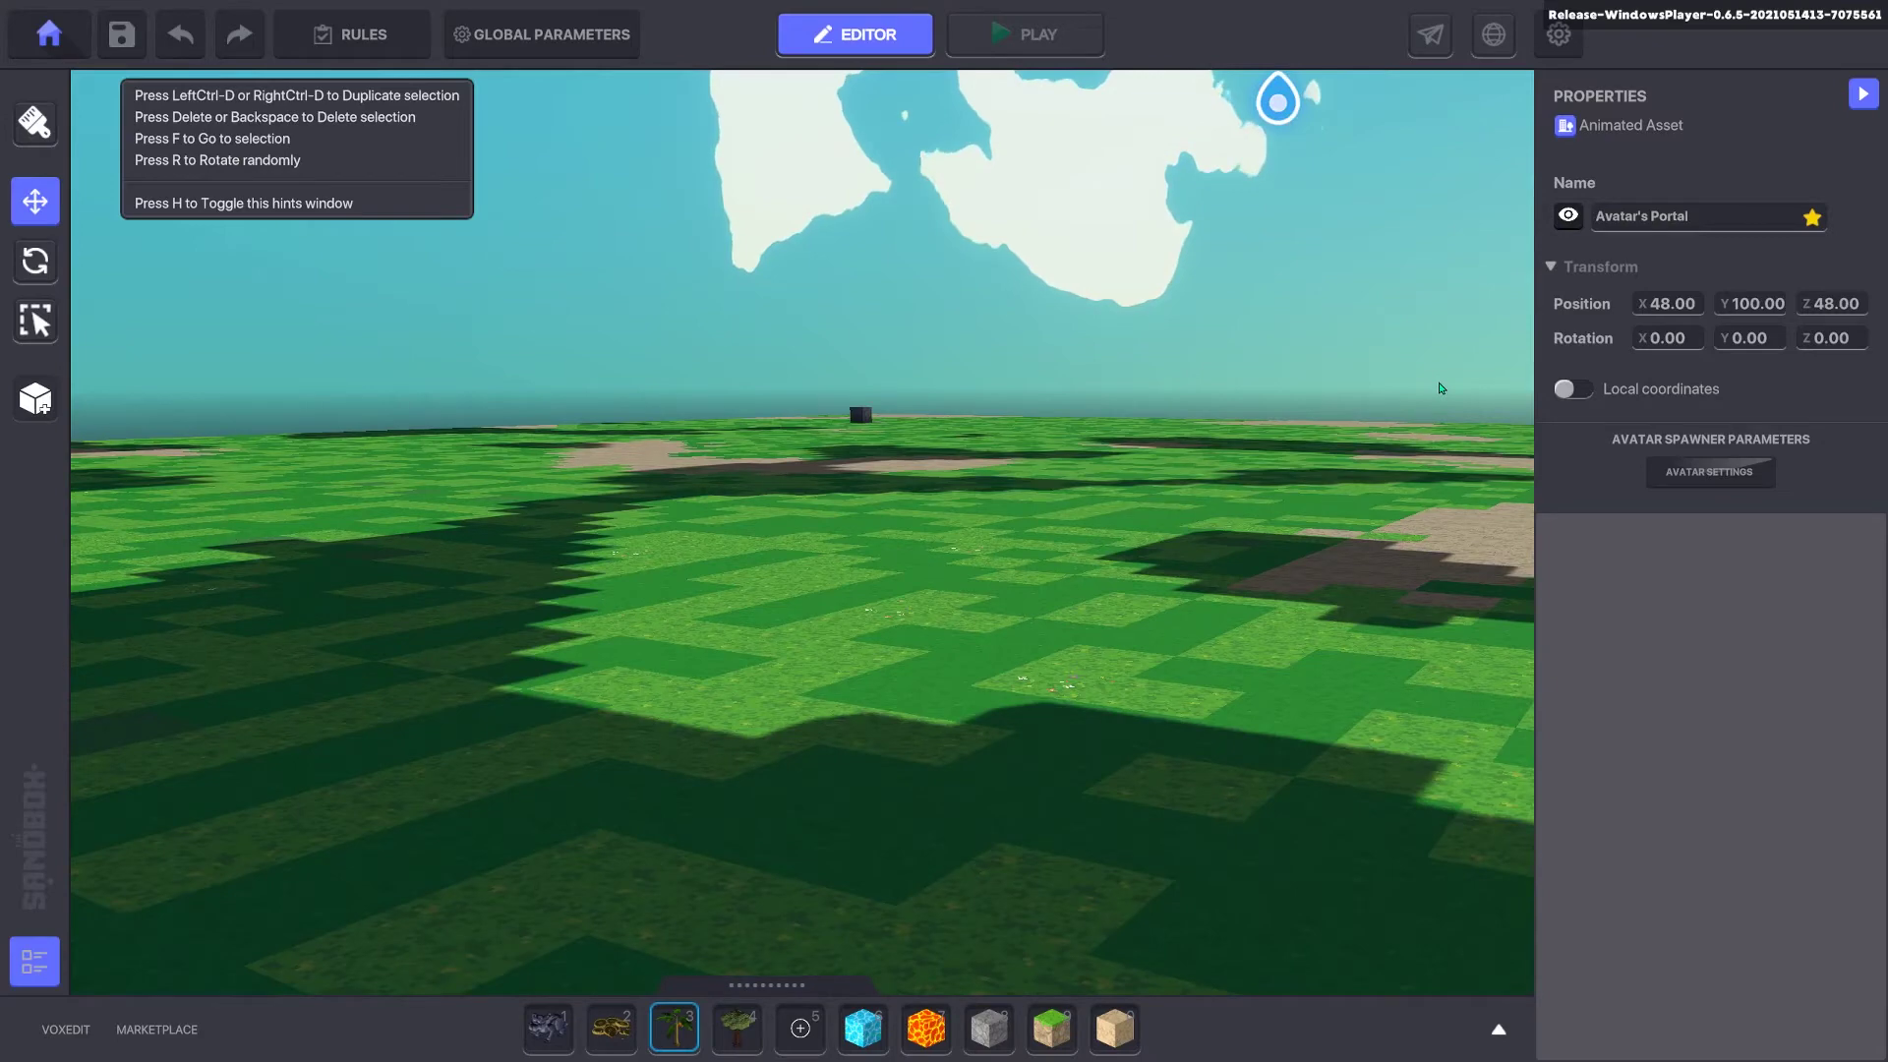
{"action": "type", "text": "e"}
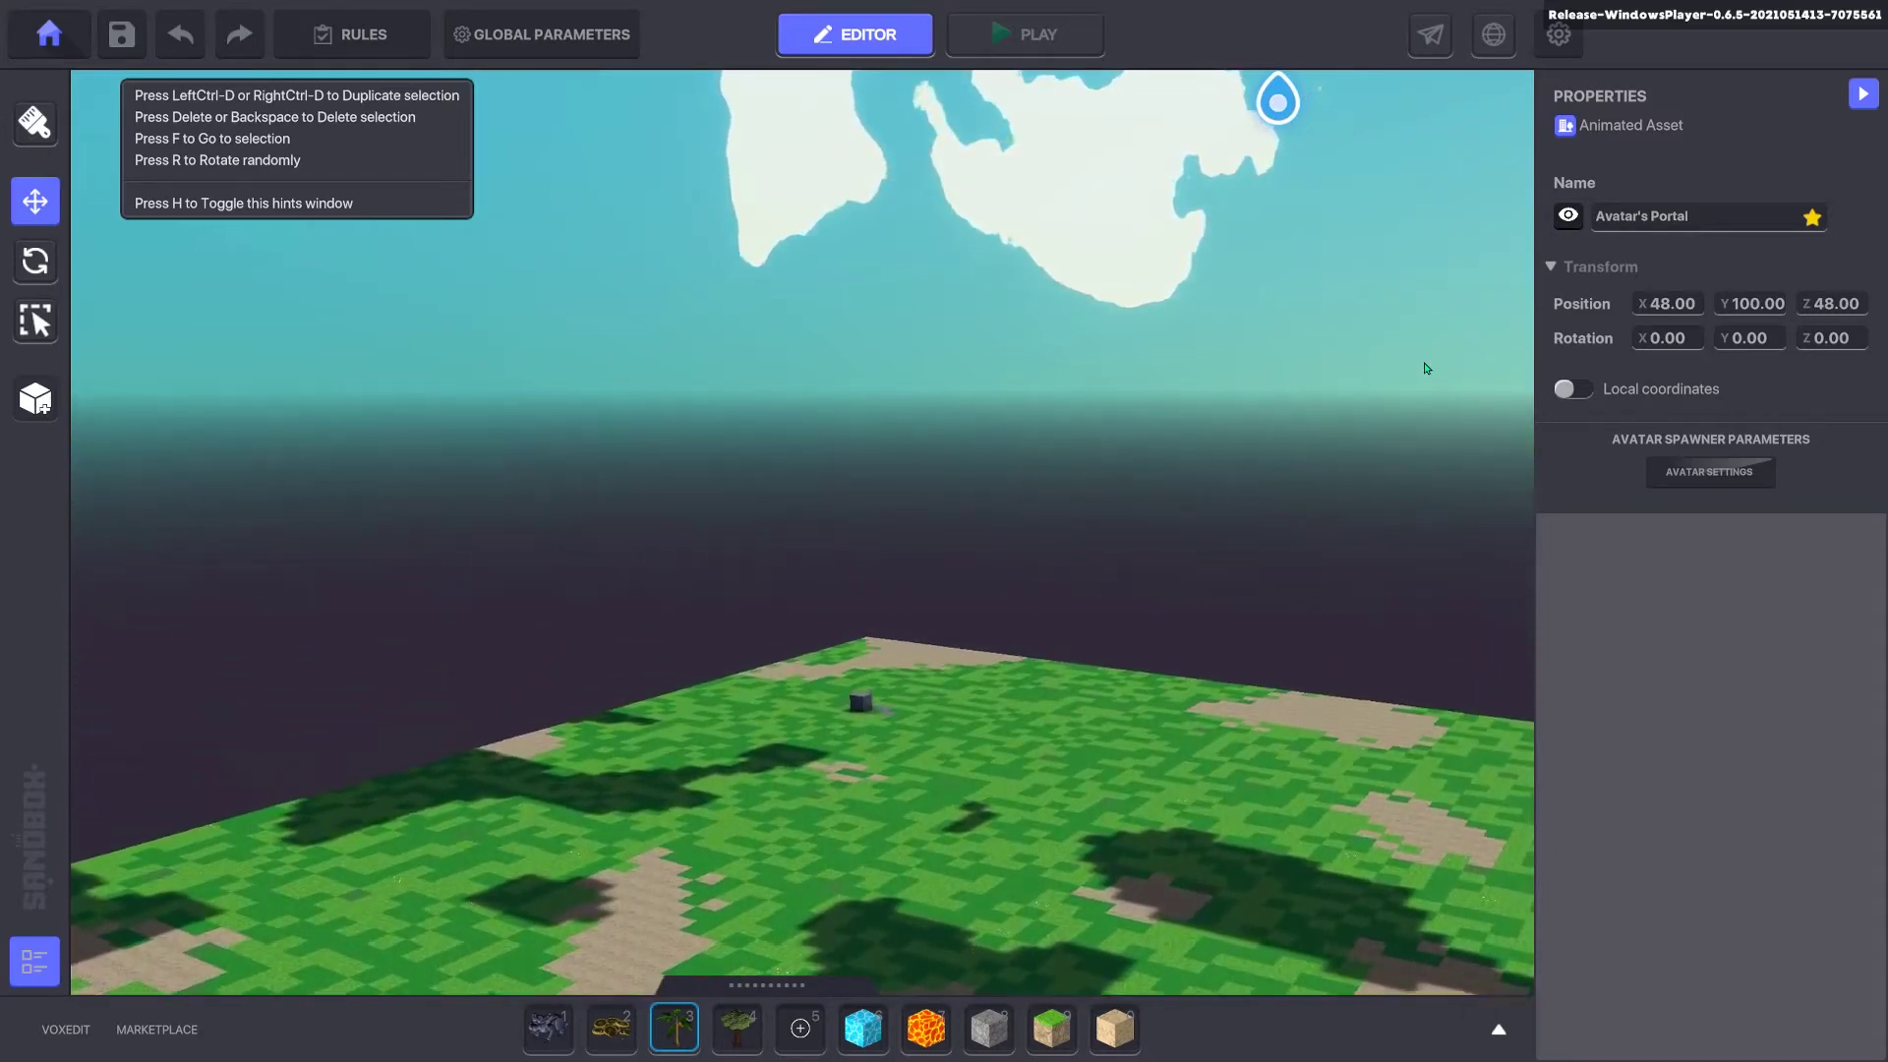
{"action": "type", "text": "ef"}
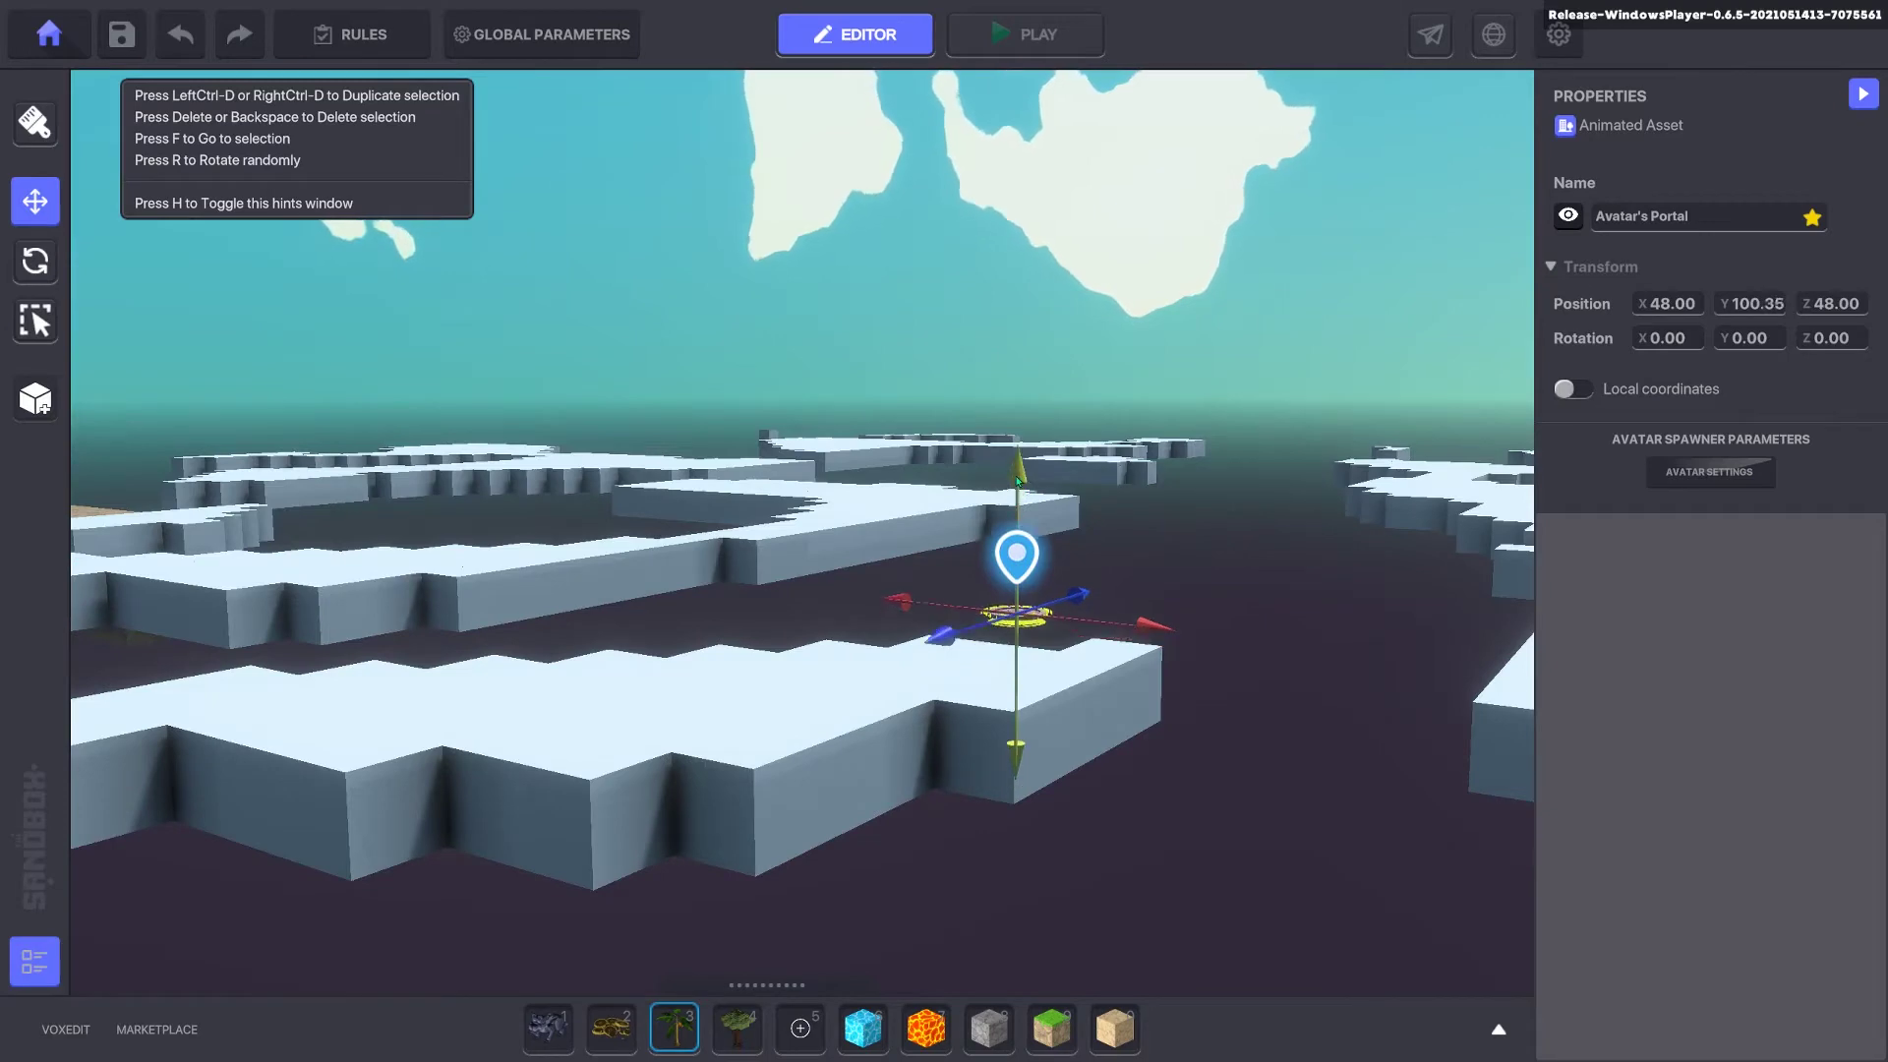
{"action": "right_click_drag", "start_coordinate": [1018, 505], "coordinate": [1184, 545]}
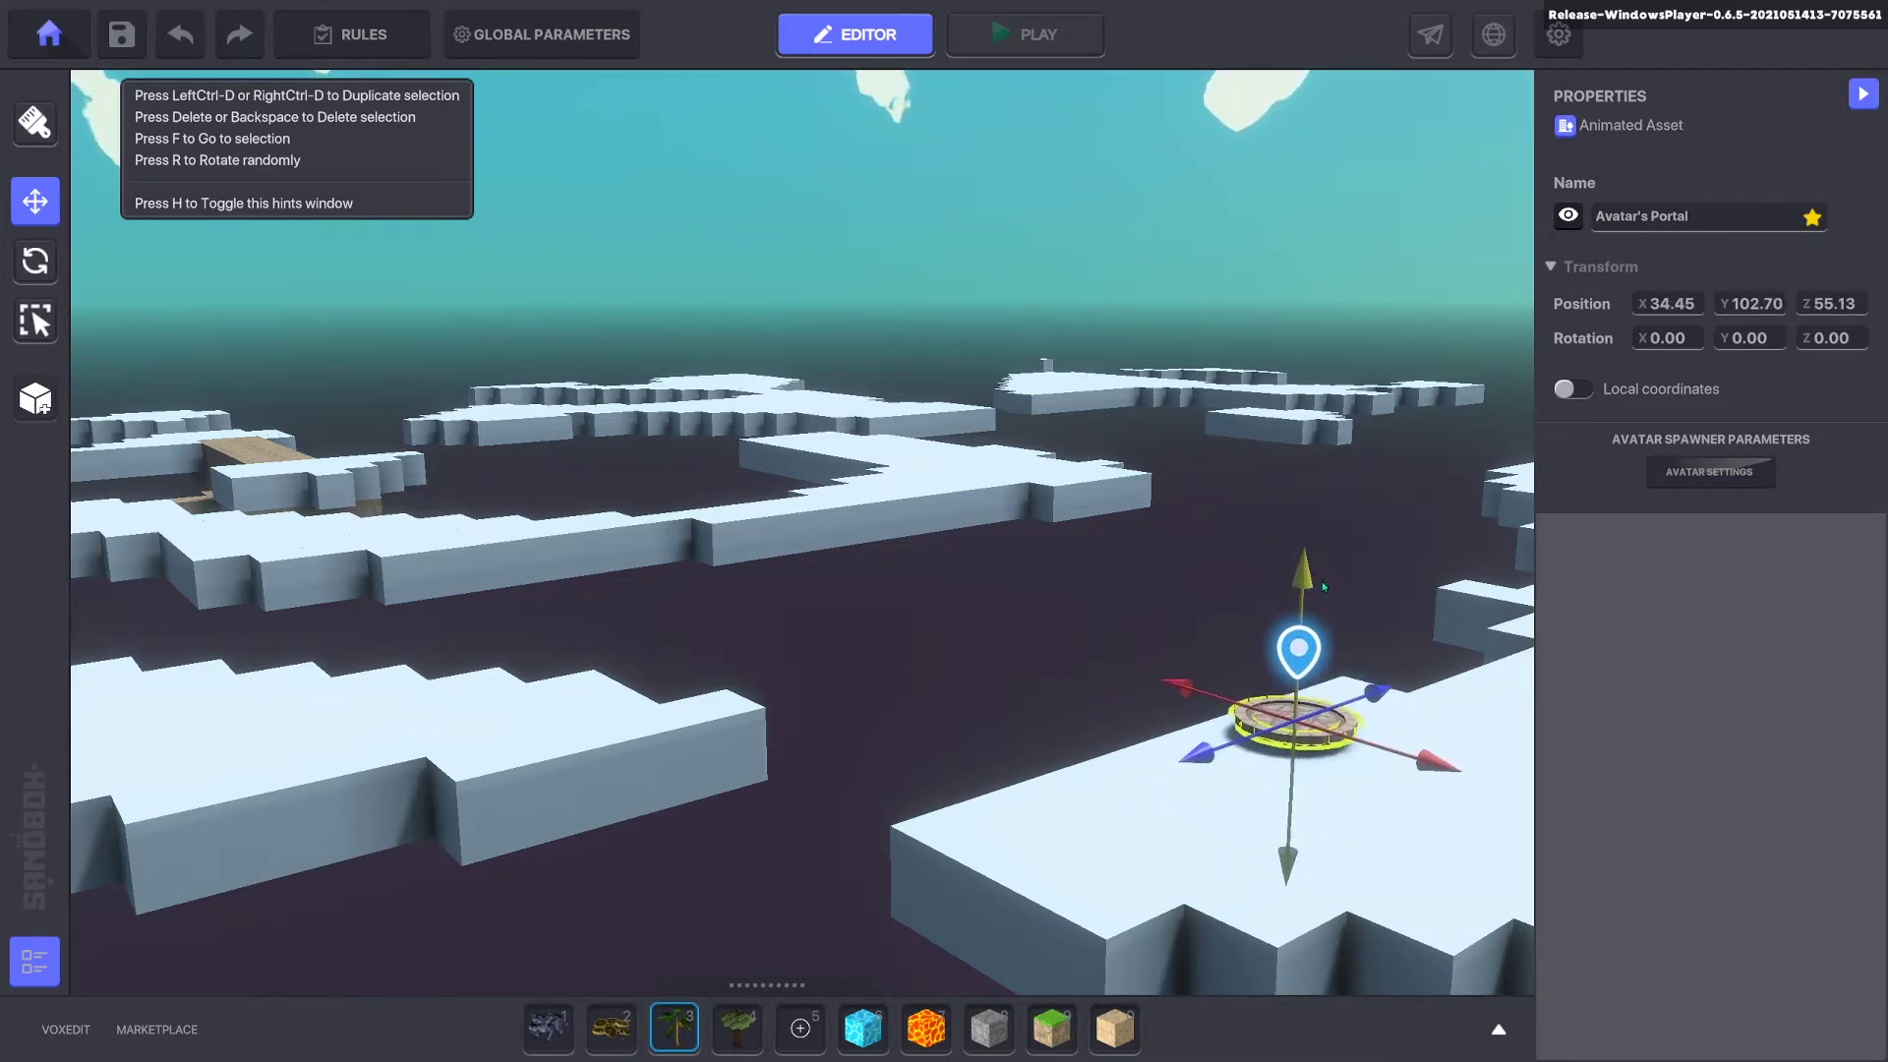
Step: Play-test the raised spawn point by running the avatar from the portal across the white cloud platforms and dropping to the meadow
{"action": "key", "text": "ctrl+p"}
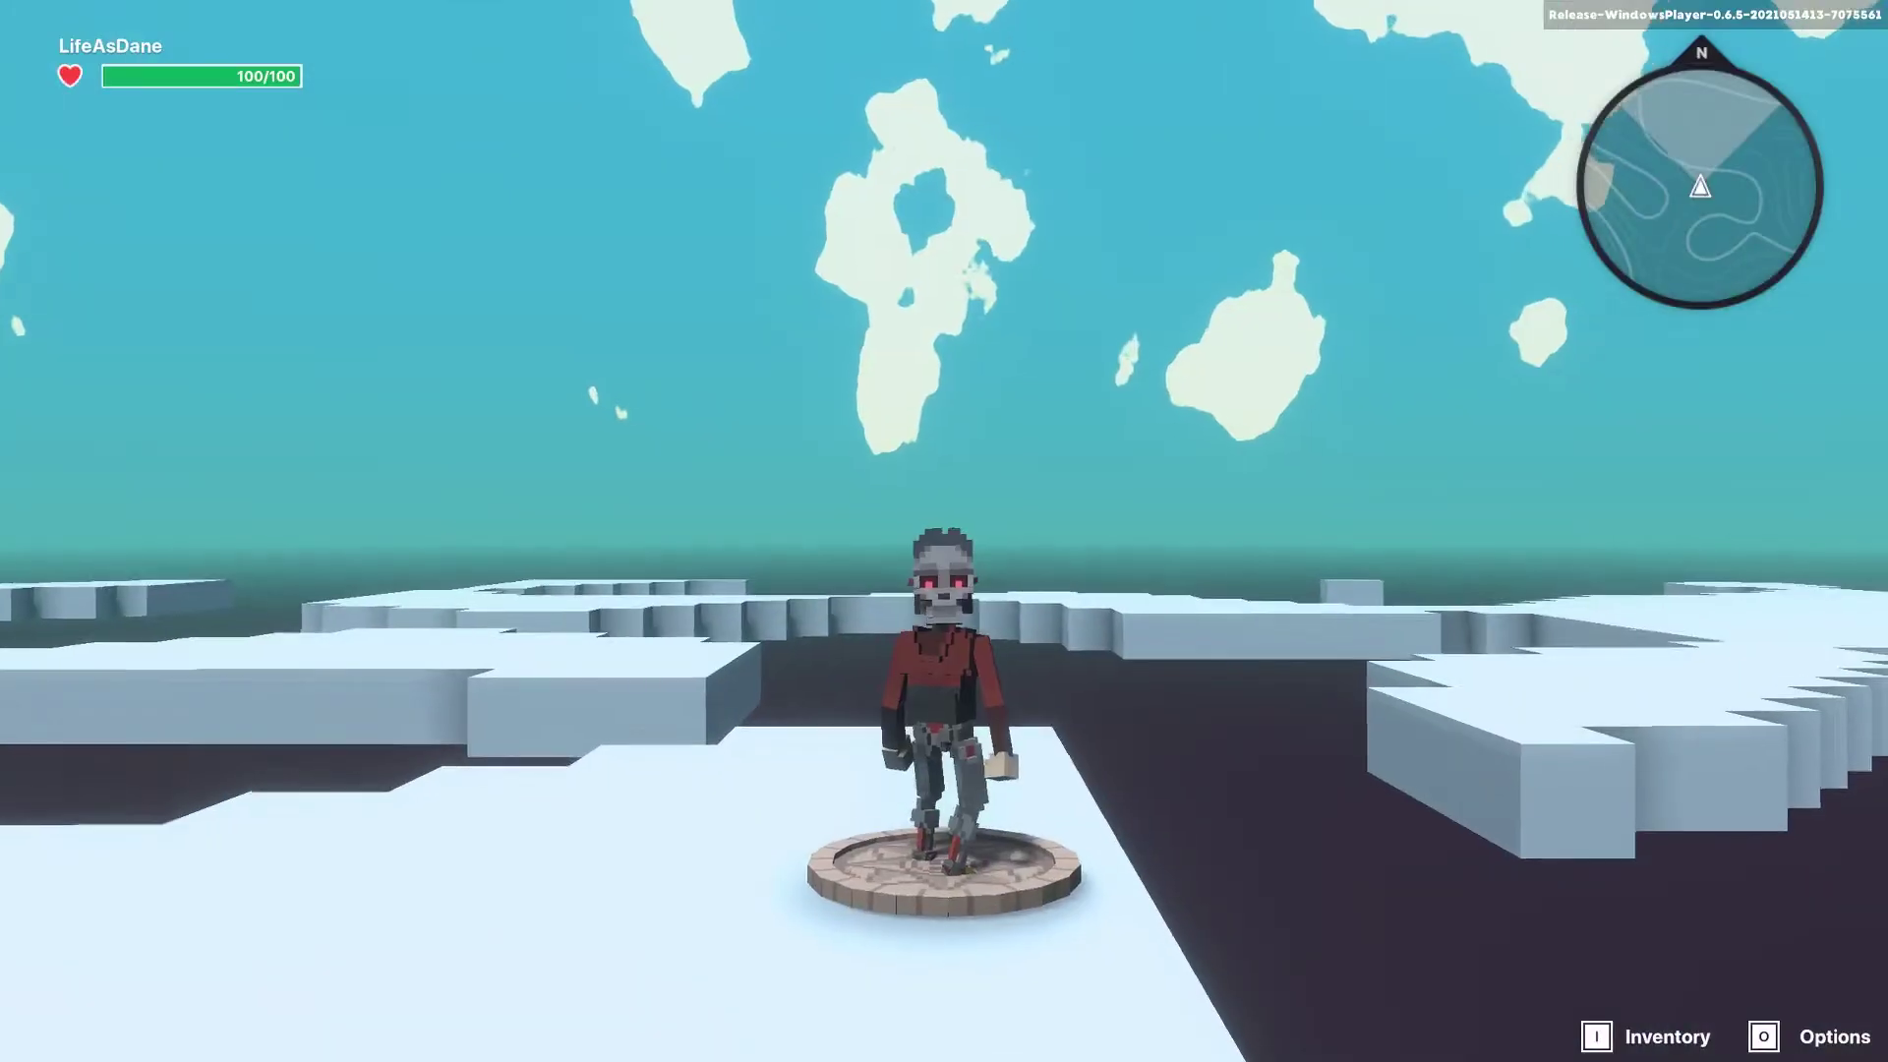
{"action": "key", "text": "w"}
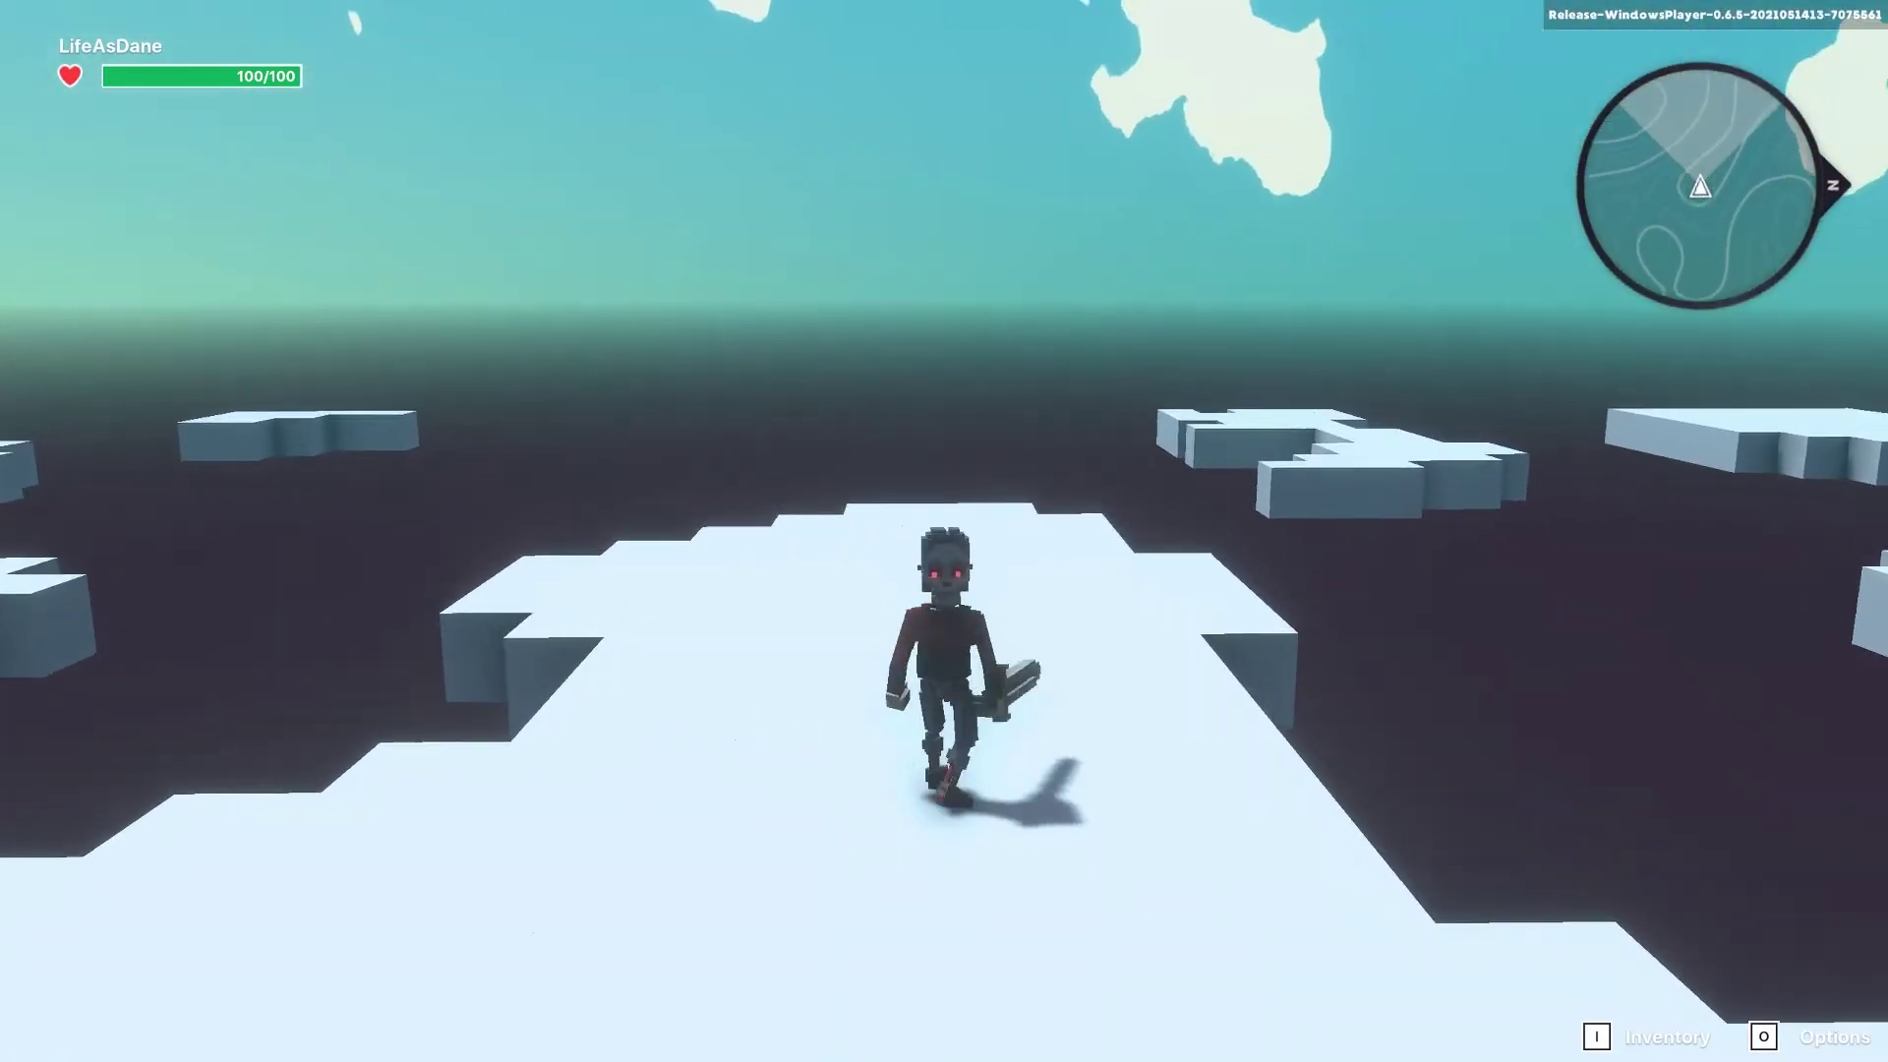
{"action": "key", "text": "s"}
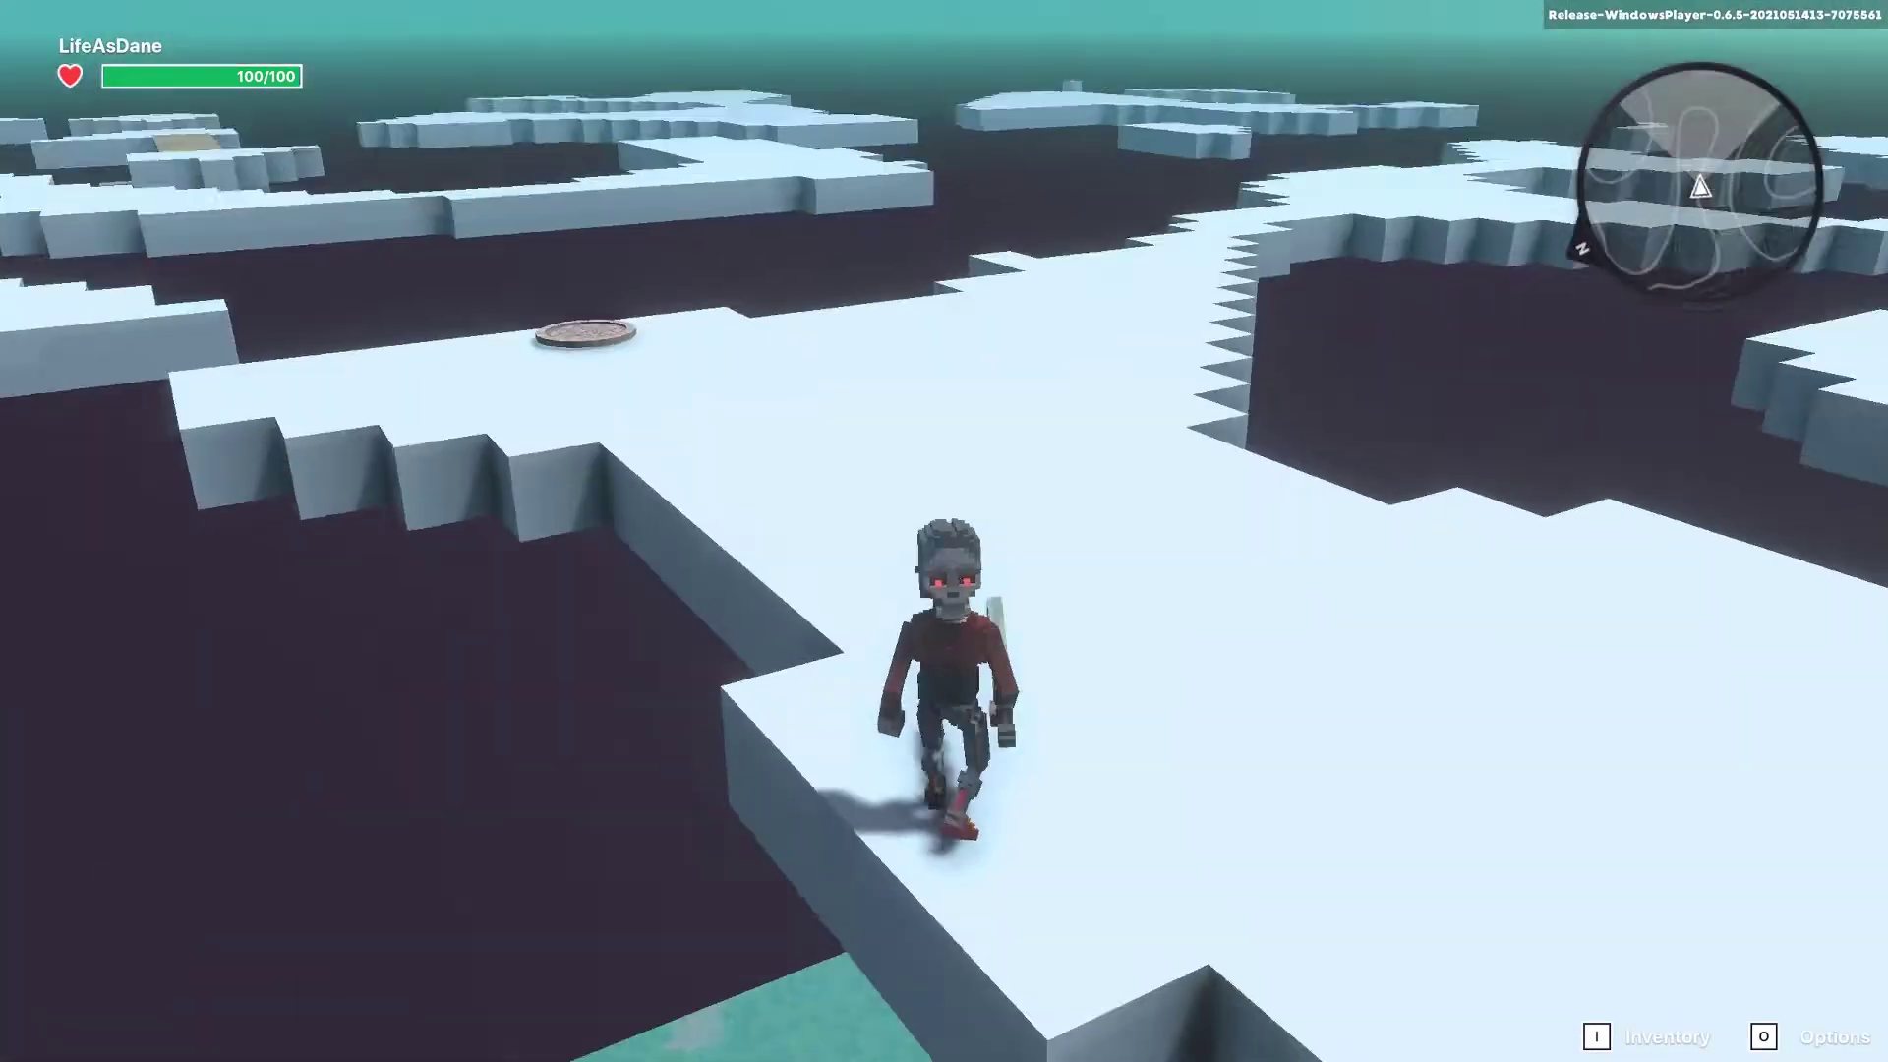
{"action": "key", "text": "w"}
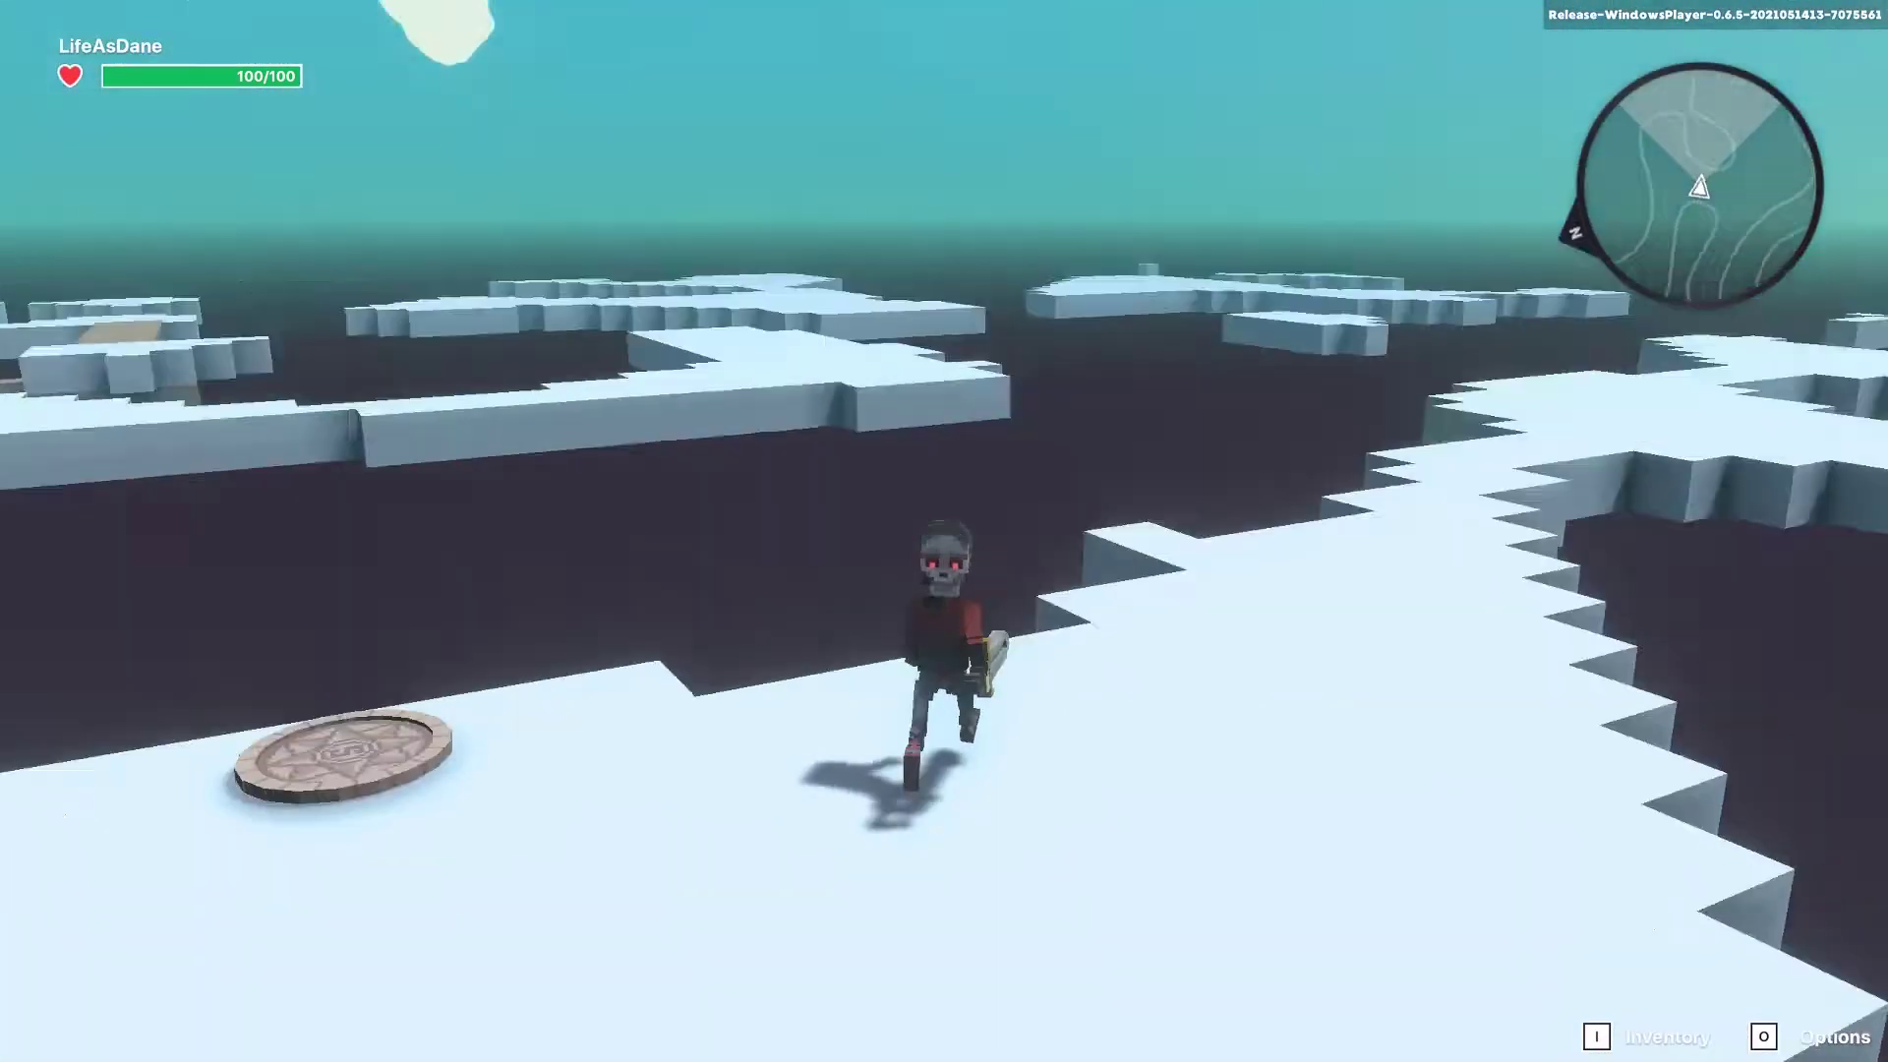
{"action": "key", "text": "w"}
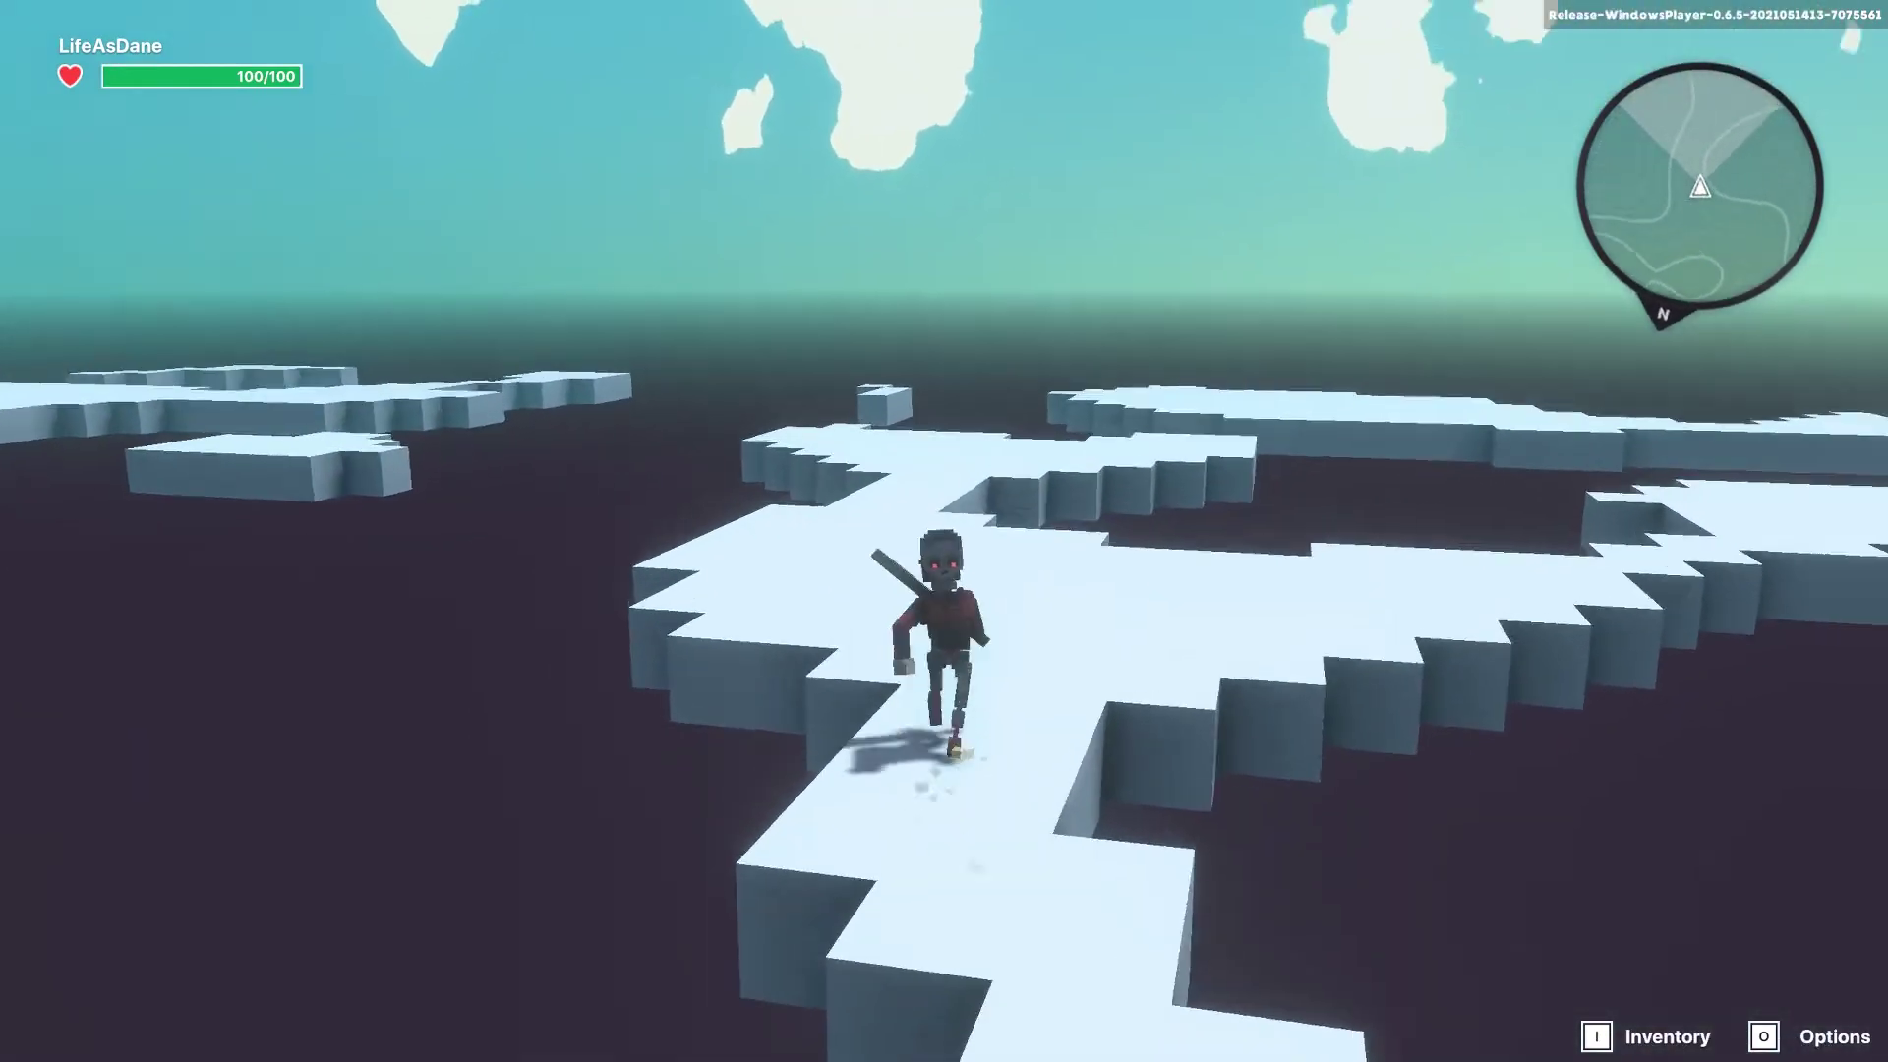
{"action": "key", "text": "w"}
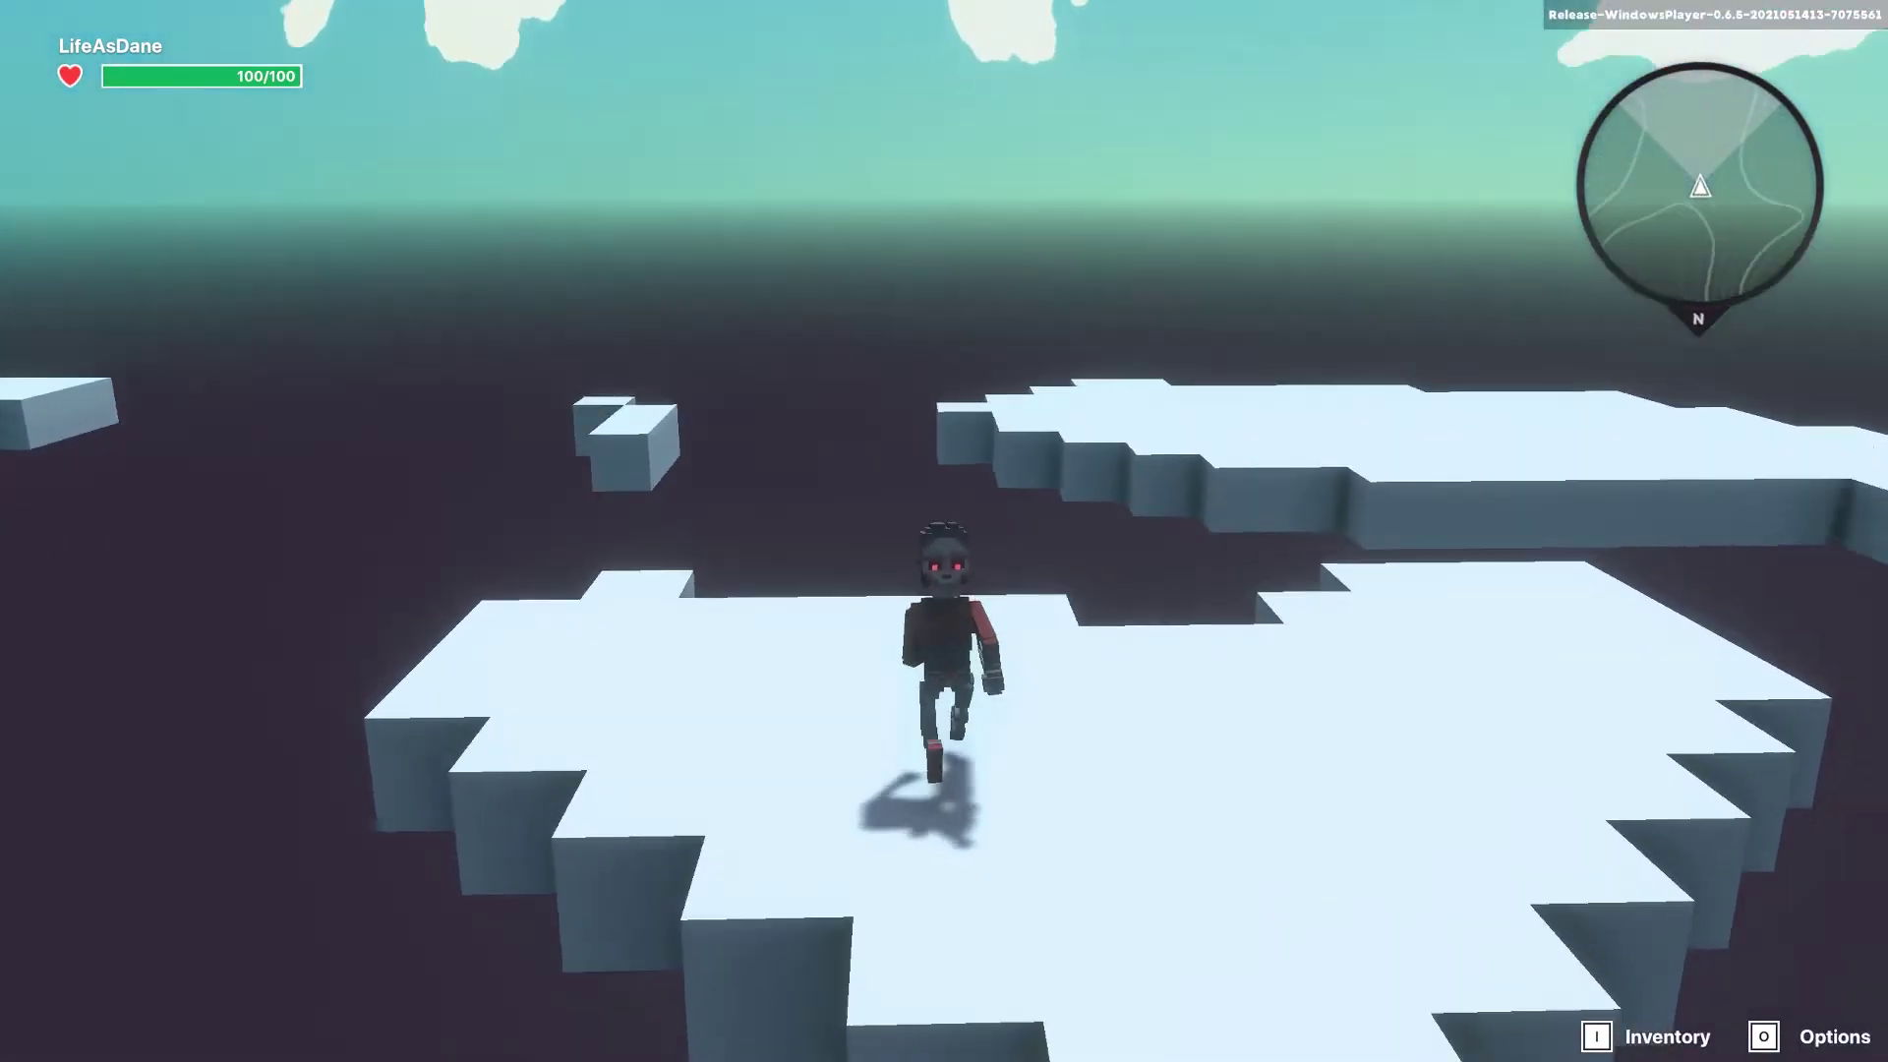
{"action": "key", "text": "s"}
{"action": "key", "text": "s"}
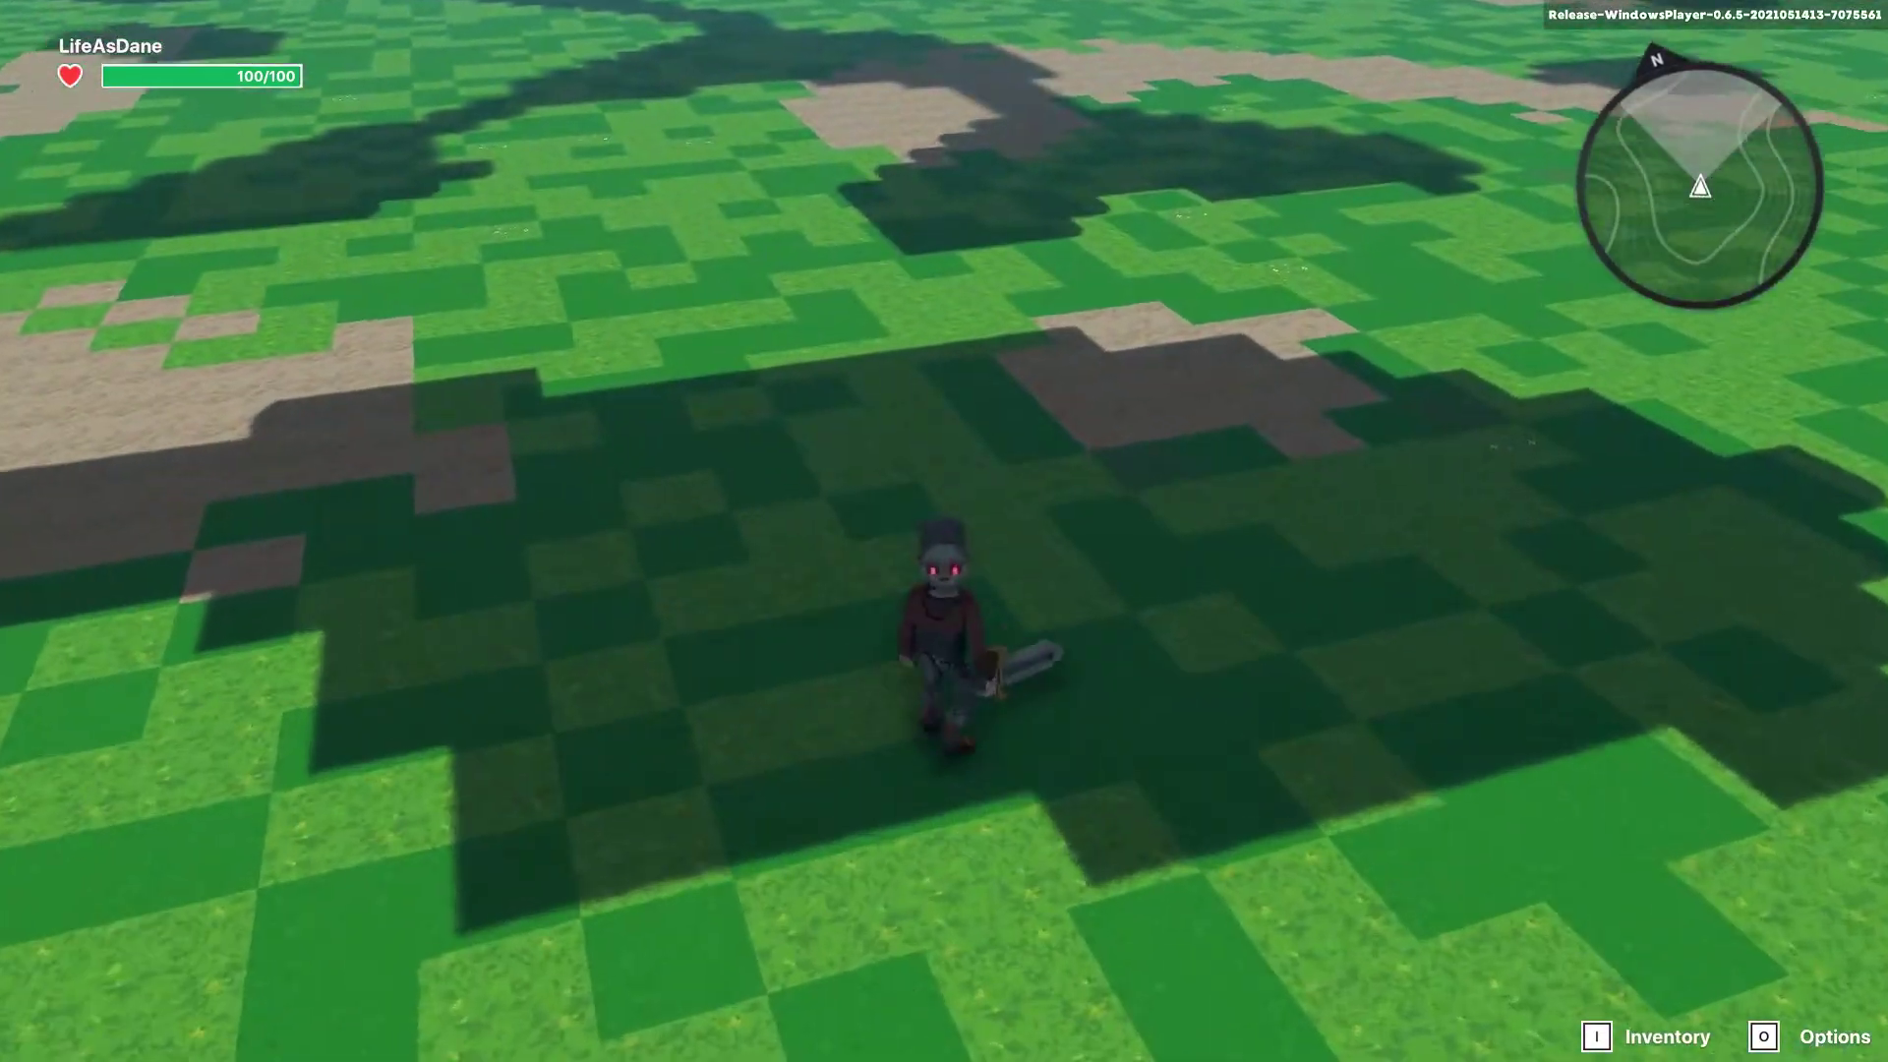
Step: Run the avatar over the meadow, respawn it at the portal and jump off the cloud's edge to the ground
{"action": "key", "text": "s"}
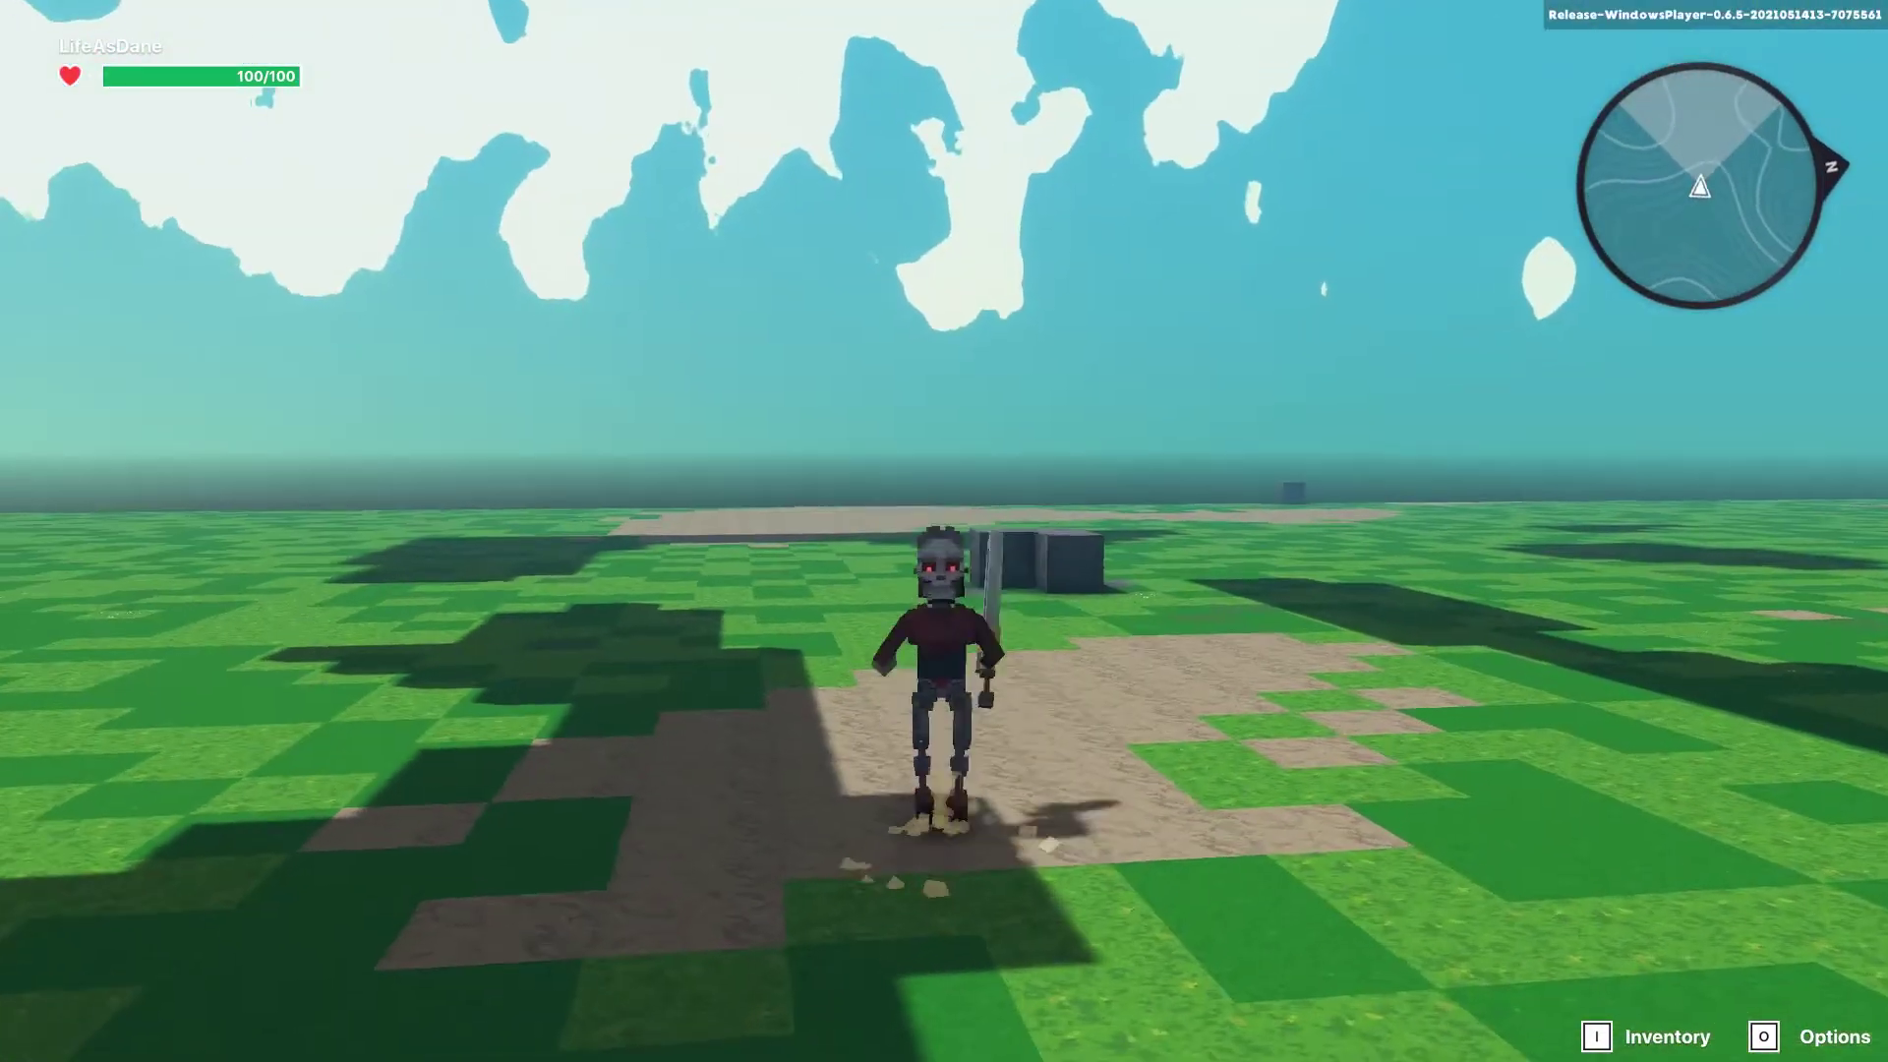
{"action": "key", "text": "space"}
{"action": "key", "text": "Escape"}
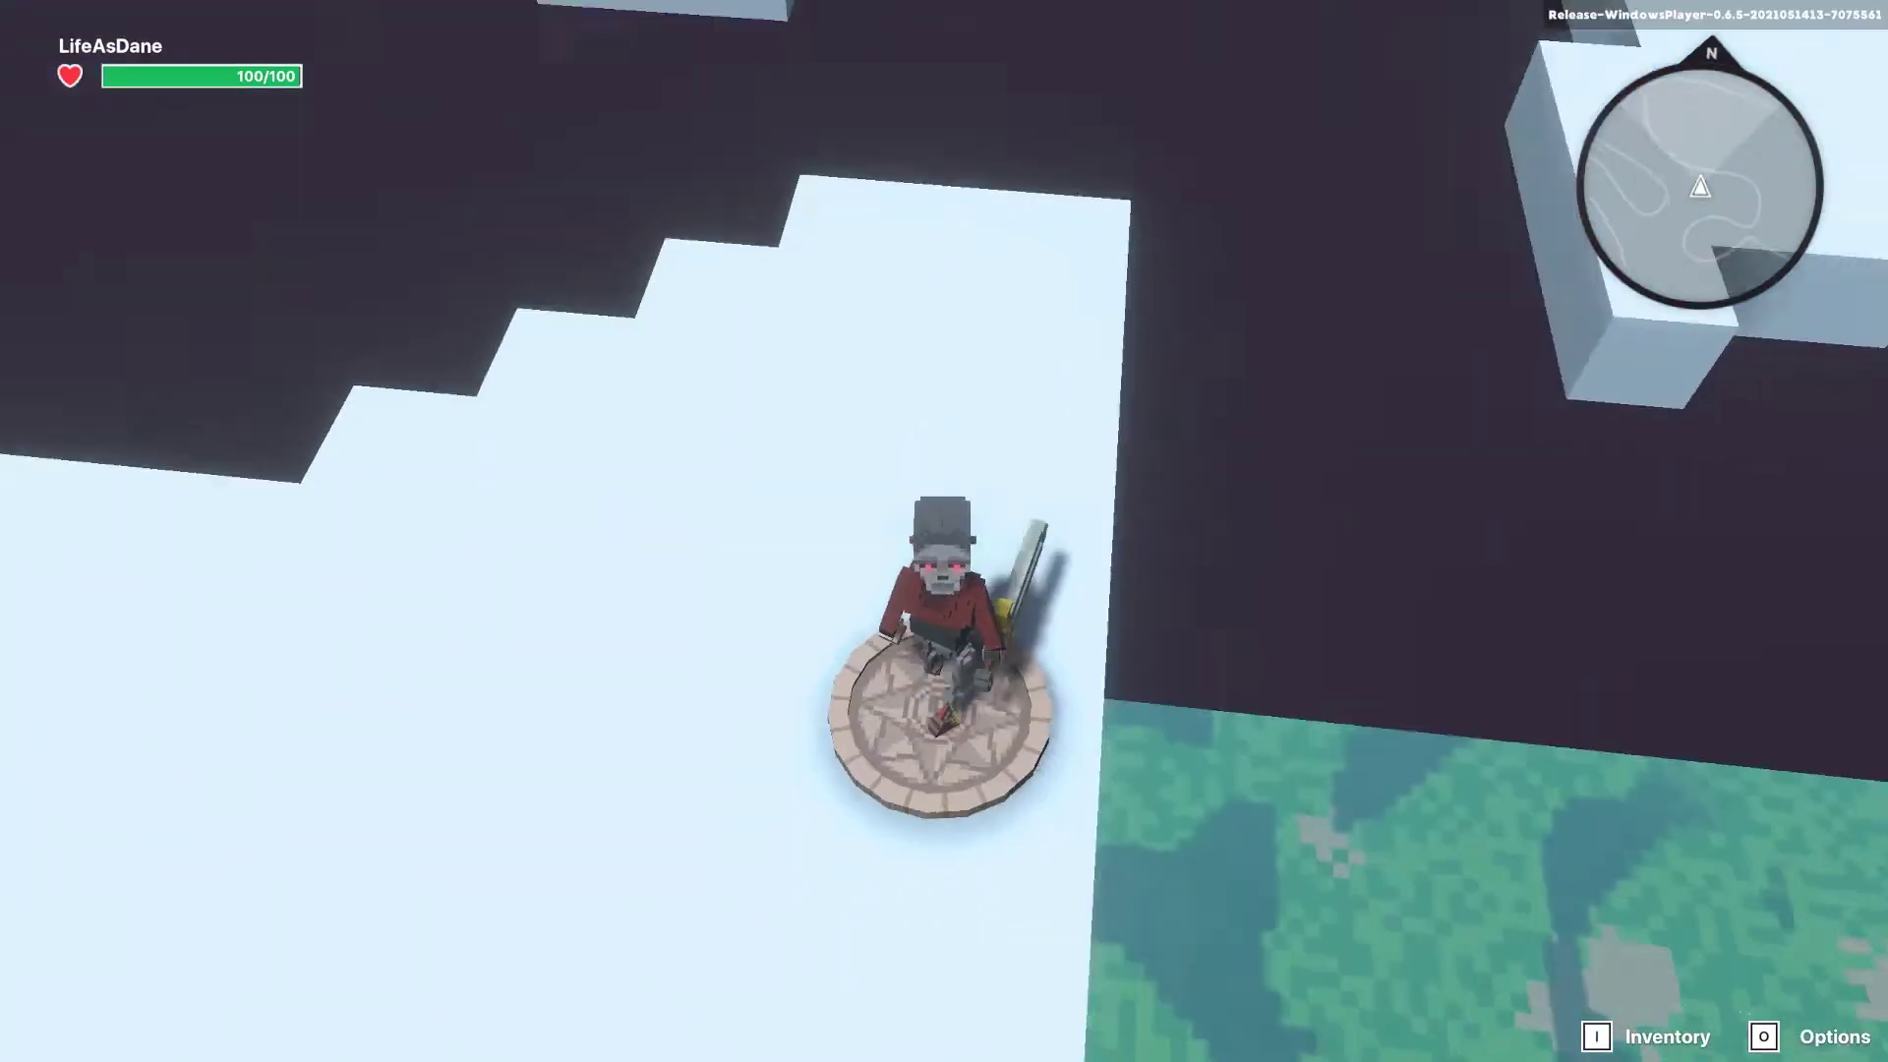
{"action": "key", "text": "w"}
{"action": "key", "text": "space"}
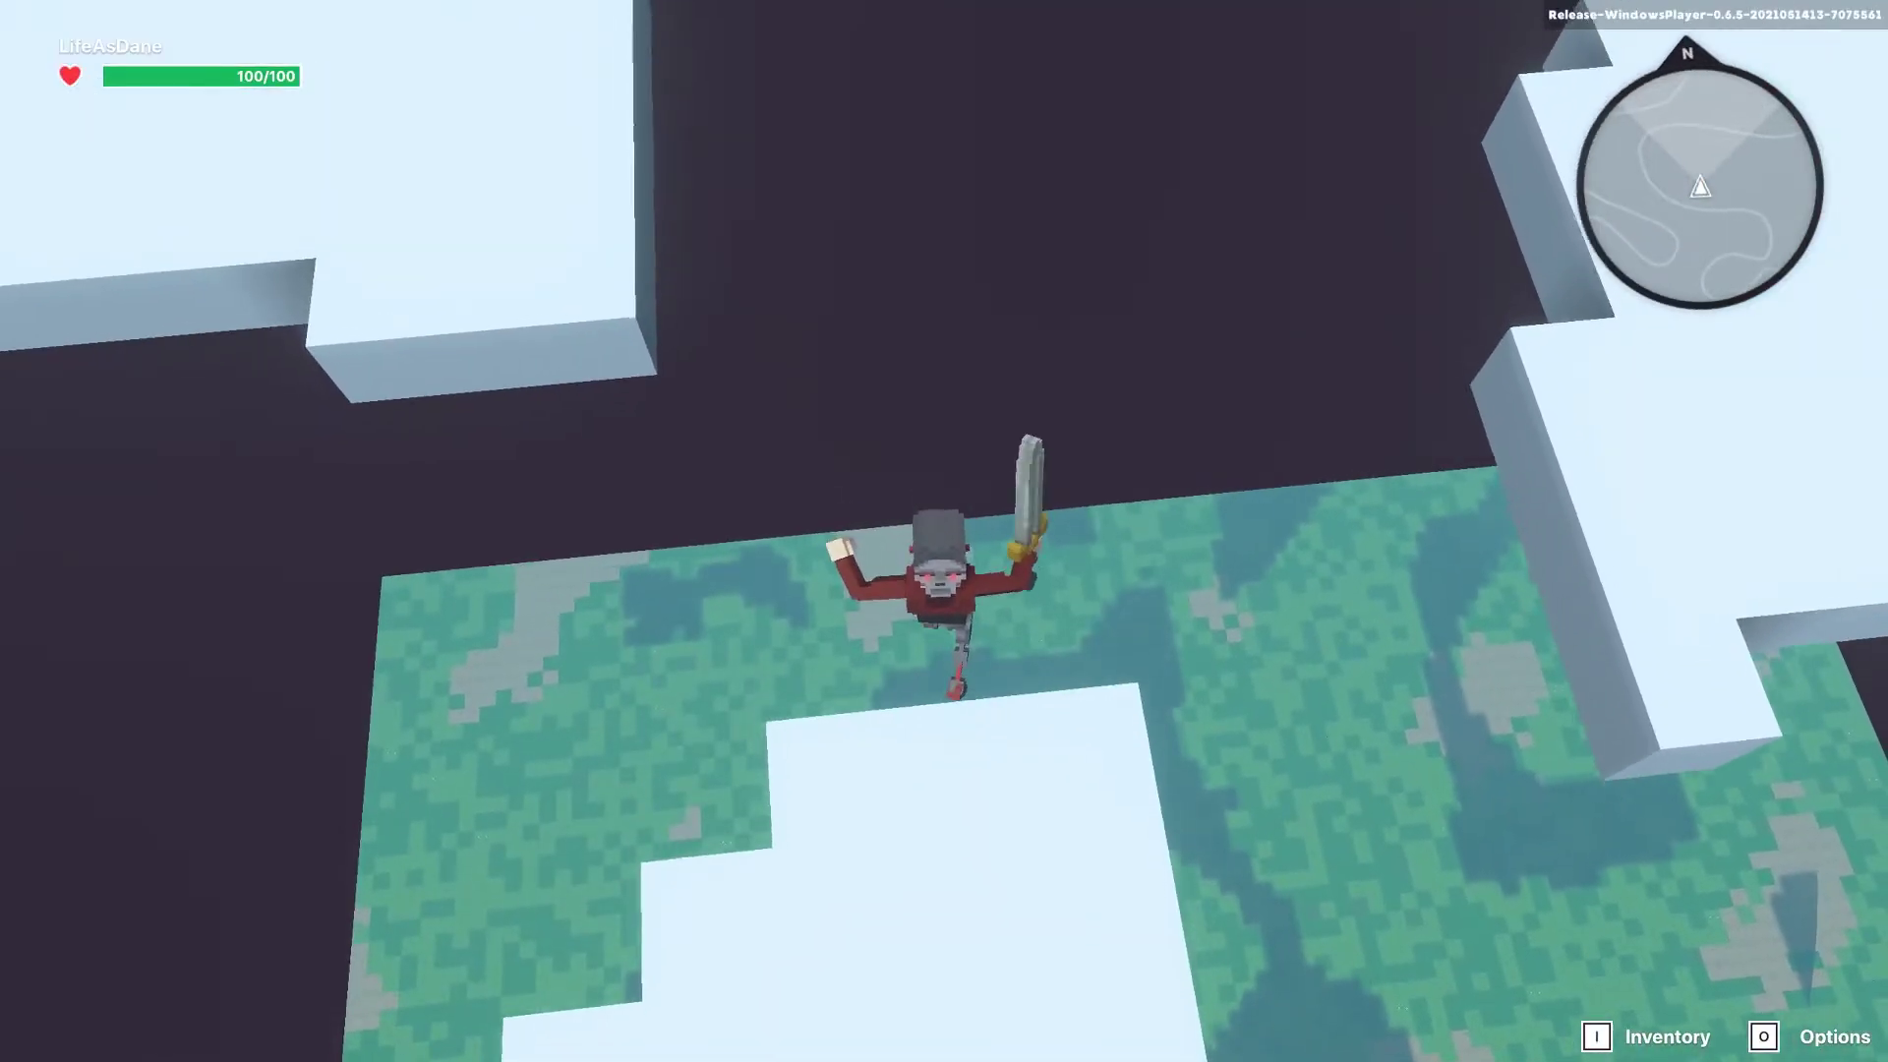
{"action": "key", "text": "s"}
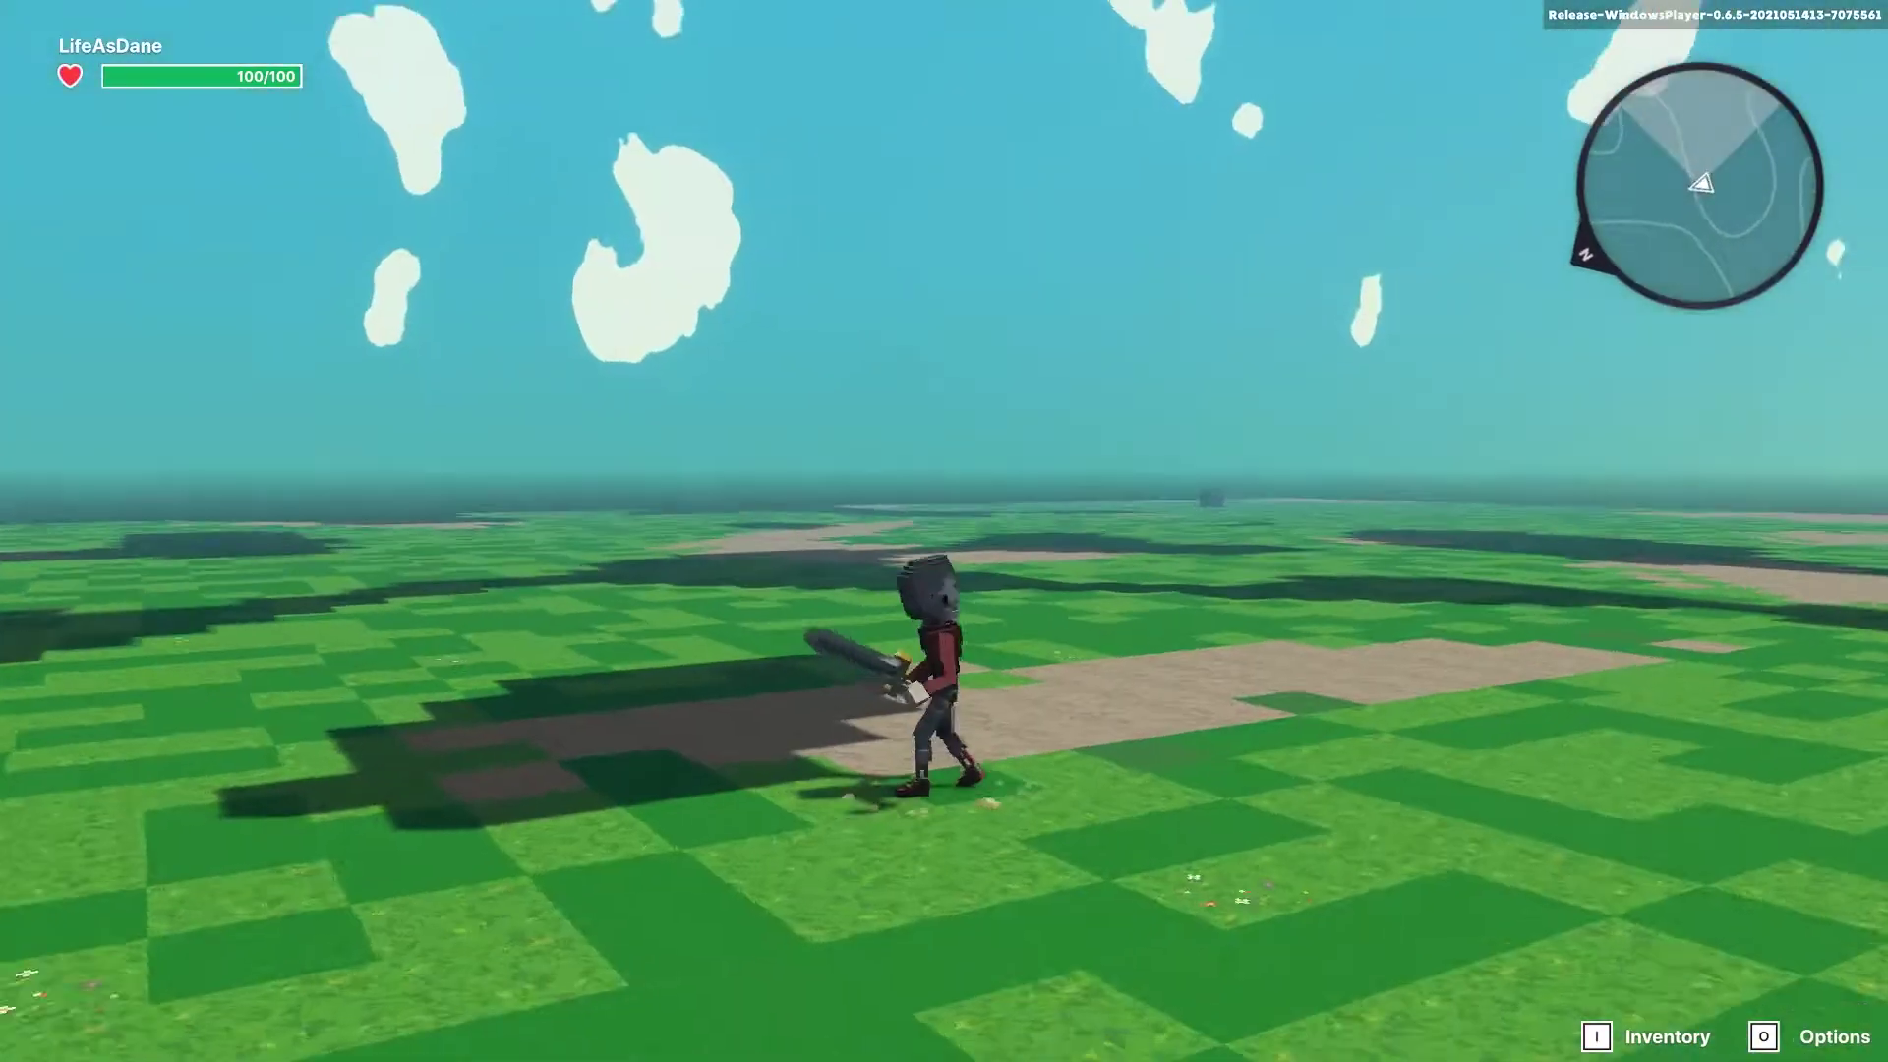
Step: Test the avatar's sword attack on the meadow's dirt patch and return to the editor
{"action": "key", "text": "s"}
{"action": "left_click", "coordinate": [943, 531]}
{"action": "left_click", "coordinate": [943, 531]}
{"action": "left_click", "coordinate": [944, 531]}
{"action": "left_click", "coordinate": [943, 530]}
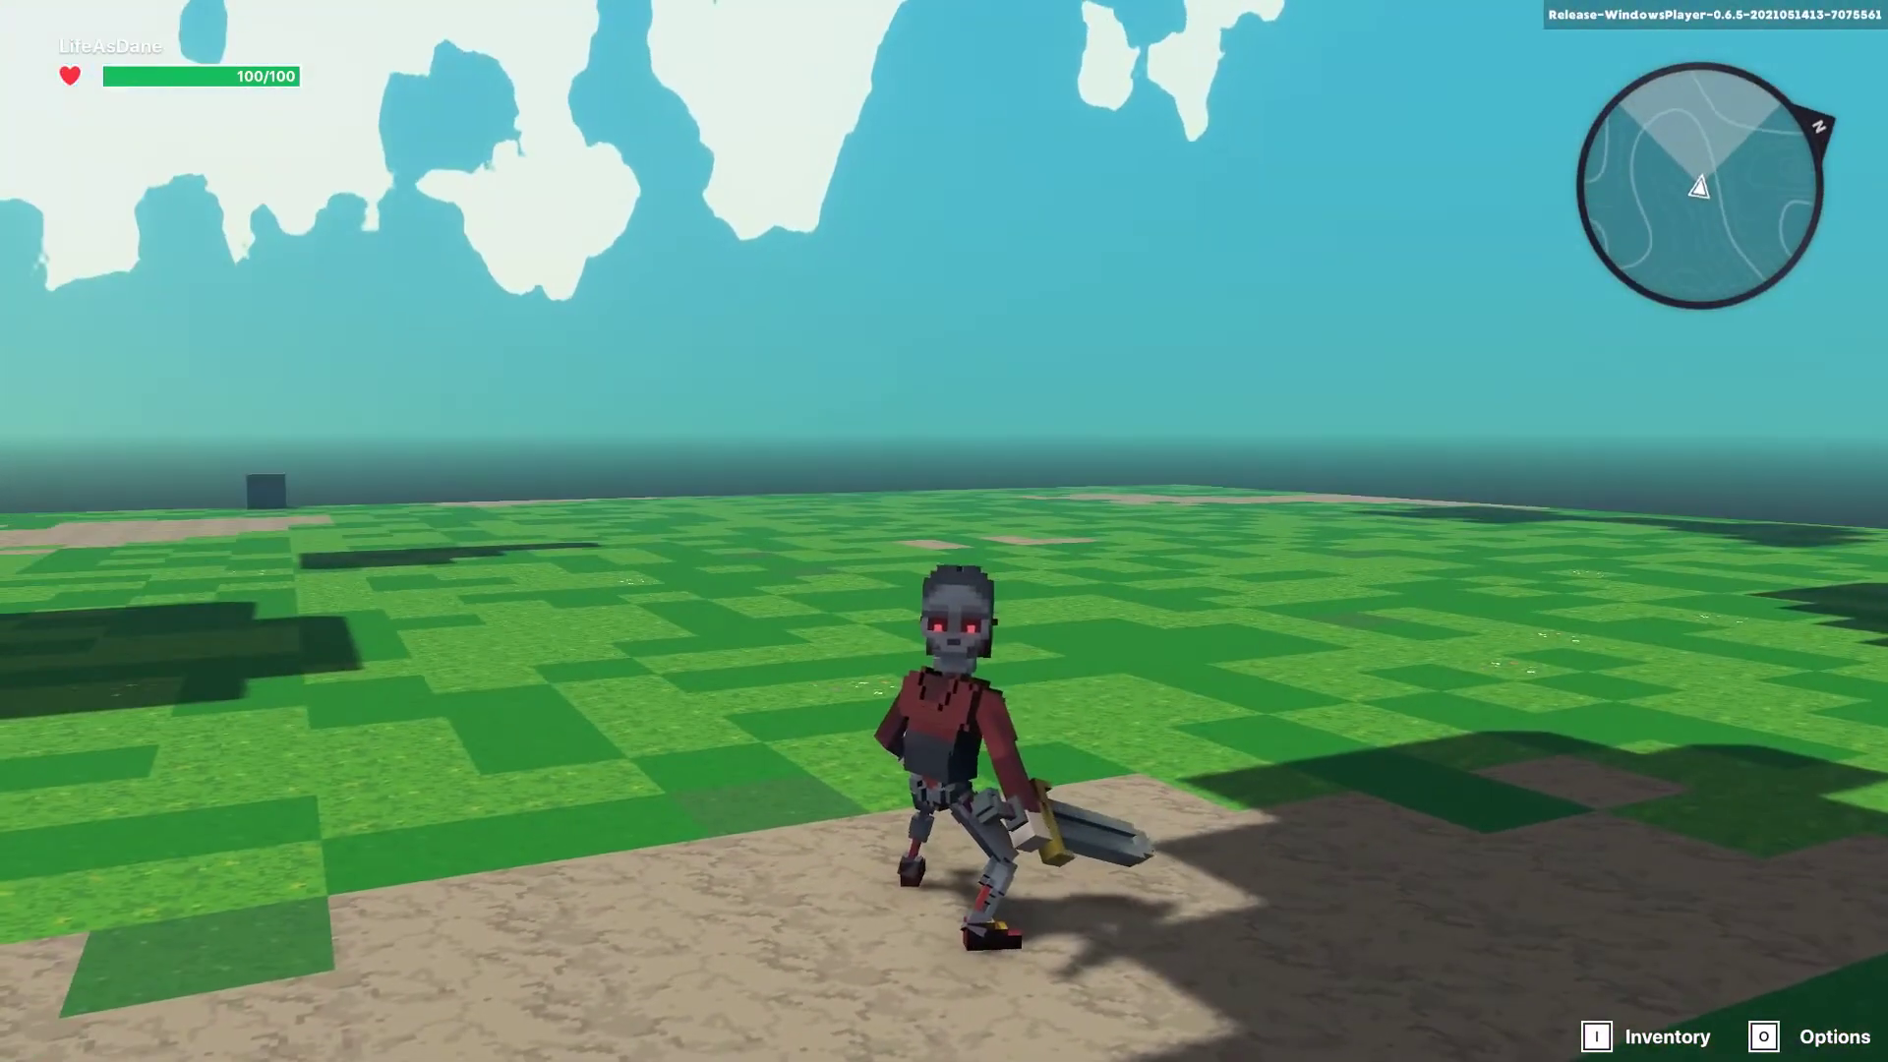
{"action": "key", "text": "Escape"}
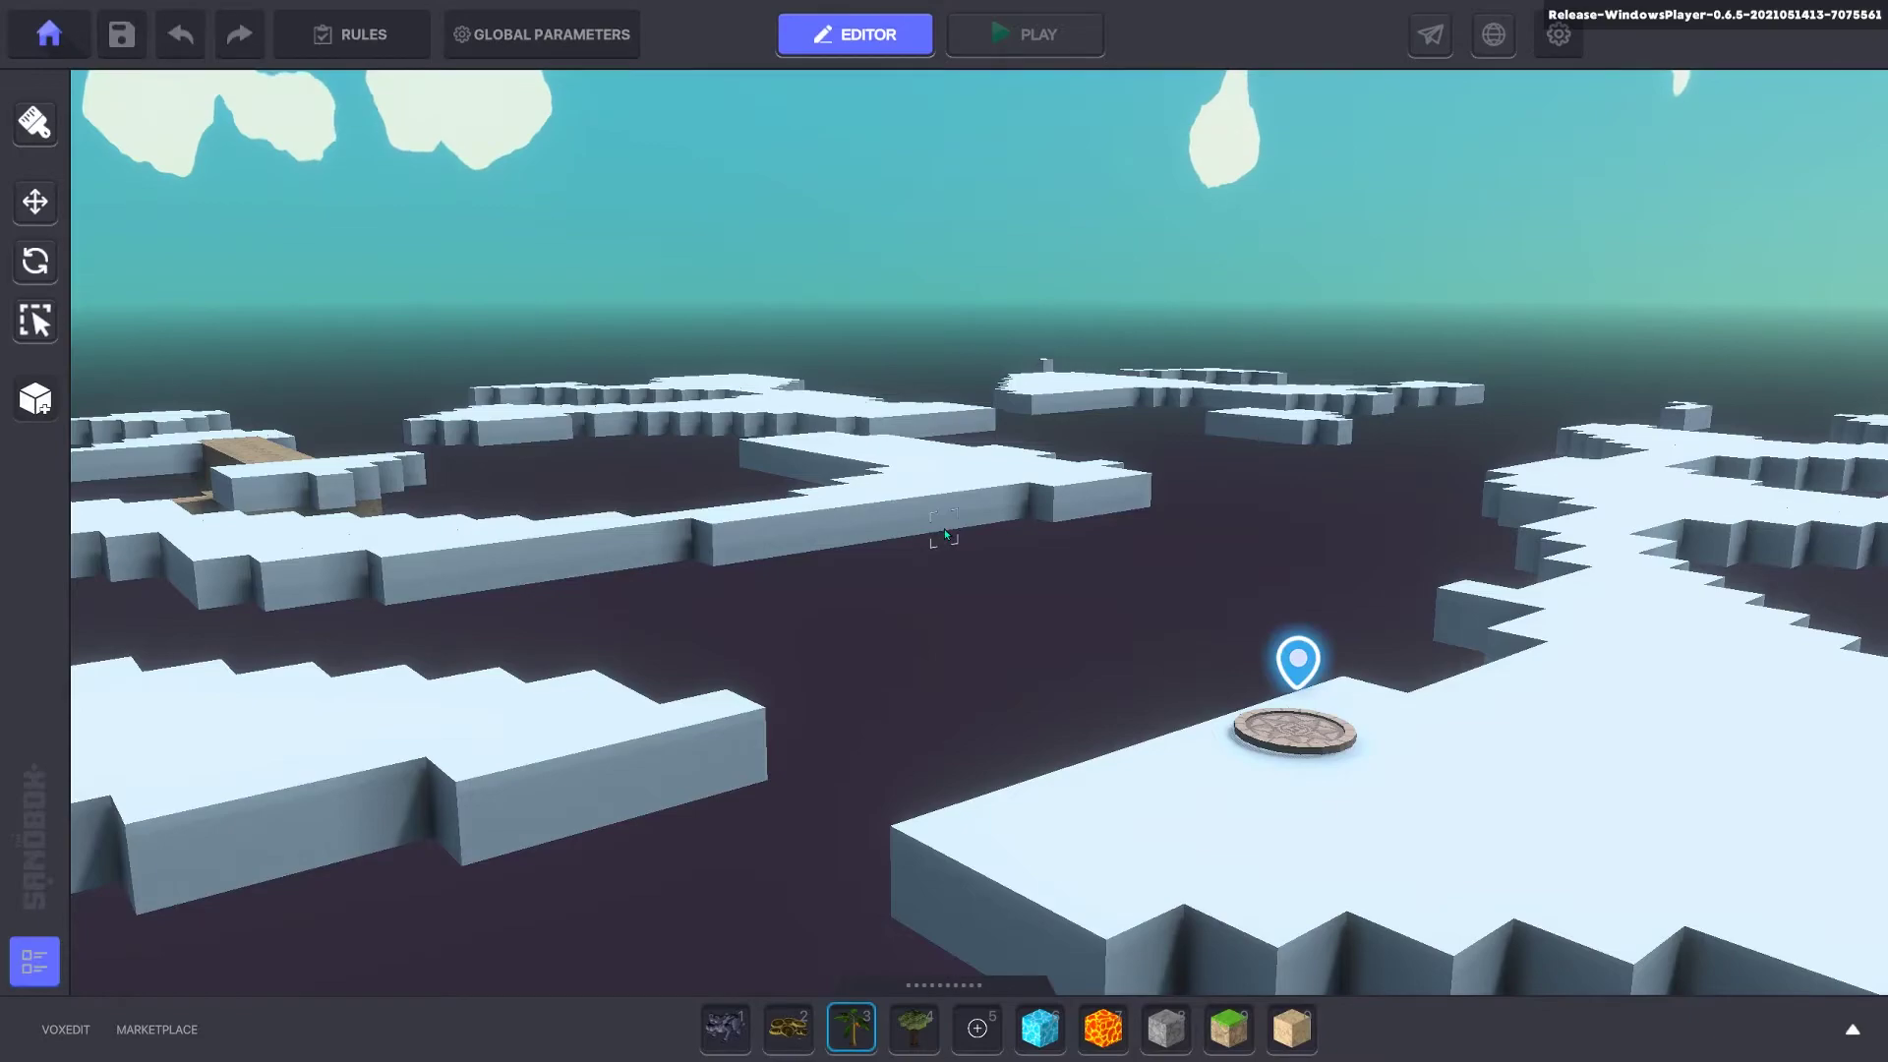
Step: Leave the Meadow experience and create a new 1x1 experience named Antartica1 with the Antarctica theme
{"action": "left_click", "coordinate": [34, 31]}
{"action": "left_click", "coordinate": [1028, 443]}
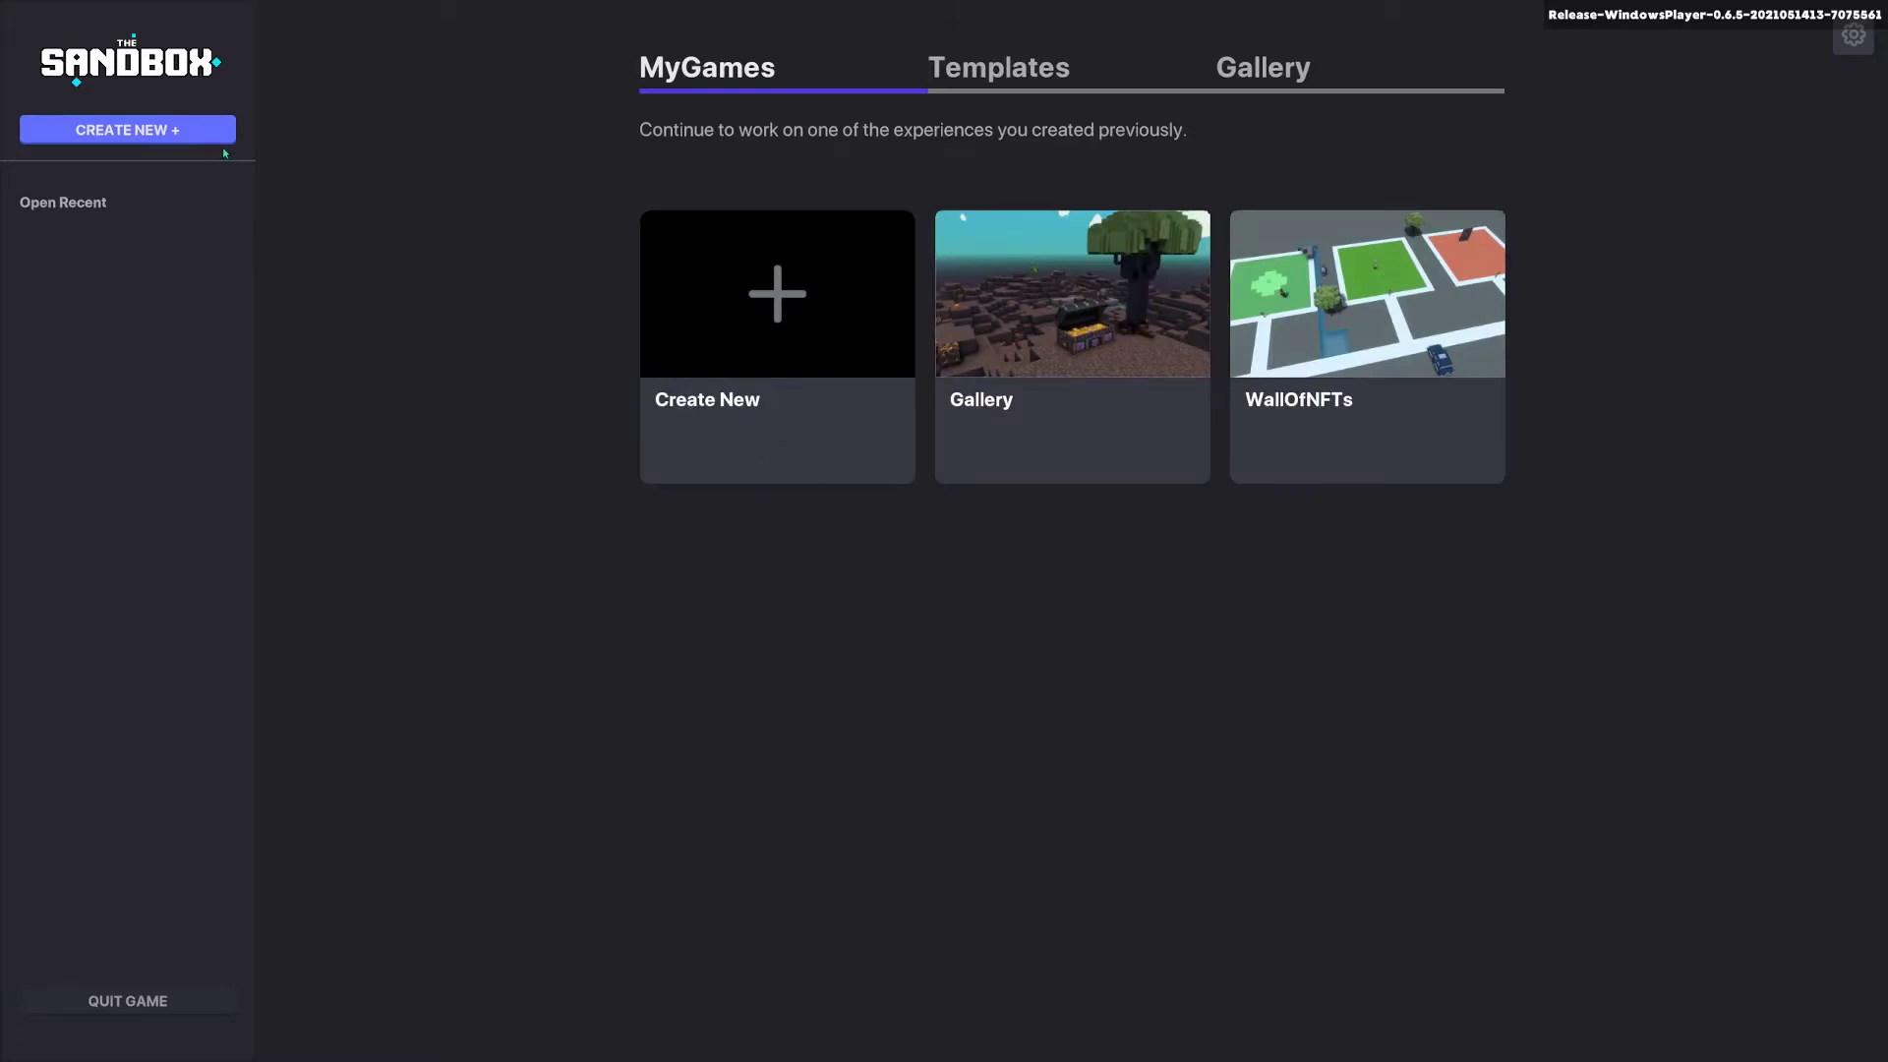
{"action": "left_click", "coordinate": [159, 126]}
{"action": "left_click", "coordinate": [875, 428]}
{"action": "scroll", "coordinate": [885, 530], "scroll_direction": "down", "scroll_amount": 2}
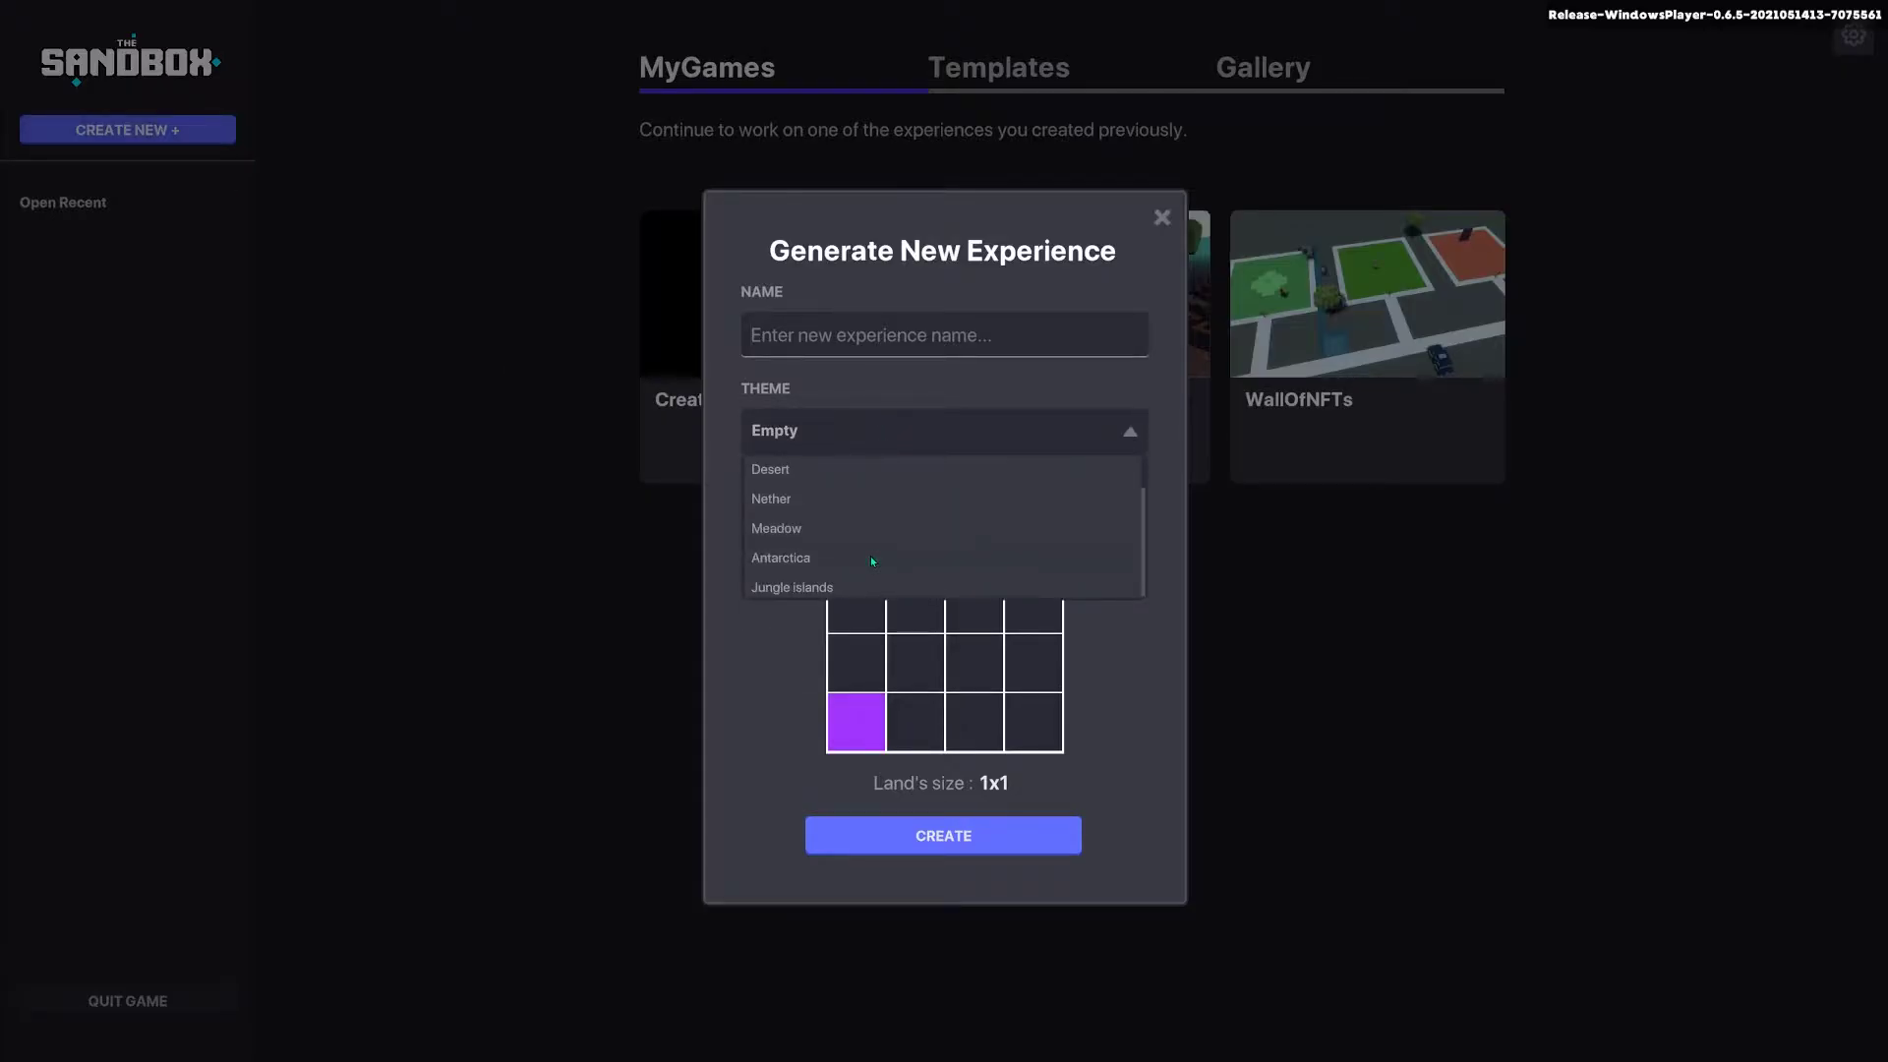
{"action": "left_click", "coordinate": [870, 557]}
{"action": "left_click", "coordinate": [832, 326]}
{"action": "type", "text": "Antartica1"}
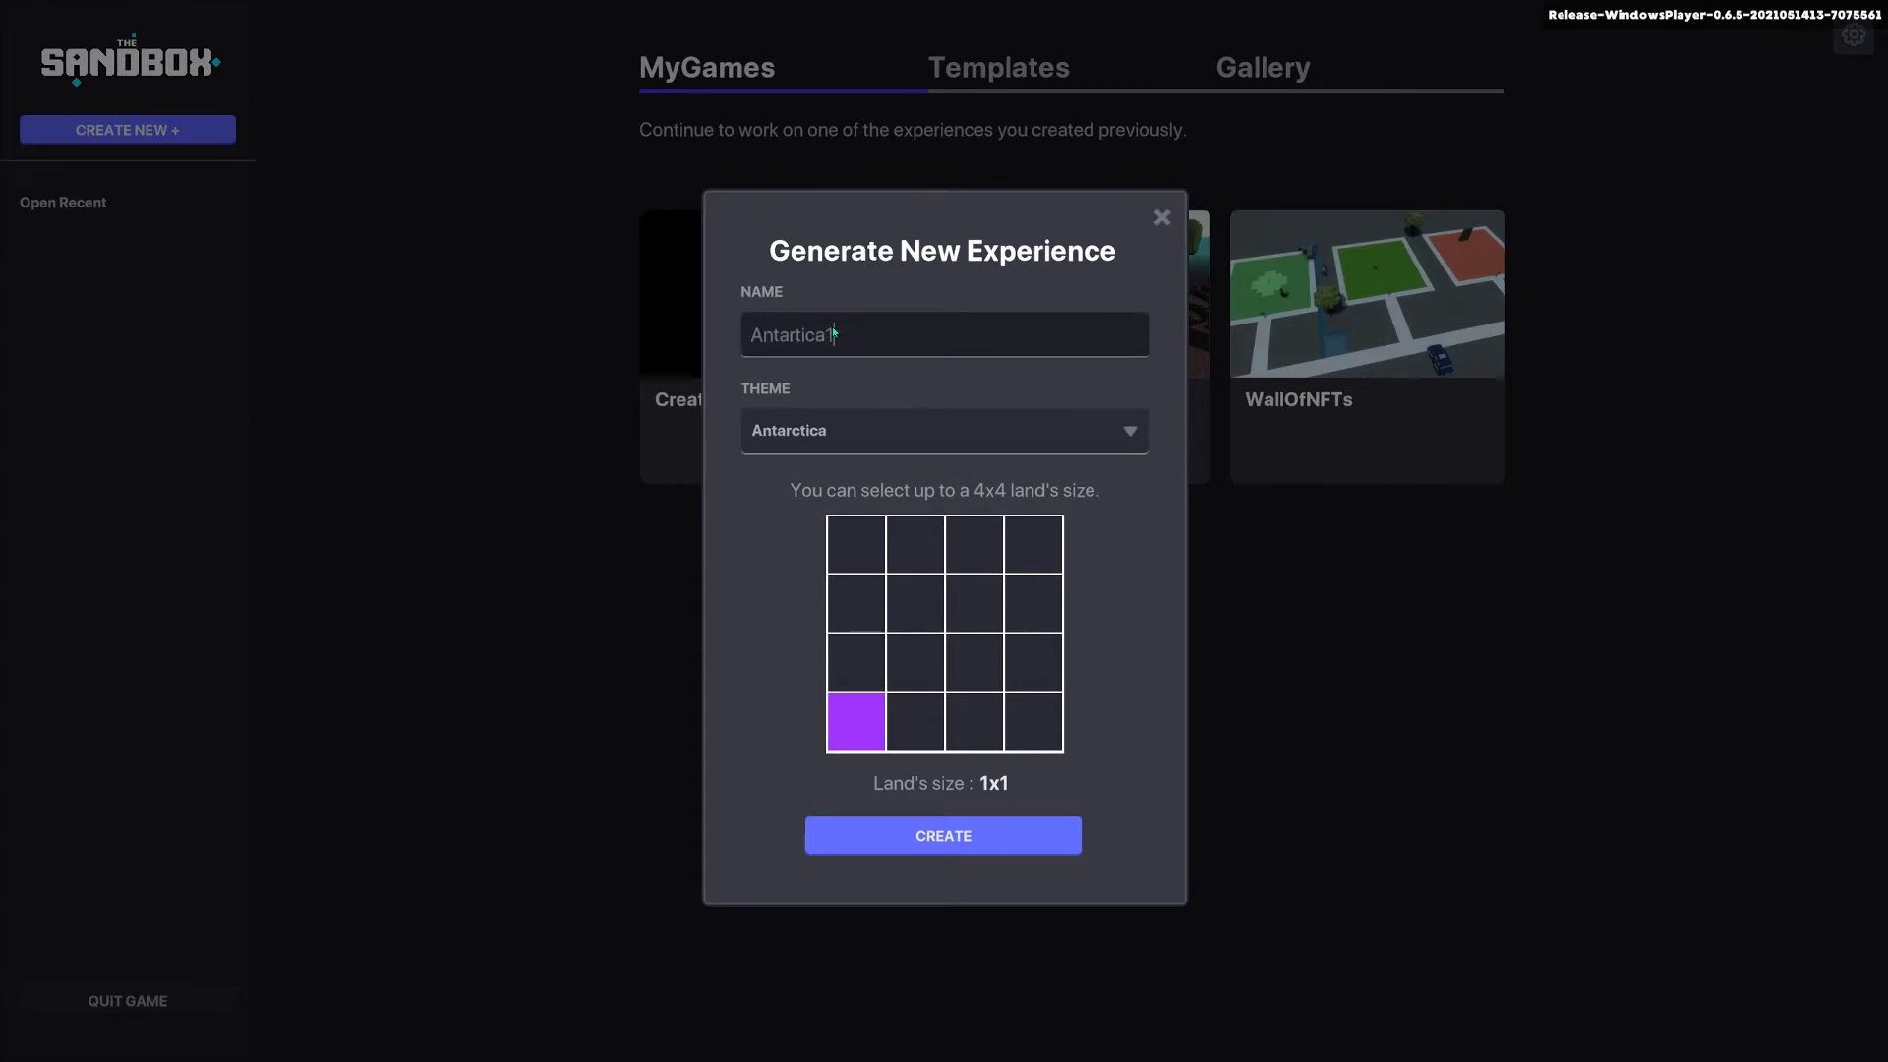
{"action": "left_click", "coordinate": [949, 834]}
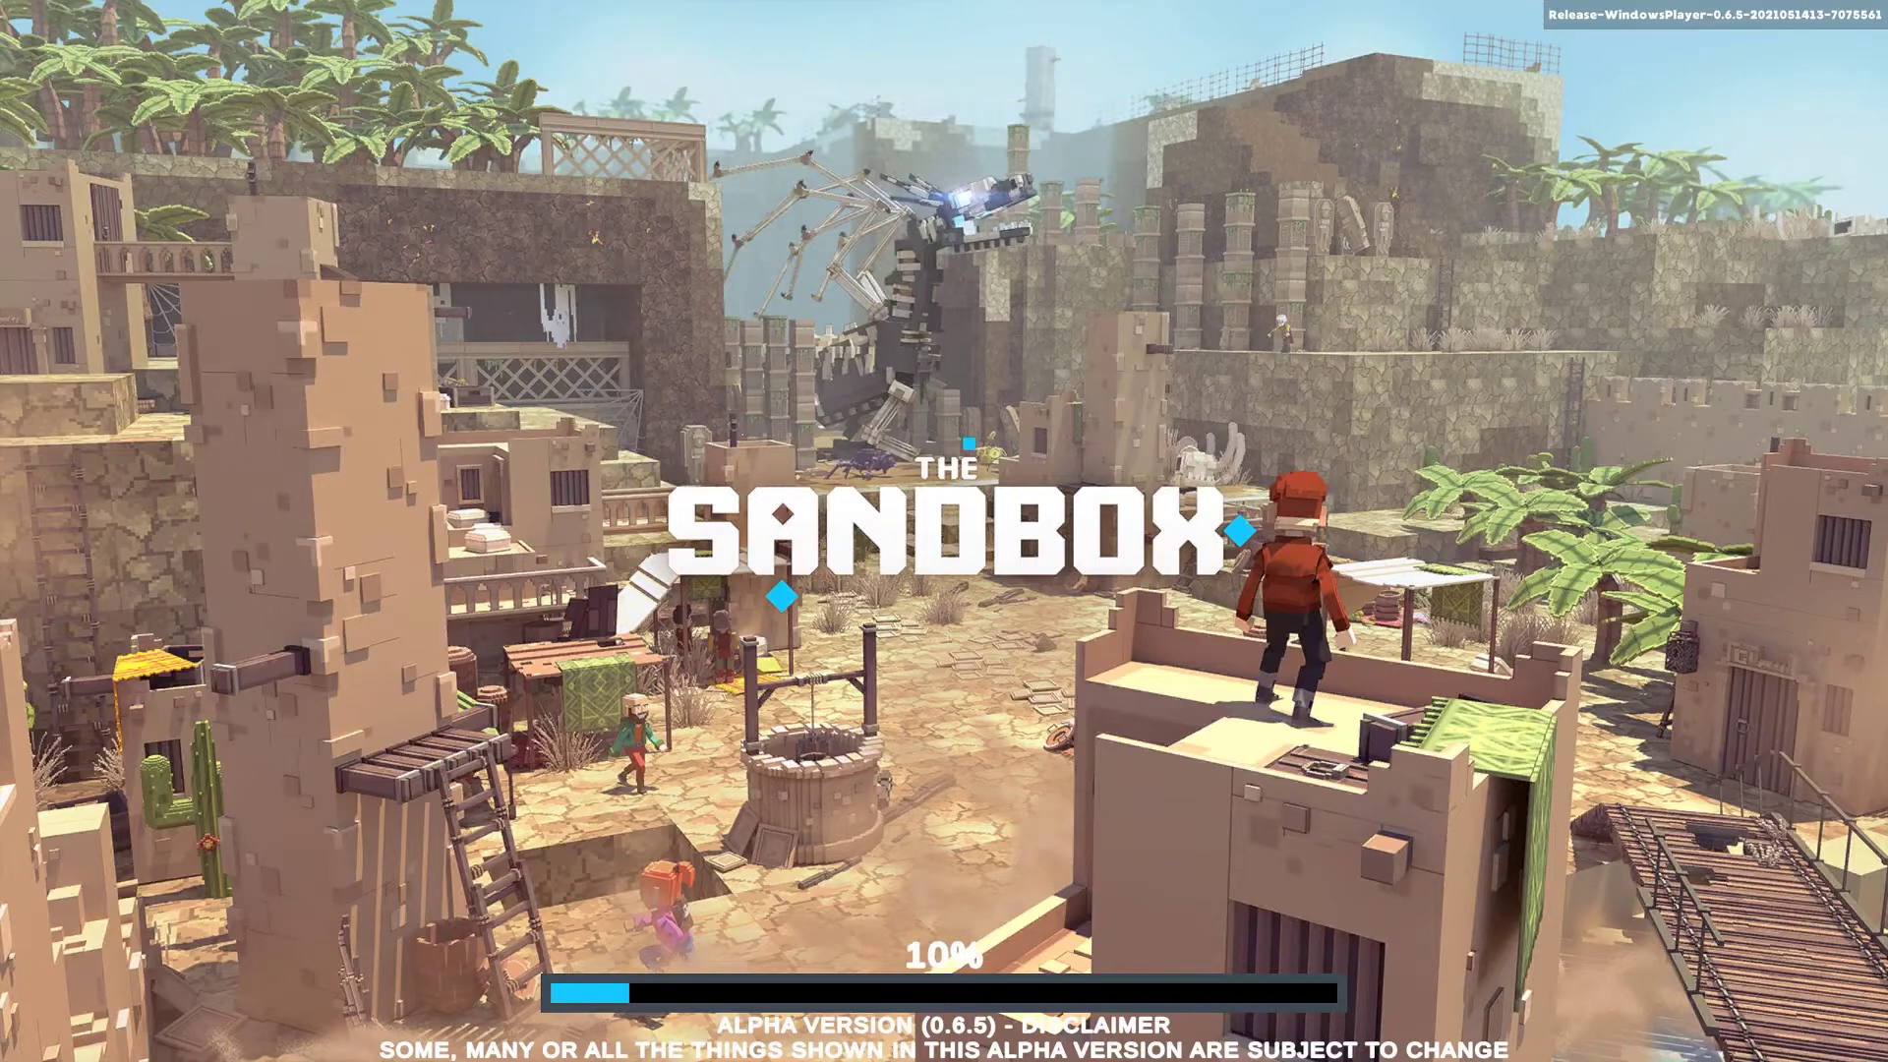
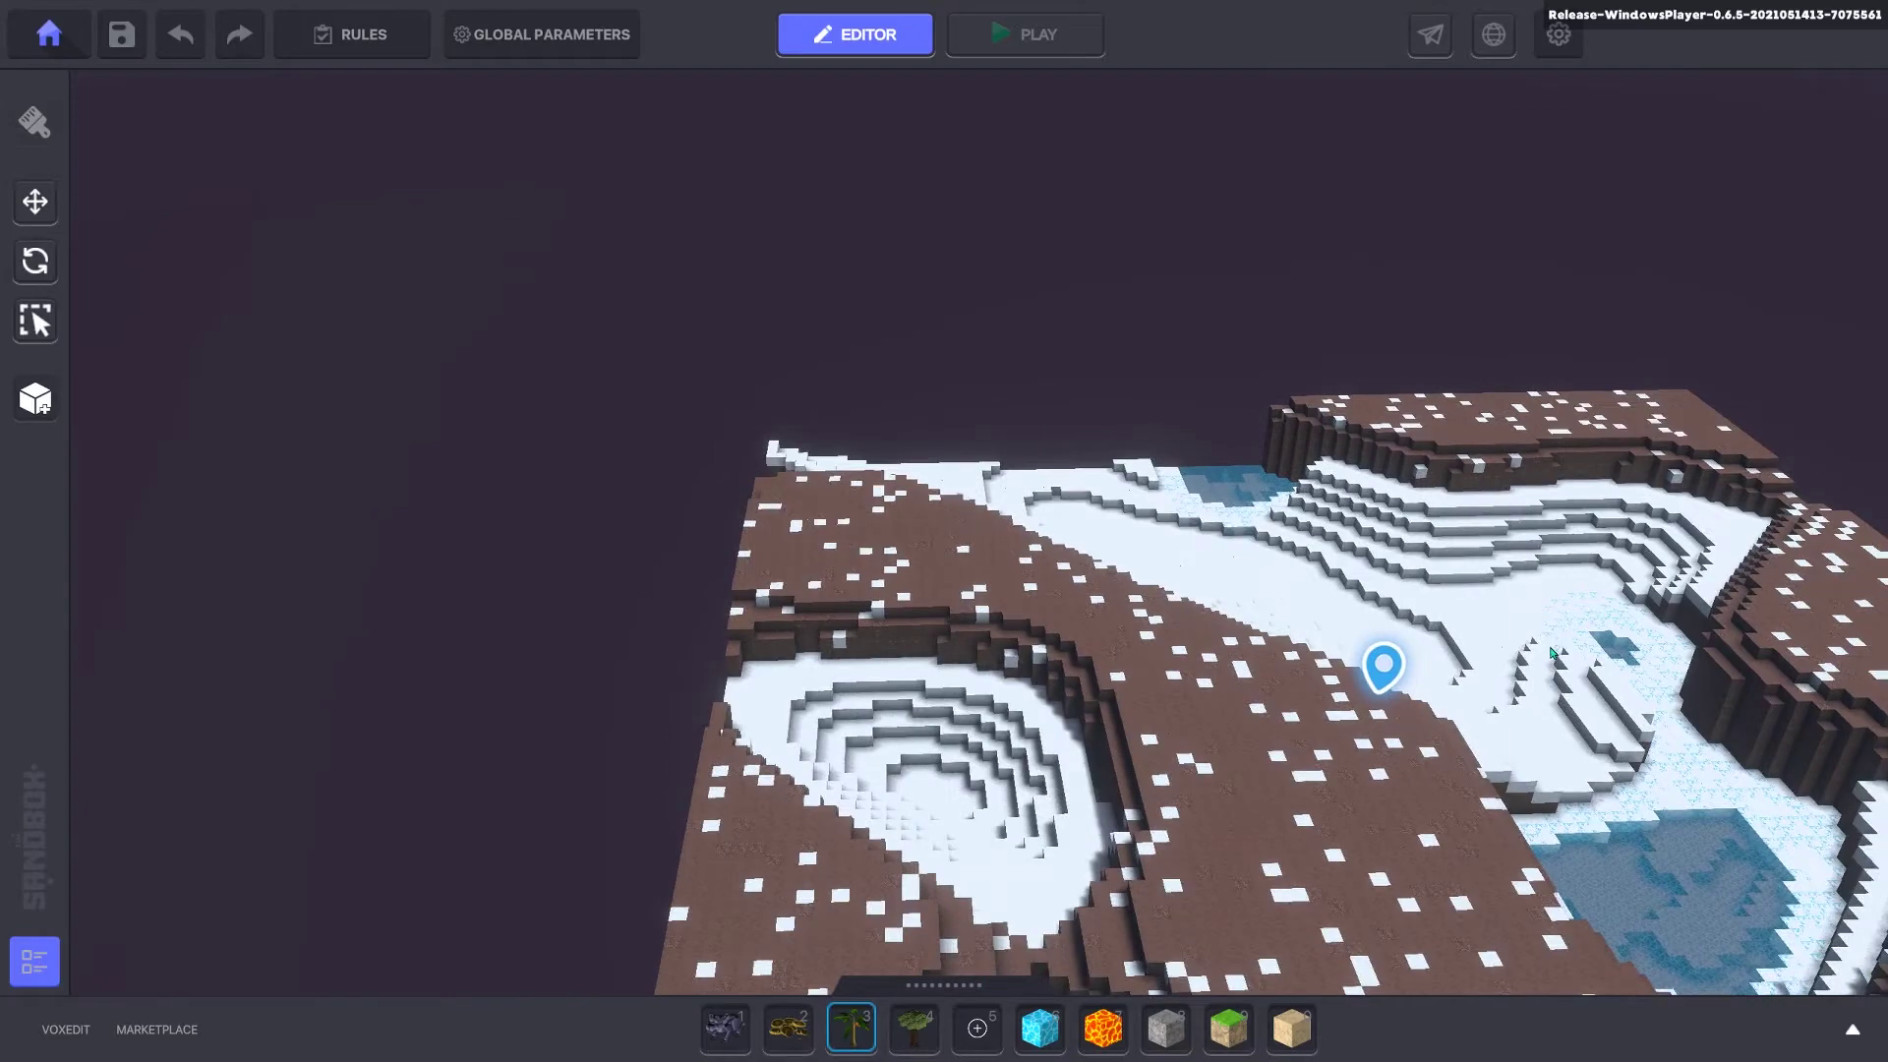
Step: View the Antarctica terrain, start a play-test and run the avatar along the snow beside the brown cliff to the land's edge
{"action": "left_click_drag", "start_coordinate": [1597, 762], "coordinate": [1081, 536], "text": "alt"}
{"action": "left_click_drag", "start_coordinate": [1101, 529], "coordinate": [924, 357], "text": "alt"}
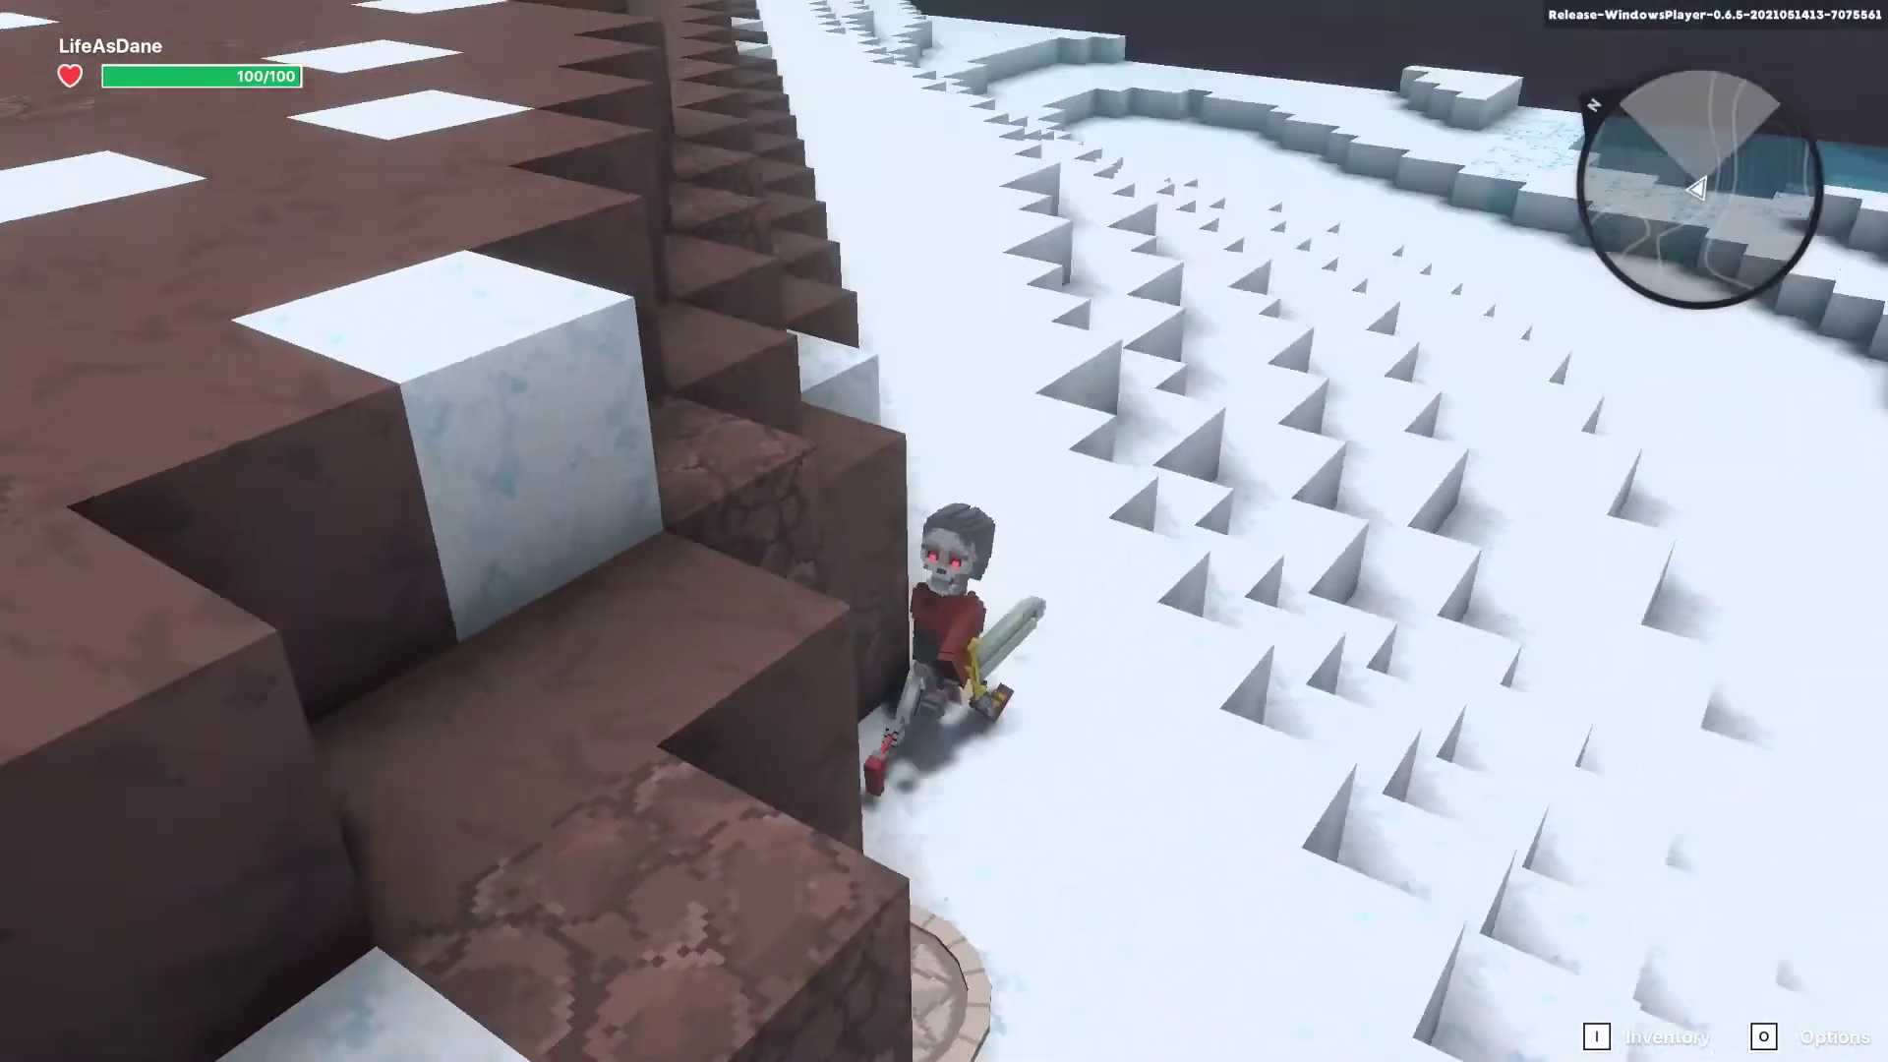
{"action": "key", "text": "s"}
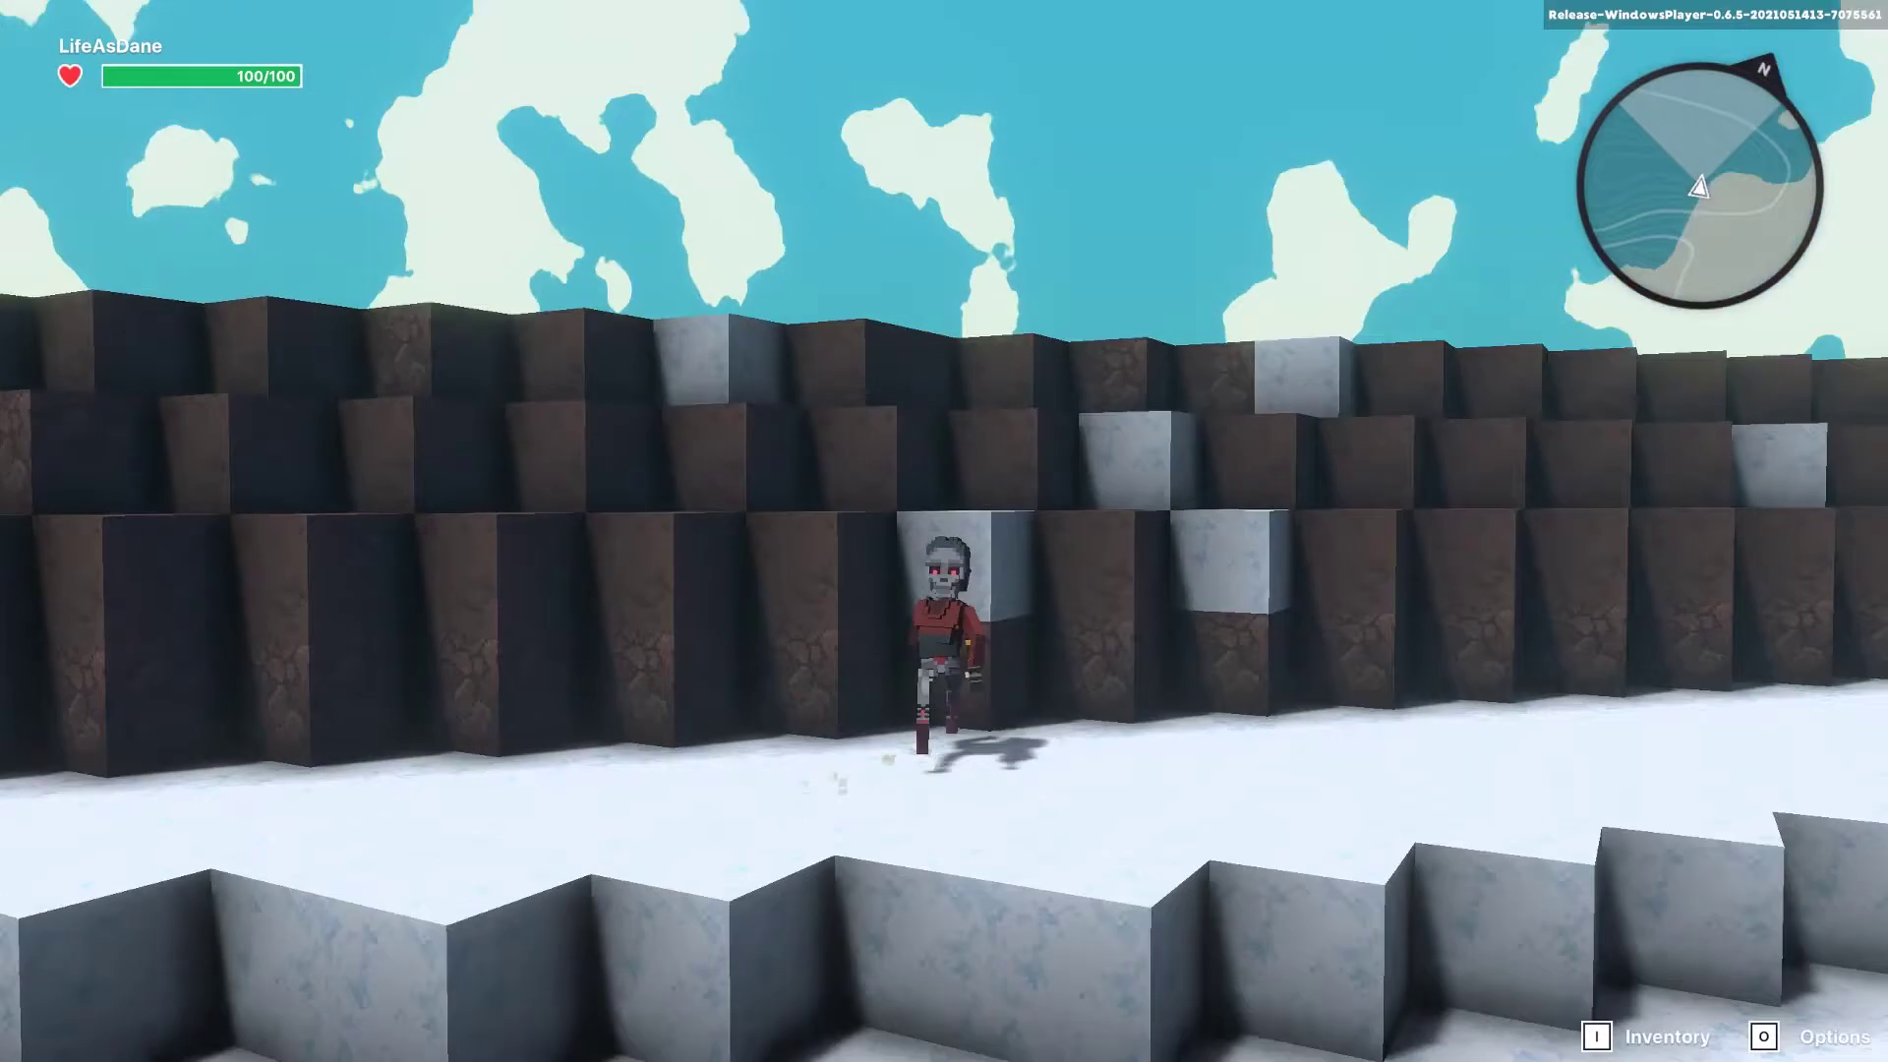
{"action": "key", "text": "s"}
{"action": "key", "text": "space"}
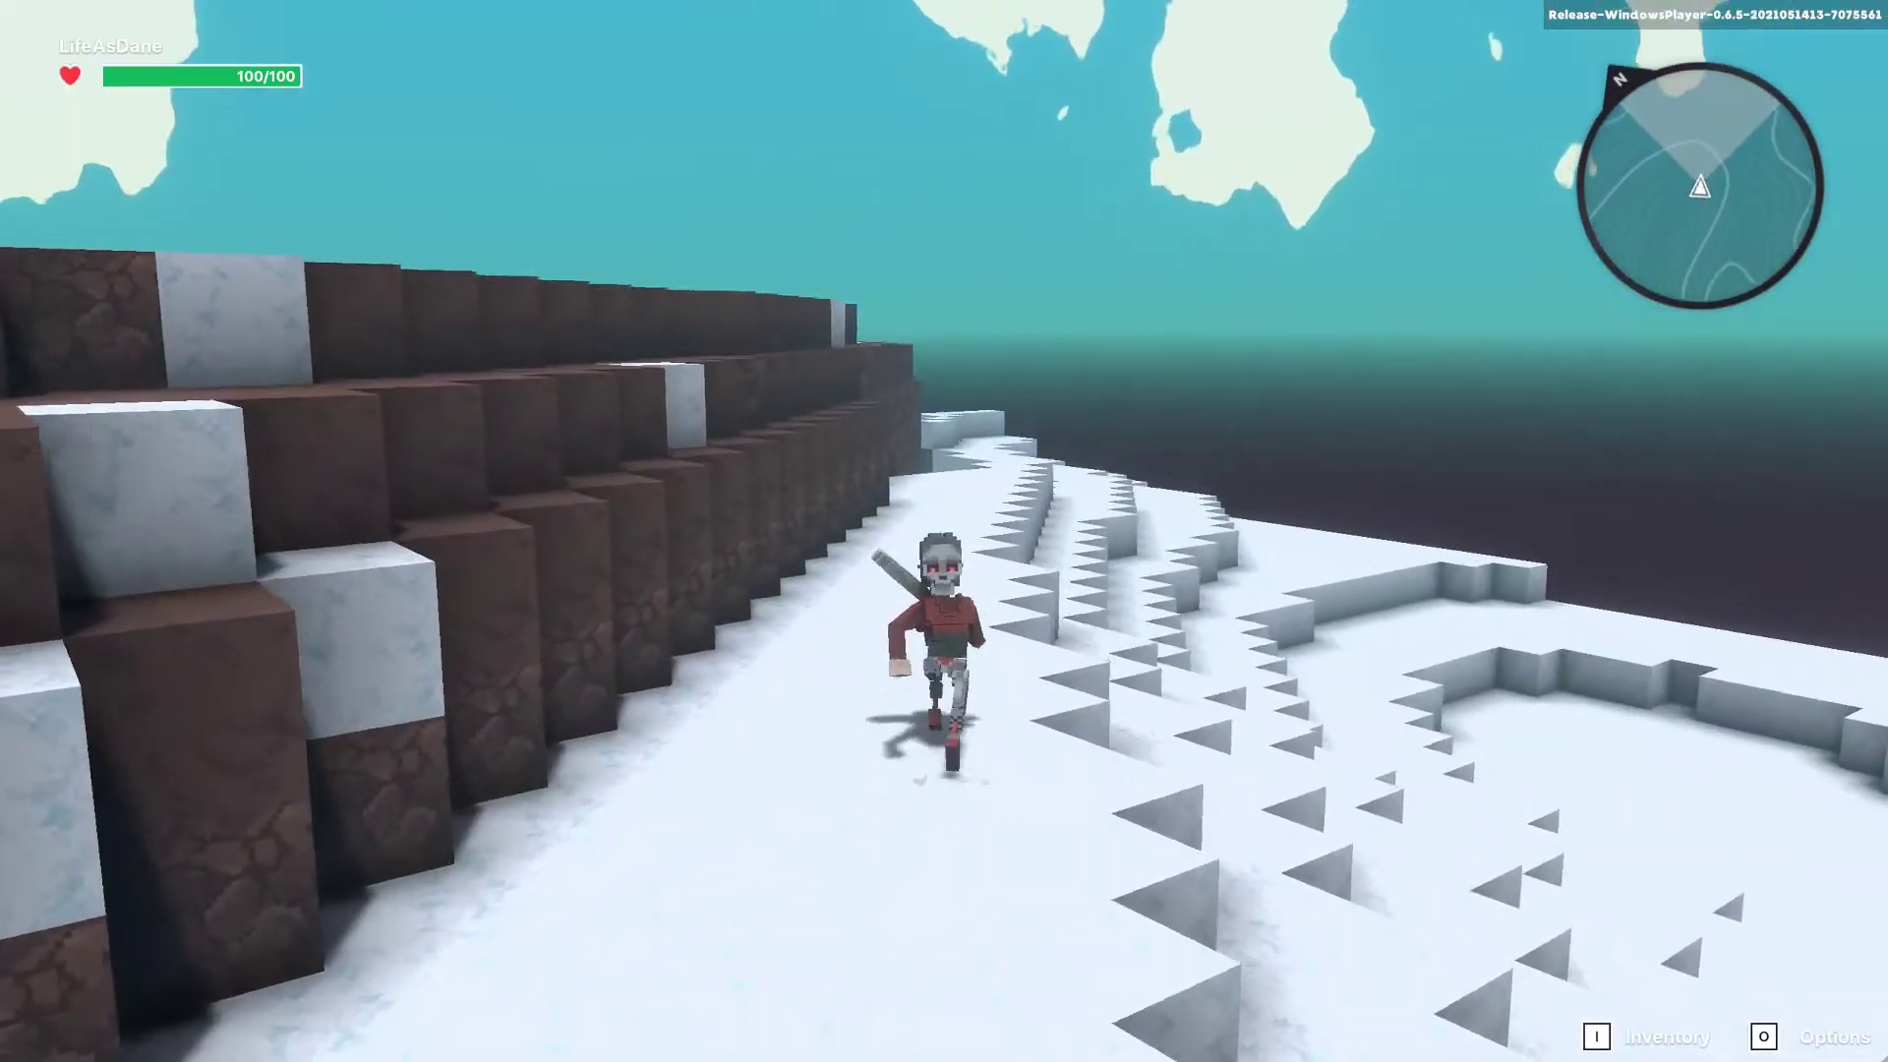
{"action": "key", "text": "s"}
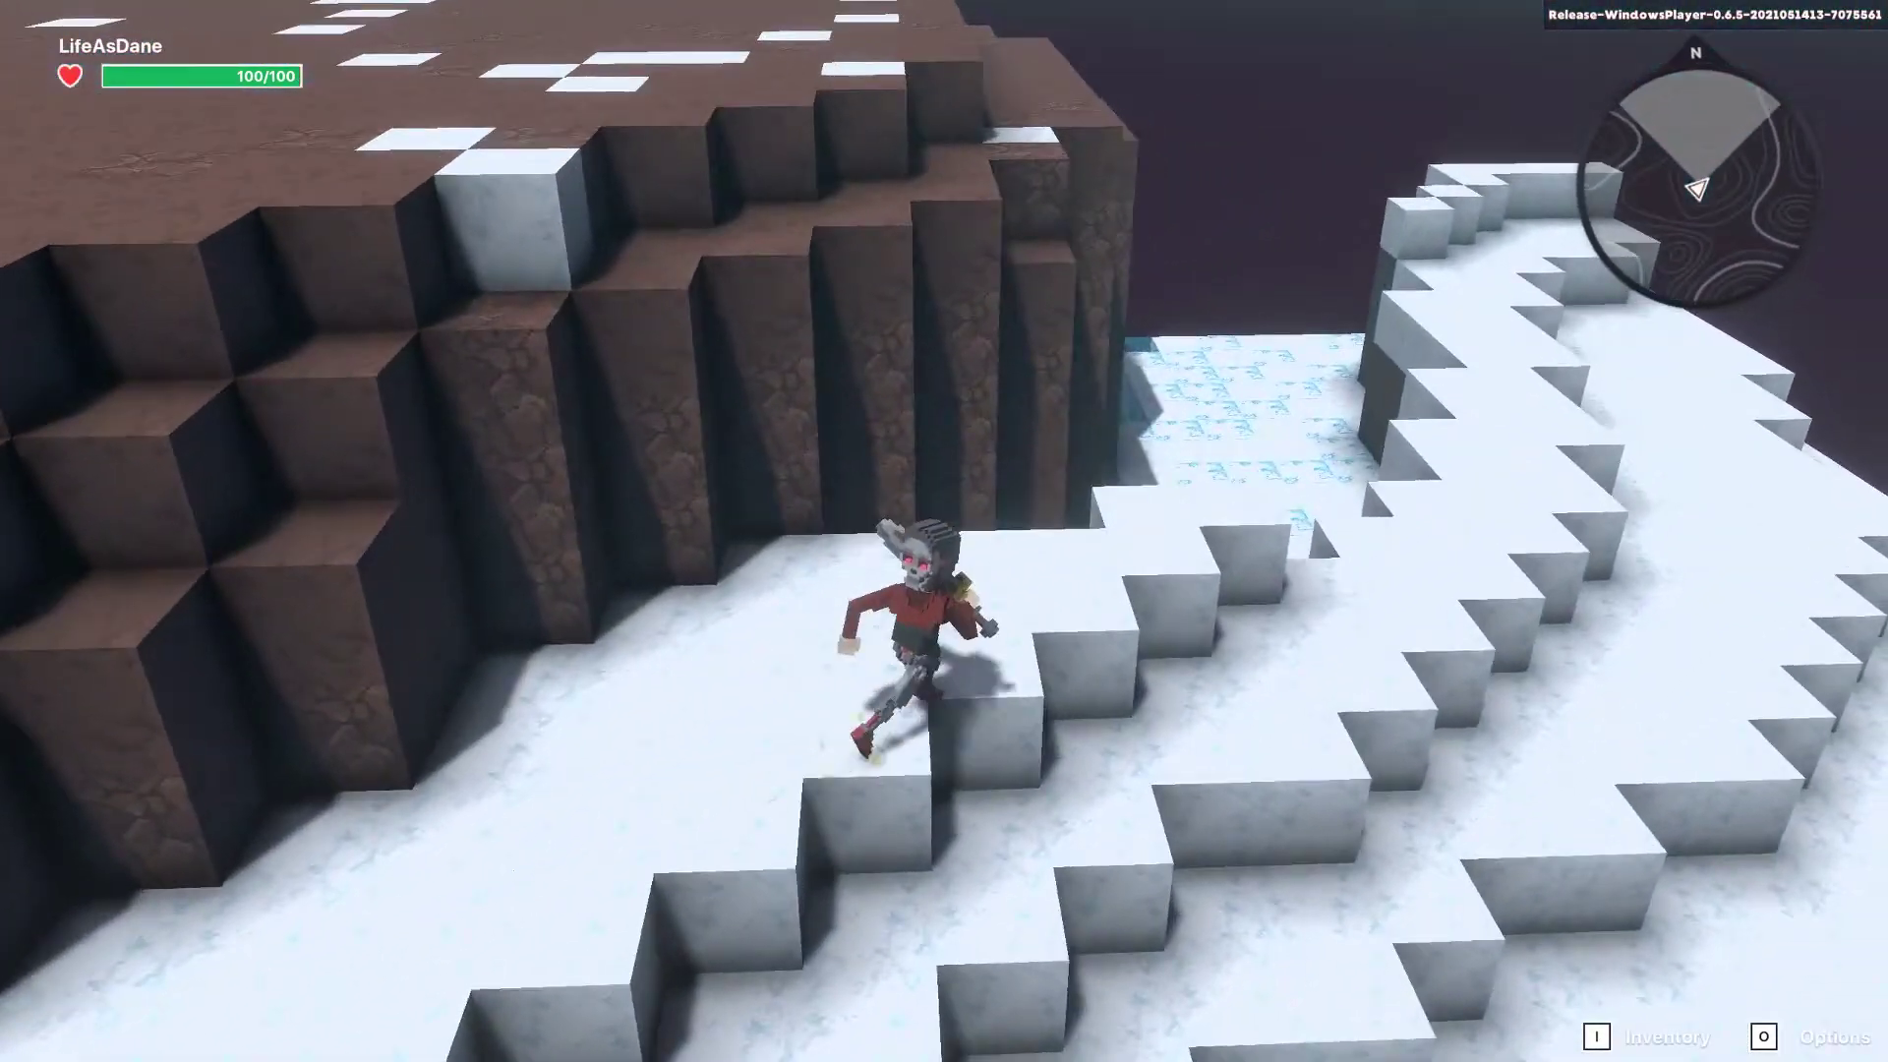
{"action": "key", "text": "s"}
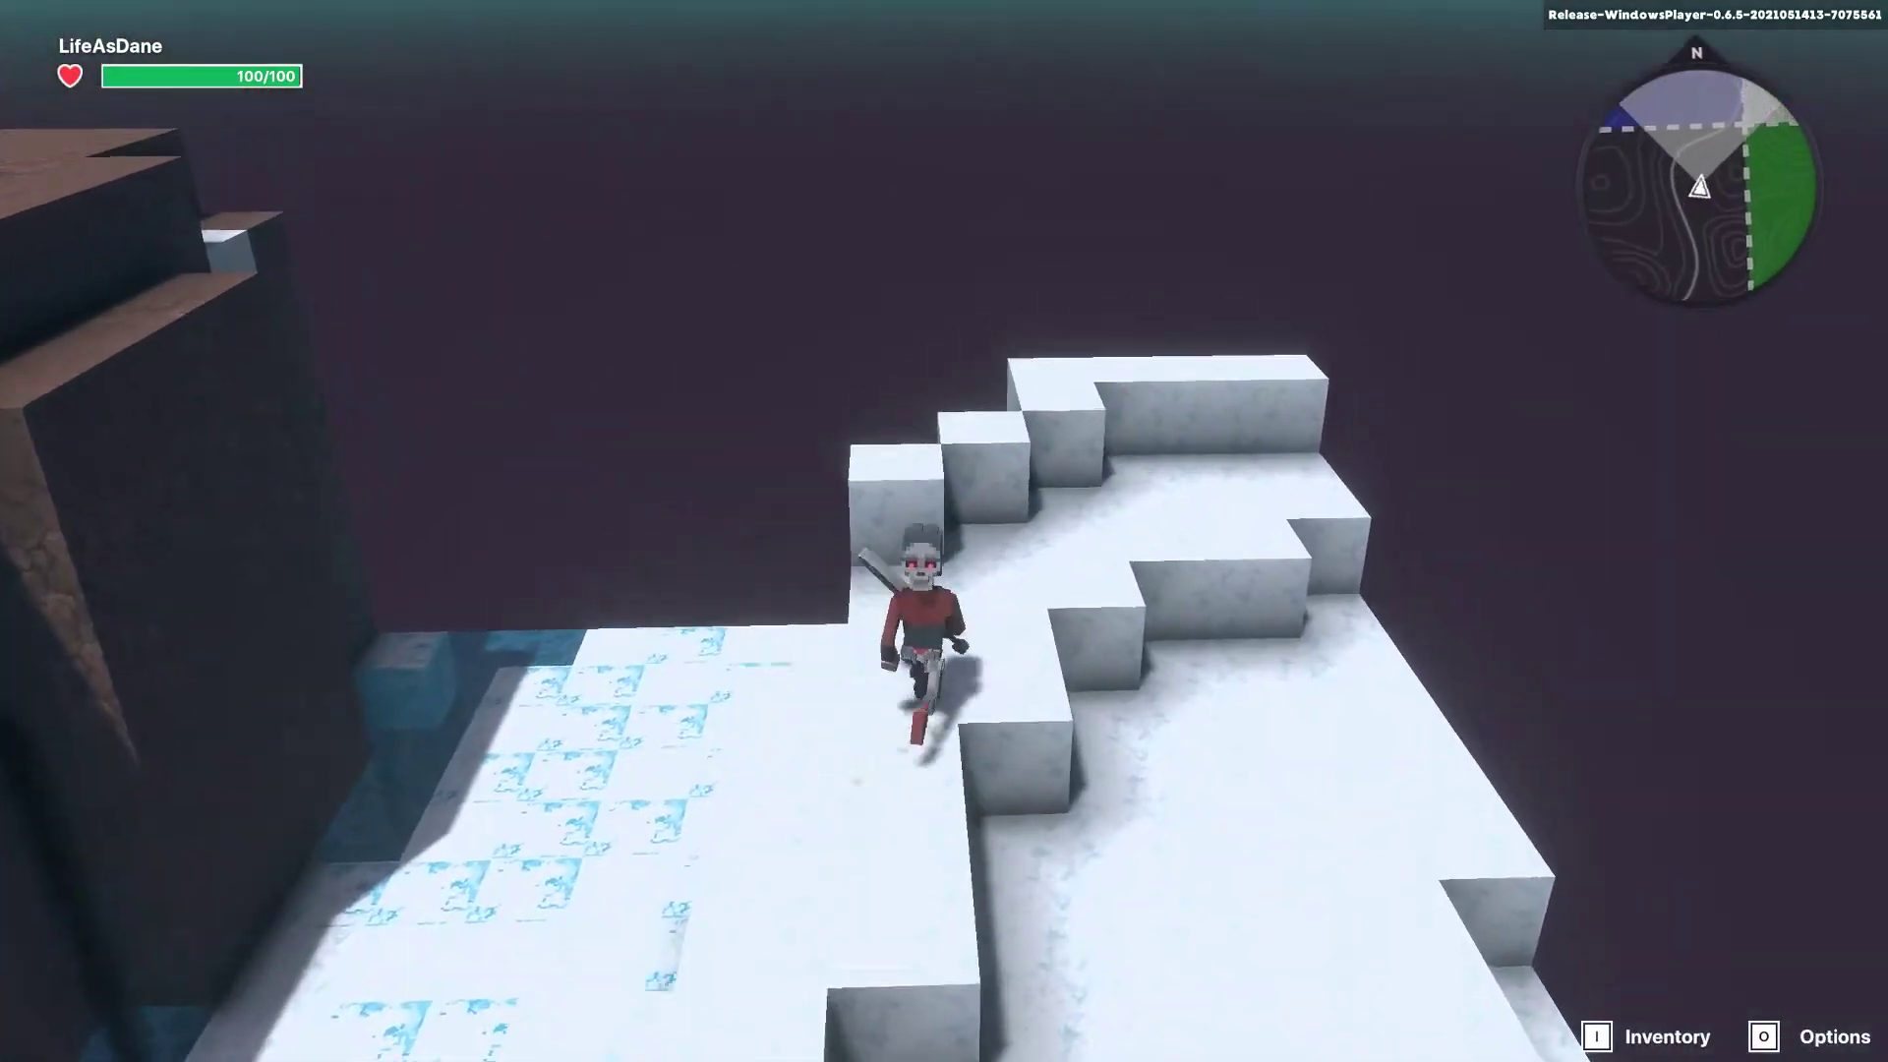
Step: Jump the avatar over the snow ledges at the land's corner and turn back along the outer edge
{"action": "key", "text": "d"}
{"action": "key", "text": "s"}
{"action": "key", "text": "space"}
{"action": "key", "text": "space"}
{"action": "key", "text": "space"}
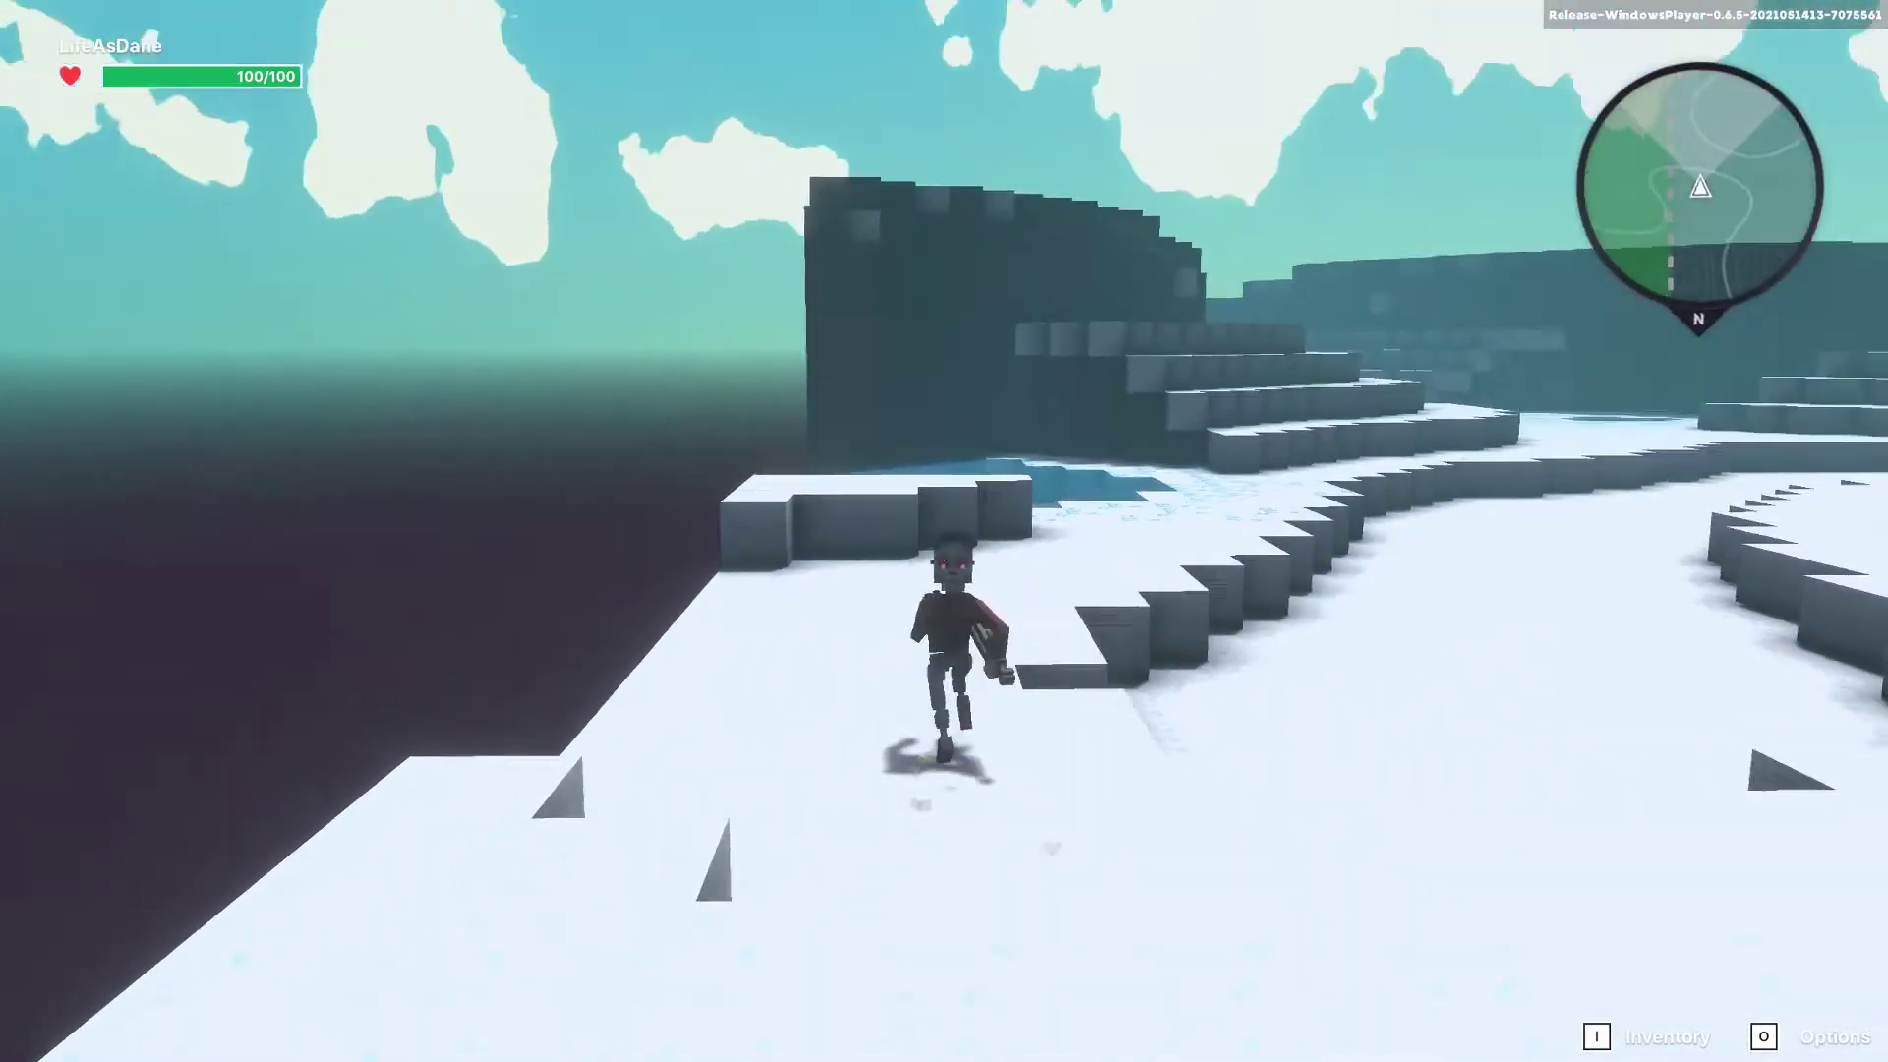
Step: Run and jump the avatar along the stepped snow terraces towards the icy valley floor
{"action": "key", "text": "w"}
{"action": "key", "text": "w"}
{"action": "key", "text": "space"}
{"action": "key", "text": "w"}
{"action": "key", "text": "w"}
{"action": "key", "text": "space"}
{"action": "key", "text": "w"}
{"action": "key", "text": "w"}
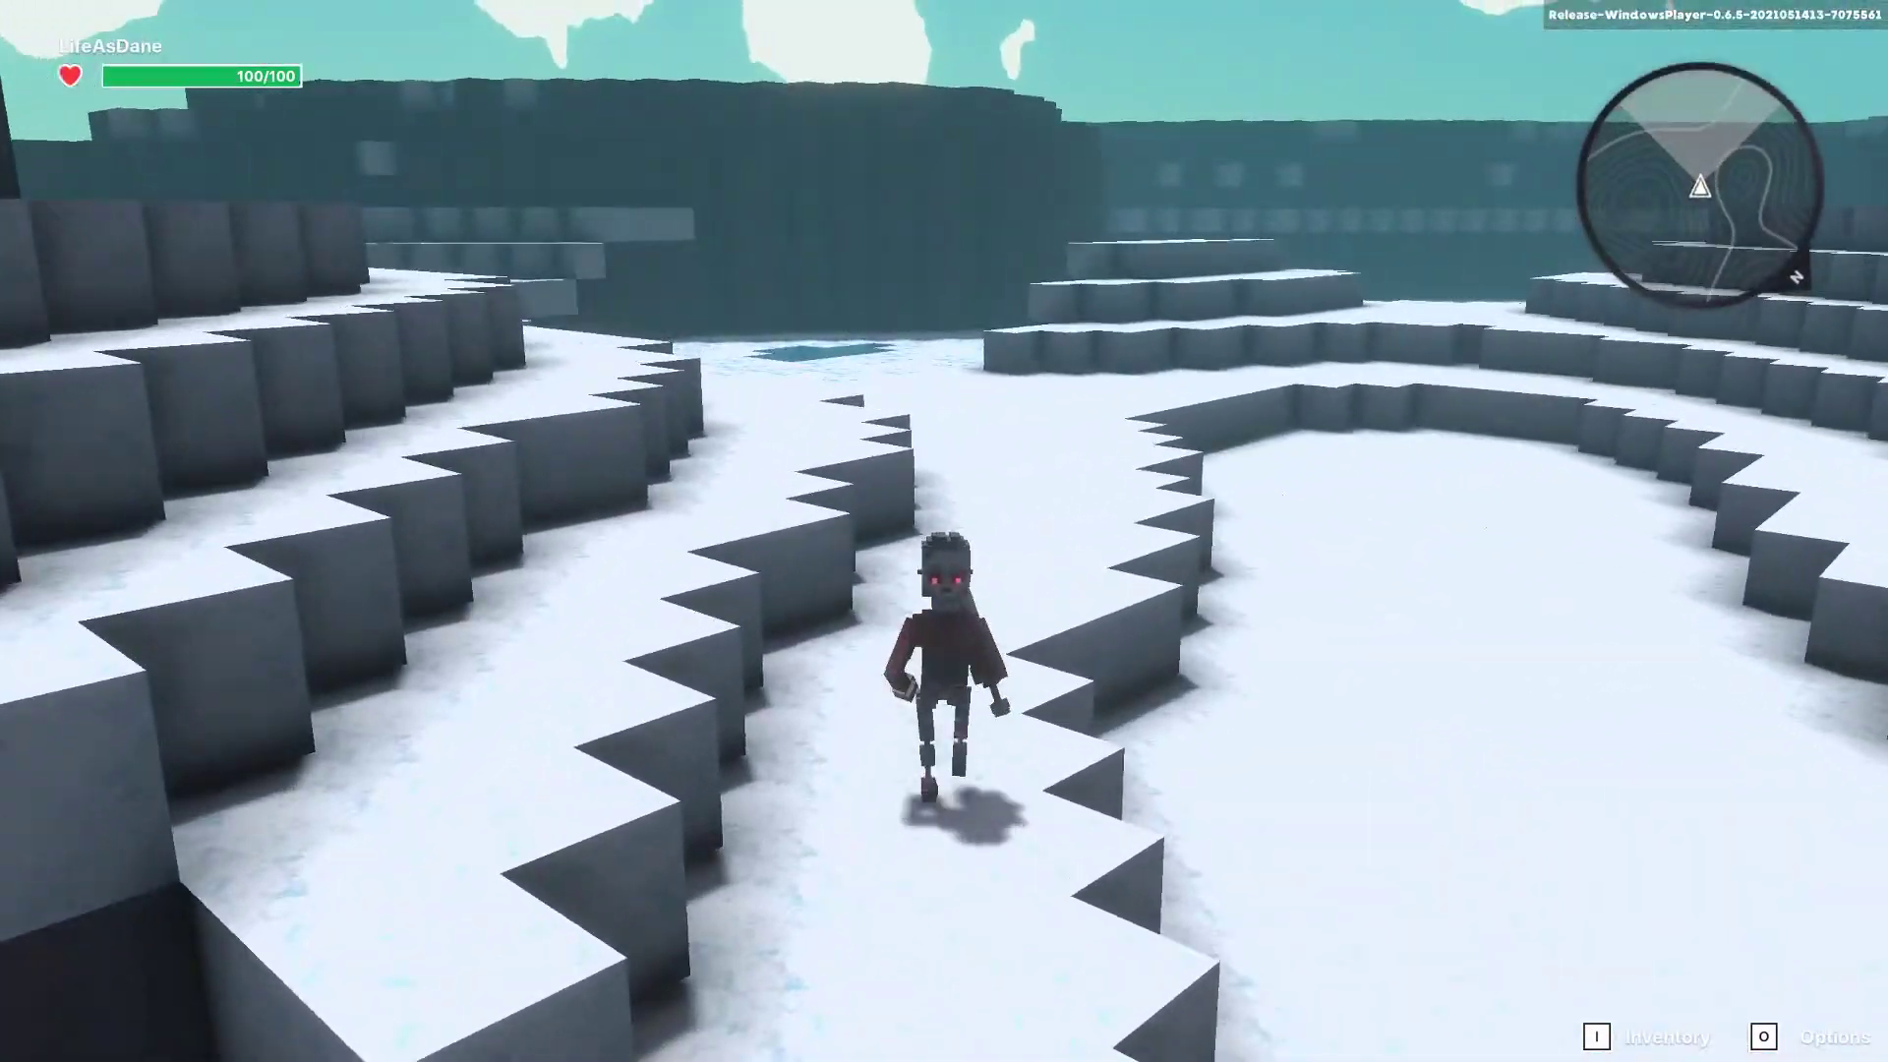
Step: Cross the icy valley floor and drop the avatar into the small water hole to explore below the ice
{"action": "key", "text": "w"}
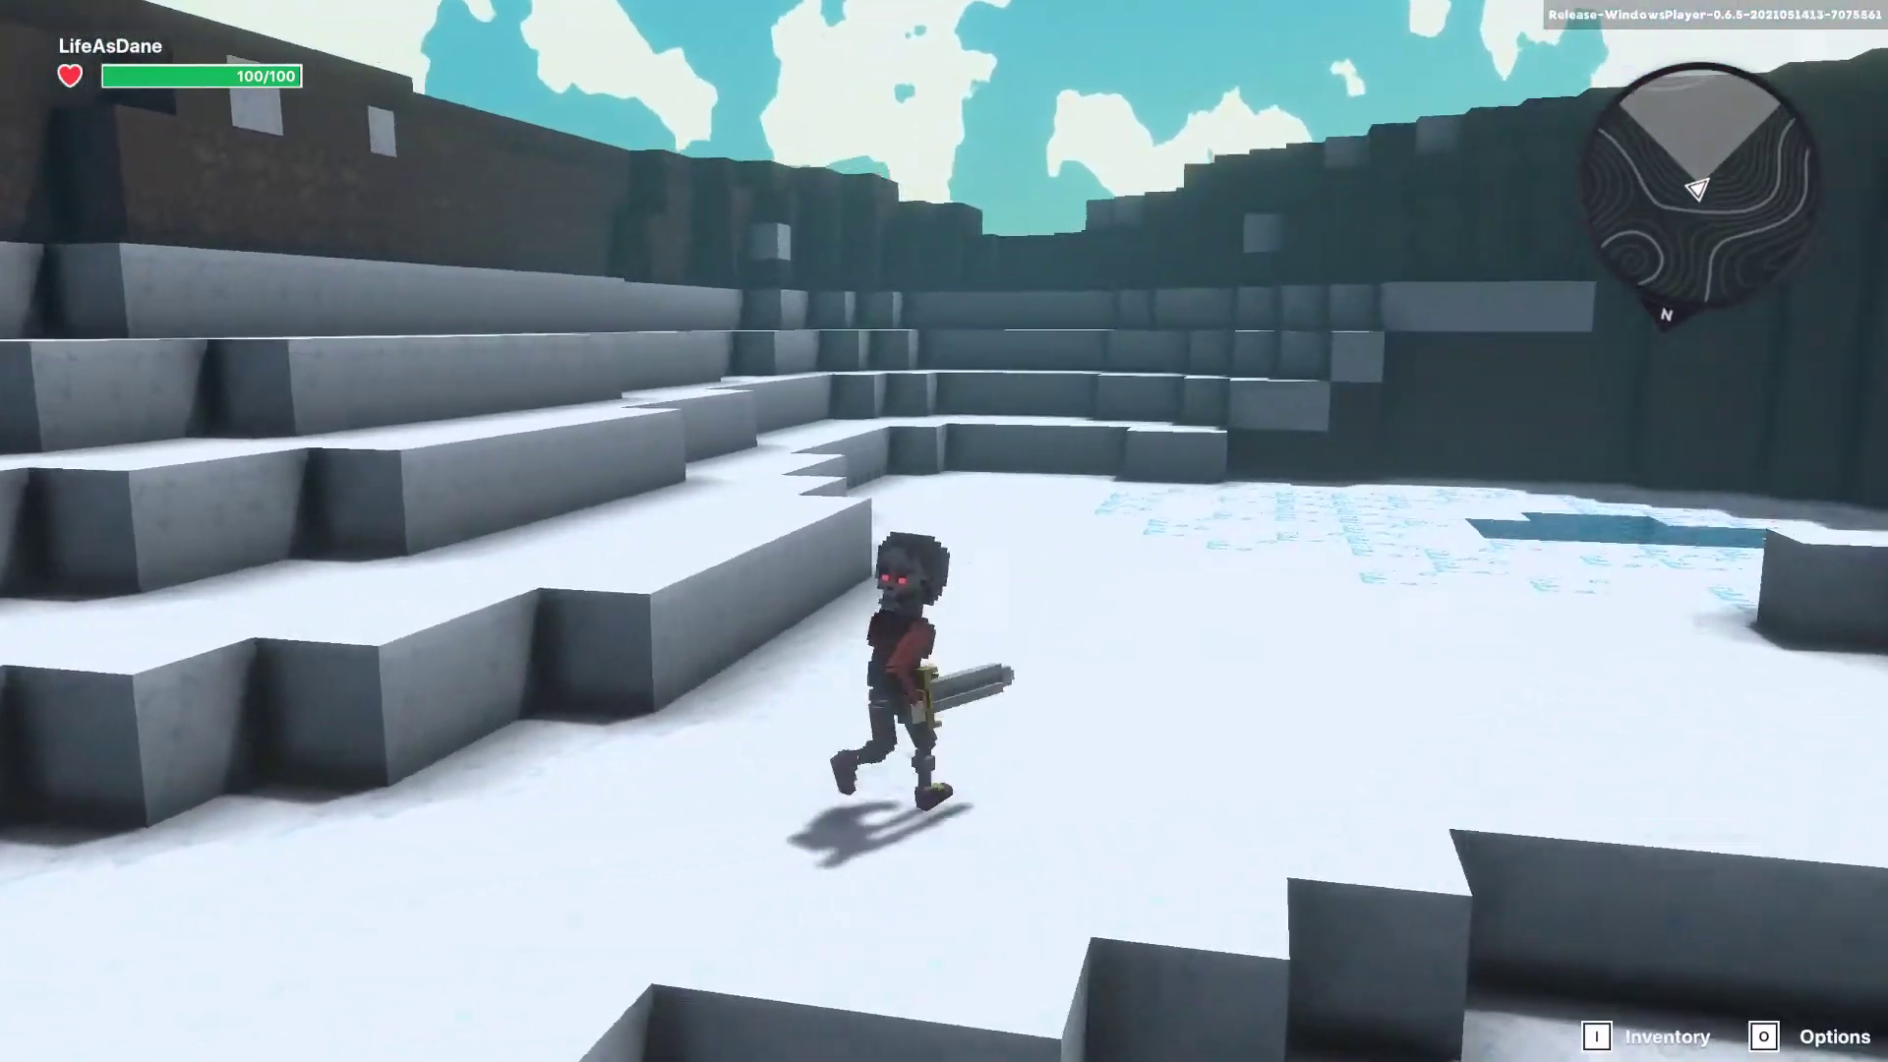
{"action": "key", "text": "w"}
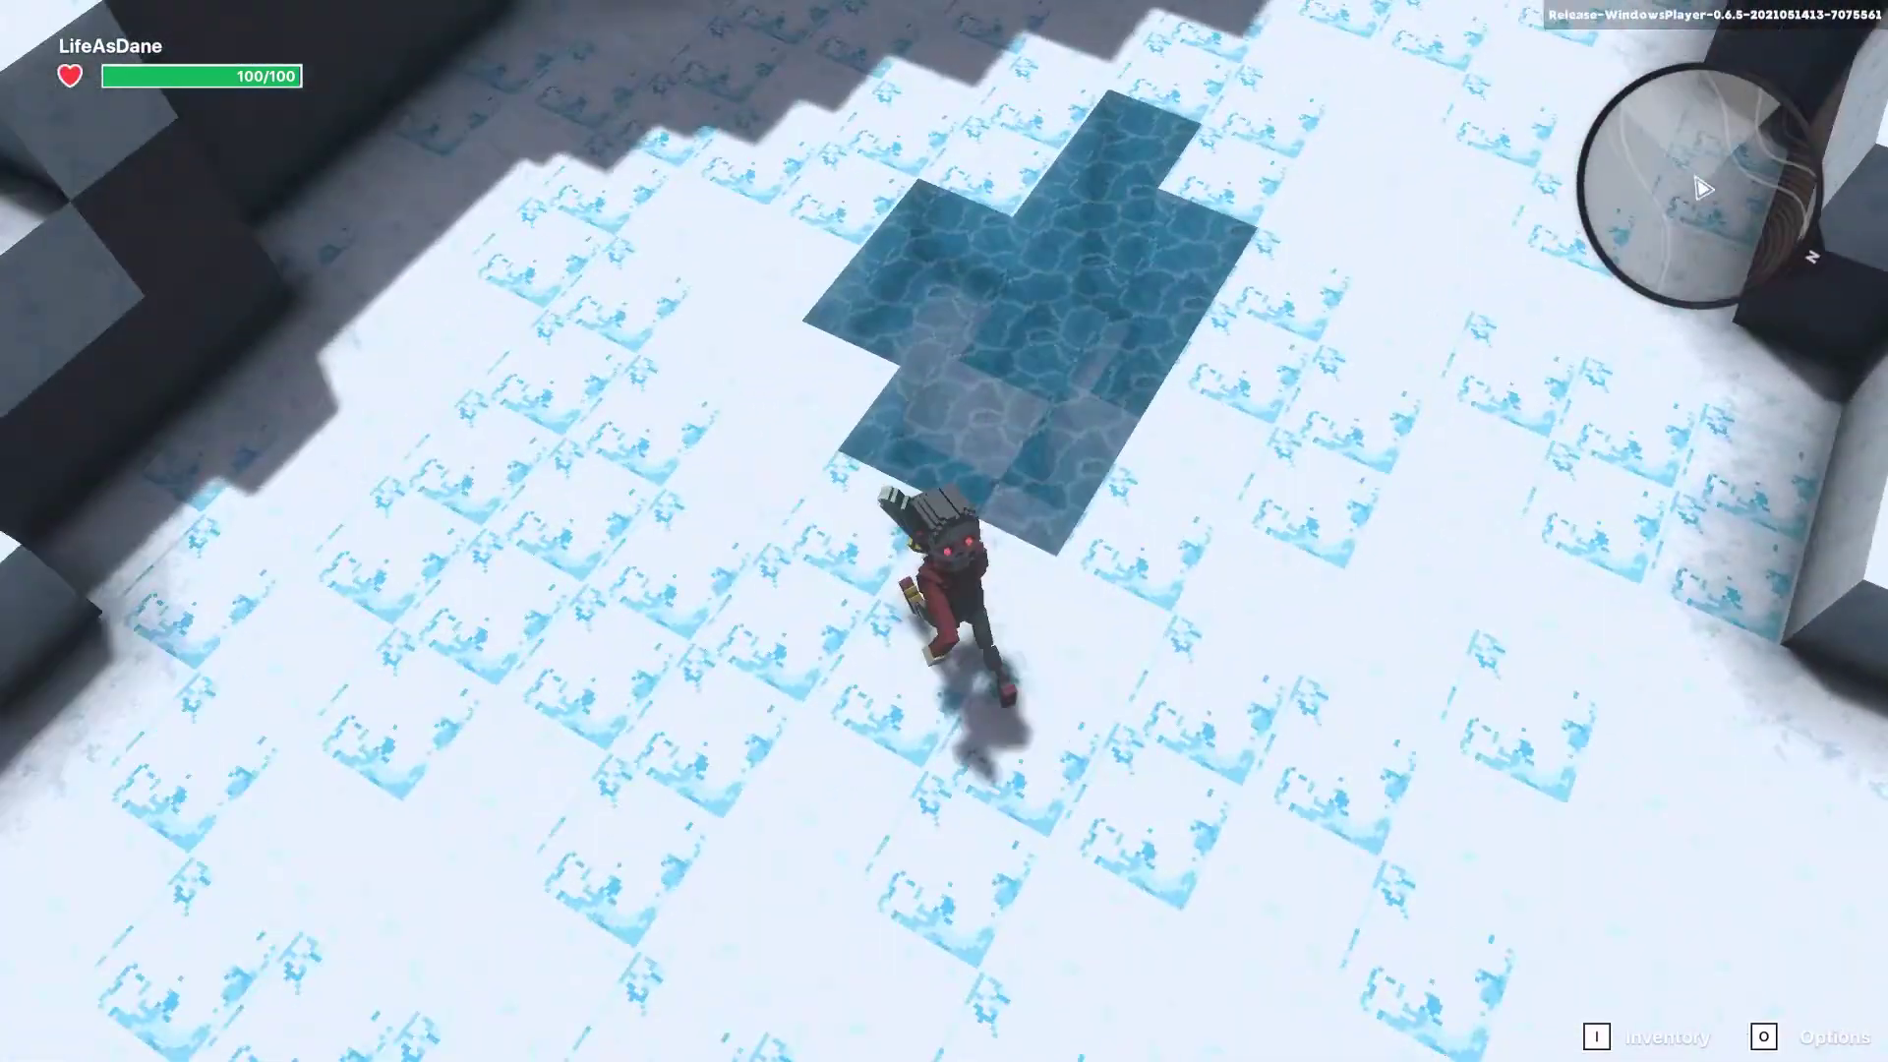
{"action": "key", "text": "w"}
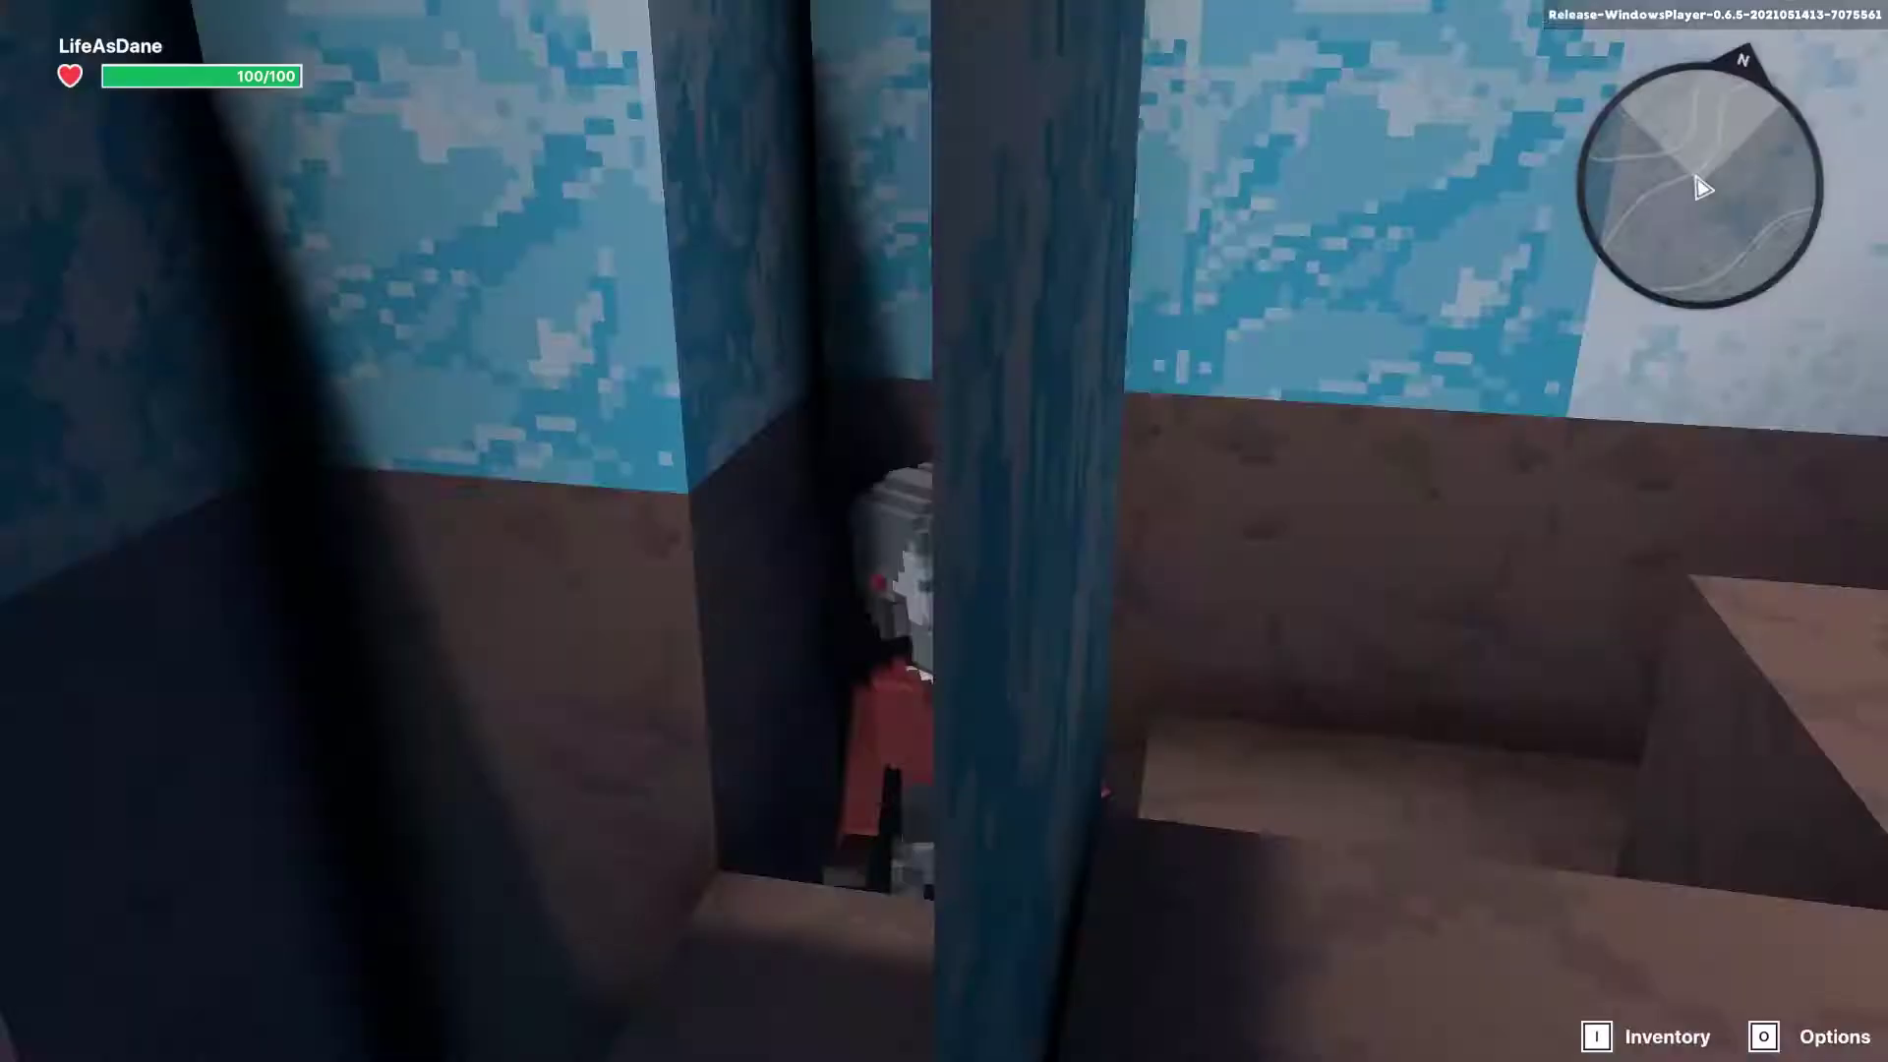
Step: Swim the avatar out from beneath the ice and run it across the snow into the pool beside the brown cliff
{"action": "key", "text": "s"}
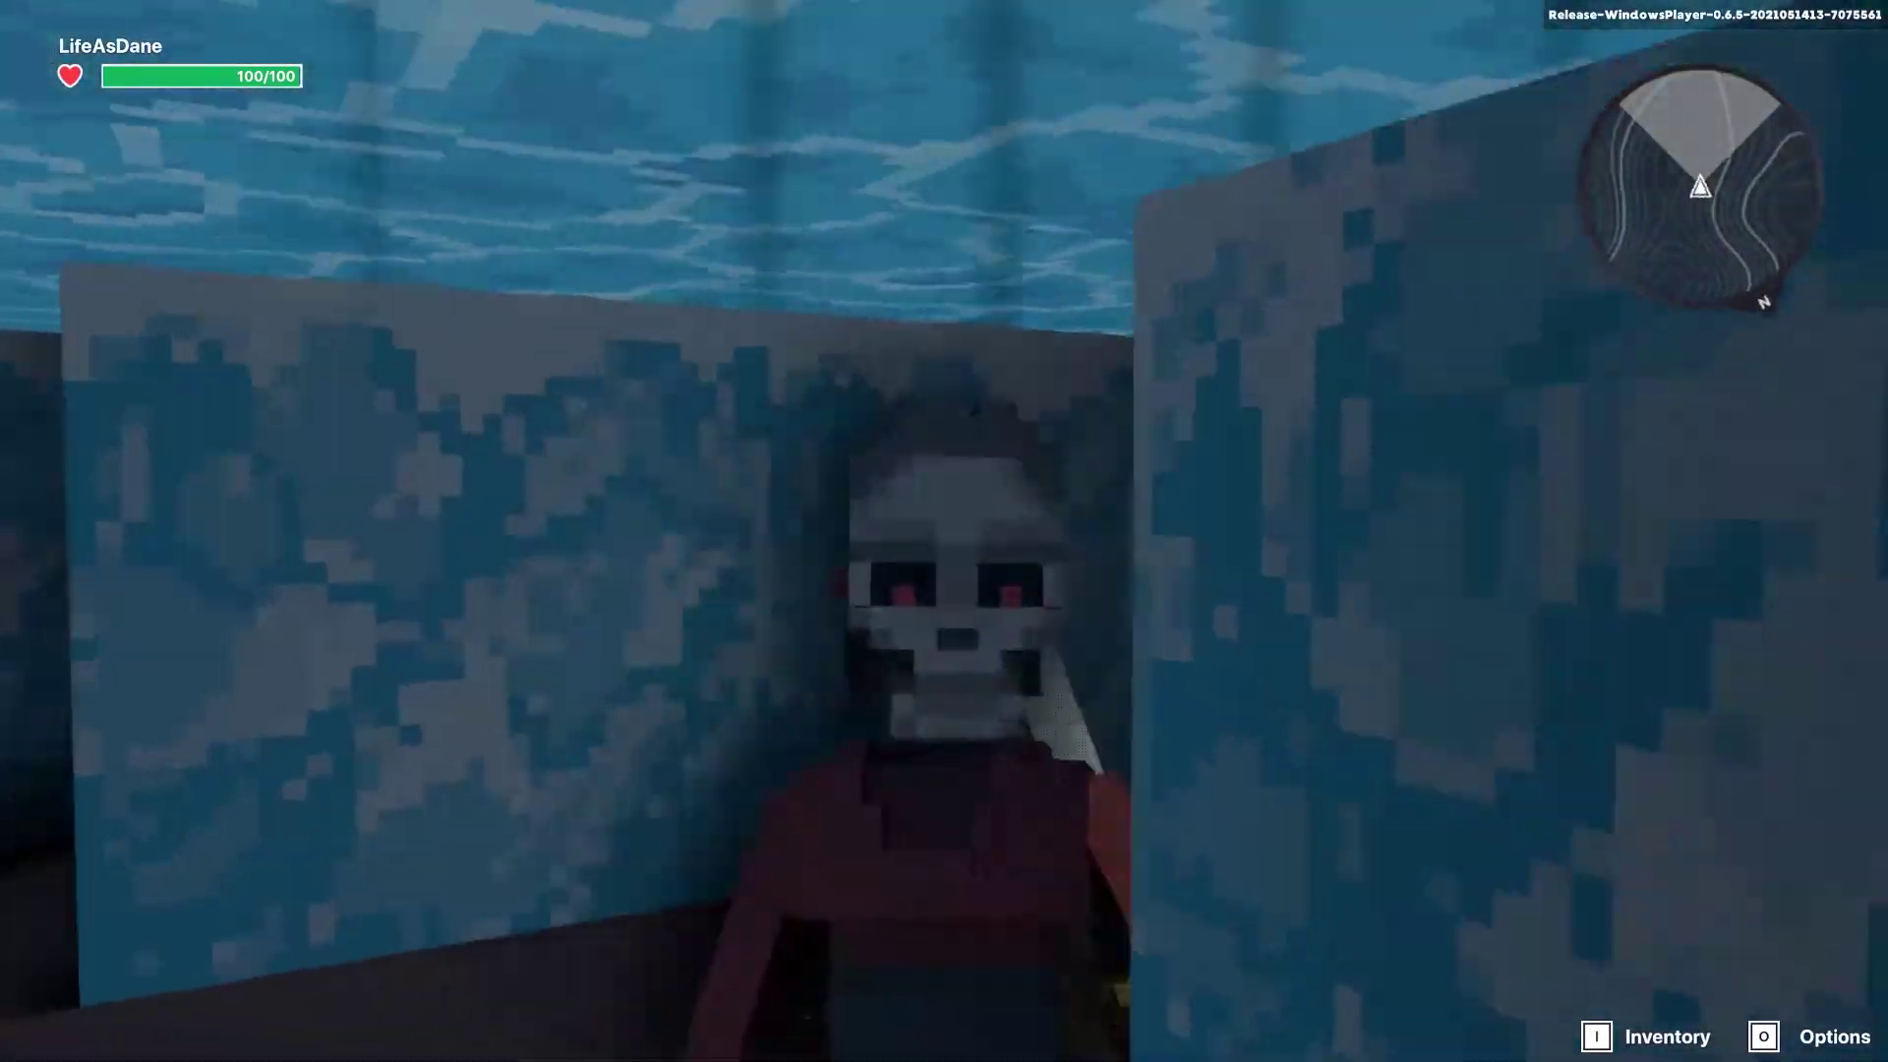
{"action": "key", "text": "s"}
{"action": "key", "text": "space"}
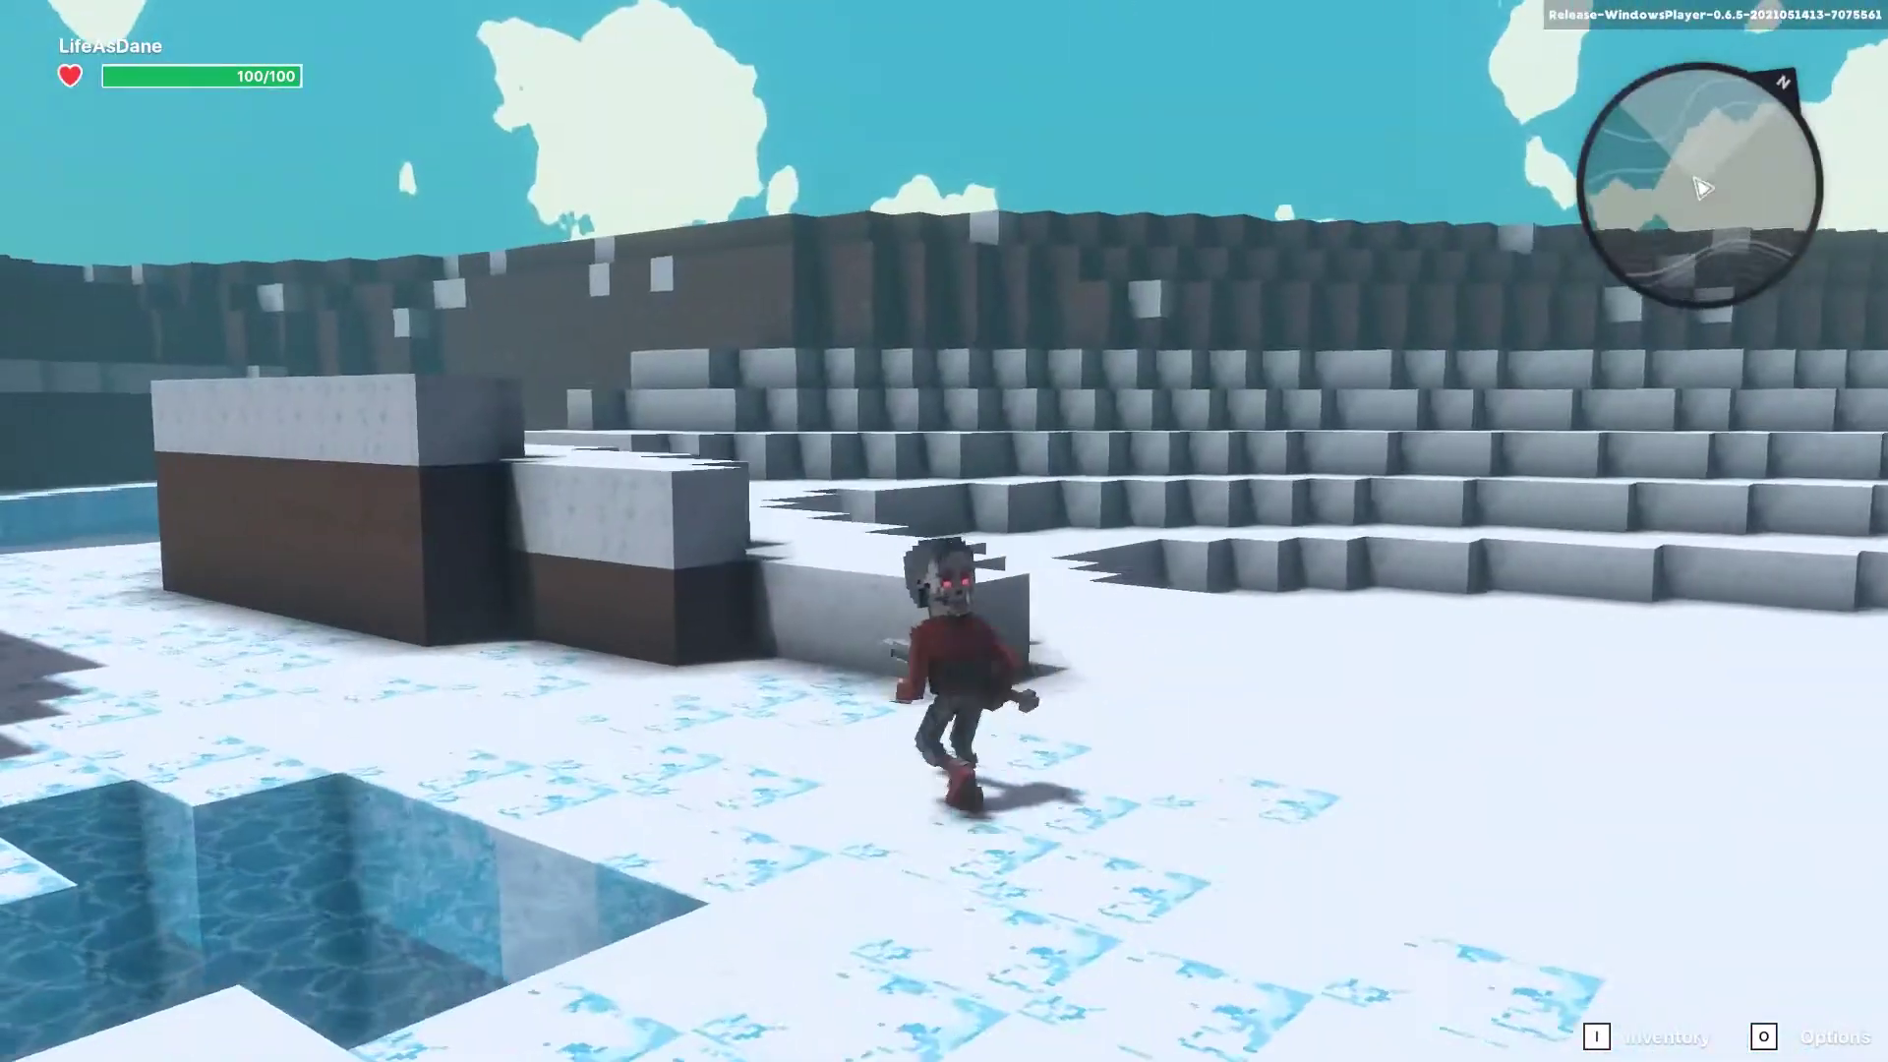
{"action": "key", "text": "s"}
{"action": "key", "text": "d"}
{"action": "key", "text": "d"}
{"action": "key", "text": "s"}
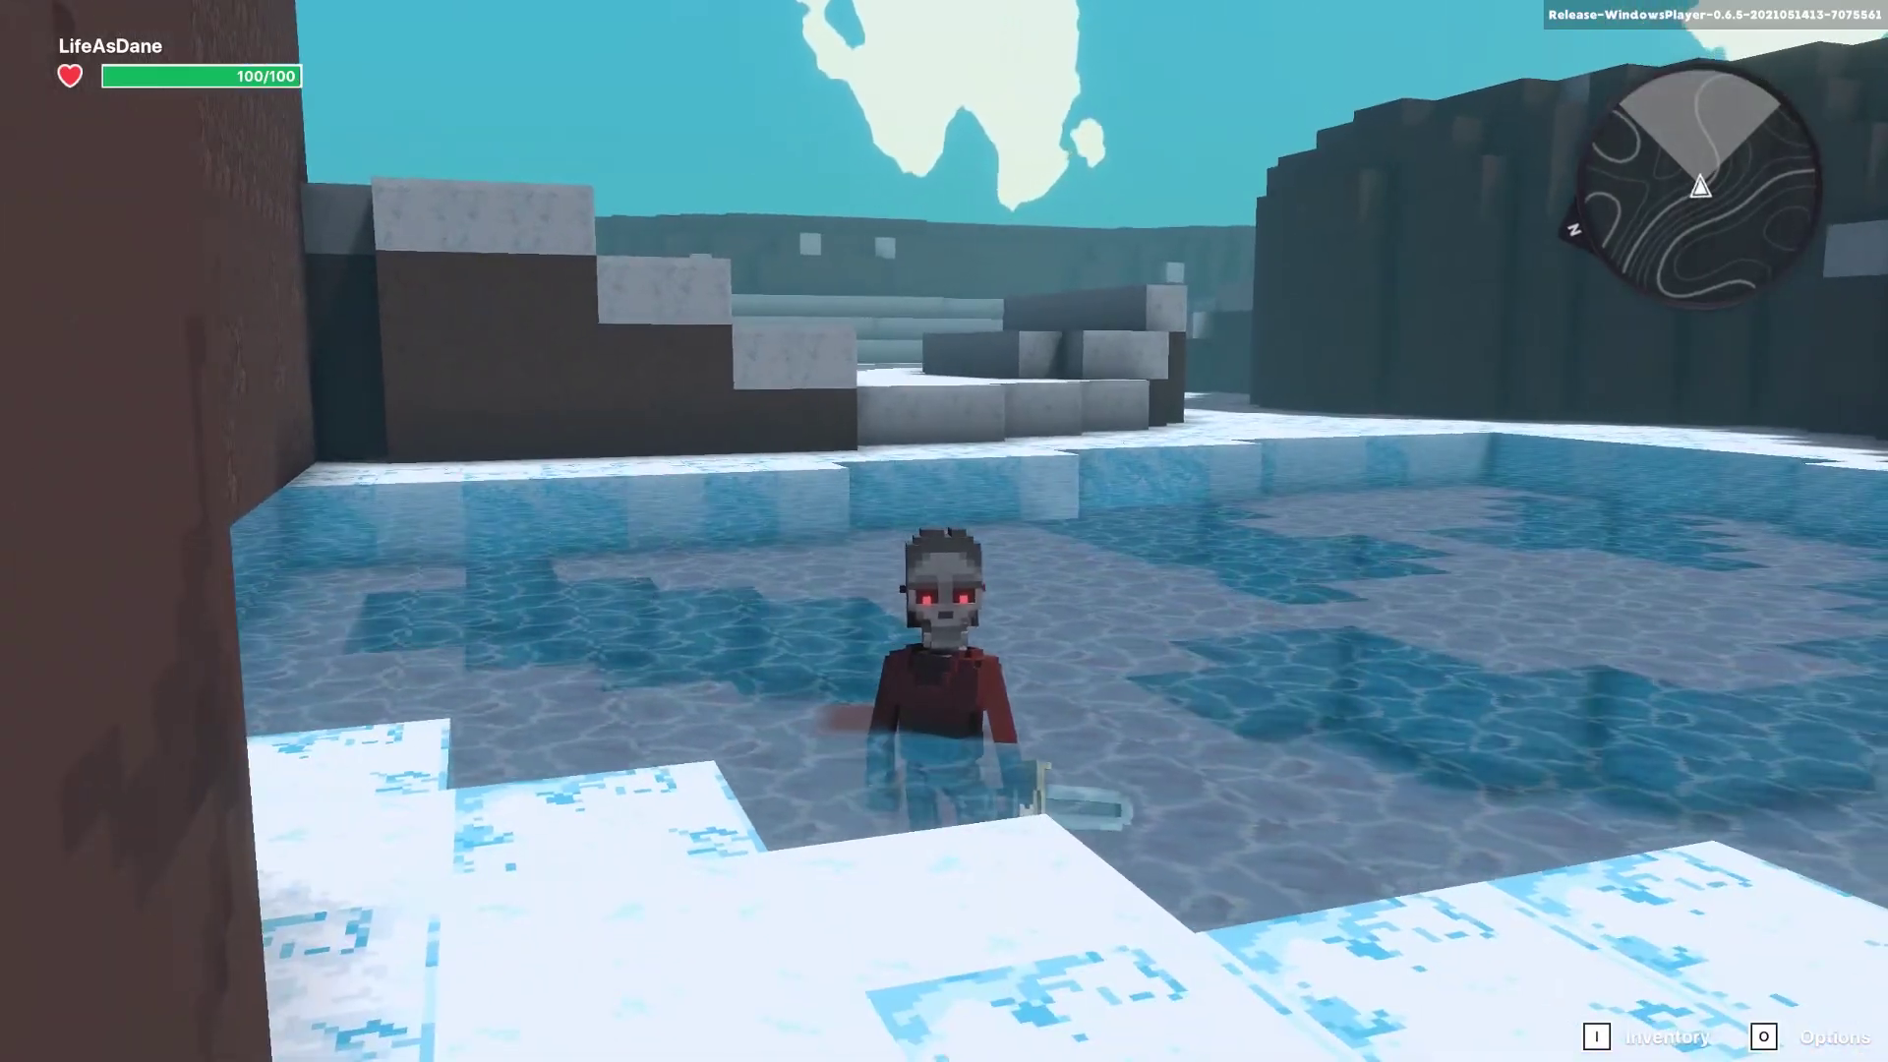
Step: End the Antarctica play-test and leave the experience for the home screen
{"action": "key", "text": "Escape"}
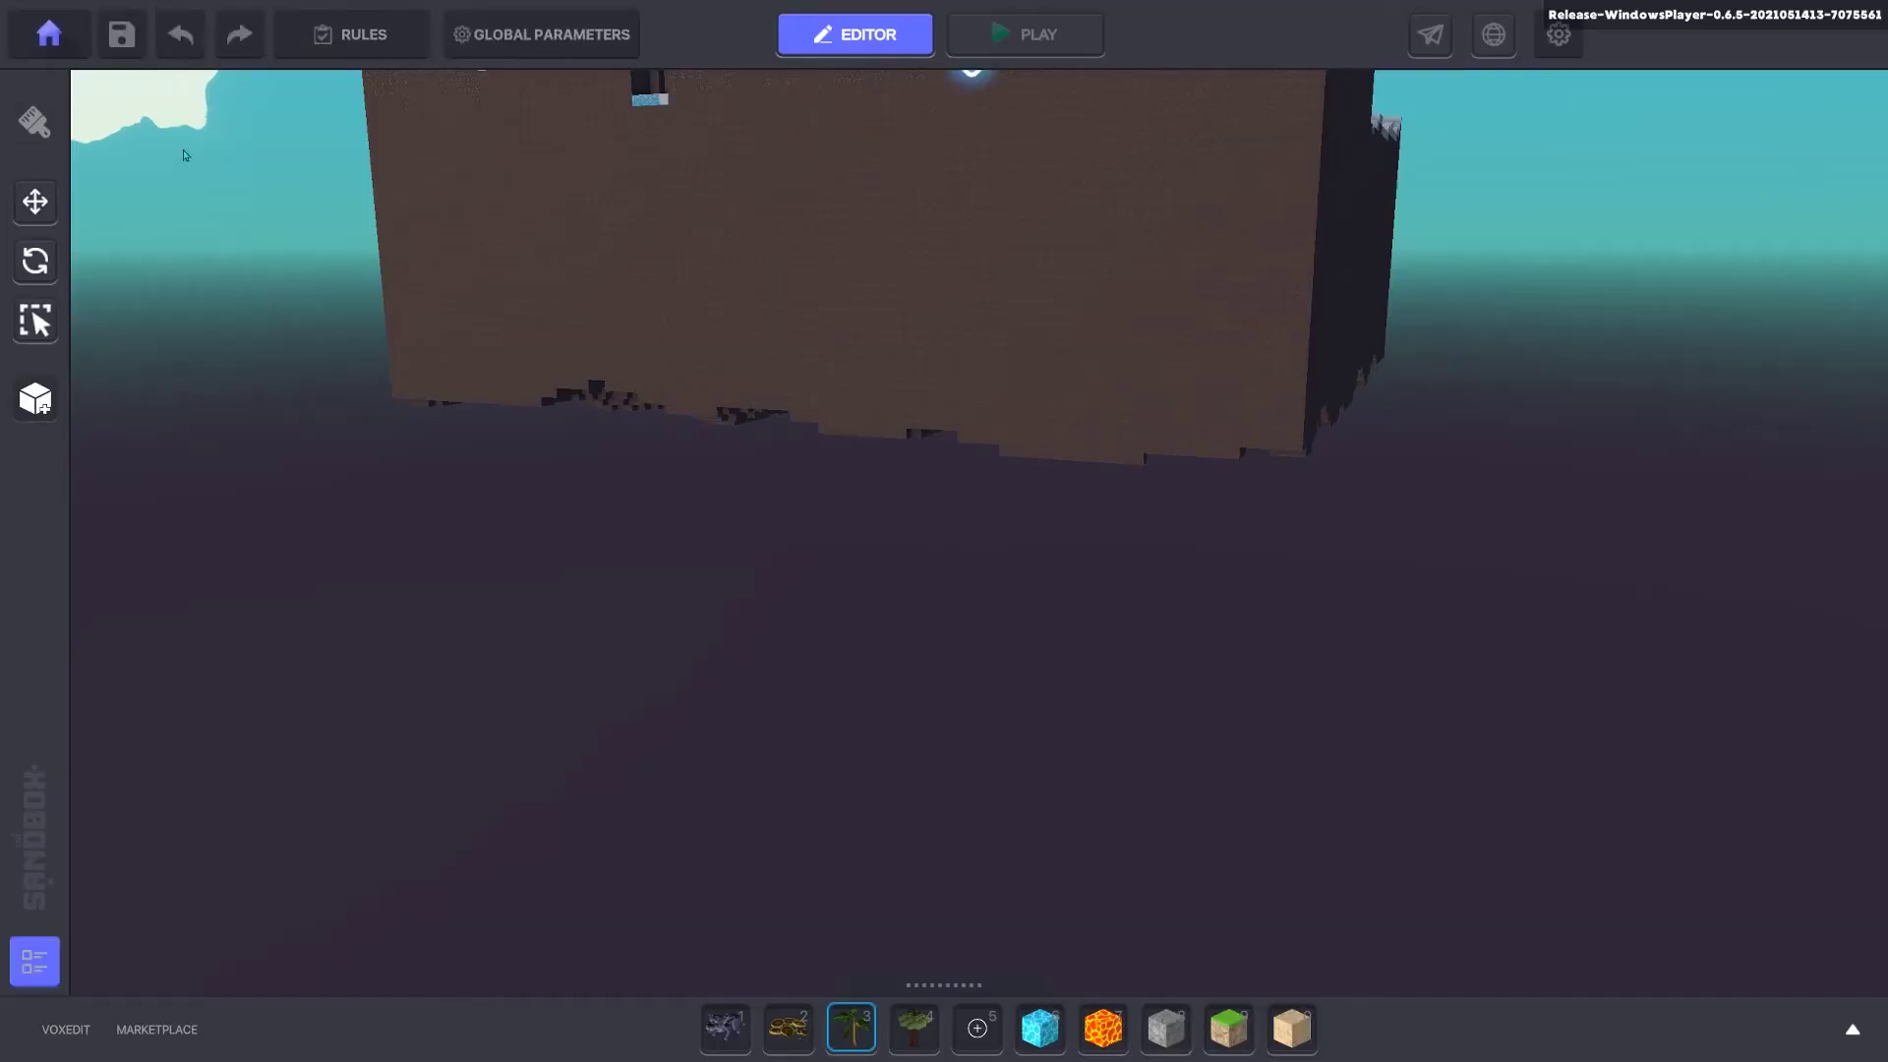
{"action": "left_click", "coordinate": [47, 35]}
{"action": "left_click", "coordinate": [1042, 443]}
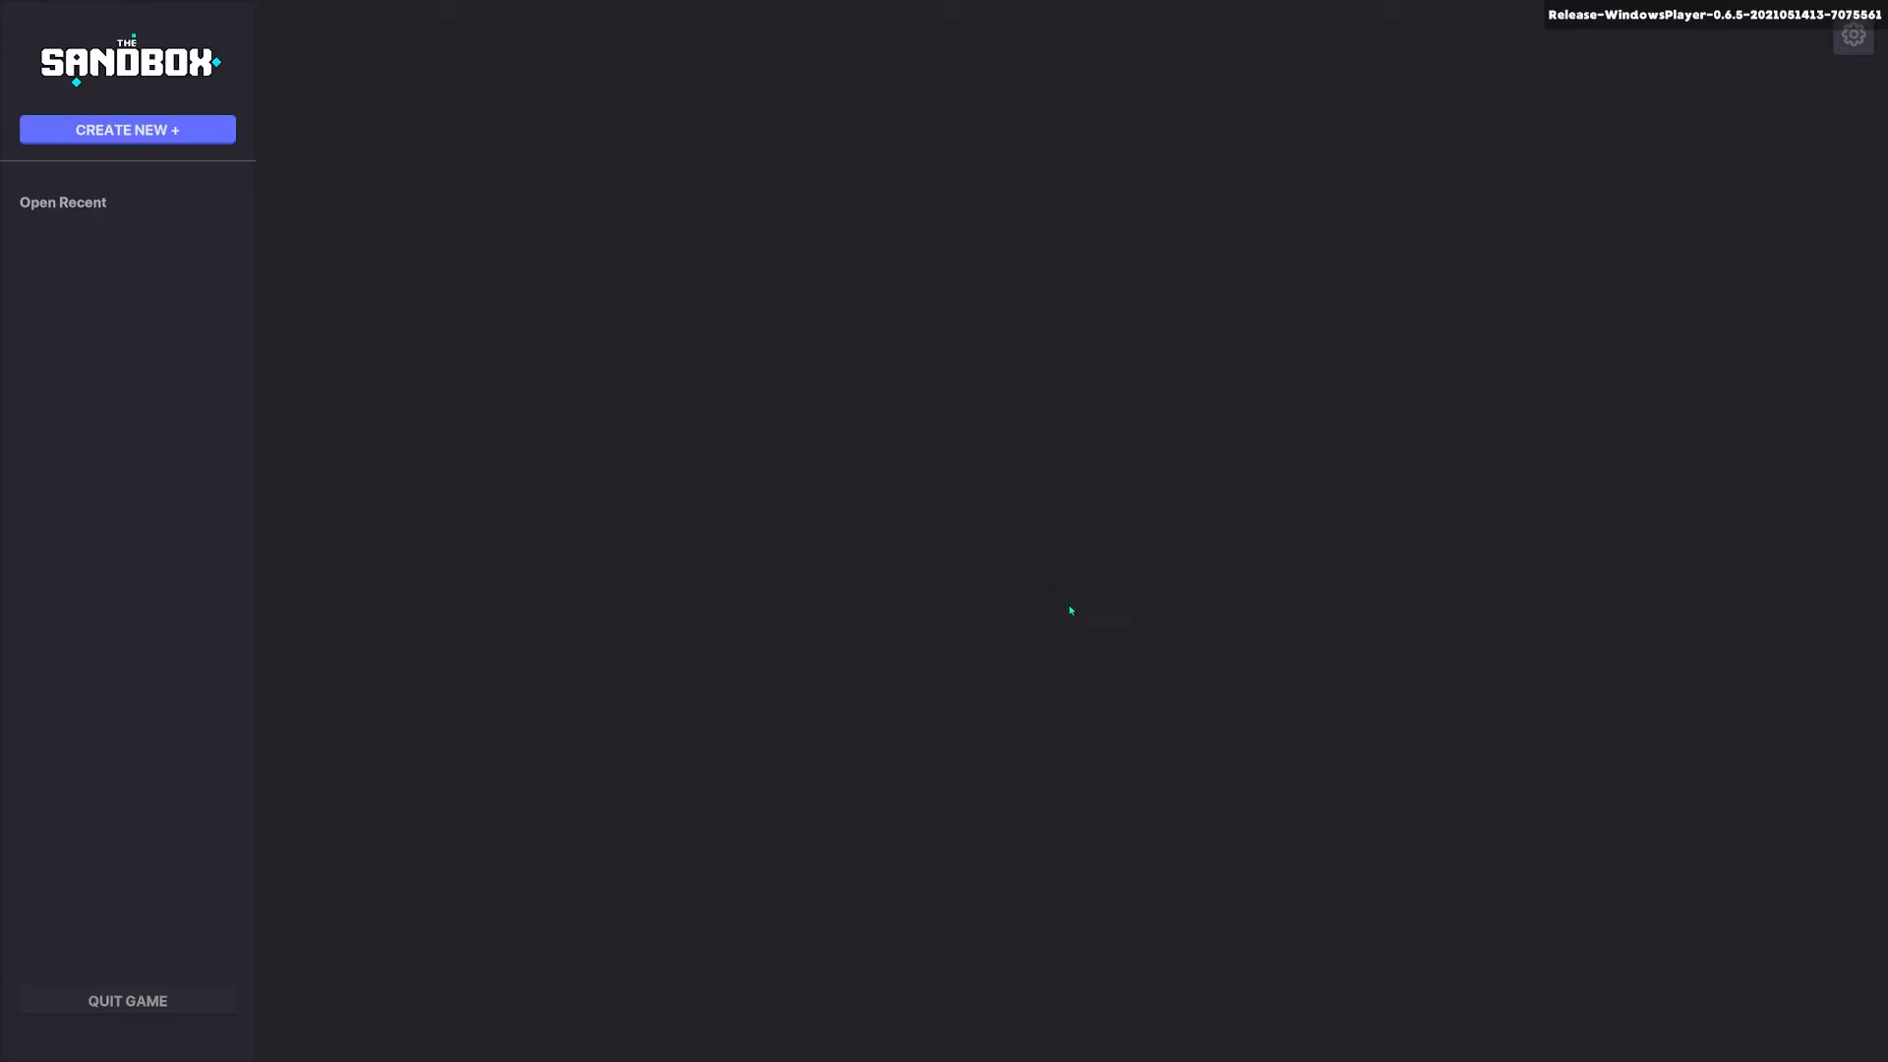
Step: Create a 1x1 experience named Jungle with the Jungle islands theme
{"action": "left_click", "coordinate": [208, 136]}
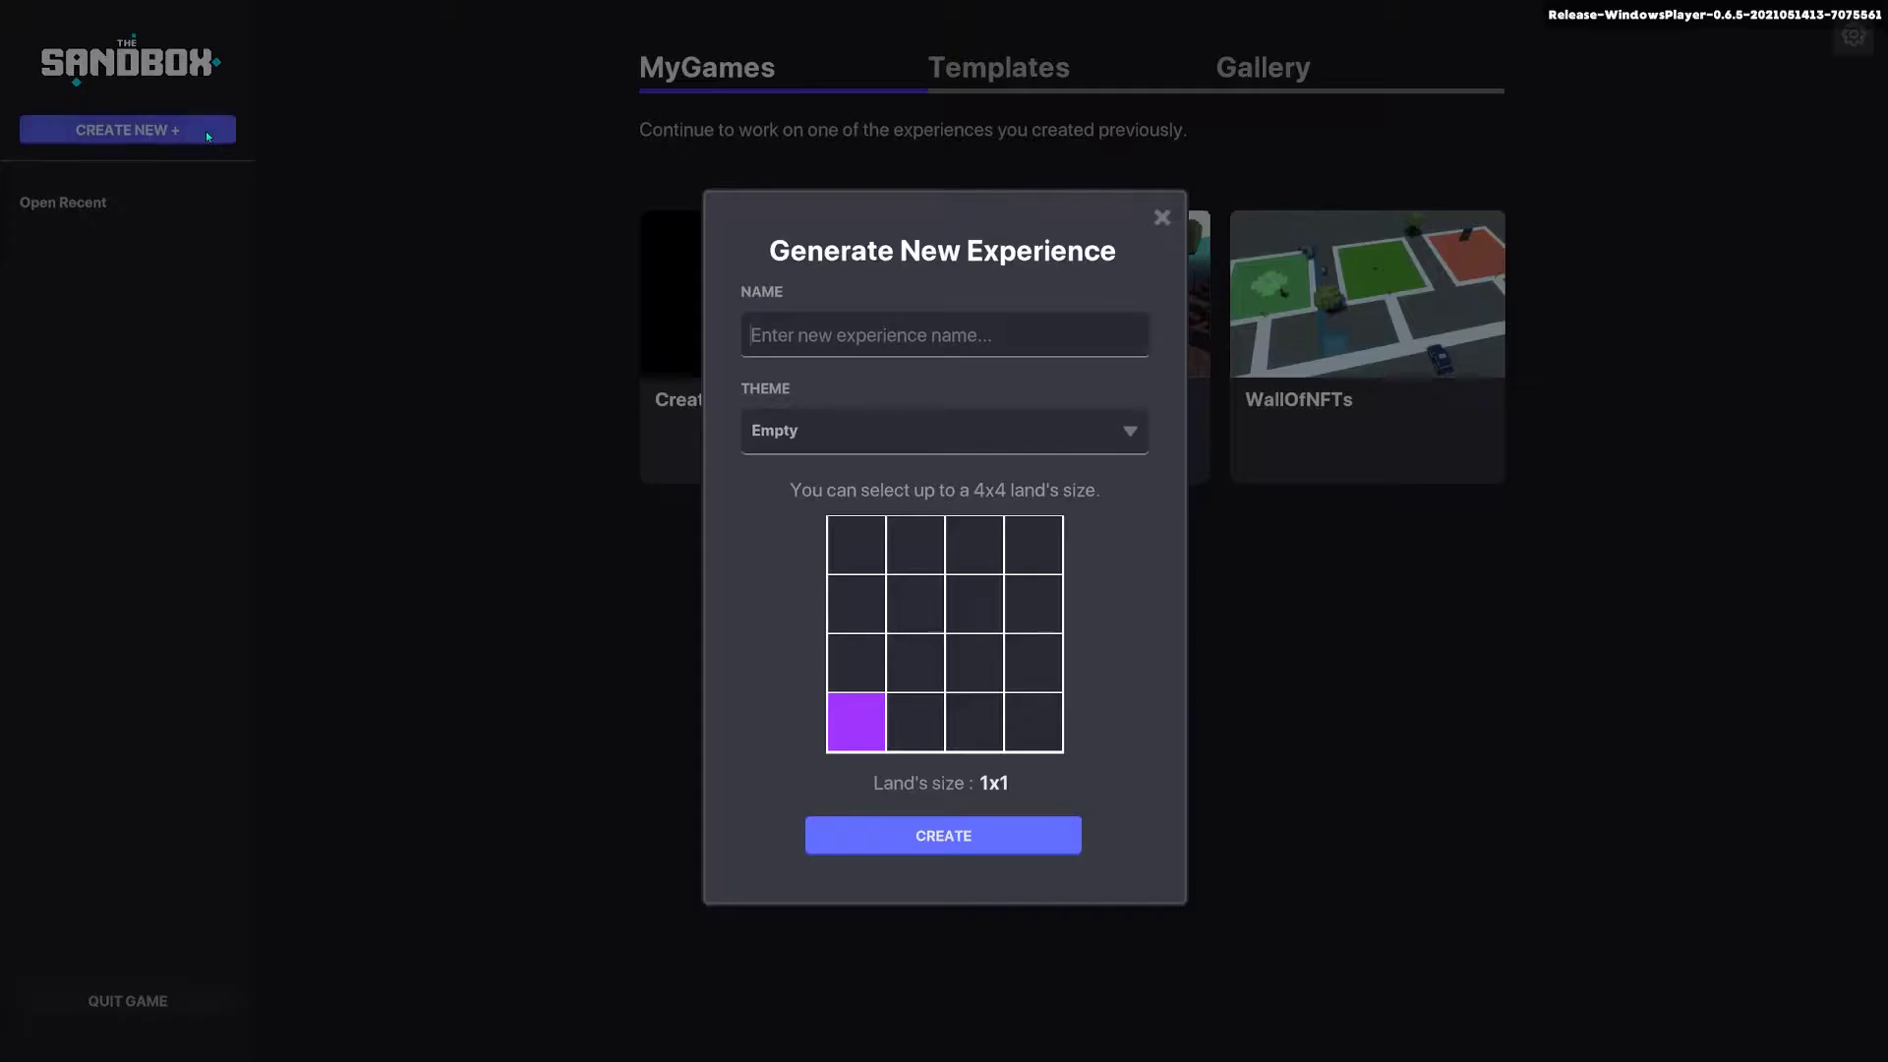
{"action": "left_click", "coordinate": [864, 582]}
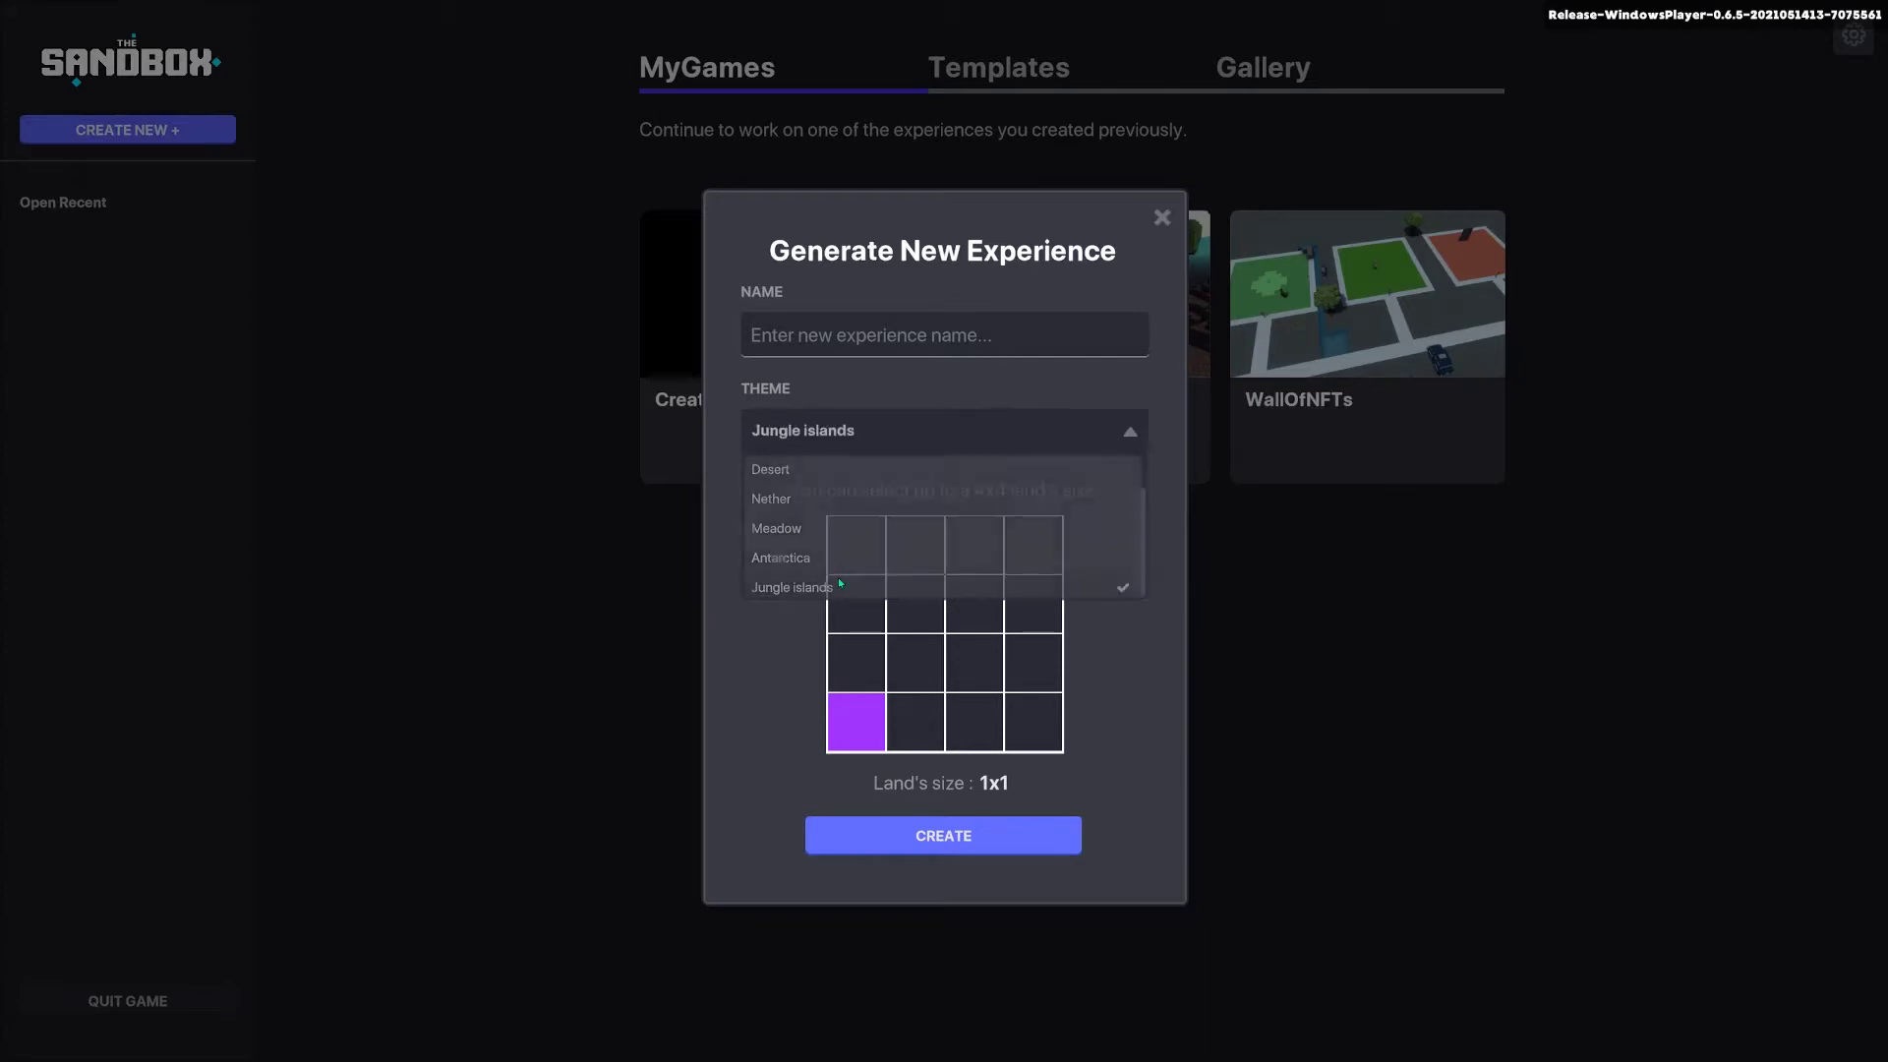
{"action": "left_click", "coordinate": [862, 332]}
{"action": "type", "text": "Jui"}
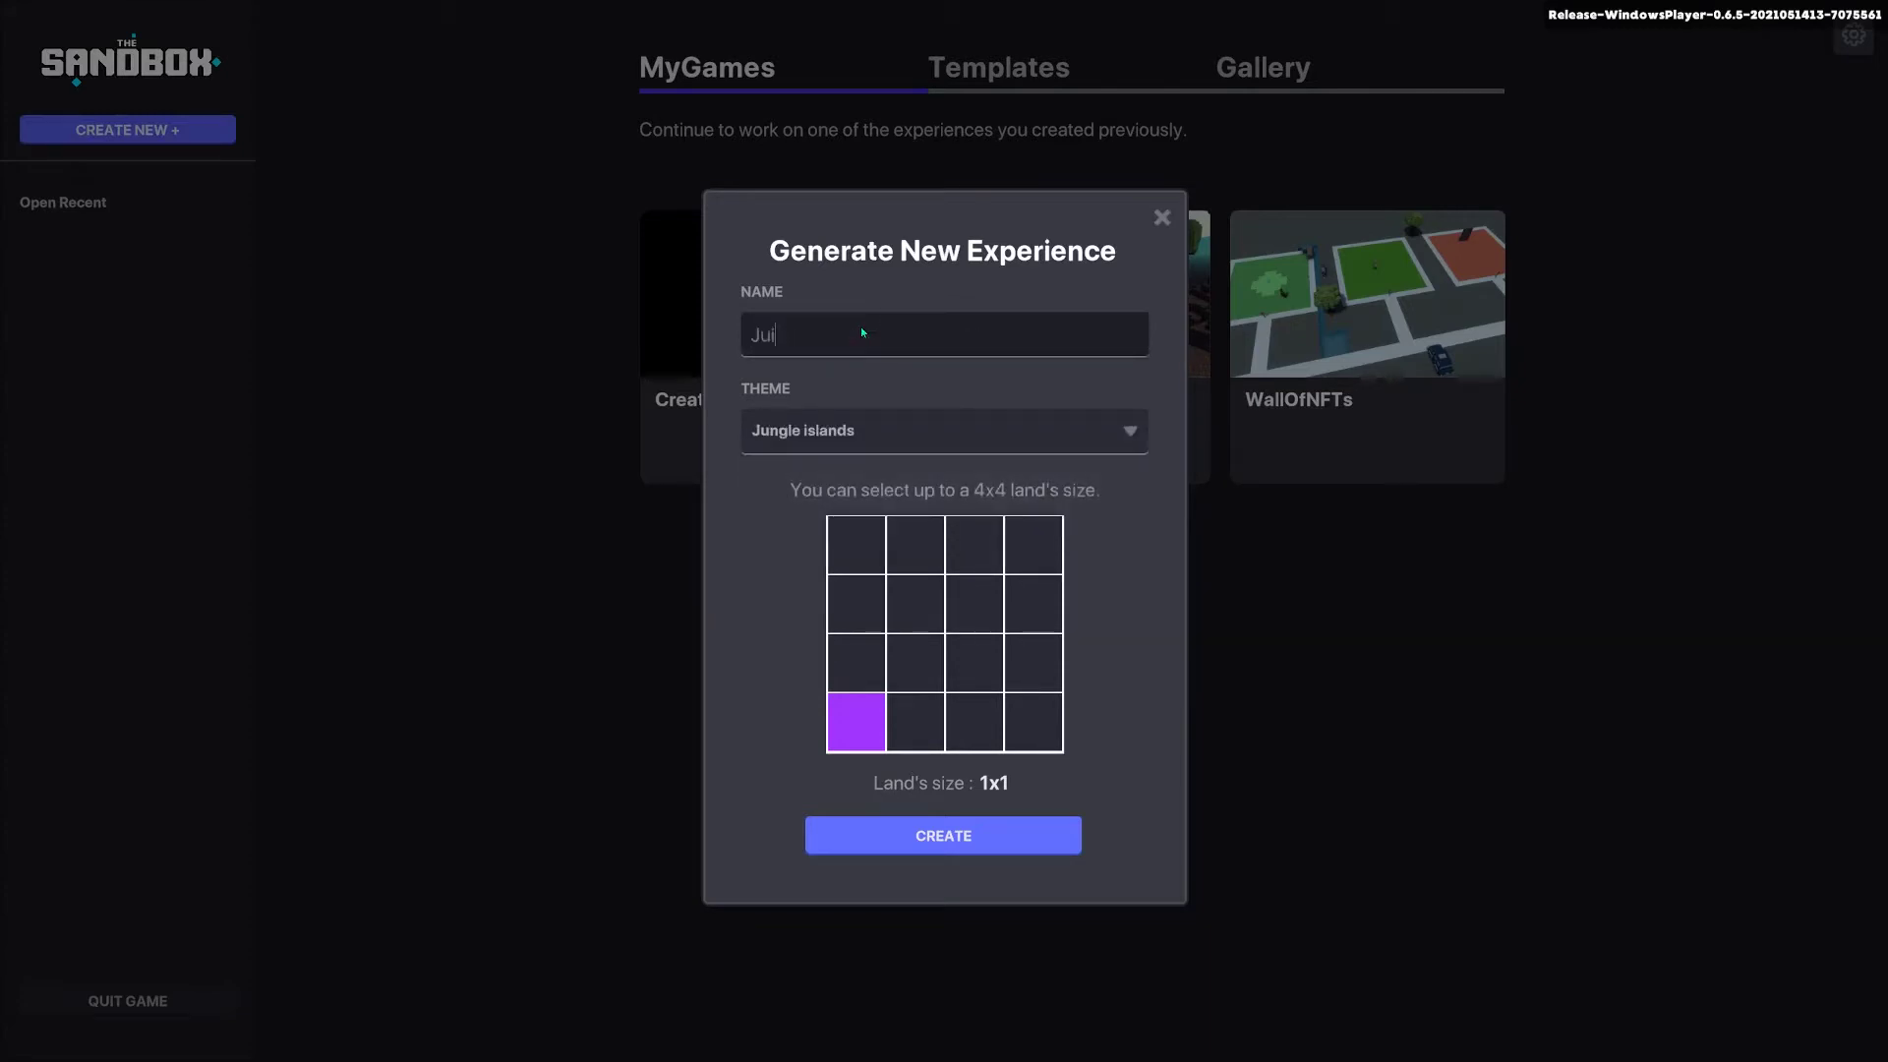
{"action": "type", "text": "ngle"}
{"action": "left_click", "coordinate": [895, 841]}
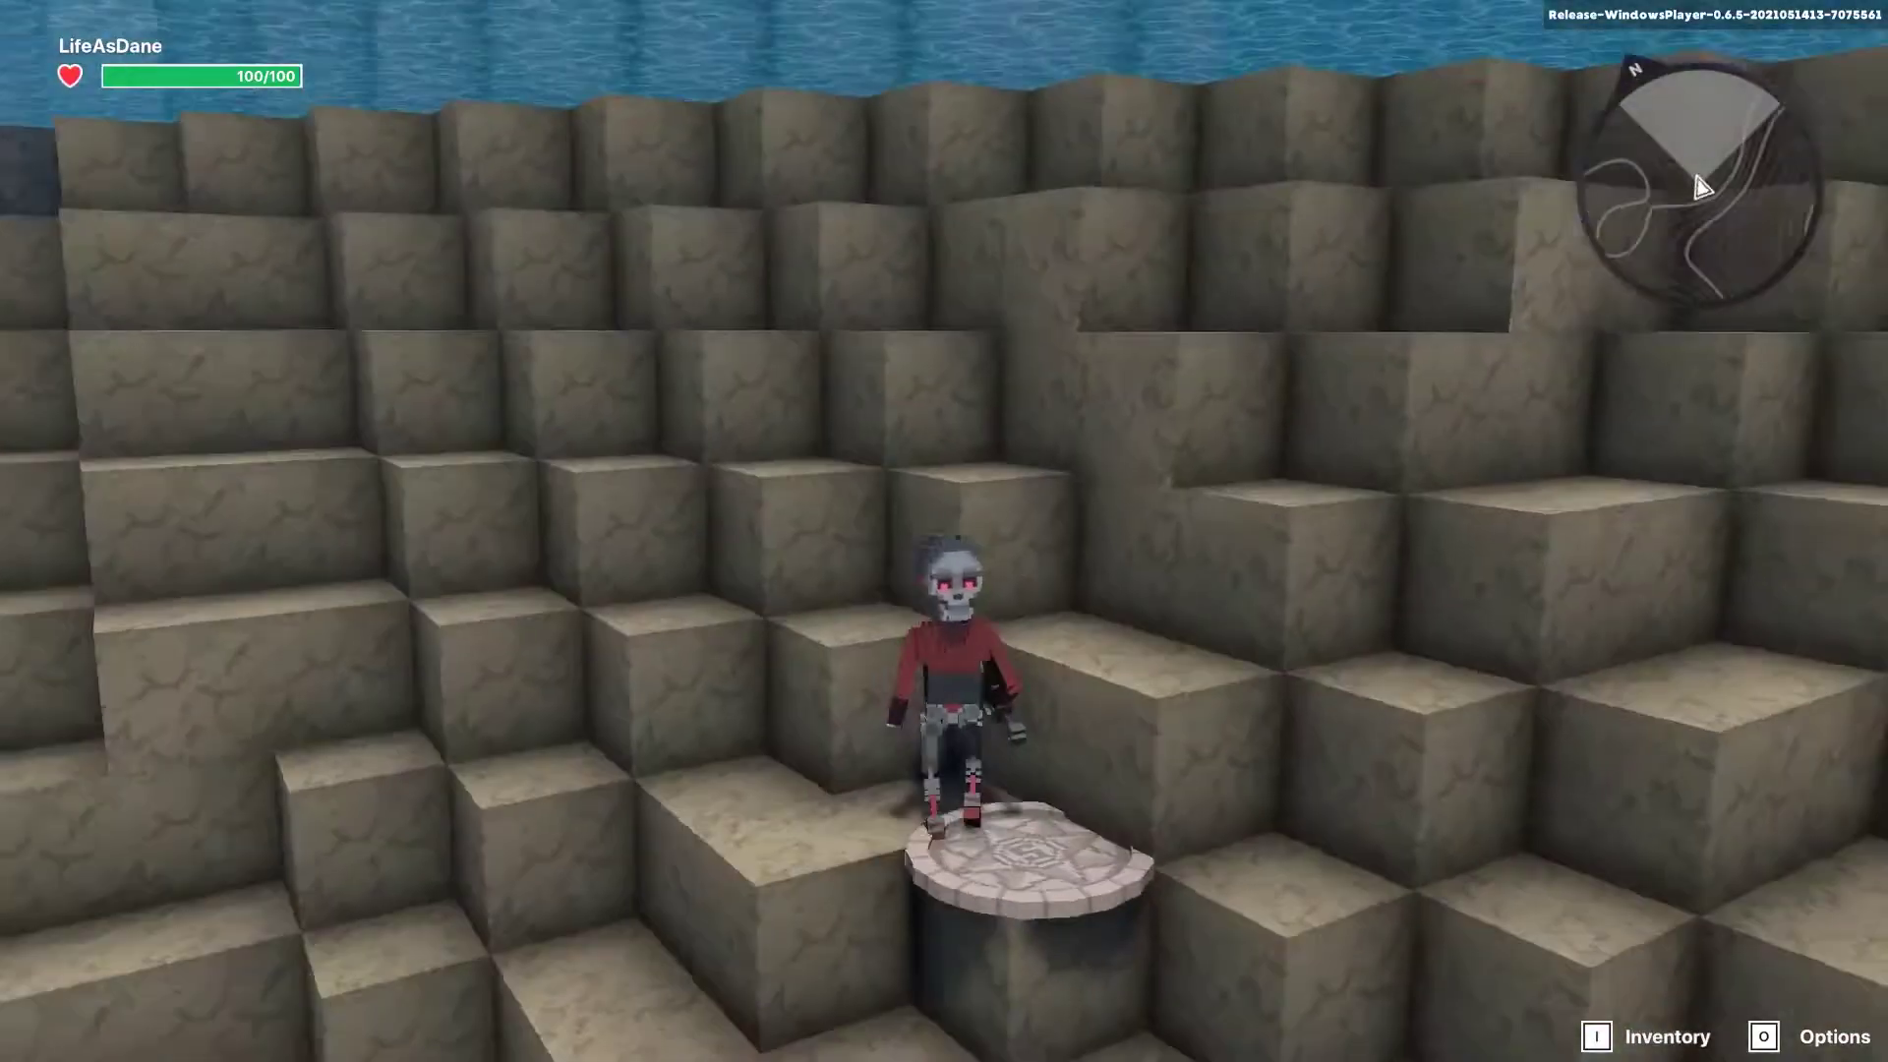
Step: Swim the avatar from the seabed to the beach and jump up the mossy terraces to the hilltop
{"action": "key", "text": "w"}
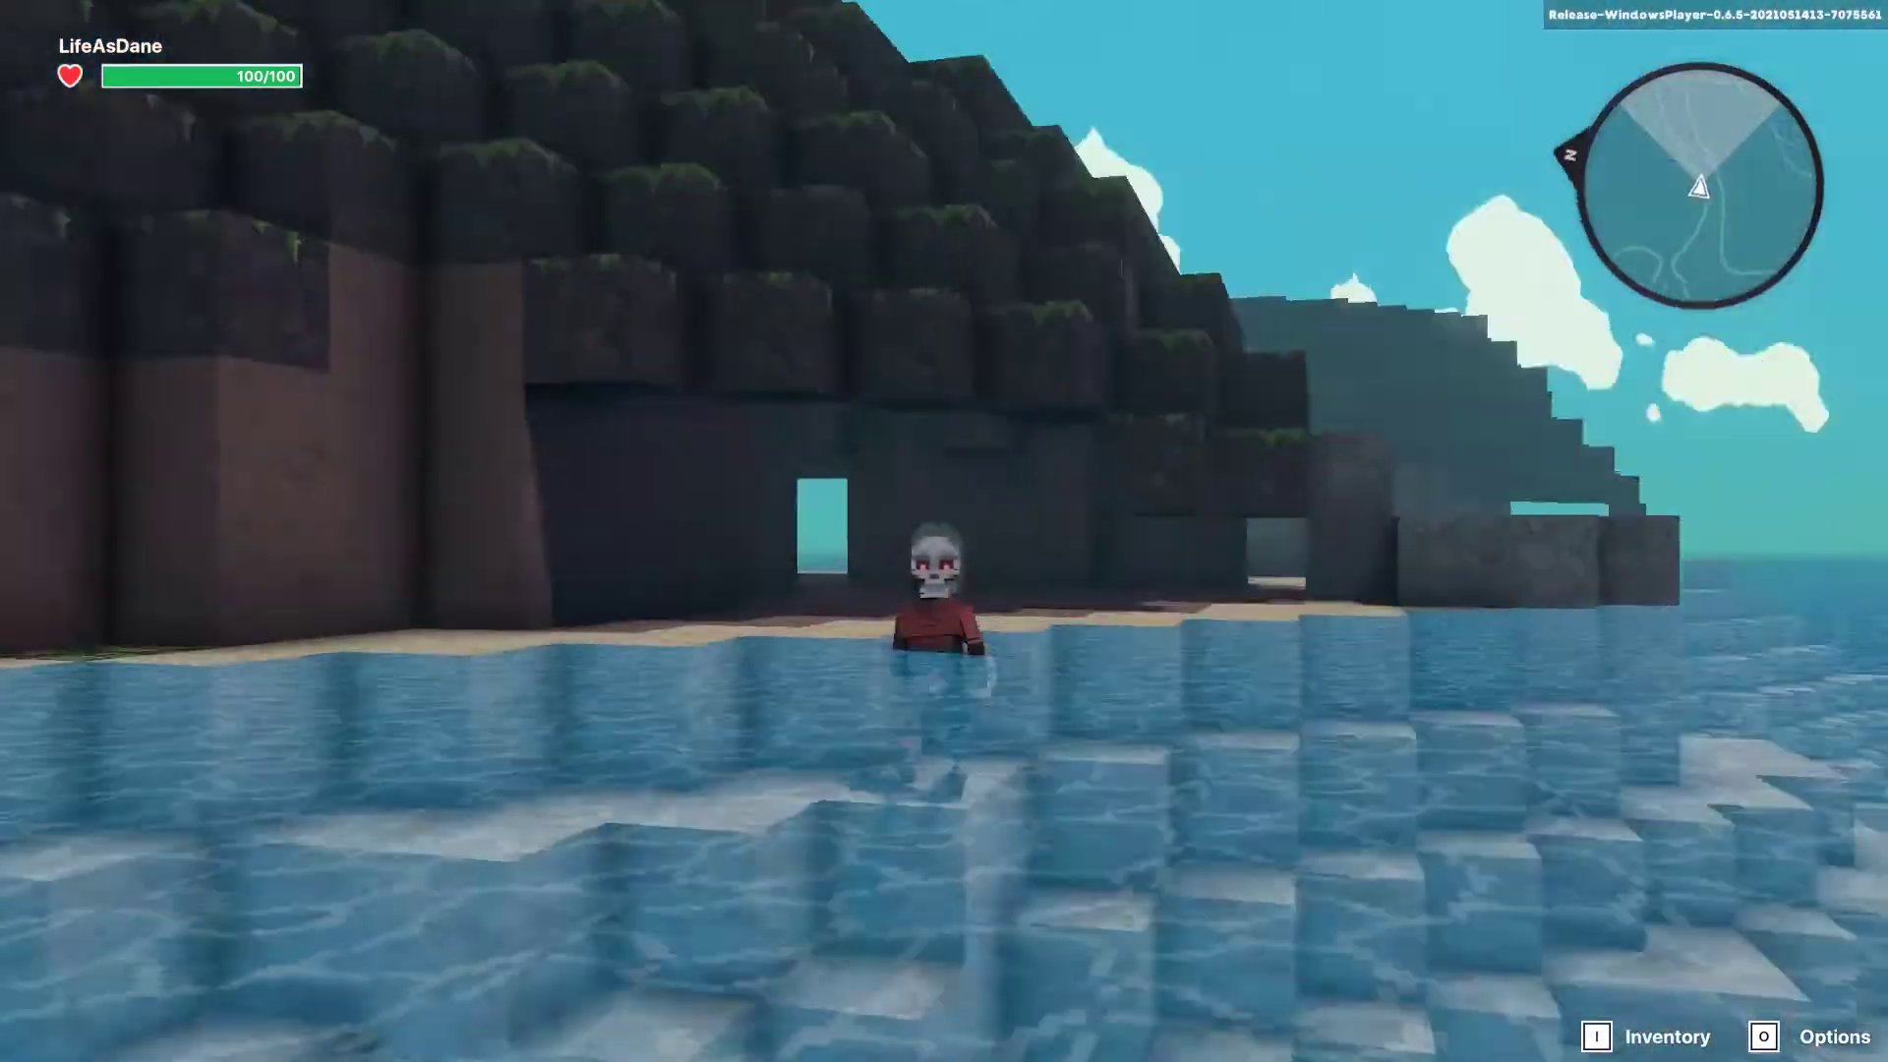
{"action": "key", "text": "w"}
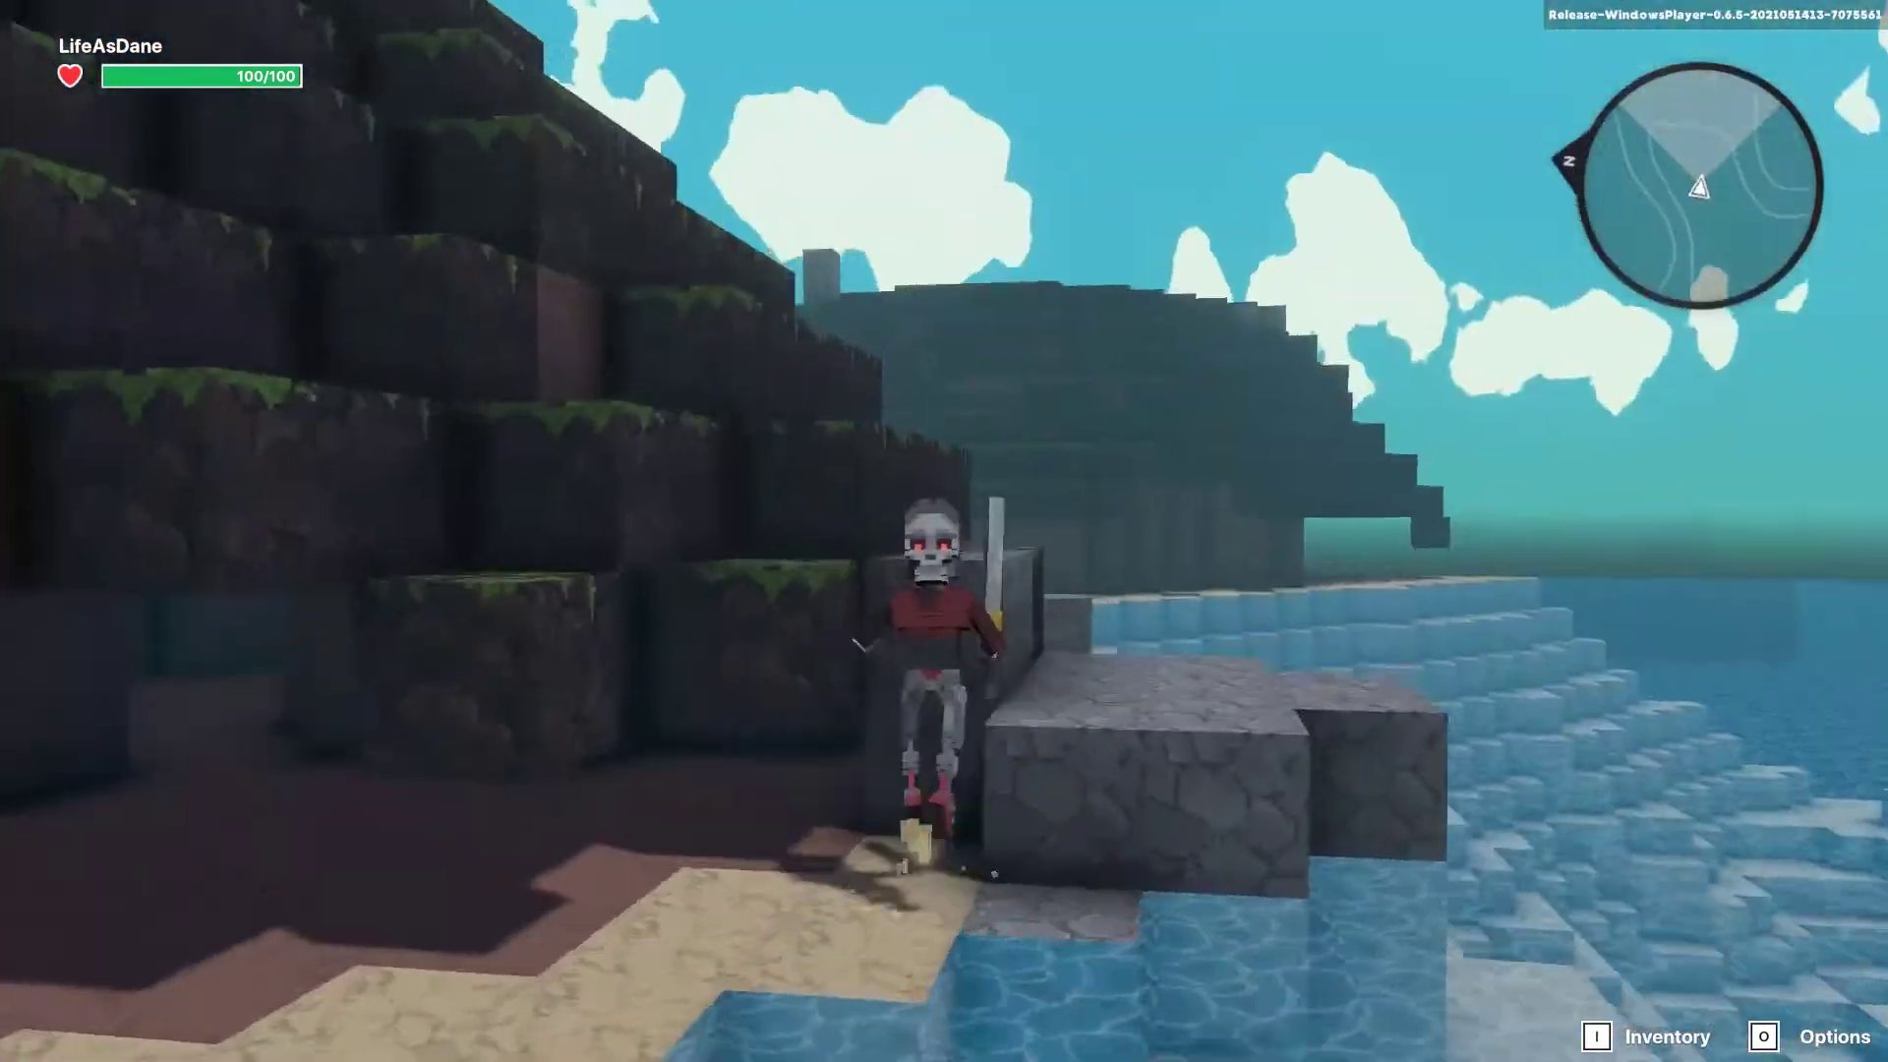
{"action": "key", "text": "w"}
{"action": "key", "text": "space"}
{"action": "key", "text": "w"}
{"action": "key", "text": "space"}
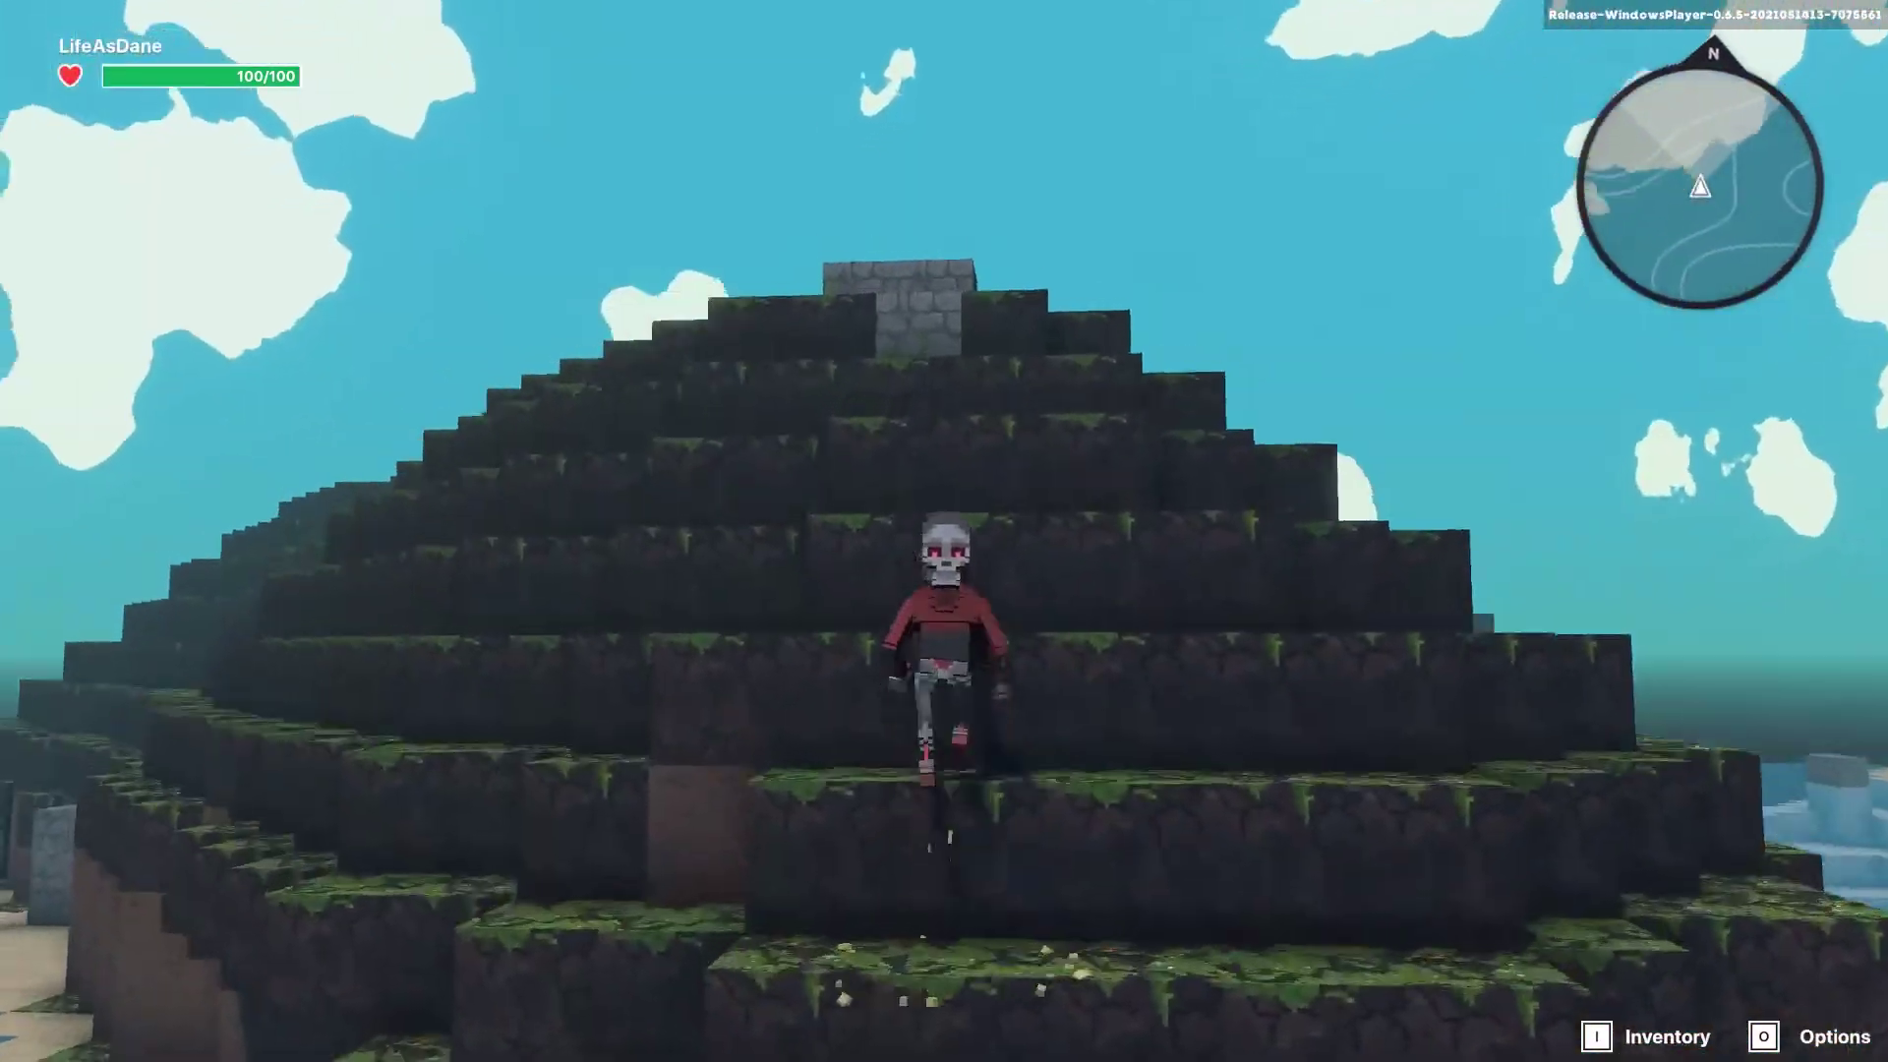
{"action": "key", "text": "w"}
{"action": "key", "text": "space"}
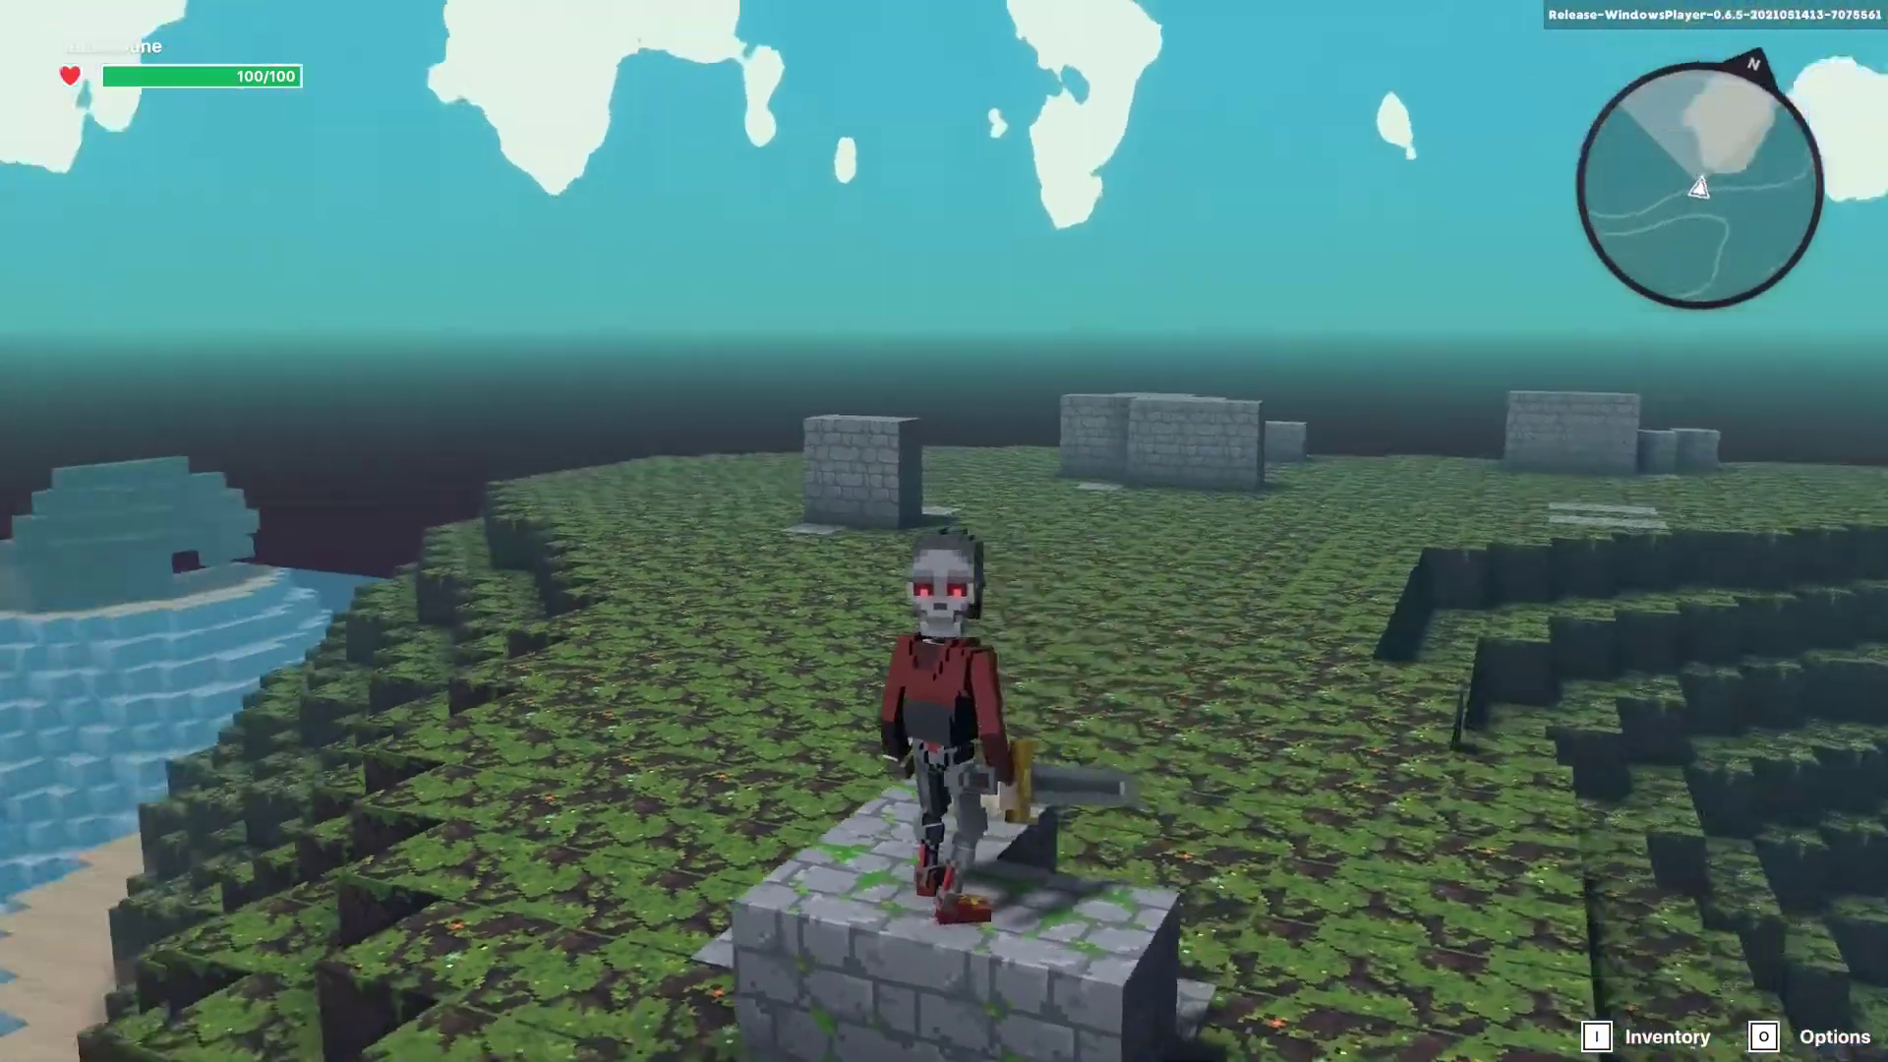
Step: Run the avatar around the leafy plateau to look over the stone ruins and the surrounding islands
{"action": "key", "text": "s"}
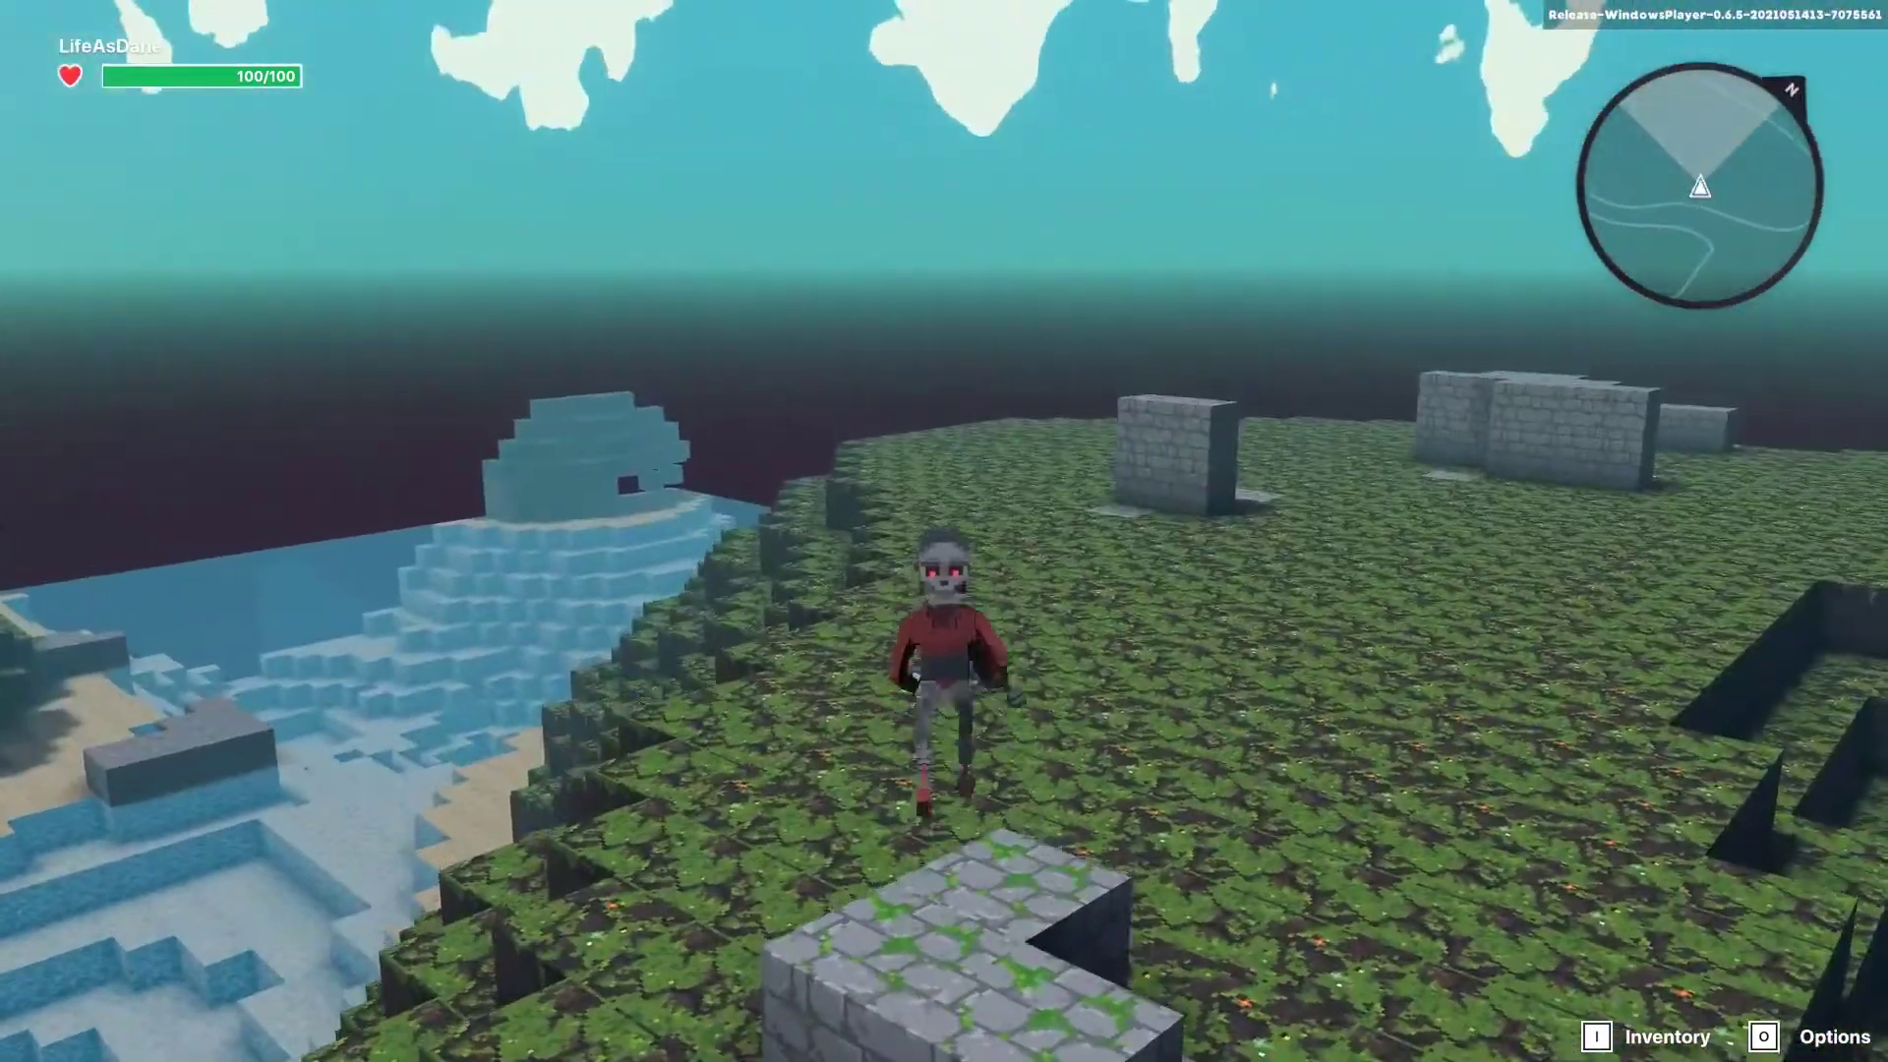
{"action": "scroll", "coordinate": [944, 531], "scroll_direction": "up", "scroll_amount": 3}
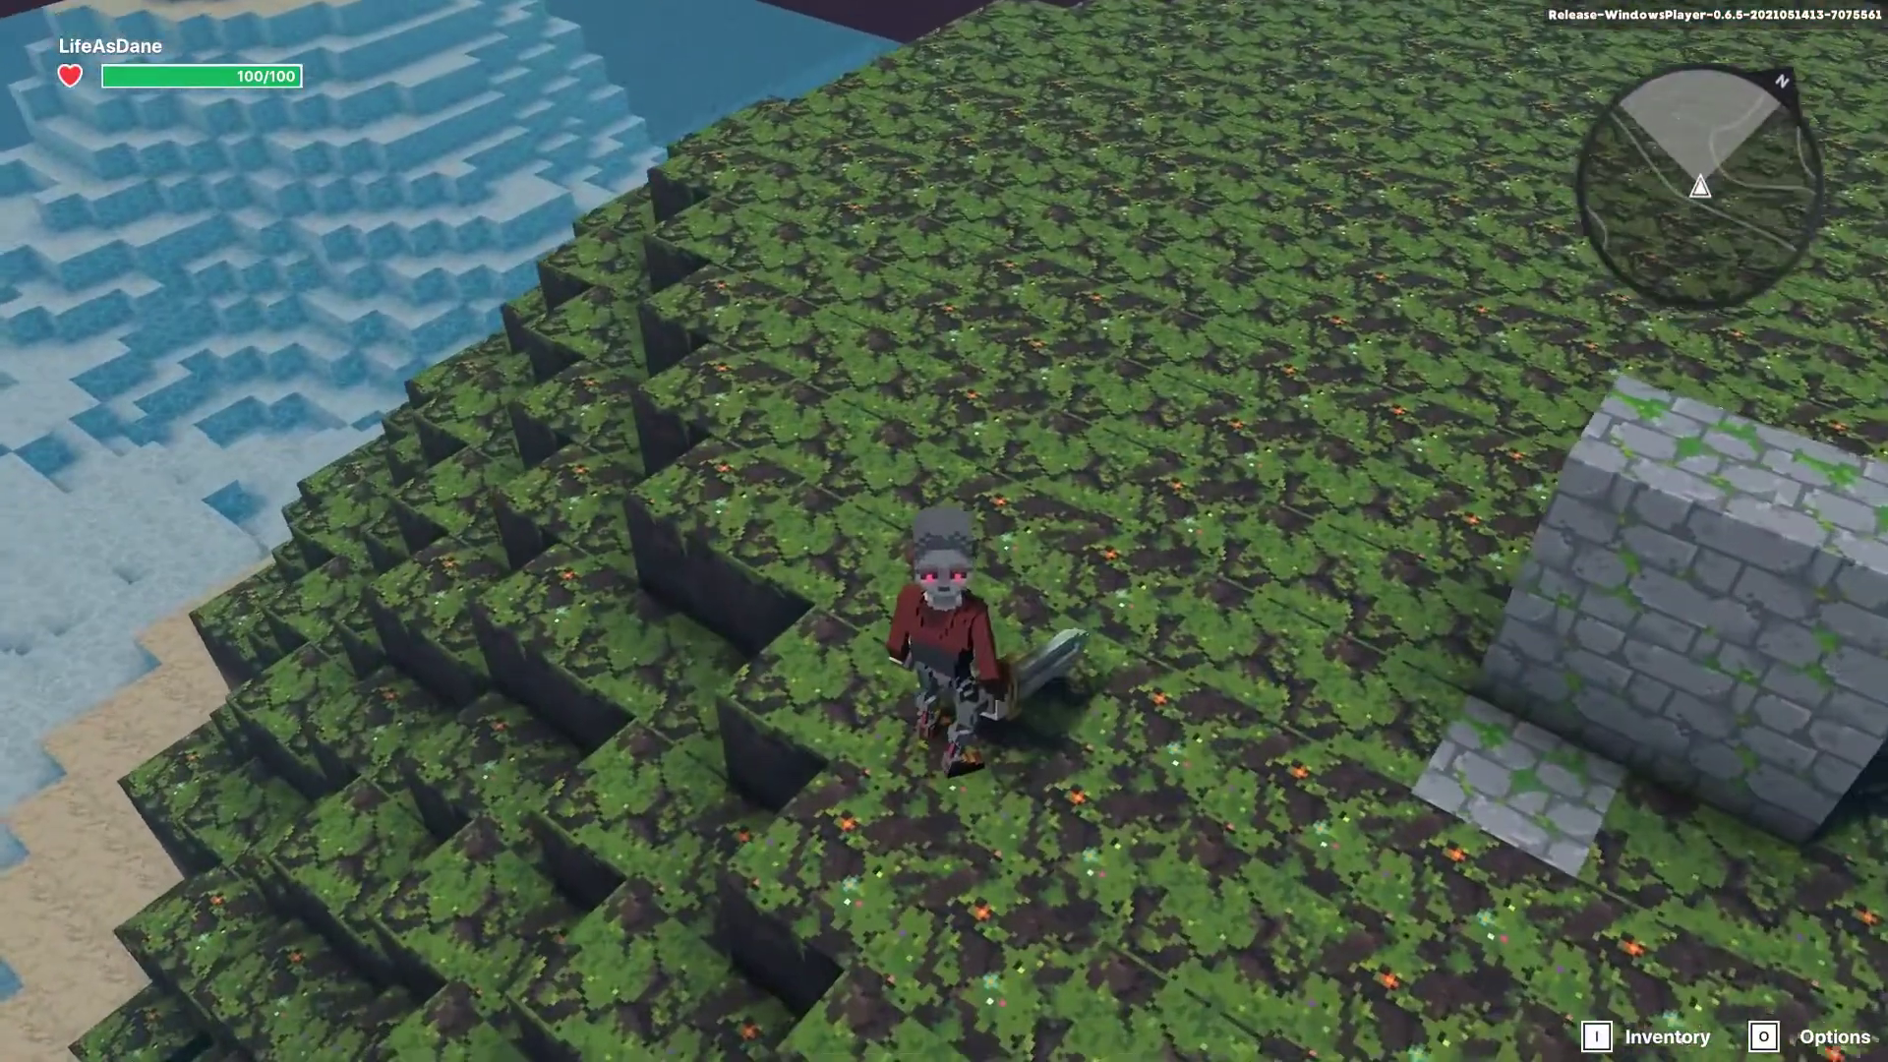
{"action": "key", "text": "w"}
{"action": "key", "text": "s"}
{"action": "key", "text": "w"}
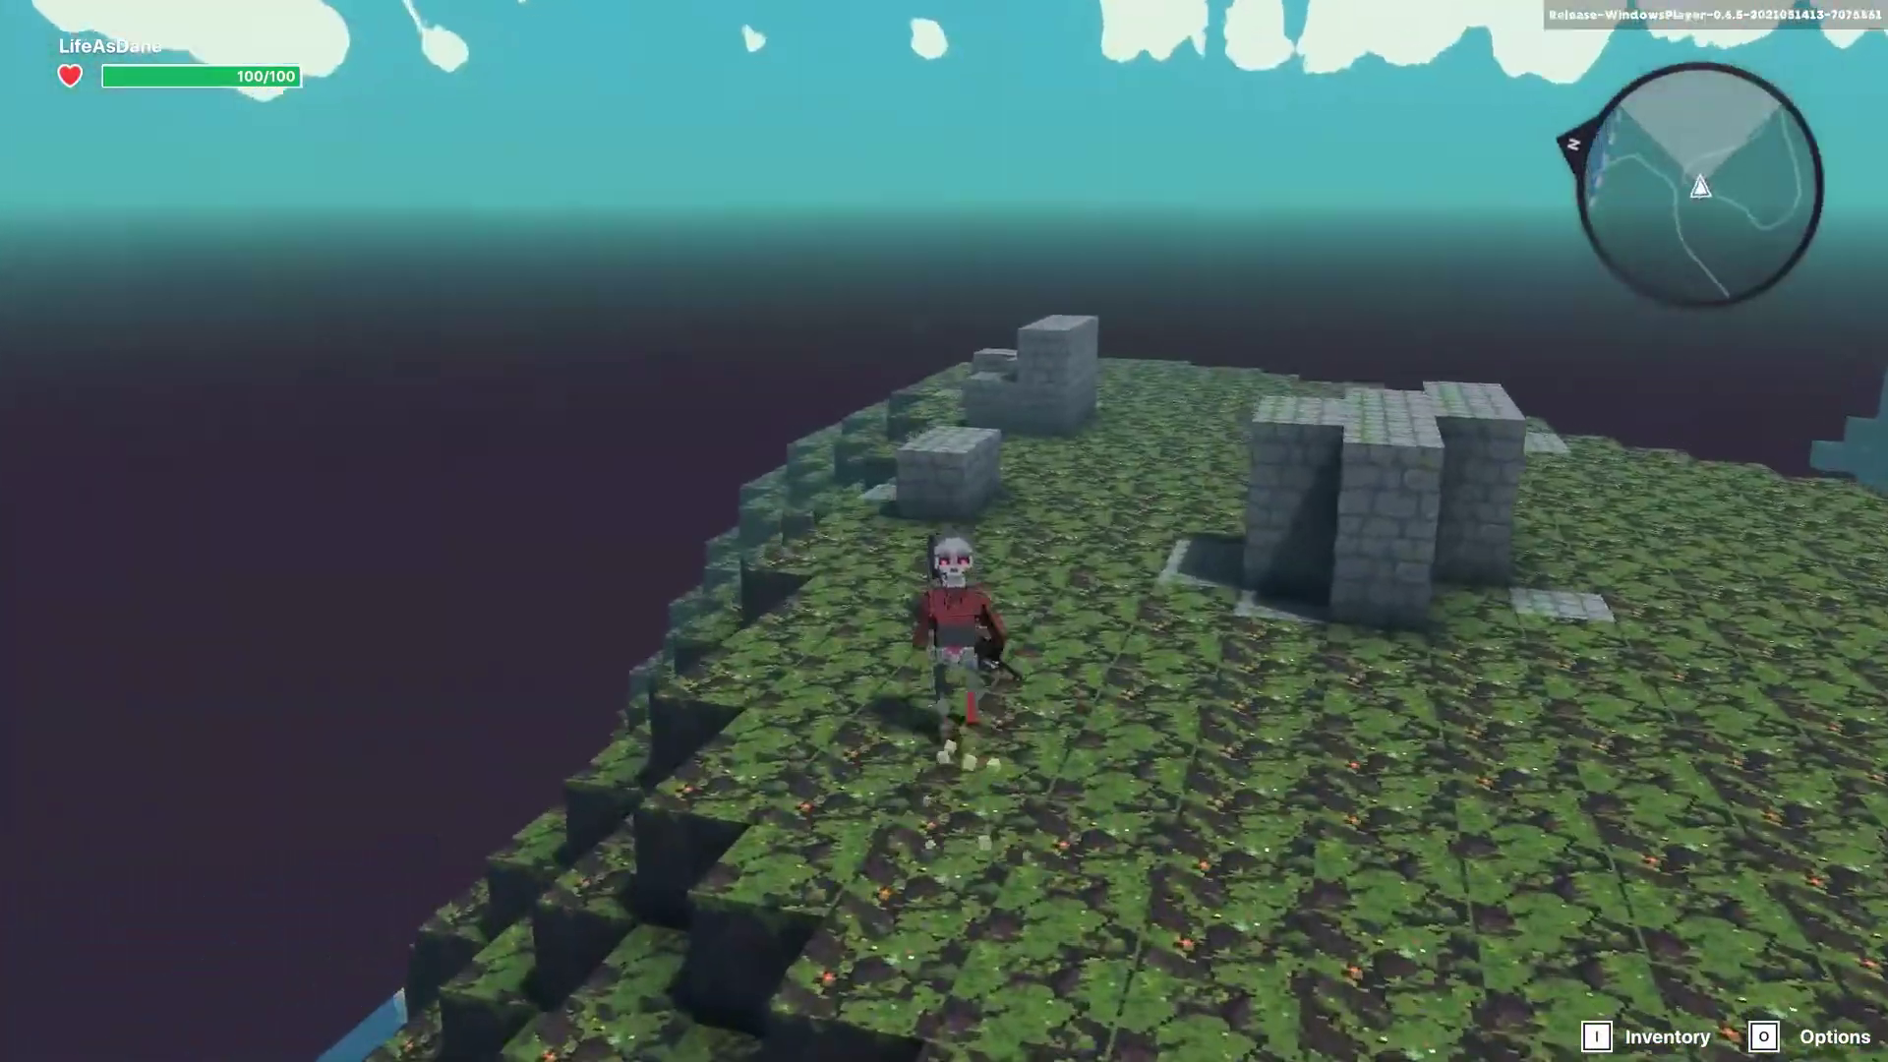
{"action": "key", "text": "w"}
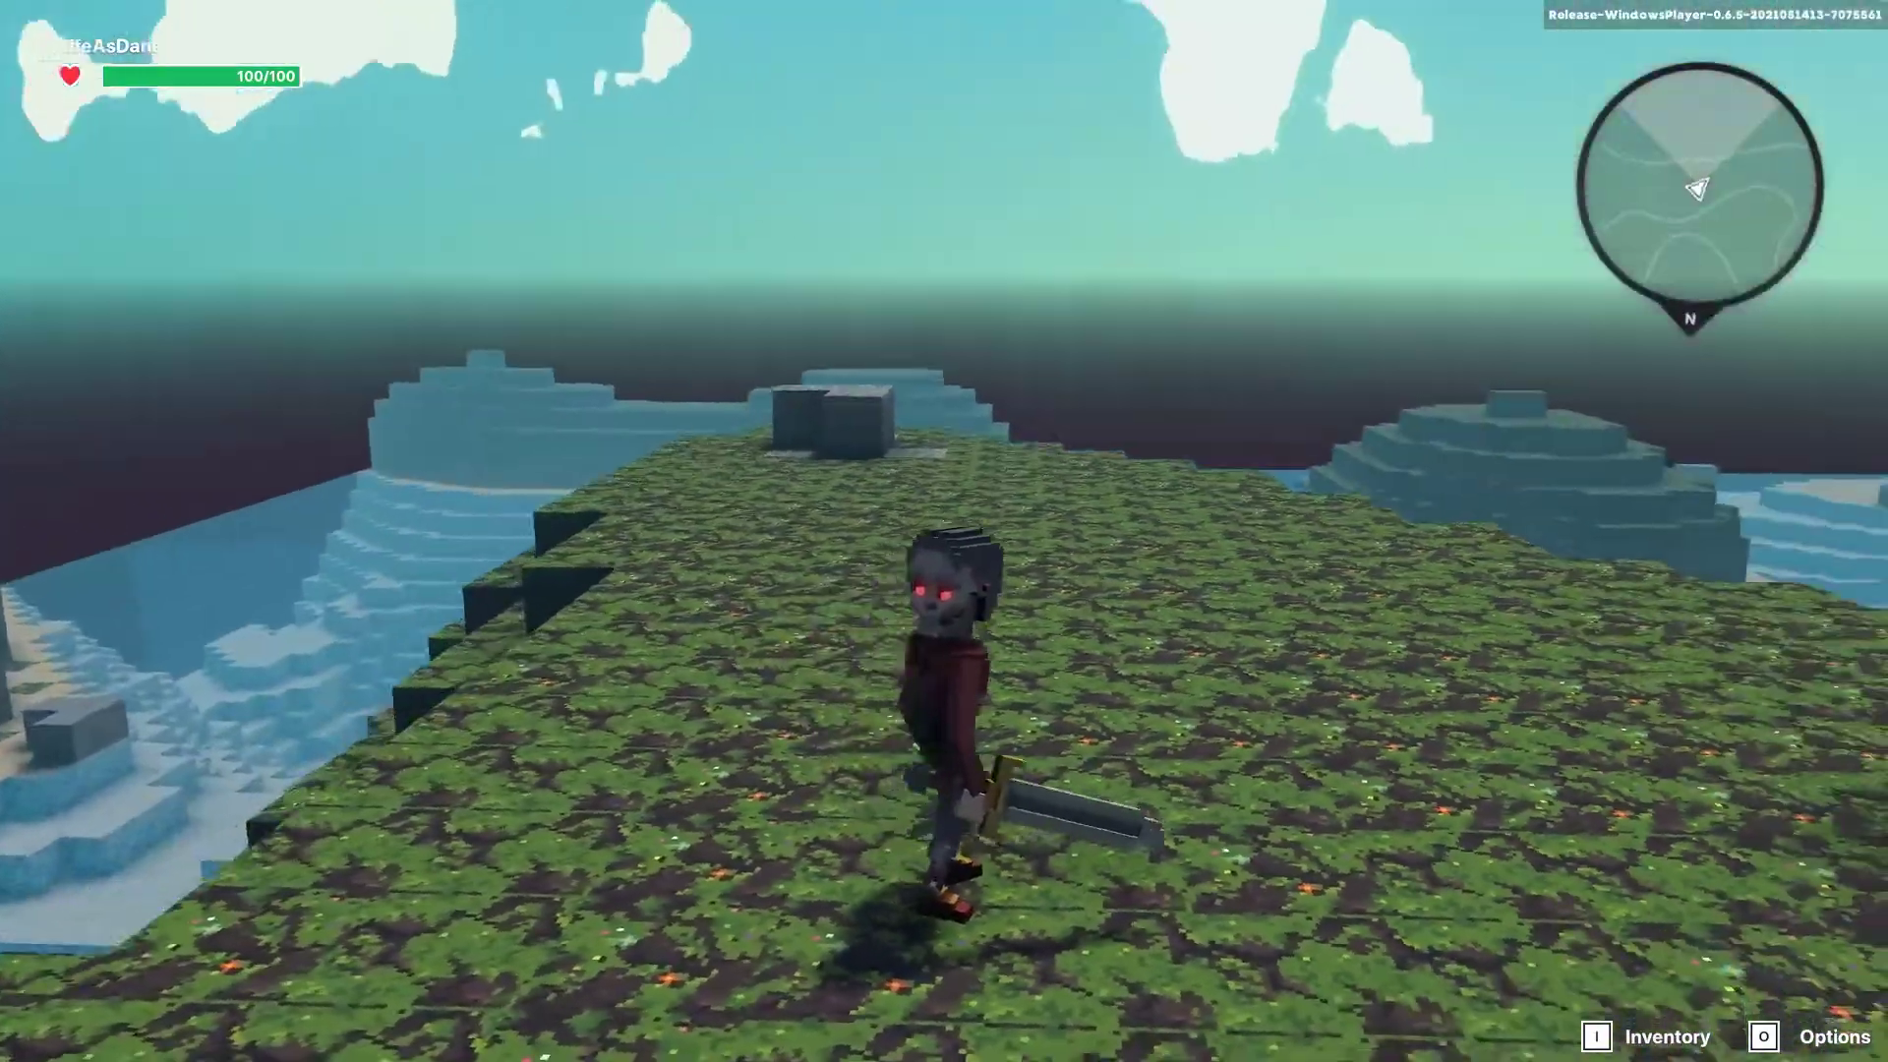
{"action": "key", "text": "s"}
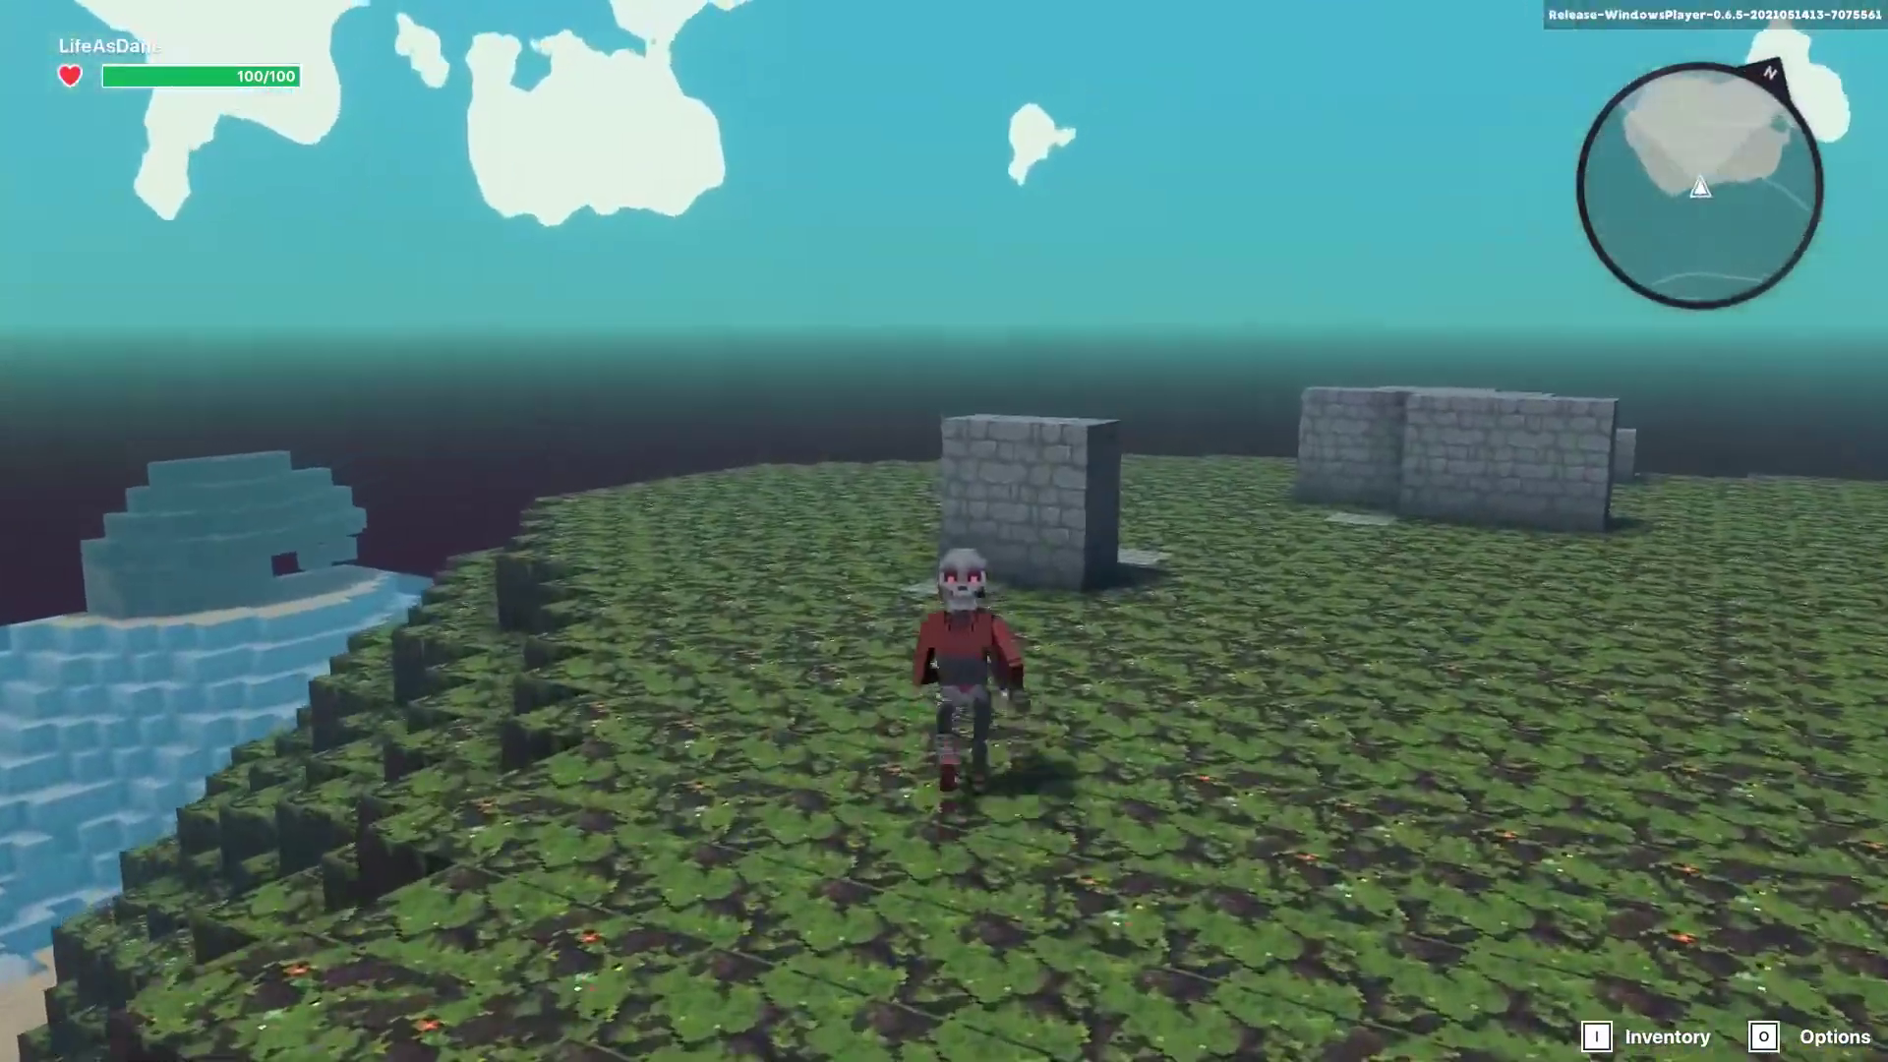
Step: Check the avatar's equipment inventory, close it and leave the play-test for the editor
{"action": "key", "text": "i"}
{"action": "key", "text": "b"}
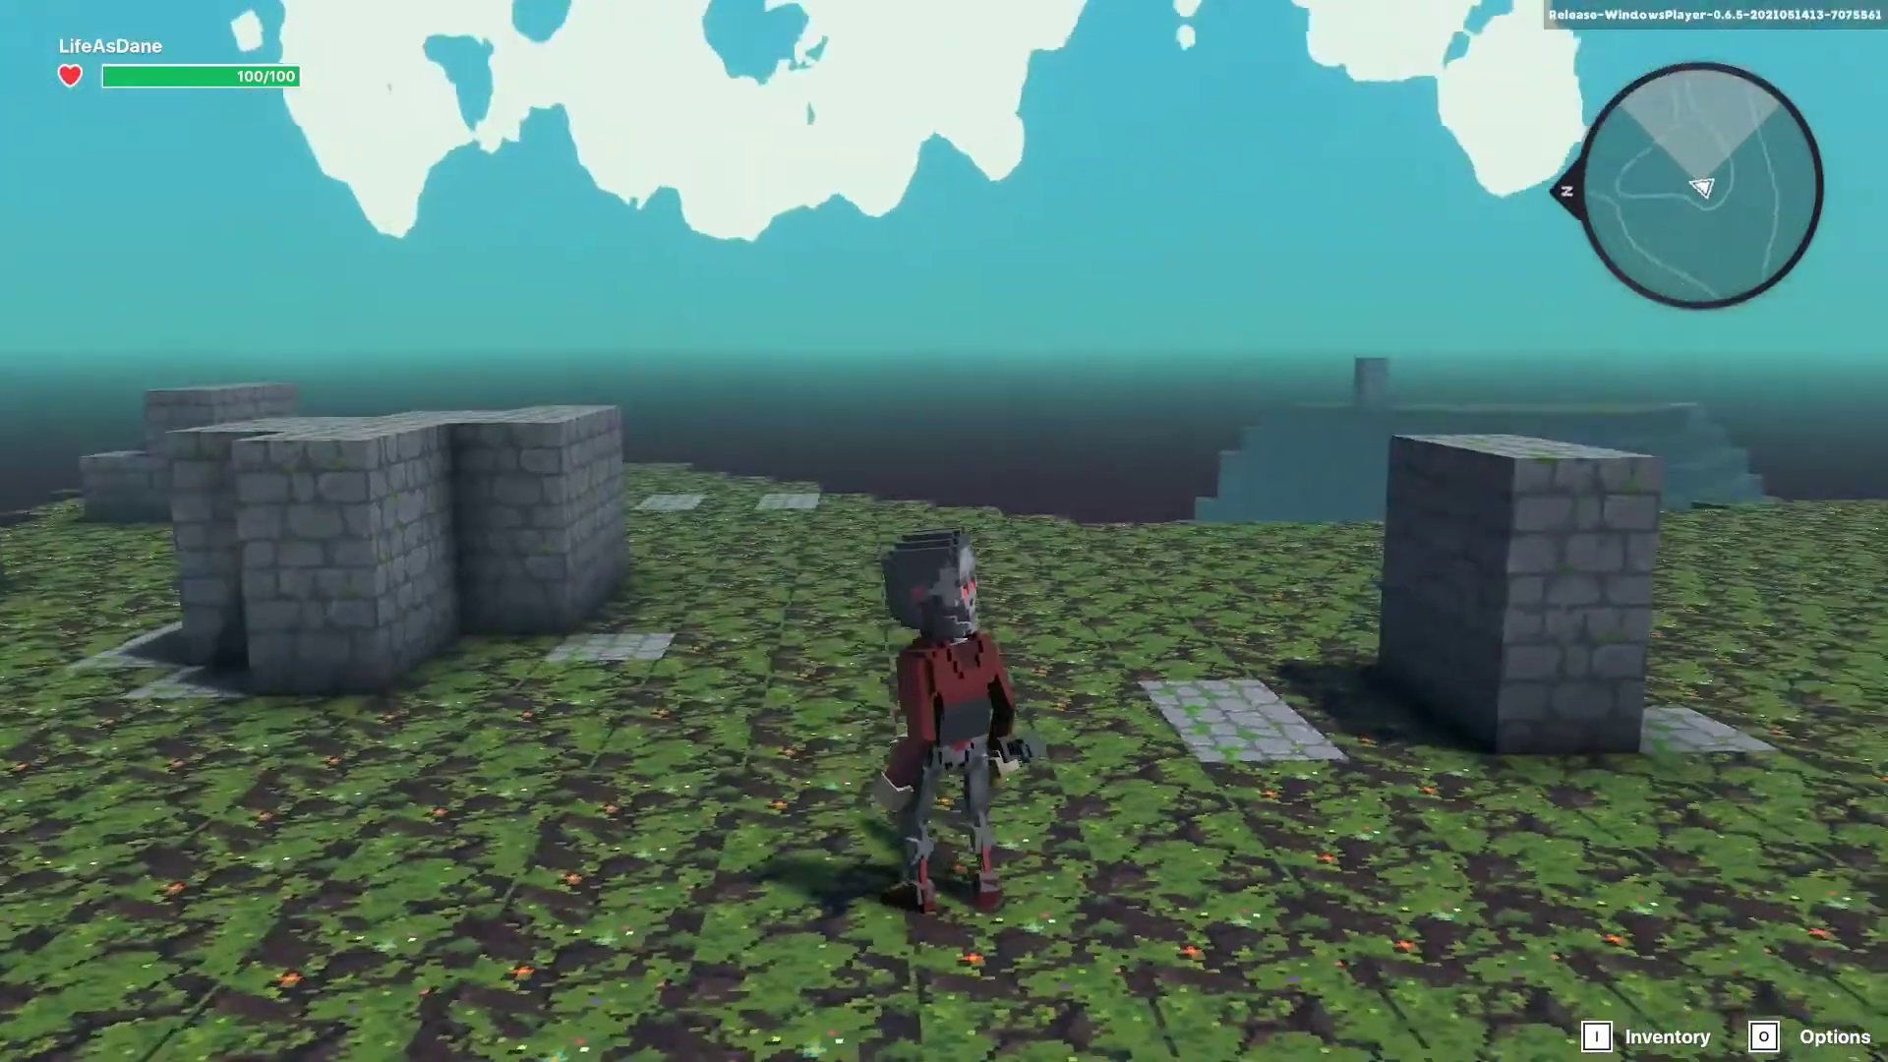
{"action": "key", "text": "i"}
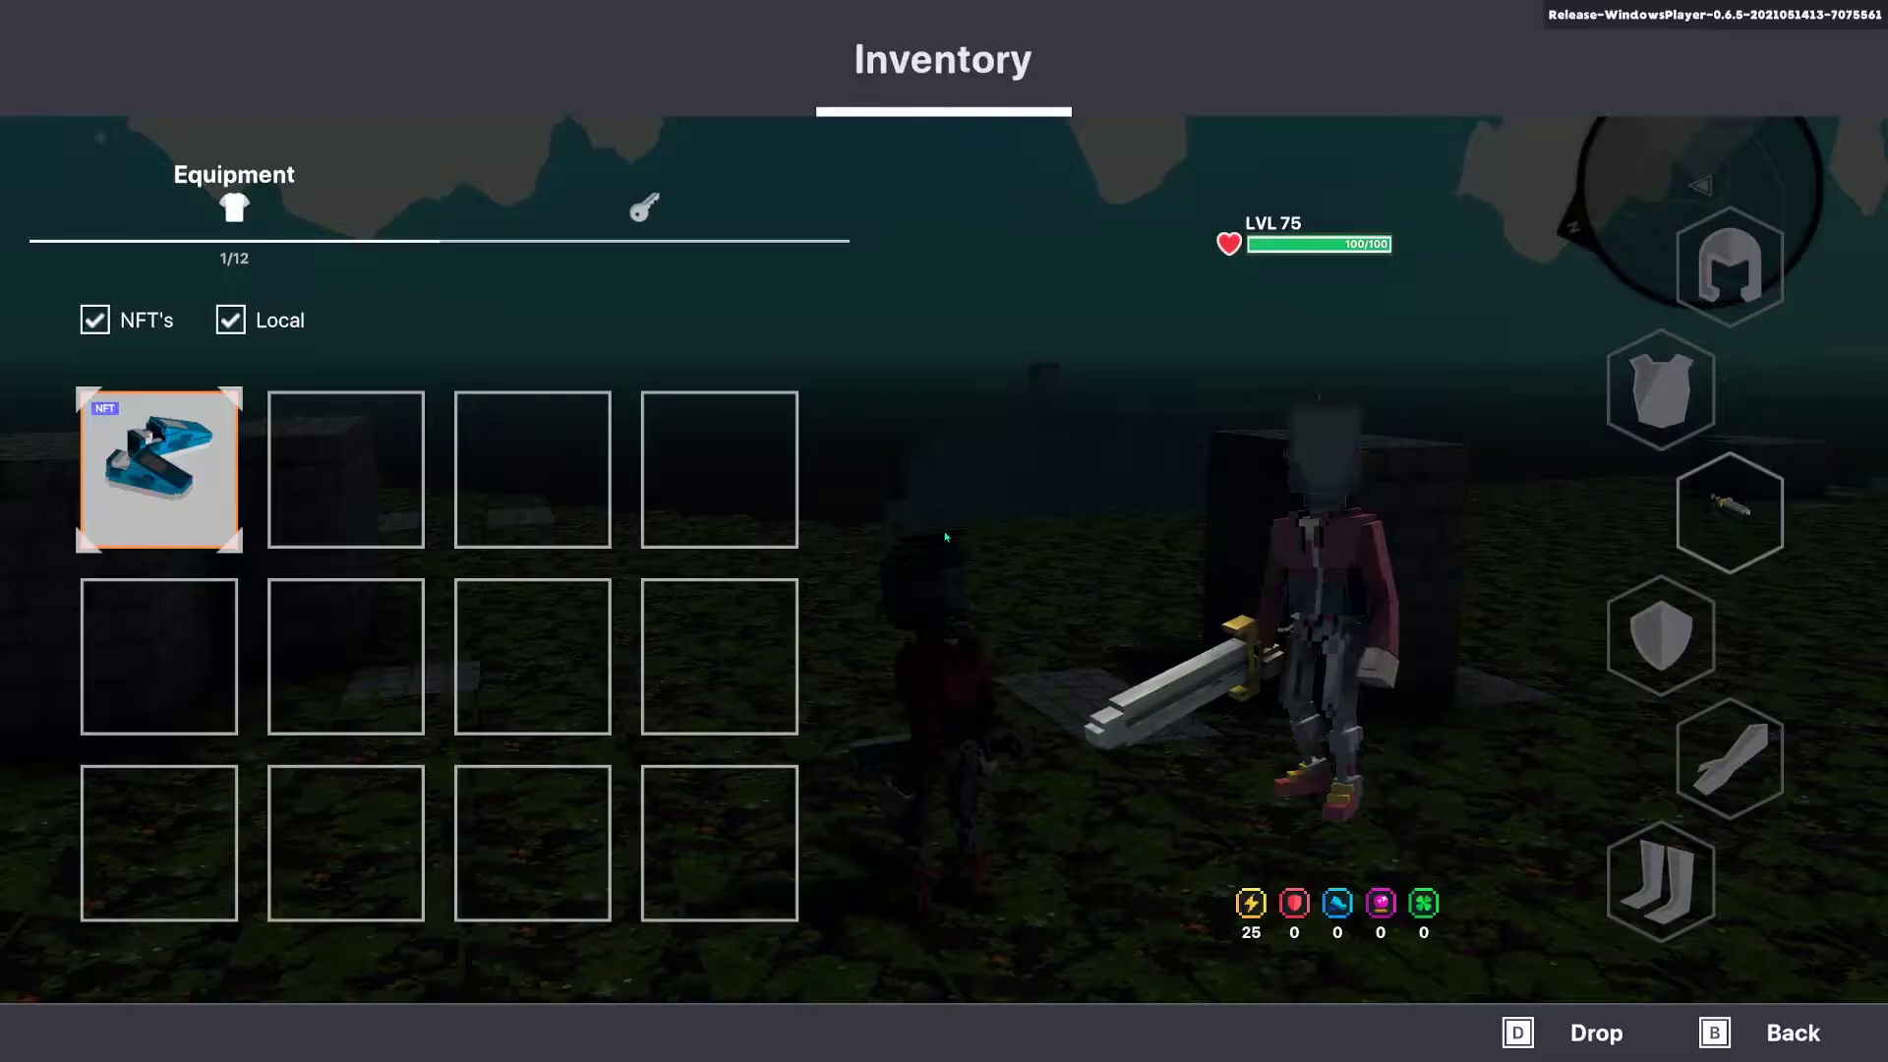
{"action": "key", "text": "b"}
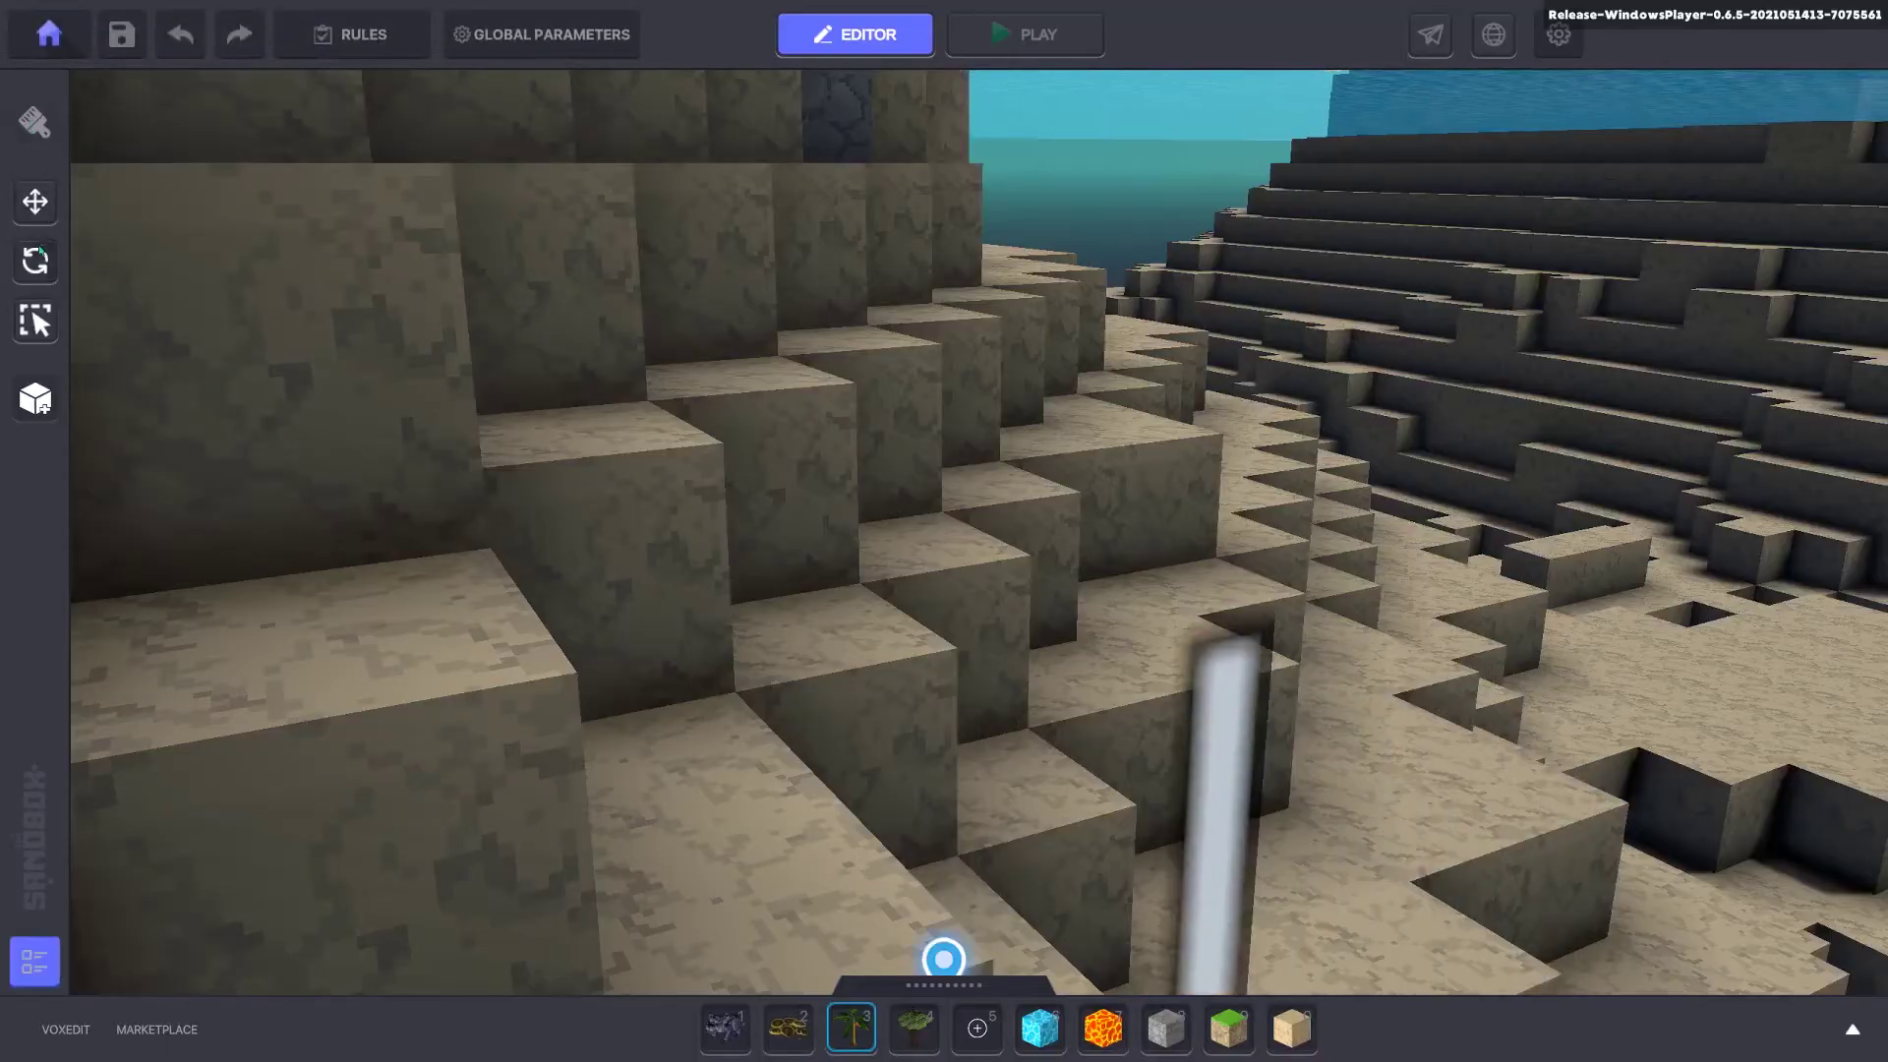
Step: Search the asset library for "dj" and clear the search
{"action": "left_click", "coordinate": [1852, 1030]}
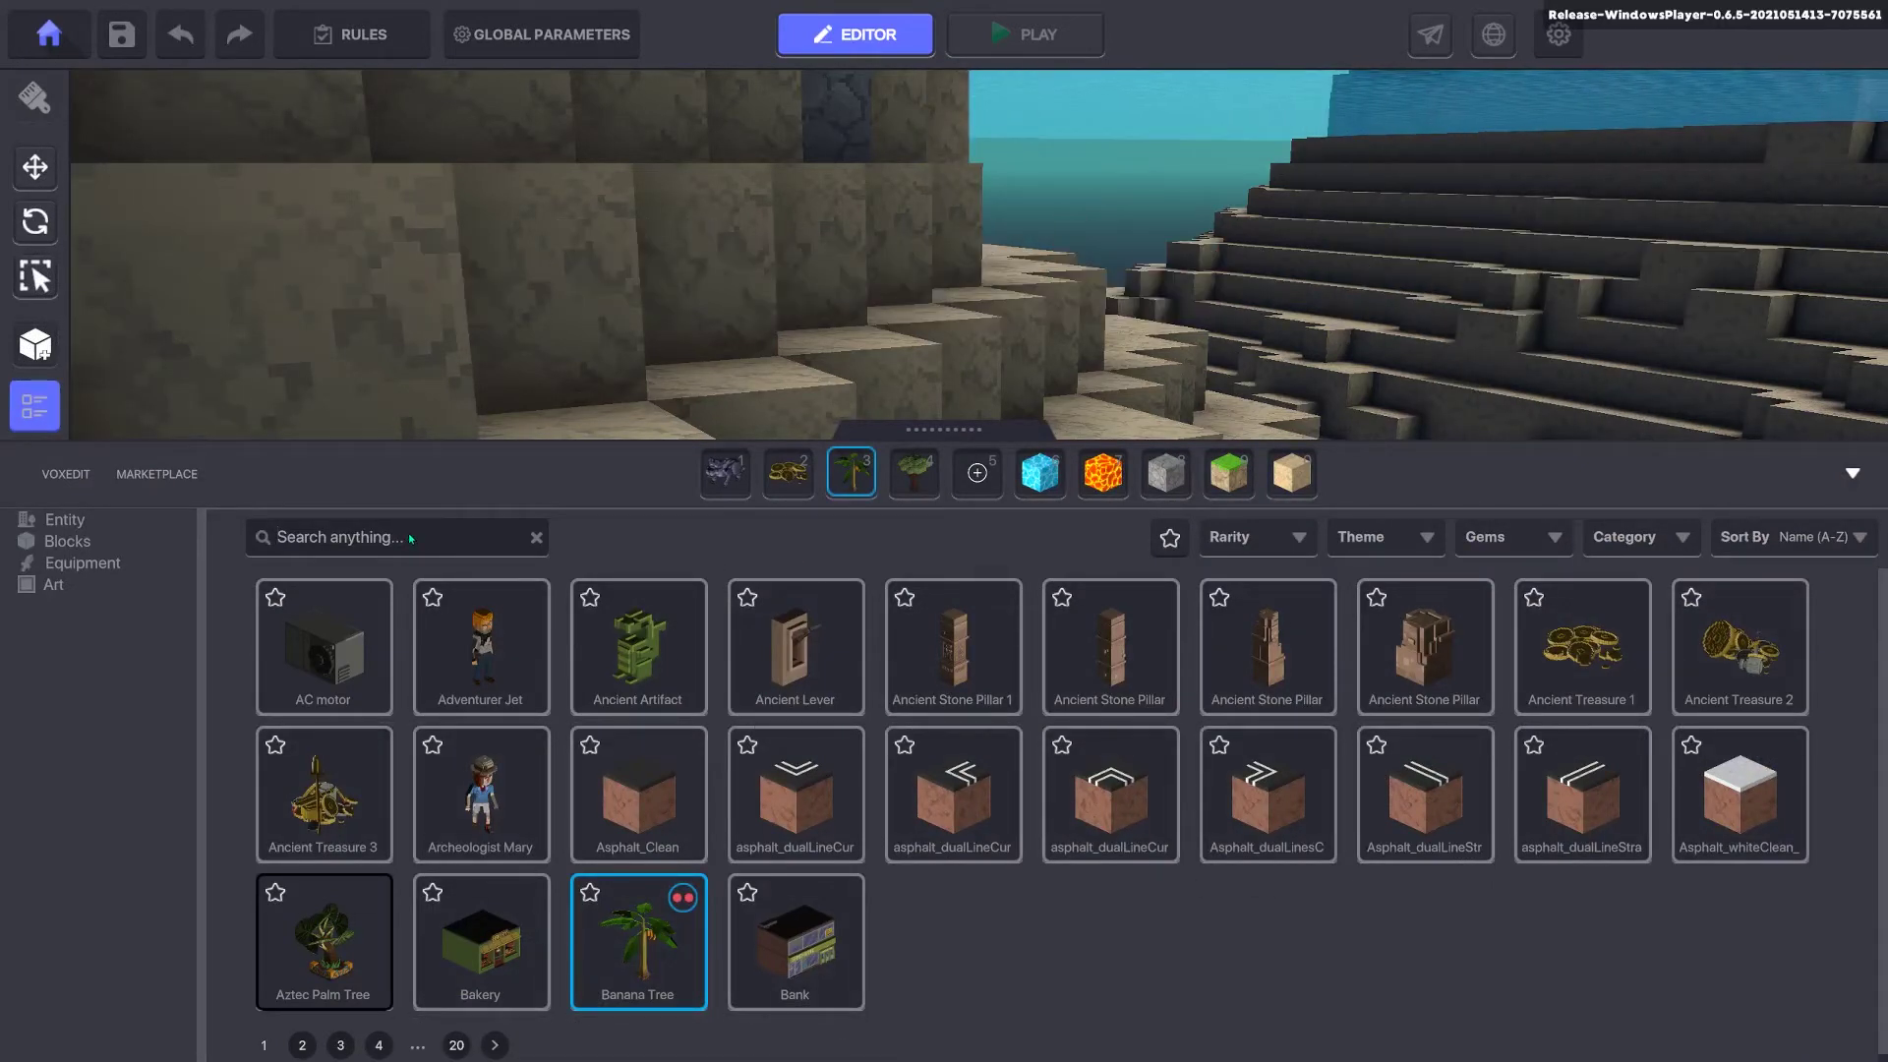
{"action": "type", "text": "dj"}
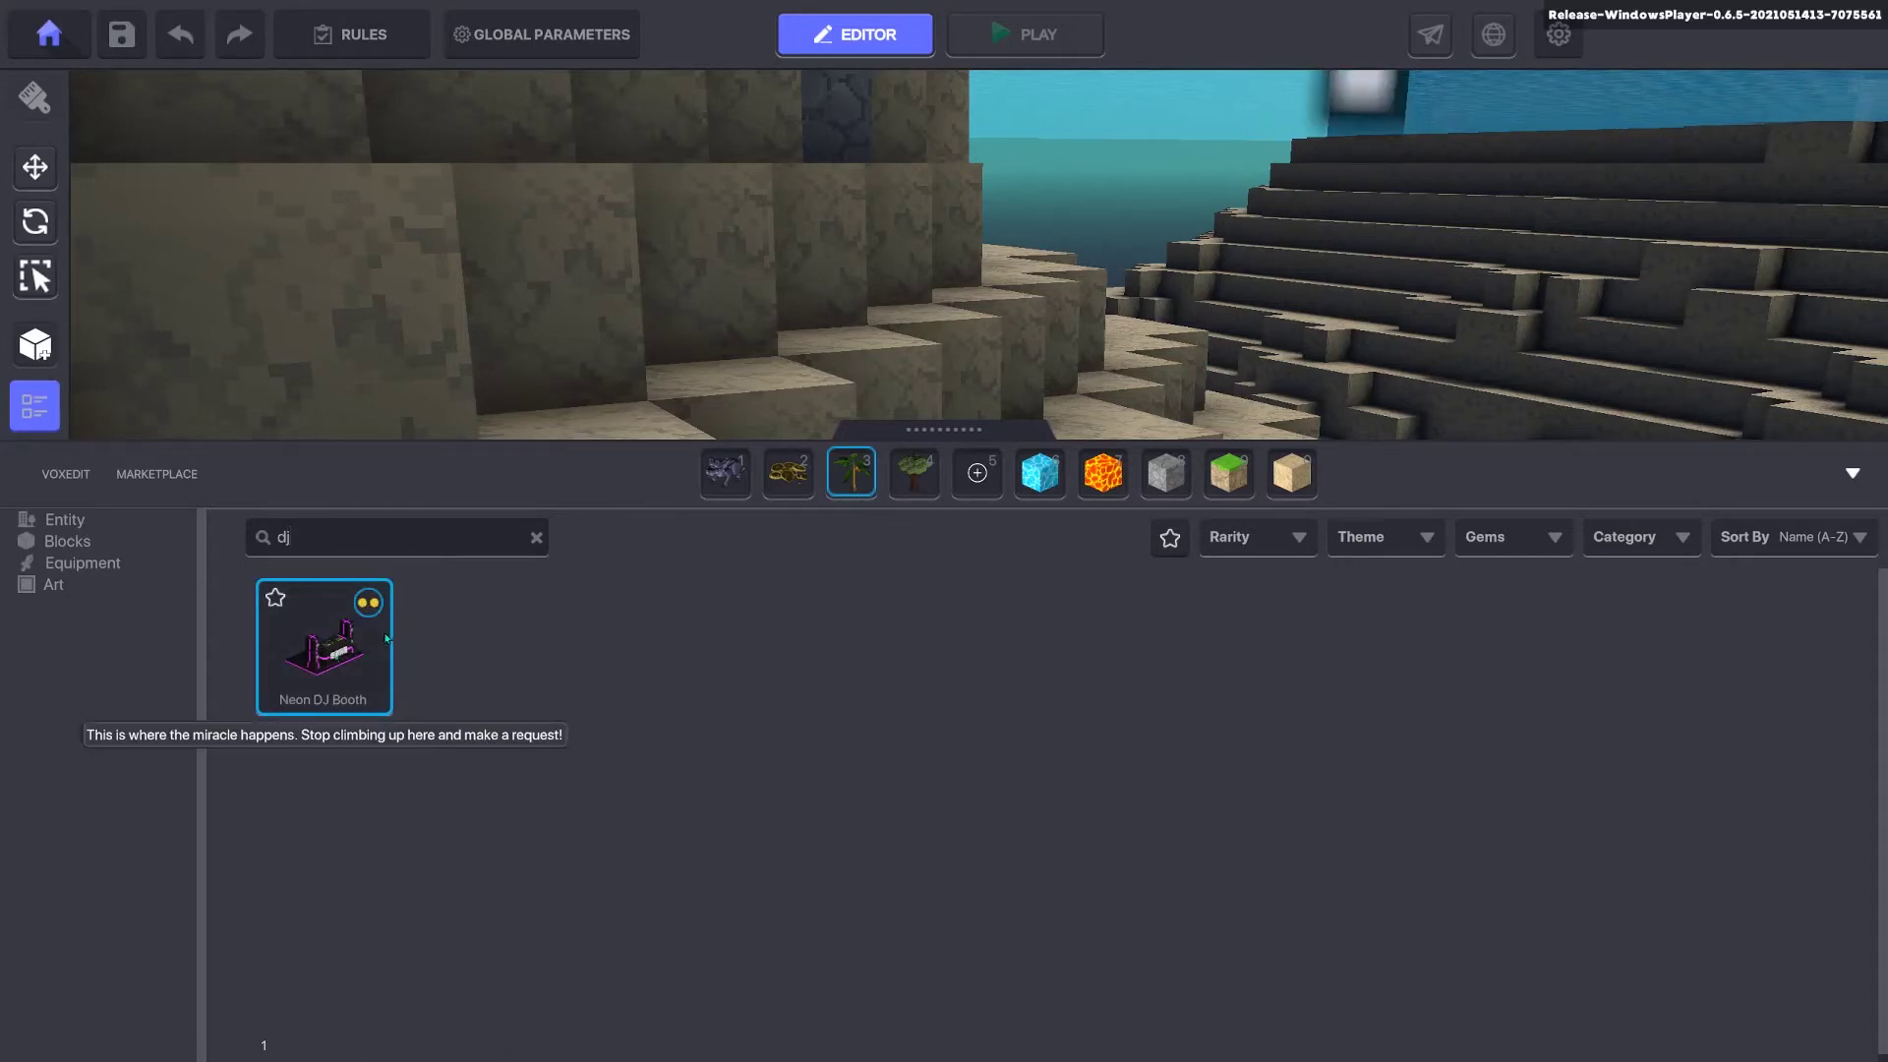
{"action": "left_click", "coordinate": [537, 537]}
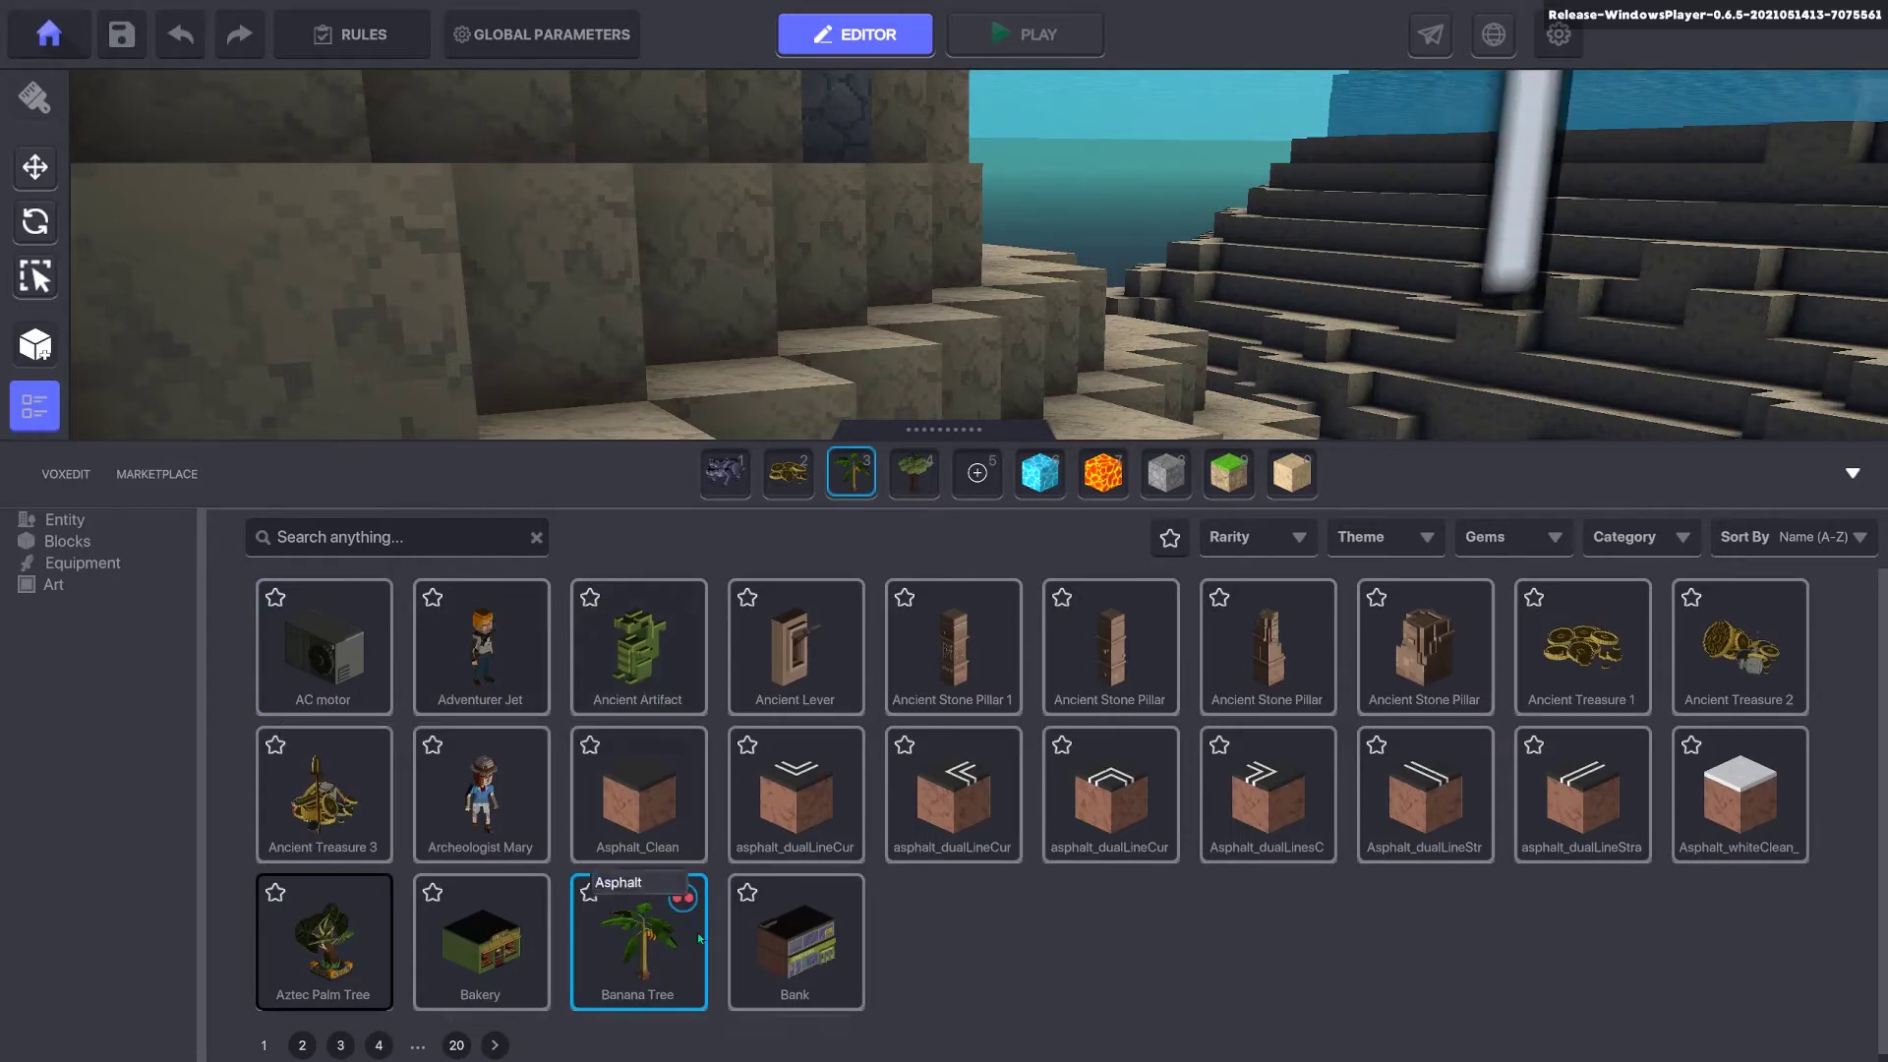
Step: Place several Banana Tree assets across the leafy island's plateau and on the neighbouring island's summit
{"action": "left_click", "coordinate": [635, 961]}
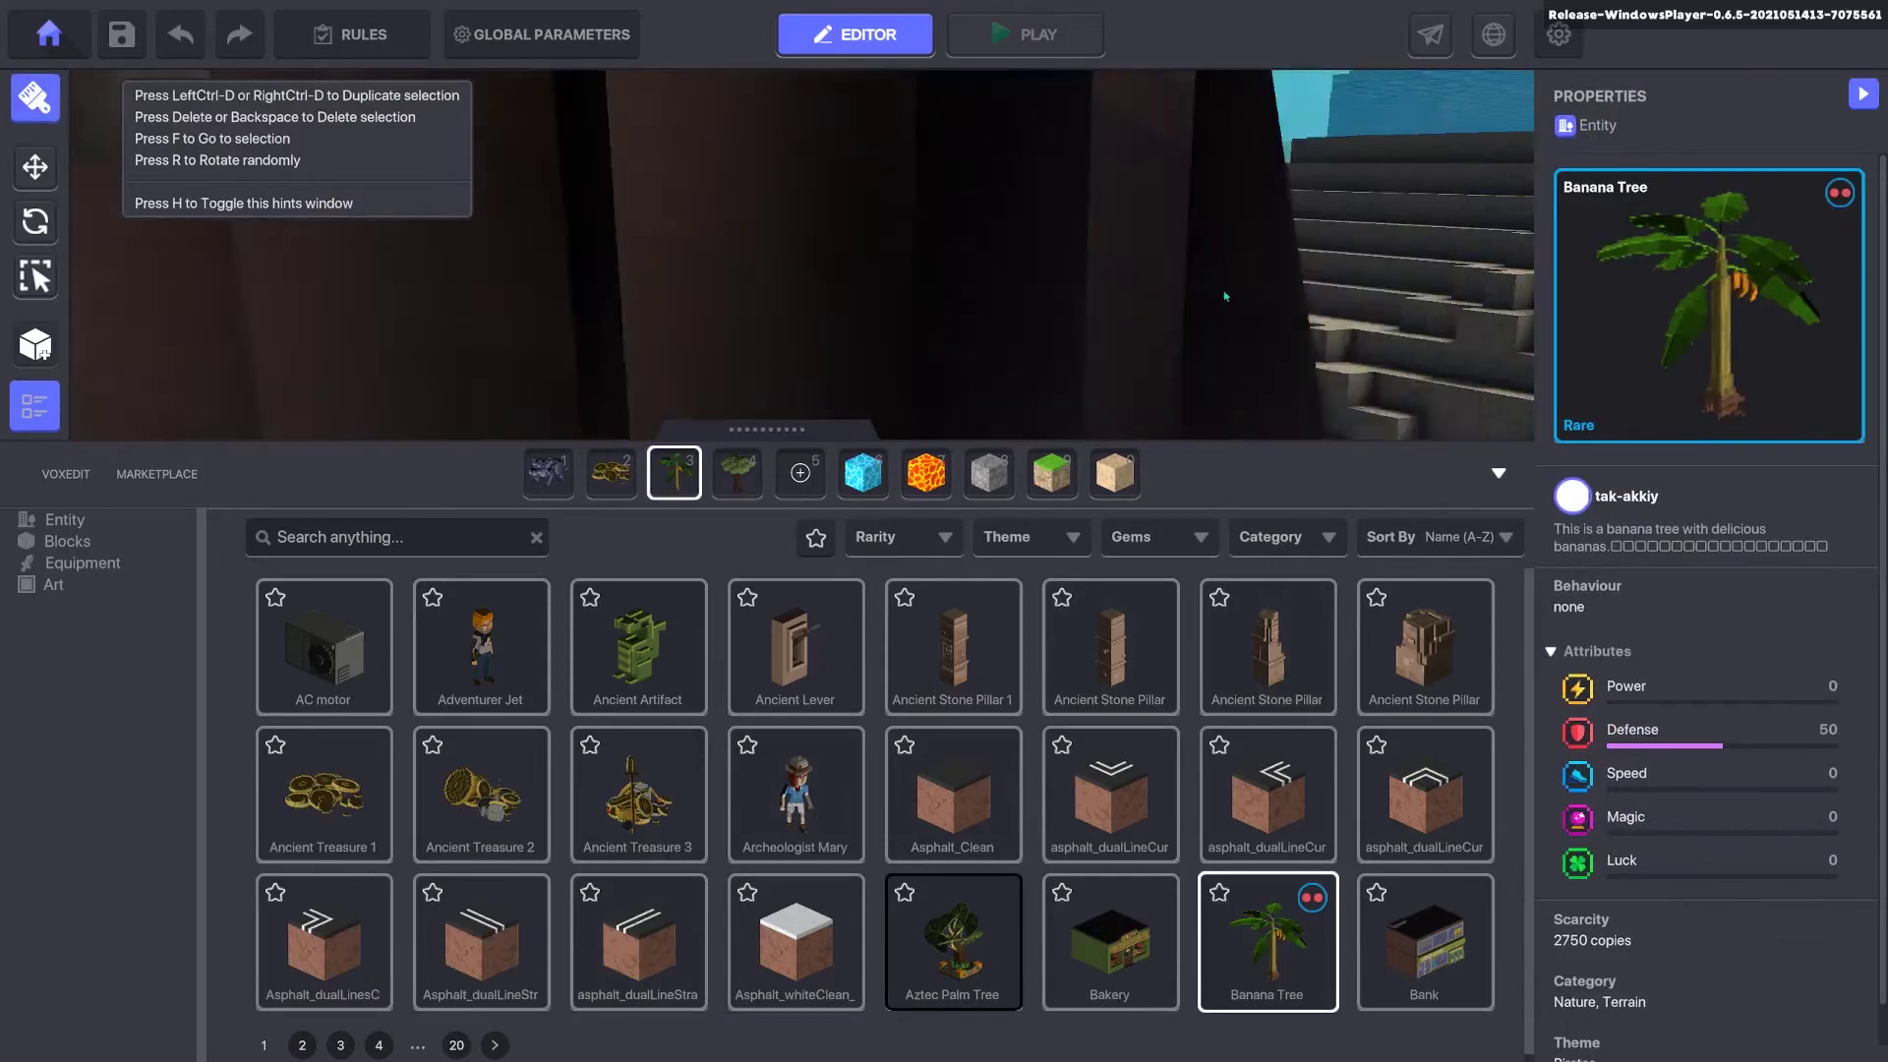
{"action": "key", "text": "s"}
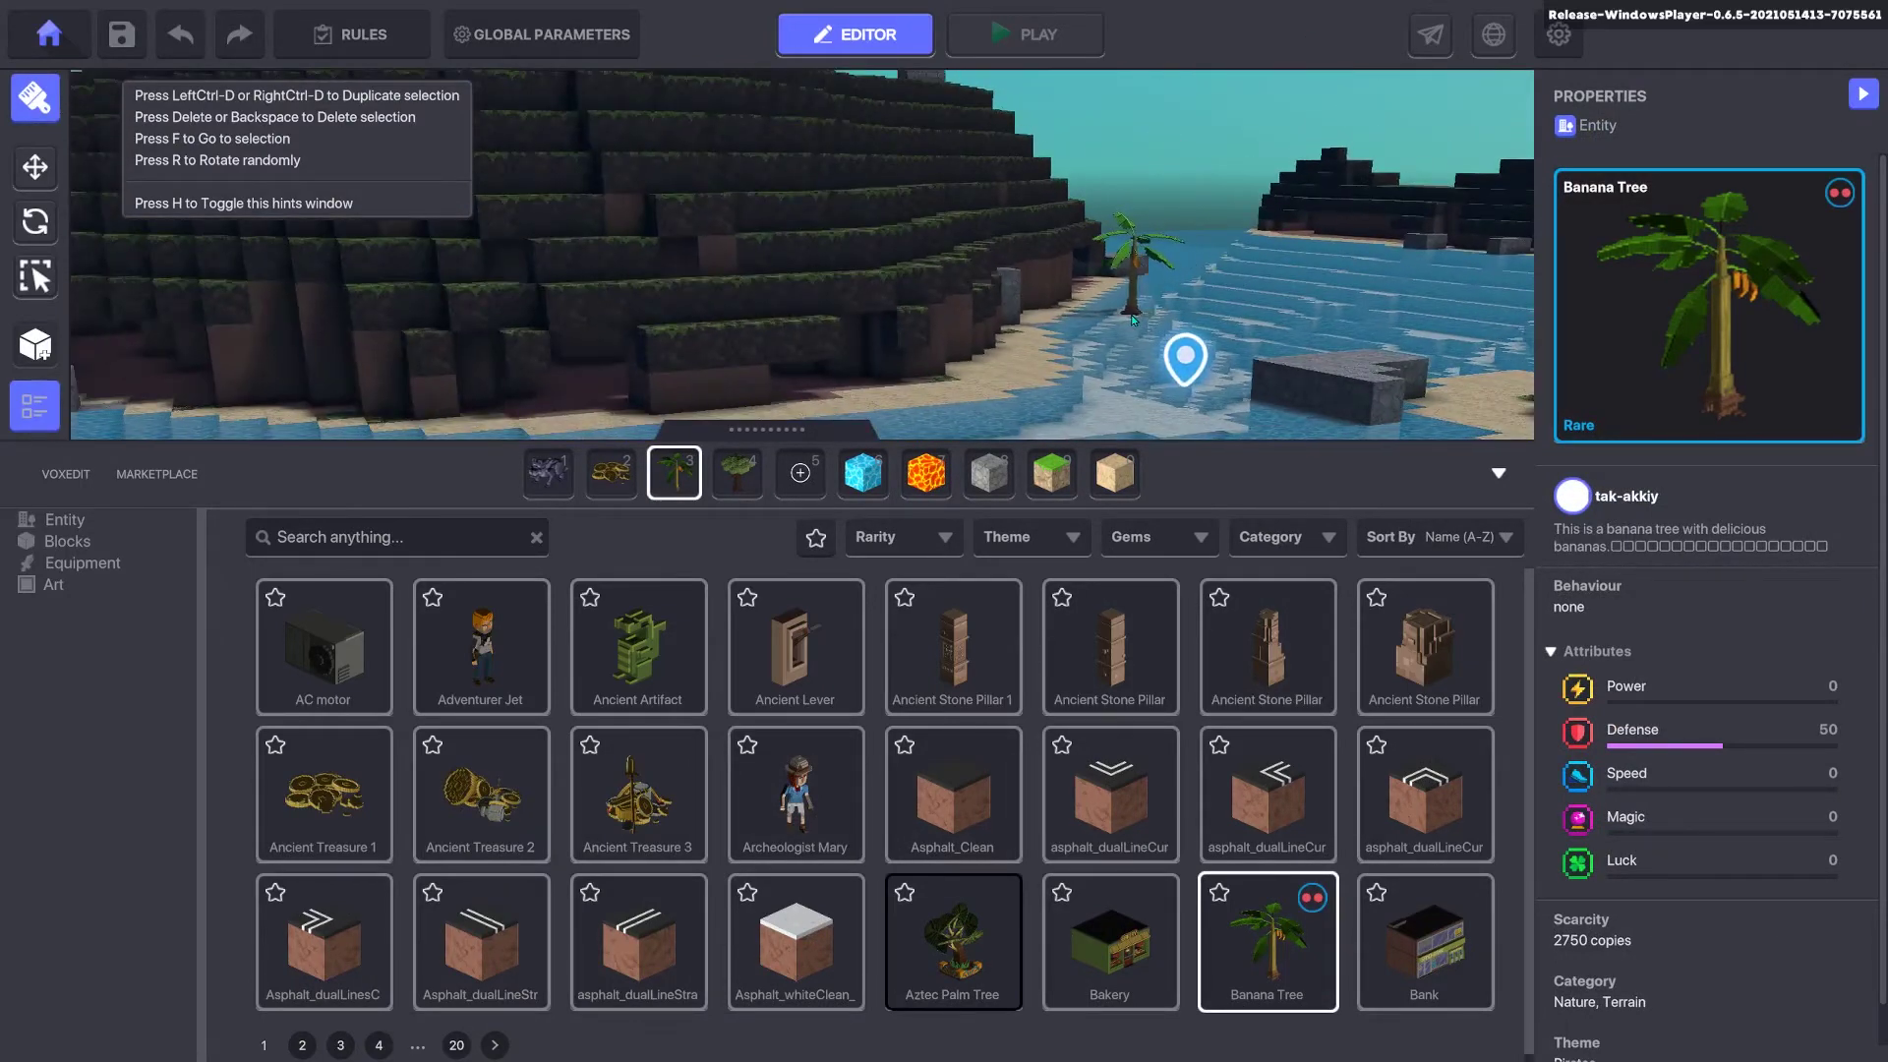
{"action": "left_click", "coordinate": [1498, 473]}
{"action": "key", "text": "e"}
{"action": "key", "text": "a"}
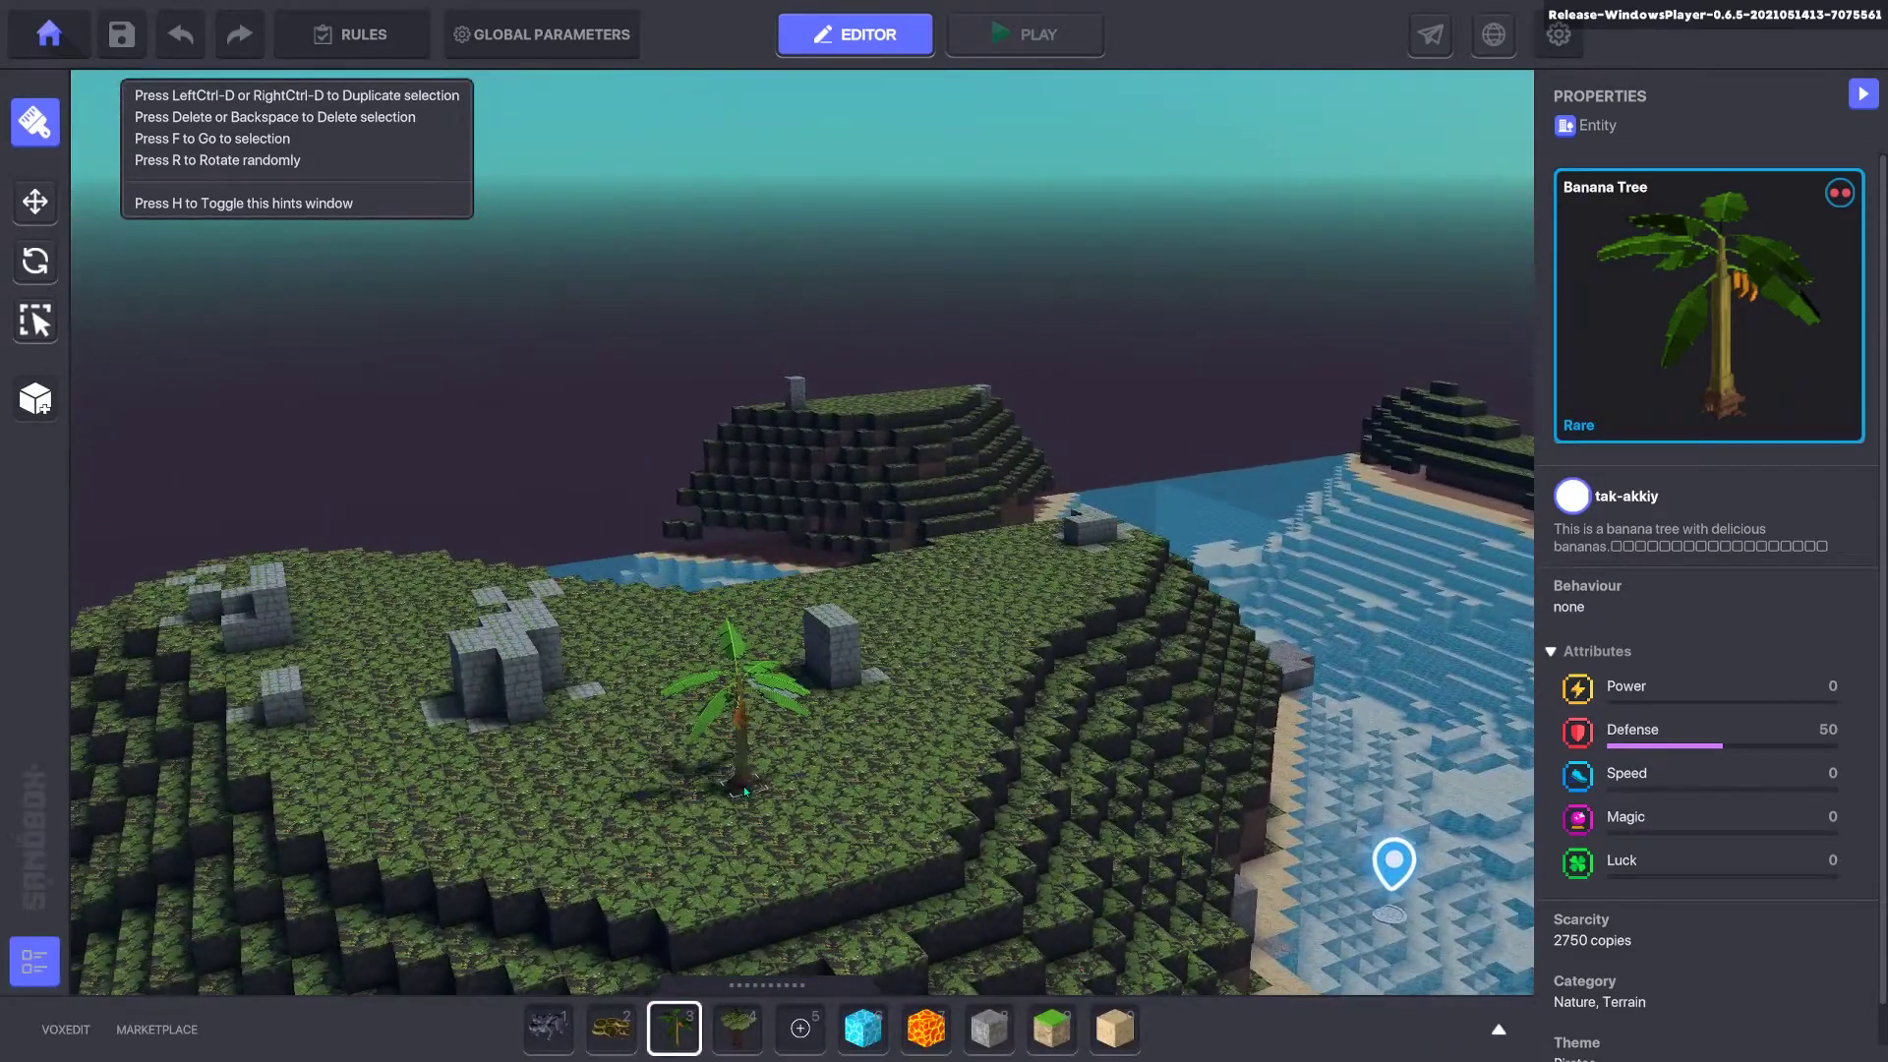
{"action": "left_click", "coordinate": [723, 800]}
{"action": "left_click", "coordinate": [991, 597]}
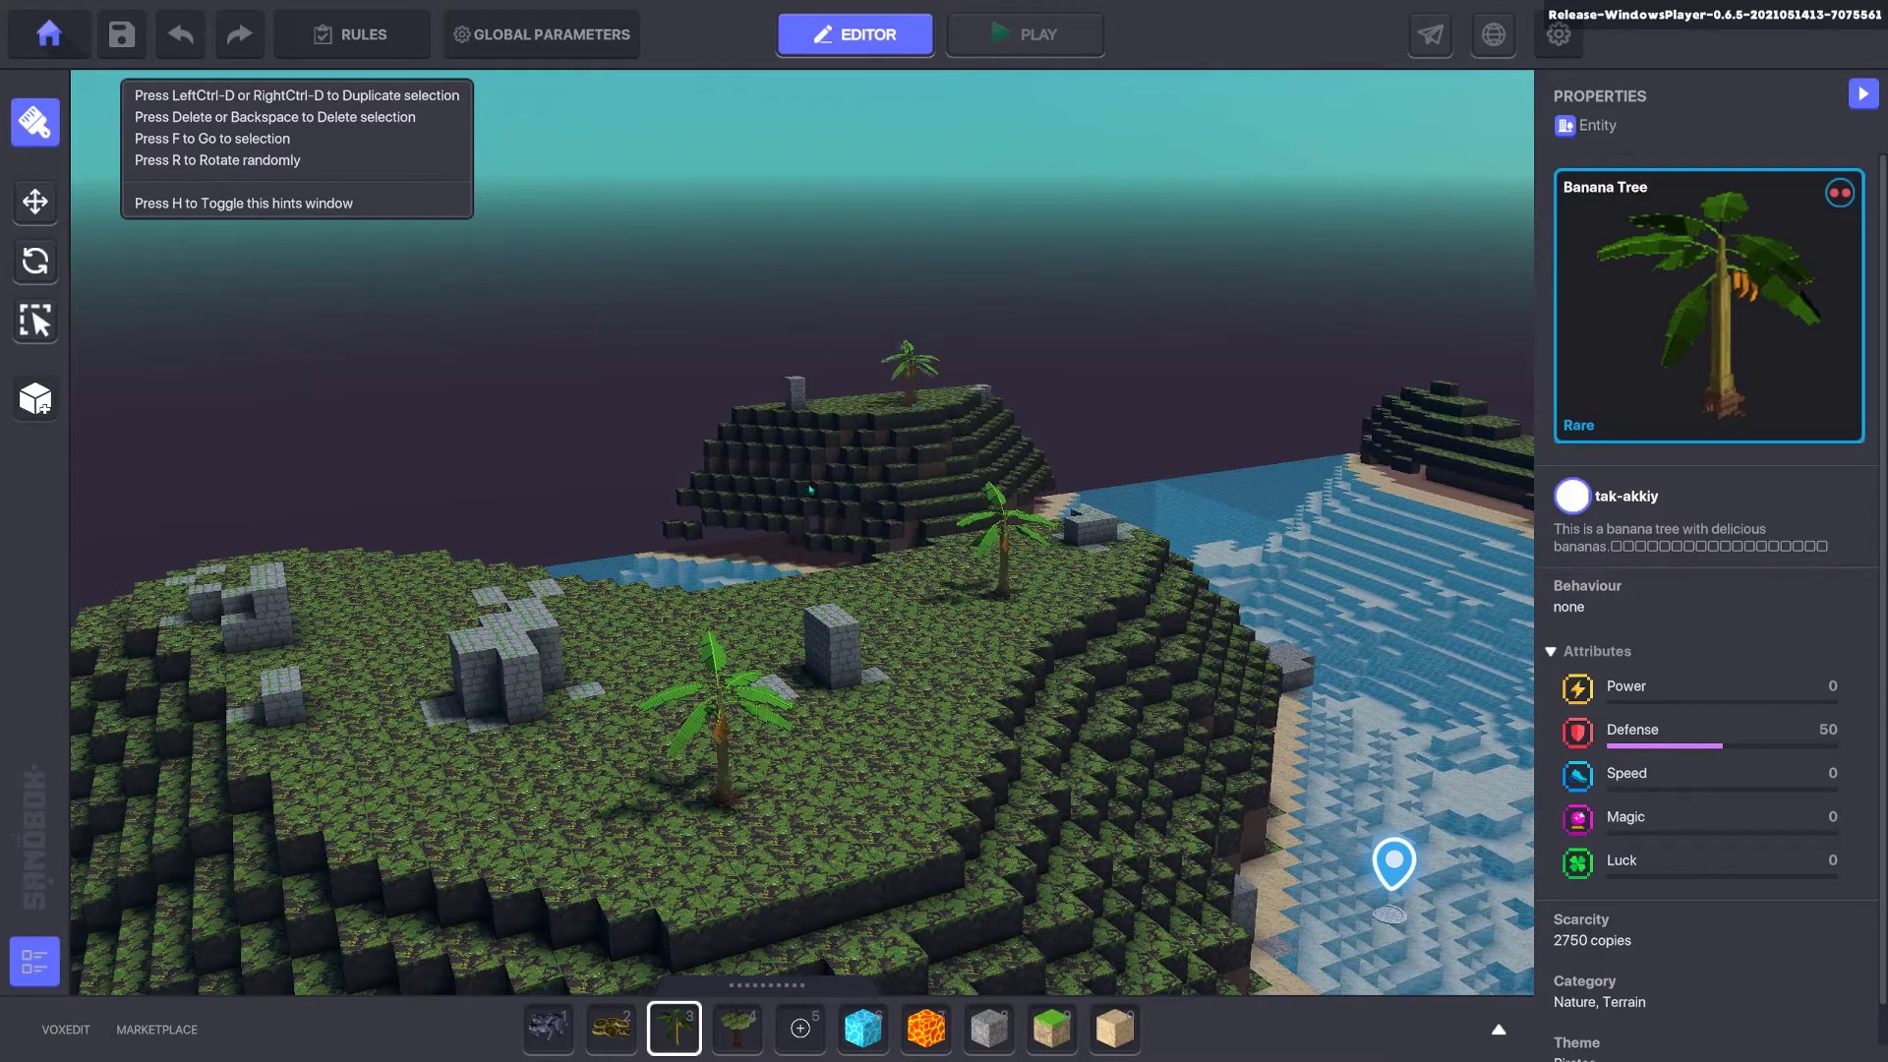
{"action": "left_click", "coordinate": [392, 777]}
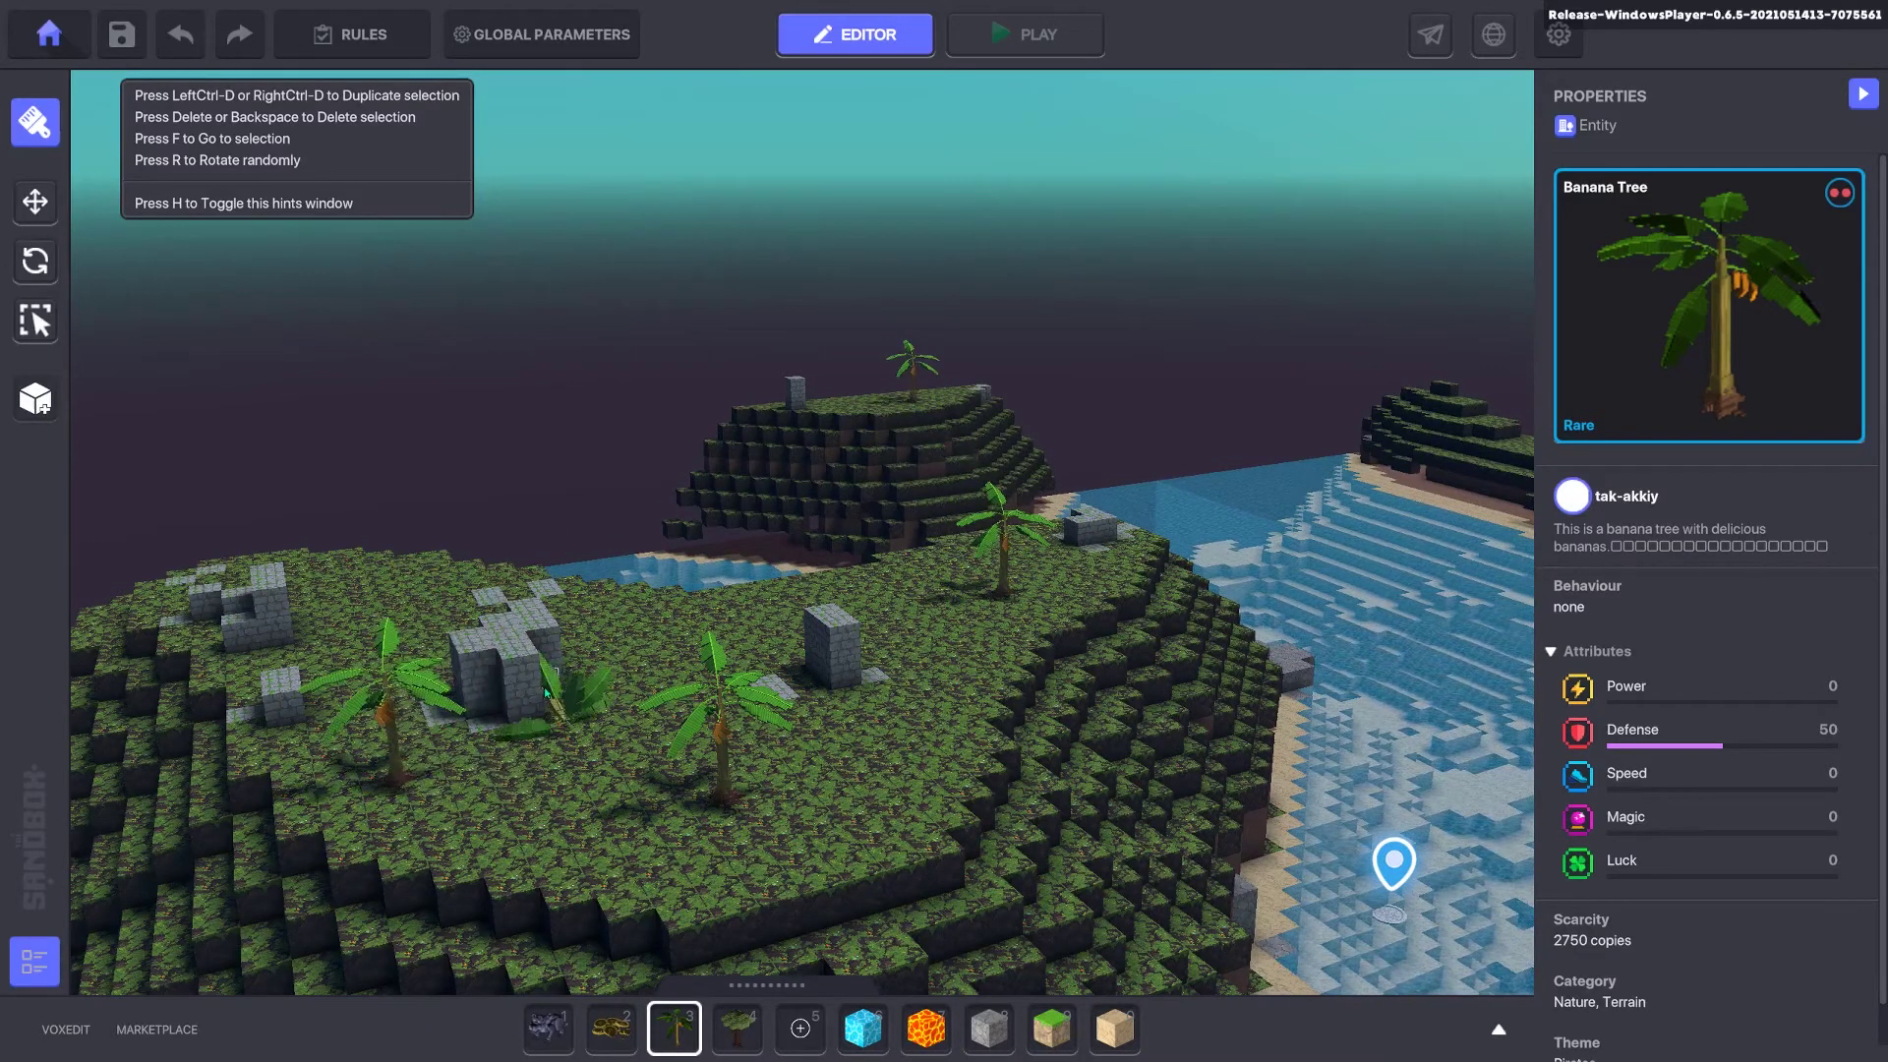
Step: Select the Avatar's Portal on the seabed and raise it to a Y position of 60
{"action": "left_click", "coordinate": [33, 325]}
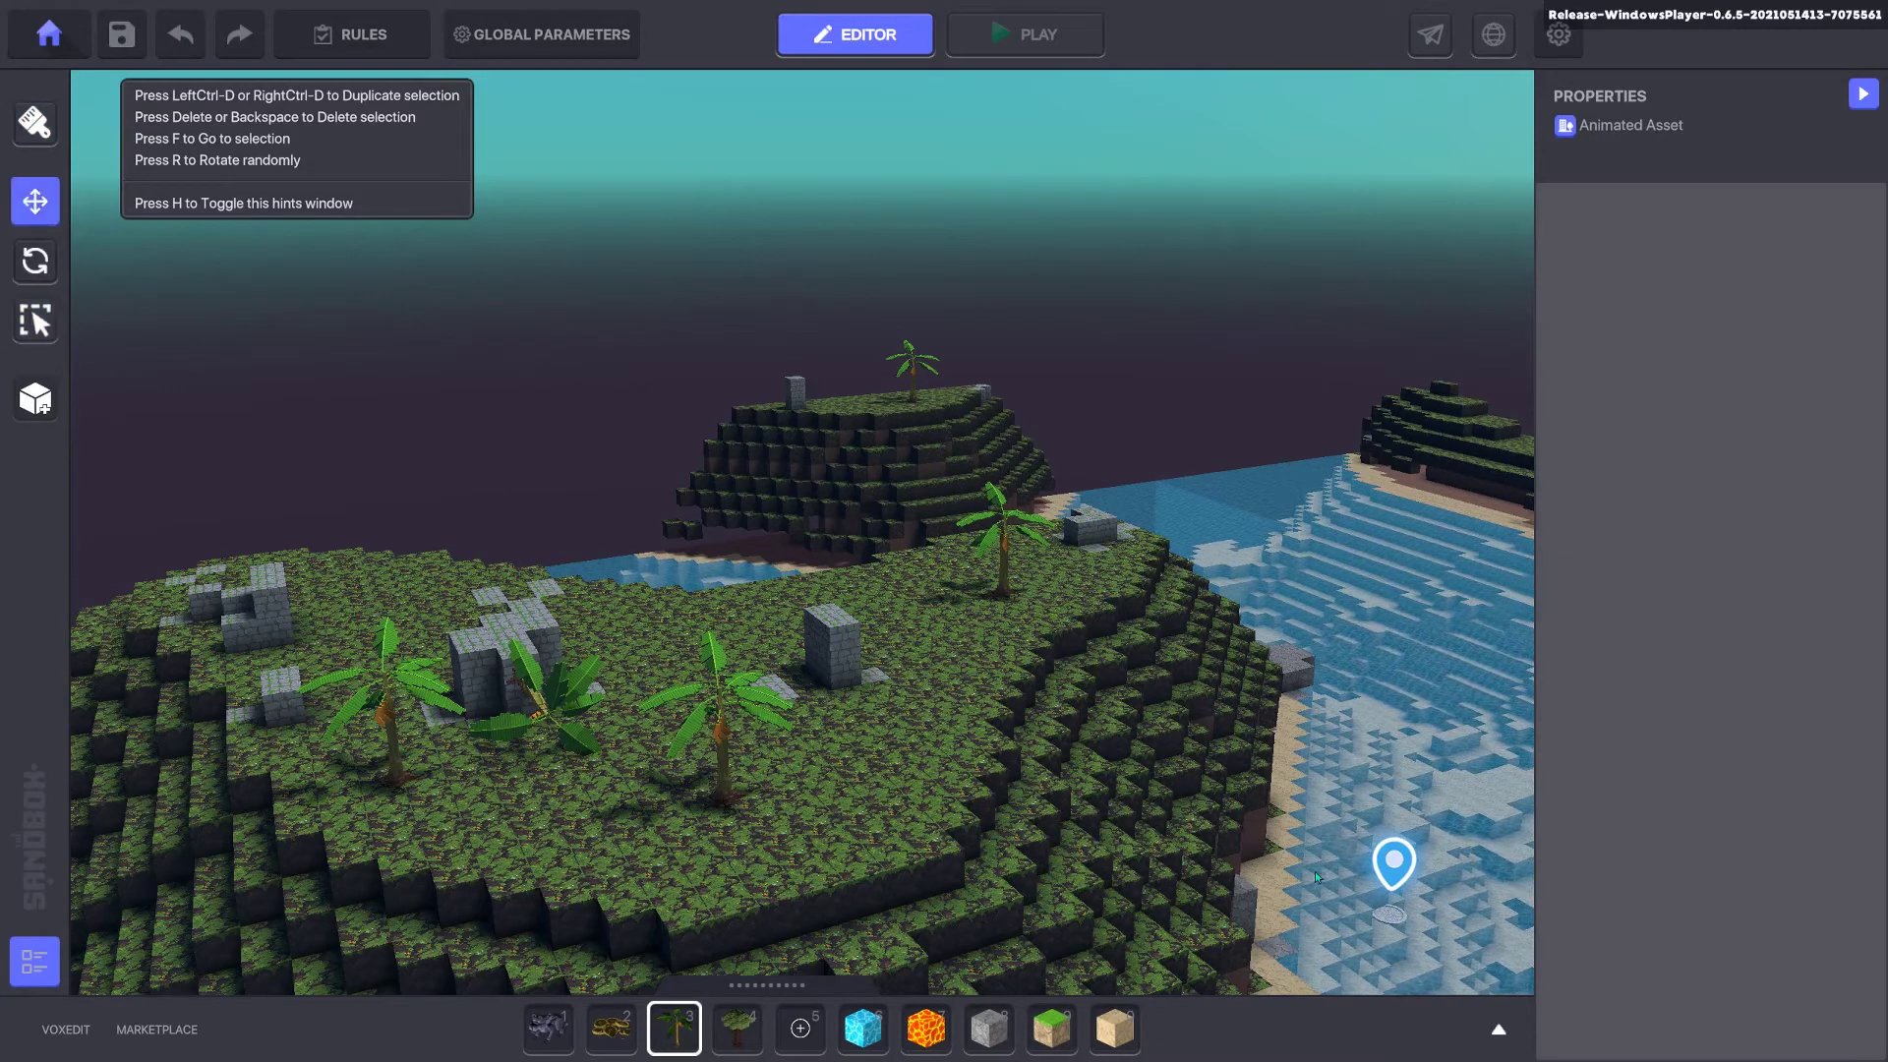
{"action": "double_click", "coordinate": [1387, 877]}
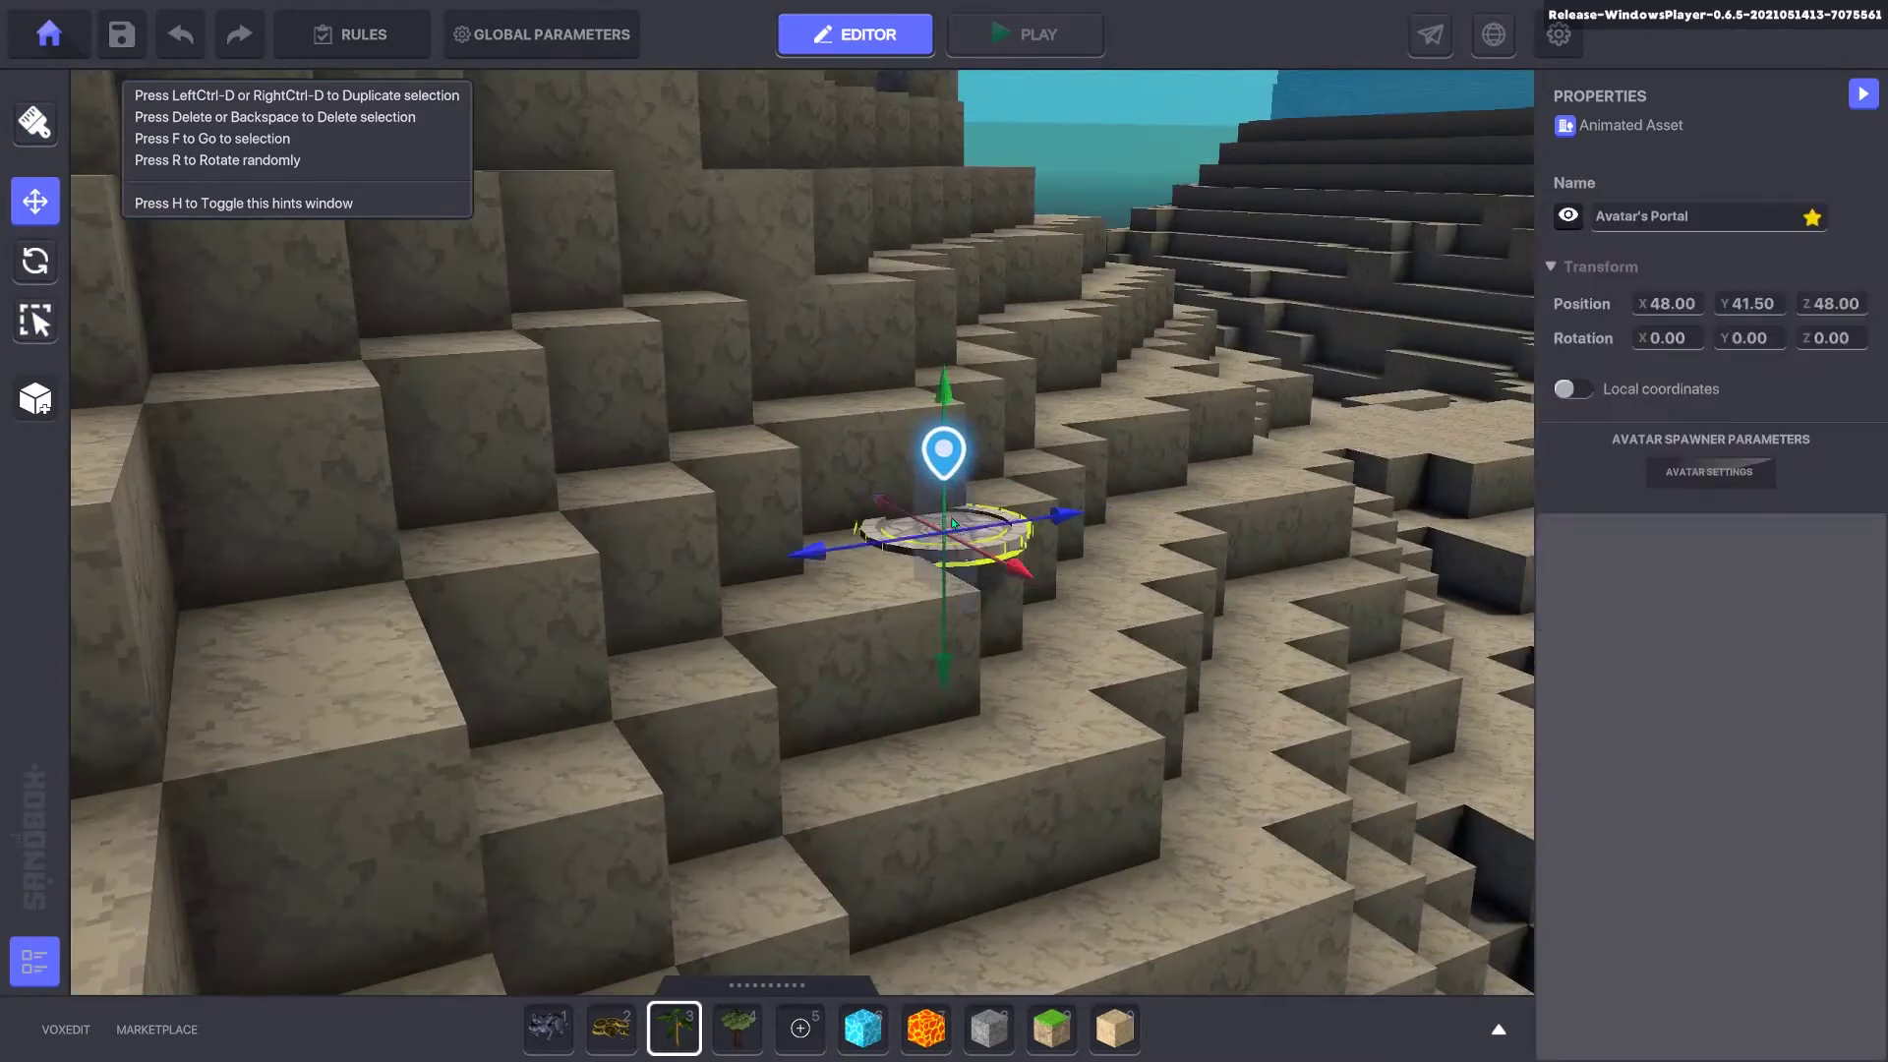
{"action": "left_click_drag", "start_coordinate": [945, 396], "coordinate": [936, 99]}
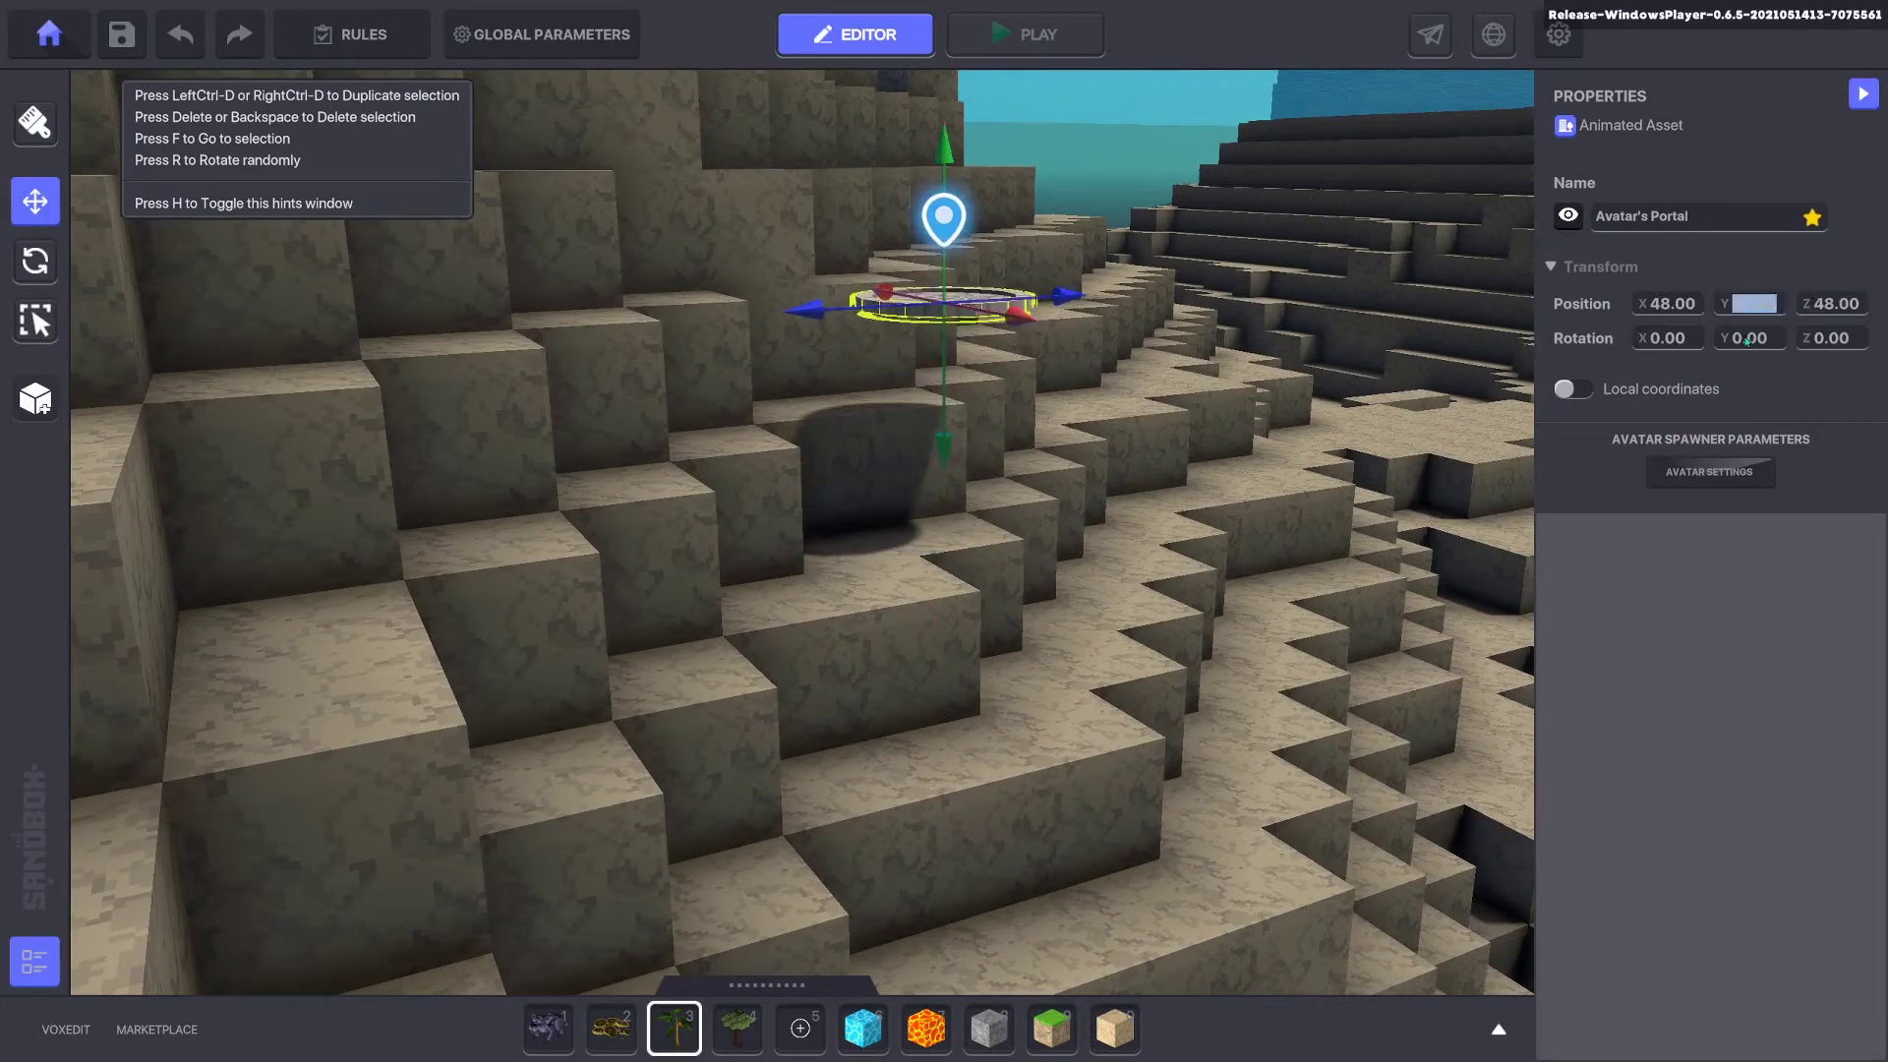
{"action": "type", "text": "60"}
{"action": "key", "text": "Return"}
Step: Move the Avatar's Portal onto the leafy island's plateau beside the banana tree, at about Y 59.13 and Z 58.84
{"action": "key", "text": "e"}
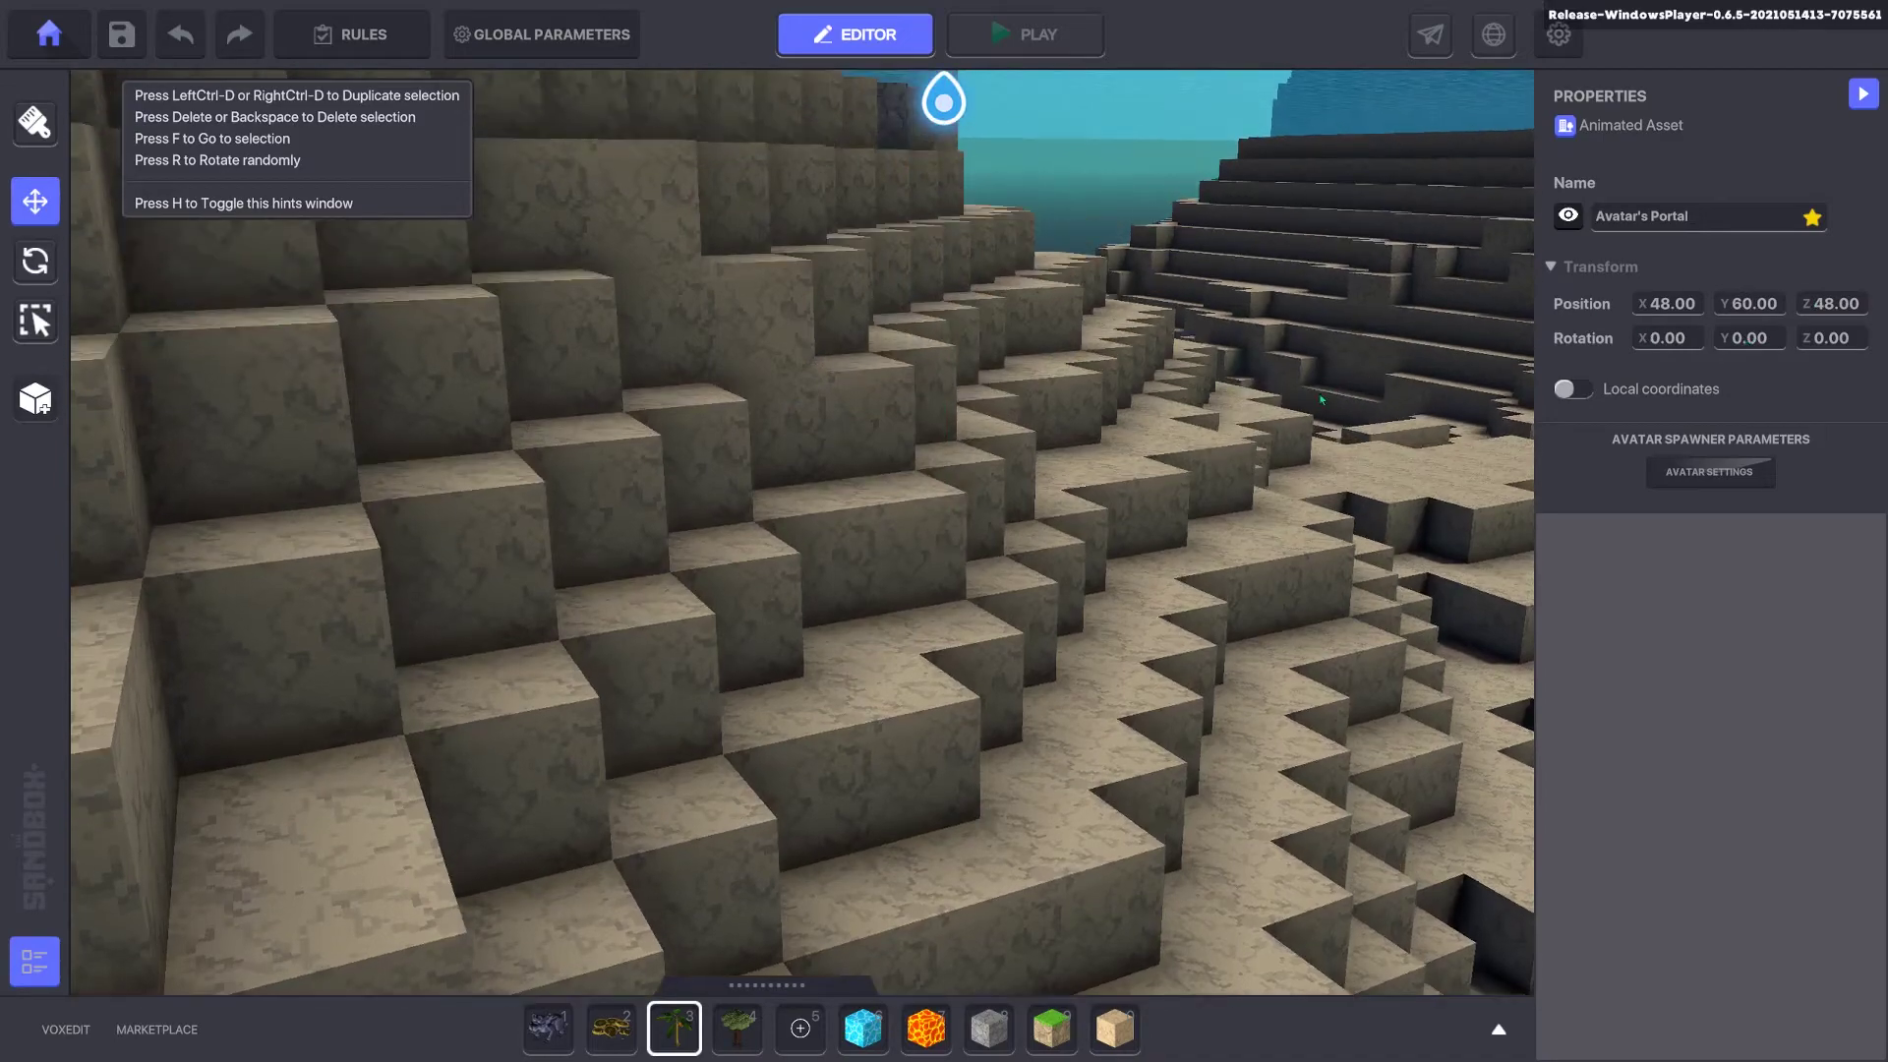
{"action": "key", "text": "f"}
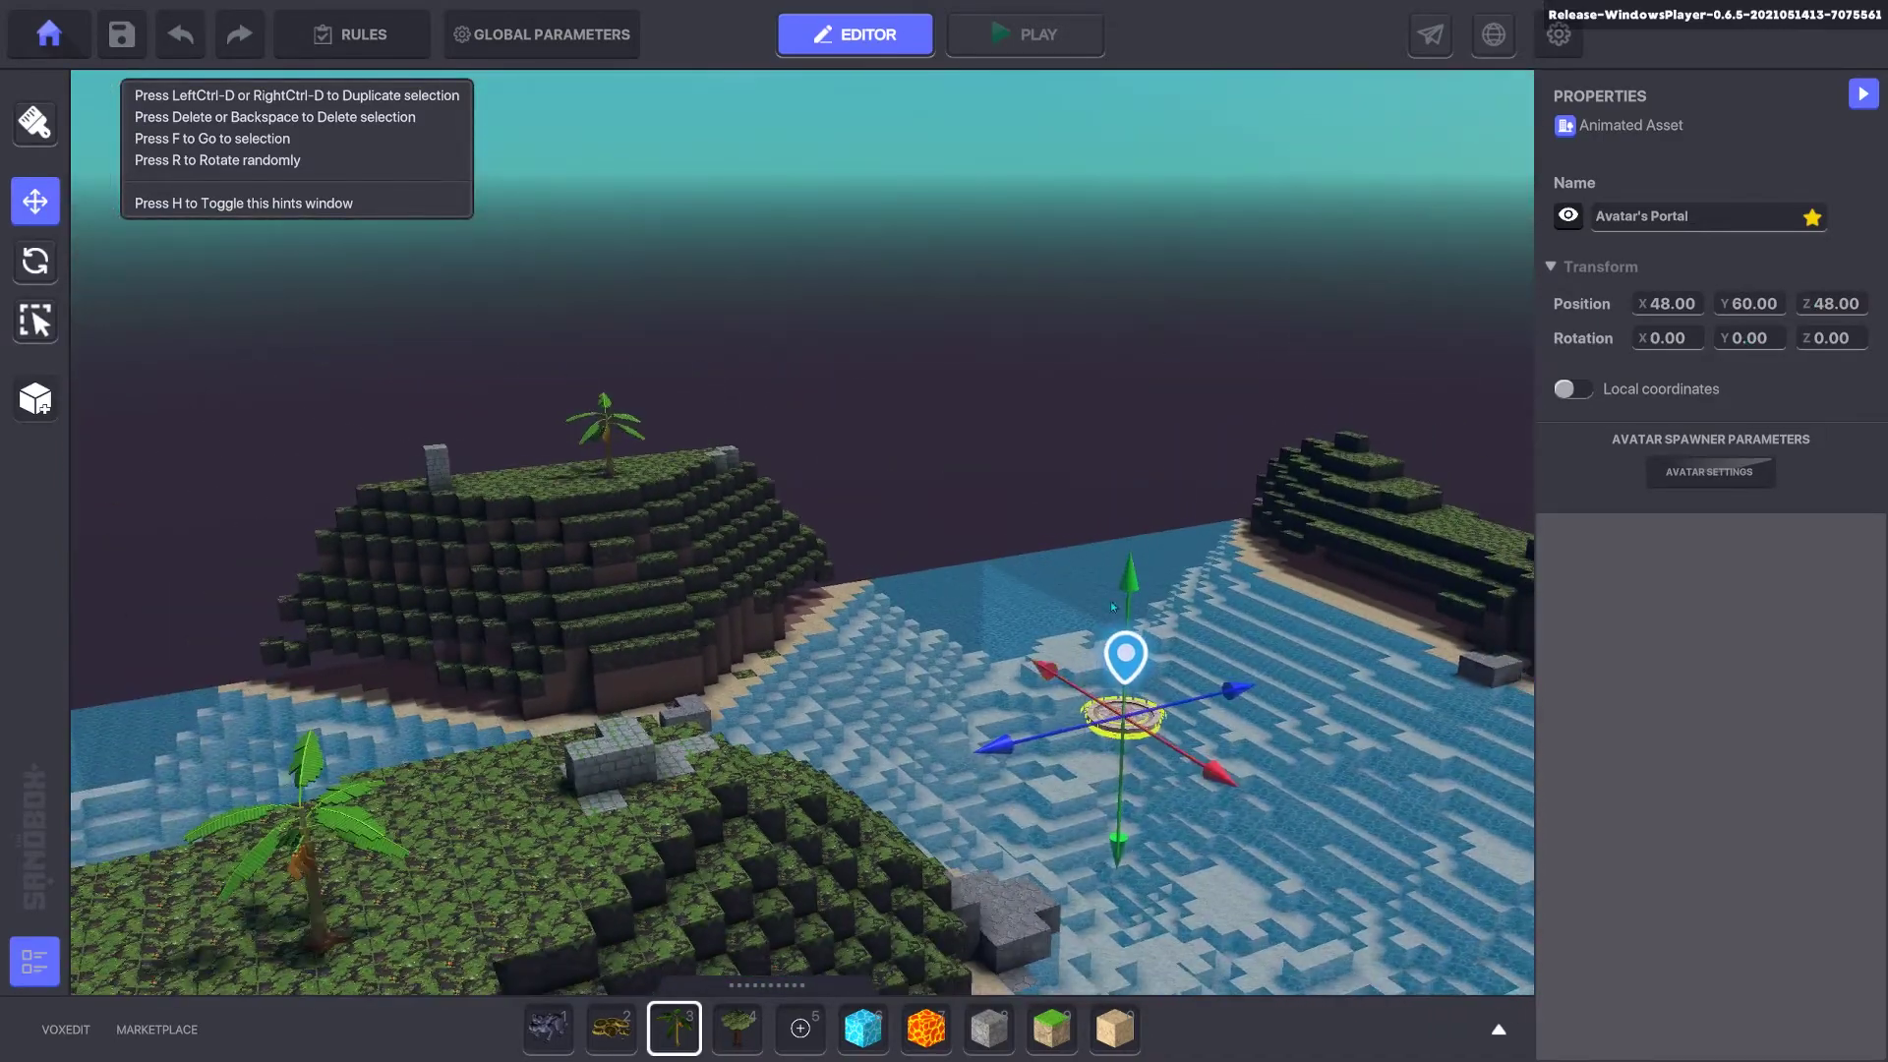
{"action": "left_click_drag", "start_coordinate": [1121, 592], "coordinate": [1086, 710]}
{"action": "left_click_drag", "start_coordinate": [710, 808], "coordinate": [384, 894]}
{"action": "left_click_drag", "start_coordinate": [545, 793], "coordinate": [542, 770]}
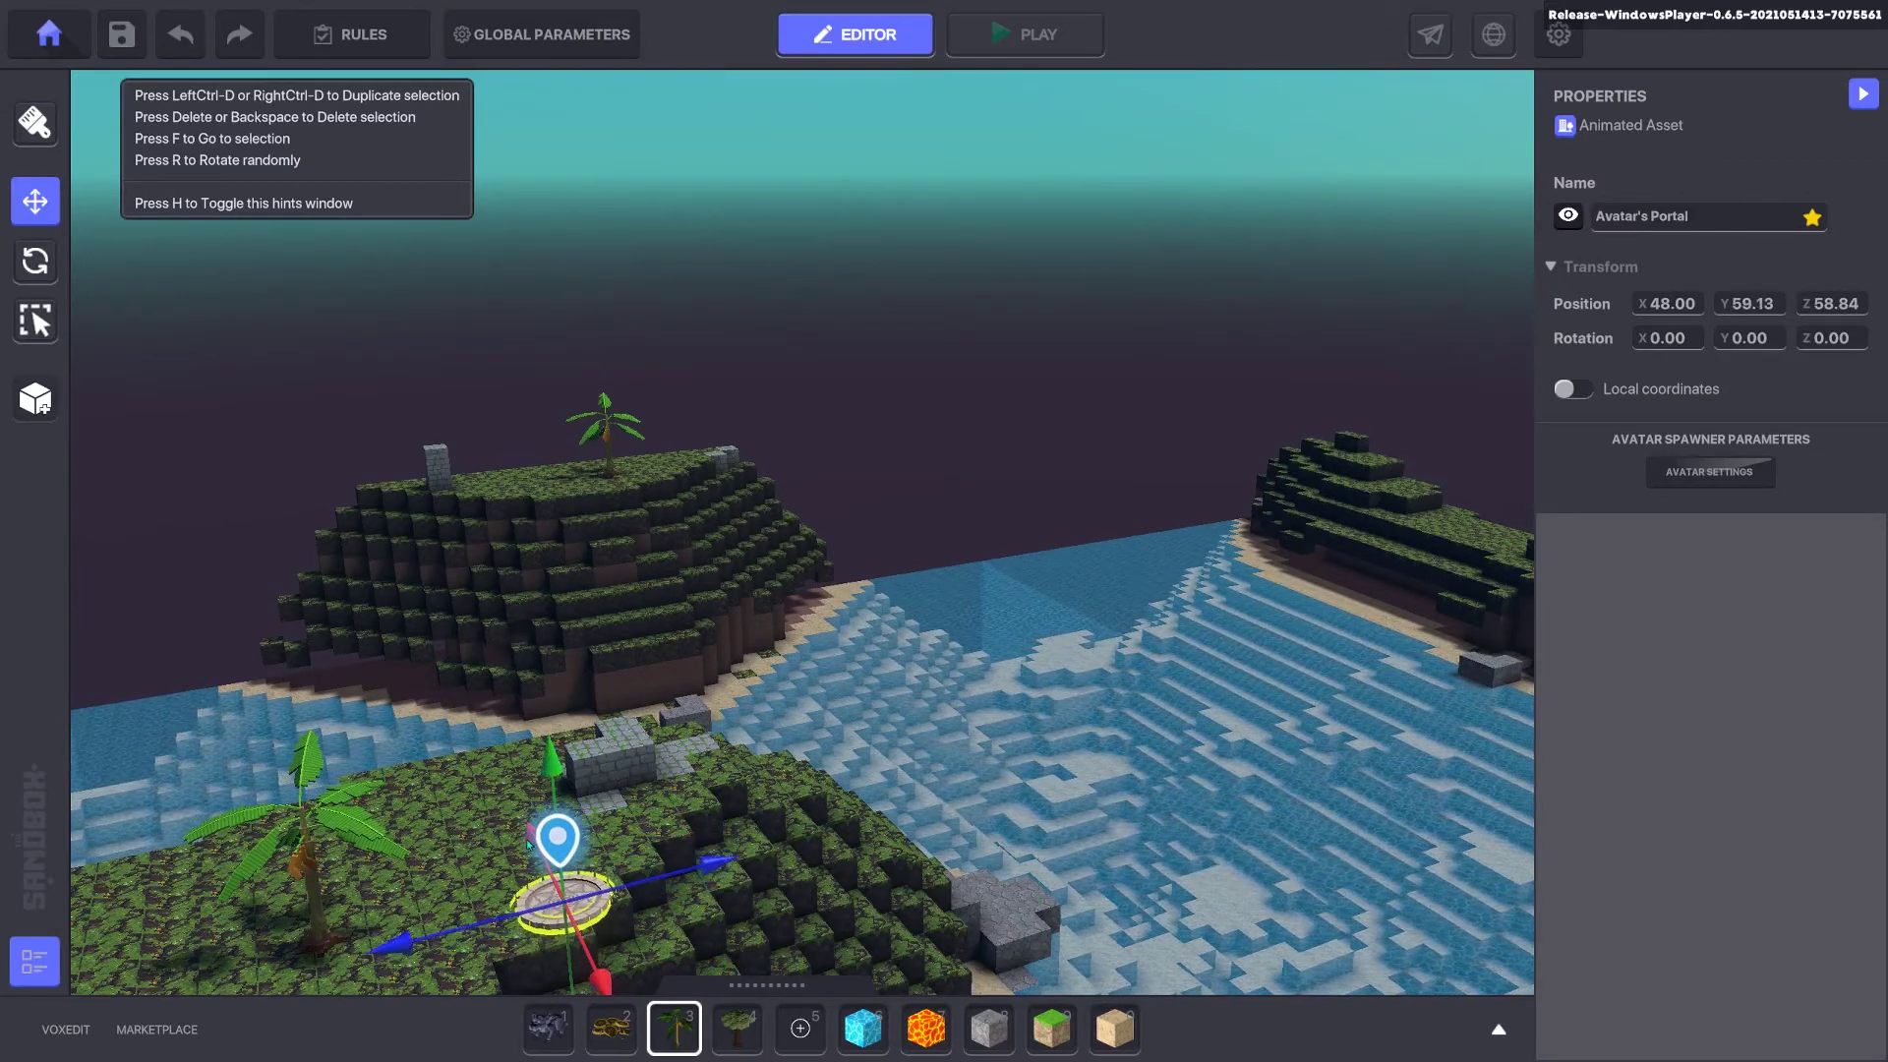
Step: Move the Avatar's Portal toward the stone blocks on the leafy plateau and start a play test from there
{"action": "left_click_drag", "start_coordinate": [604, 991], "coordinate": [552, 883]}
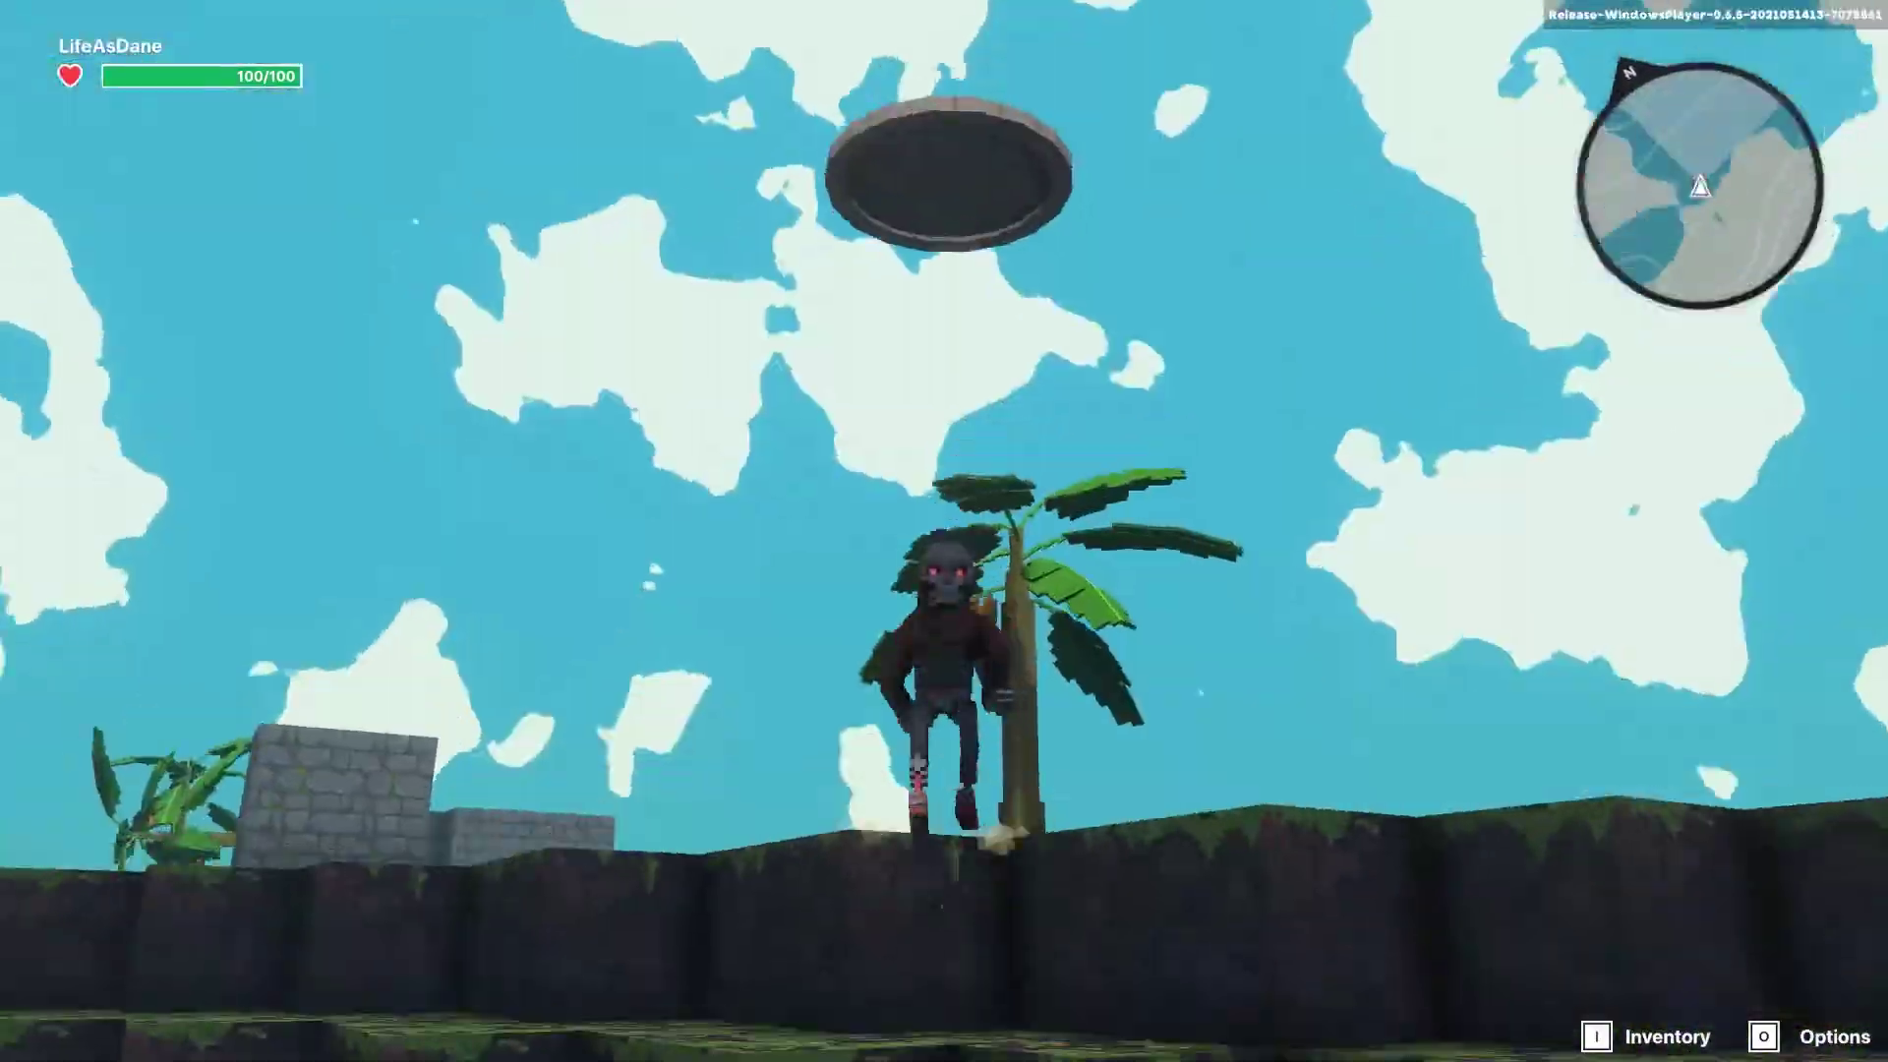
{"action": "key", "text": "w"}
{"action": "key", "text": "w"}
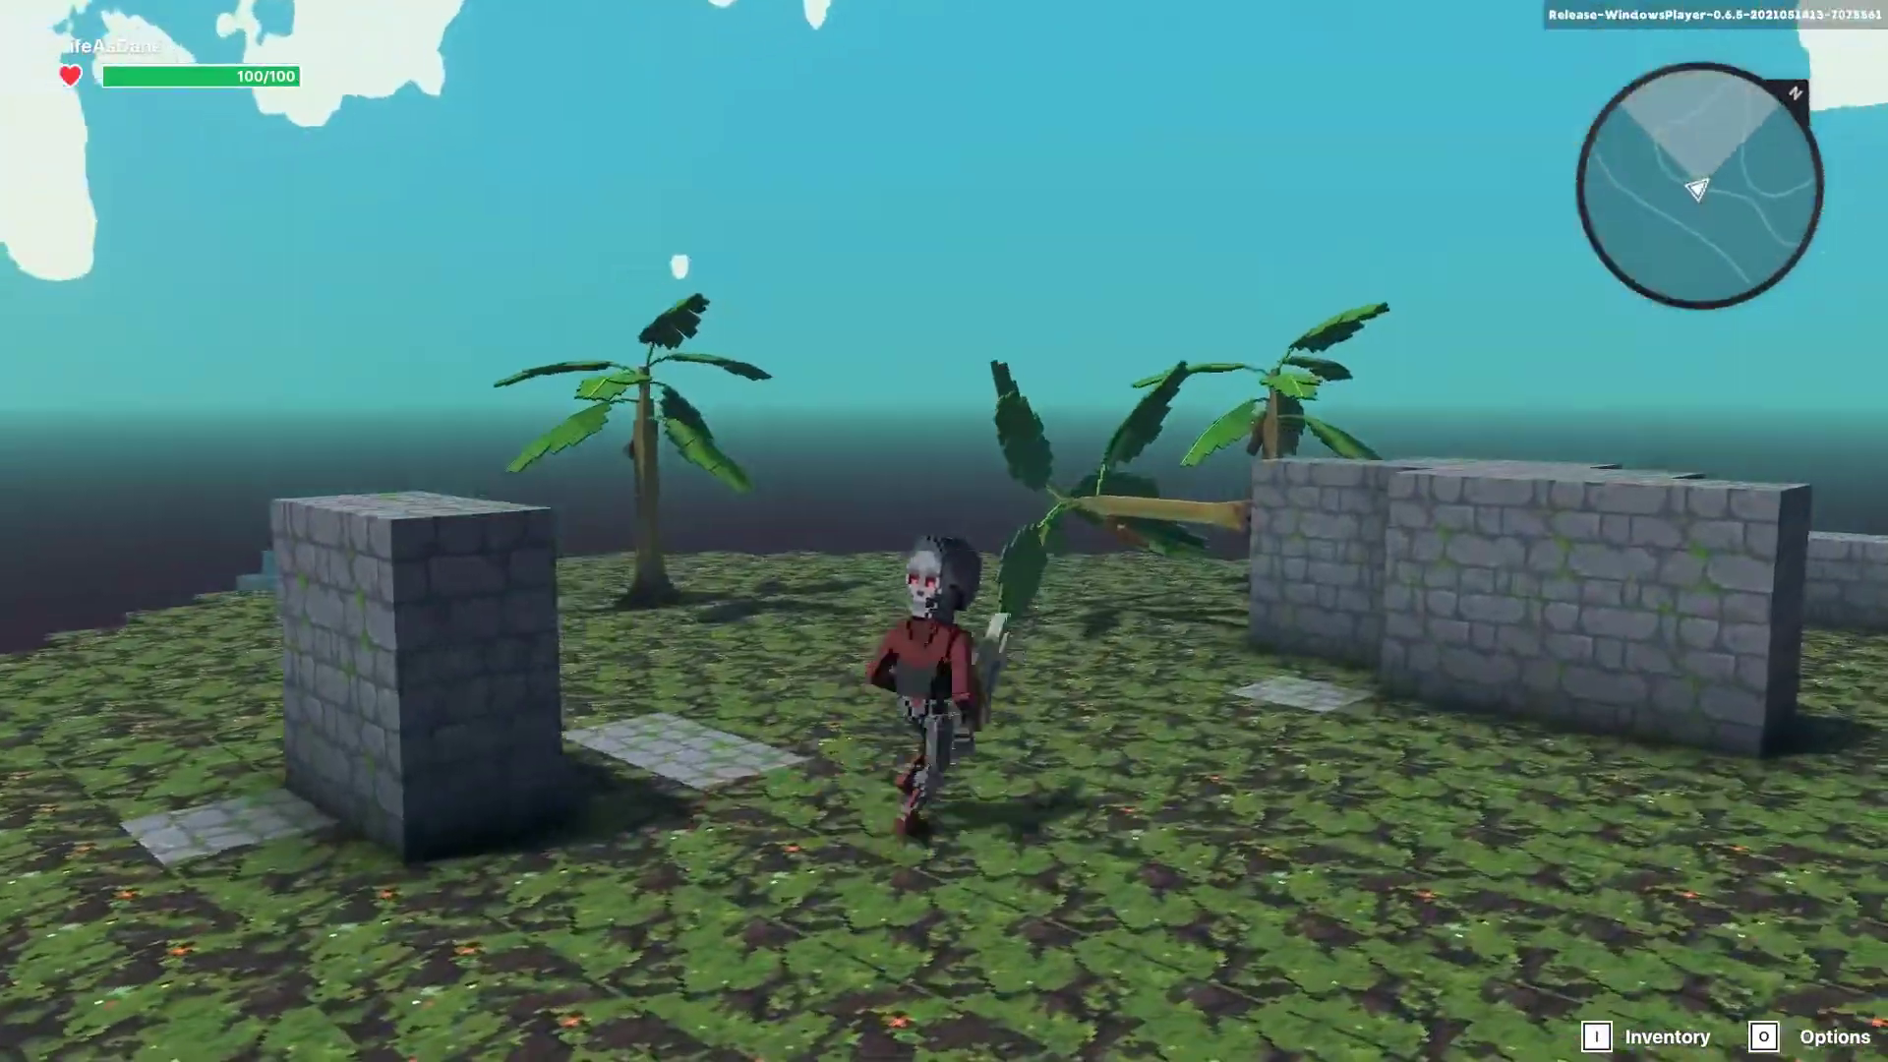
Step: Walk the avatar around the plateau to examine the banana trees and stone blocks, and return to the editor
{"action": "key", "text": "d"}
{"action": "key", "text": "s"}
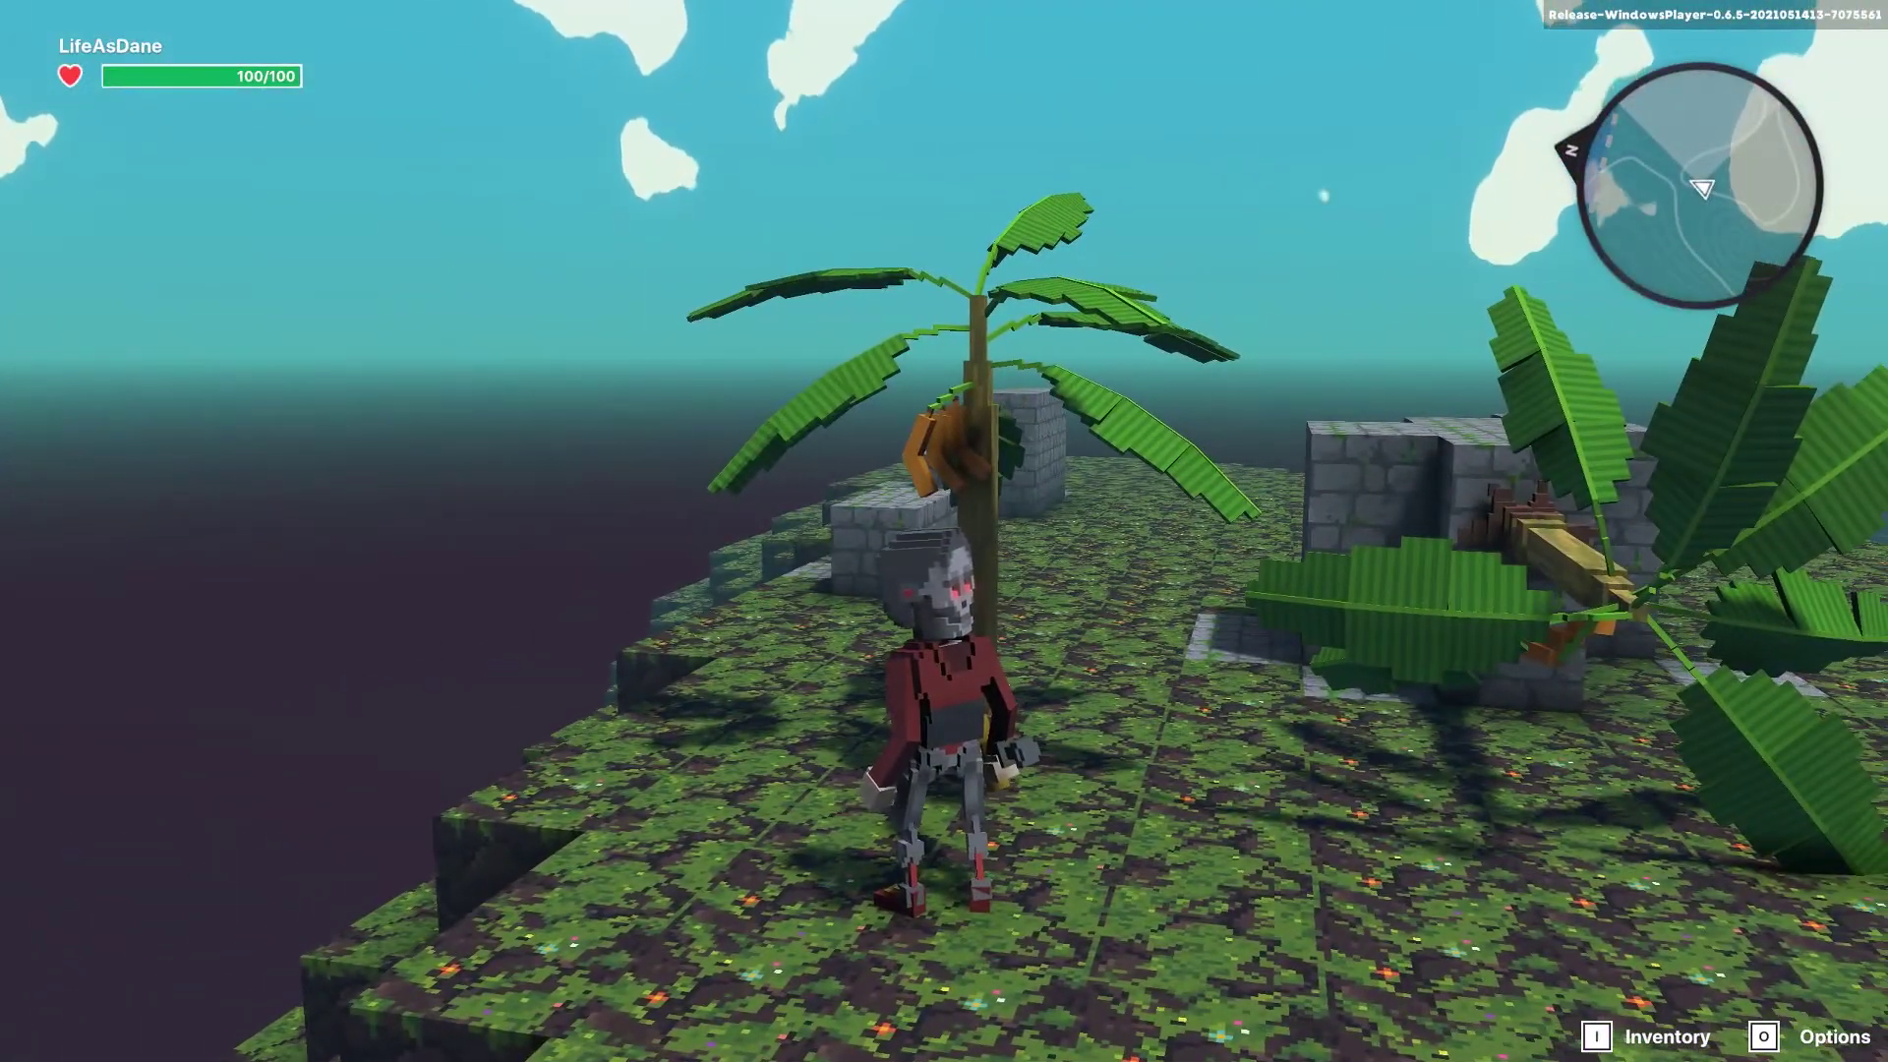
{"action": "key", "text": "s"}
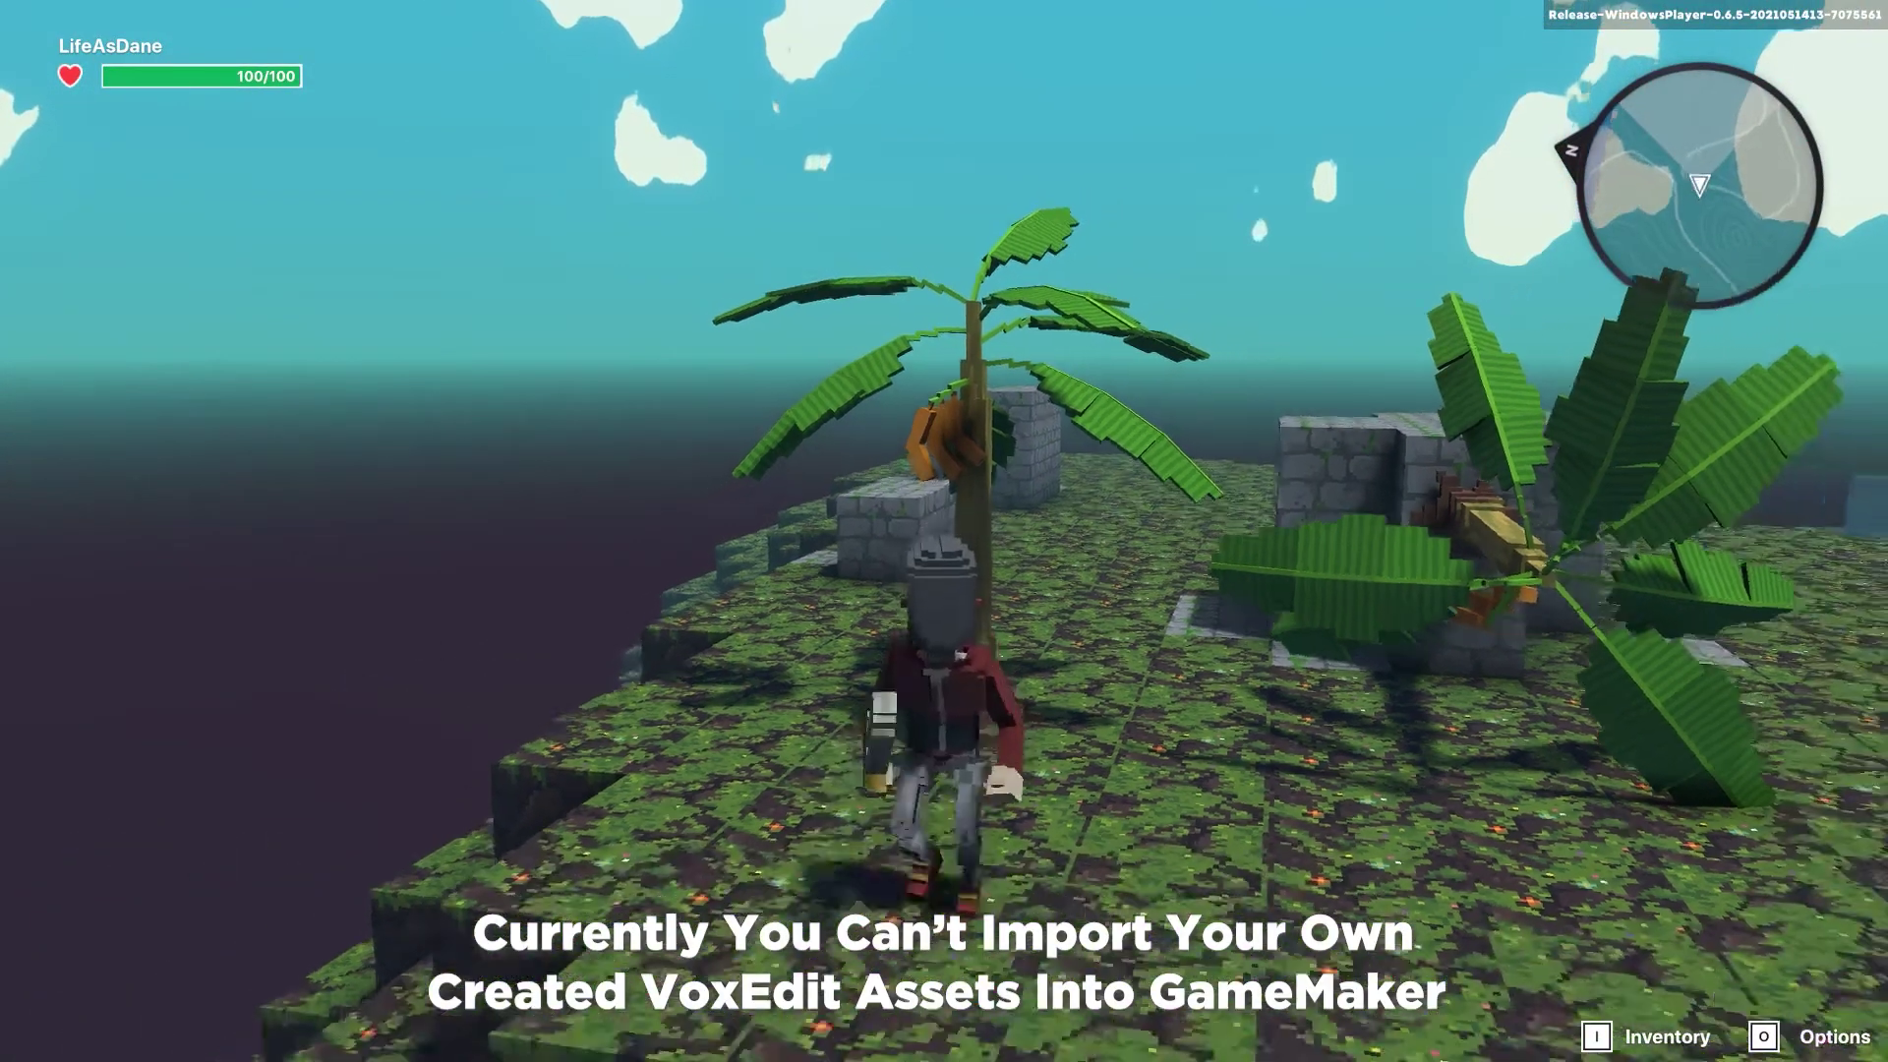
{"action": "key", "text": "w"}
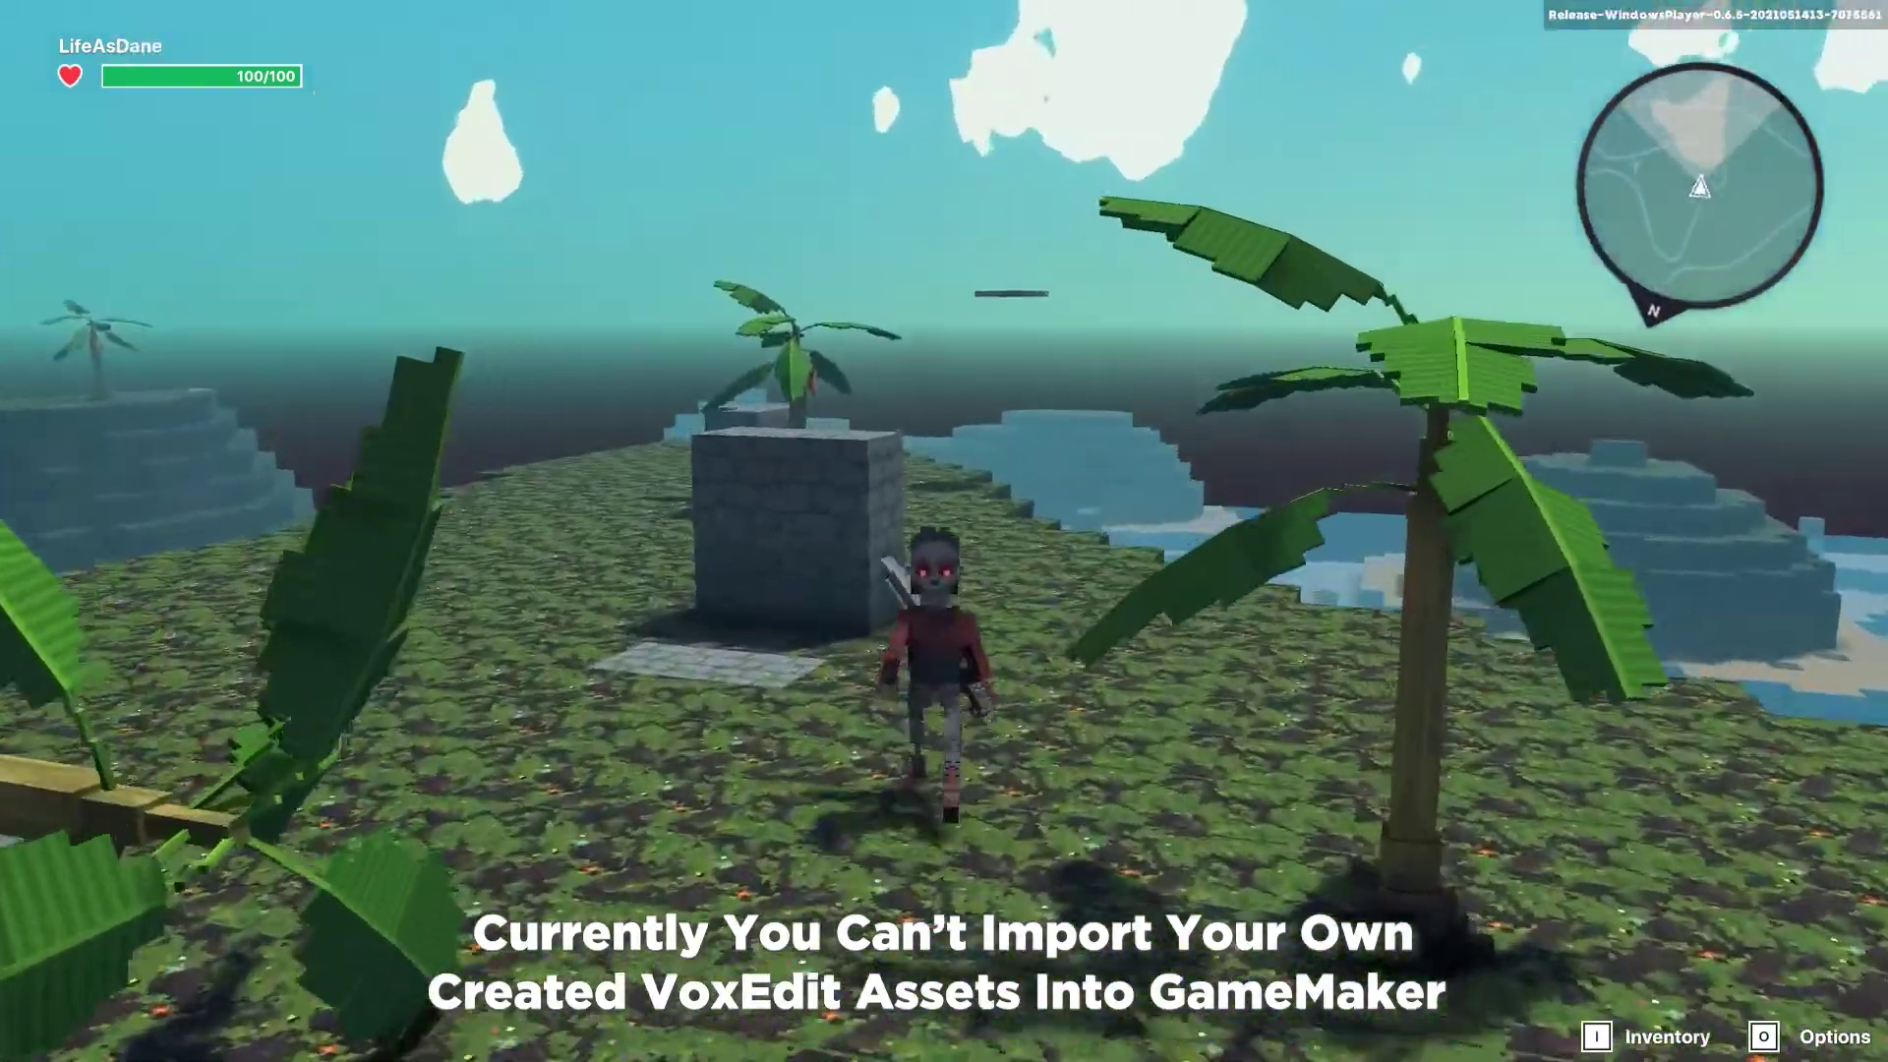
{"action": "key", "text": "w"}
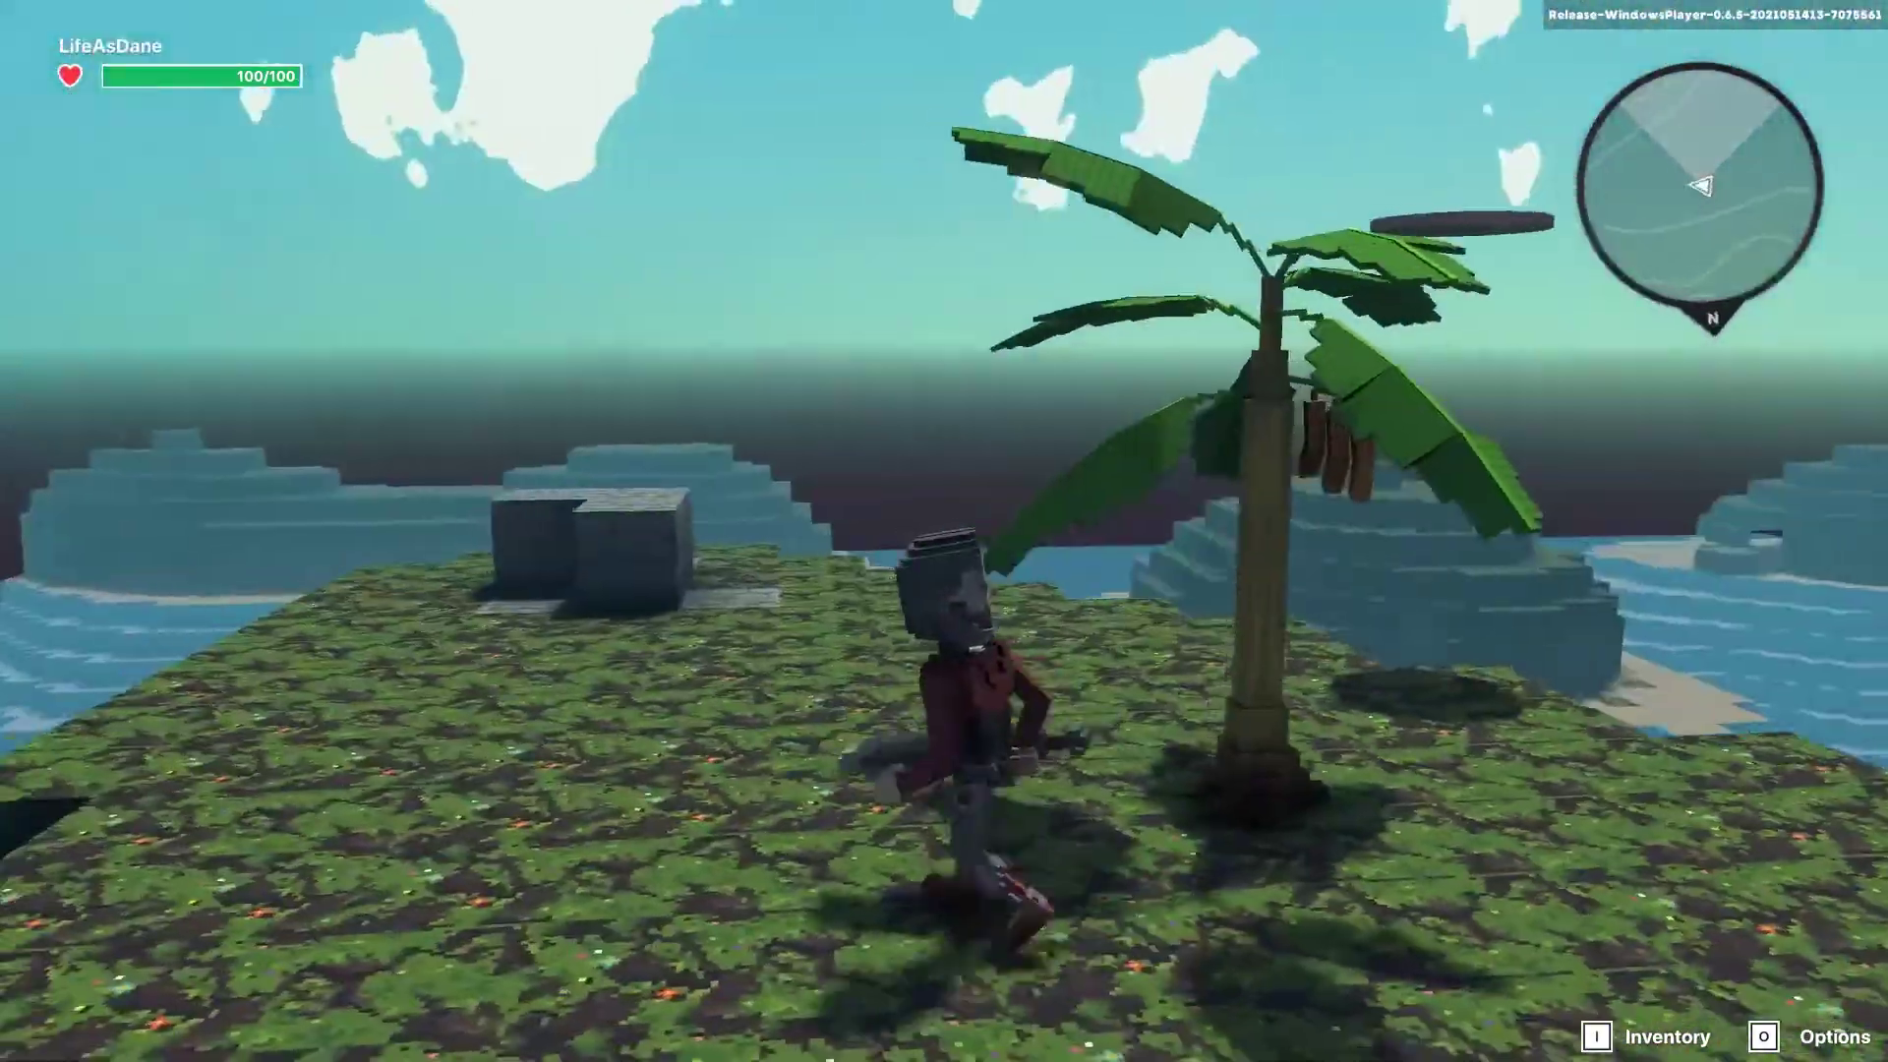
{"action": "key", "text": "s"}
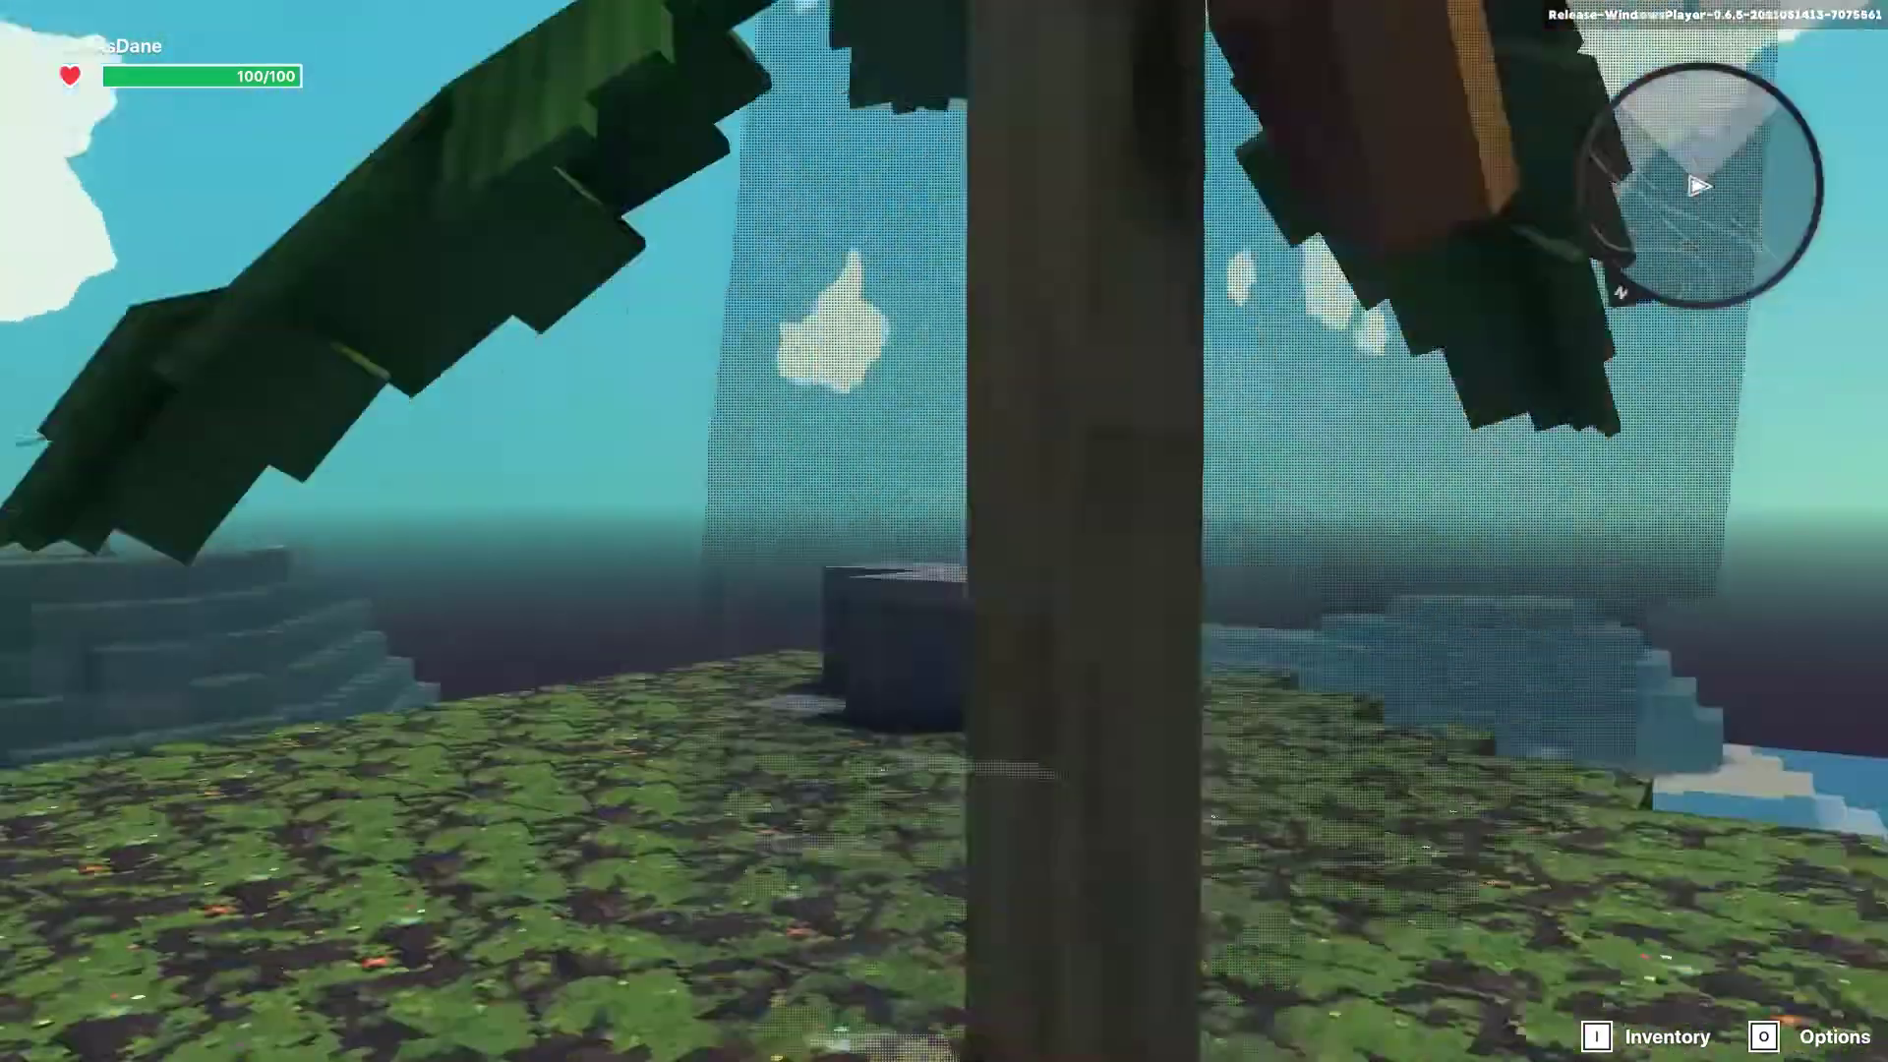
{"action": "key", "text": "s"}
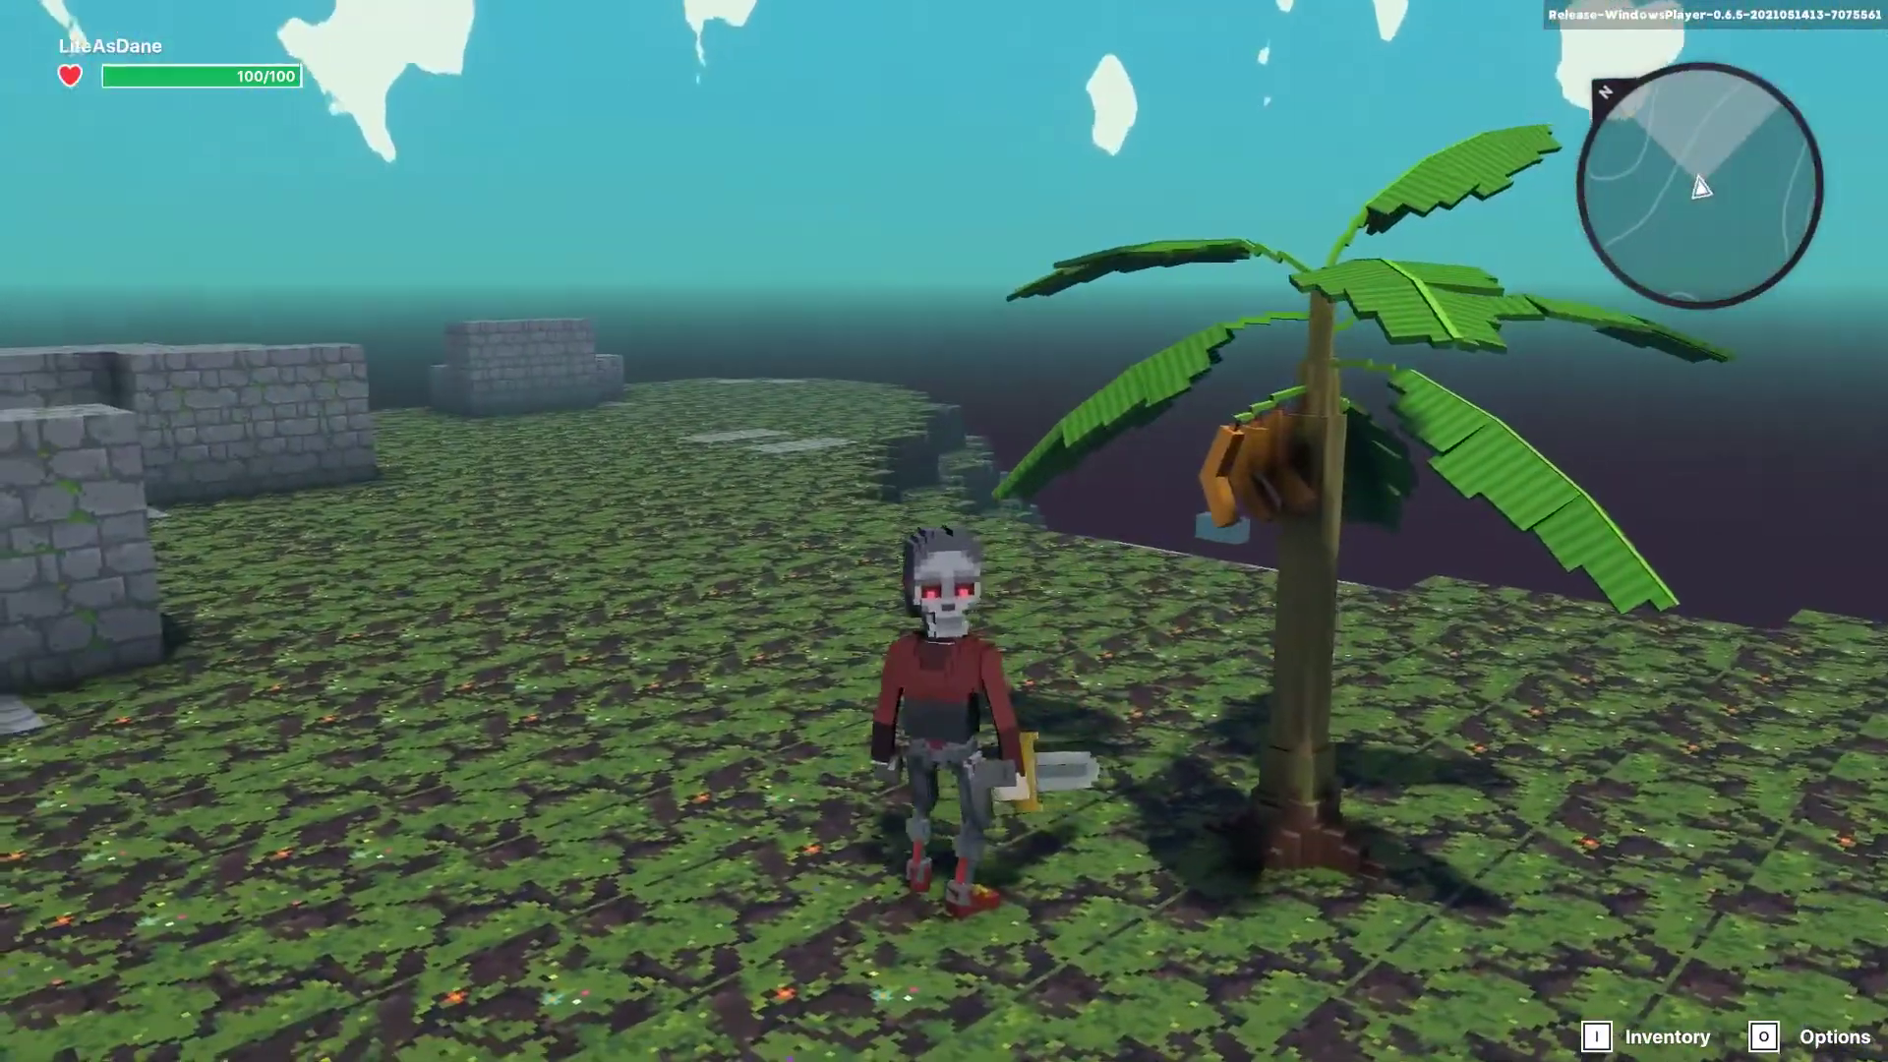
{"action": "key", "text": "s"}
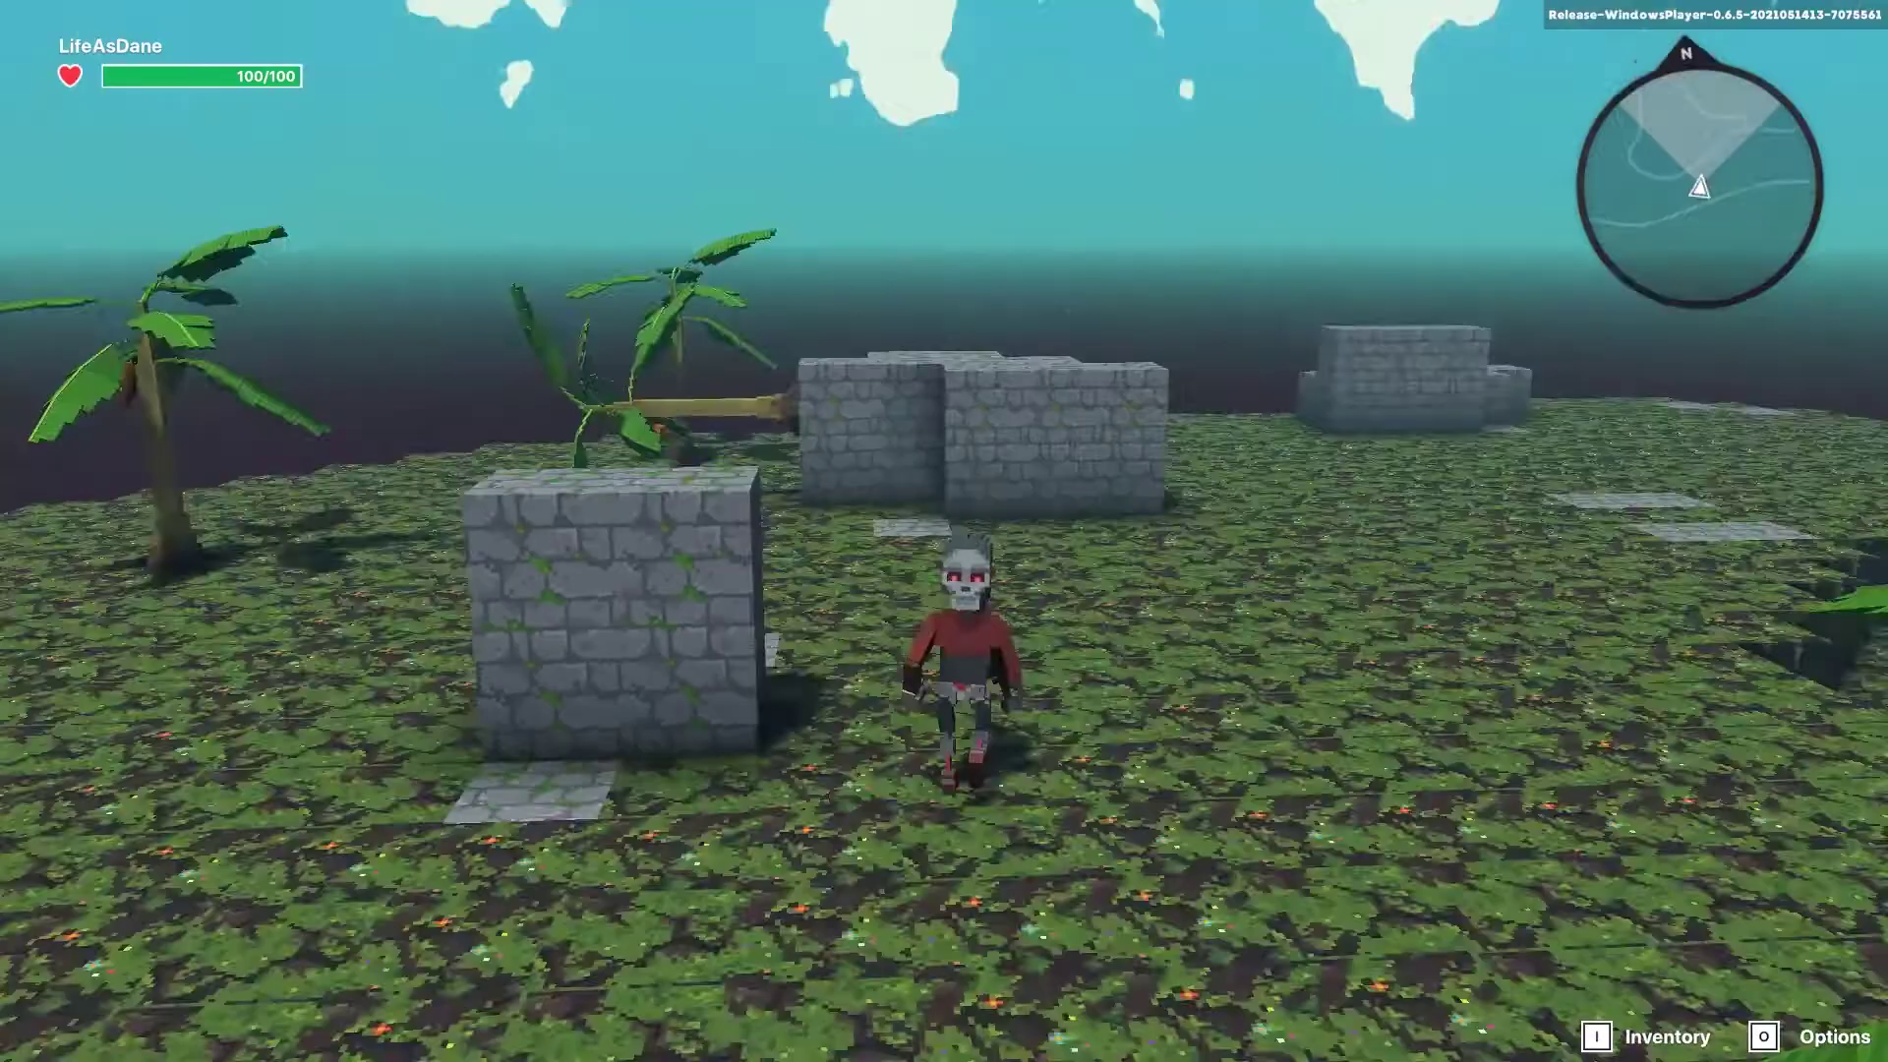
{"action": "key", "text": "w"}
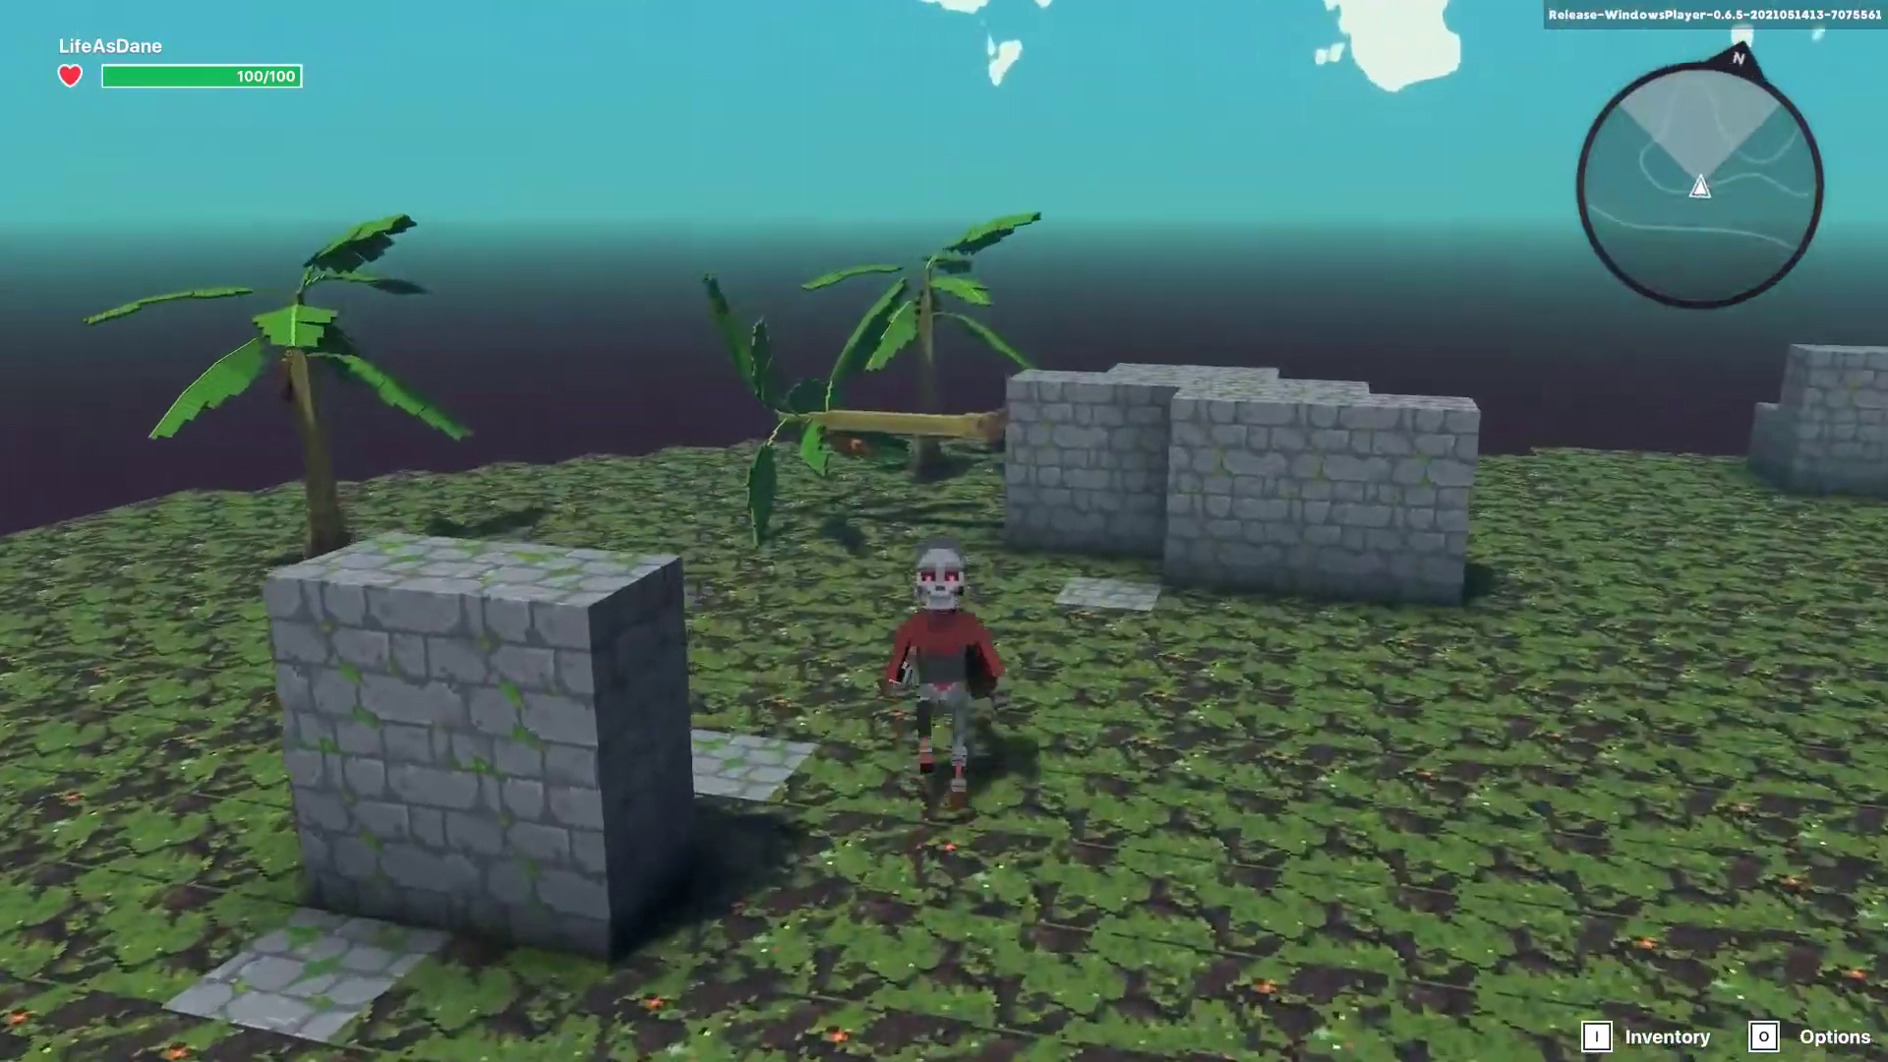
{"action": "key", "text": "s"}
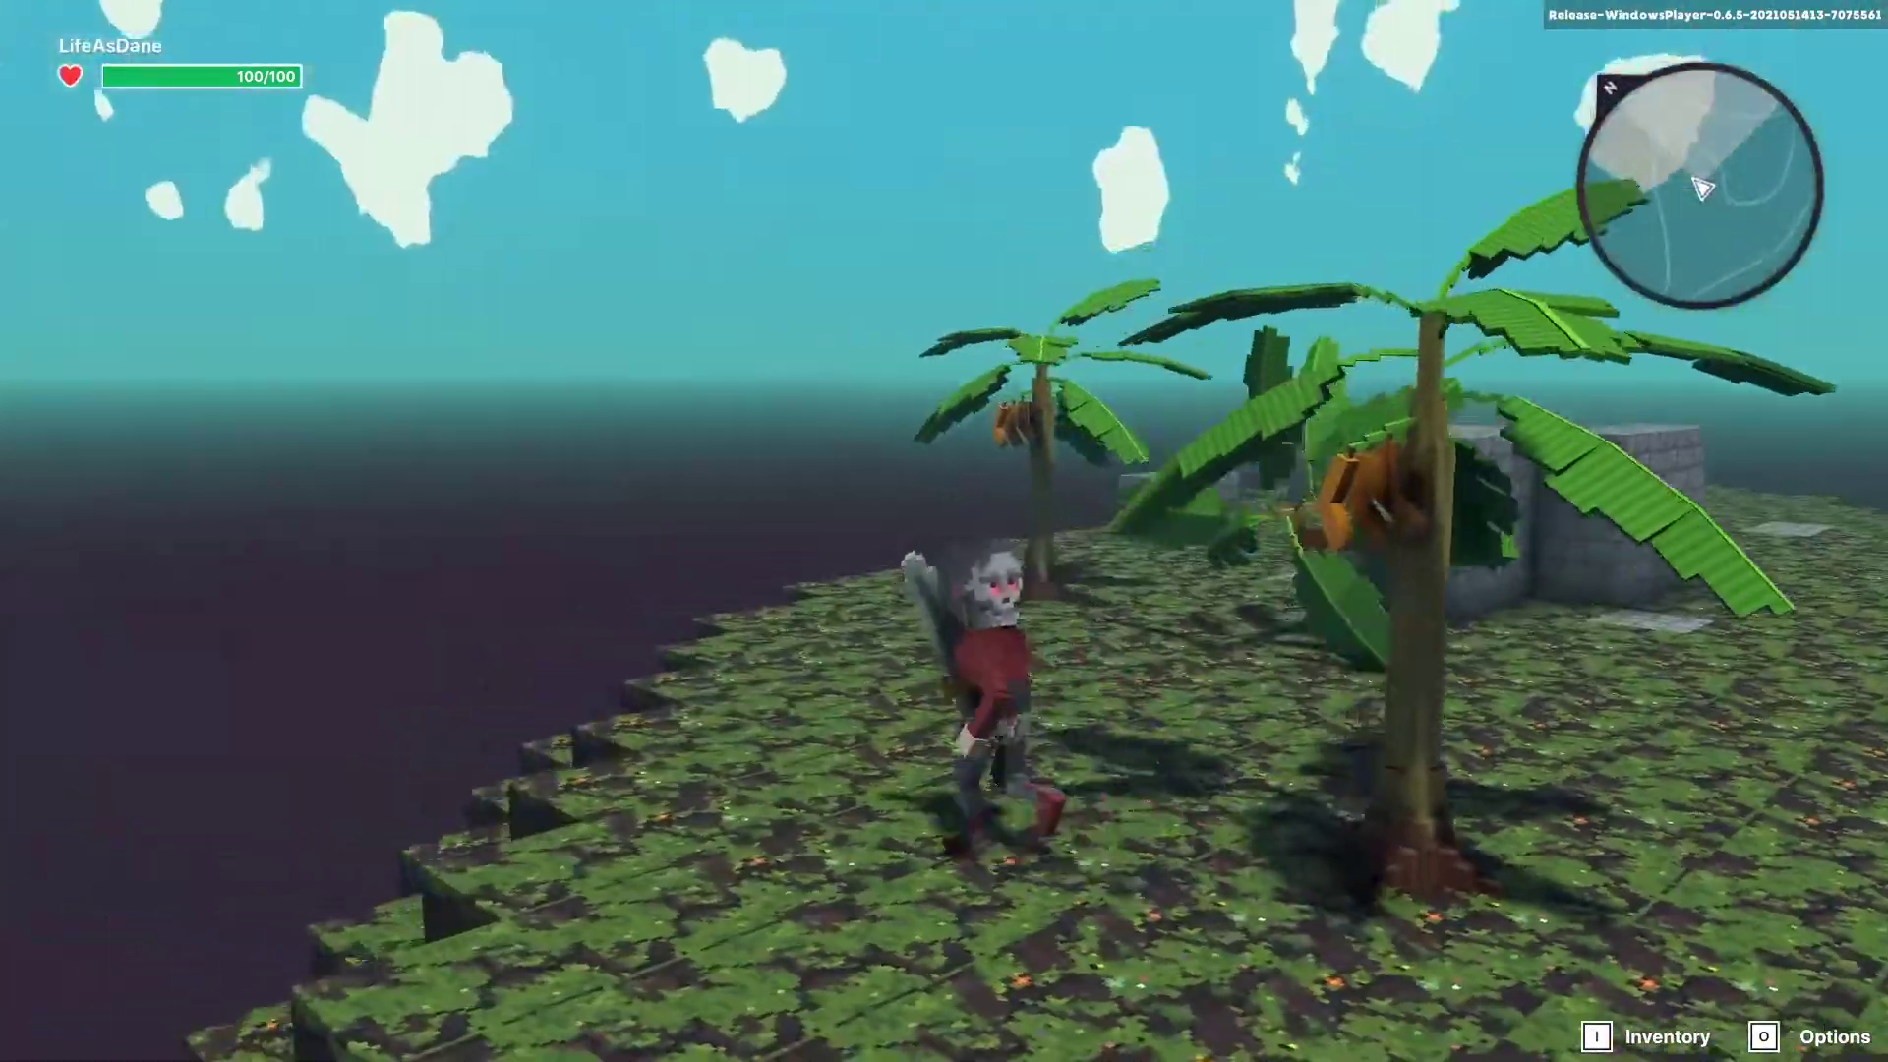
{"action": "key", "text": "Escape"}
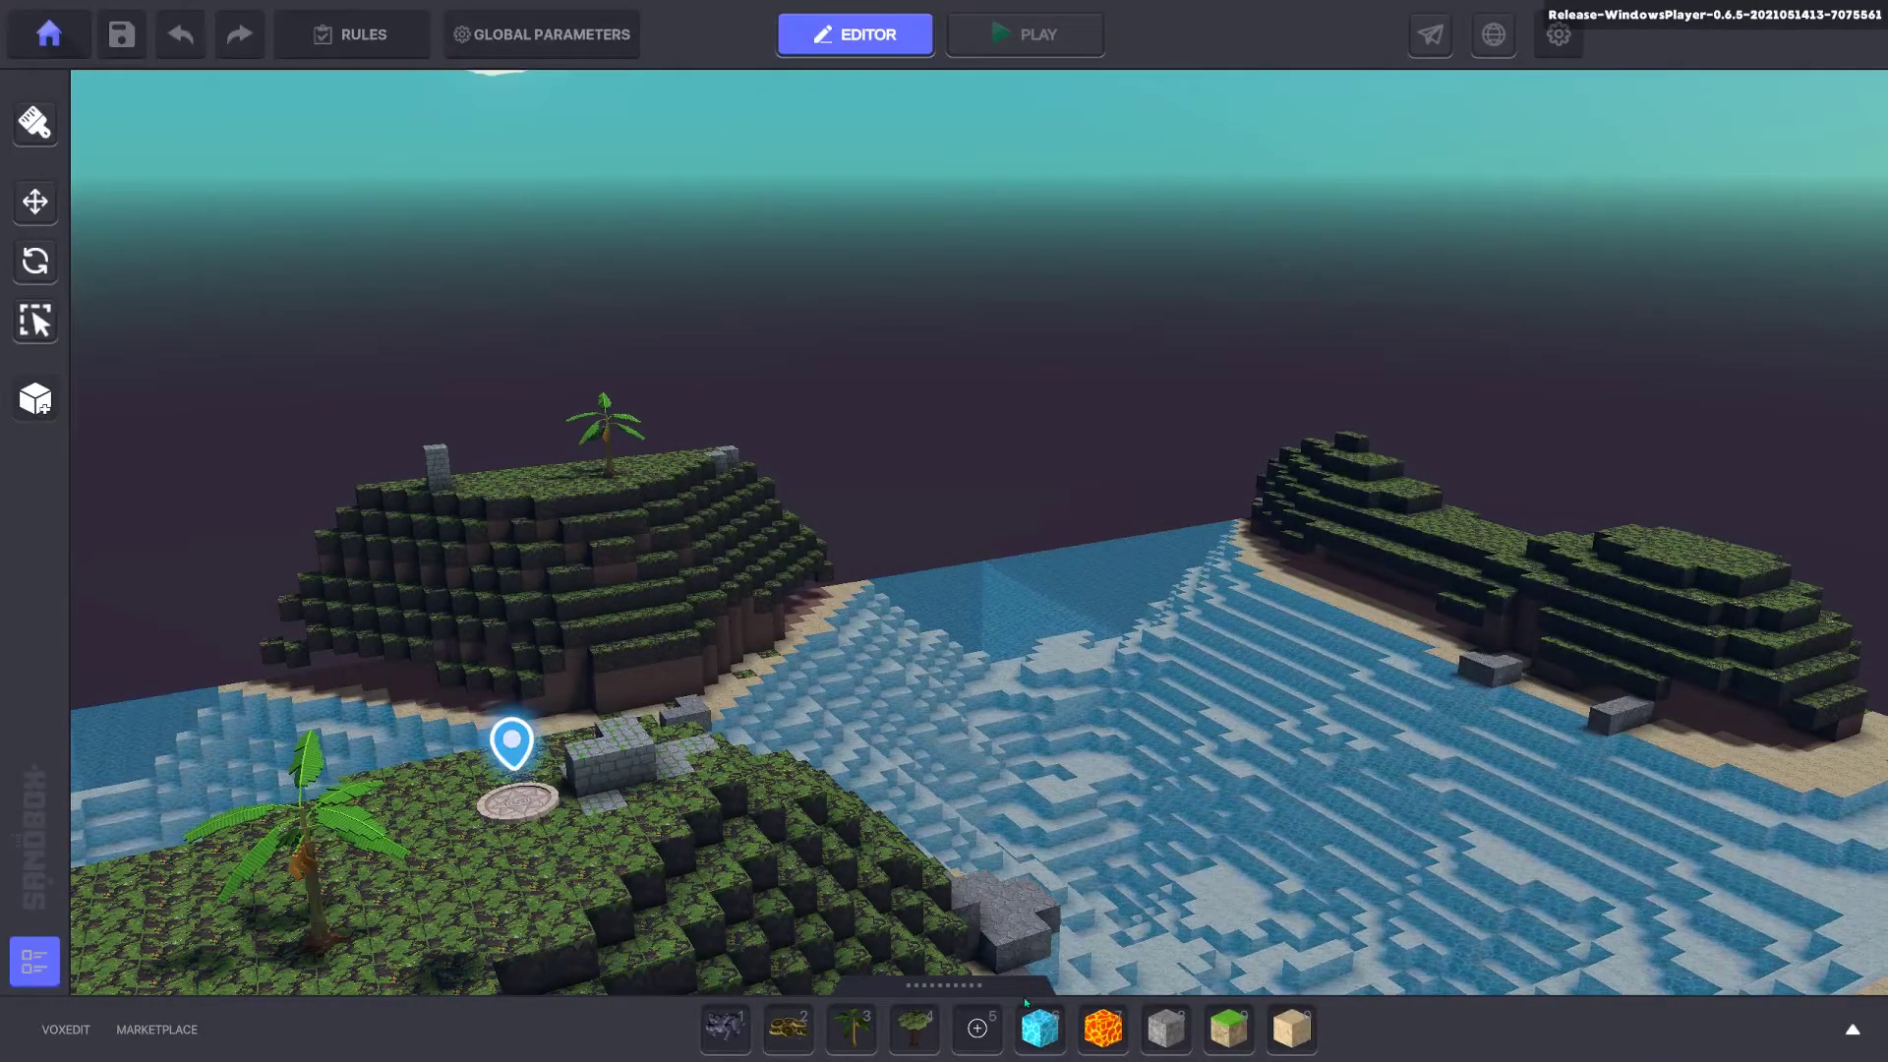
Step: Pick the Bird Watcher AM2000 from the second page of the asset library and place one on the plateau beside the portal
{"action": "left_click_drag", "start_coordinate": [999, 984], "coordinate": [1078, 404]}
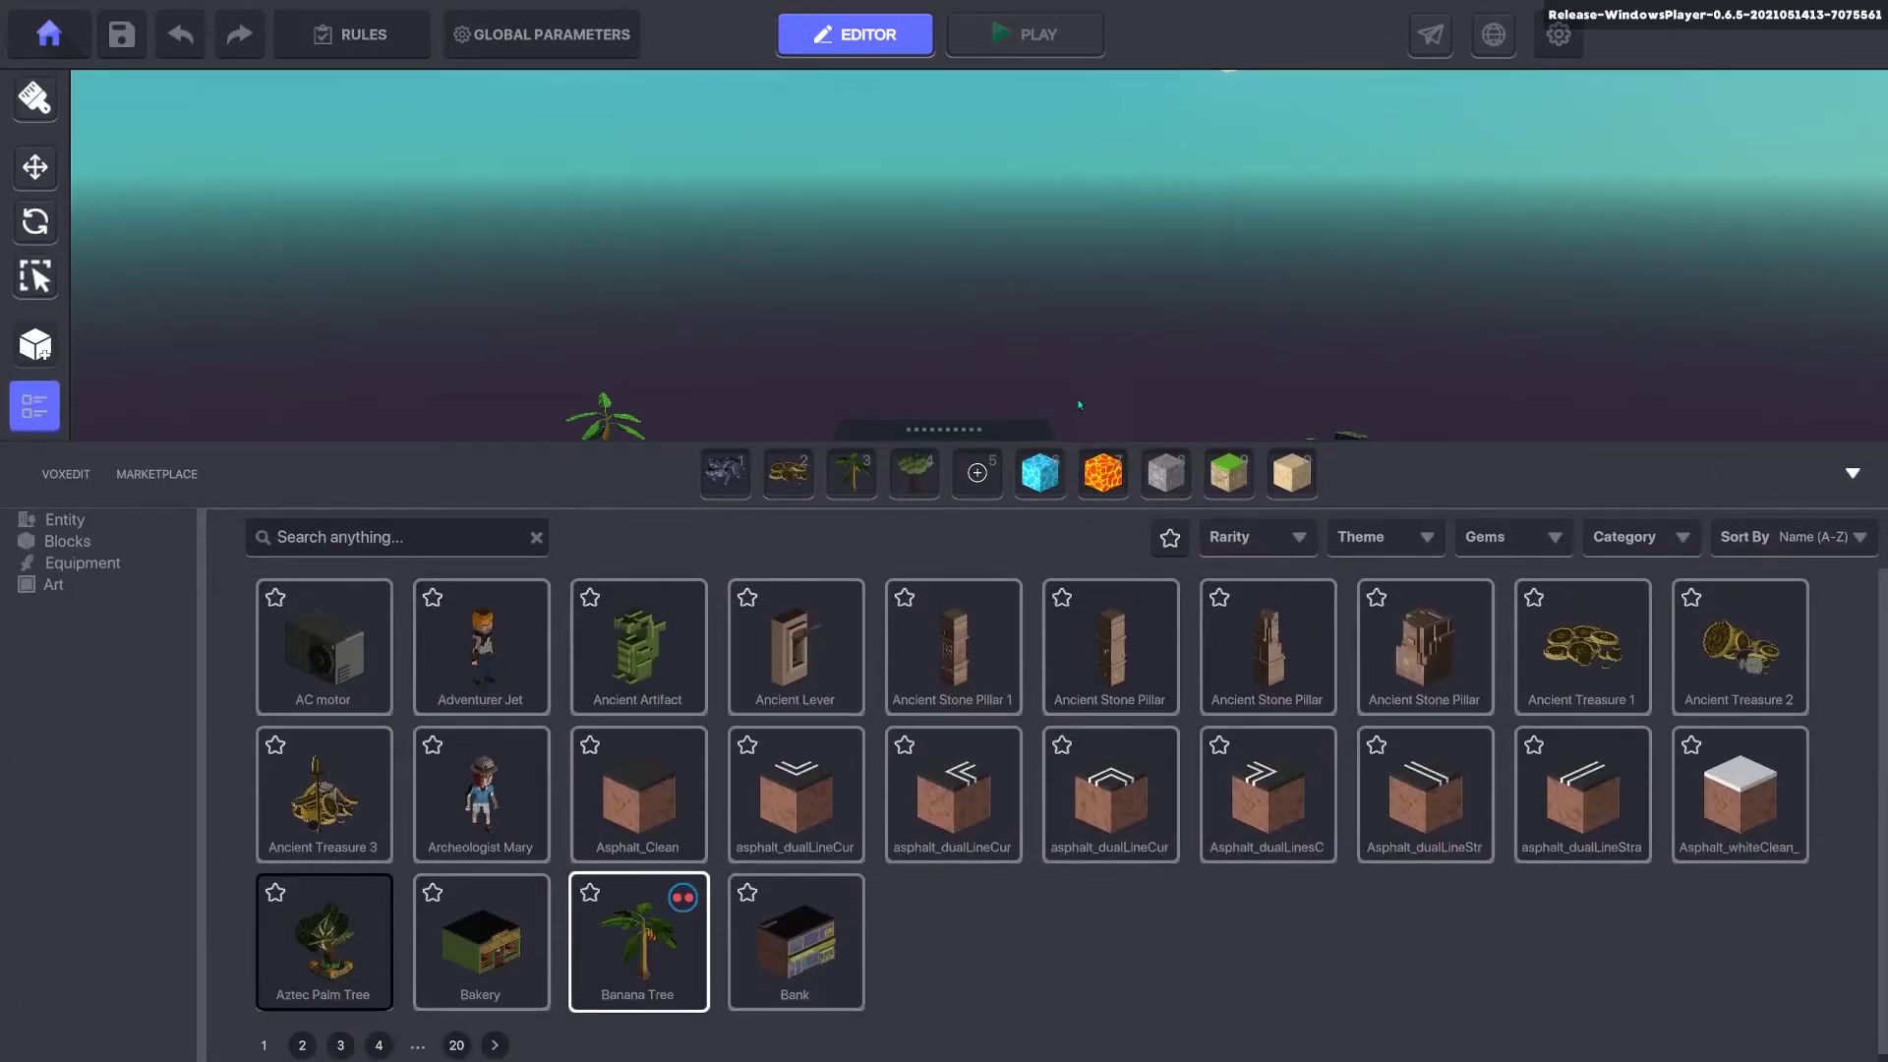
{"action": "left_click", "coordinate": [494, 1045]}
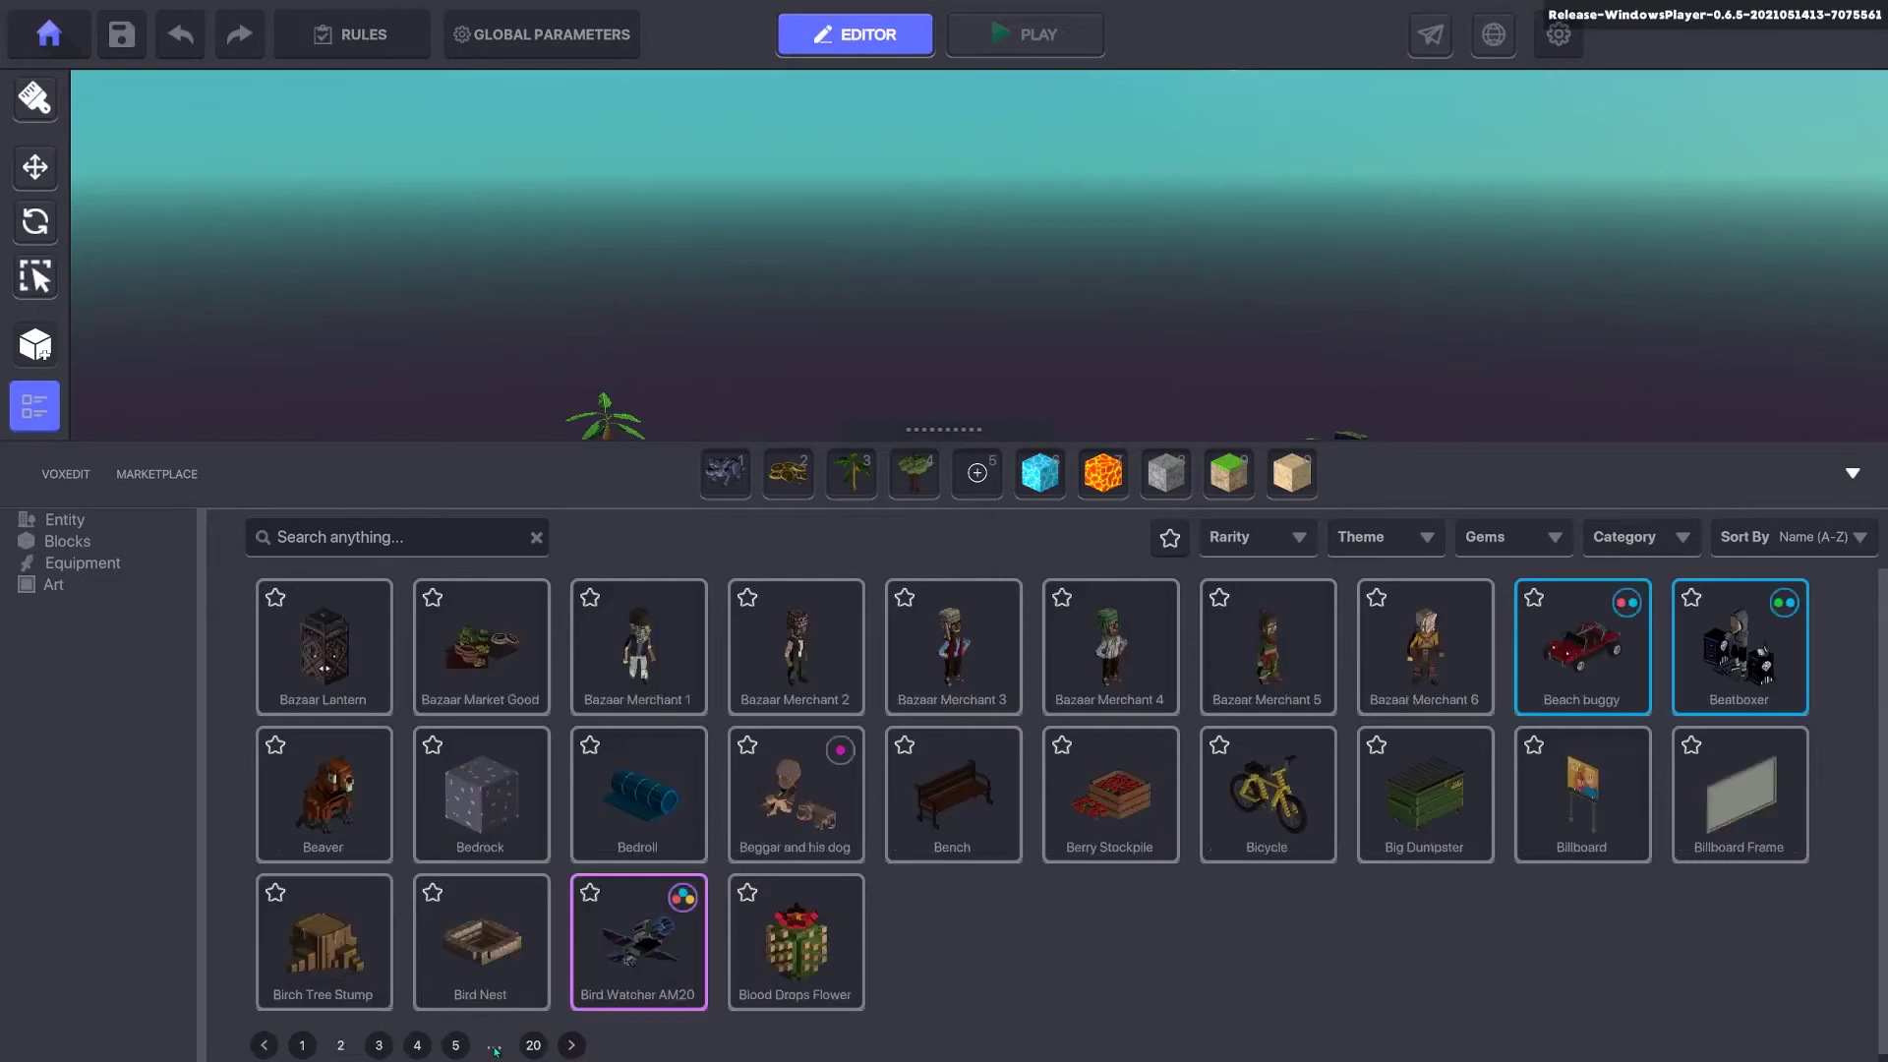
{"action": "left_click", "coordinate": [642, 946]}
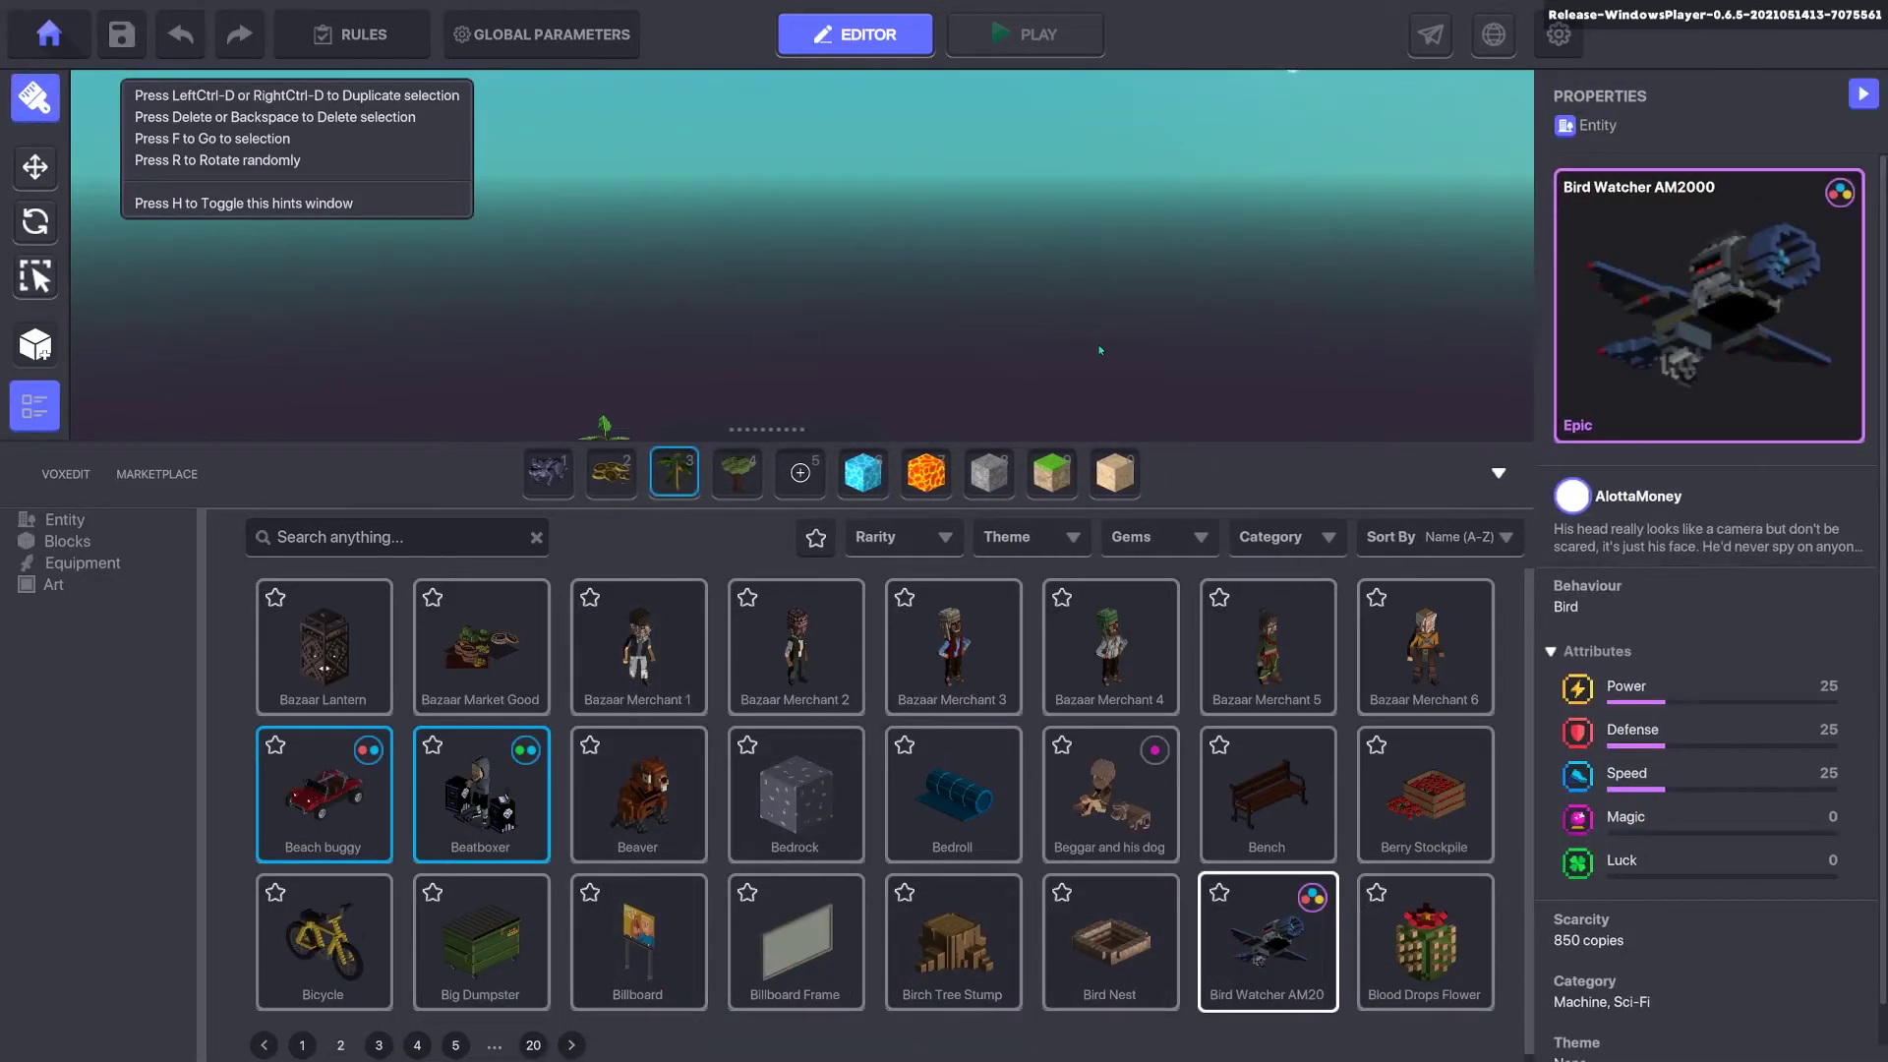
{"action": "left_click", "coordinate": [1497, 471]}
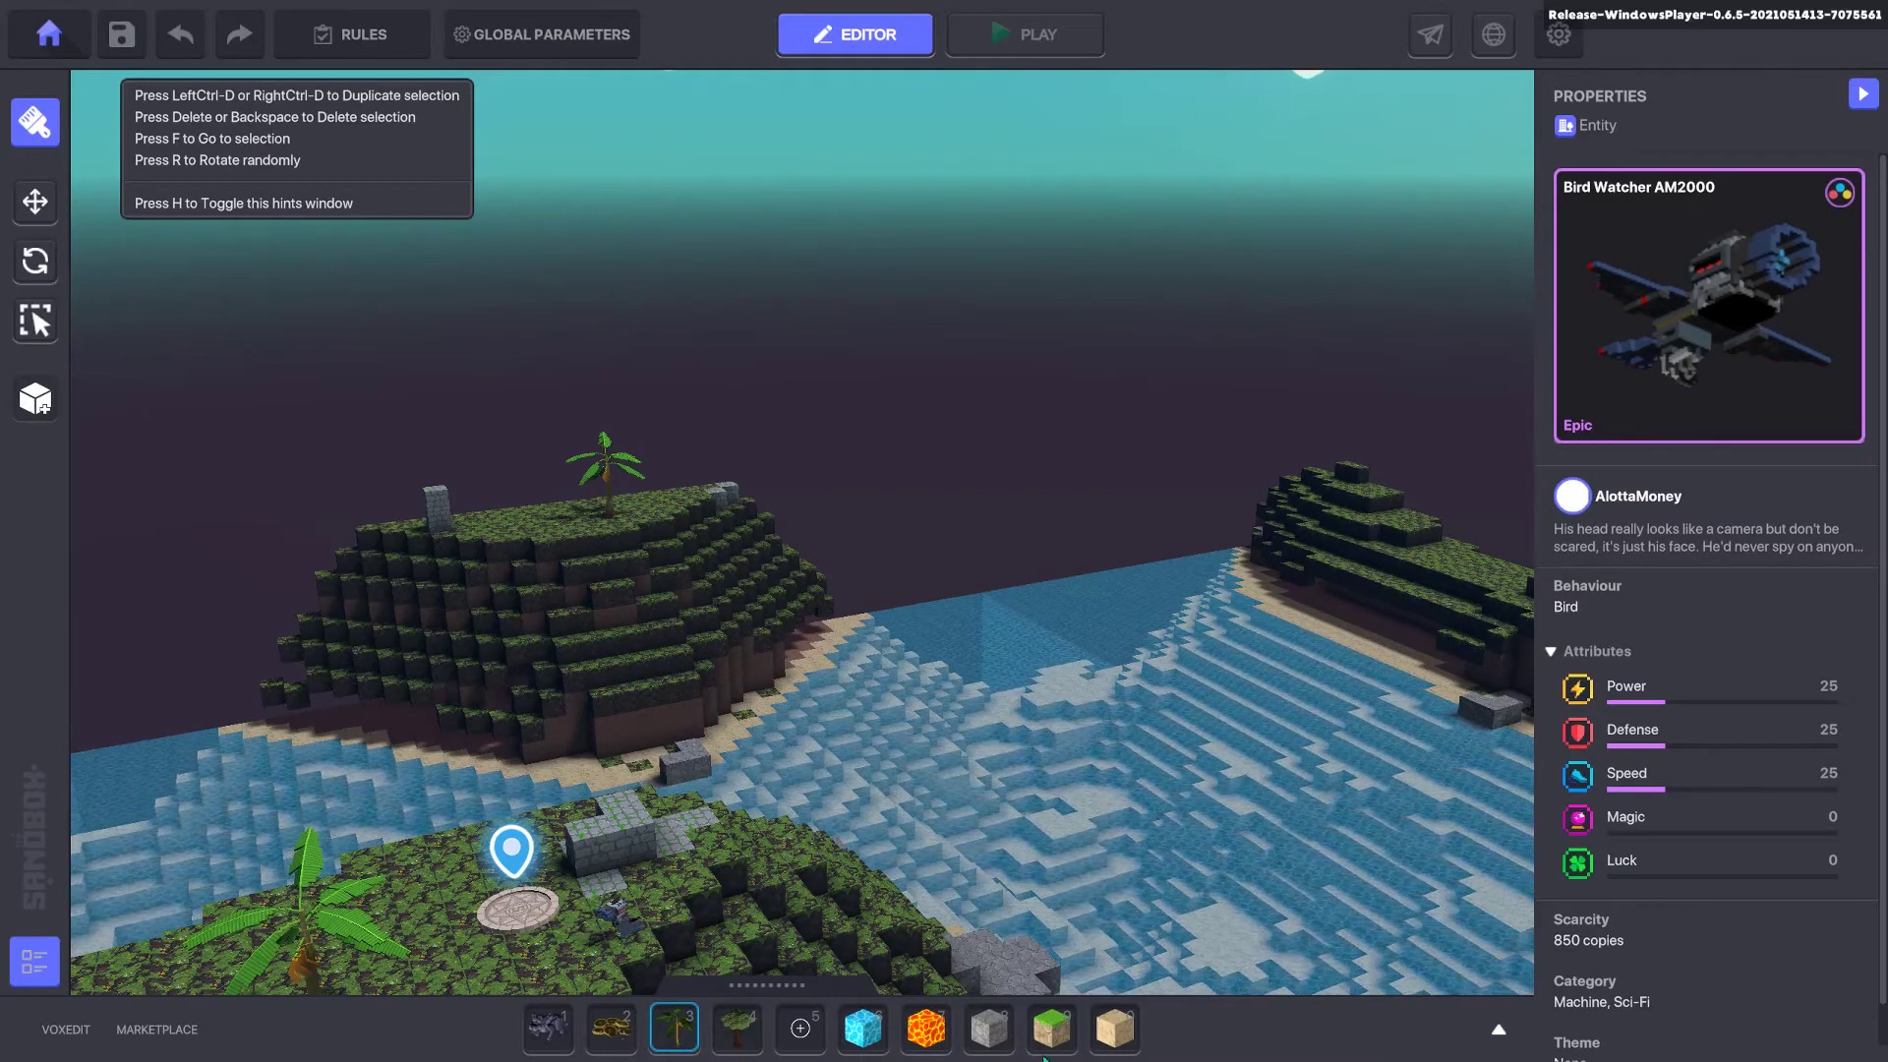
Step: Browse the asset library by the Art, Equipment, Blocks and Entity types
{"action": "left_click", "coordinate": [1498, 1030]}
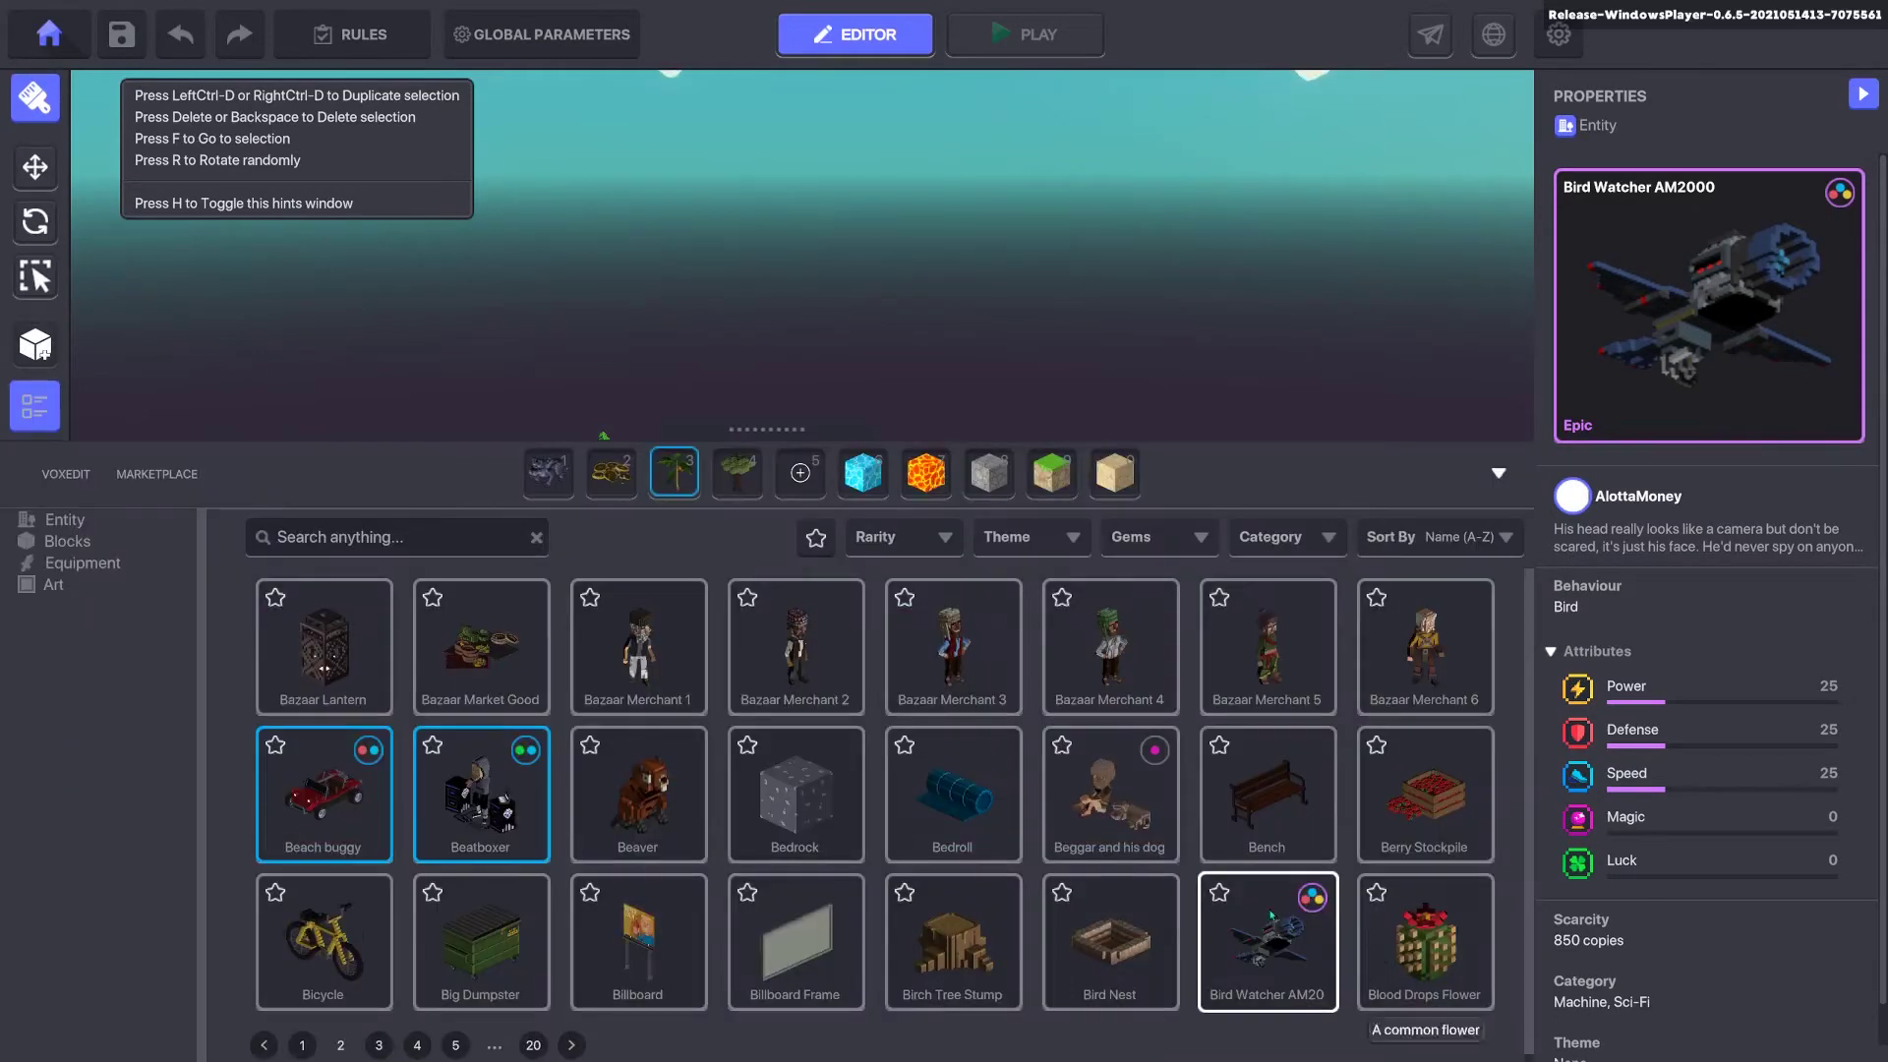
{"action": "left_click", "coordinate": [68, 587]}
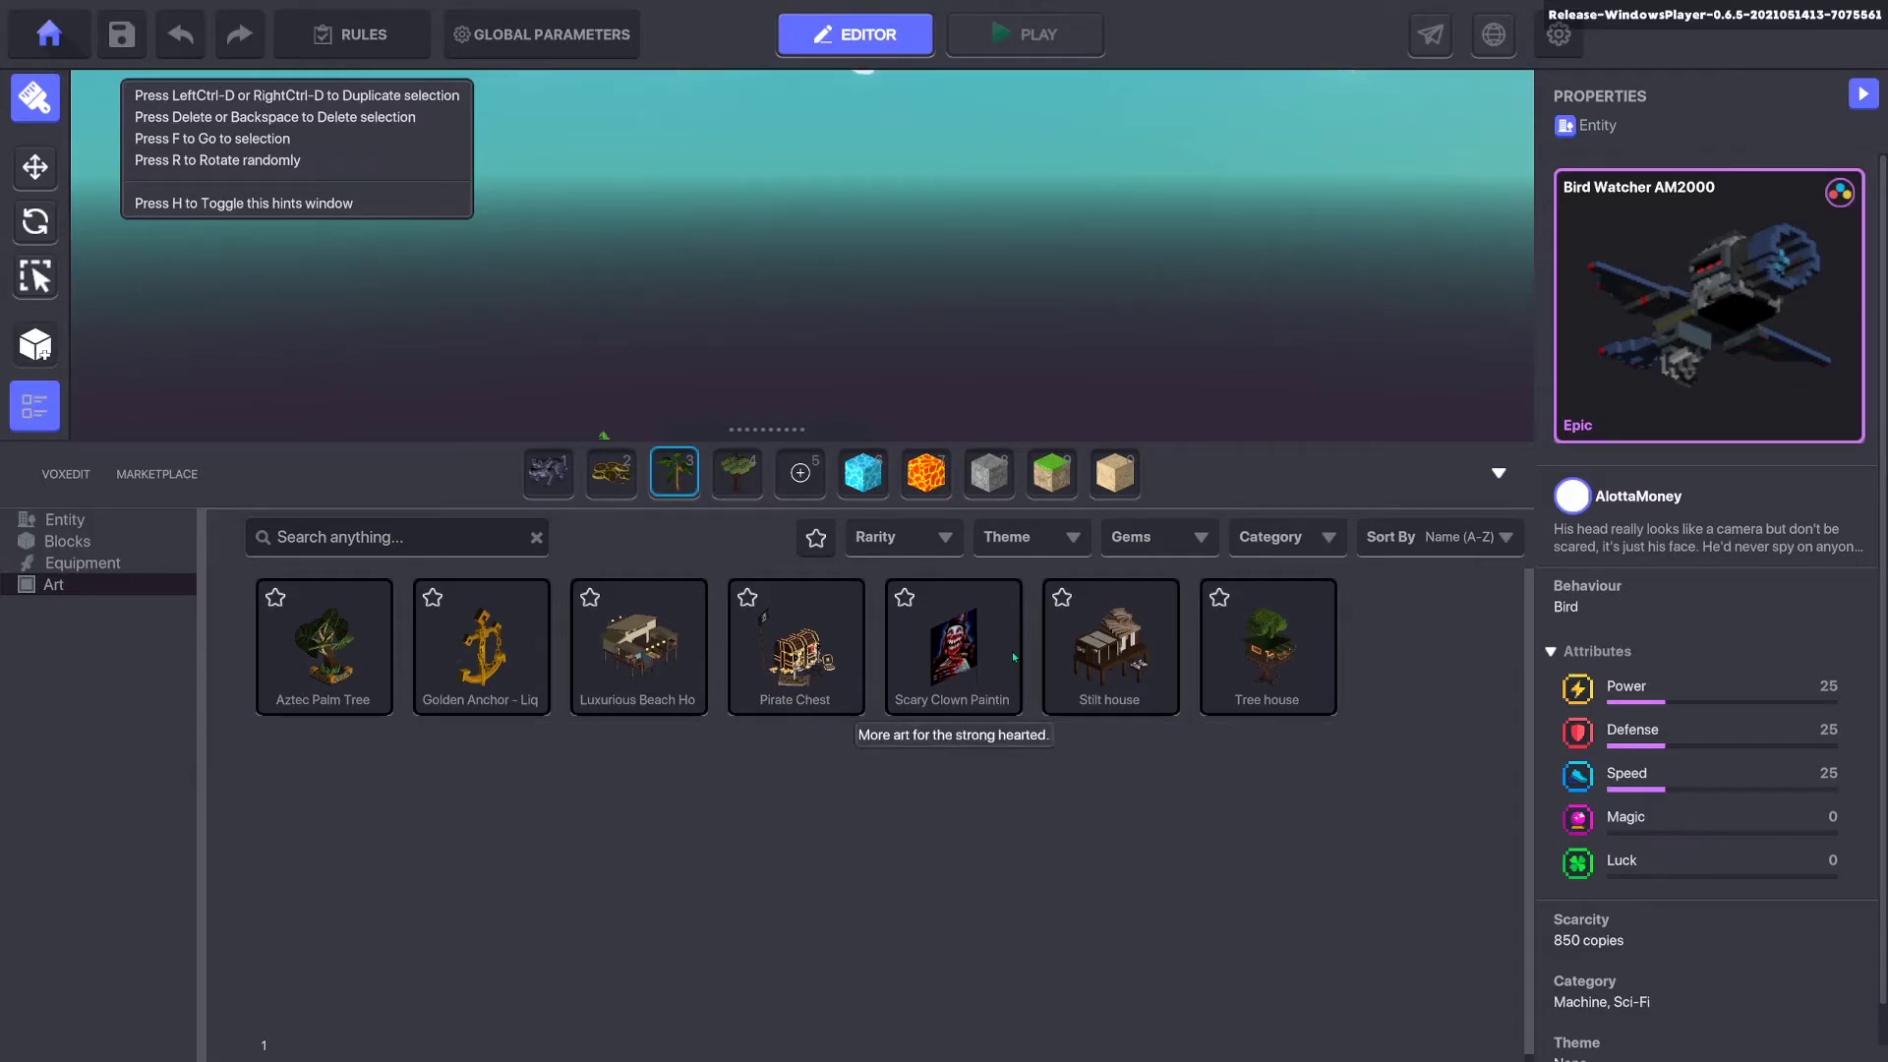
{"action": "left_click", "coordinate": [83, 563]}
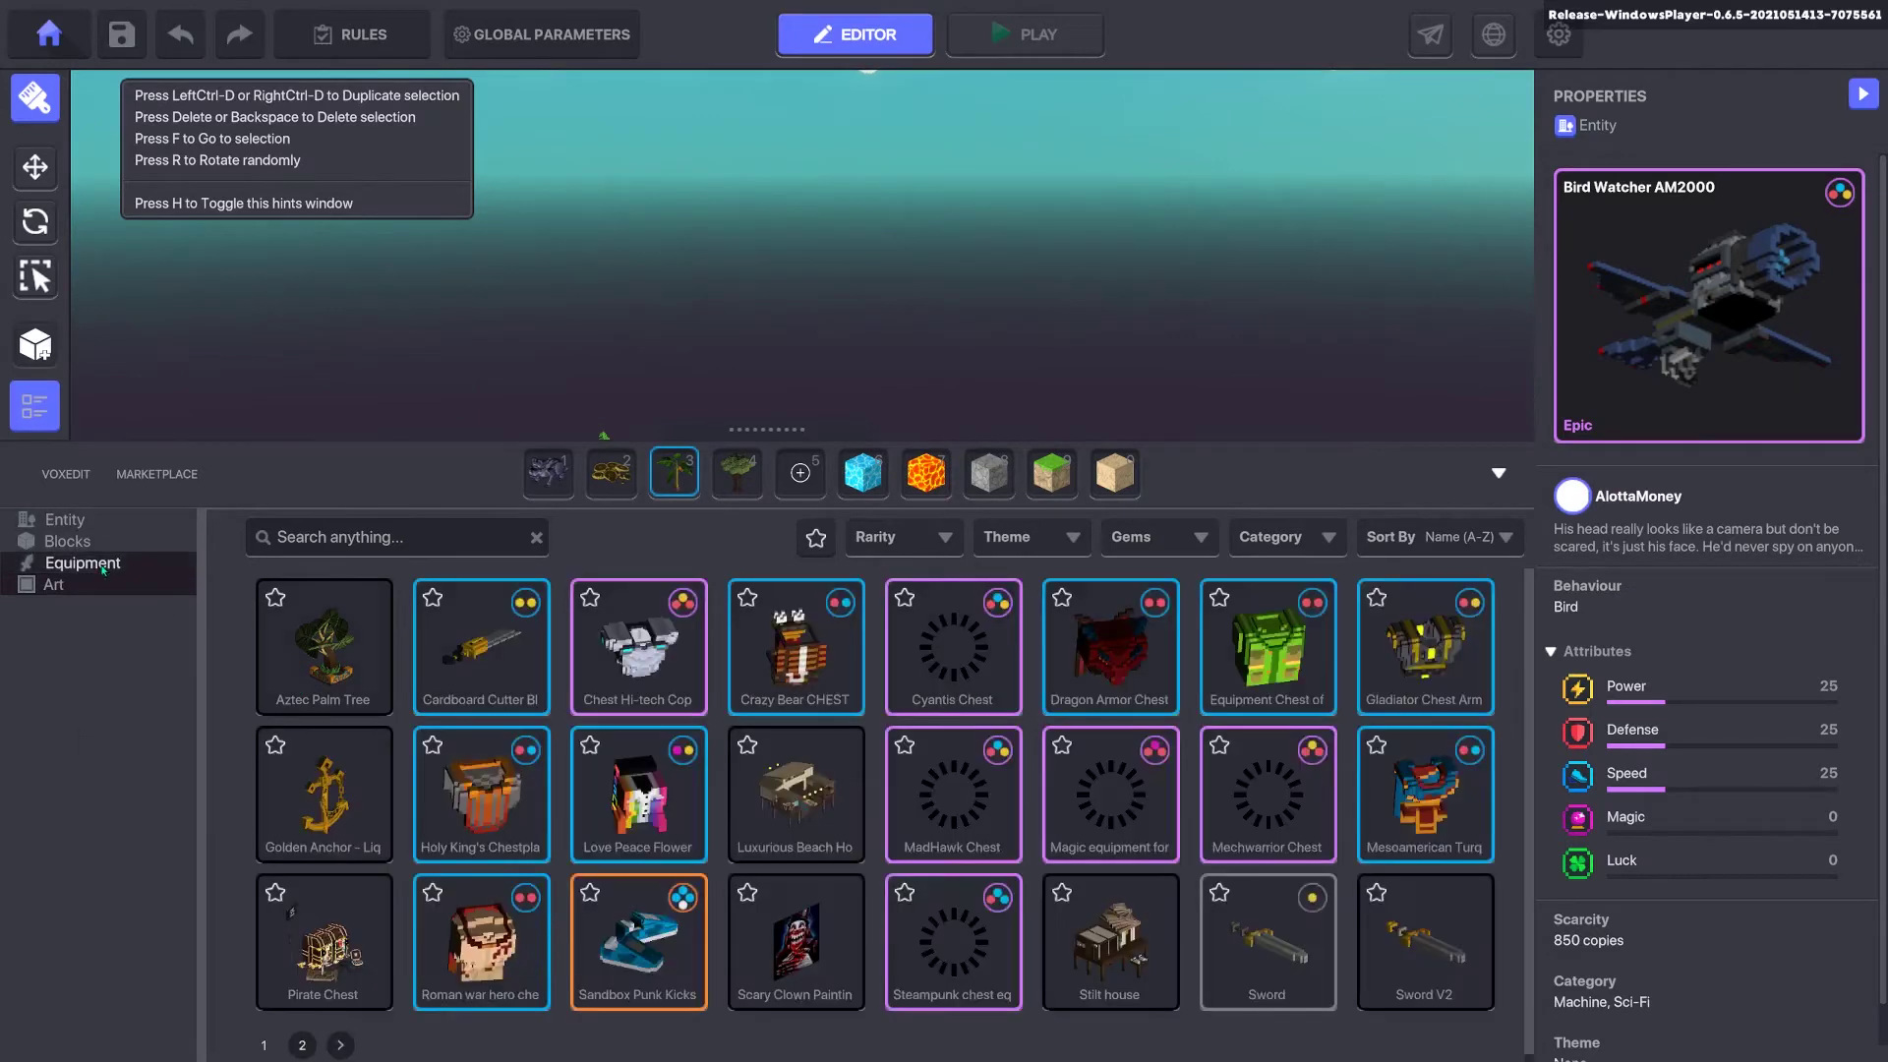
{"action": "scroll", "coordinate": [1269, 865], "scroll_direction": "down", "scroll_amount": 1}
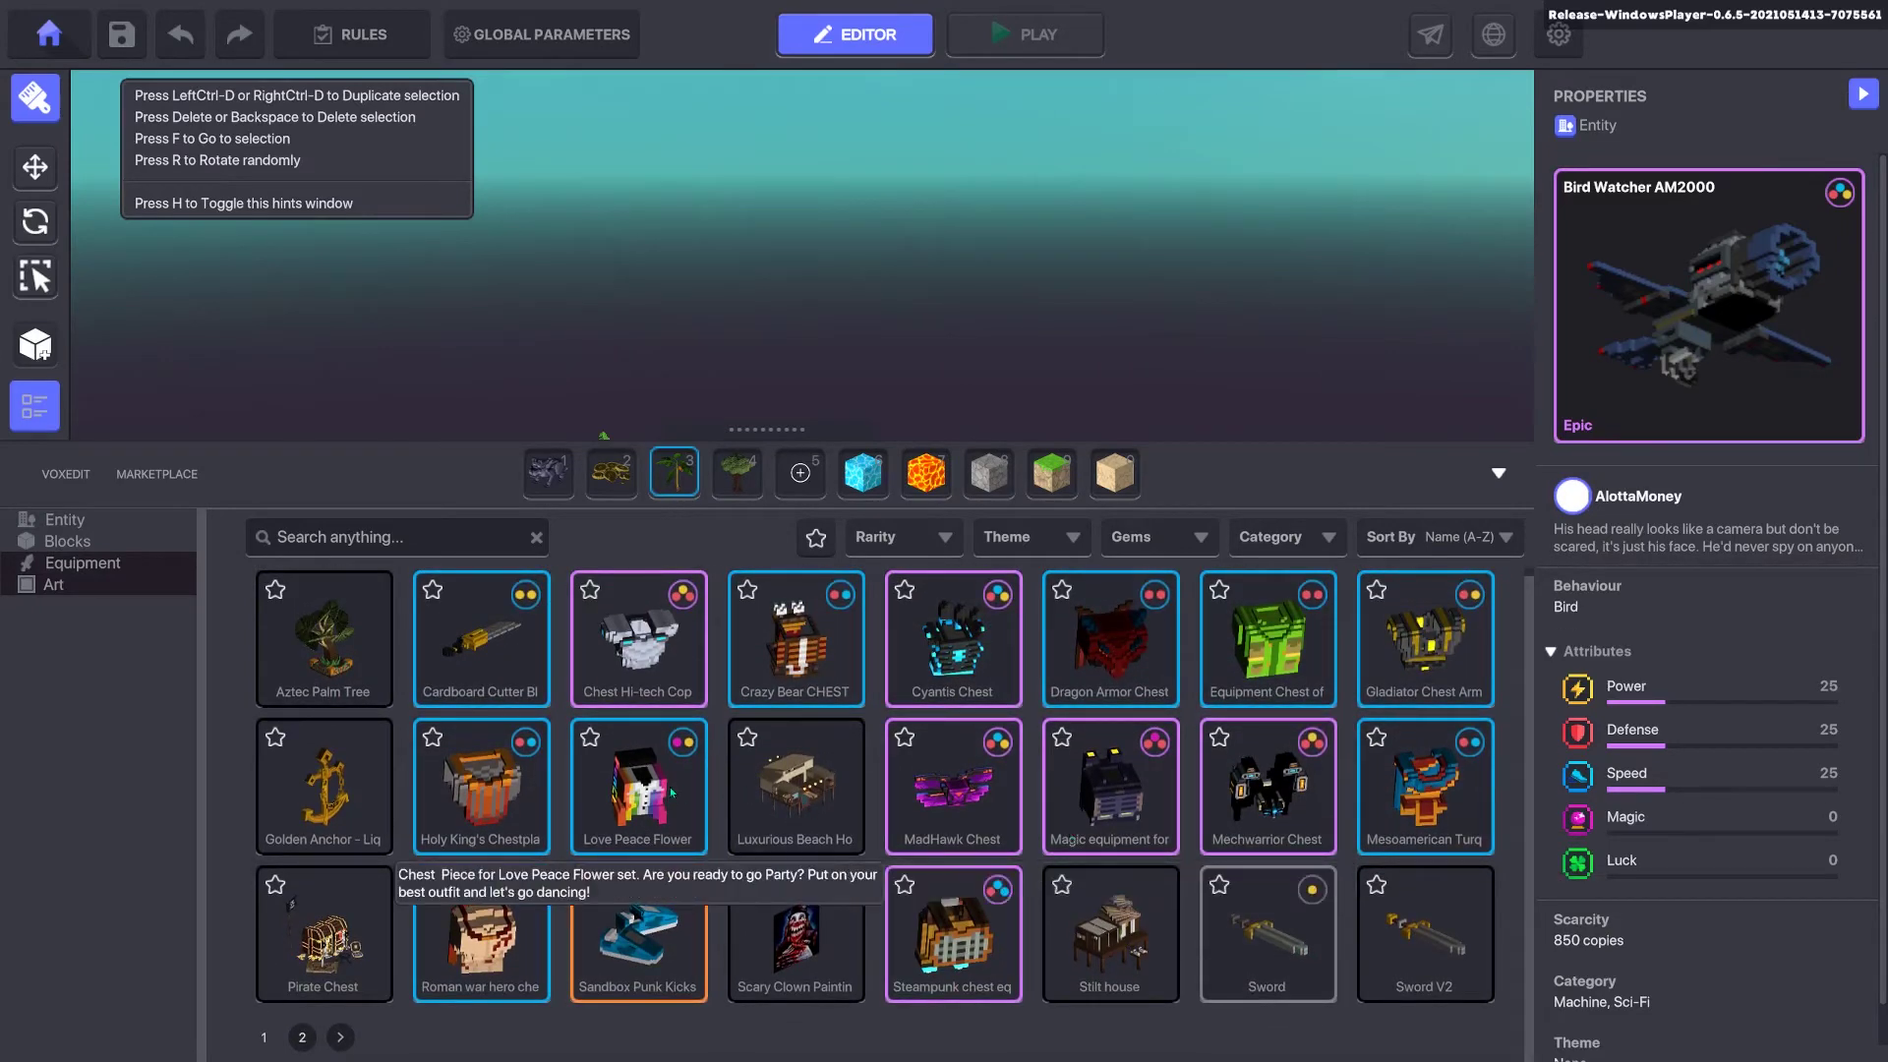
{"action": "left_click", "coordinate": [67, 541]}
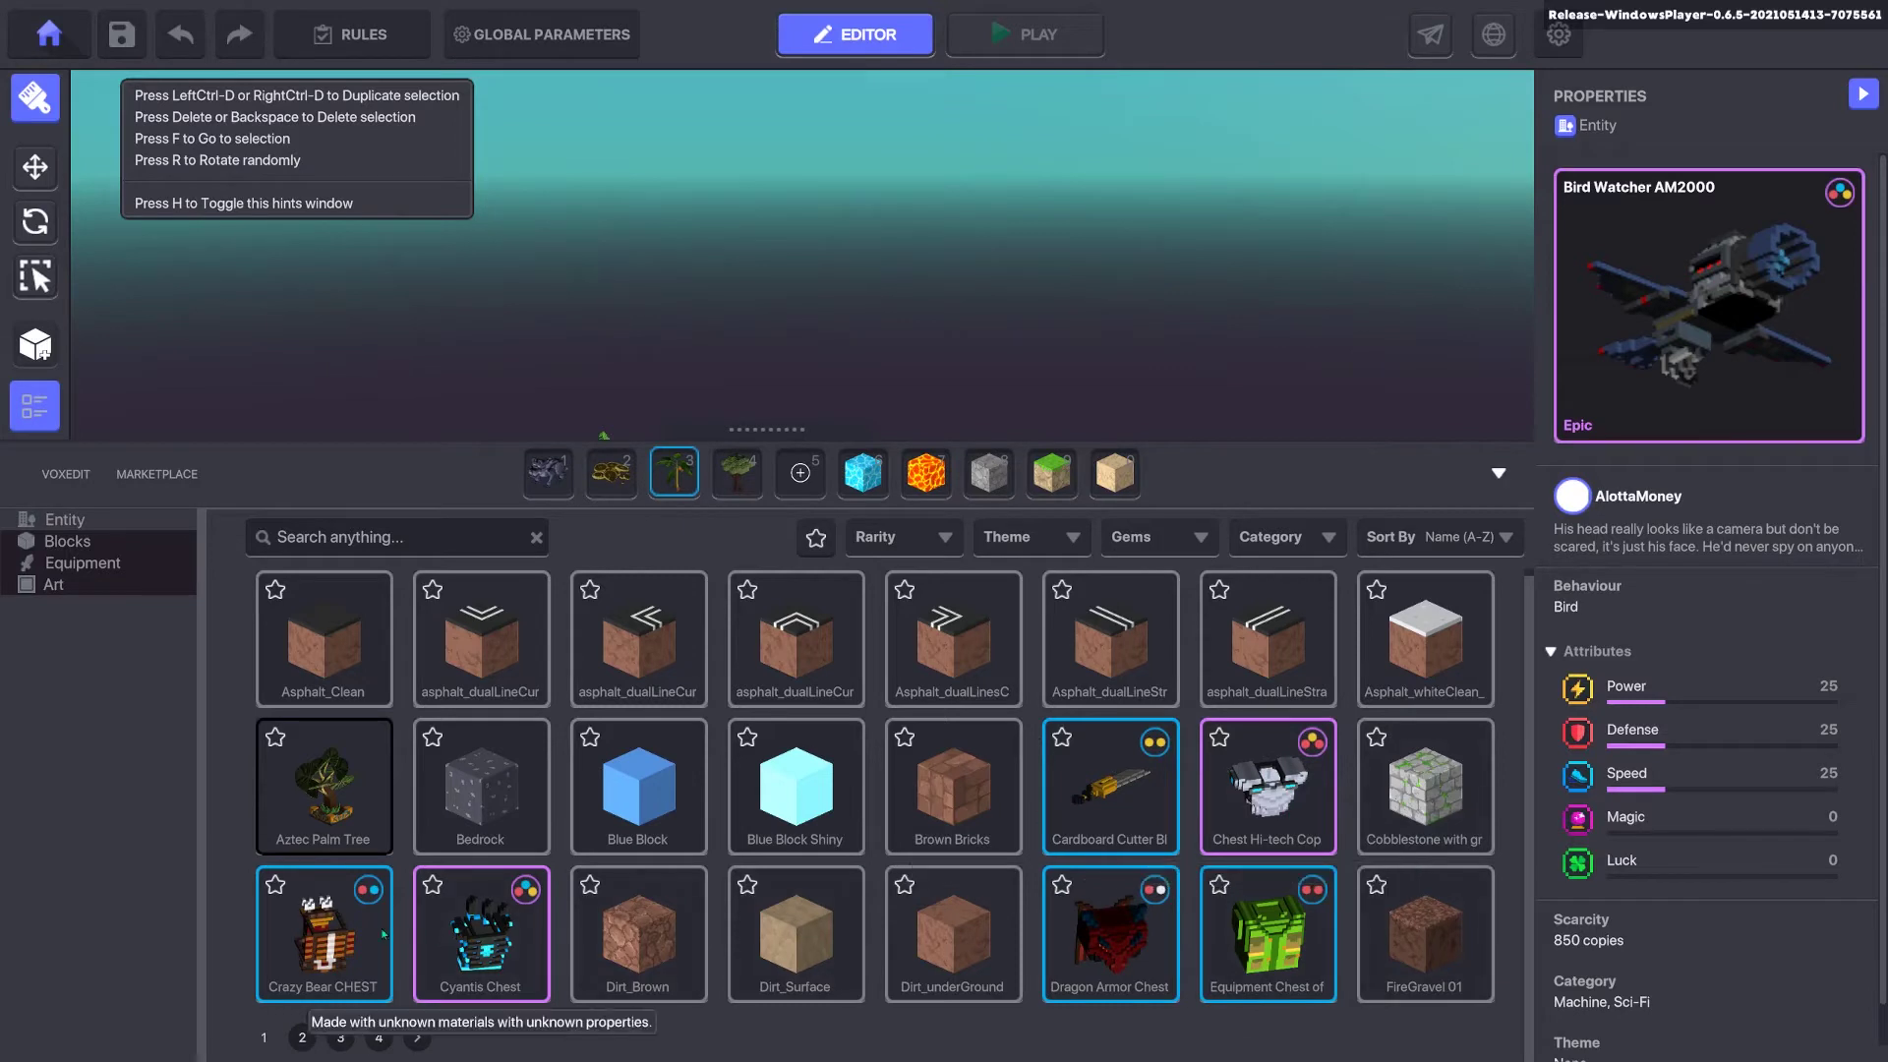
{"action": "left_click", "coordinate": [77, 520]}
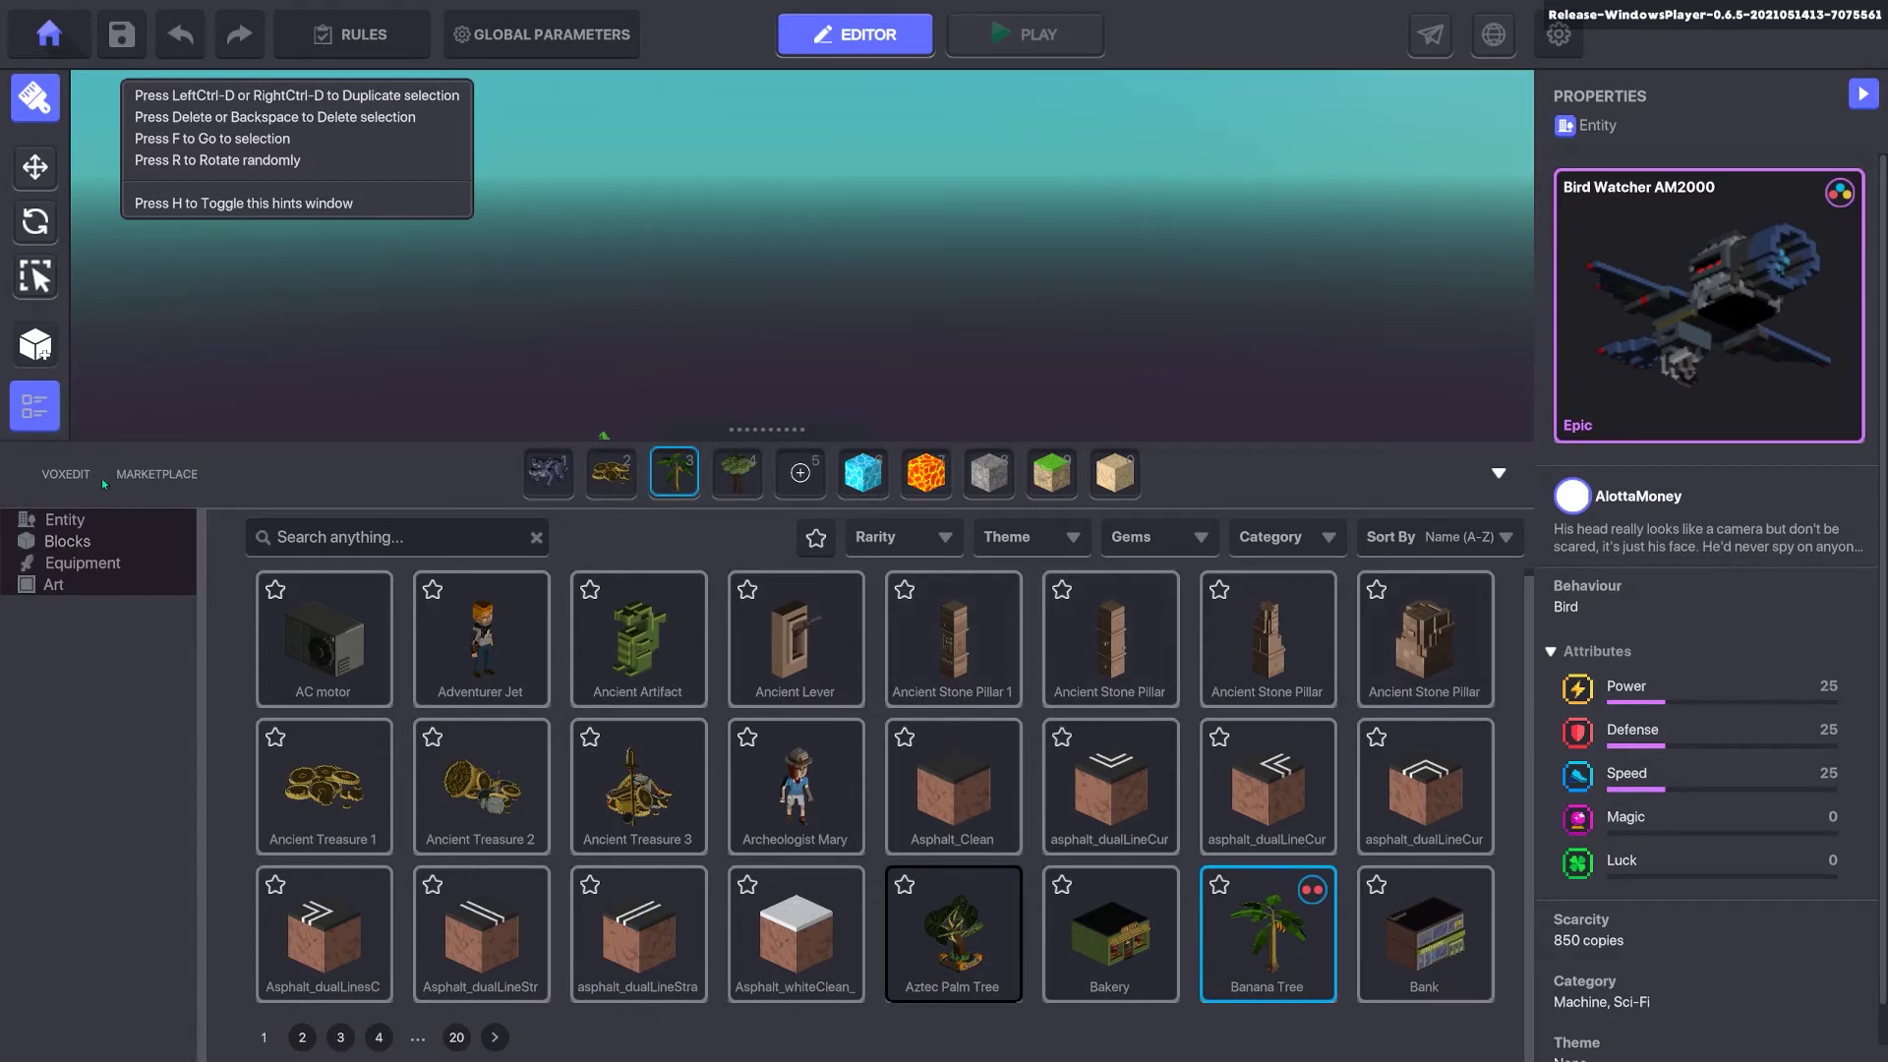
Step: Open The Sandbox NFT Marketplace in the browser, sort the listings by Lower price and look through the assets for sale
{"action": "left_click", "coordinate": [168, 476]}
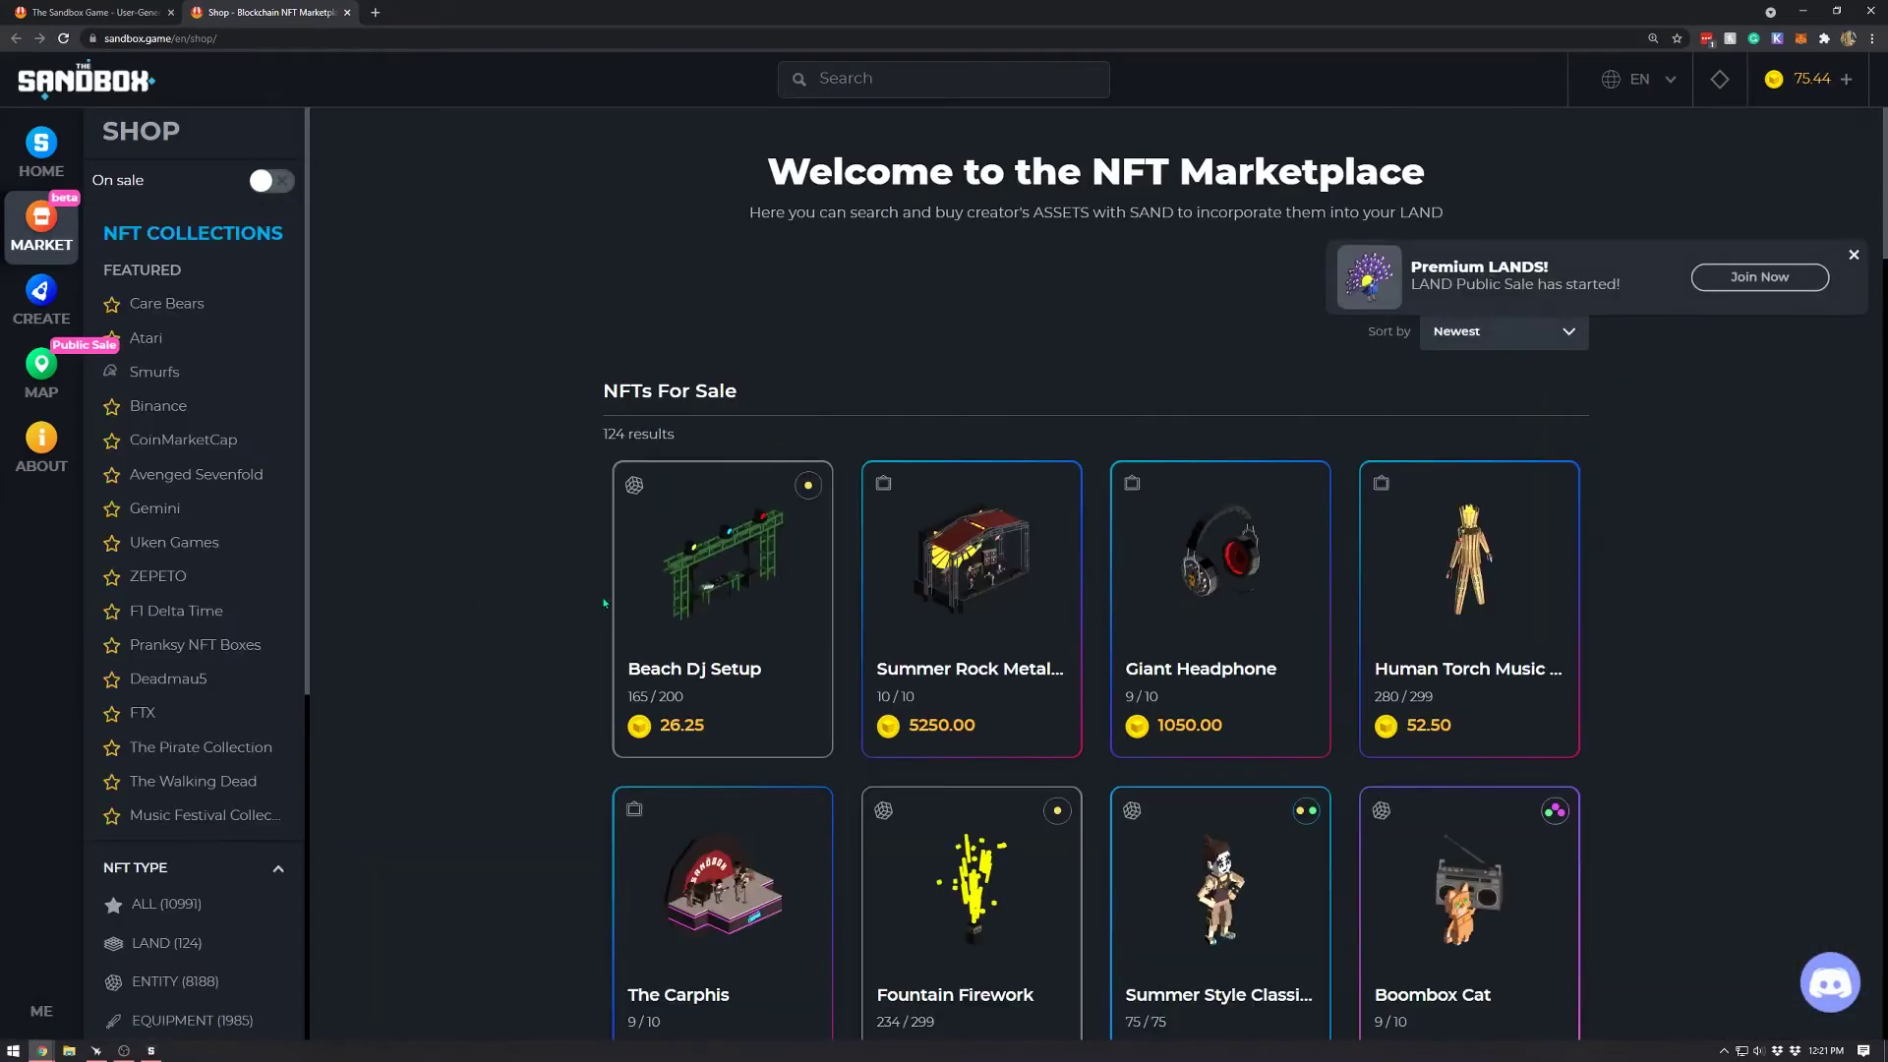
{"action": "scroll", "coordinate": [1644, 592], "scroll_direction": "down", "scroll_amount": 5}
{"action": "scroll", "coordinate": [1644, 605], "scroll_direction": "up", "scroll_amount": 5}
{"action": "left_click", "coordinate": [1505, 334]}
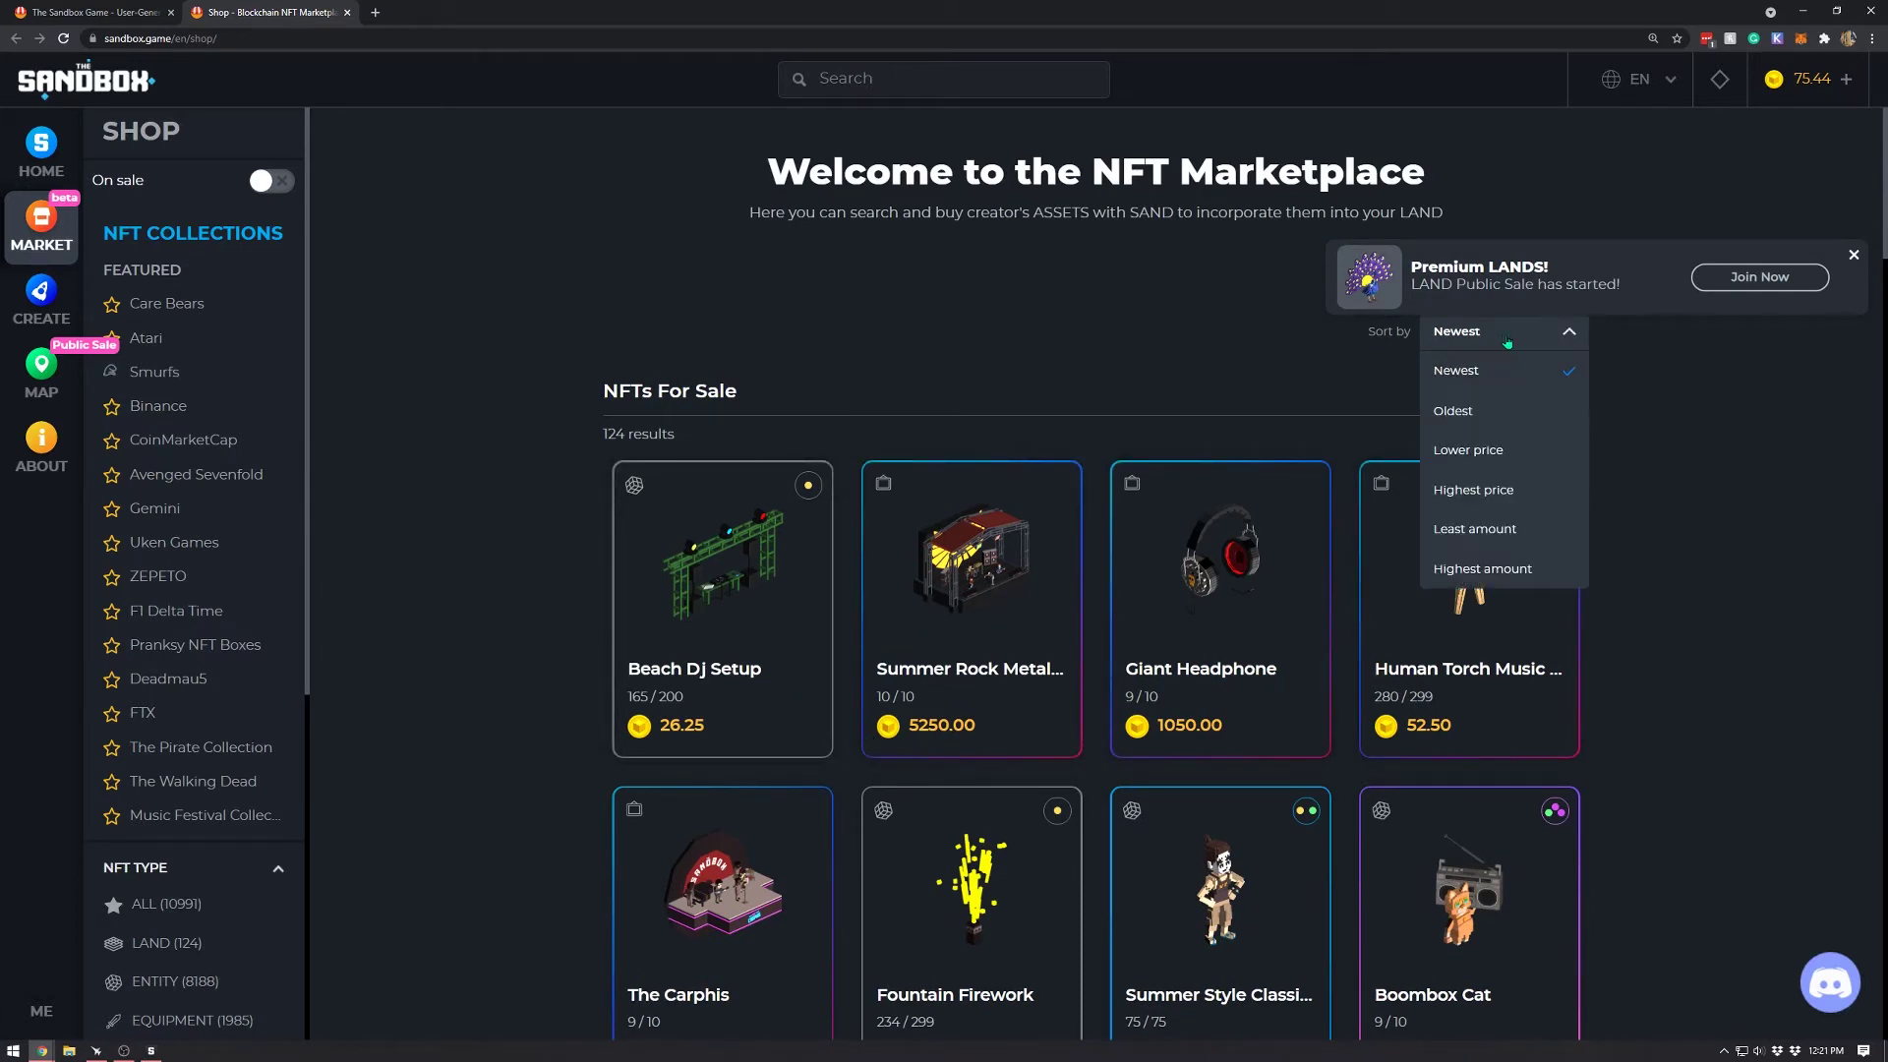
{"action": "left_click", "coordinate": [1475, 449]}
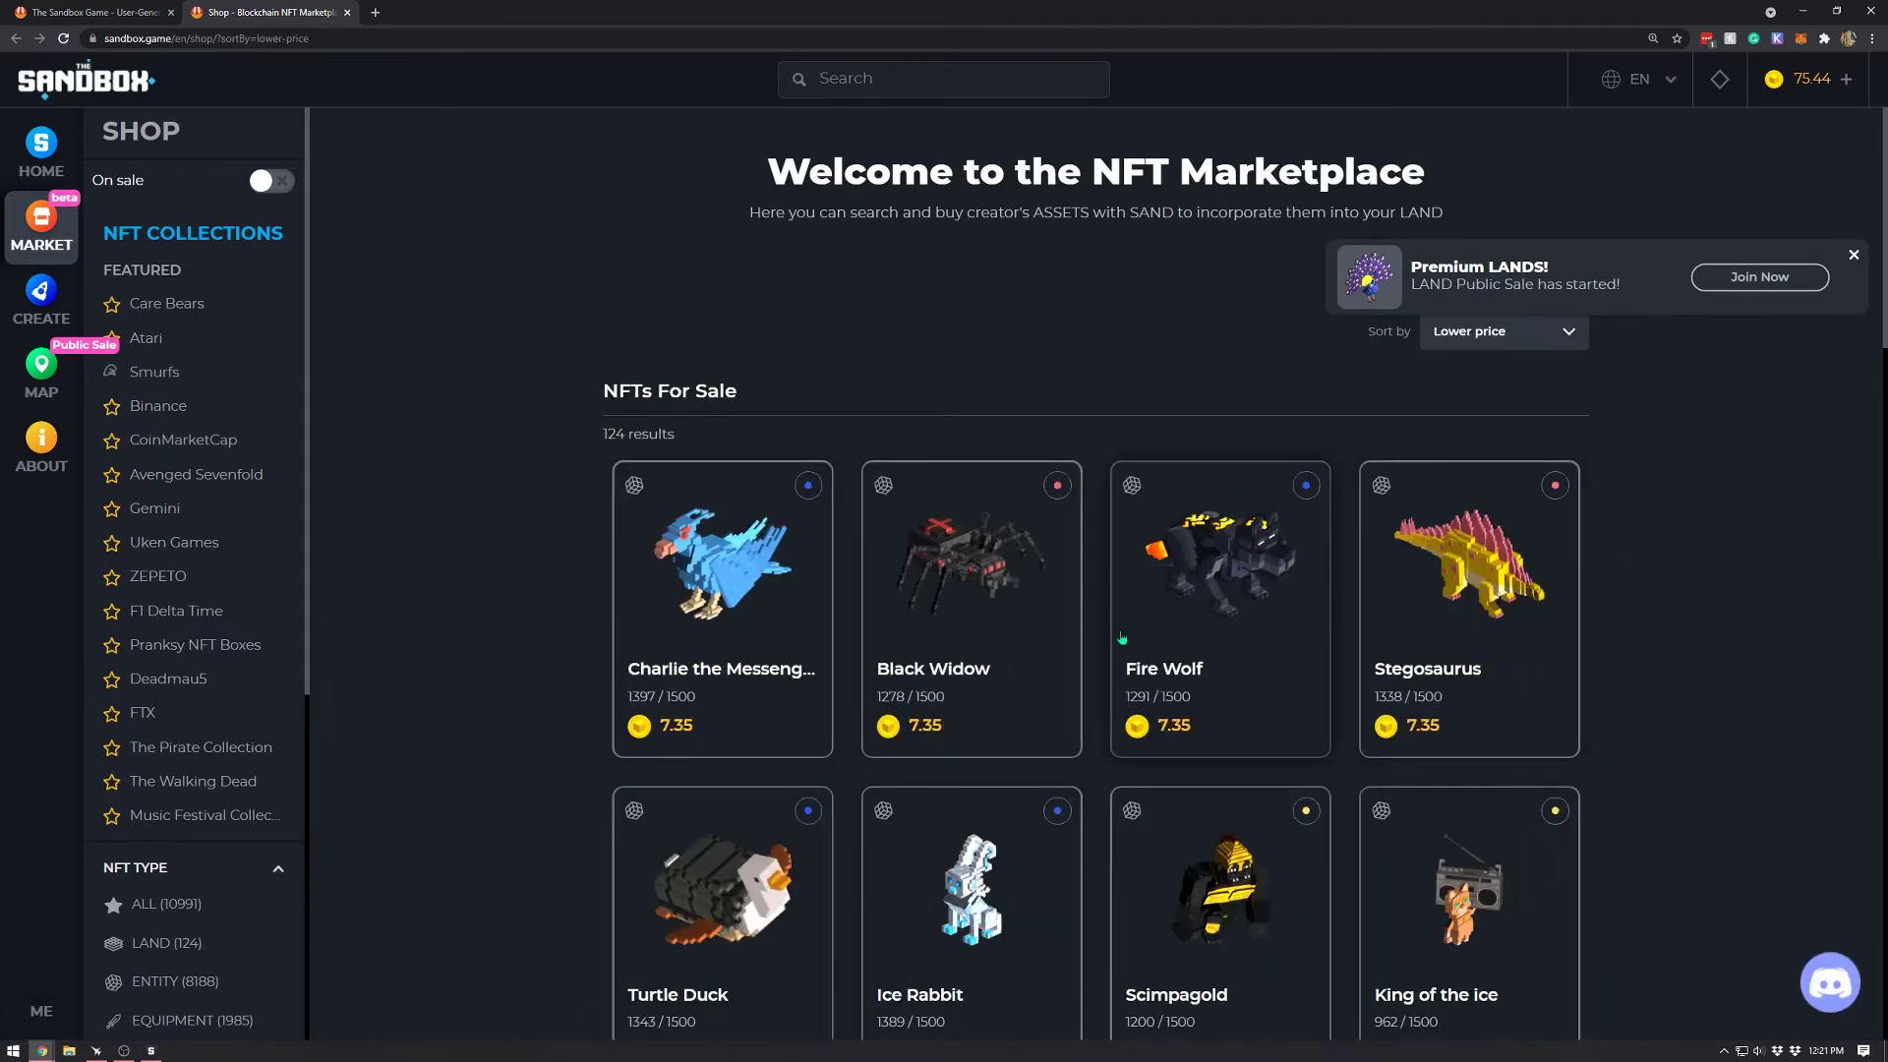
{"action": "scroll", "coordinate": [1003, 711], "scroll_direction": "down", "scroll_amount": 10}
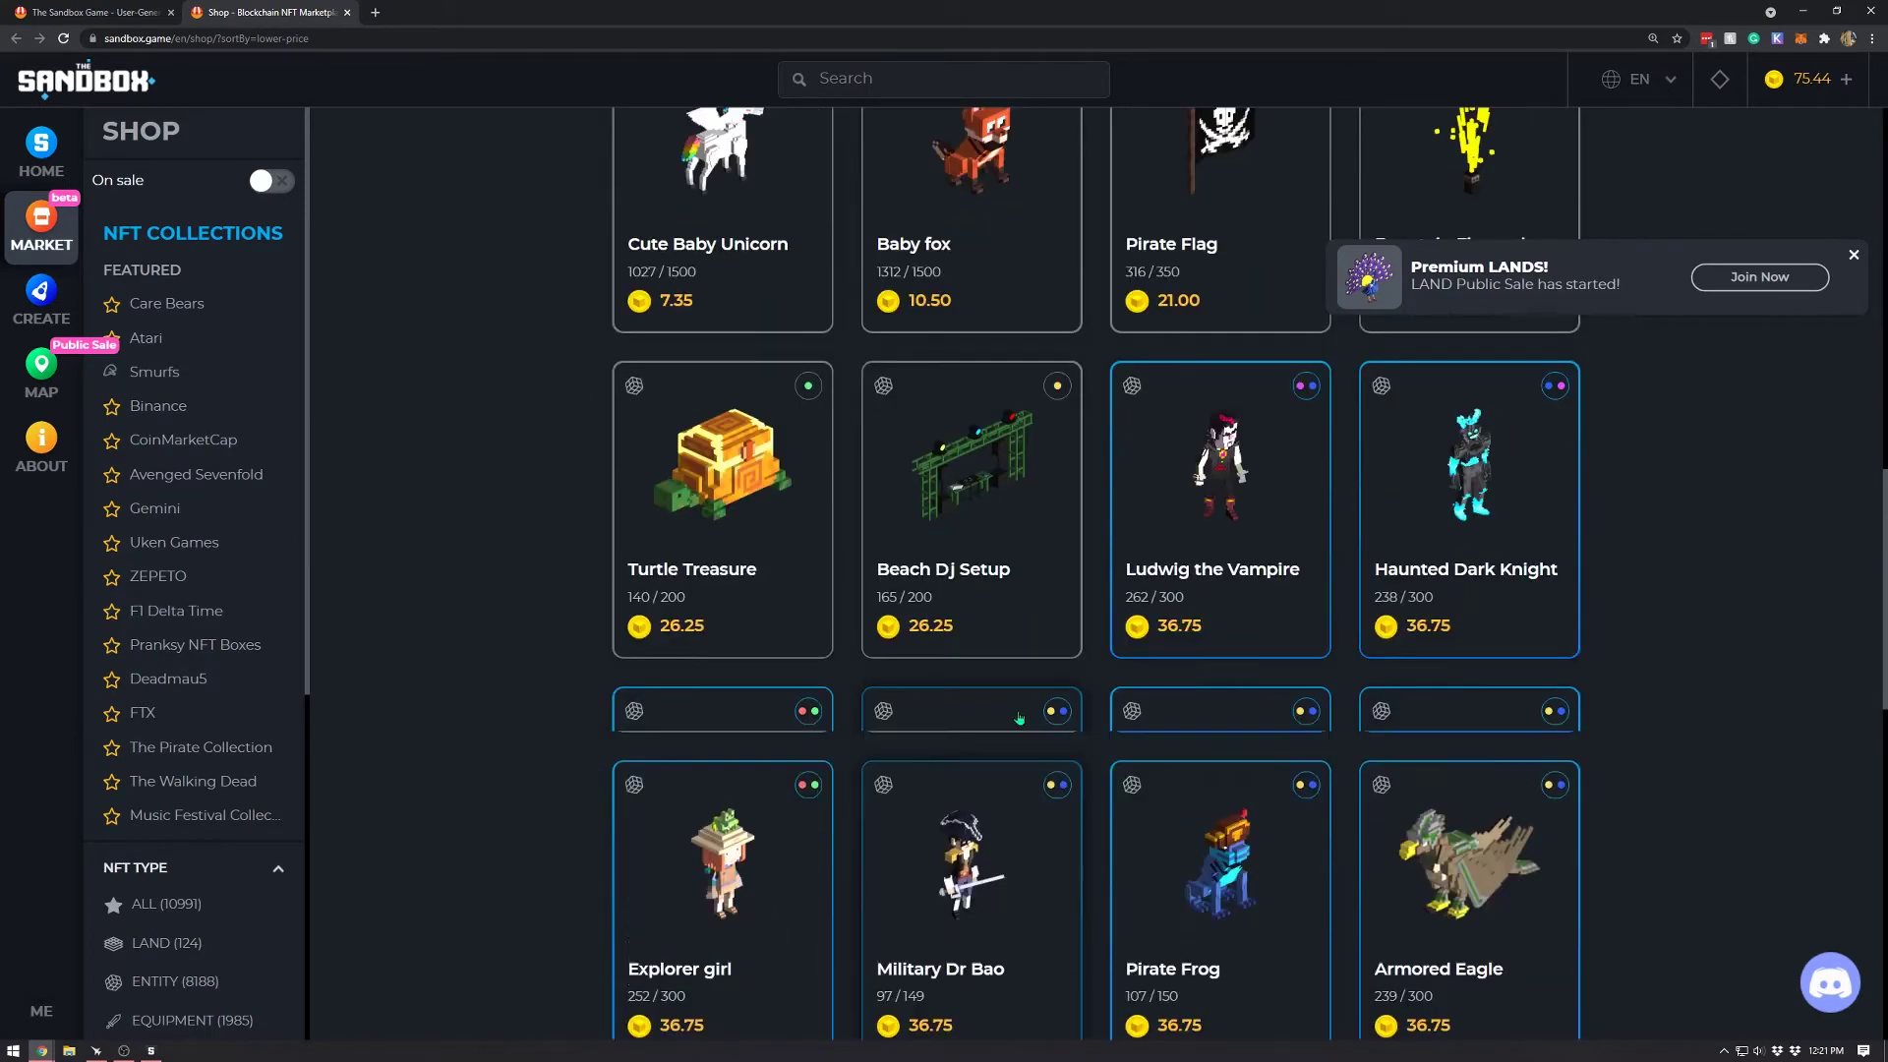
{"action": "scroll", "coordinate": [1054, 698], "scroll_direction": "up", "scroll_amount": 10}
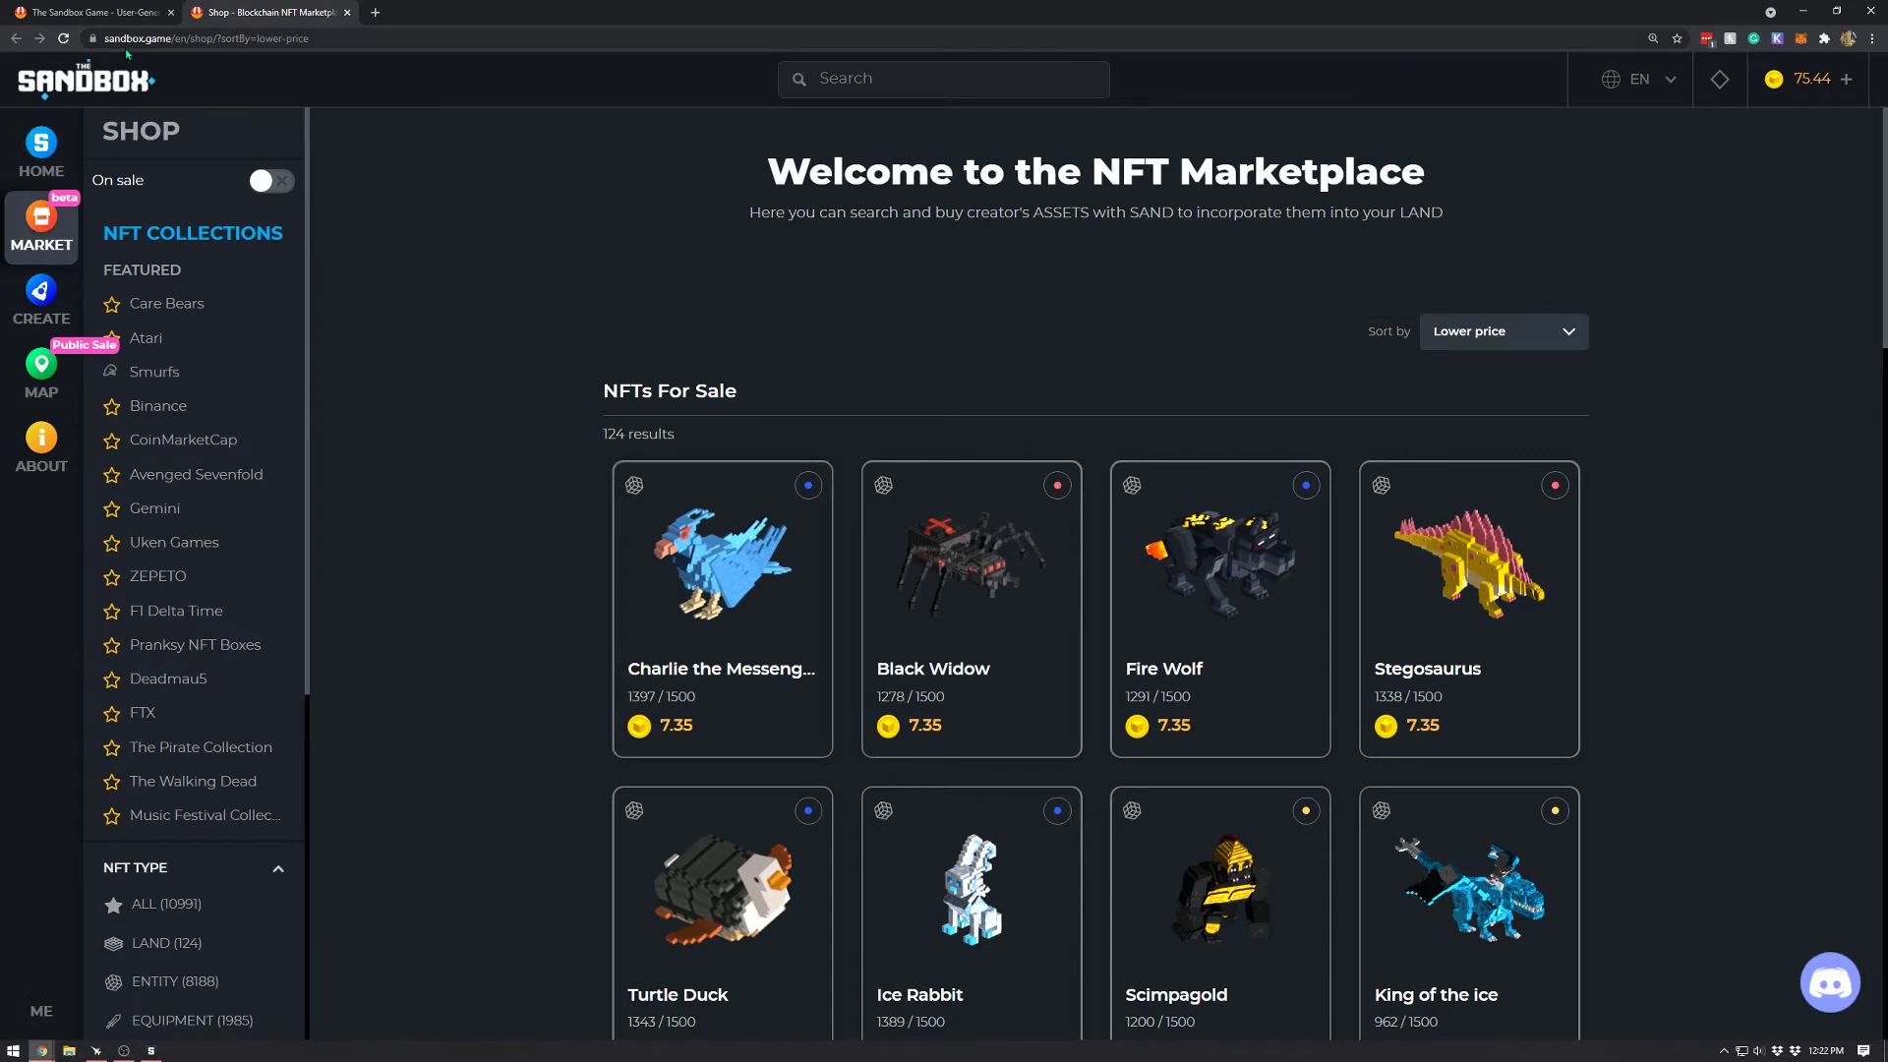
{"action": "left_click", "coordinate": [113, 13]}
{"action": "left_click", "coordinate": [290, 13]}
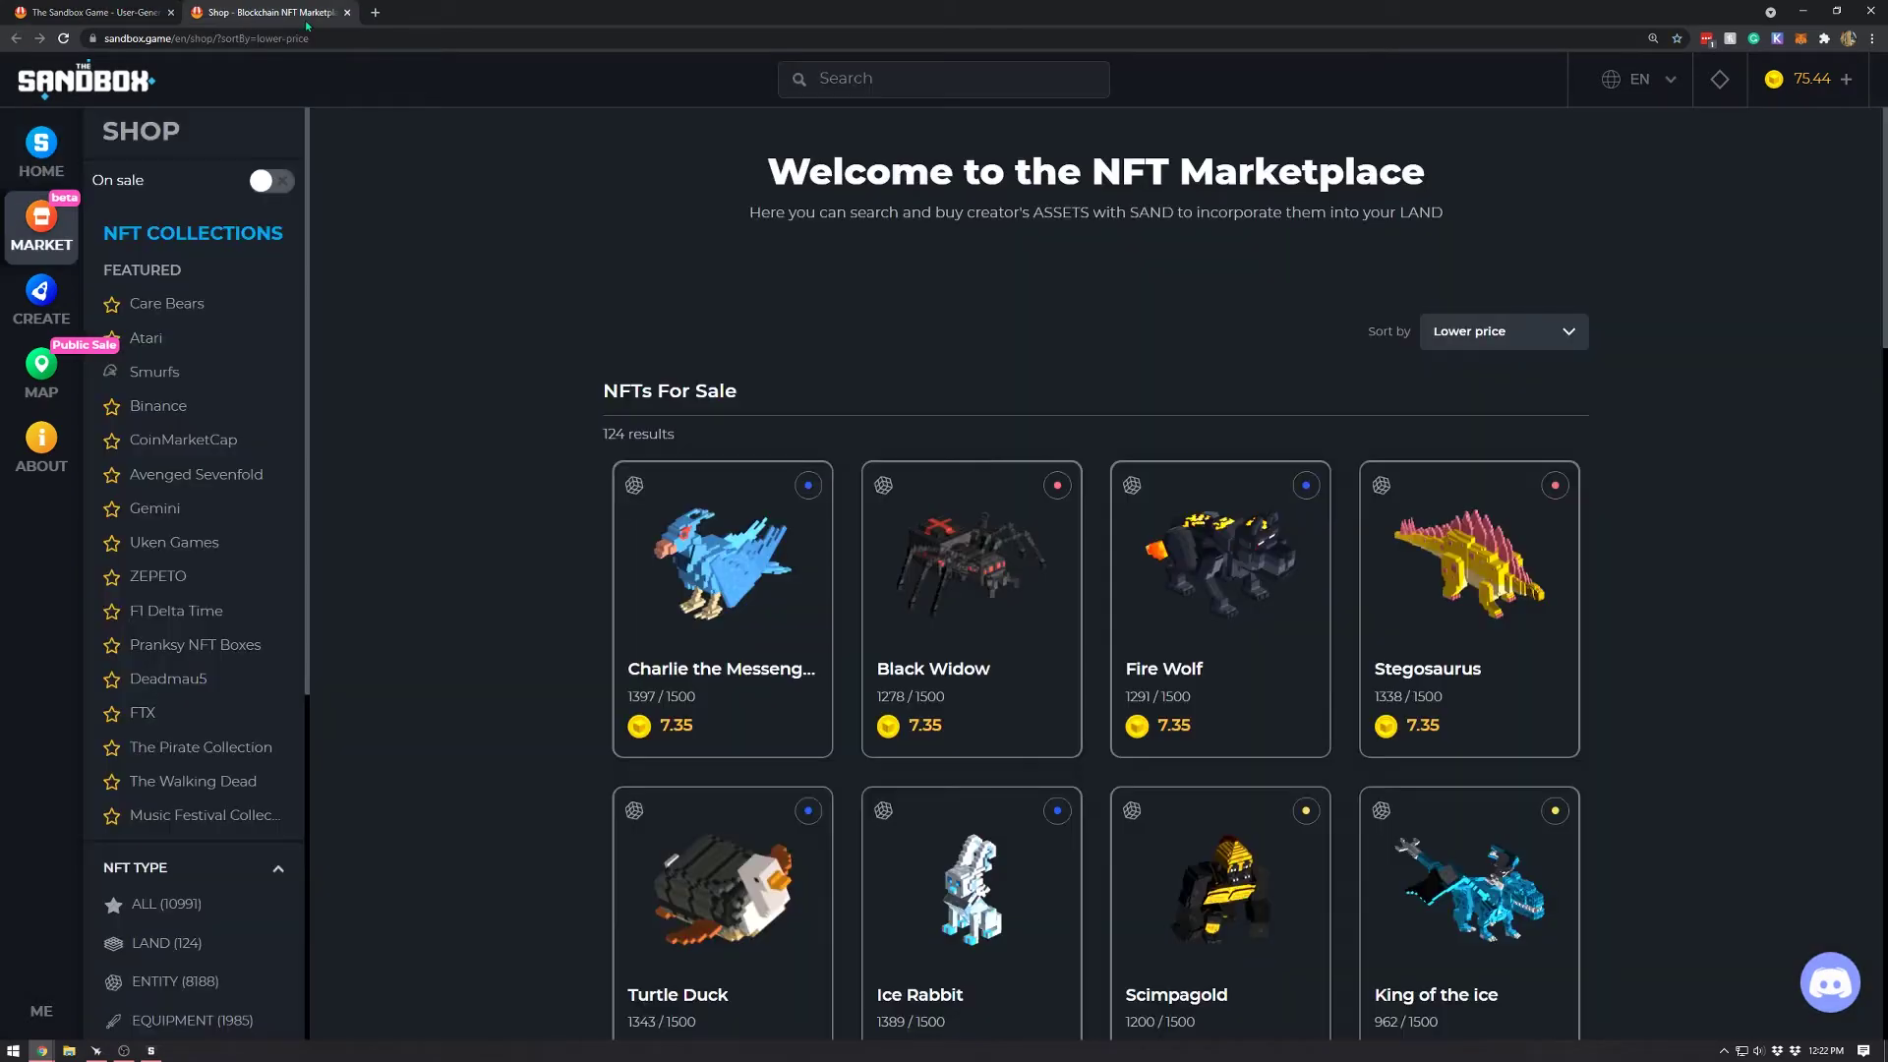
Step: Switch back to Game Maker and place more Bird Watcher AM2000 assets over the water beside the leafy island
{"action": "key", "text": "alt+Tab"}
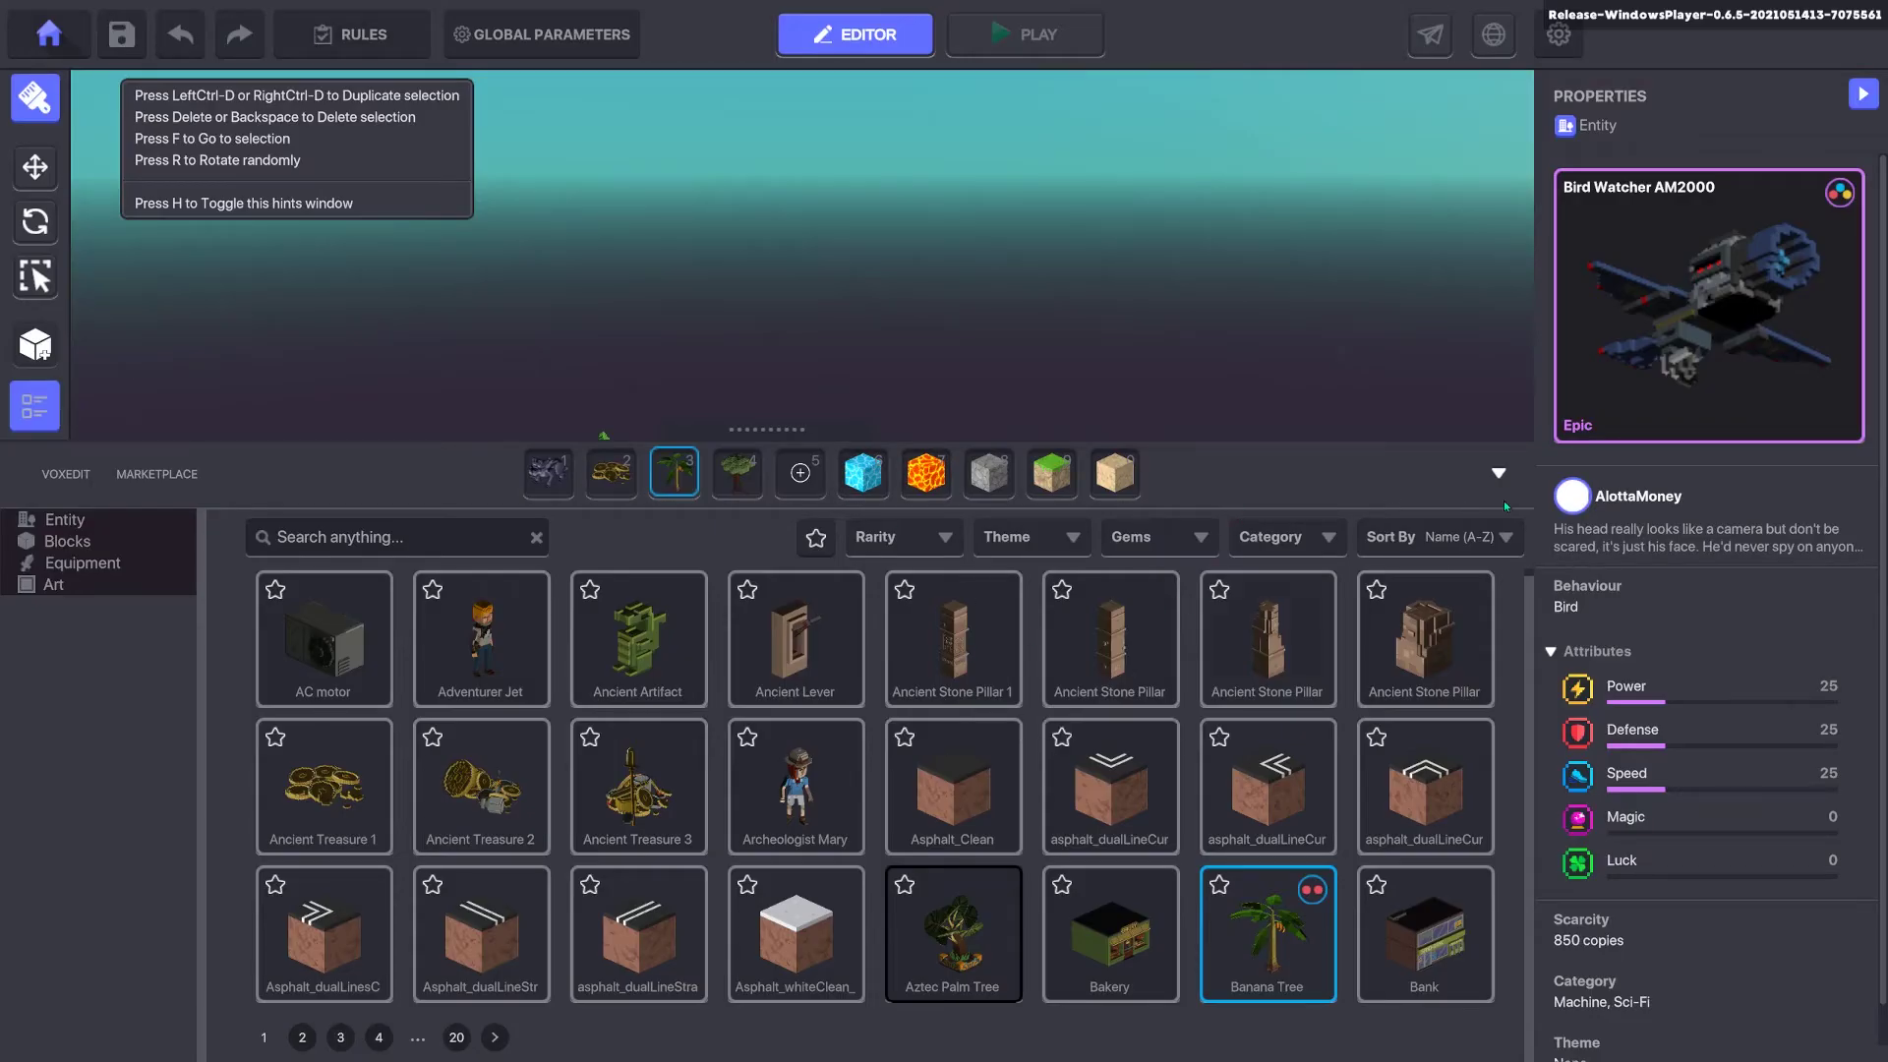
{"action": "left_click", "coordinate": [1499, 473]}
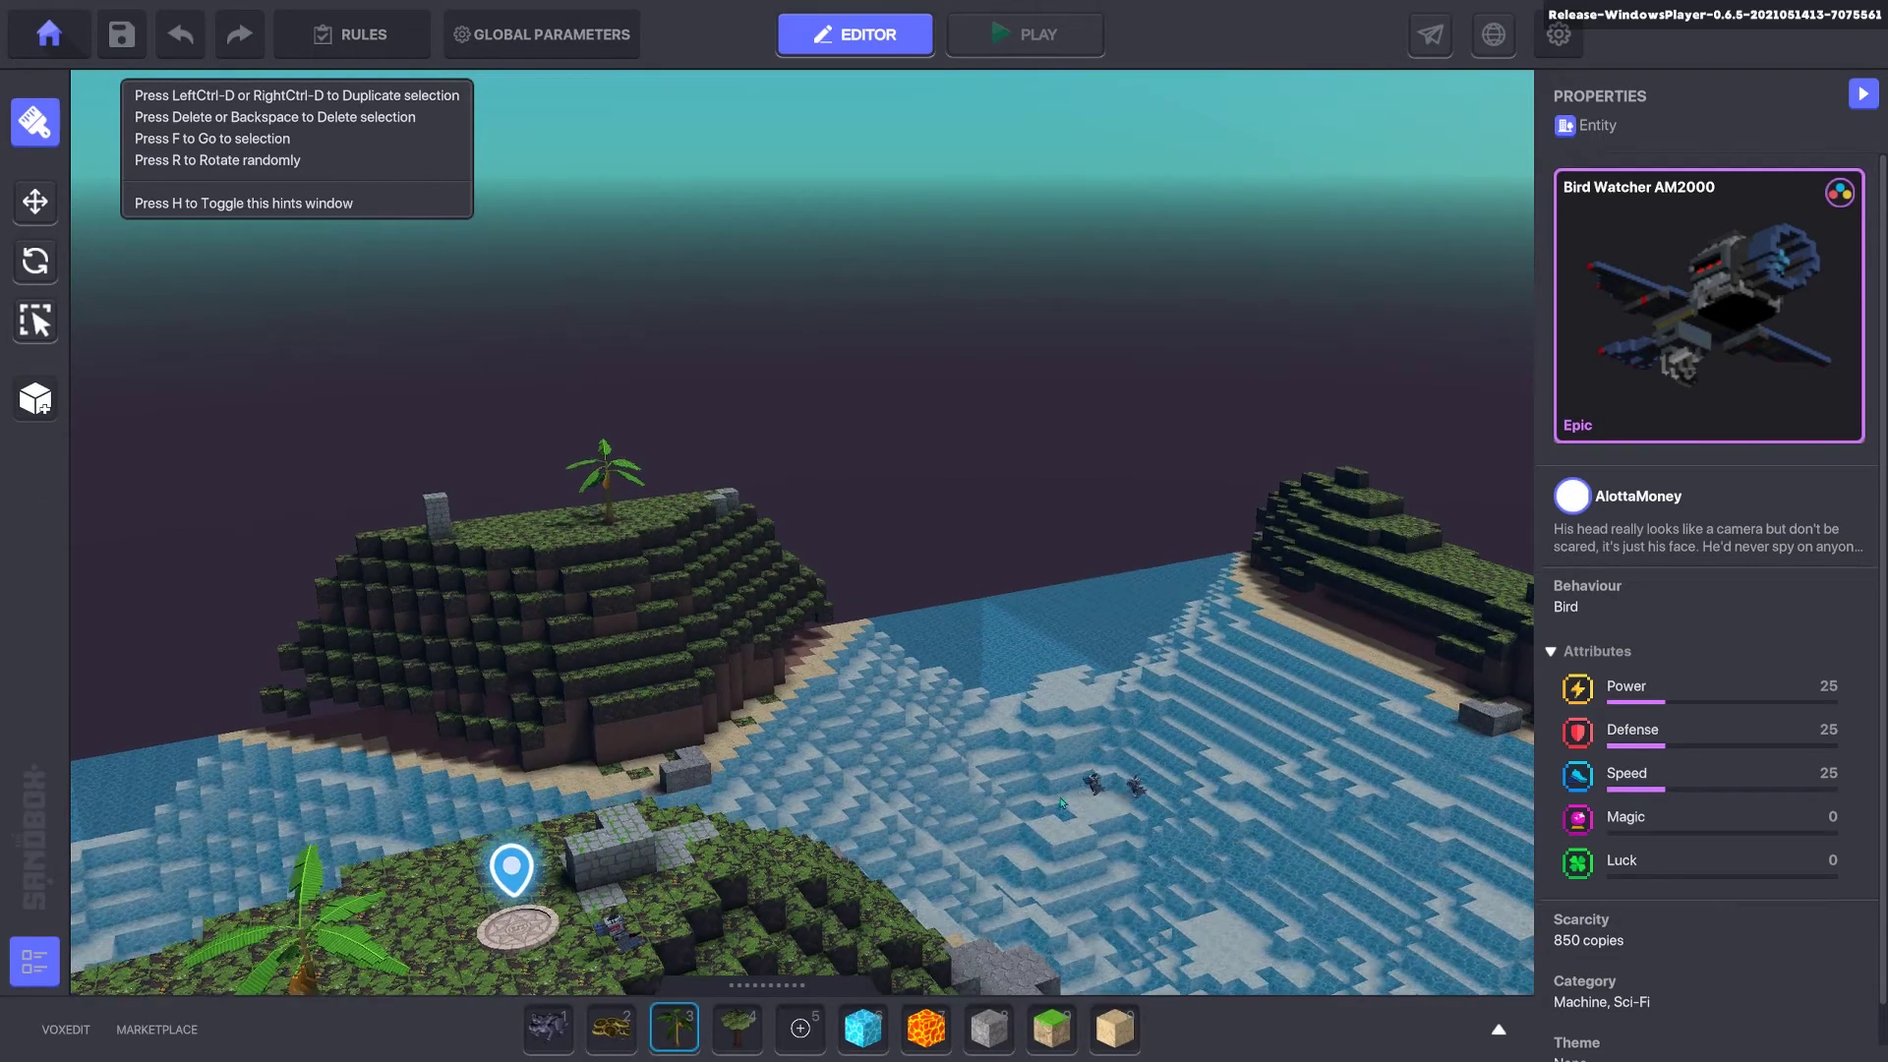
Step: Play-test the experience, running the avatar across the leafy plateau past the stone ruins to the banana trees and swinging the sword
{"action": "left_click", "coordinate": [1025, 35]}
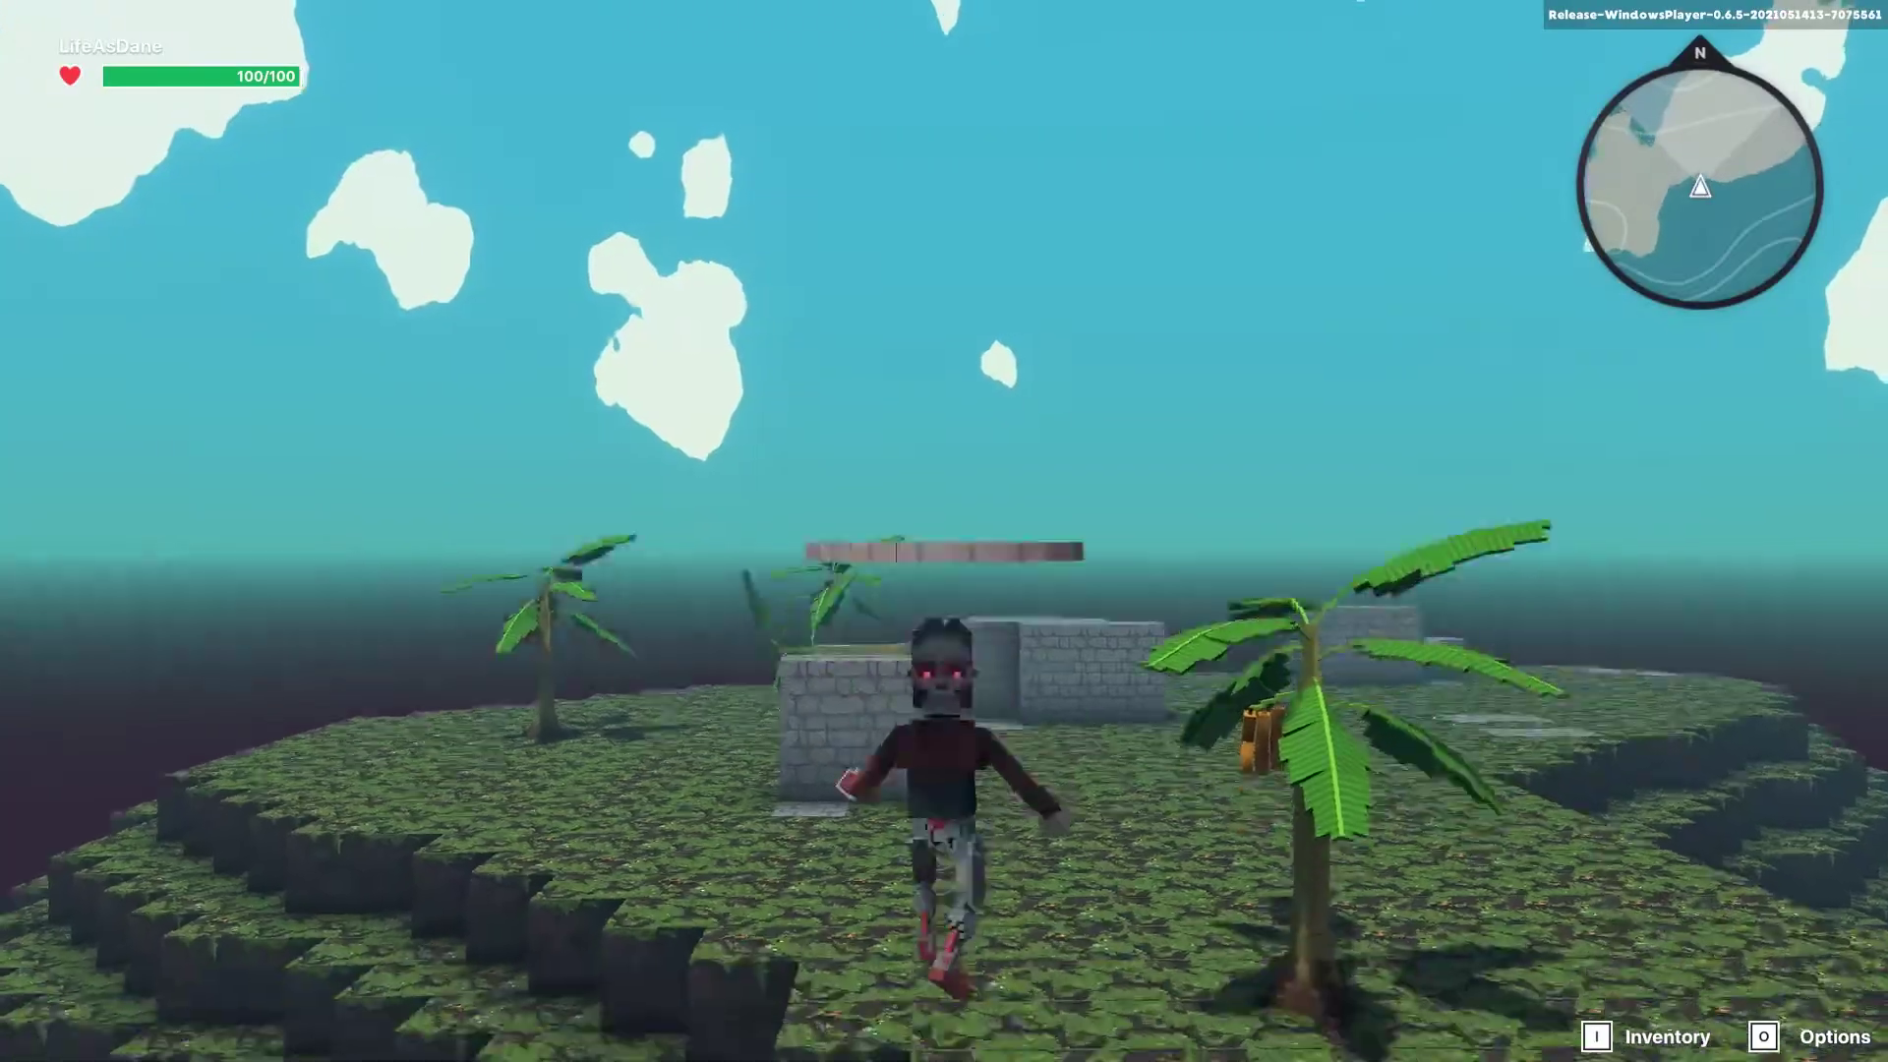
{"action": "key", "text": "s"}
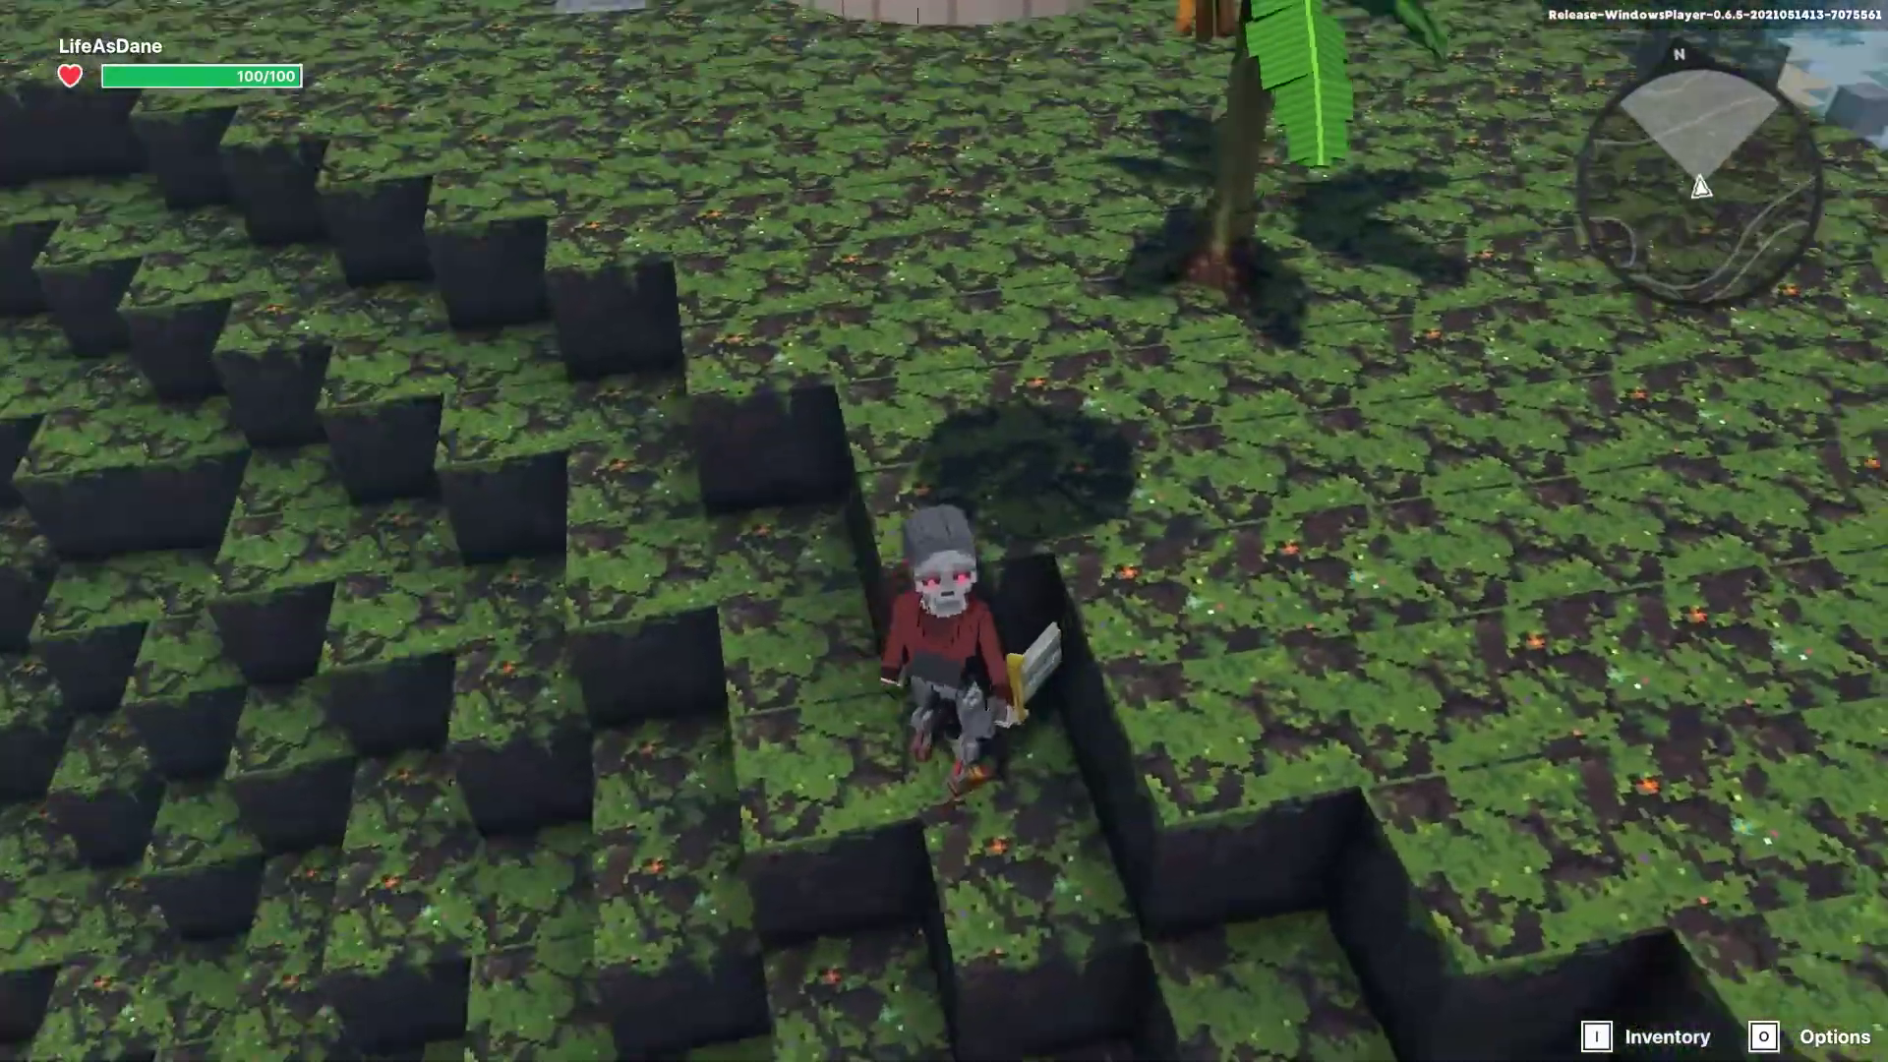
{"action": "key", "text": "w"}
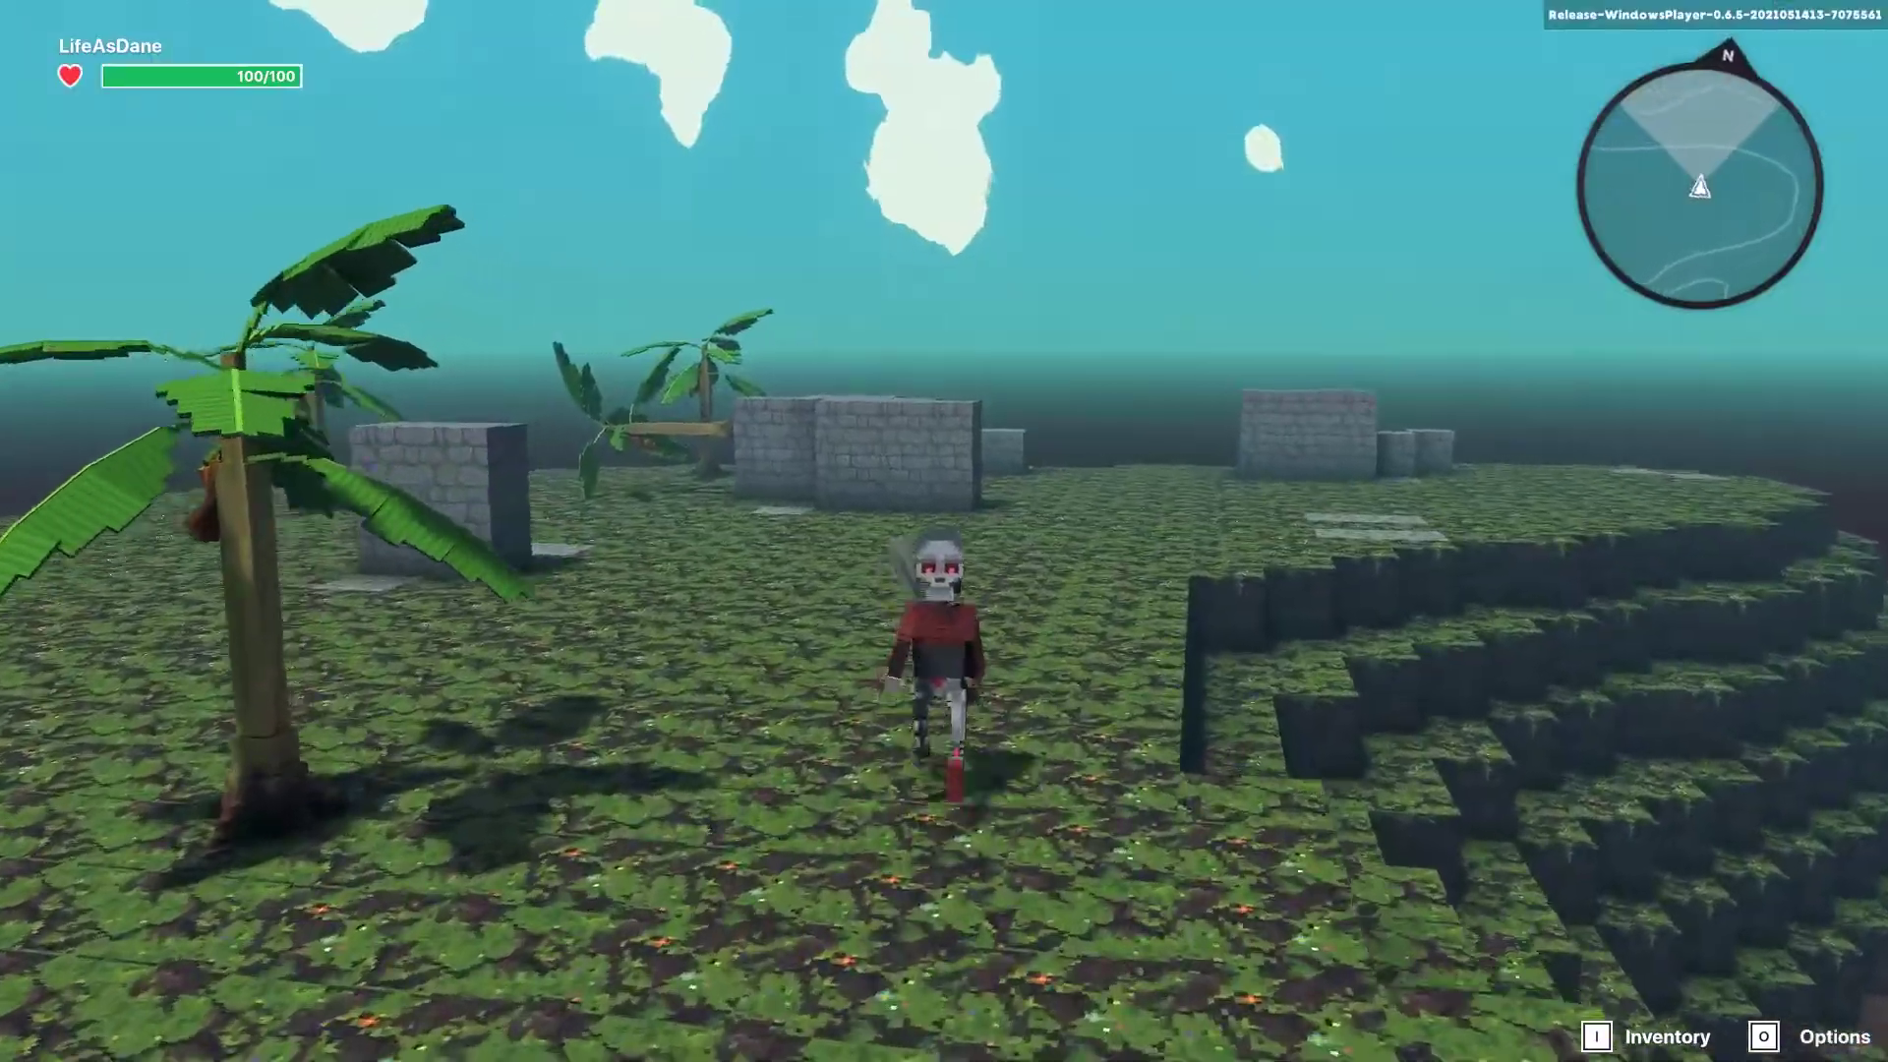
{"action": "key", "text": "w"}
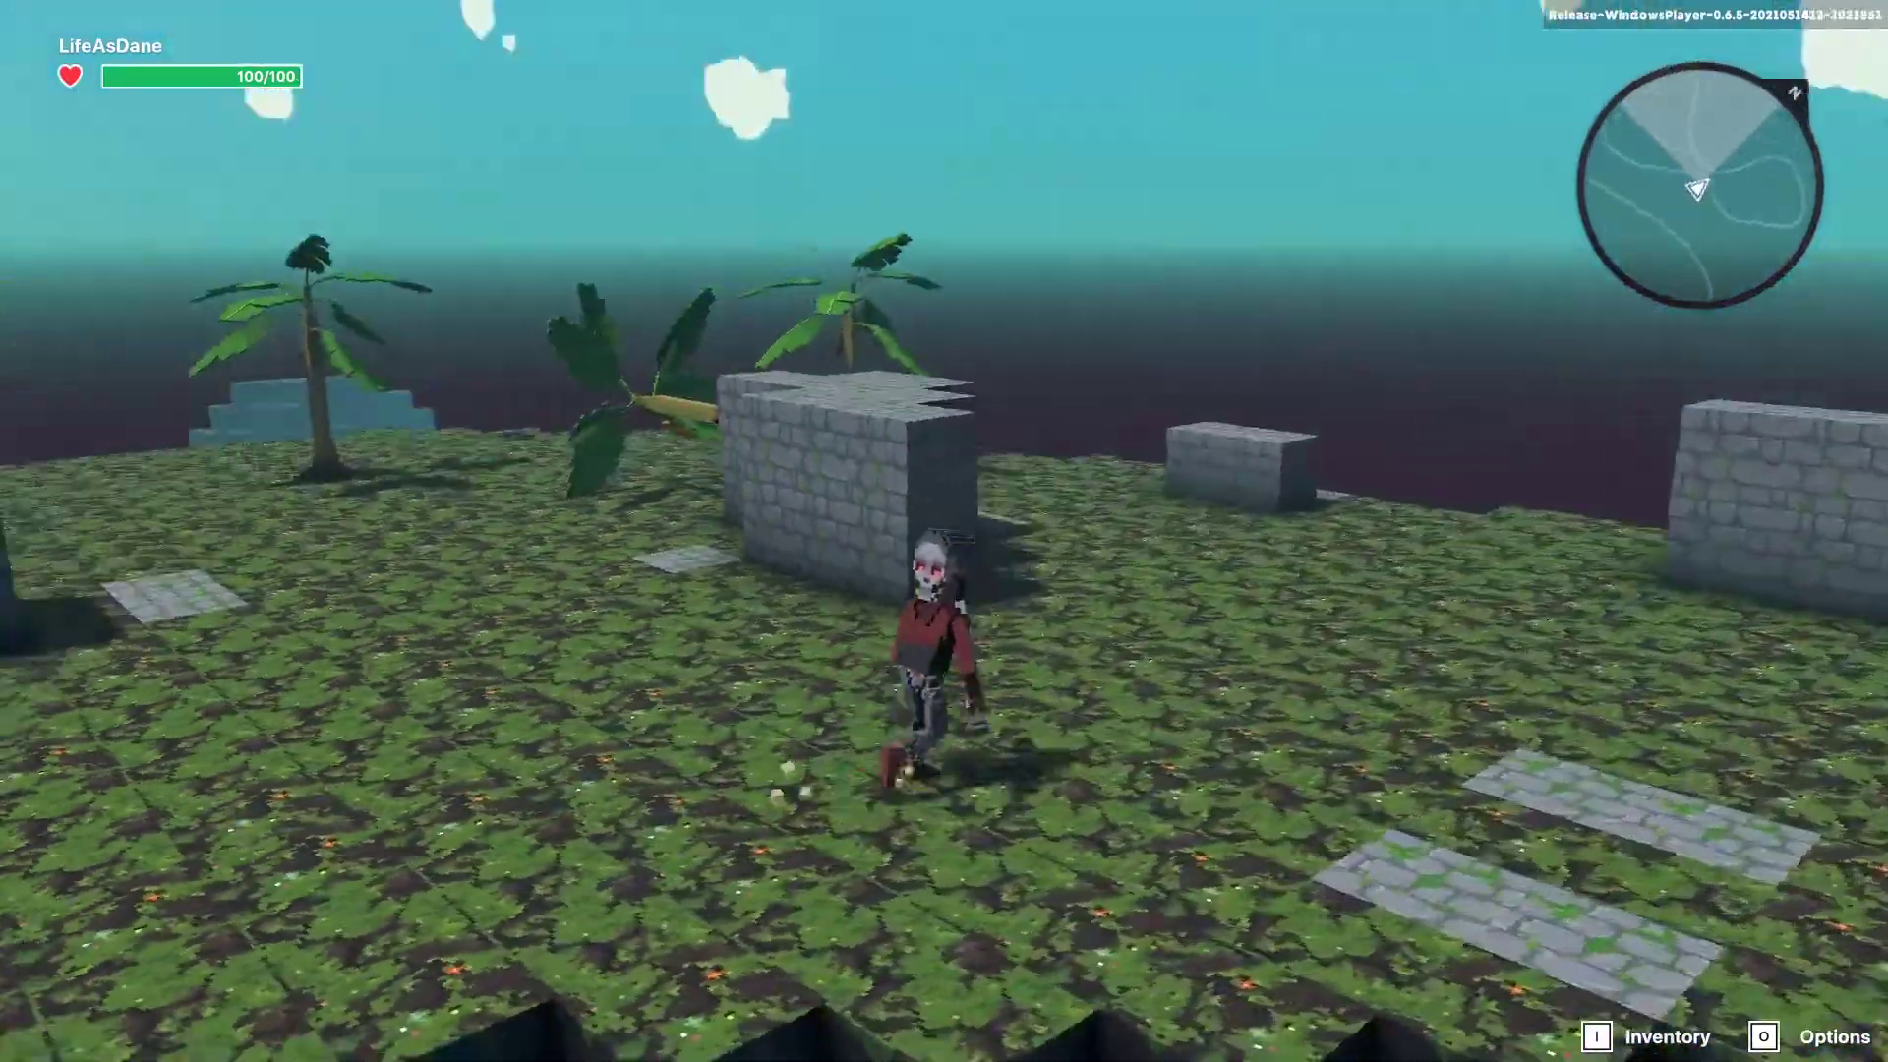
{"action": "key", "text": "w"}
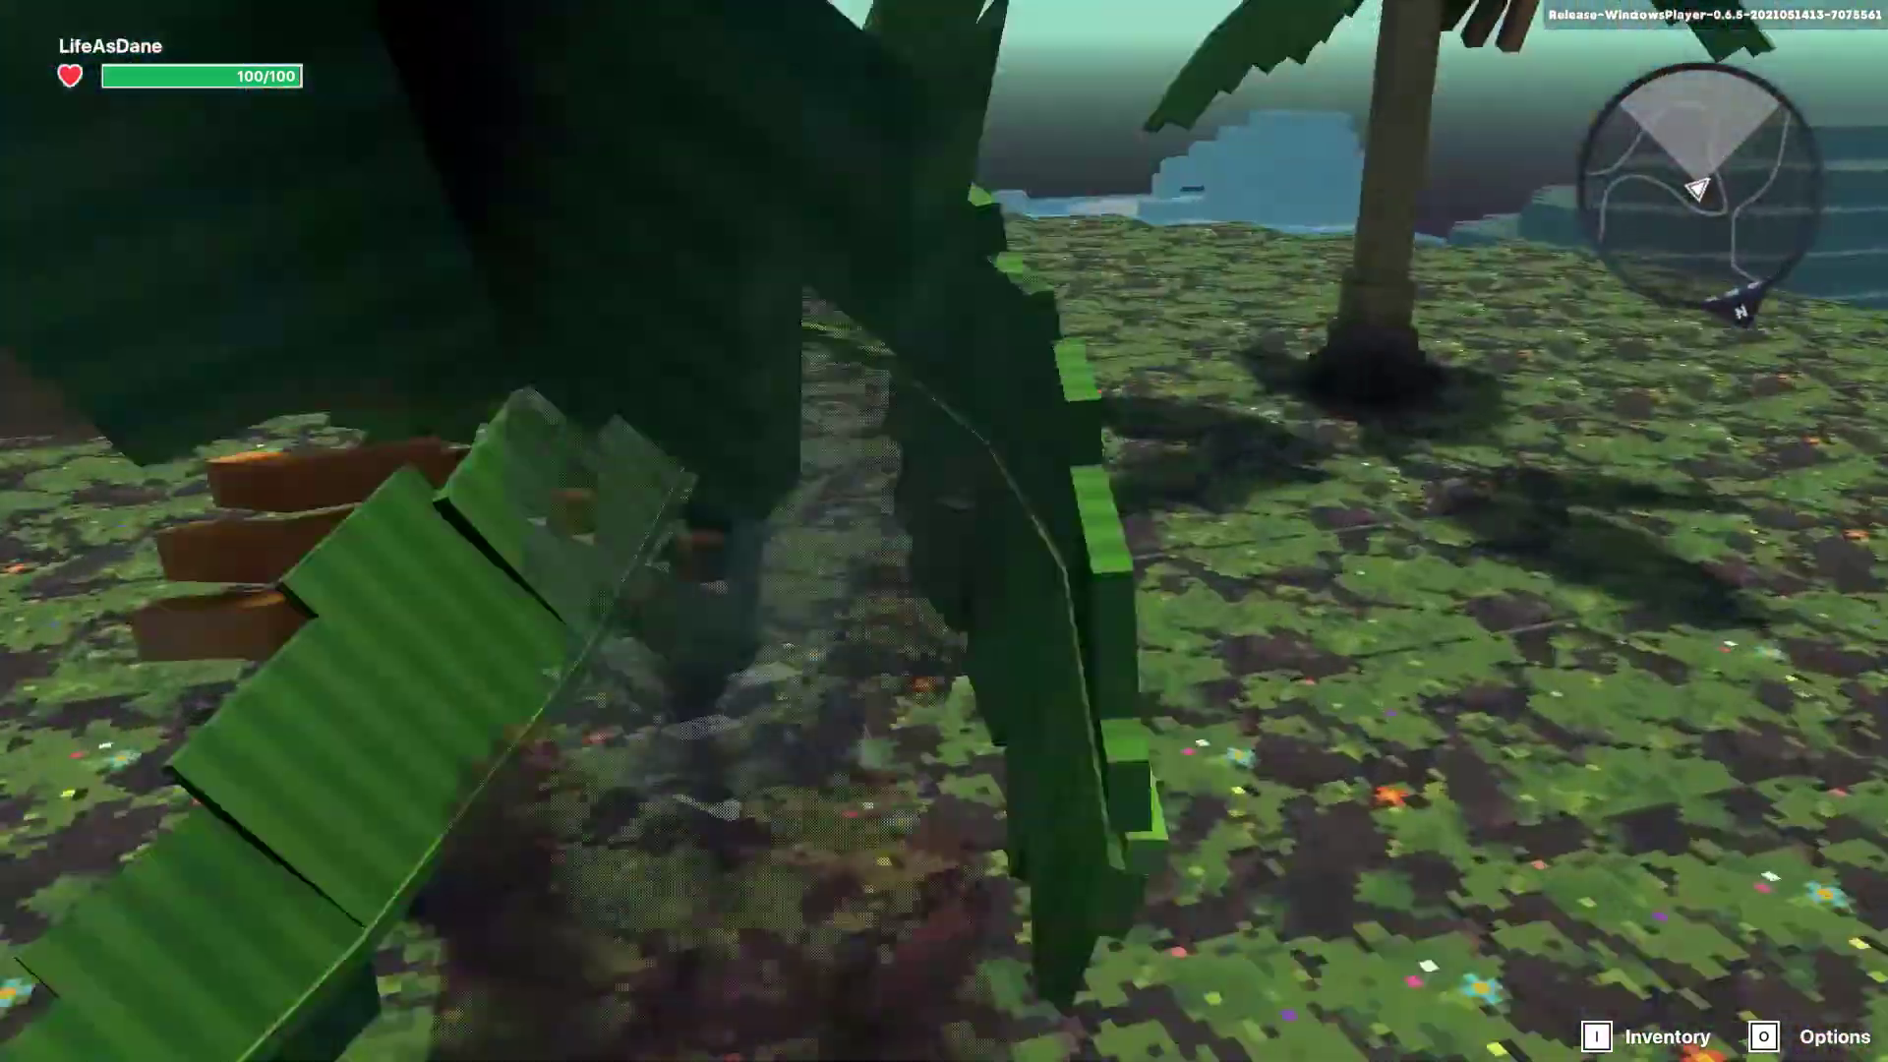
{"action": "left_click", "coordinate": [944, 531]}
{"action": "key", "text": "w"}
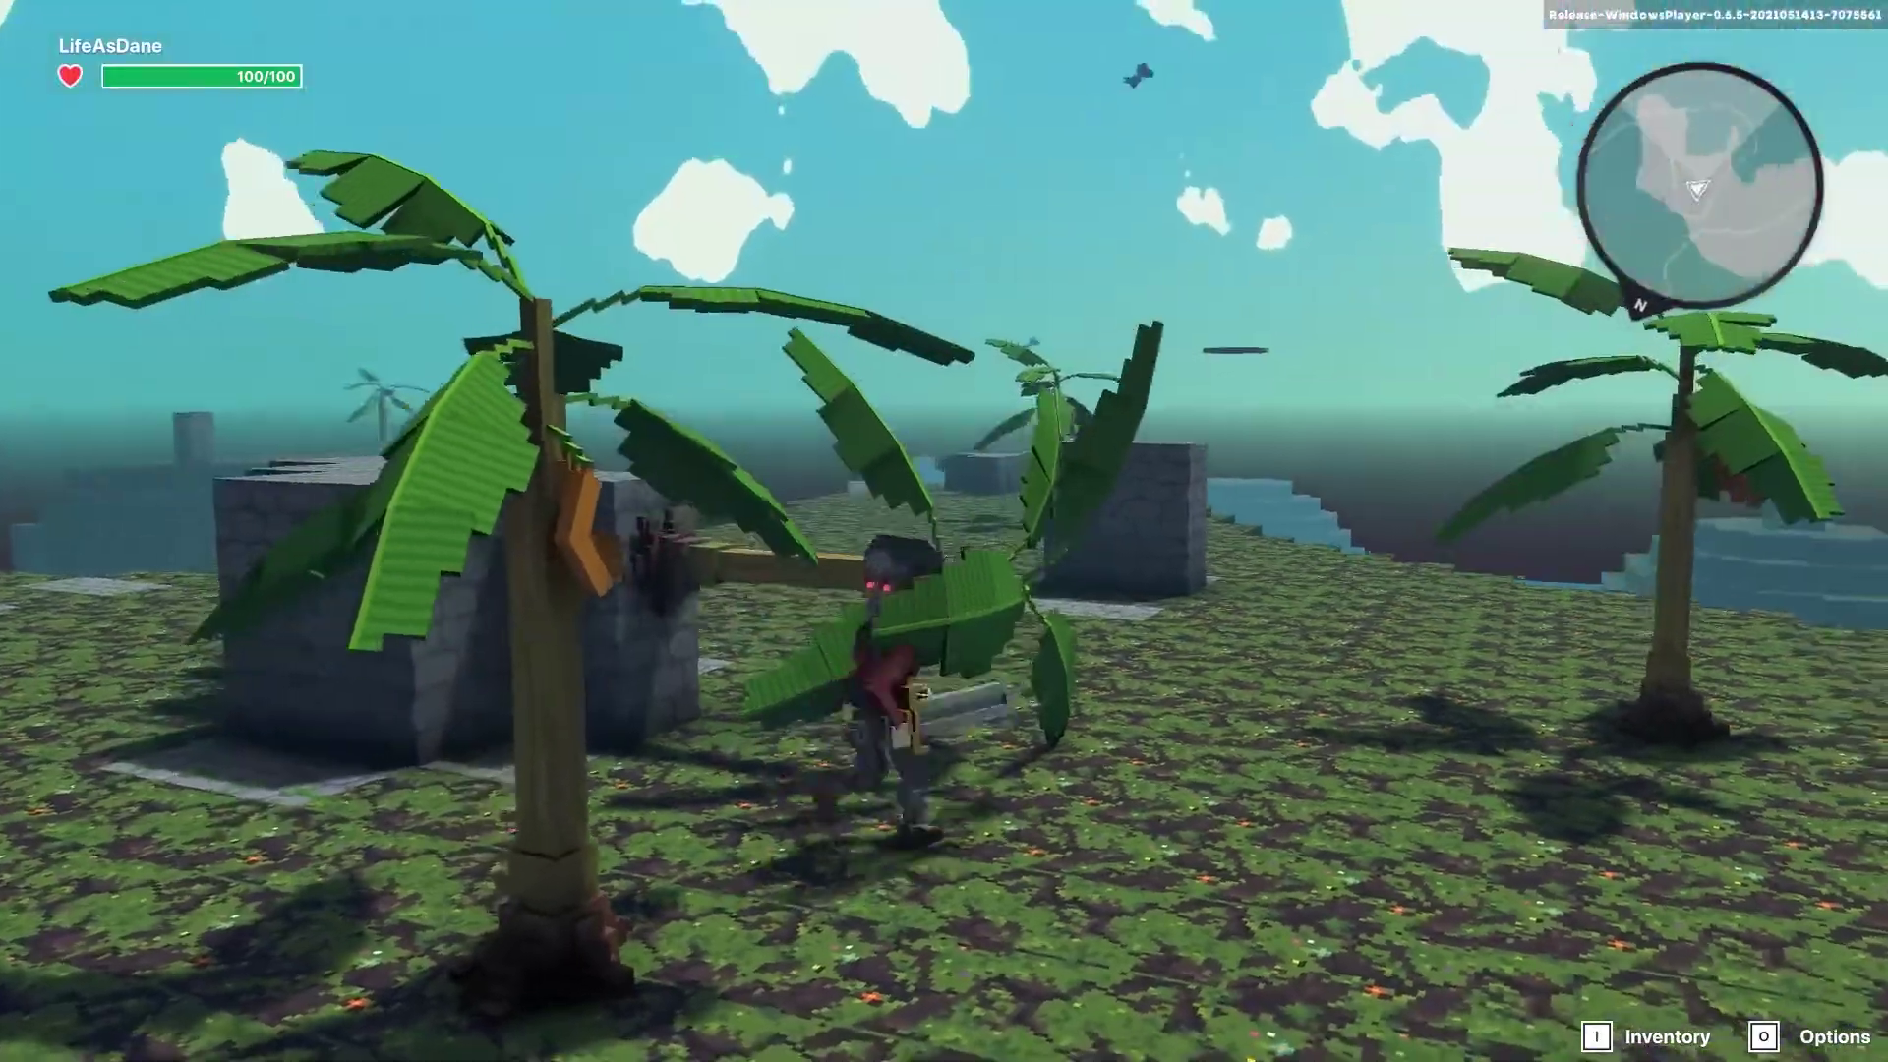
Step: Move around the upright and fallen banana trees beside the stone ruins and strike with the sword
{"action": "key", "text": "s"}
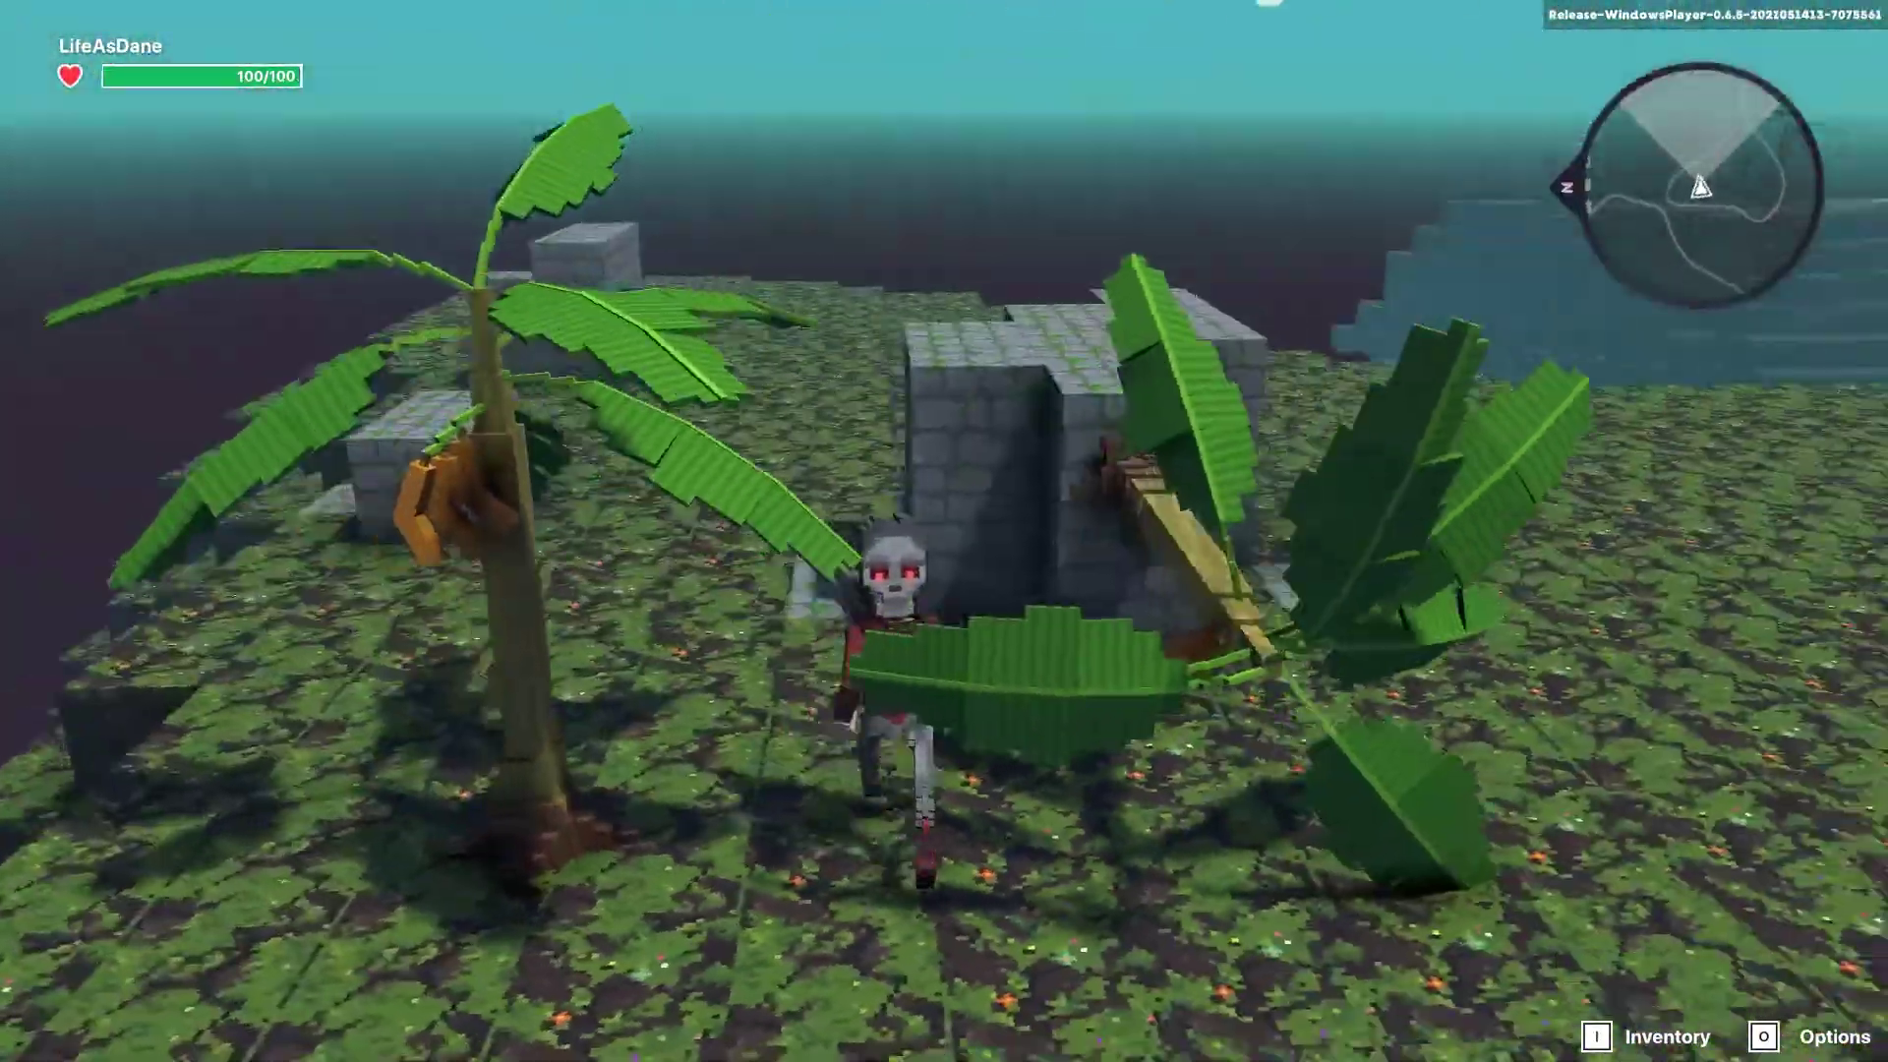
{"action": "left_click", "coordinate": [944, 531]}
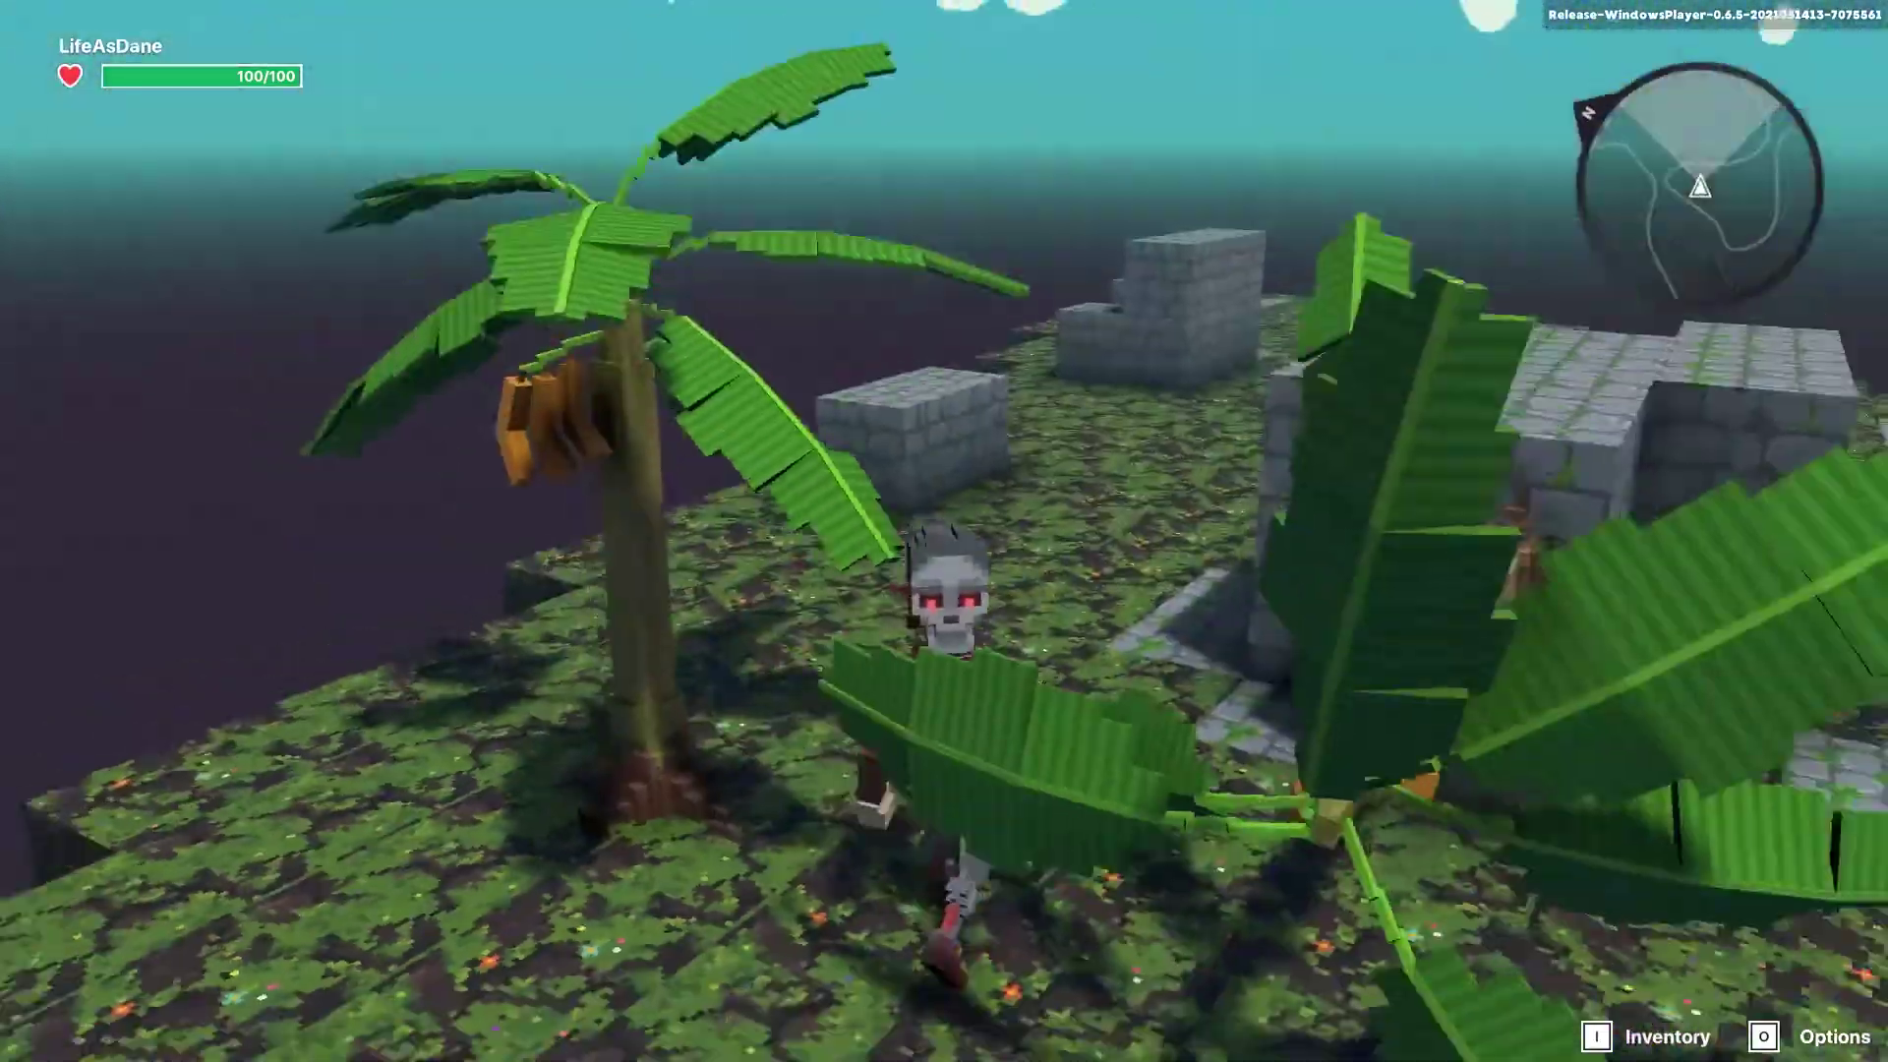
{"action": "key", "text": "w"}
{"action": "key", "text": "s"}
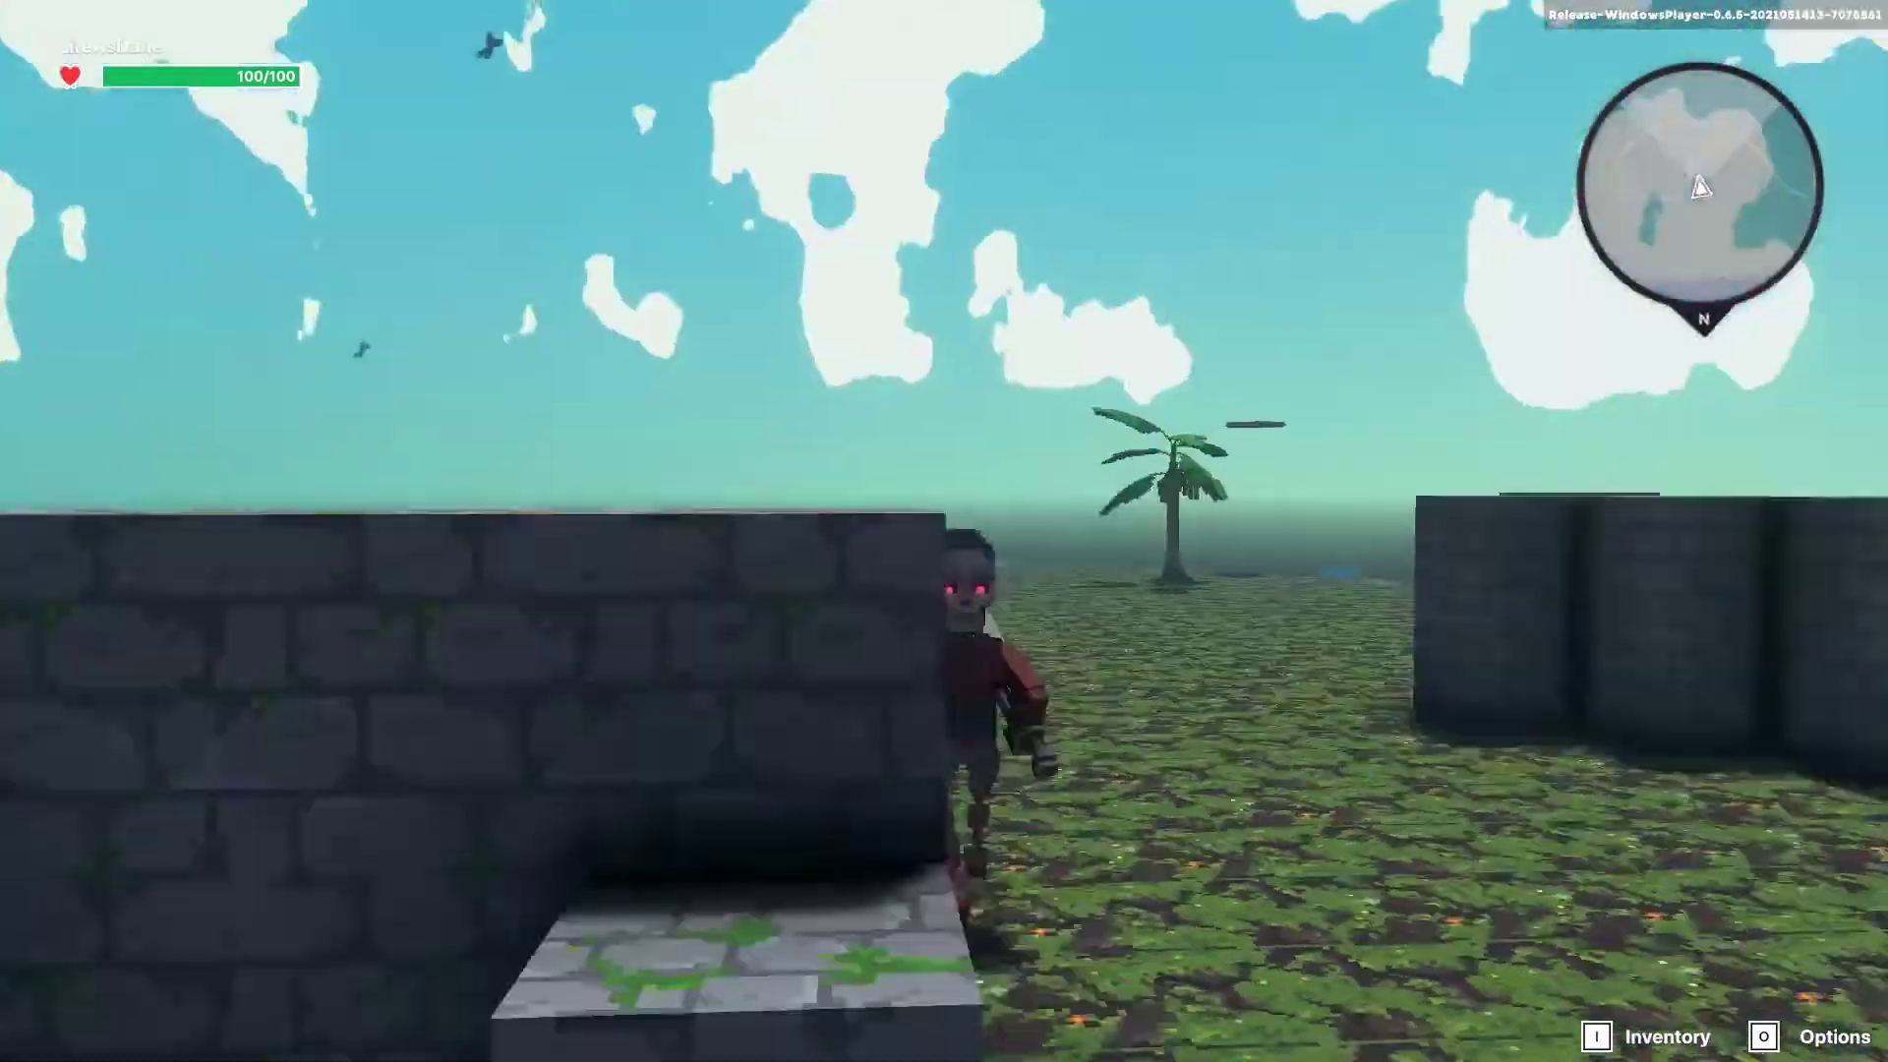
Step: Watch the Bird Watcher AM2000 creatures flying above the plateau from several spots and return to the editor
{"action": "key", "text": "s"}
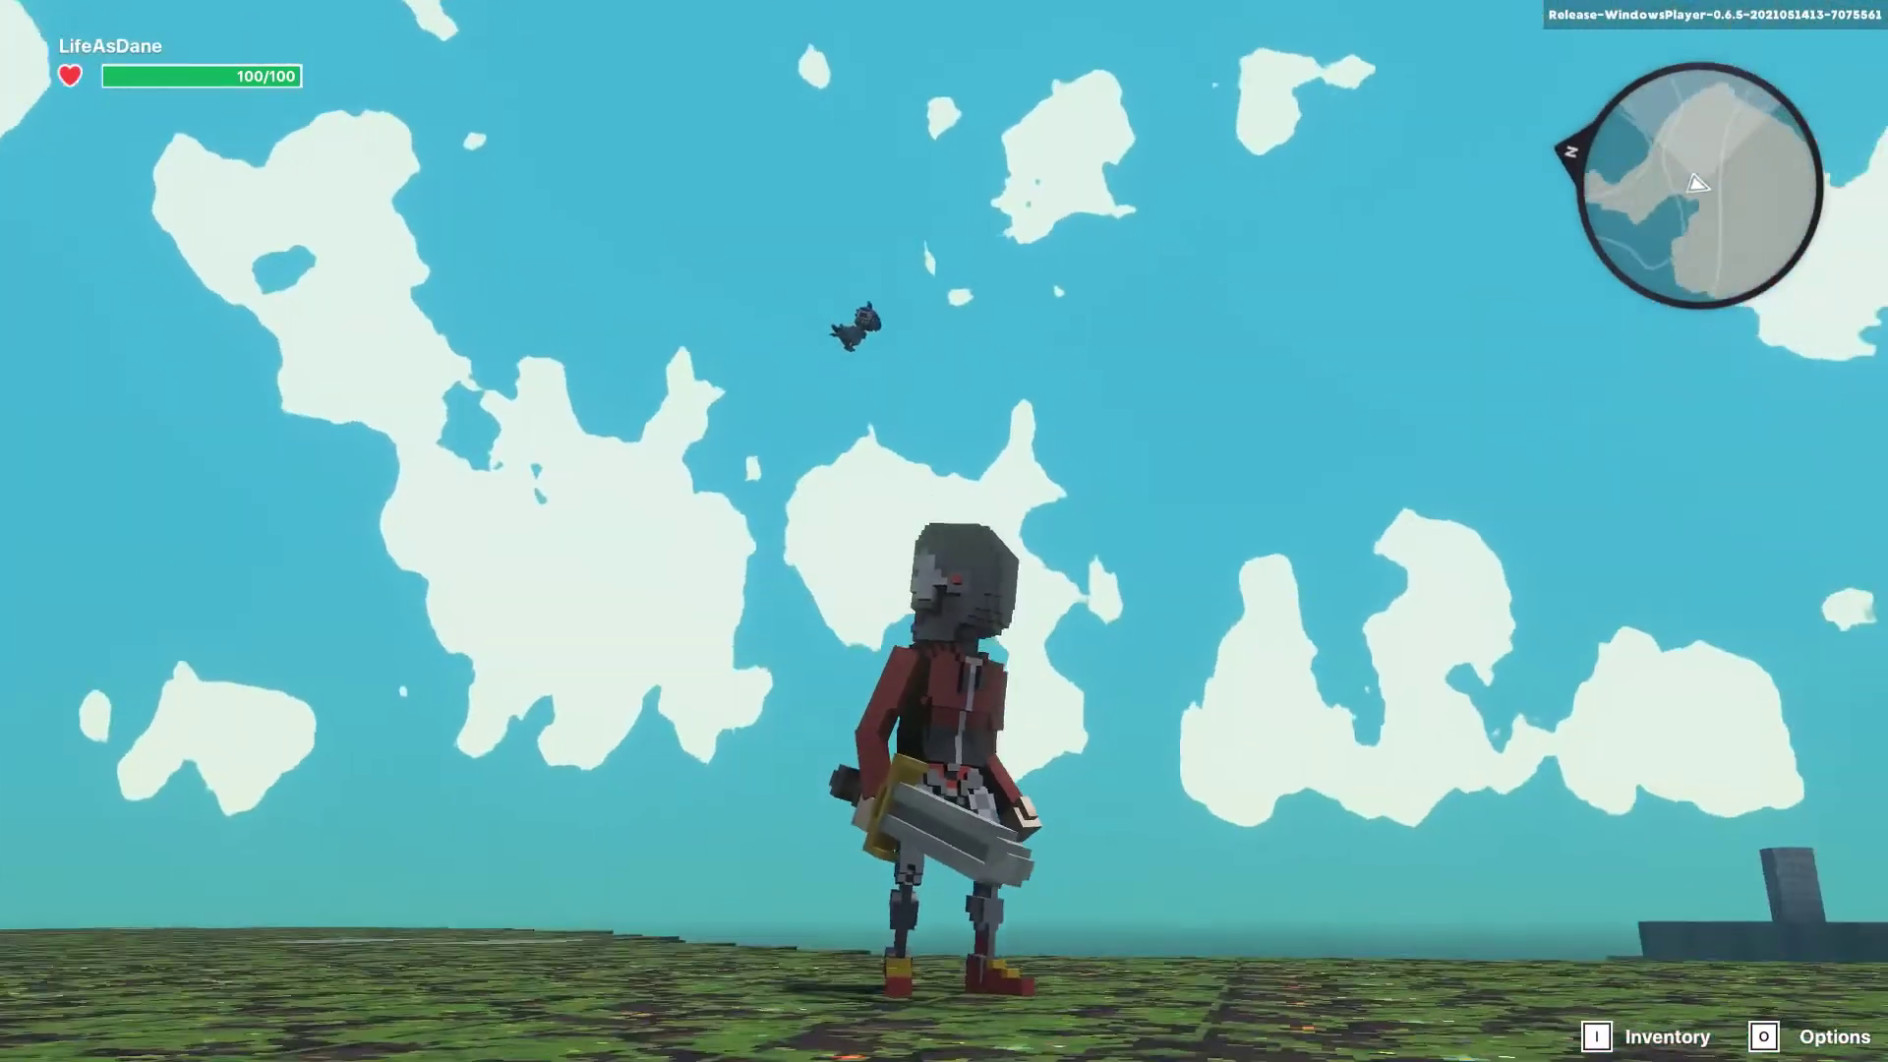
{"action": "key", "text": "s"}
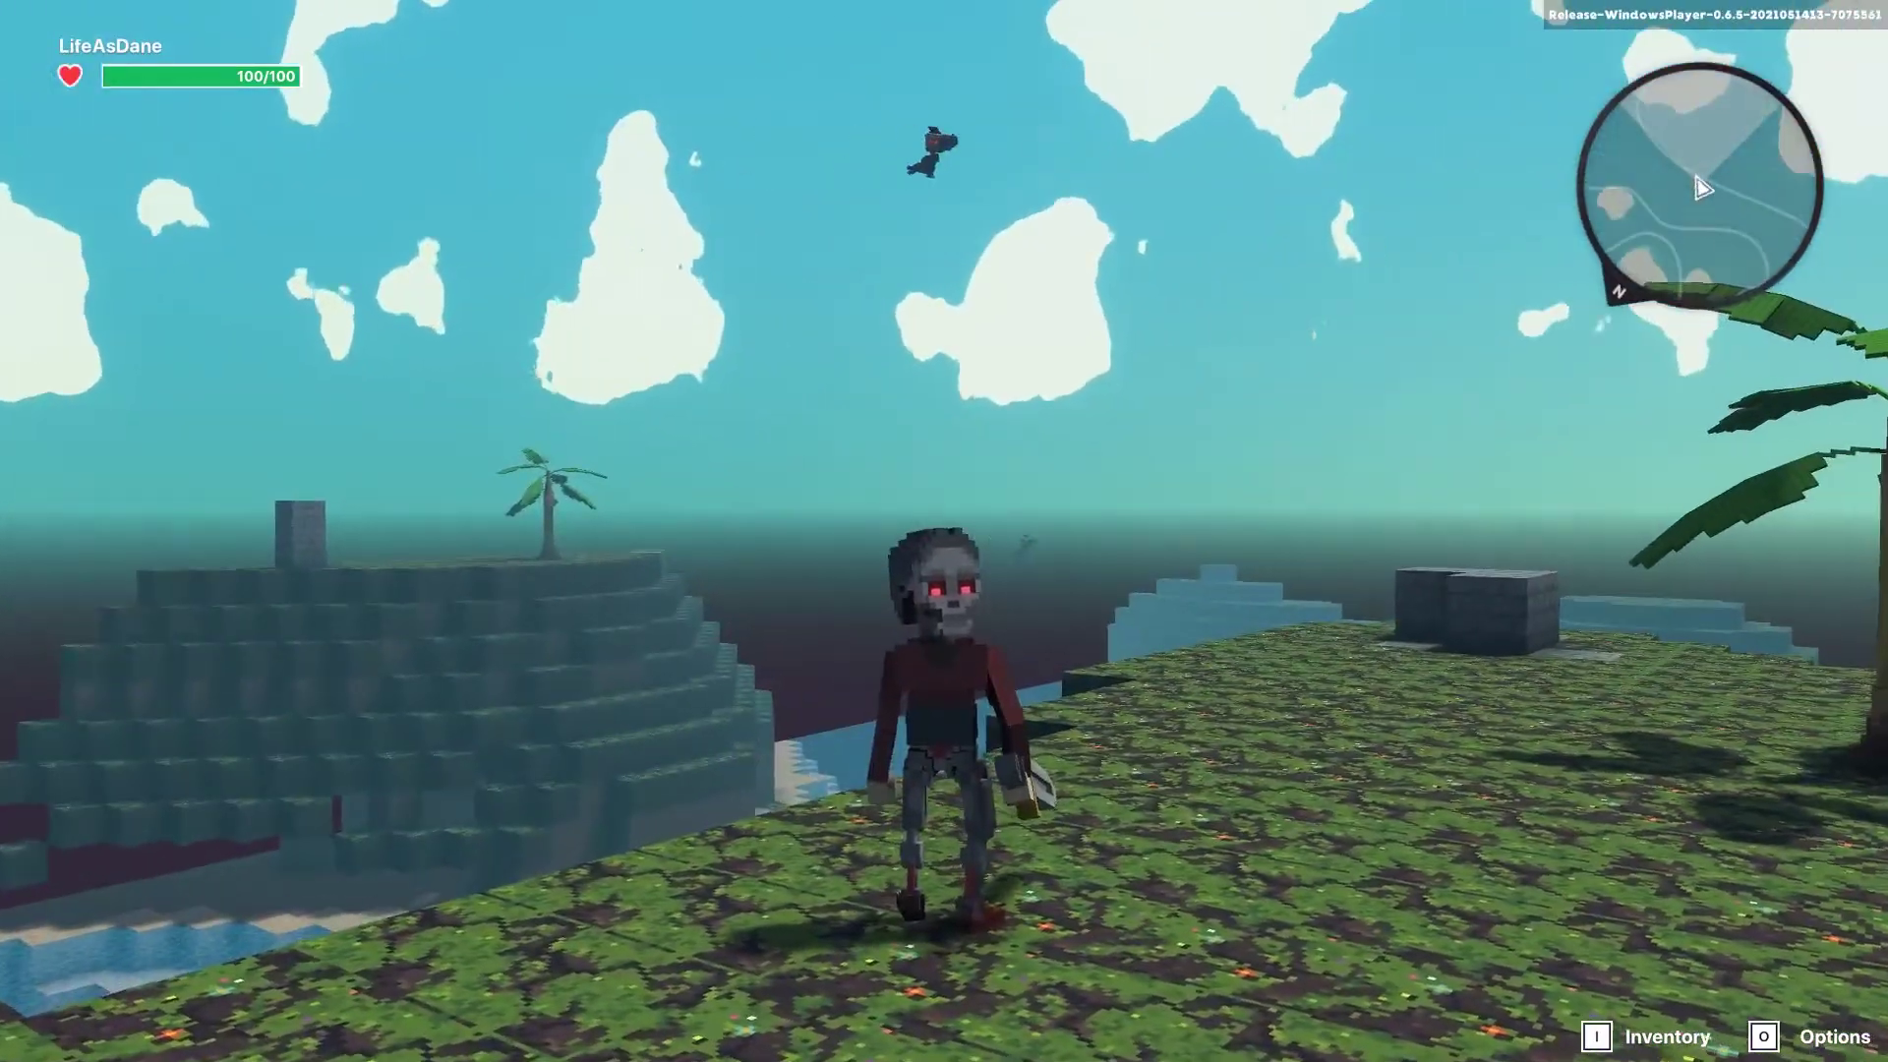
{"action": "key", "text": "s"}
{"action": "key", "text": "w"}
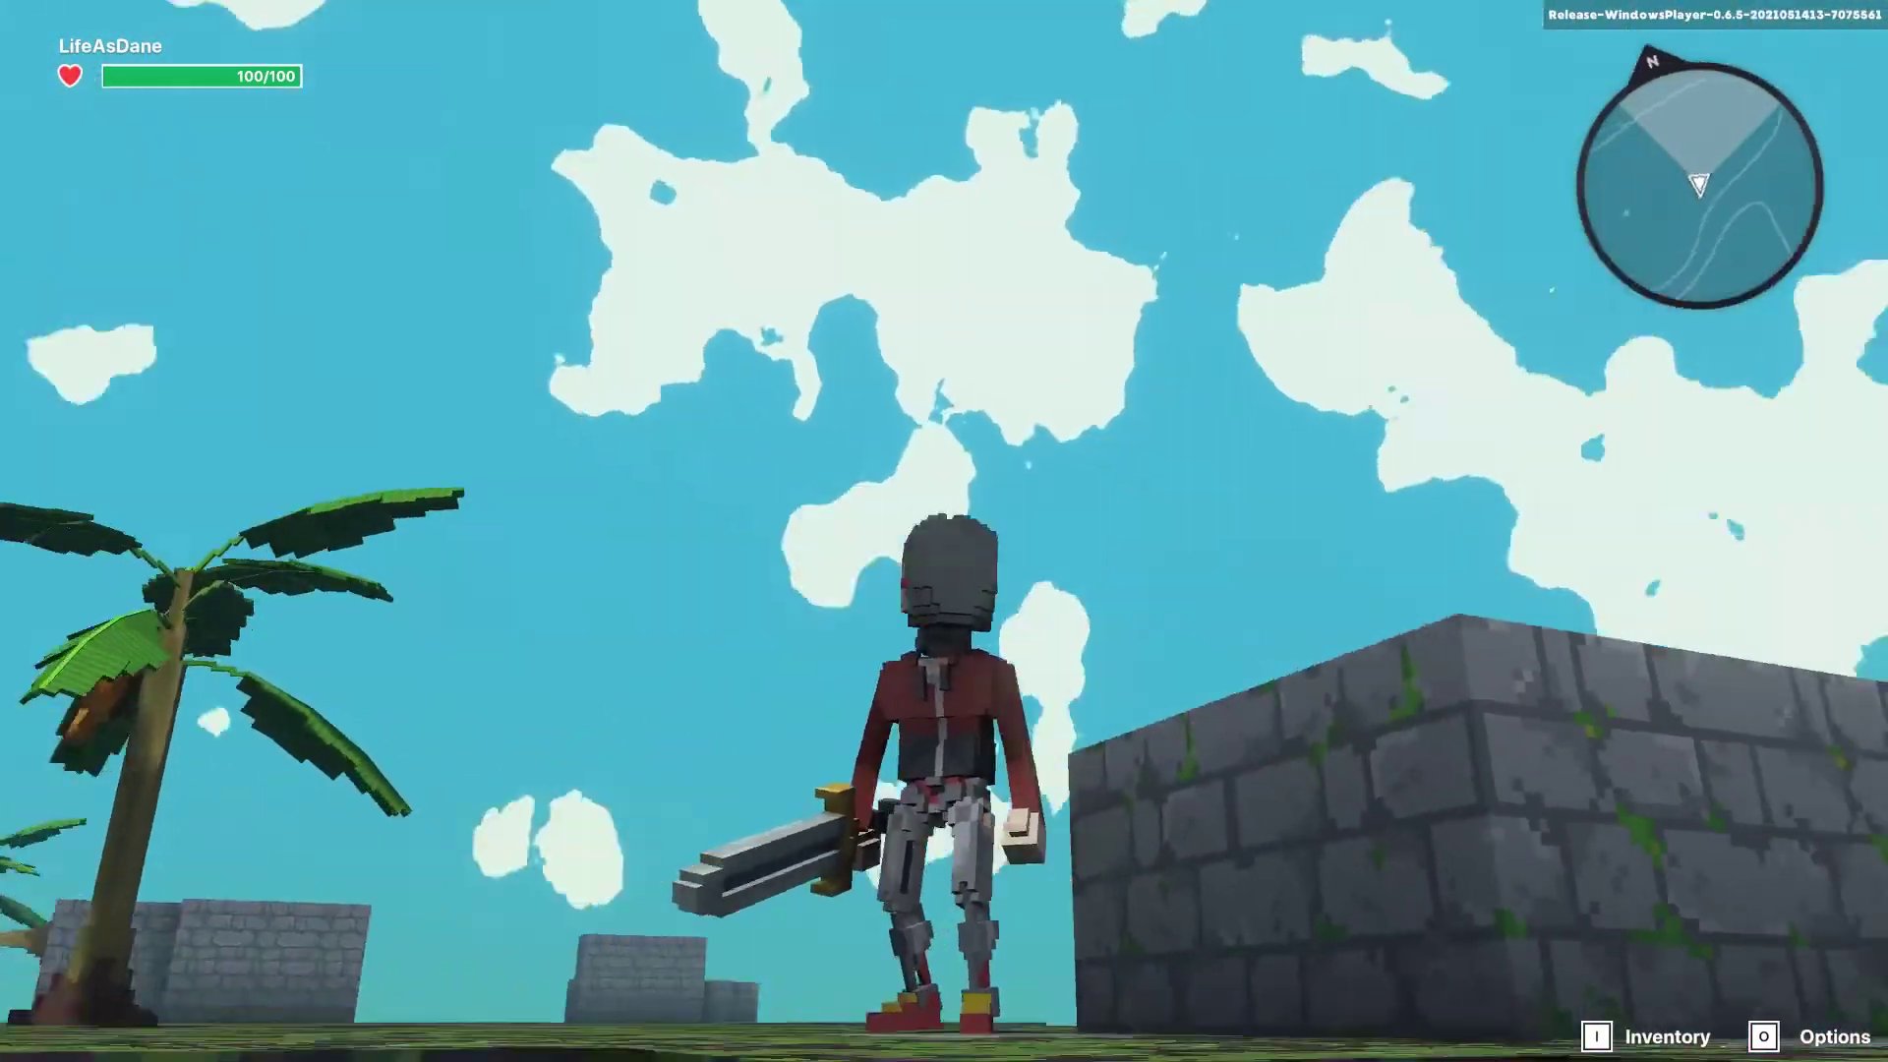
{"action": "key", "text": "a"}
{"action": "key", "text": "d"}
{"action": "key", "text": "Escape"}
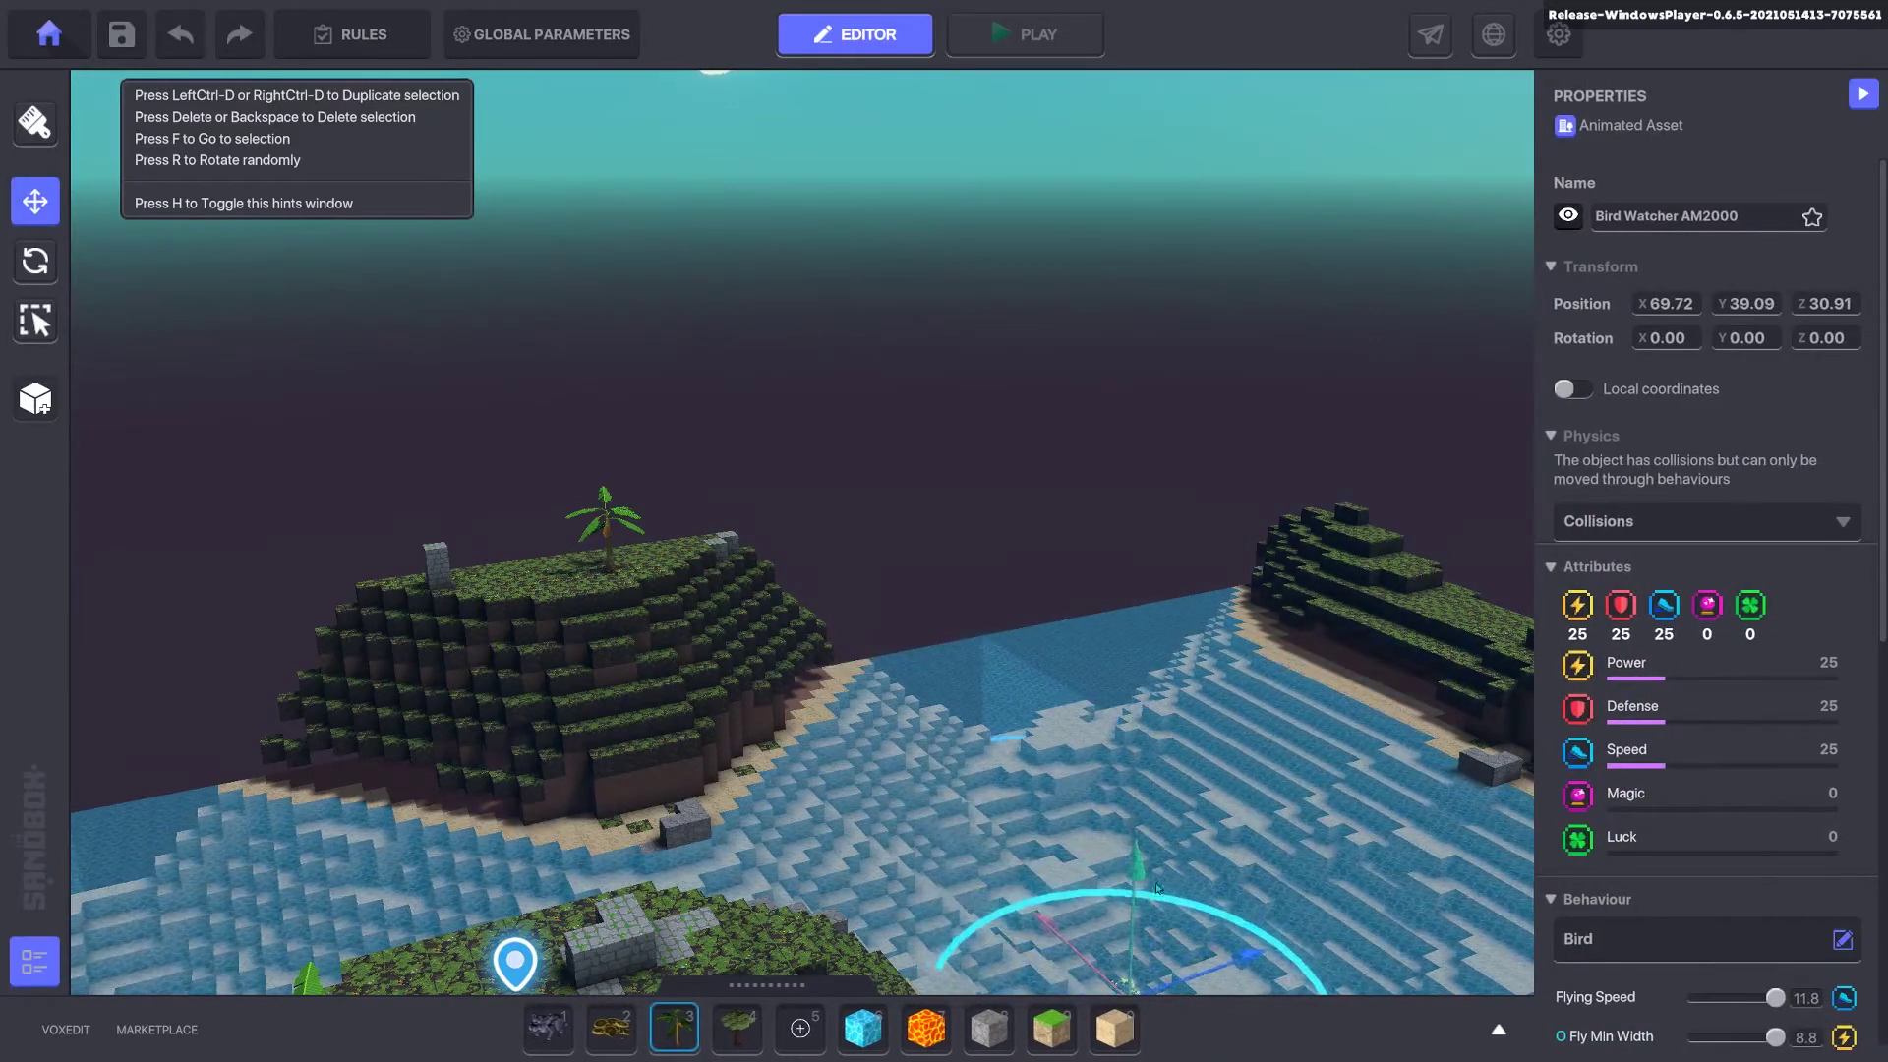
Step: Play-test the experience again with a short run past the stone ruins and go back to the editor
{"action": "key", "text": "ctrl+p"}
{"action": "key", "text": "w"}
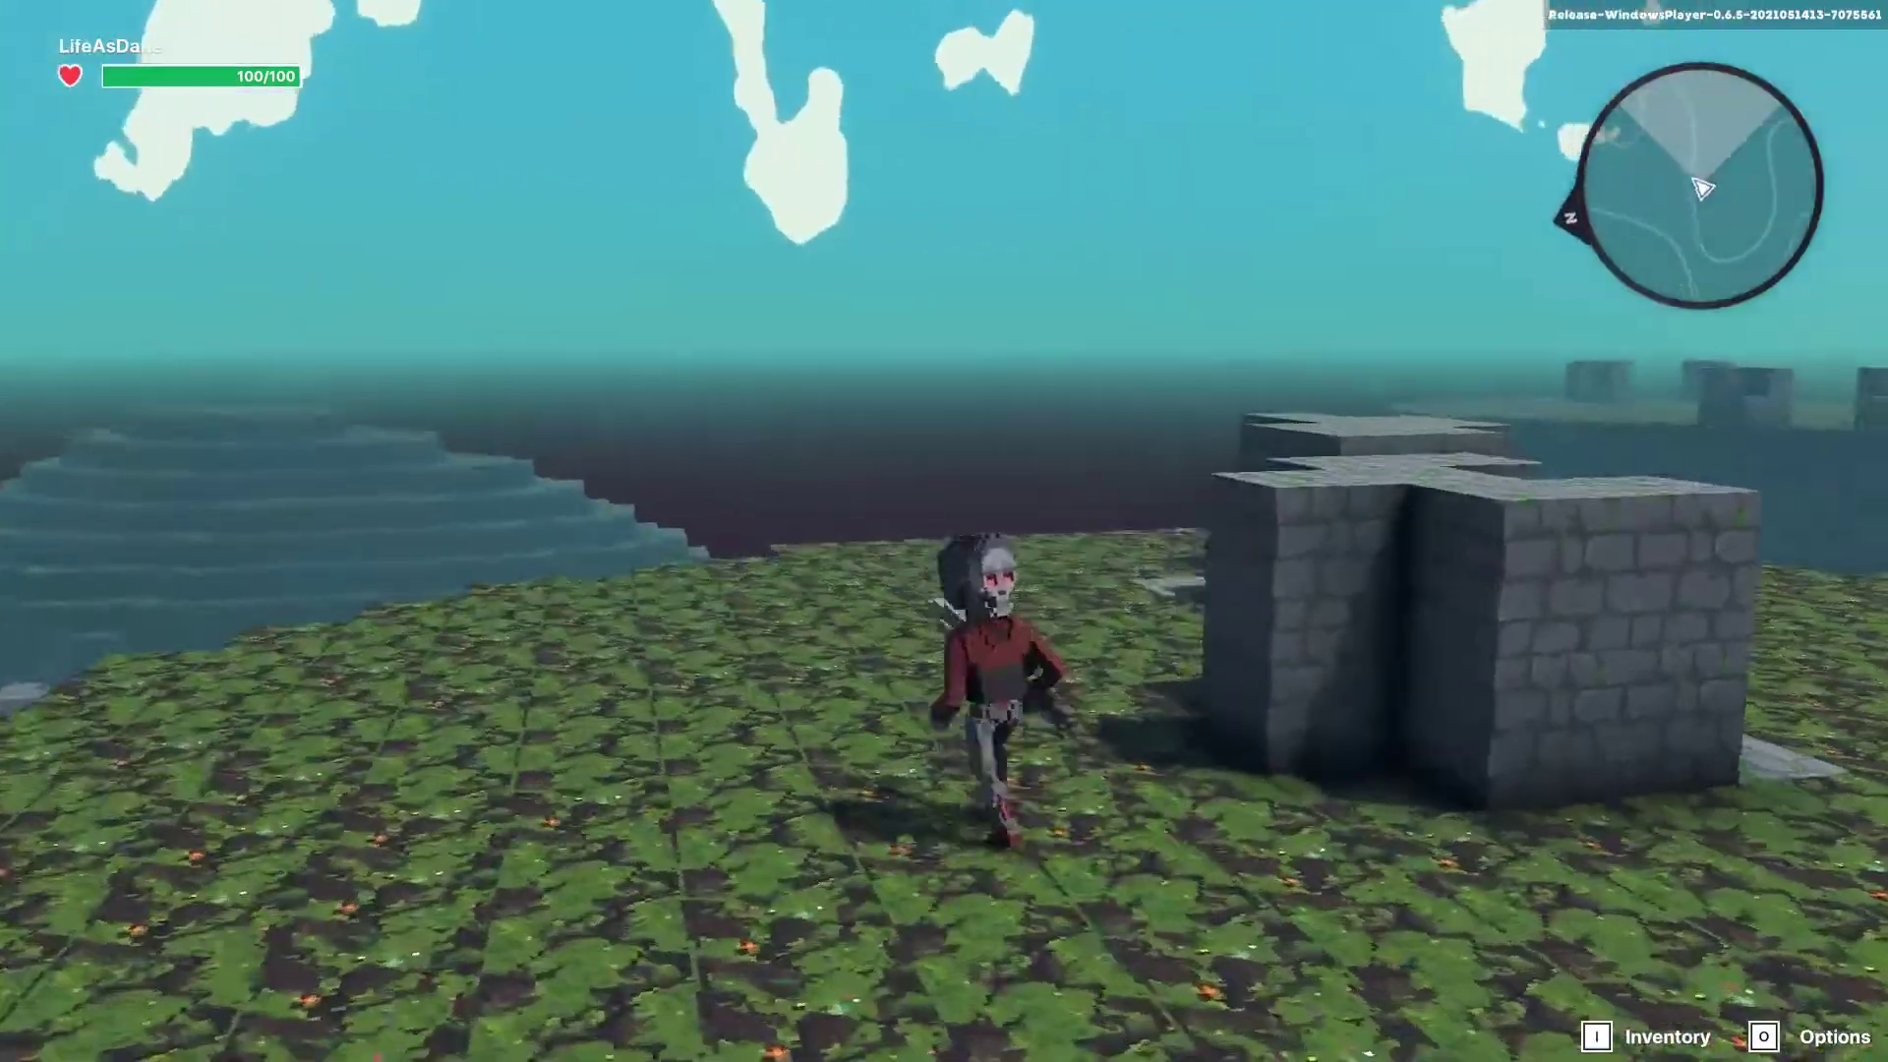
{"action": "key", "text": "Escape"}
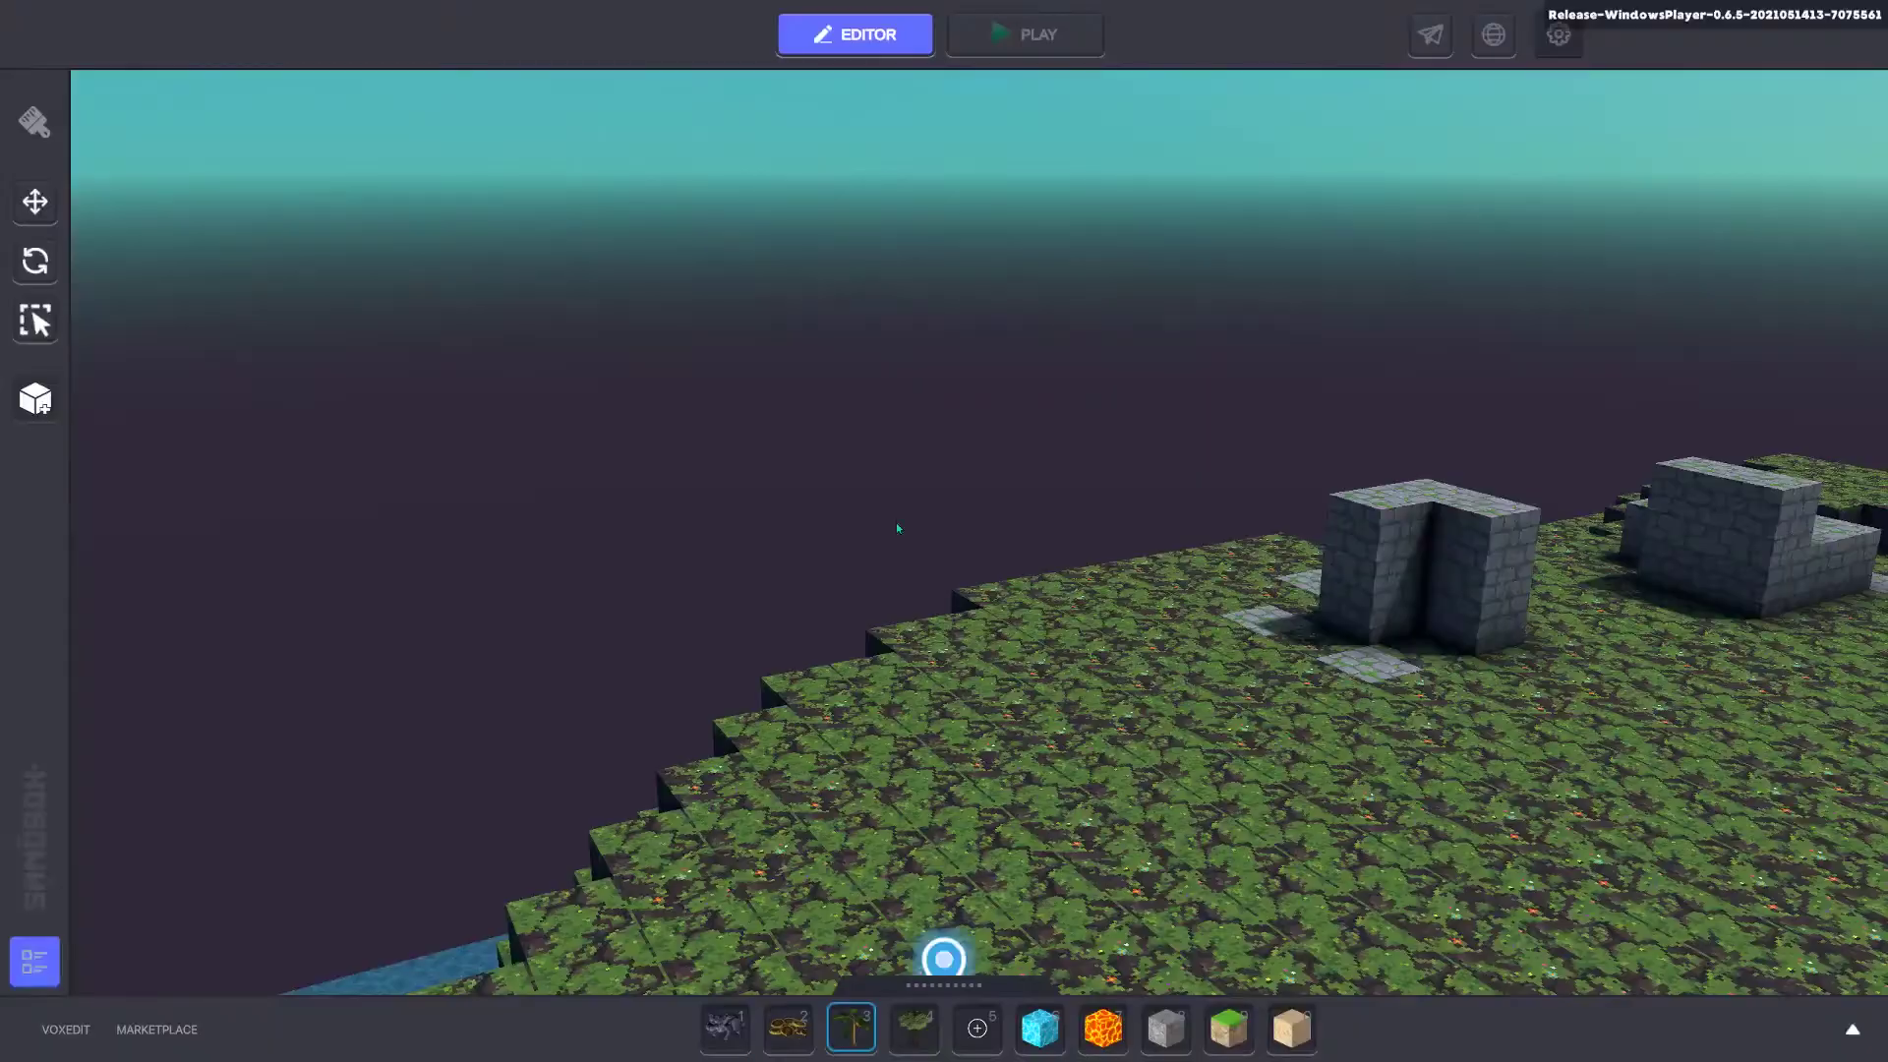
Step: Return to the main menu without saving and generate a 1x1 experience named fafds with the Jungle islands theme
{"action": "left_click", "coordinate": [69, 51]}
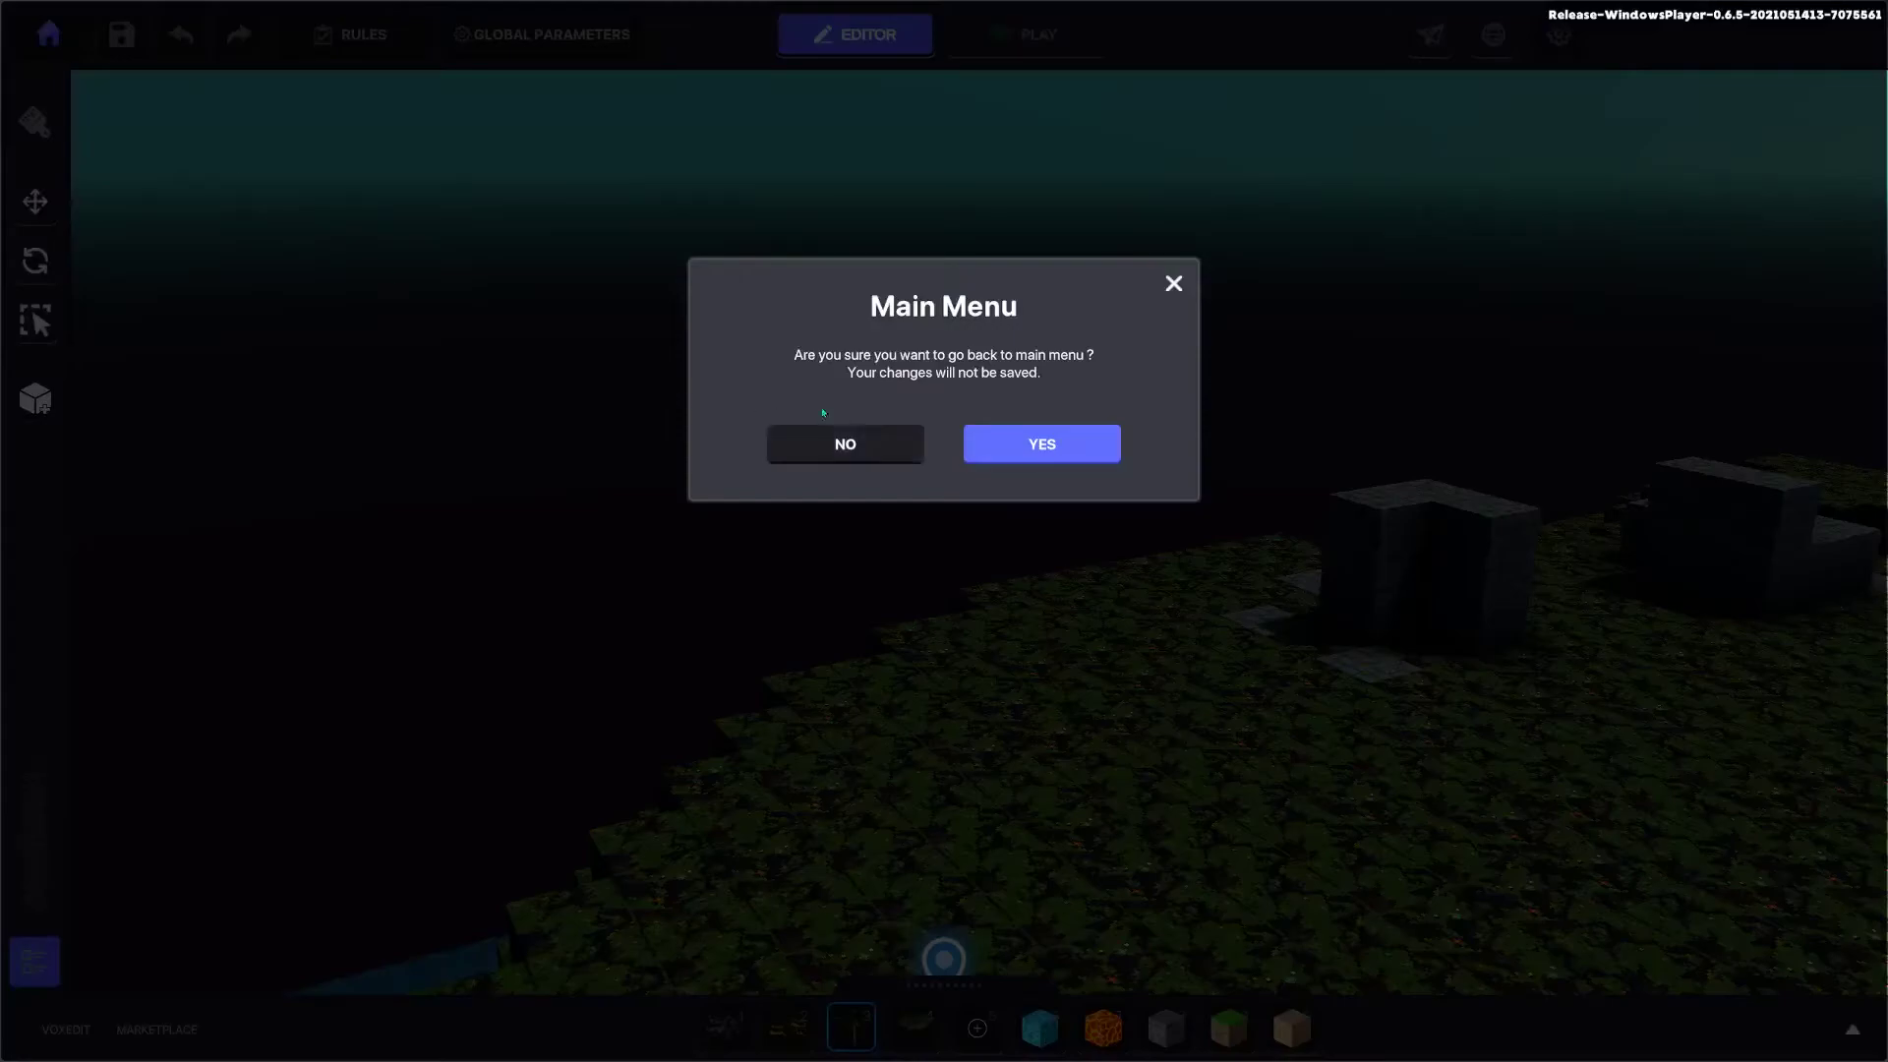
{"action": "left_click", "coordinate": [1095, 444]}
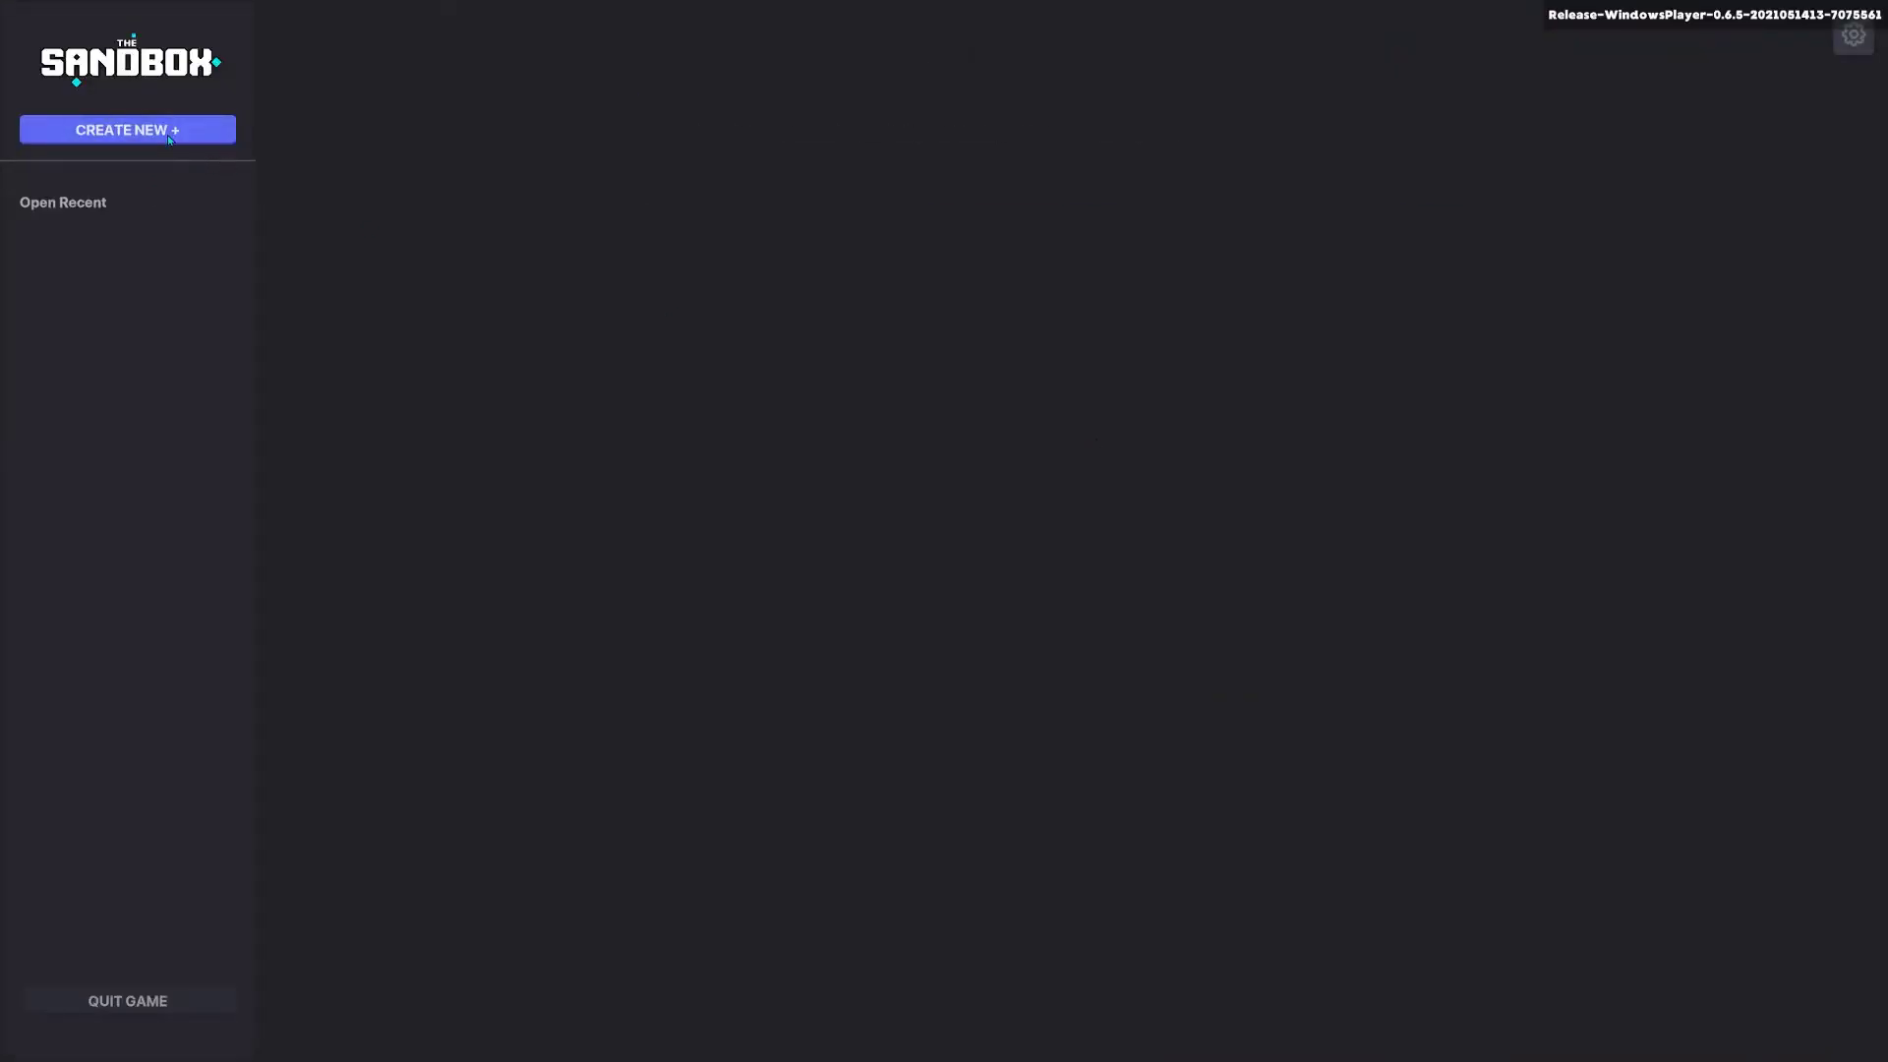
{"action": "left_click", "coordinate": [755, 341]}
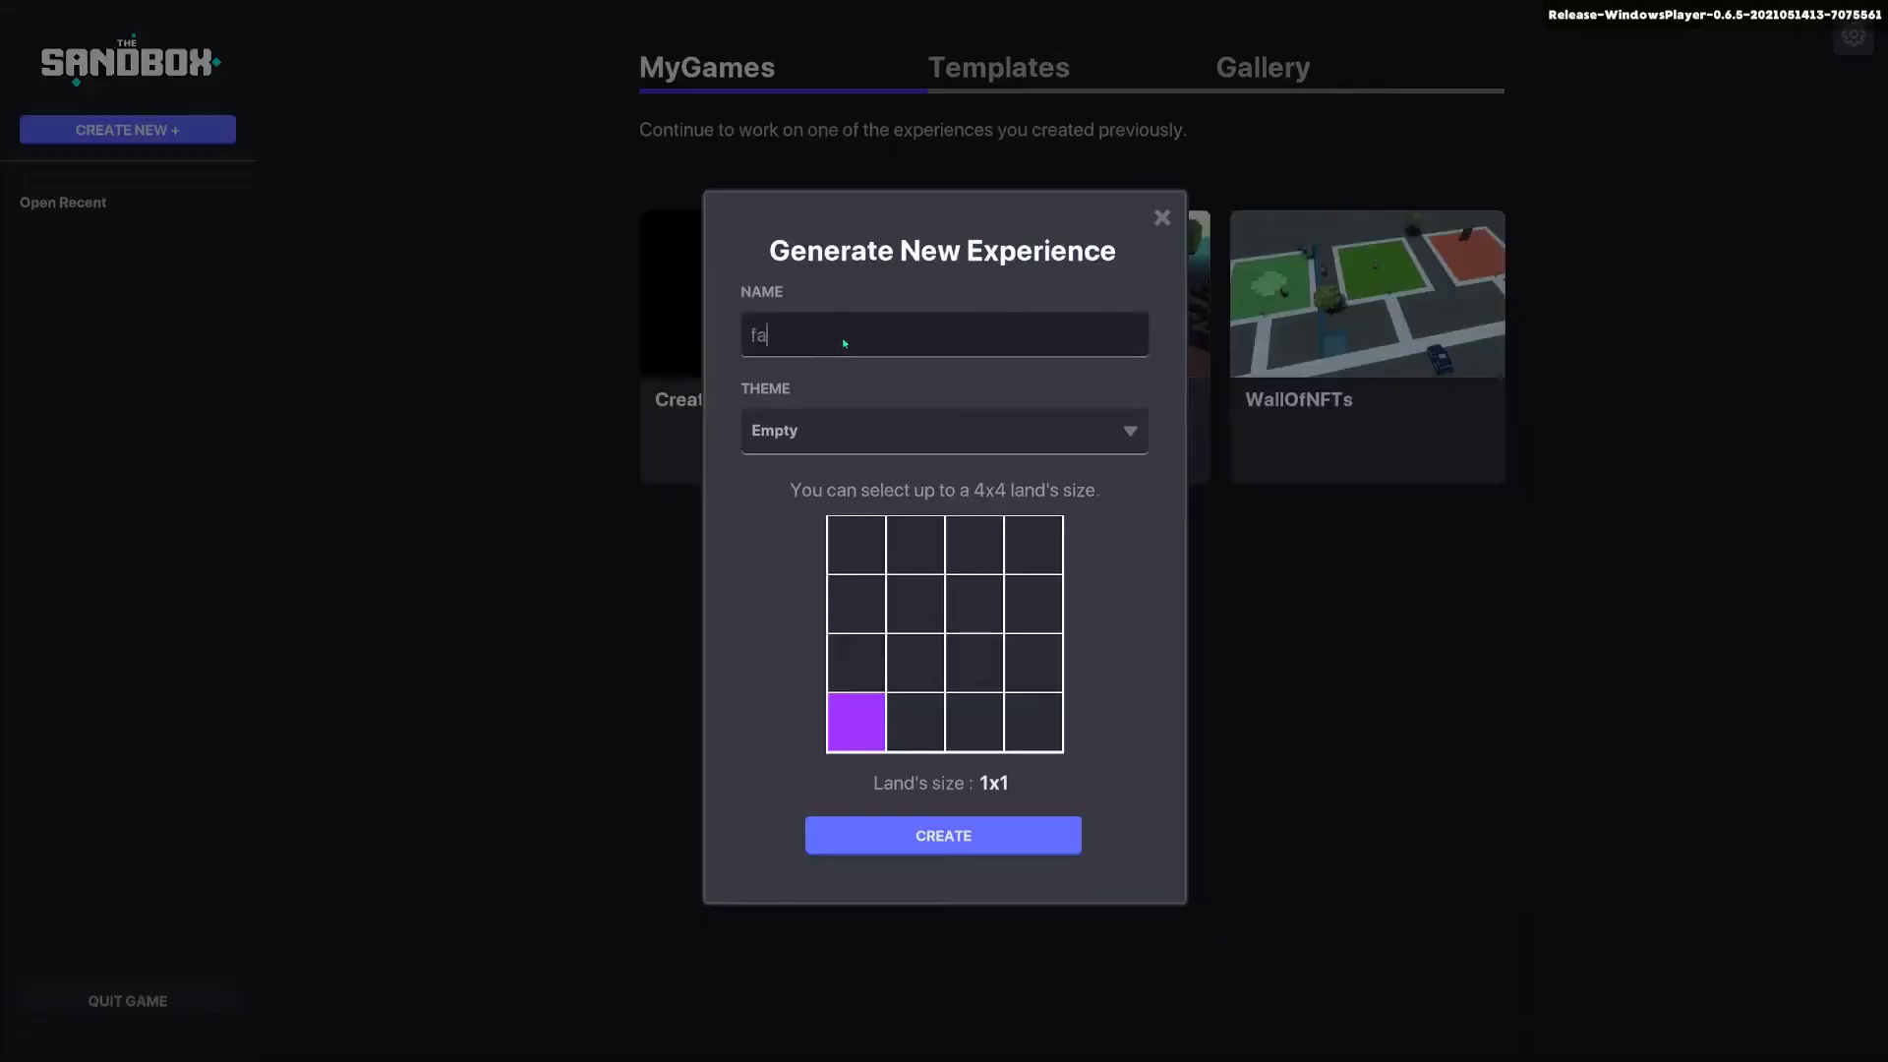
{"action": "left_click", "coordinate": [879, 587]}
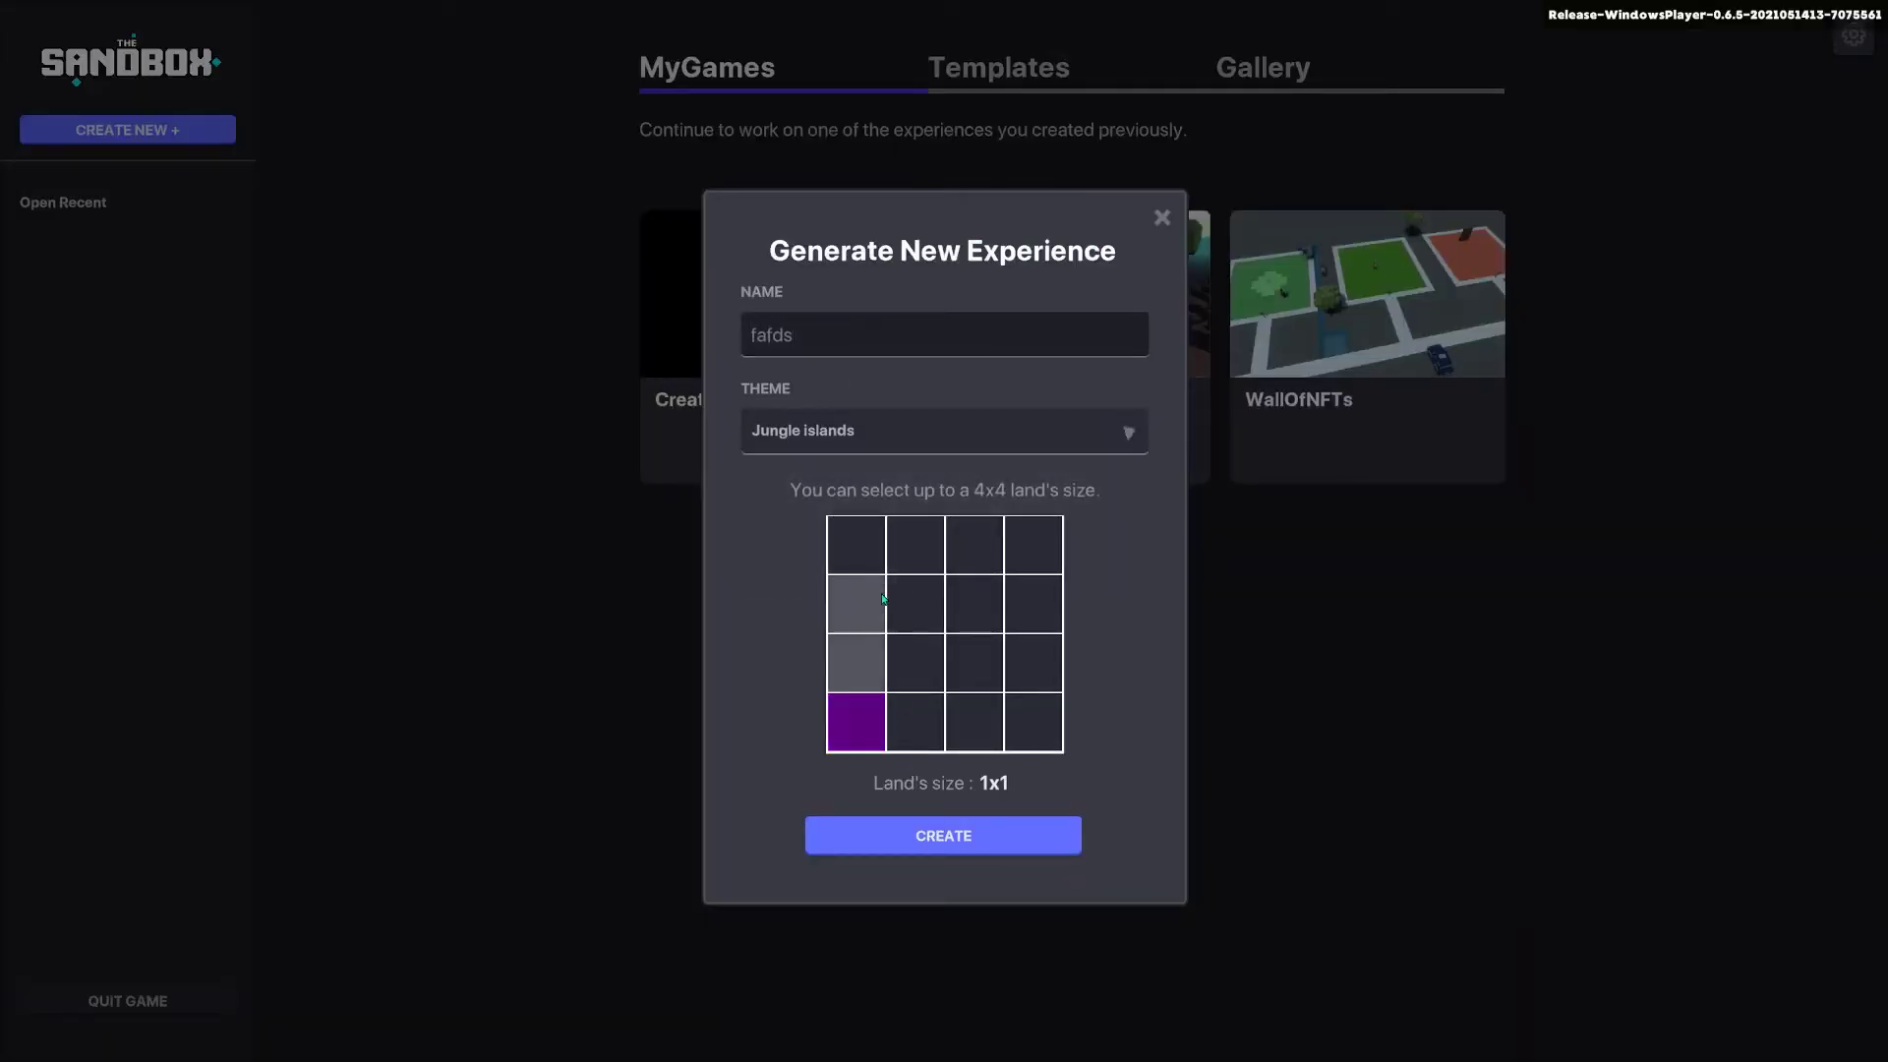
{"action": "left_click", "coordinate": [943, 834]}
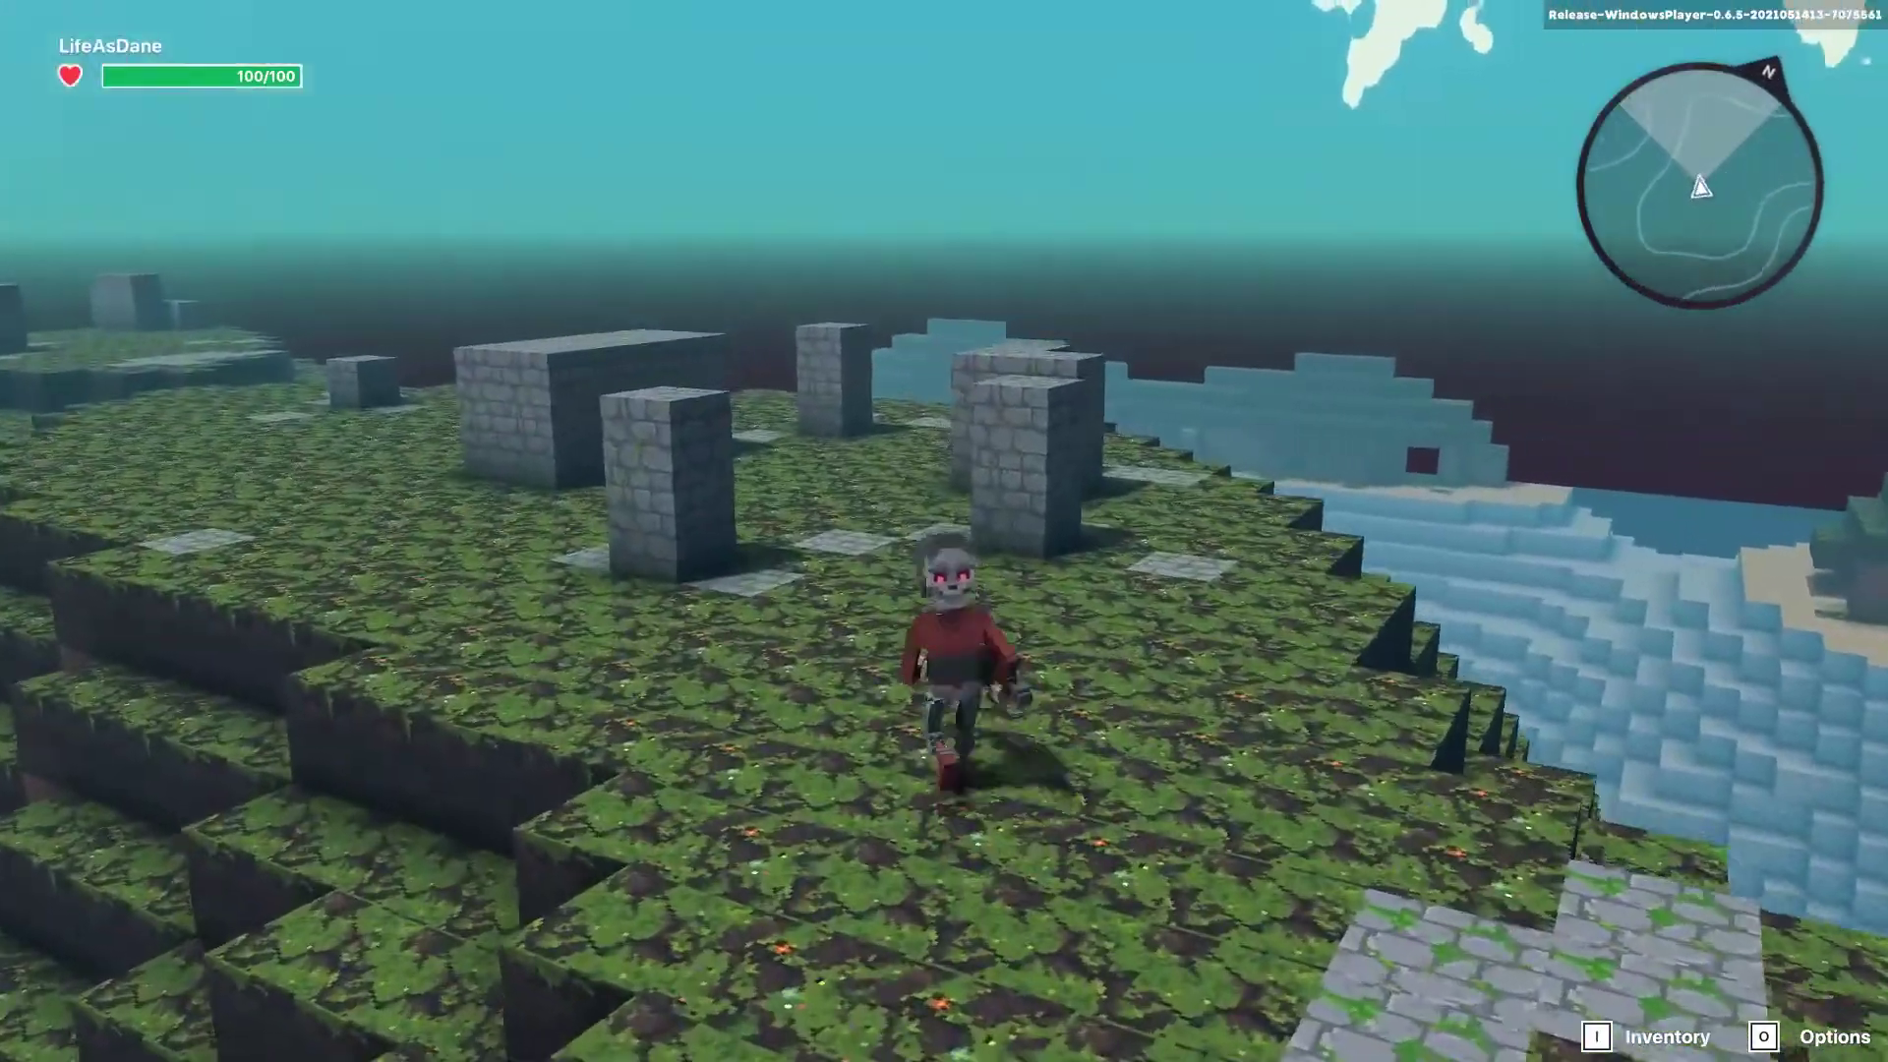
Step: Play-test the new Jungle islands experience, running and jumping past the stone pillars toward the far end of the plateau
{"action": "key", "text": "w"}
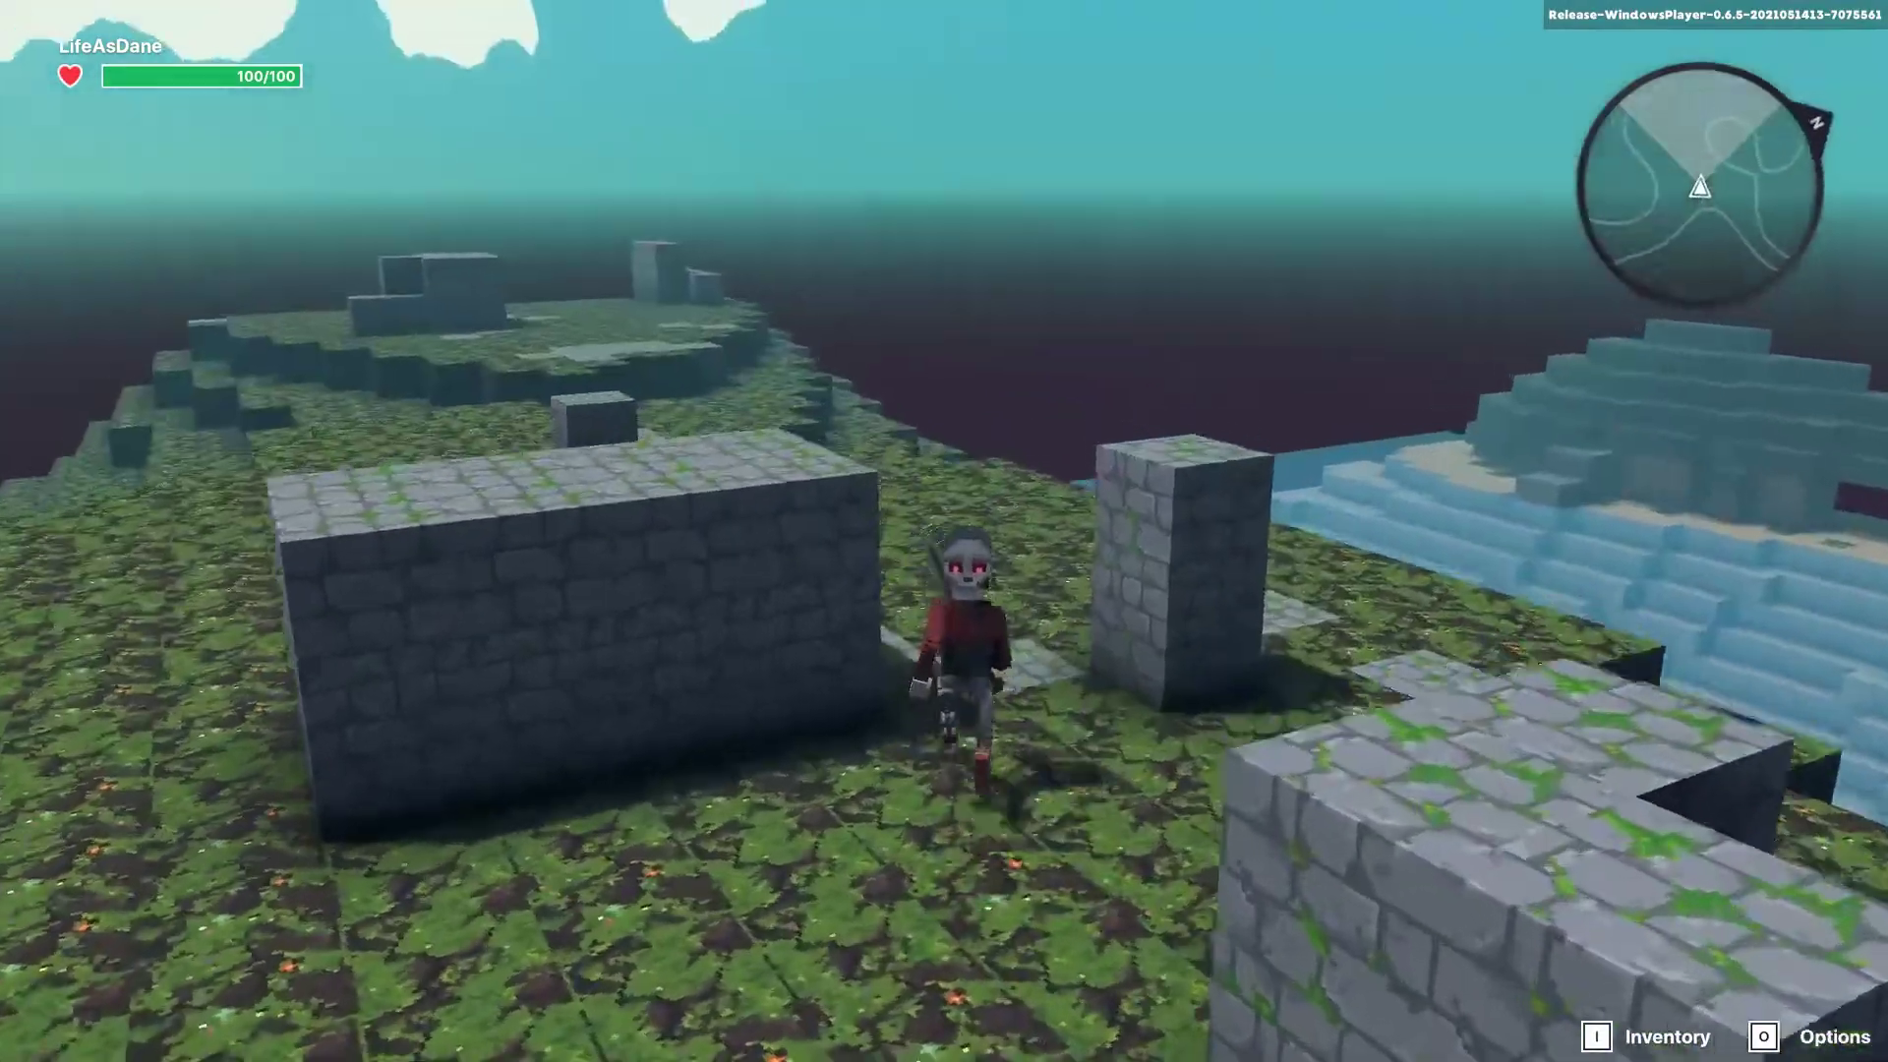
{"action": "key", "text": "w"}
{"action": "key", "text": "a"}
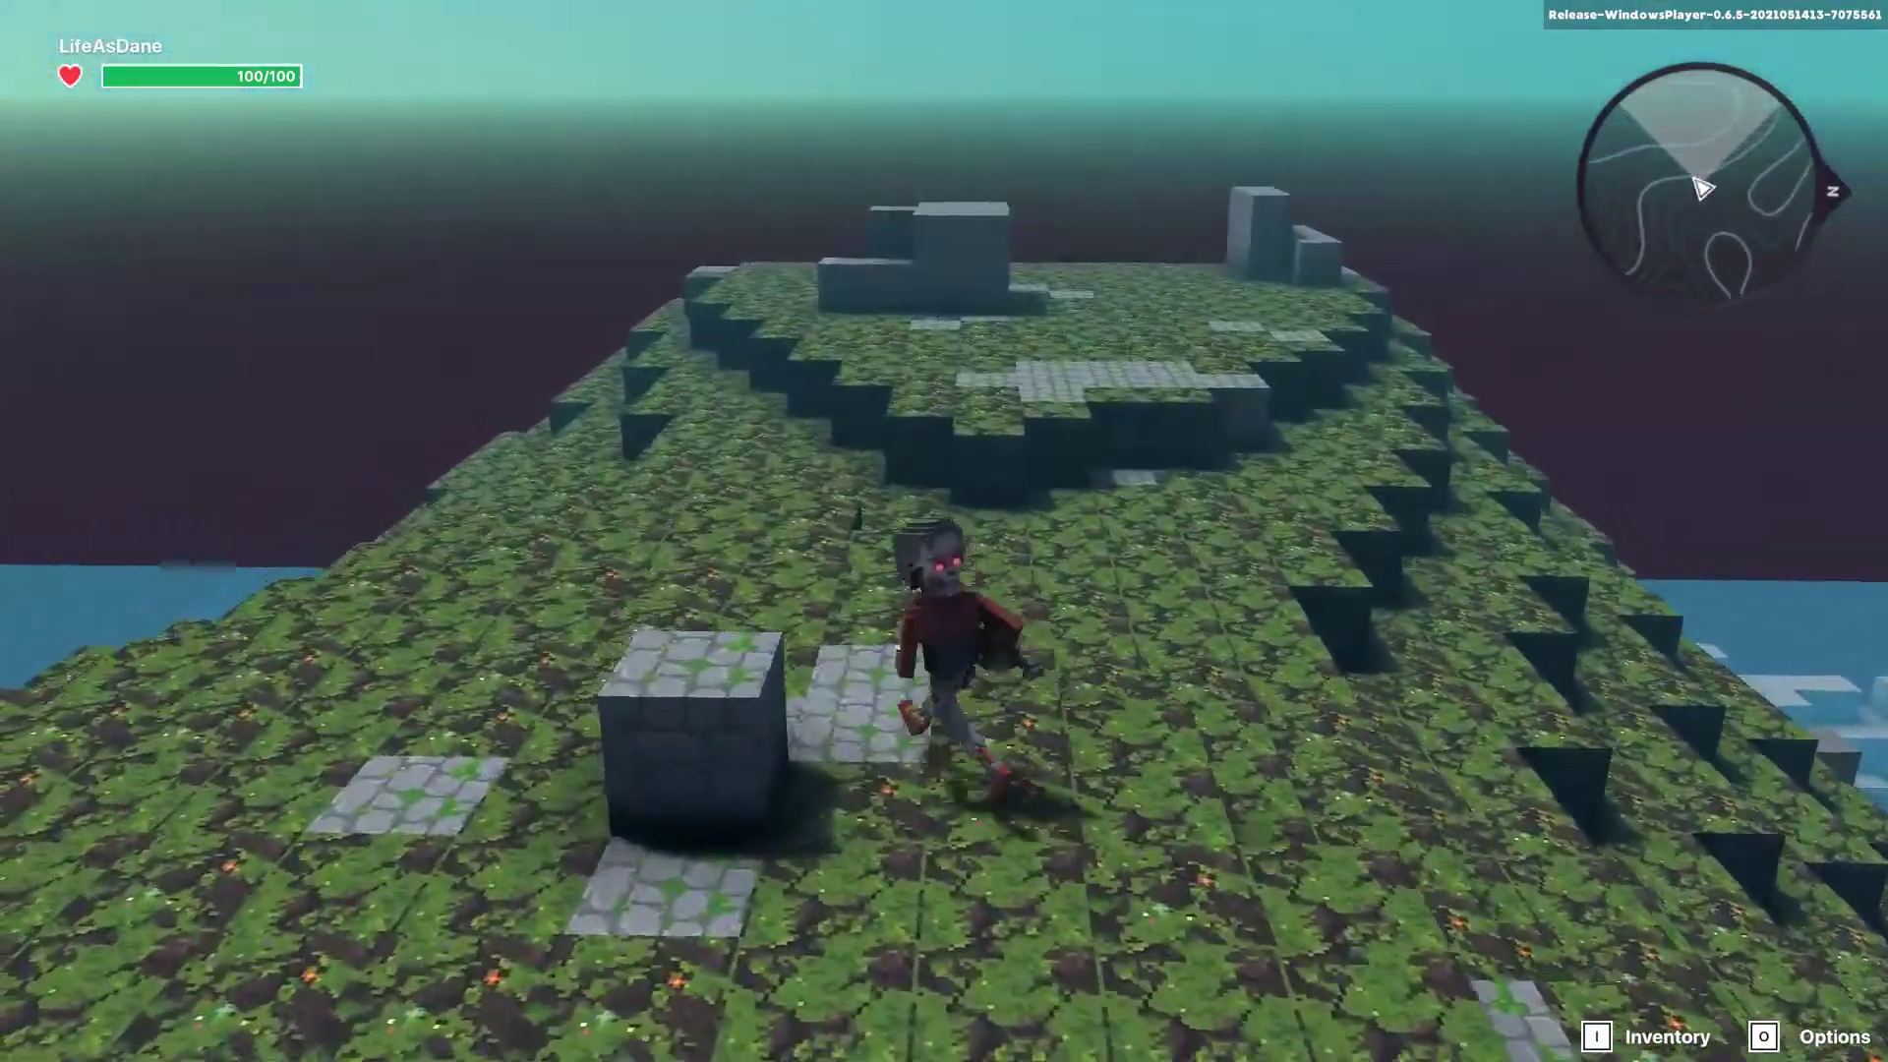
{"action": "key", "text": "w"}
{"action": "key", "text": "space"}
{"action": "key", "text": "a"}
{"action": "key", "text": "d"}
{"action": "key", "text": "w"}
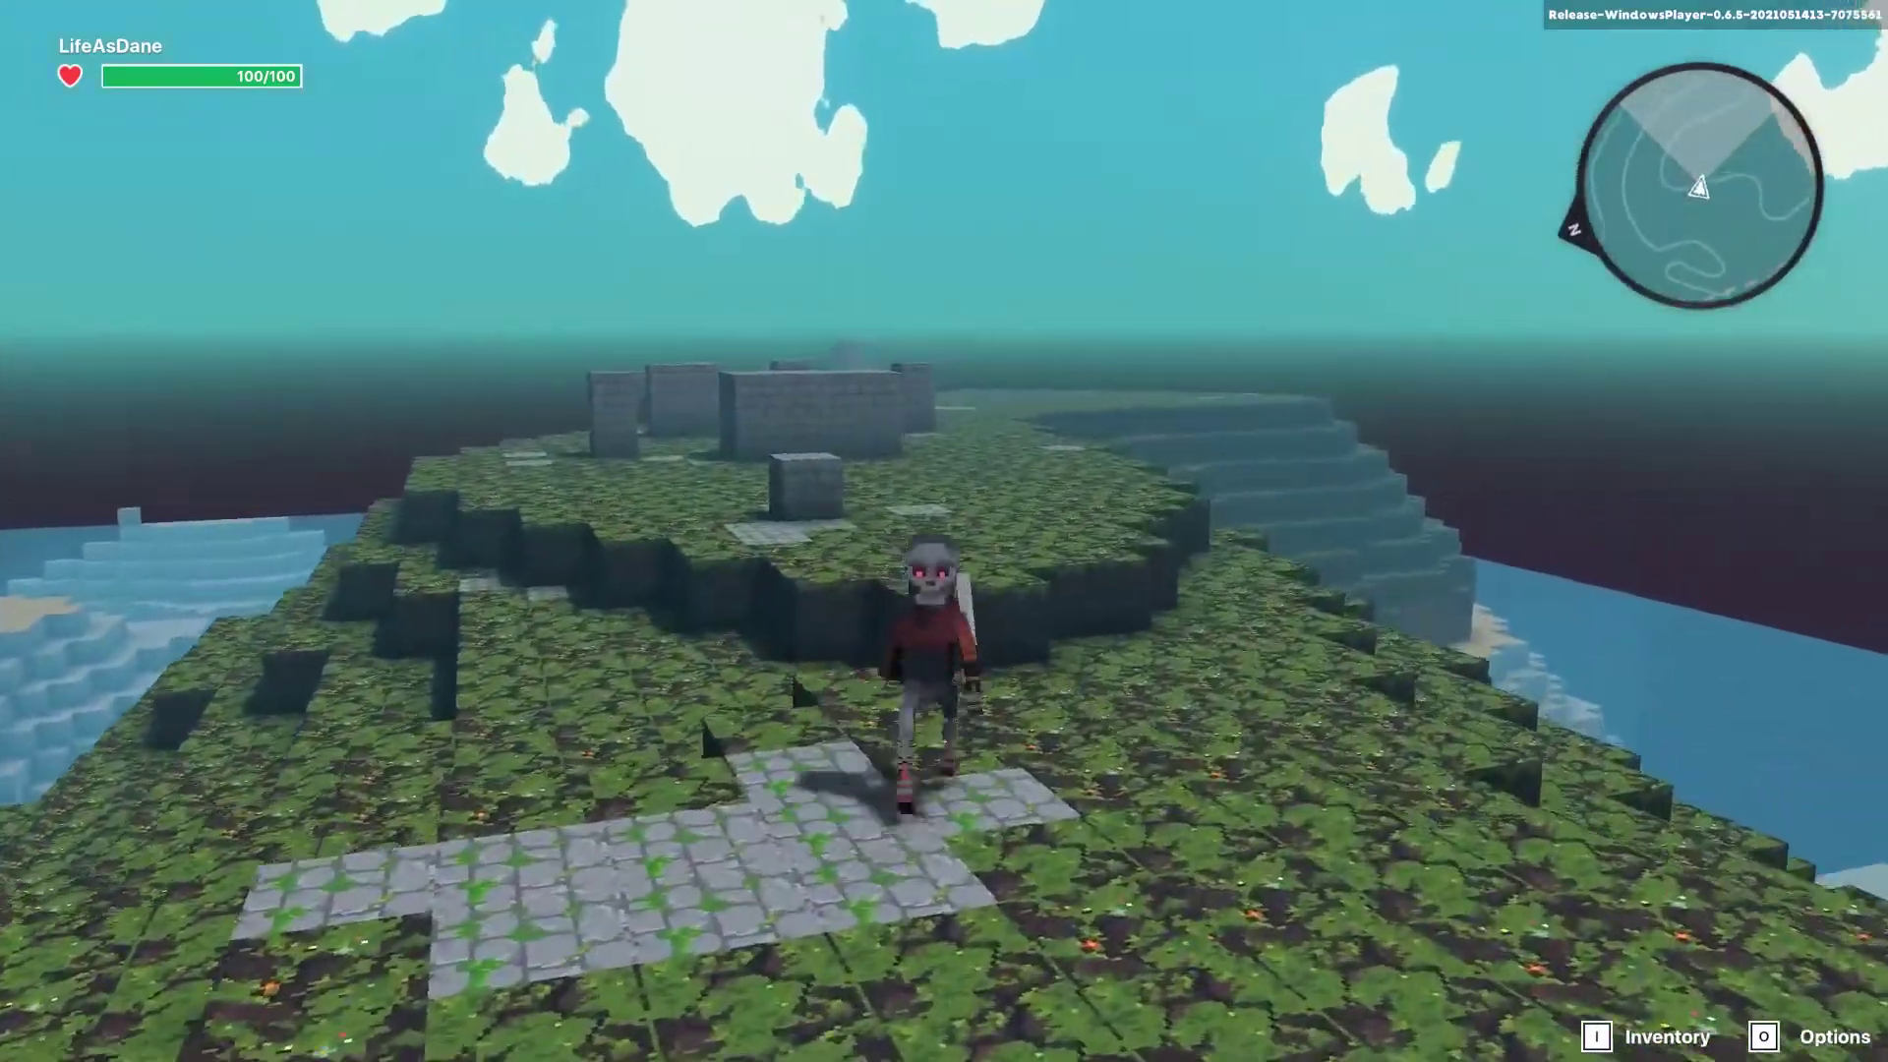
Step: Run back along the plateau edge past the ruins and up the stepped hill to the stones overlooking the water
{"action": "key", "text": "w"}
{"action": "key", "text": "w"}
{"action": "key", "text": "a"}
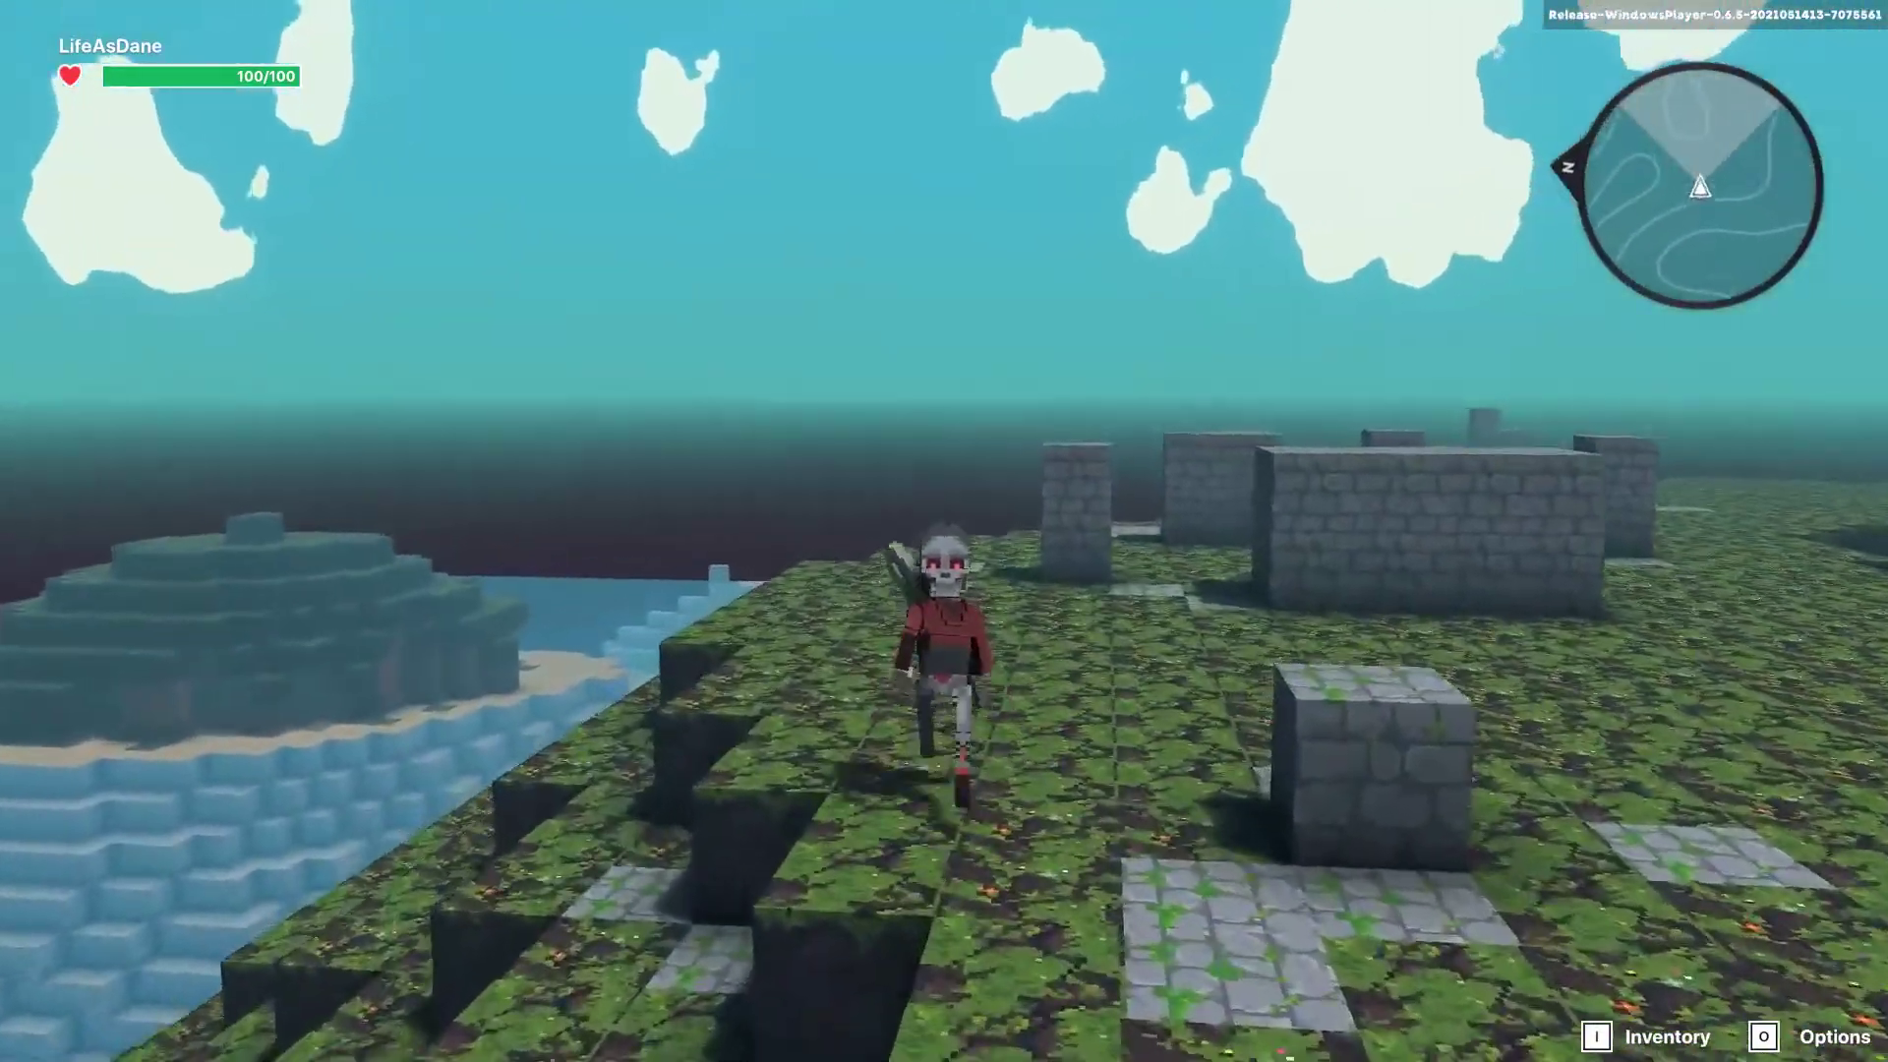
{"action": "key", "text": "s"}
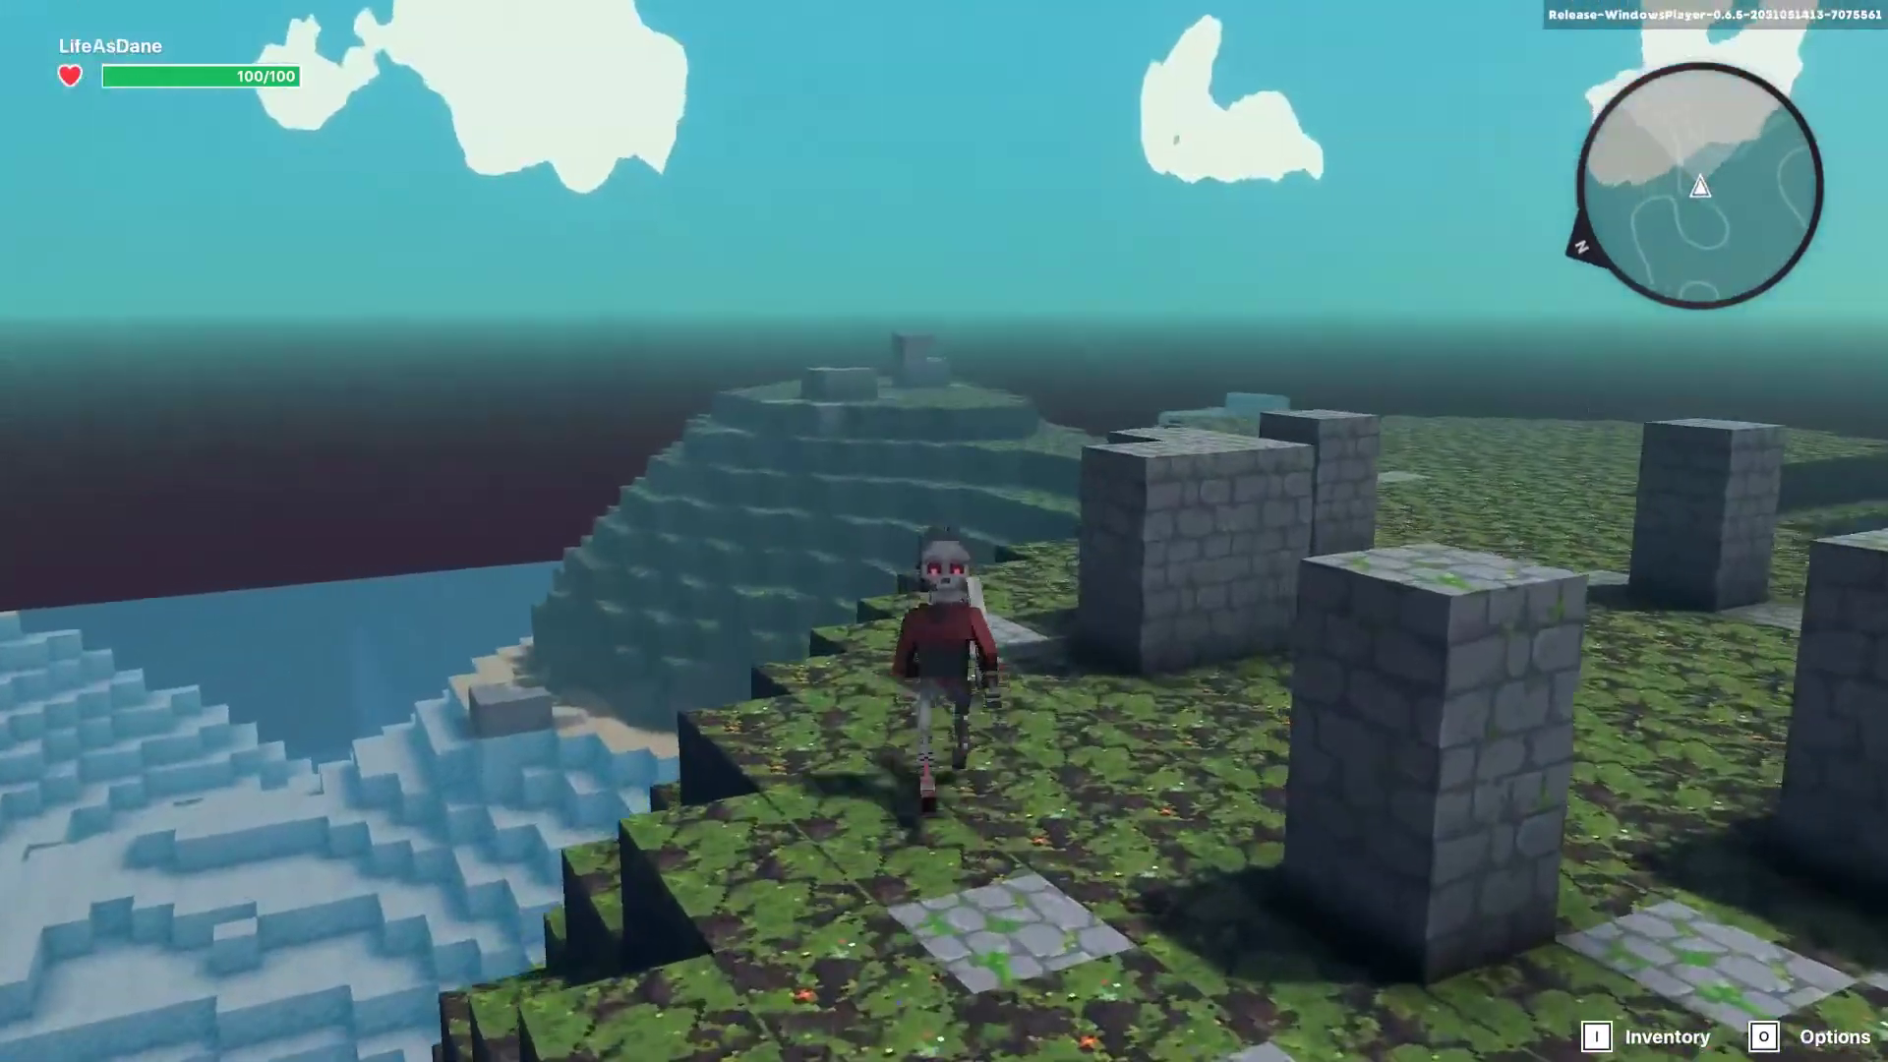
{"action": "key", "text": "w"}
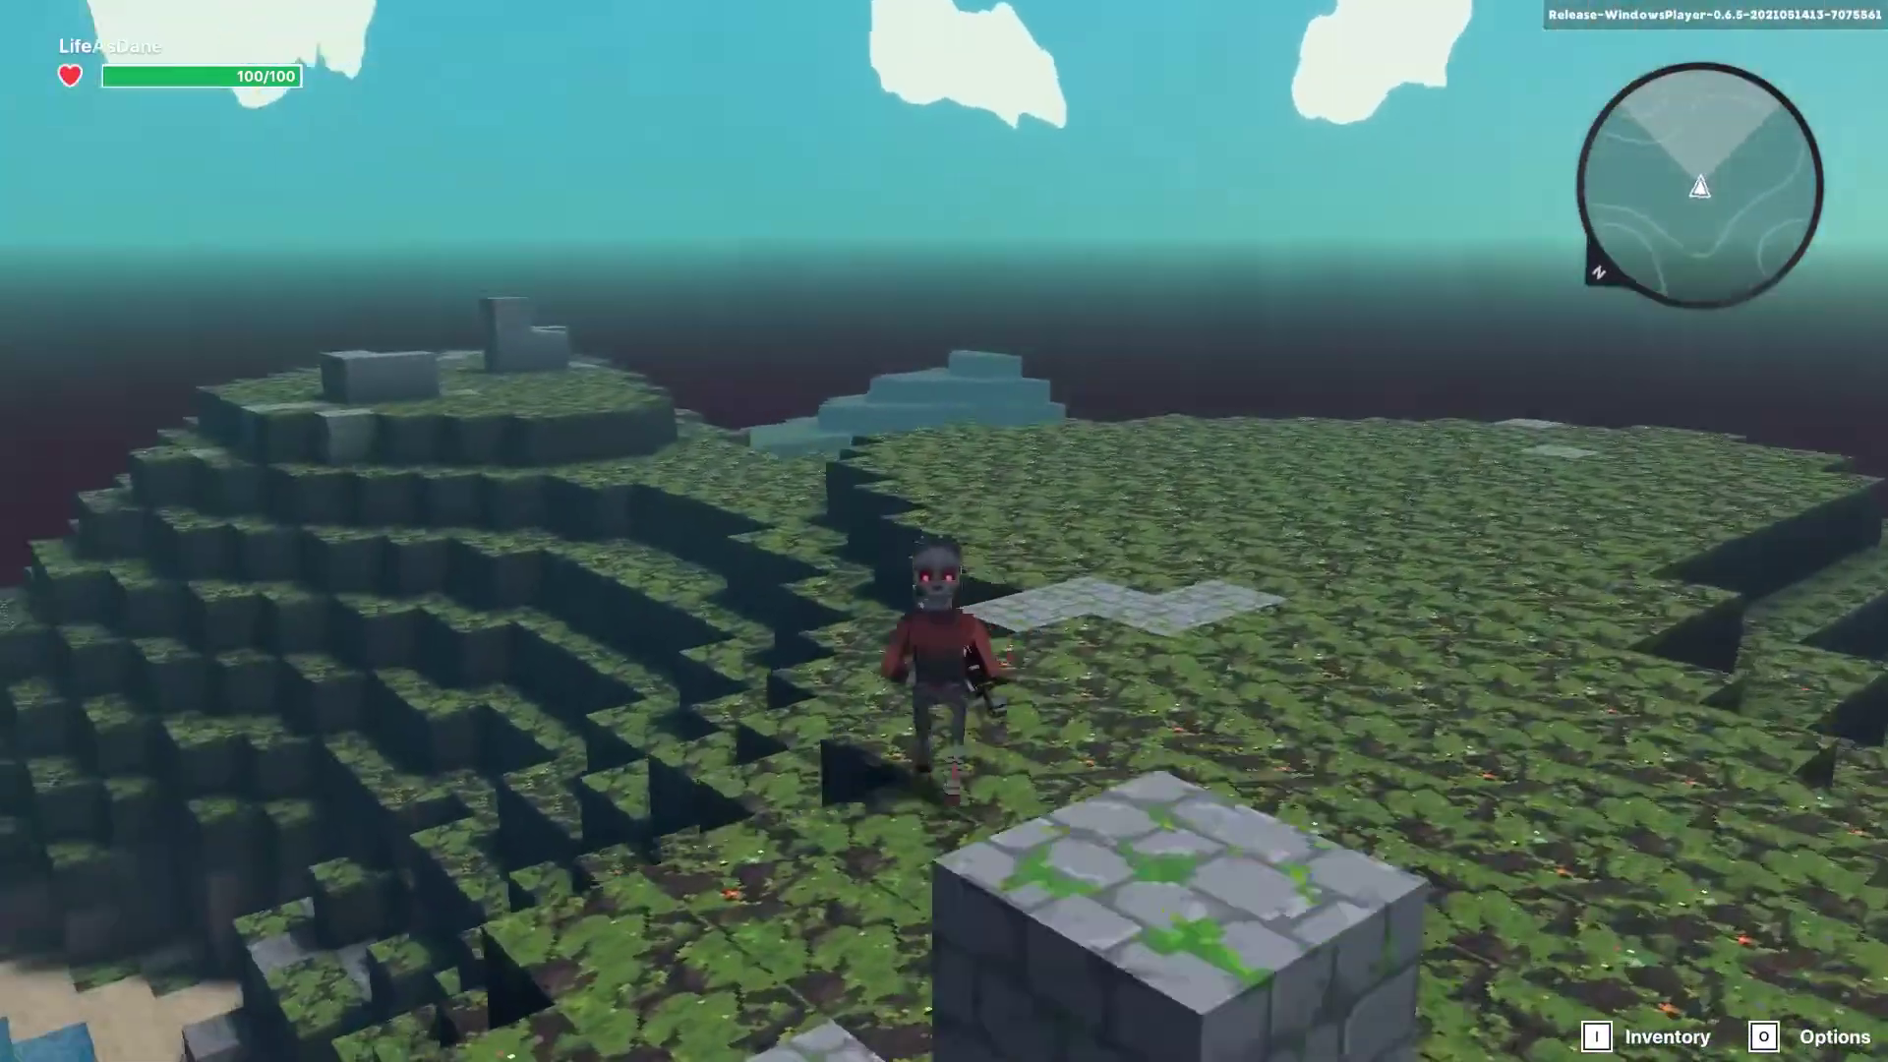
{"action": "key", "text": "w"}
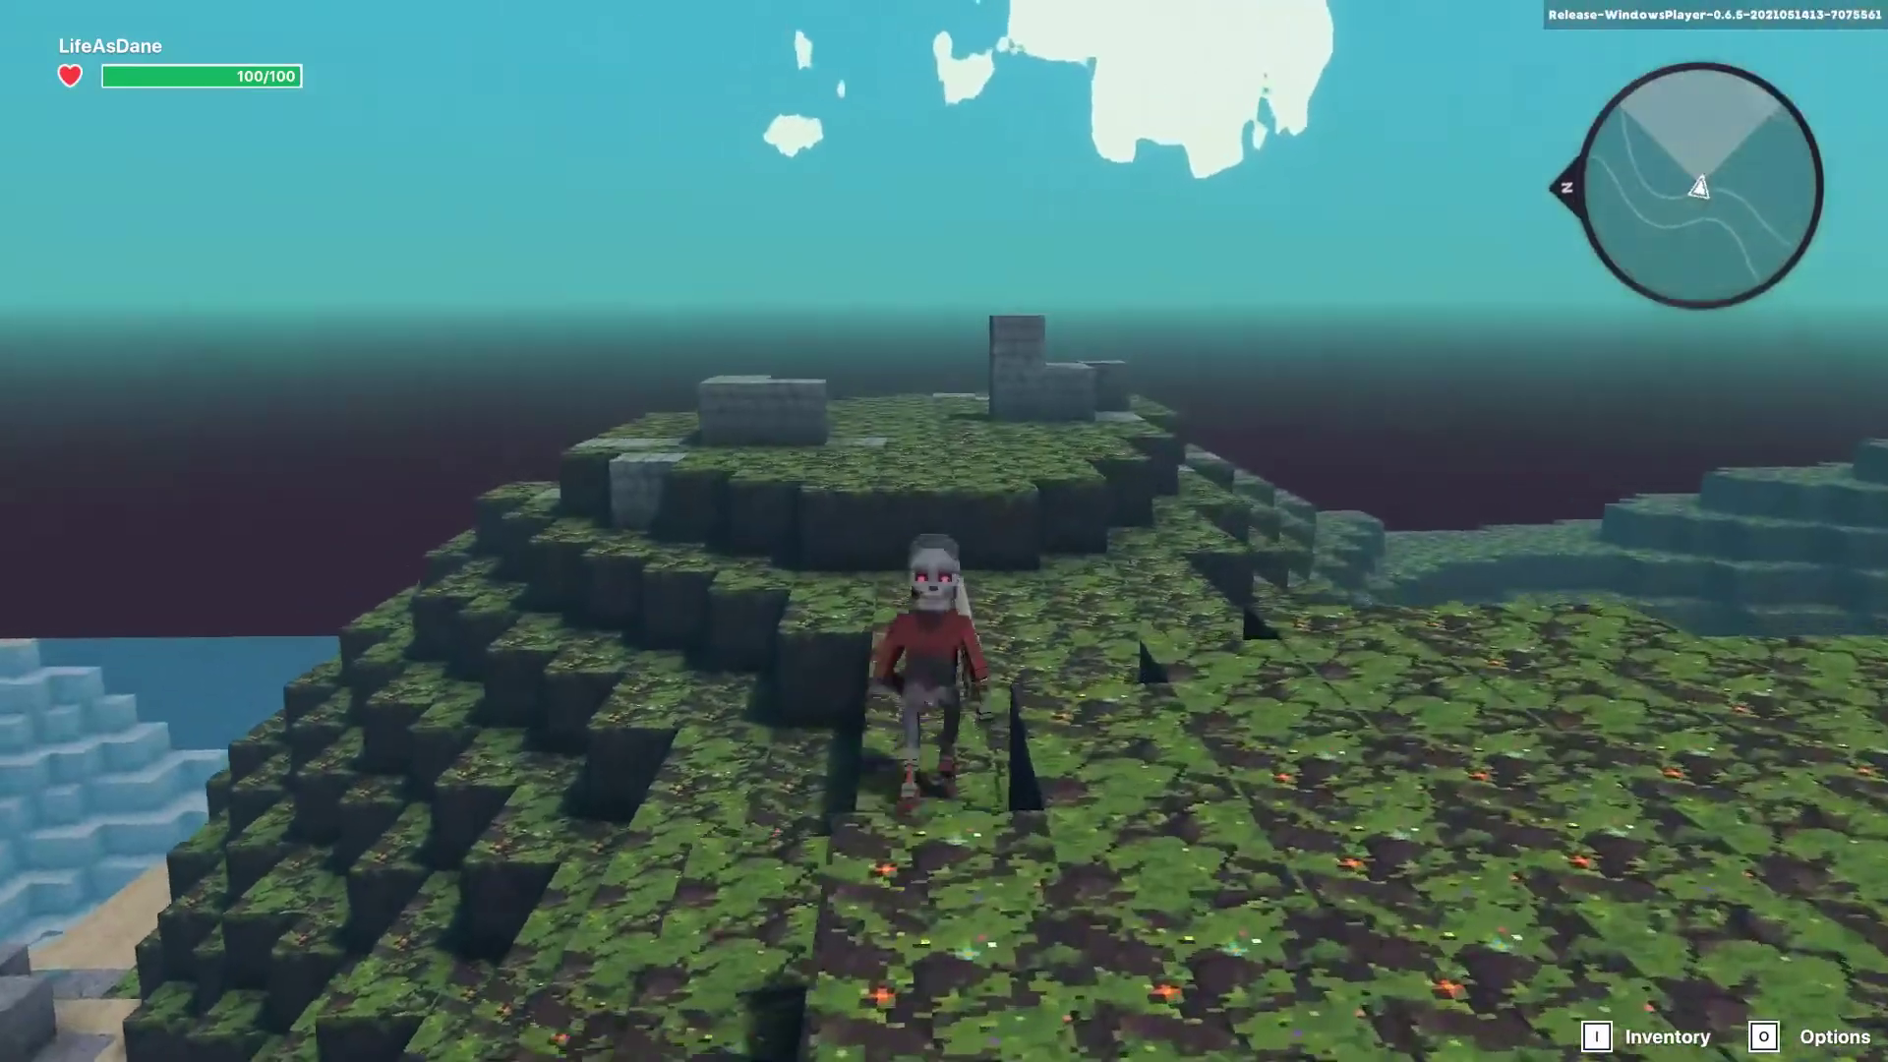
{"action": "key", "text": "w"}
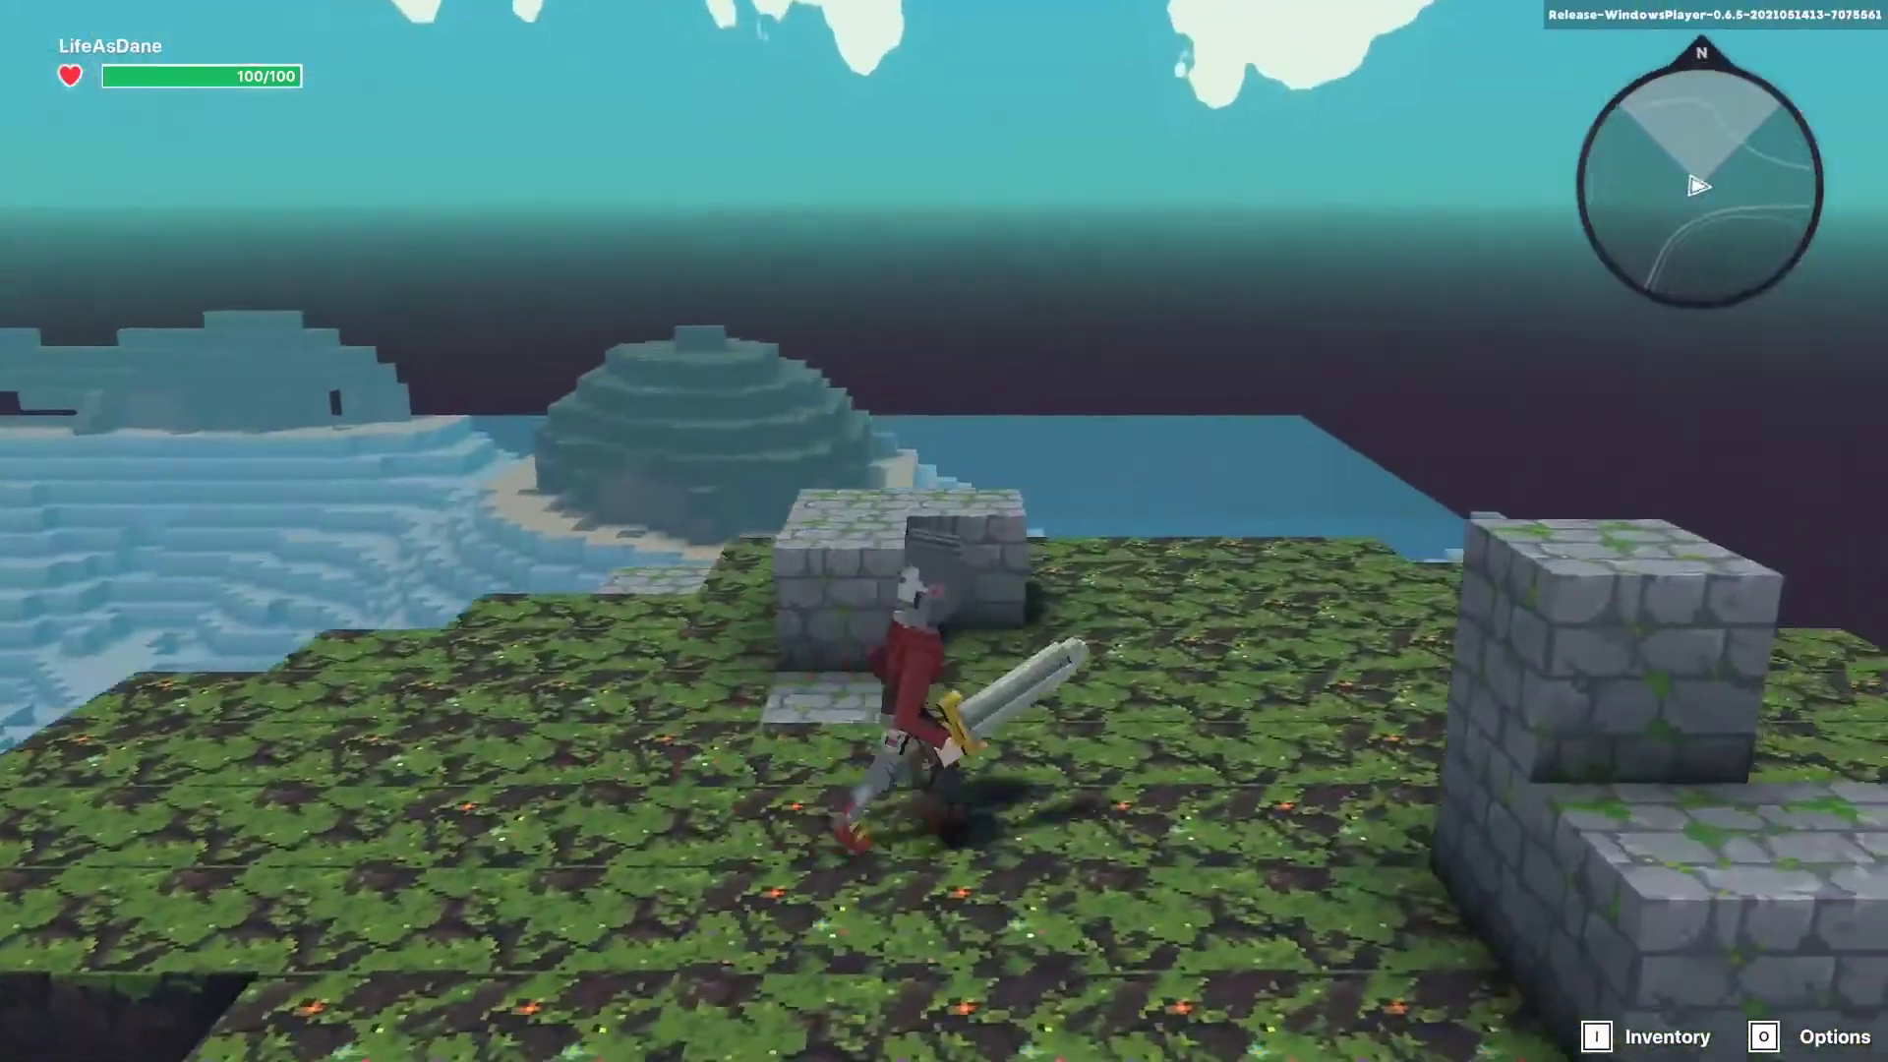
{"action": "key", "text": "w"}
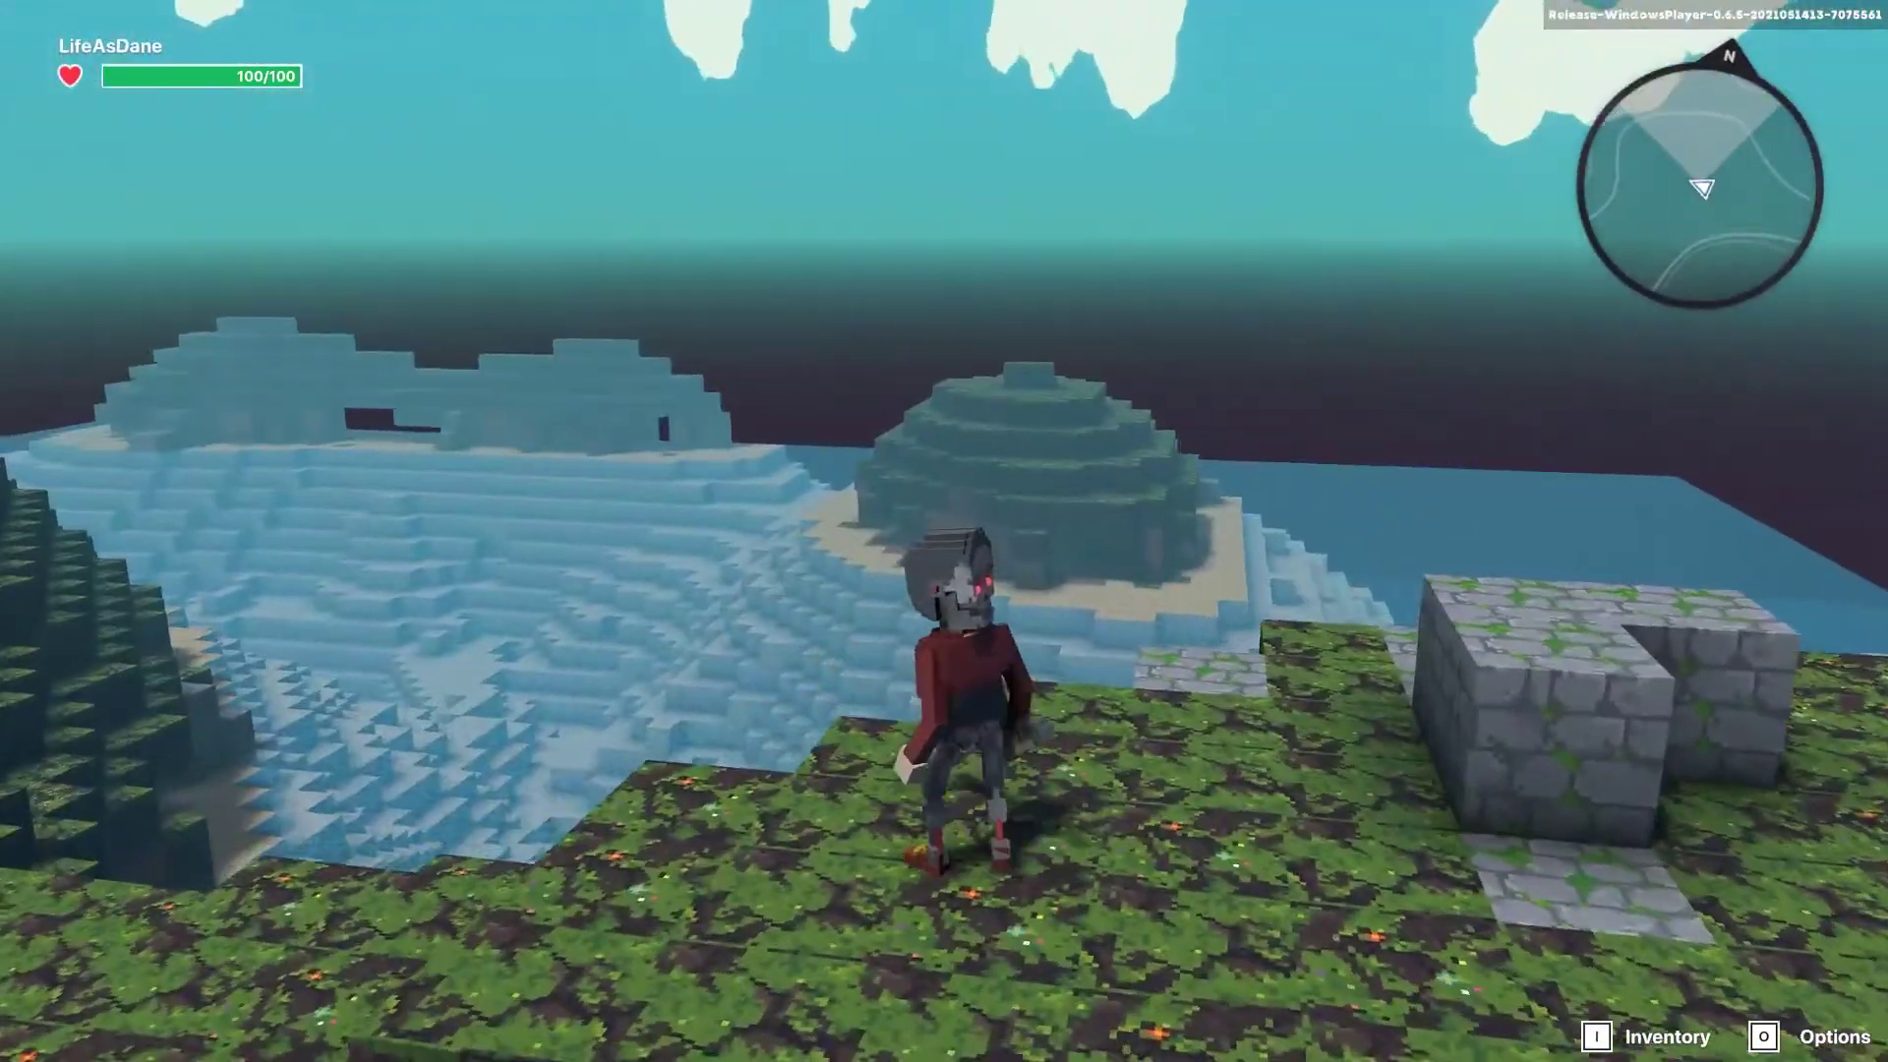
{"action": "key", "text": "w"}
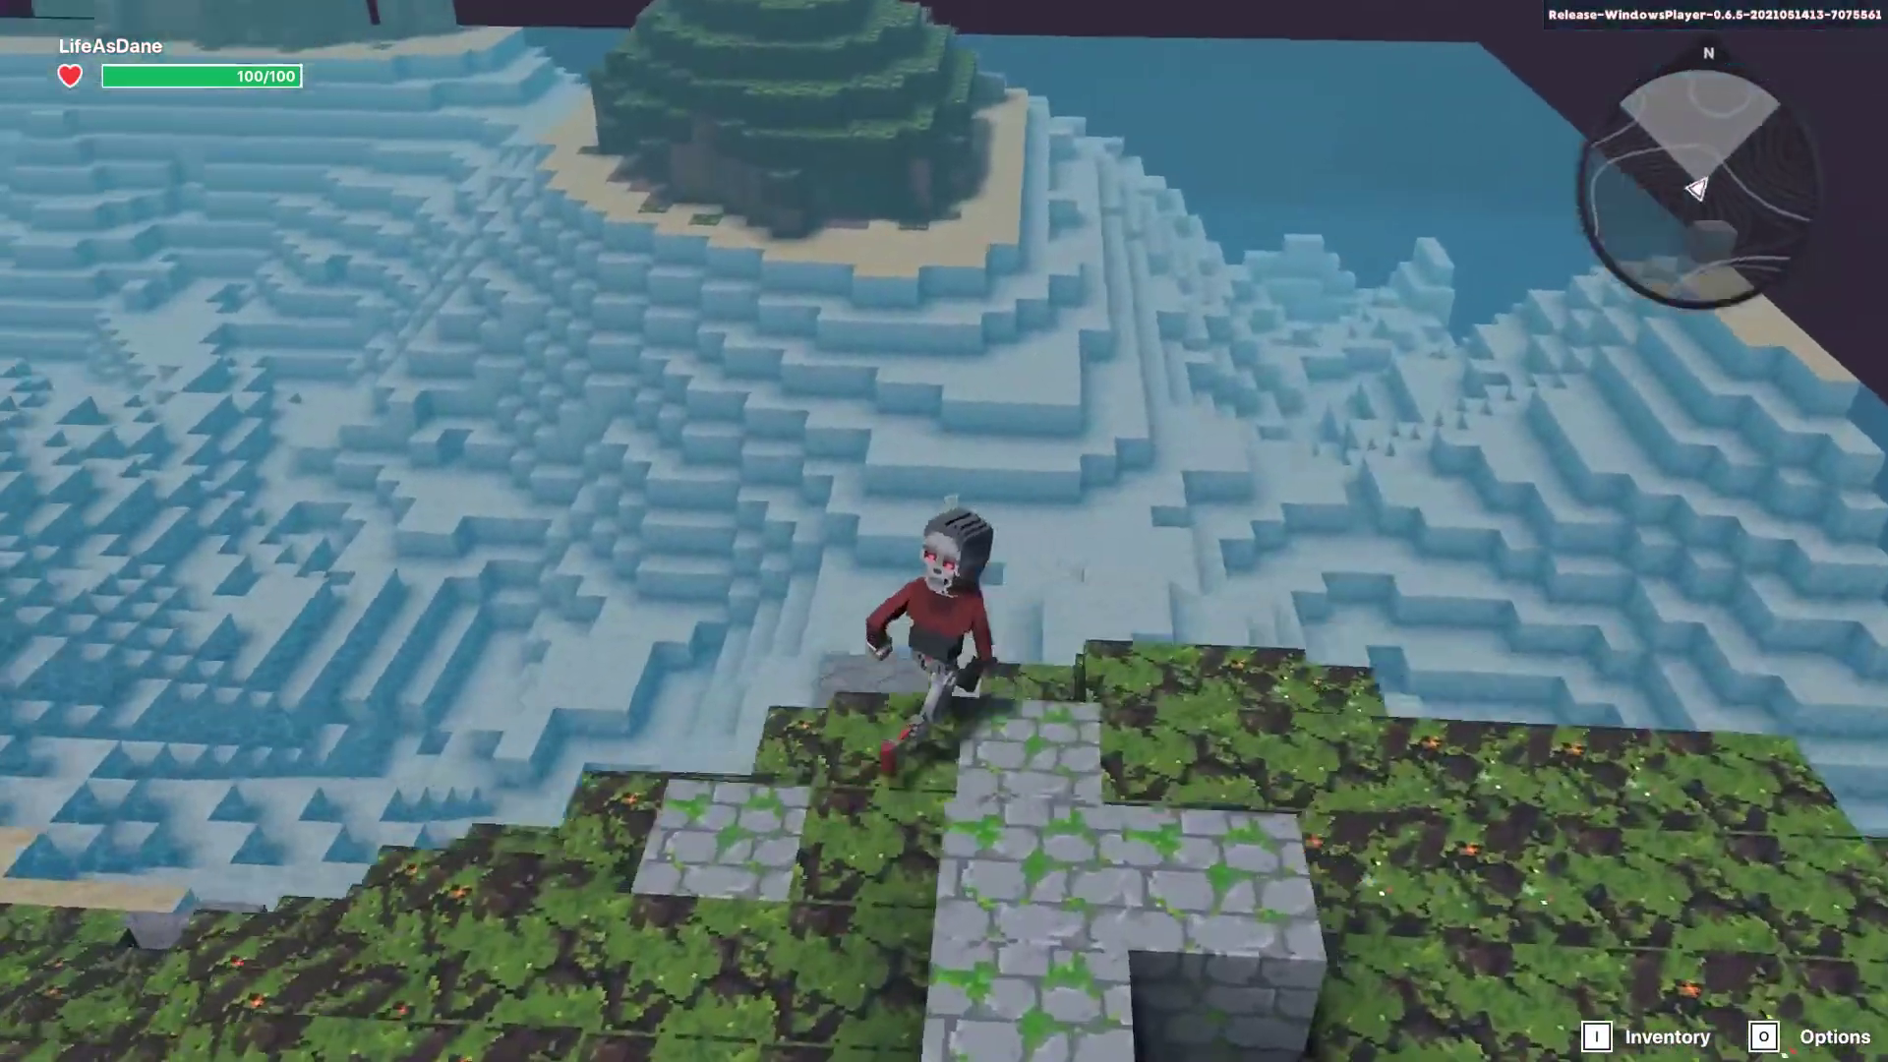
Step: Jump off the hill into the water, swim to the small domed island and run along its sandy beach
{"action": "key", "text": "space"}
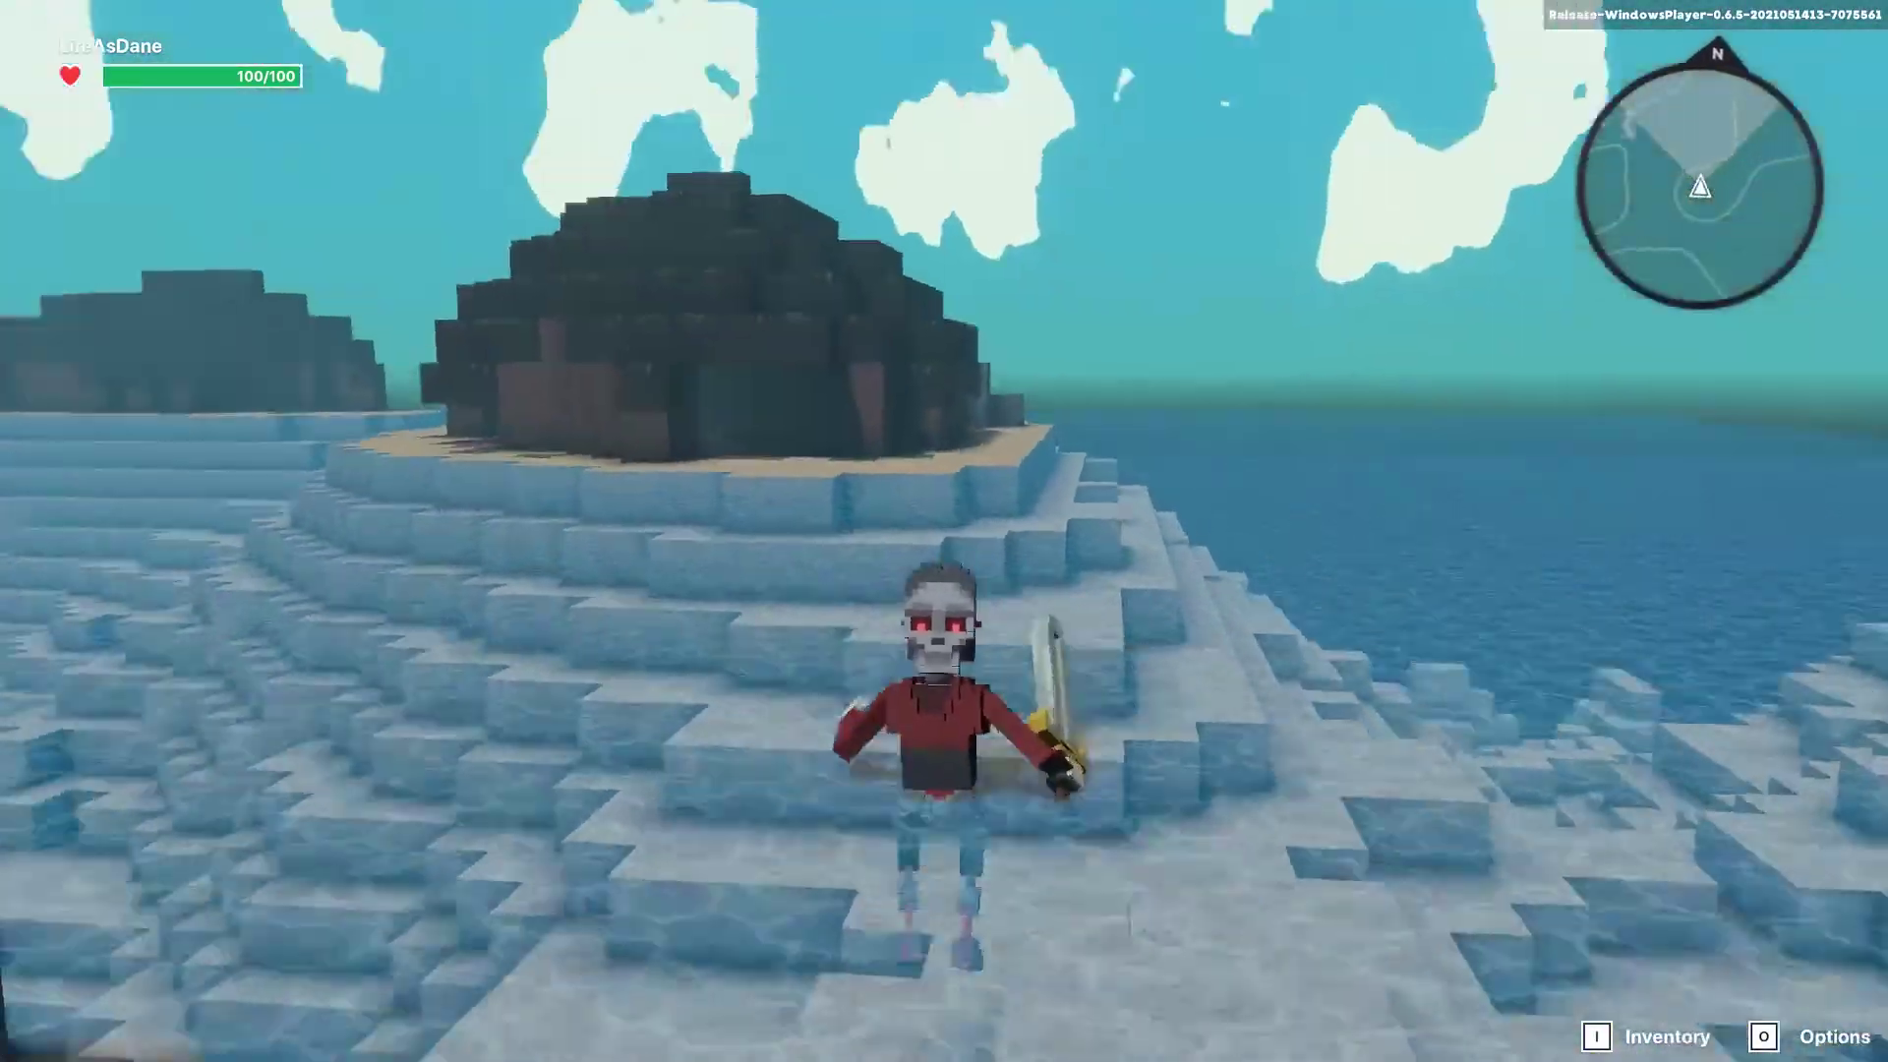
{"action": "key", "text": "s"}
{"action": "key", "text": "w"}
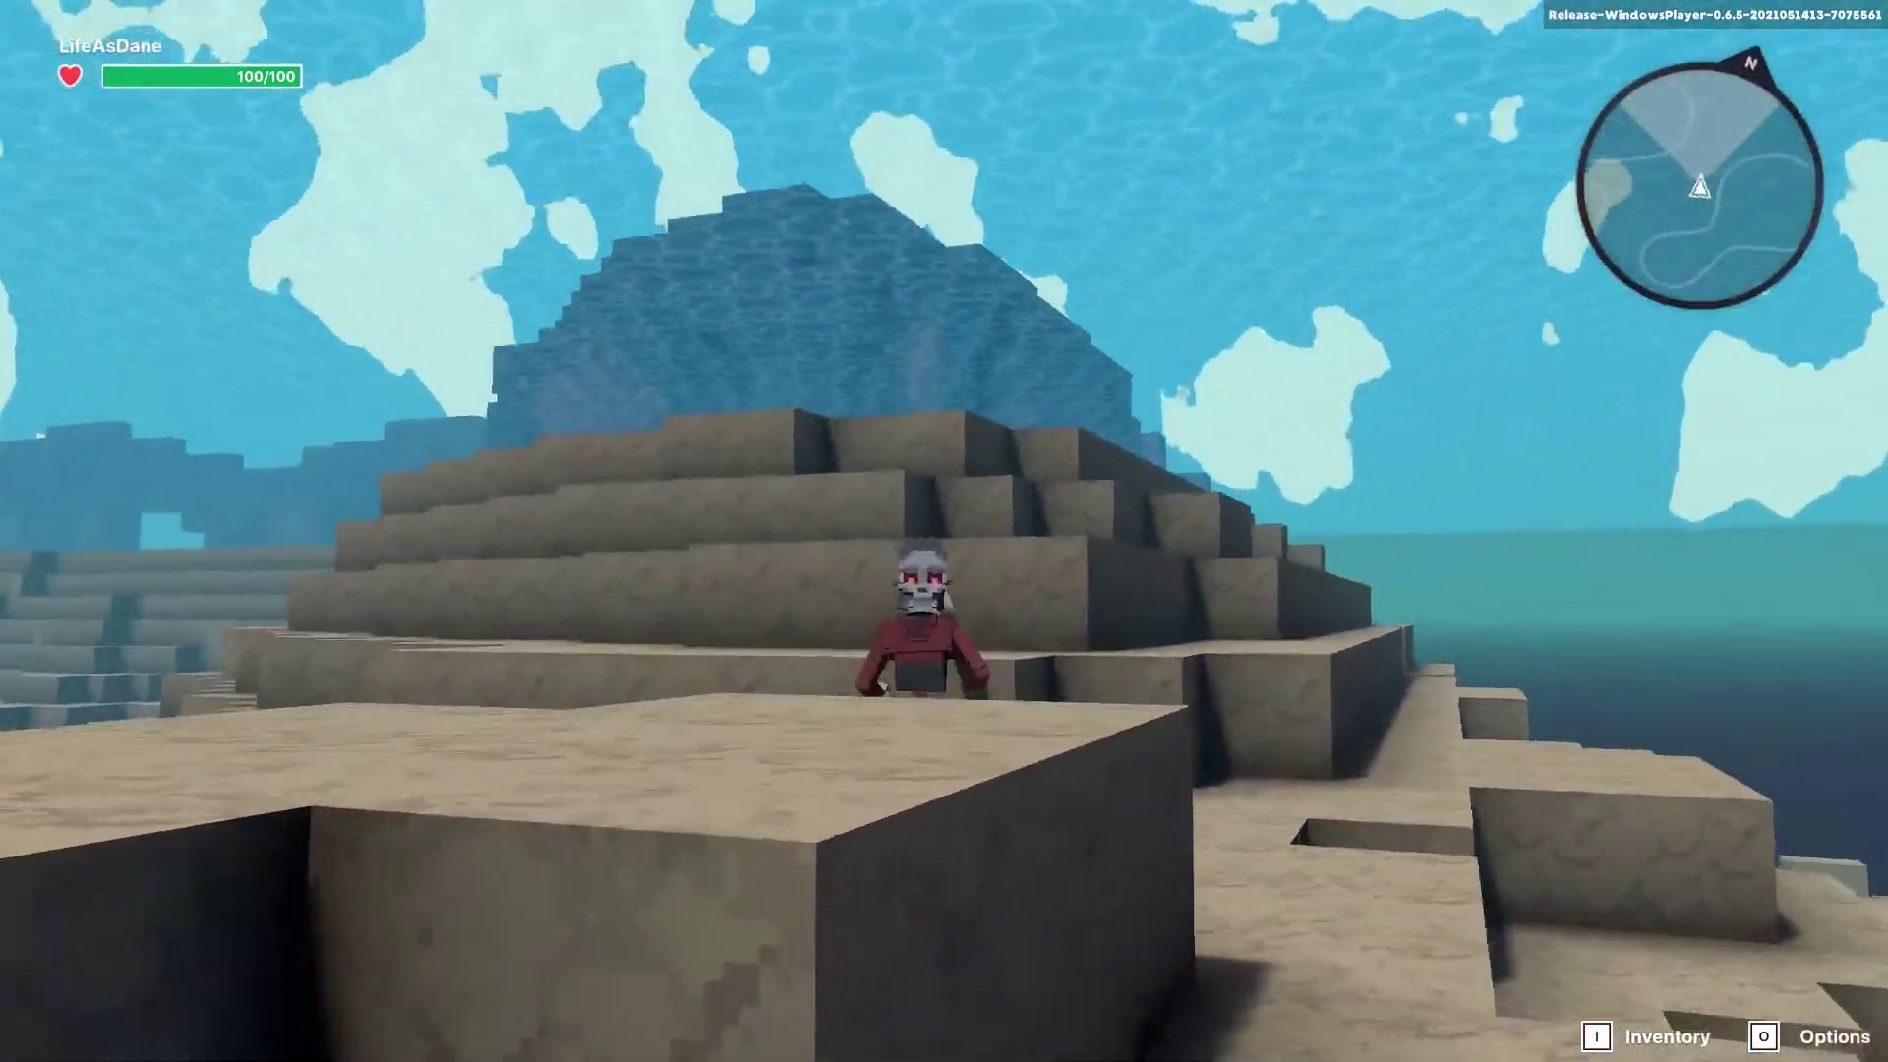
{"action": "key", "text": "space"}
{"action": "key", "text": "w"}
{"action": "key", "text": "space"}
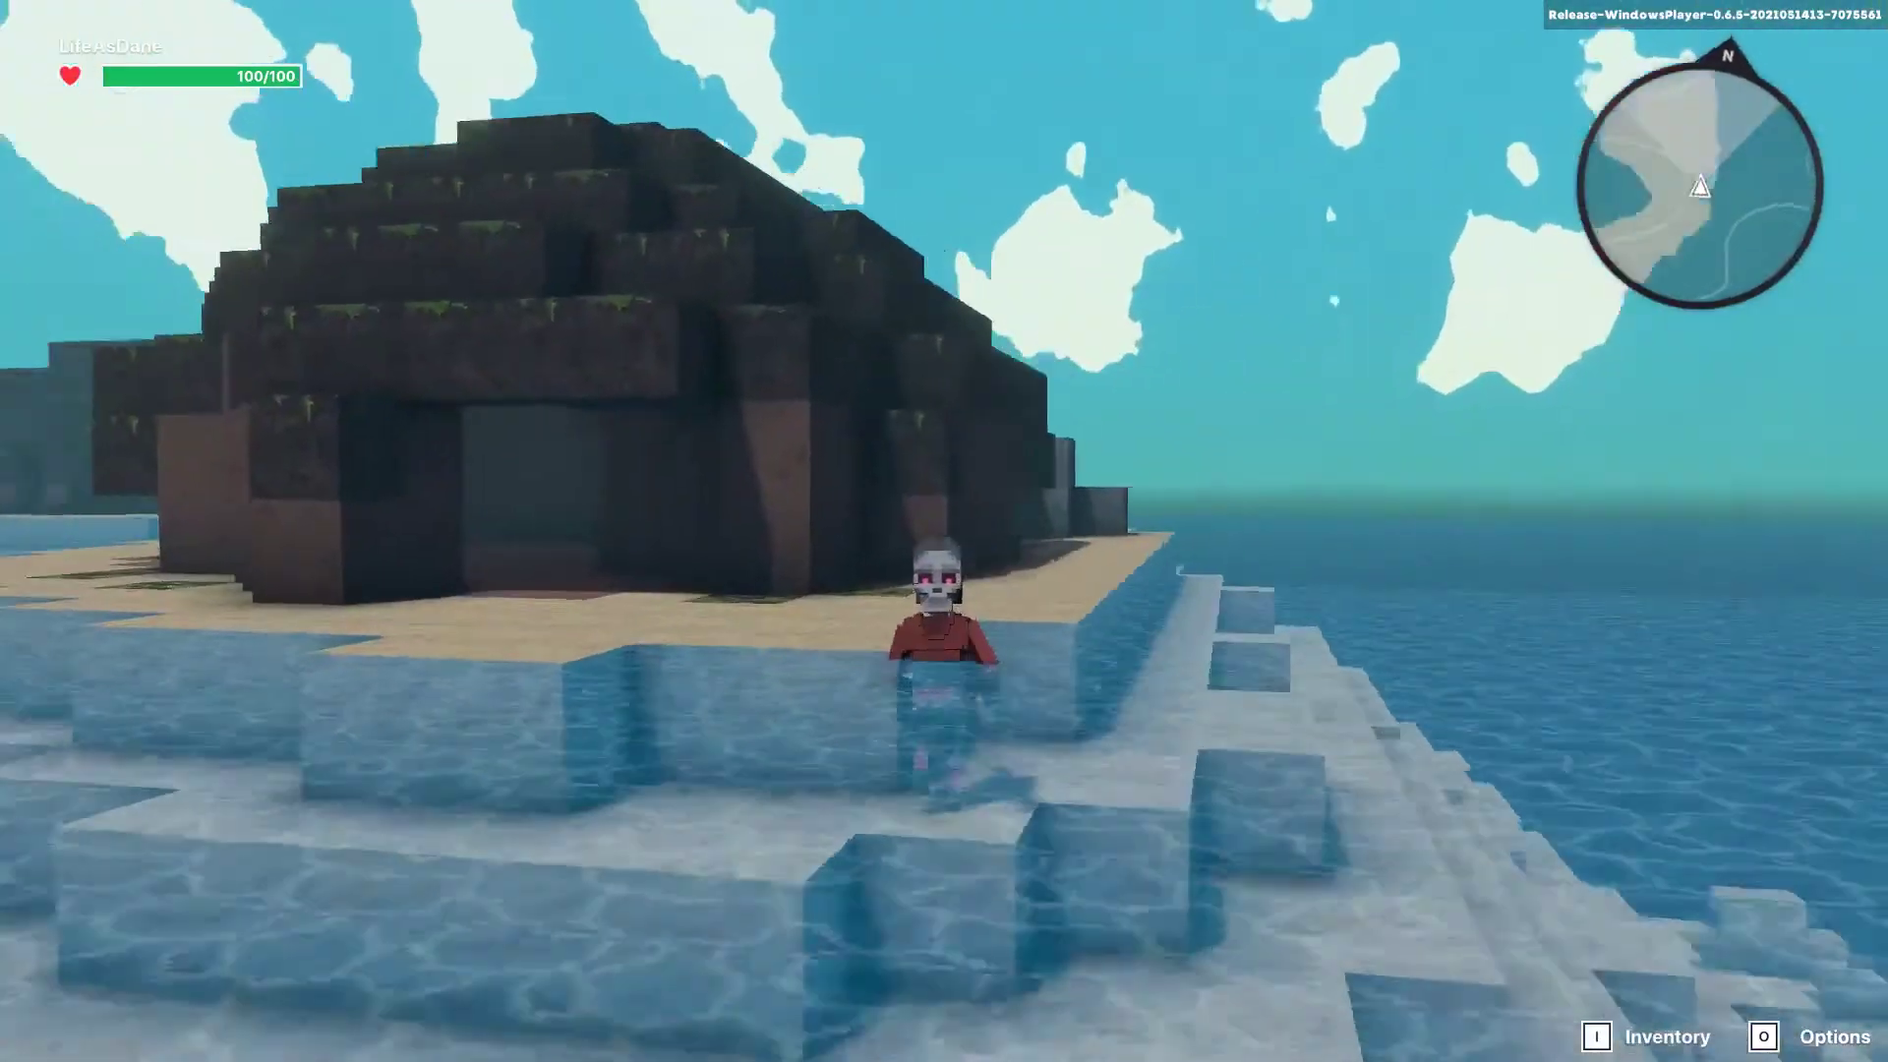
{"action": "key", "text": "w"}
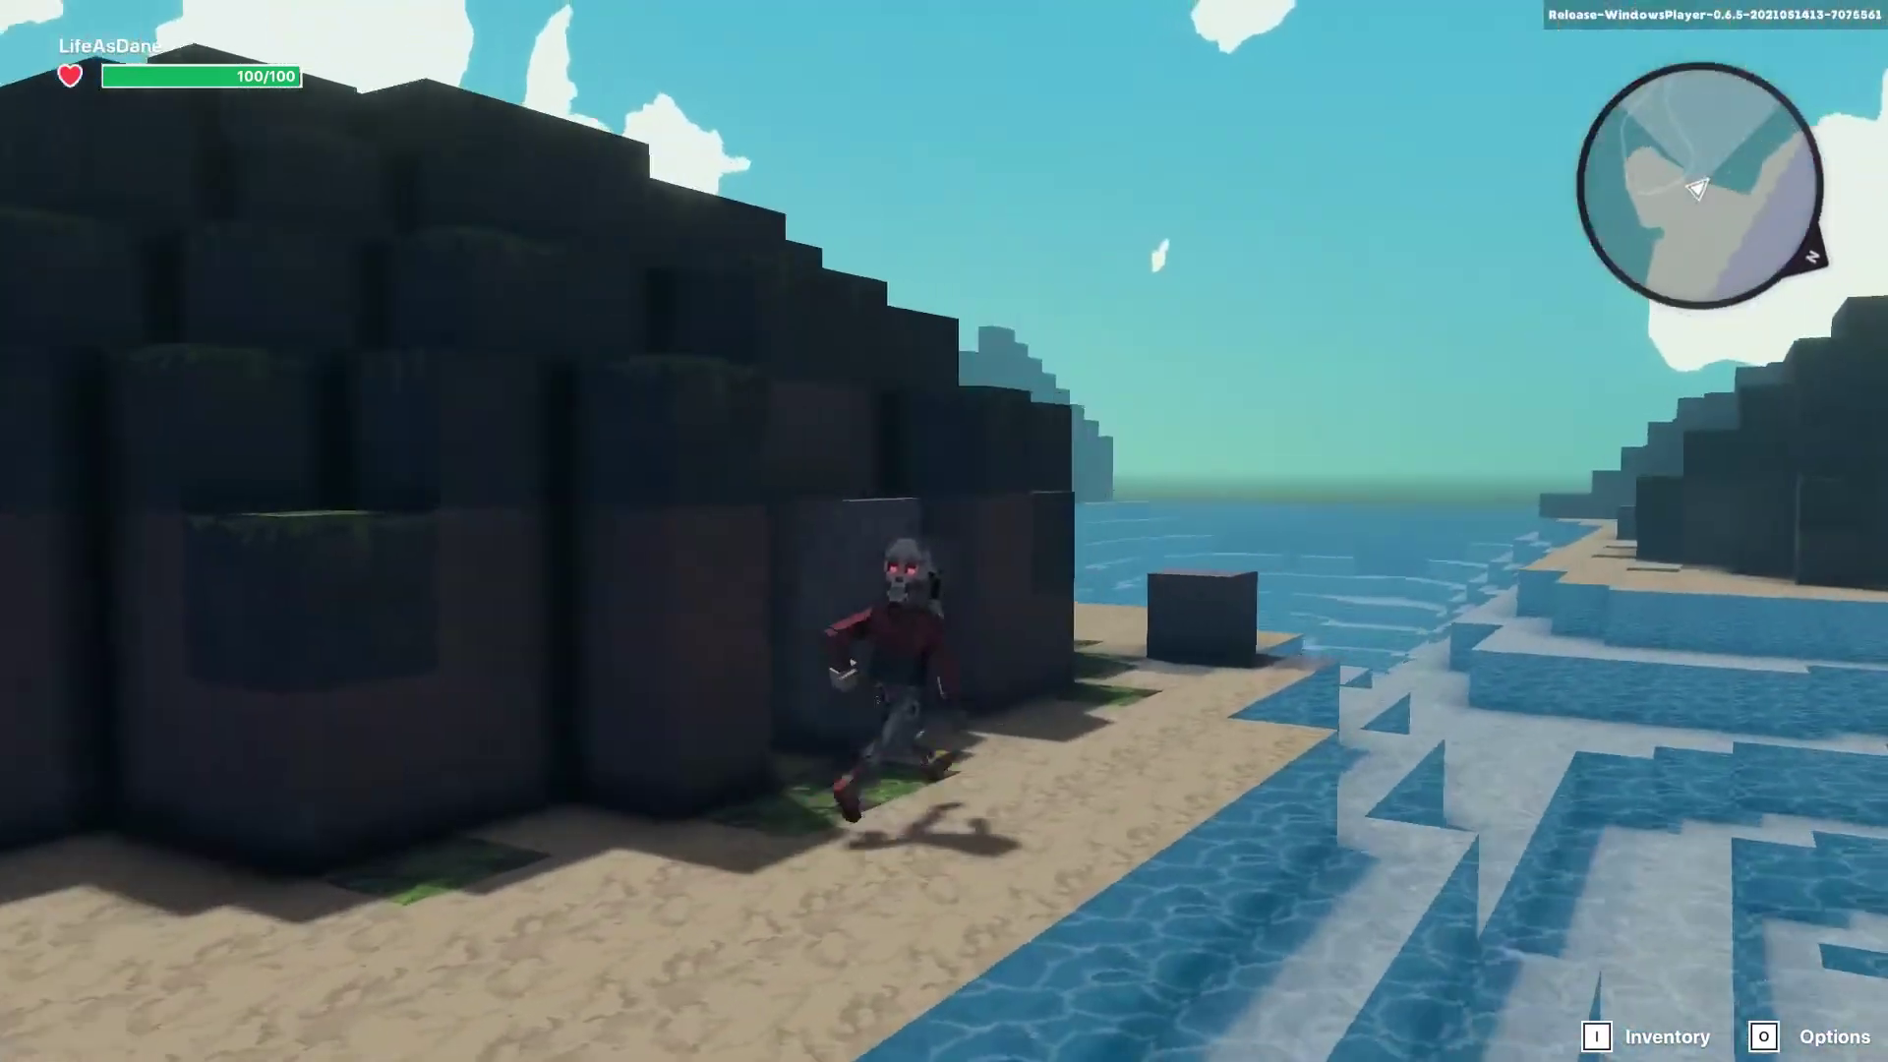
{"action": "key", "text": "w"}
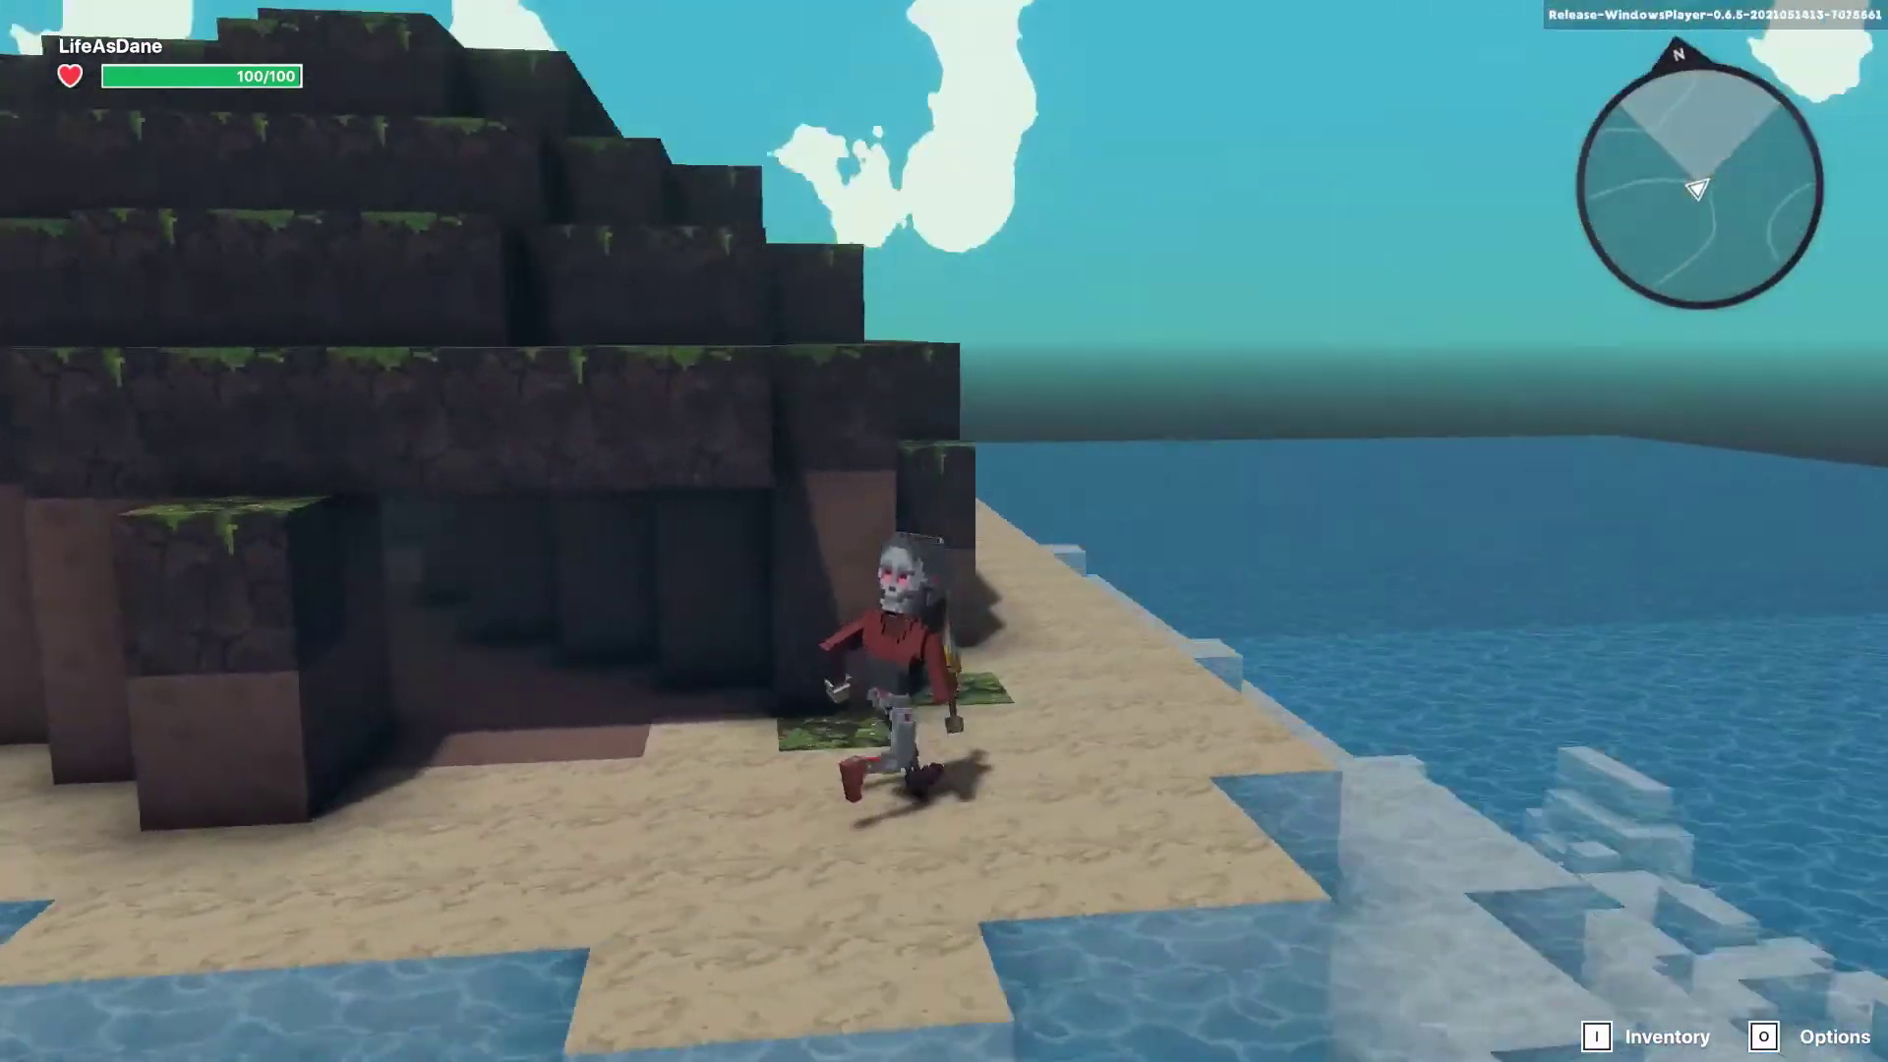
Step: Run along the sandy beach and jump onto the stone blocks beside the domed island's rock wall
{"action": "key", "text": "space"}
{"action": "key", "text": "space"}
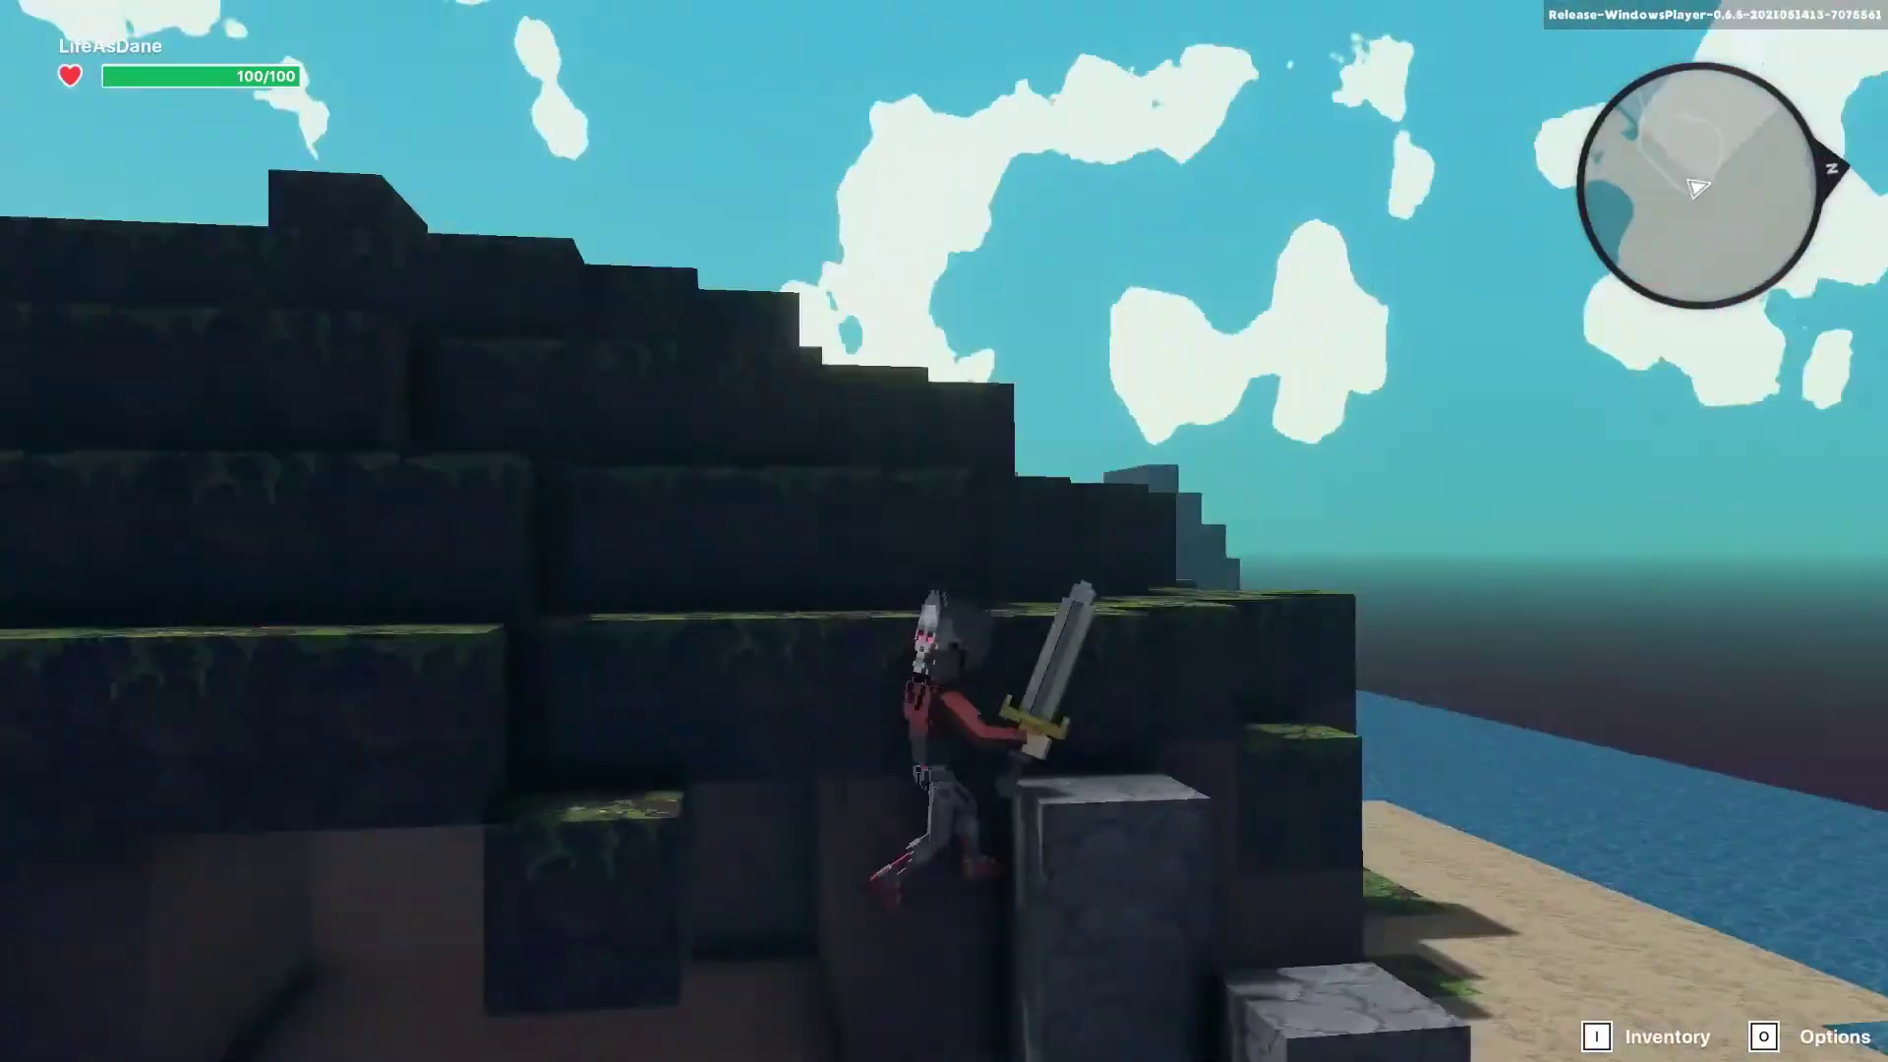
{"action": "key", "text": "space"}
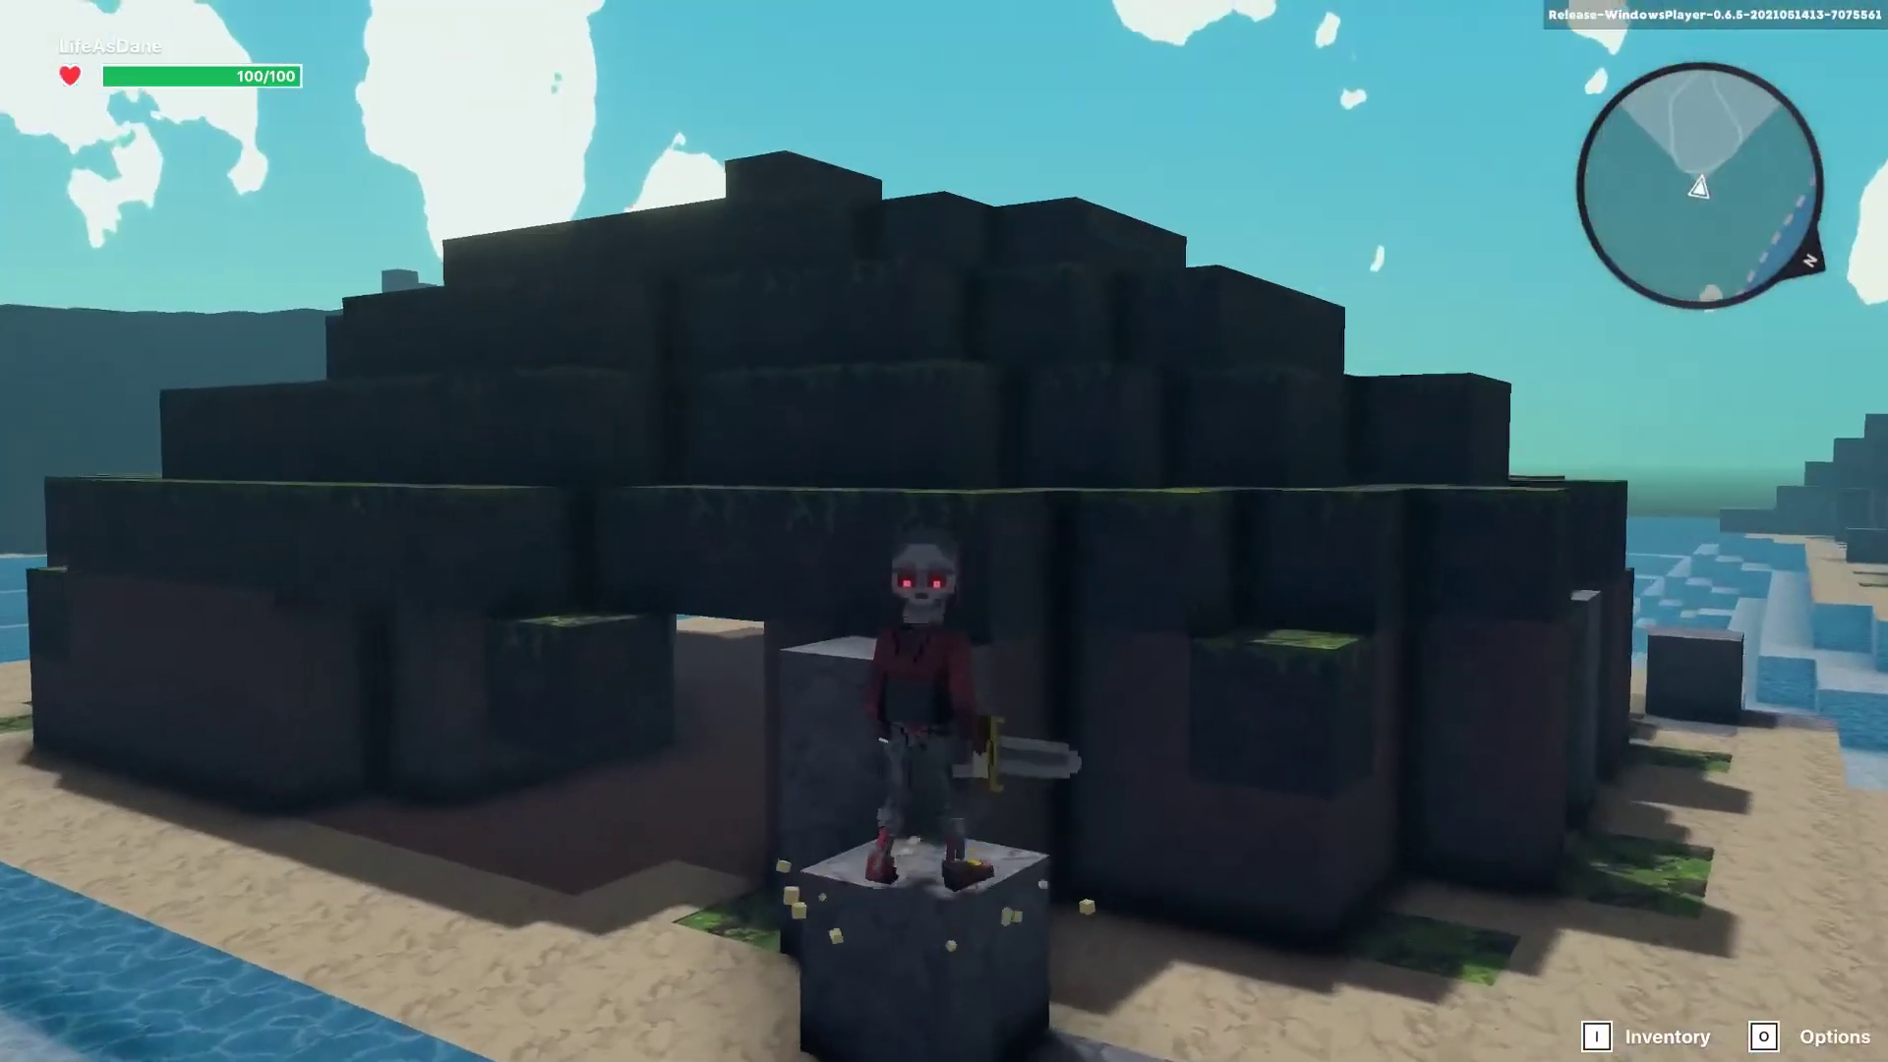
Step: Climb the domed island's stepped ledges to its topmost block and try the character's weapon attacks there
{"action": "key", "text": "space"}
{"action": "key", "text": "space"}
{"action": "key", "text": "space"}
{"action": "key", "text": "space"}
{"action": "key", "text": "space"}
{"action": "key", "text": "space"}
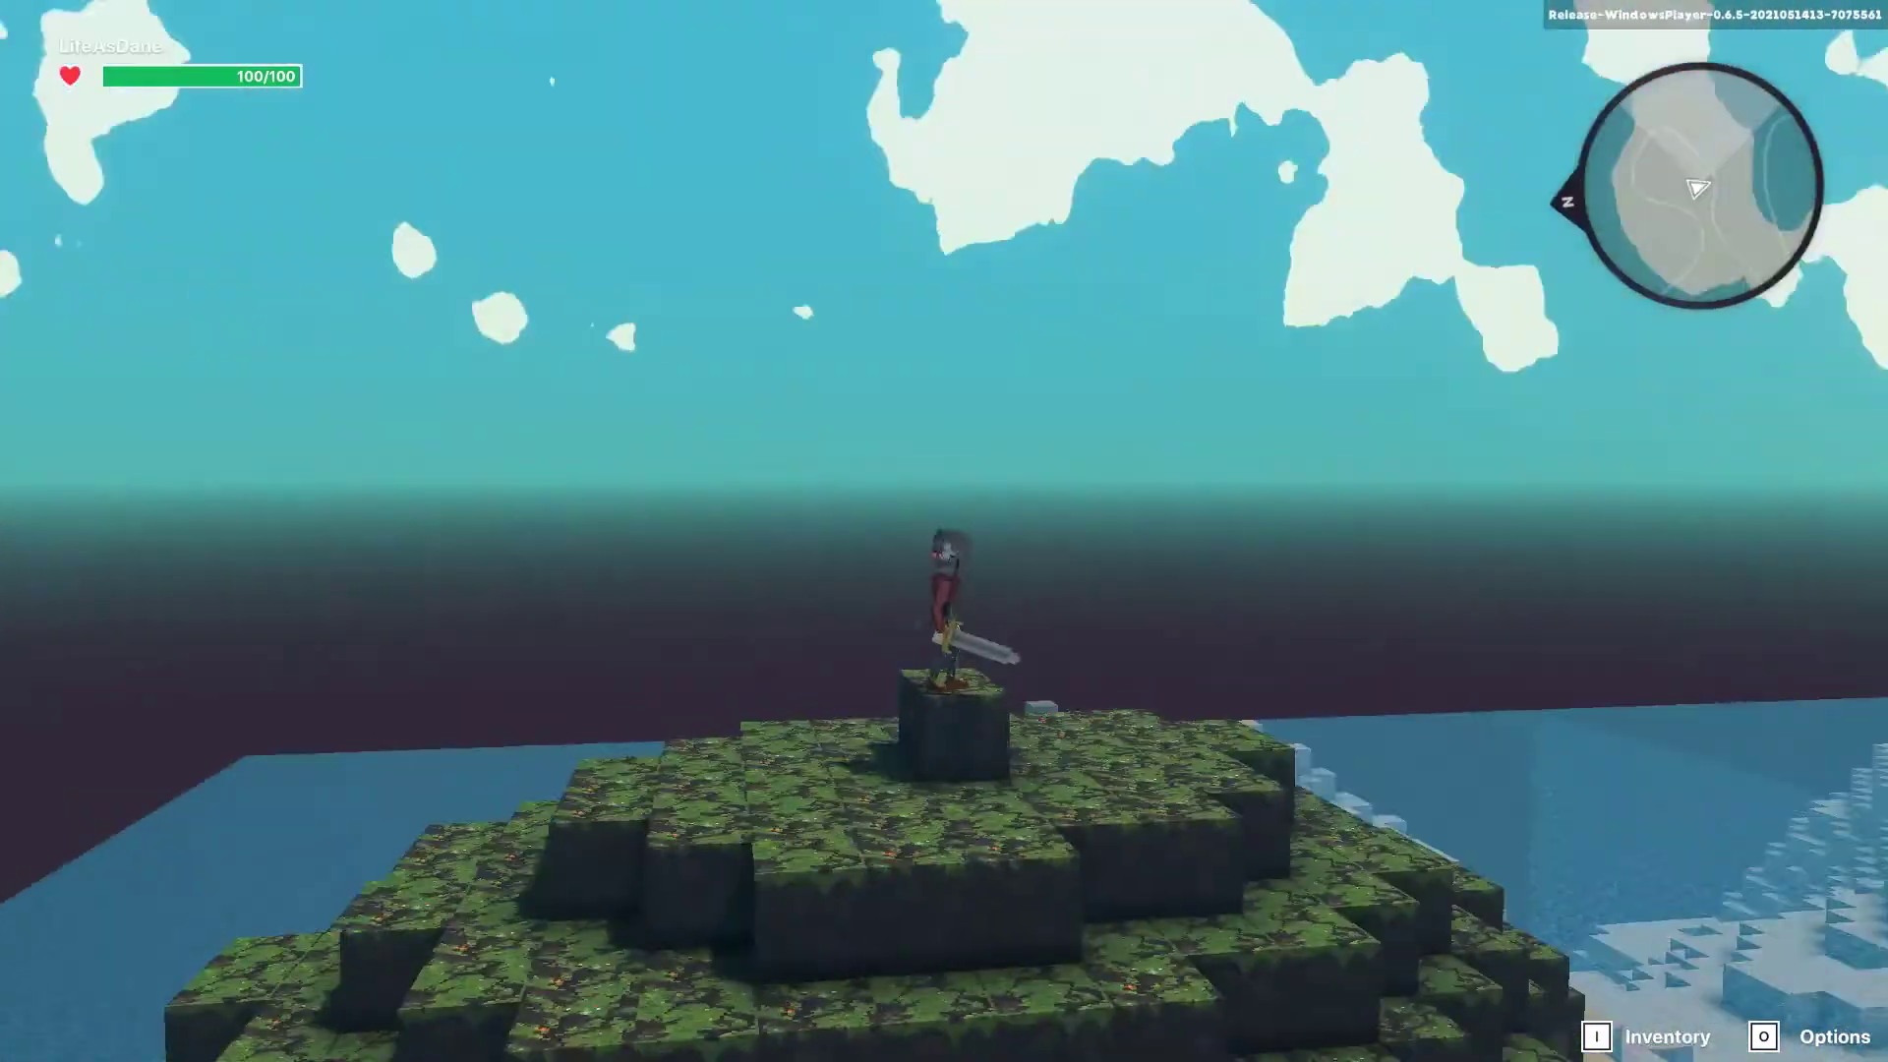
{"action": "left_click", "coordinate": [944, 531]}
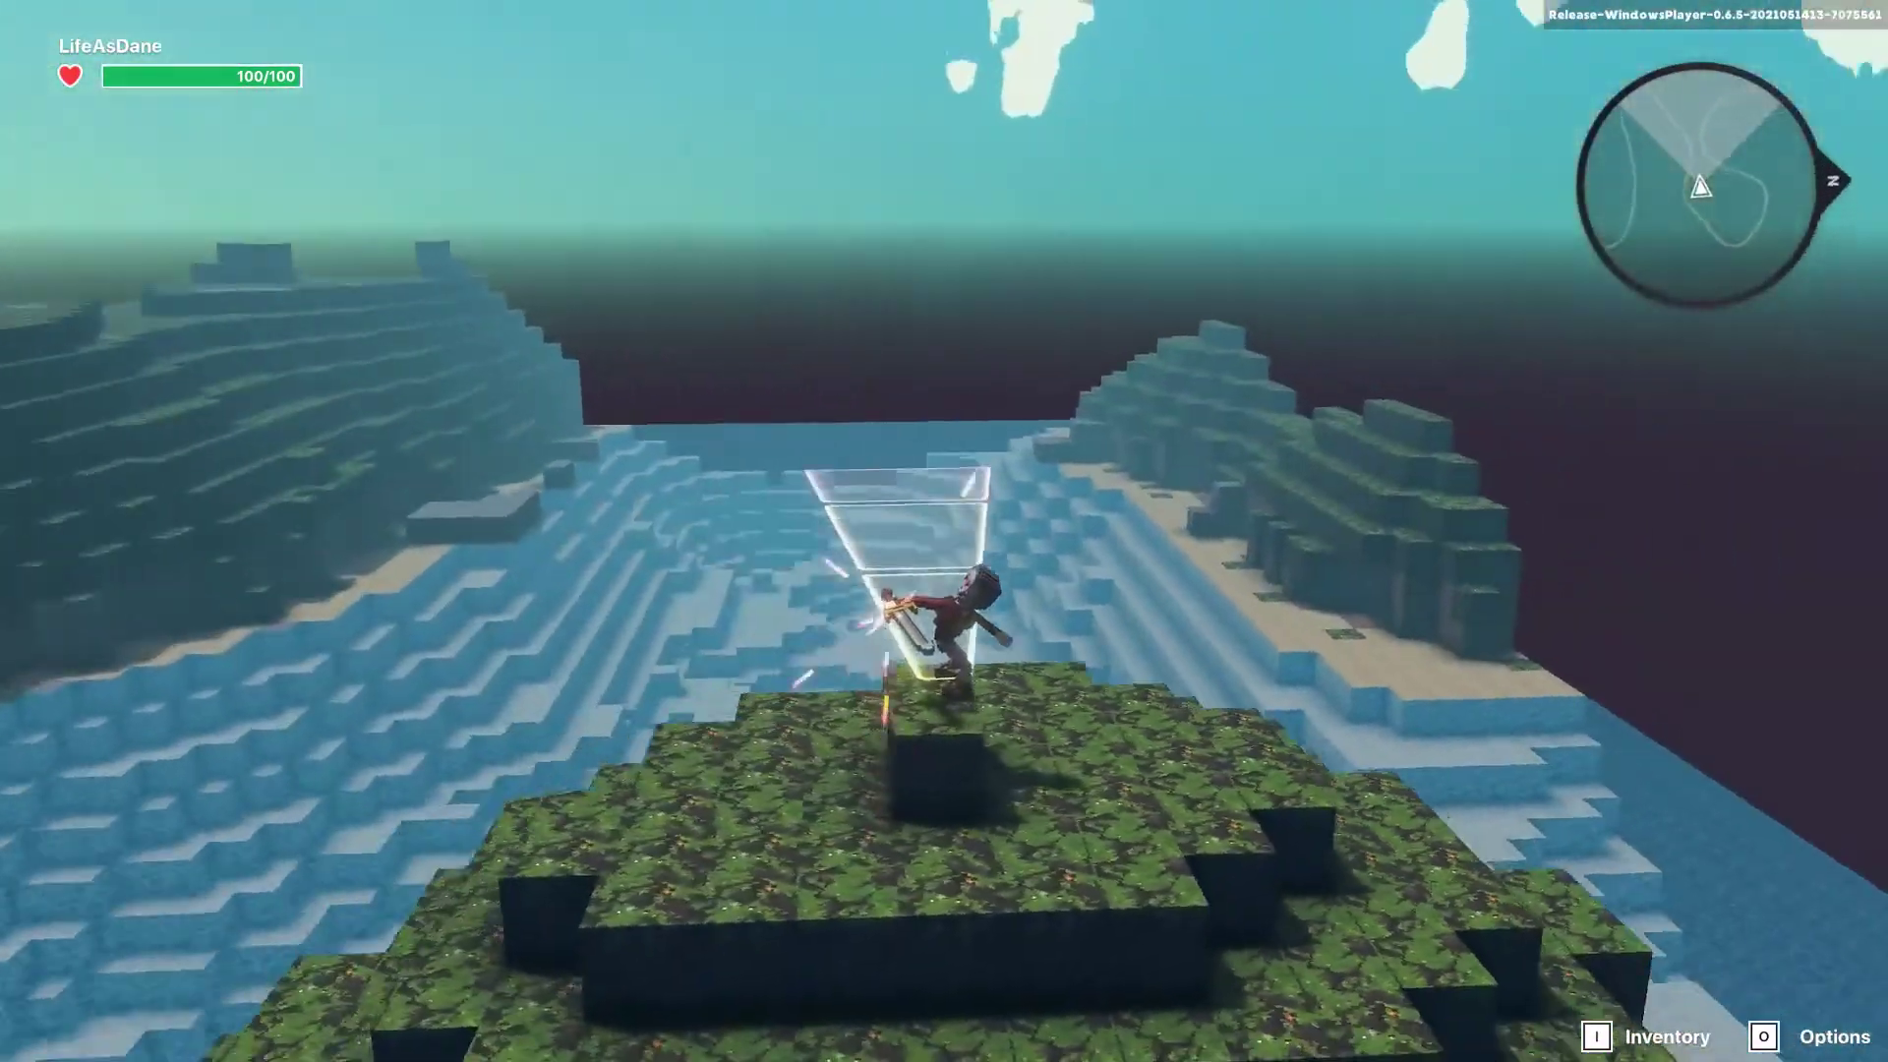
{"action": "right_click", "coordinate": [943, 531]}
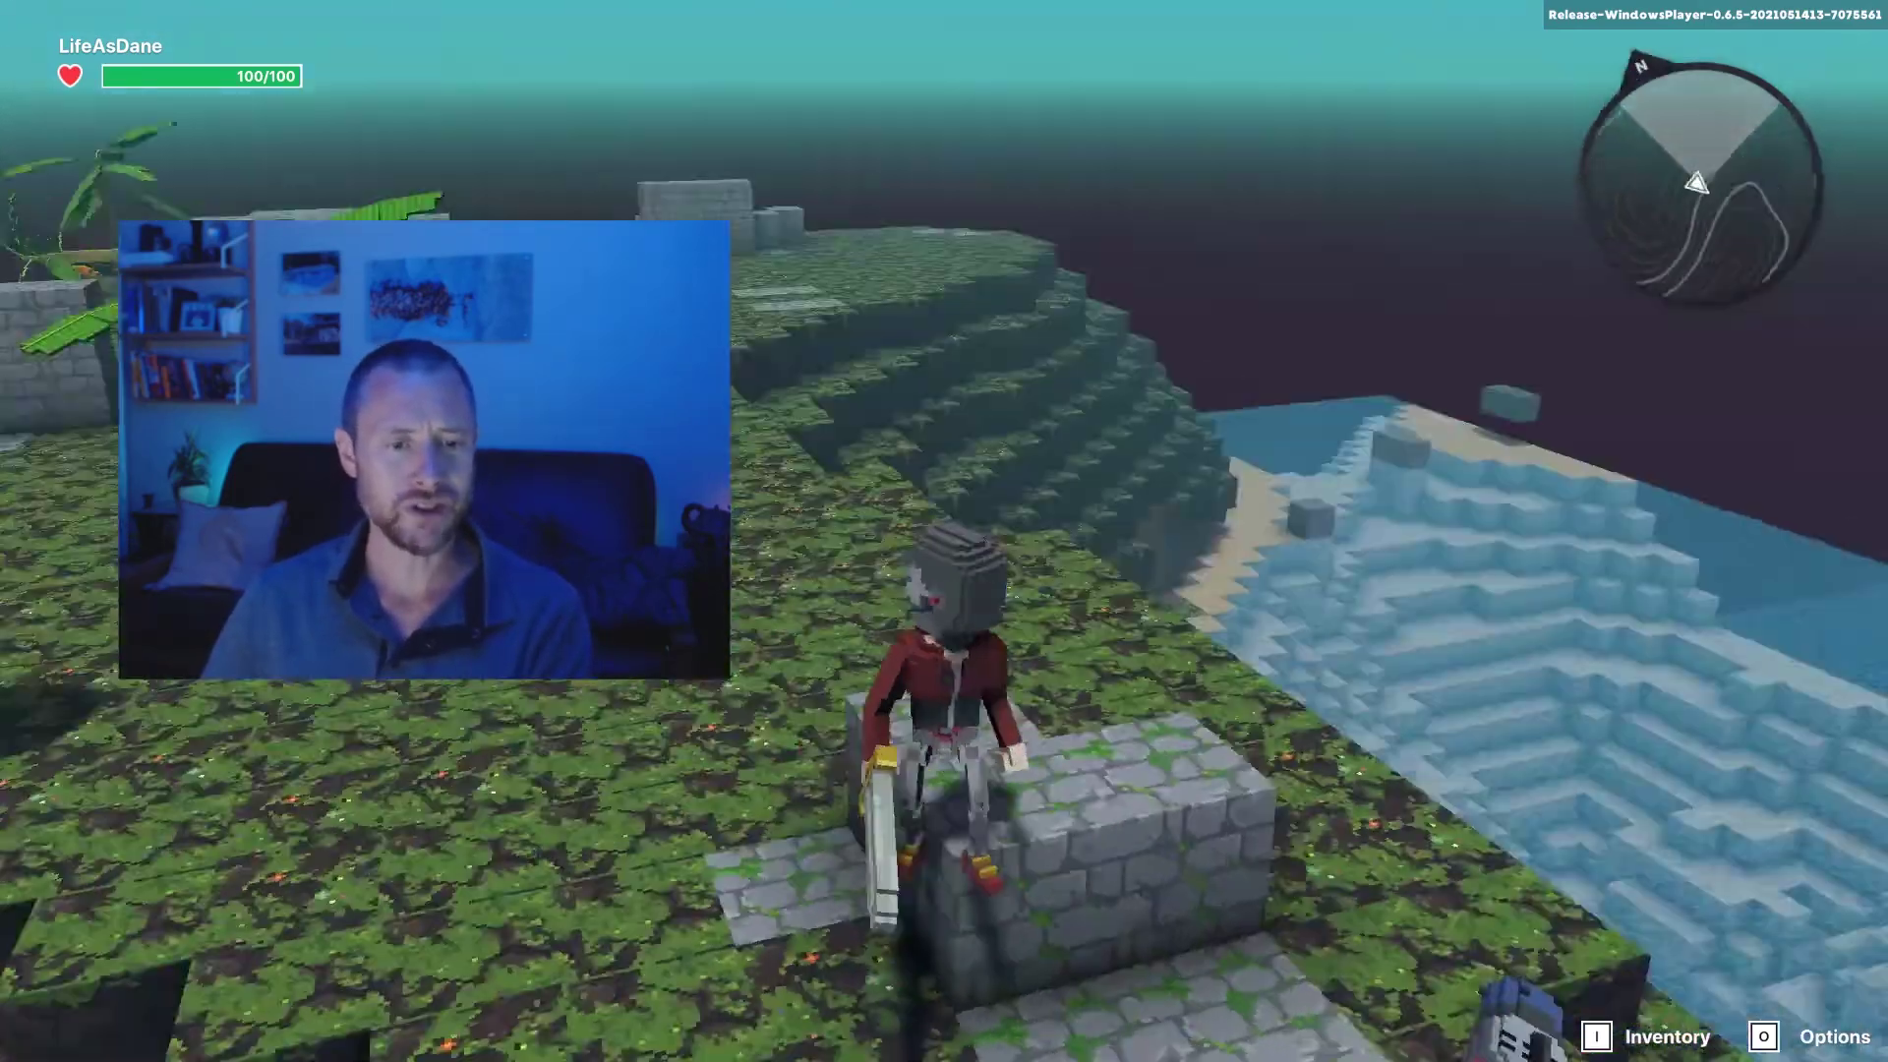
Step: Run and jump across the grassy jungle plateau past the stone ruins toward the palm trees
{"action": "key", "text": "w"}
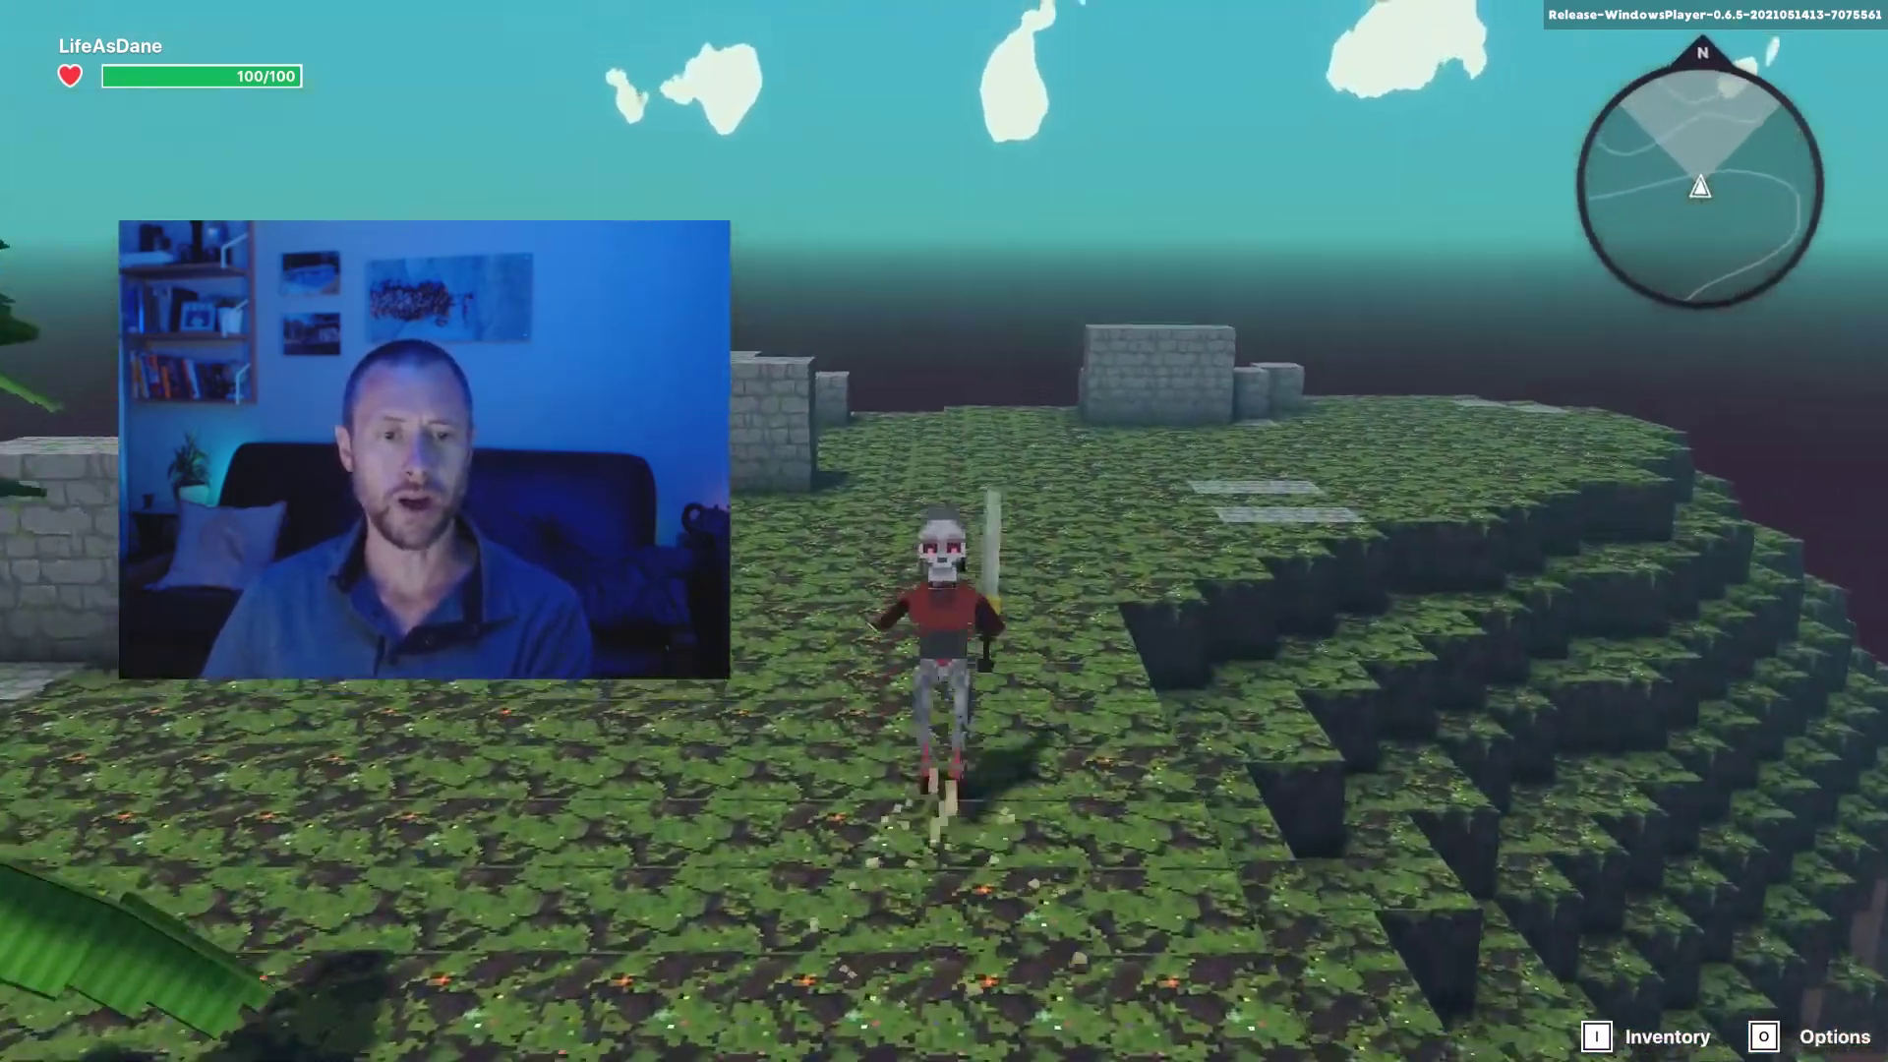
{"action": "key", "text": "space"}
{"action": "key", "text": "space"}
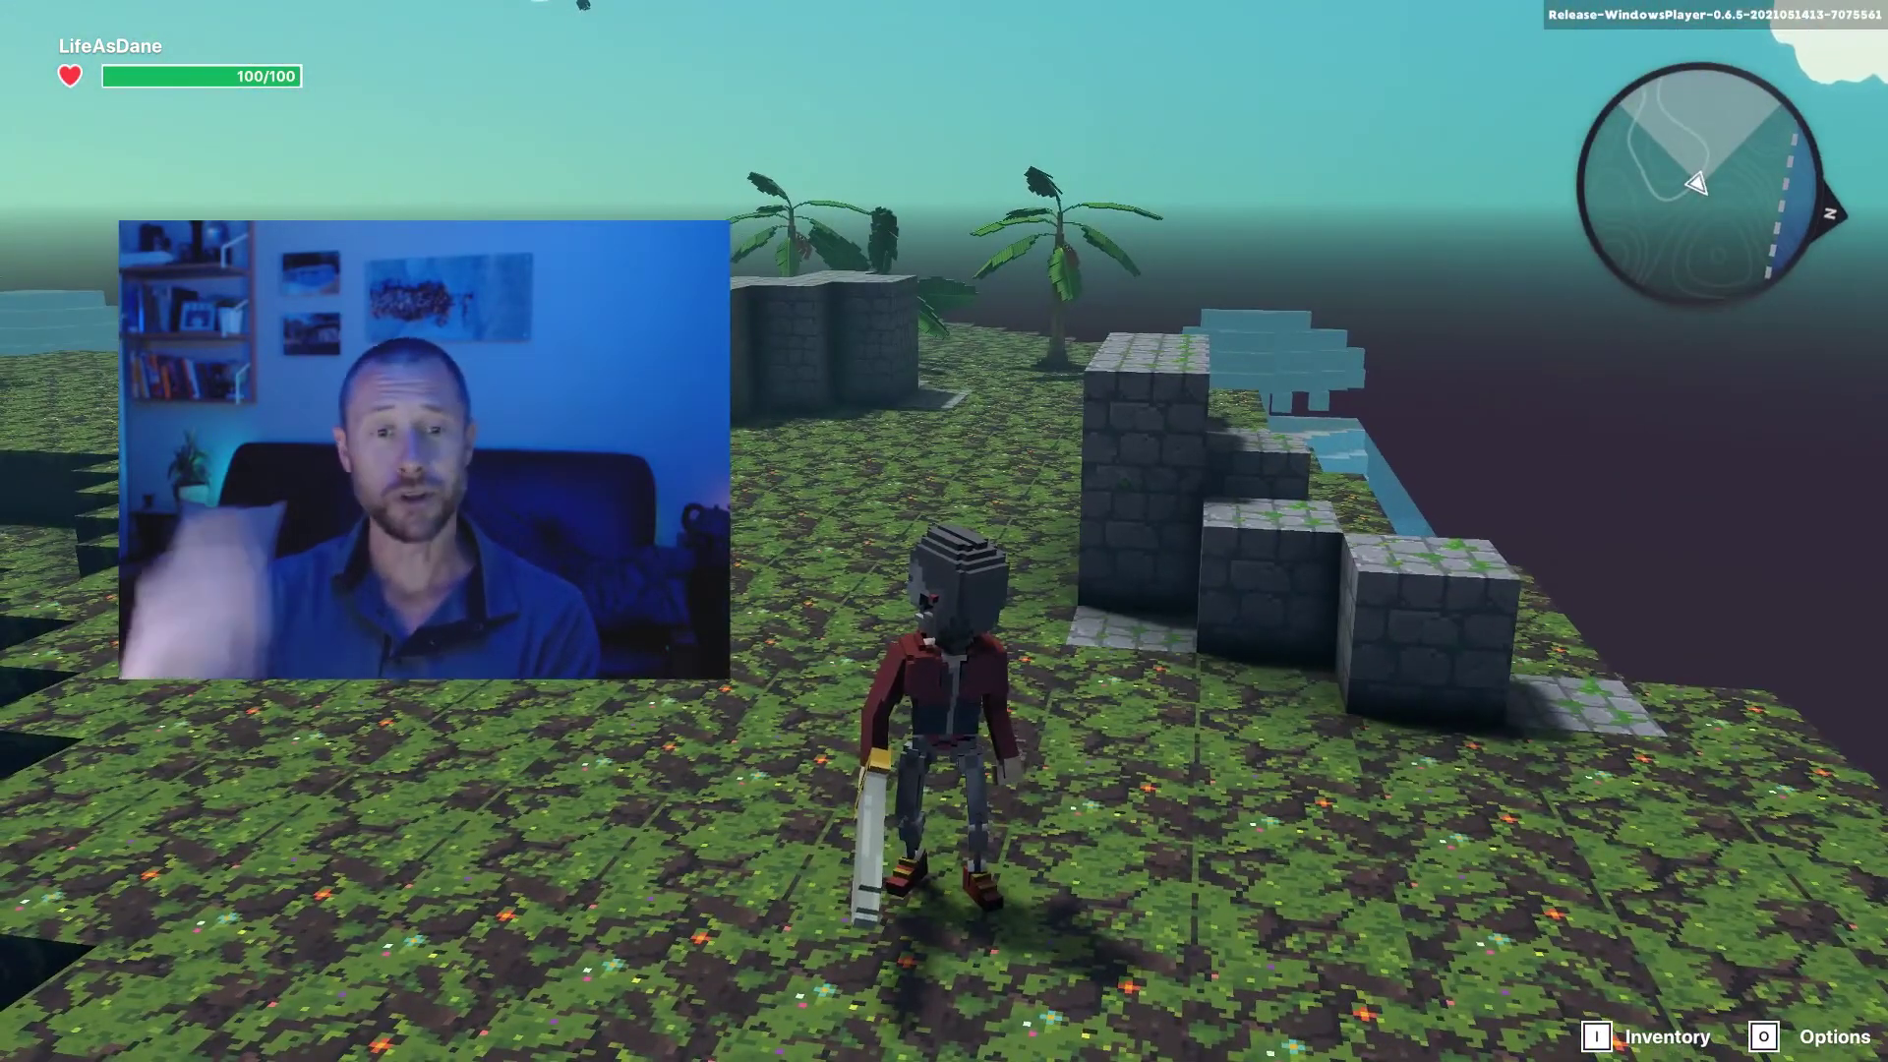
{"action": "key", "text": "w"}
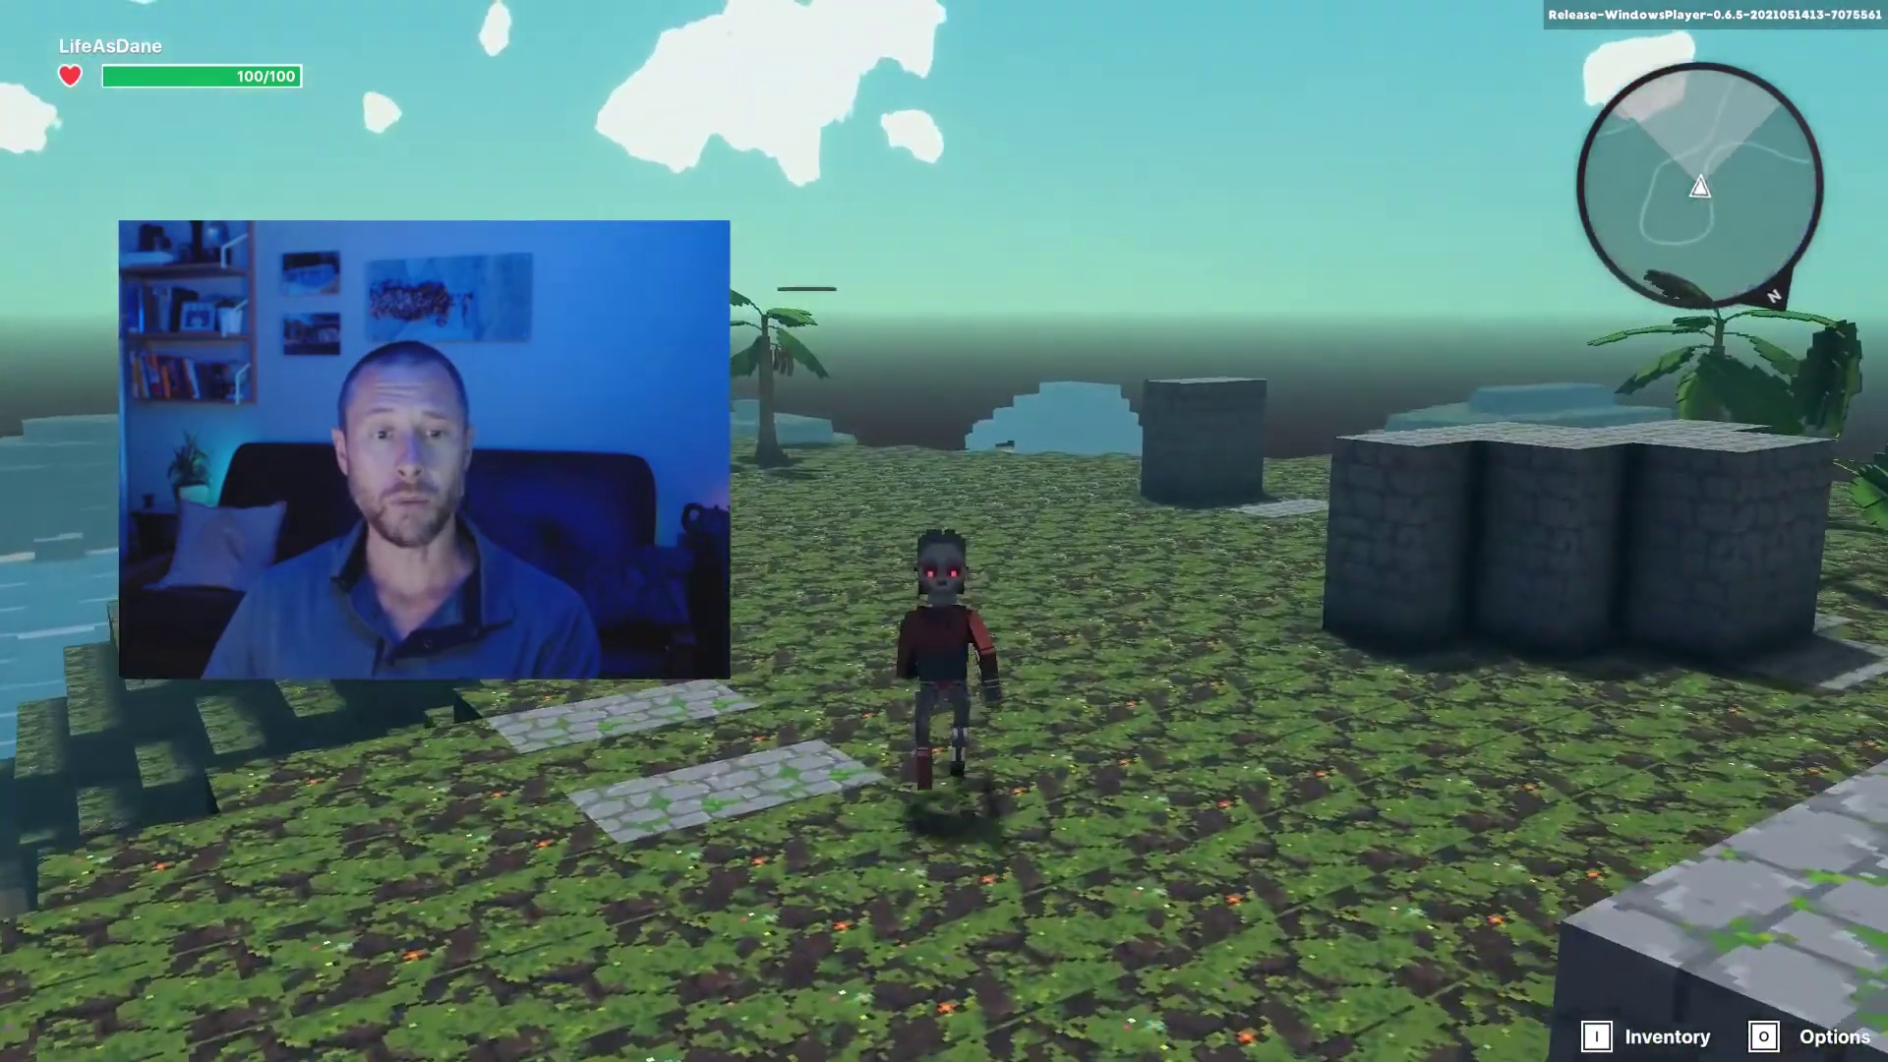